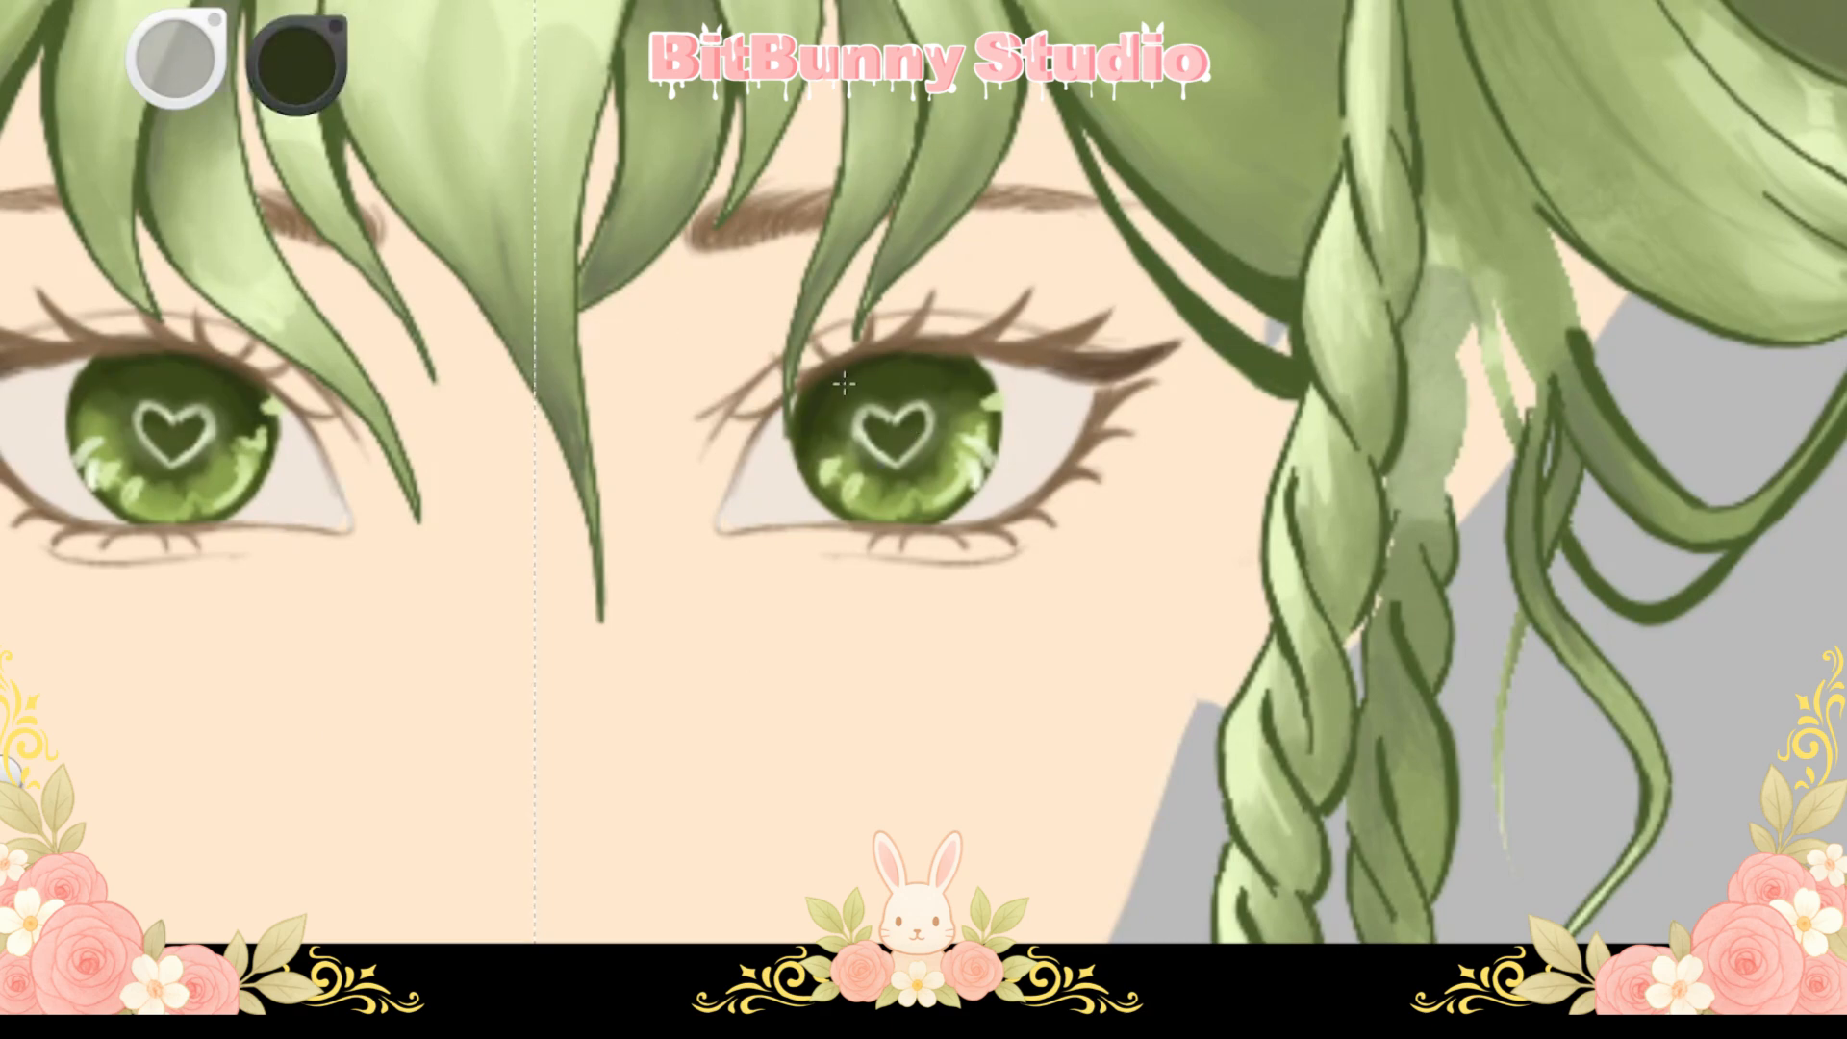
# Try dark green shading strokes on the irises and undo them
pyautogui.press('space')
pyautogui.moveTo(923, 411); pyautogui.dragTo(803, 511)
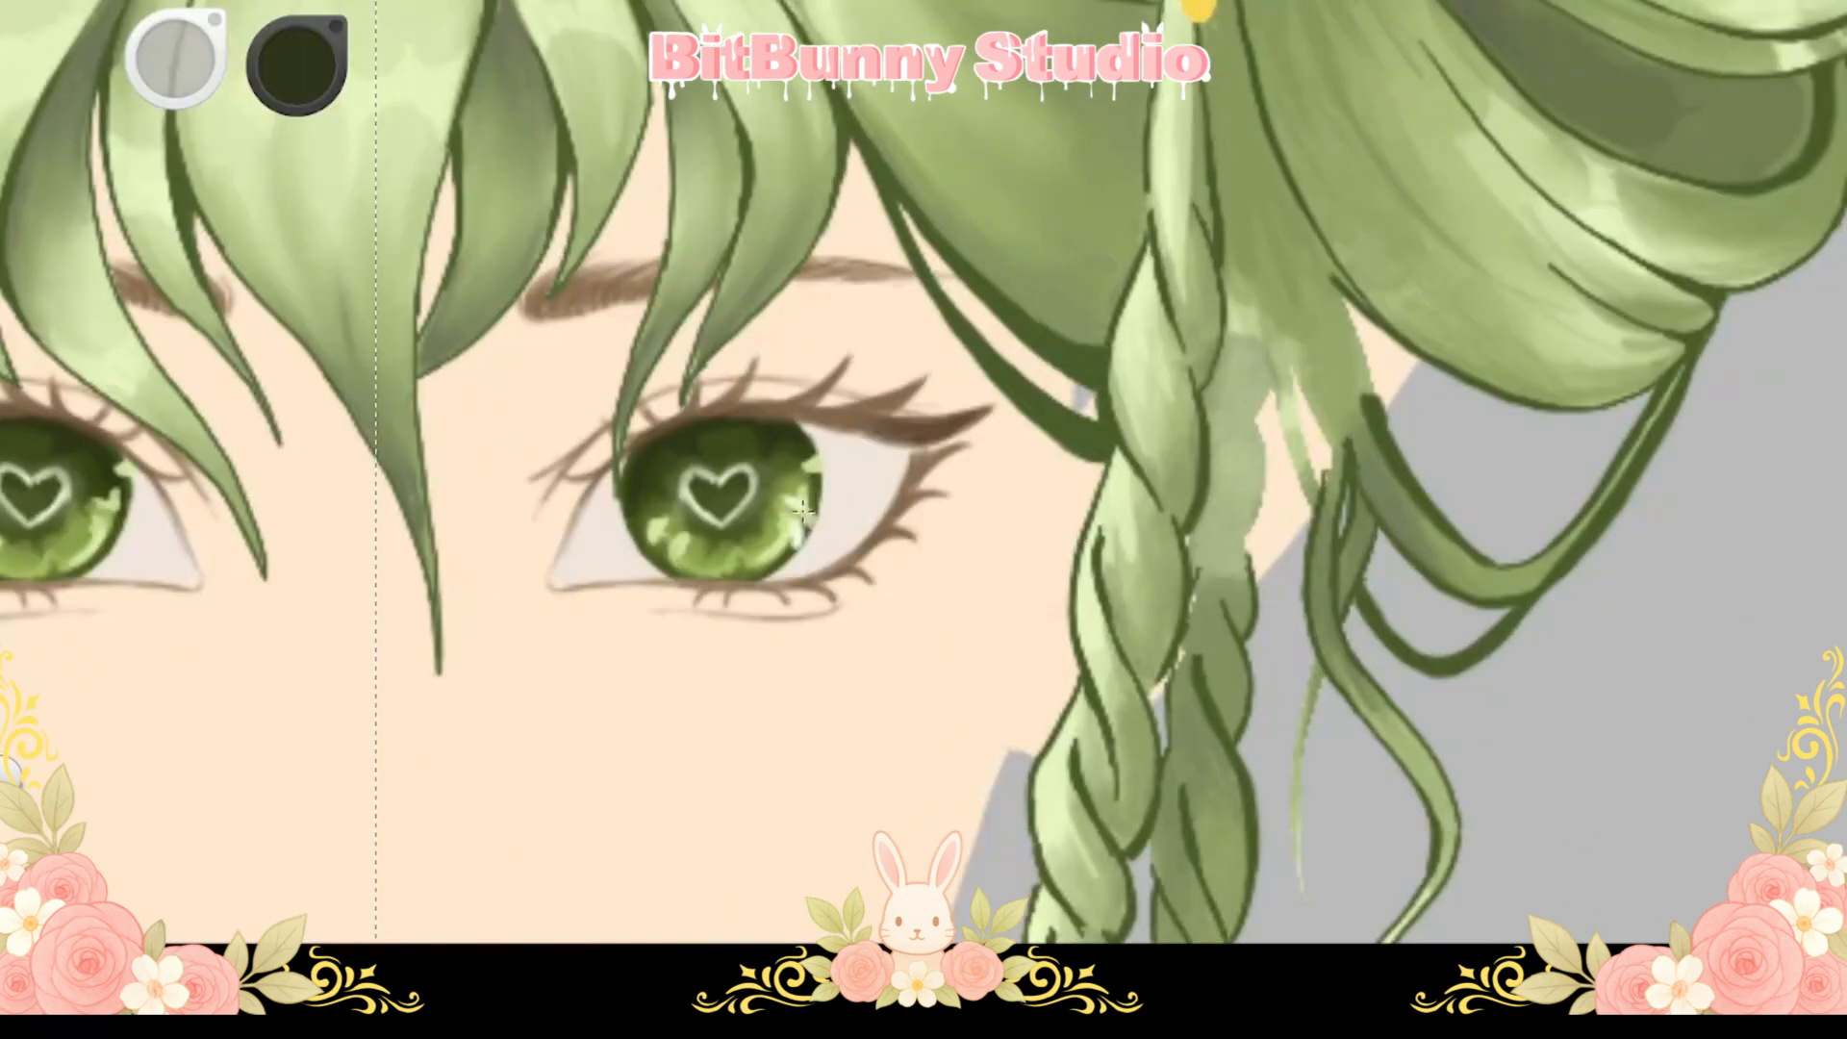
pyautogui.hotkey('ctrl', 'z')
pyautogui.hotkey('ctrl', 'z')
pyautogui.press('space')
pyautogui.moveTo(915, 408); pyautogui.dragTo(1001, 356)
pyautogui.moveTo(280, 69)
pyautogui.mouseDown()
pyautogui.moveTo(296, 127)
pyautogui.moveTo(296, 58)
pyautogui.mouseUp()
pyautogui.moveTo(867, 427)
pyautogui.mouseDown()
pyautogui.moveTo(904, 423)
pyautogui.moveTo(835, 523)
pyautogui.moveTo(858, 383)
pyautogui.moveTo(927, 750)
pyautogui.moveTo(869, 606)
pyautogui.moveTo(972, 524)
pyautogui.mouseUp()
pyautogui.hotkey('ctrl', 'z')
pyautogui.press('space')
pyautogui.hotkey('ctrl', 'z')
pyautogui.press('space')
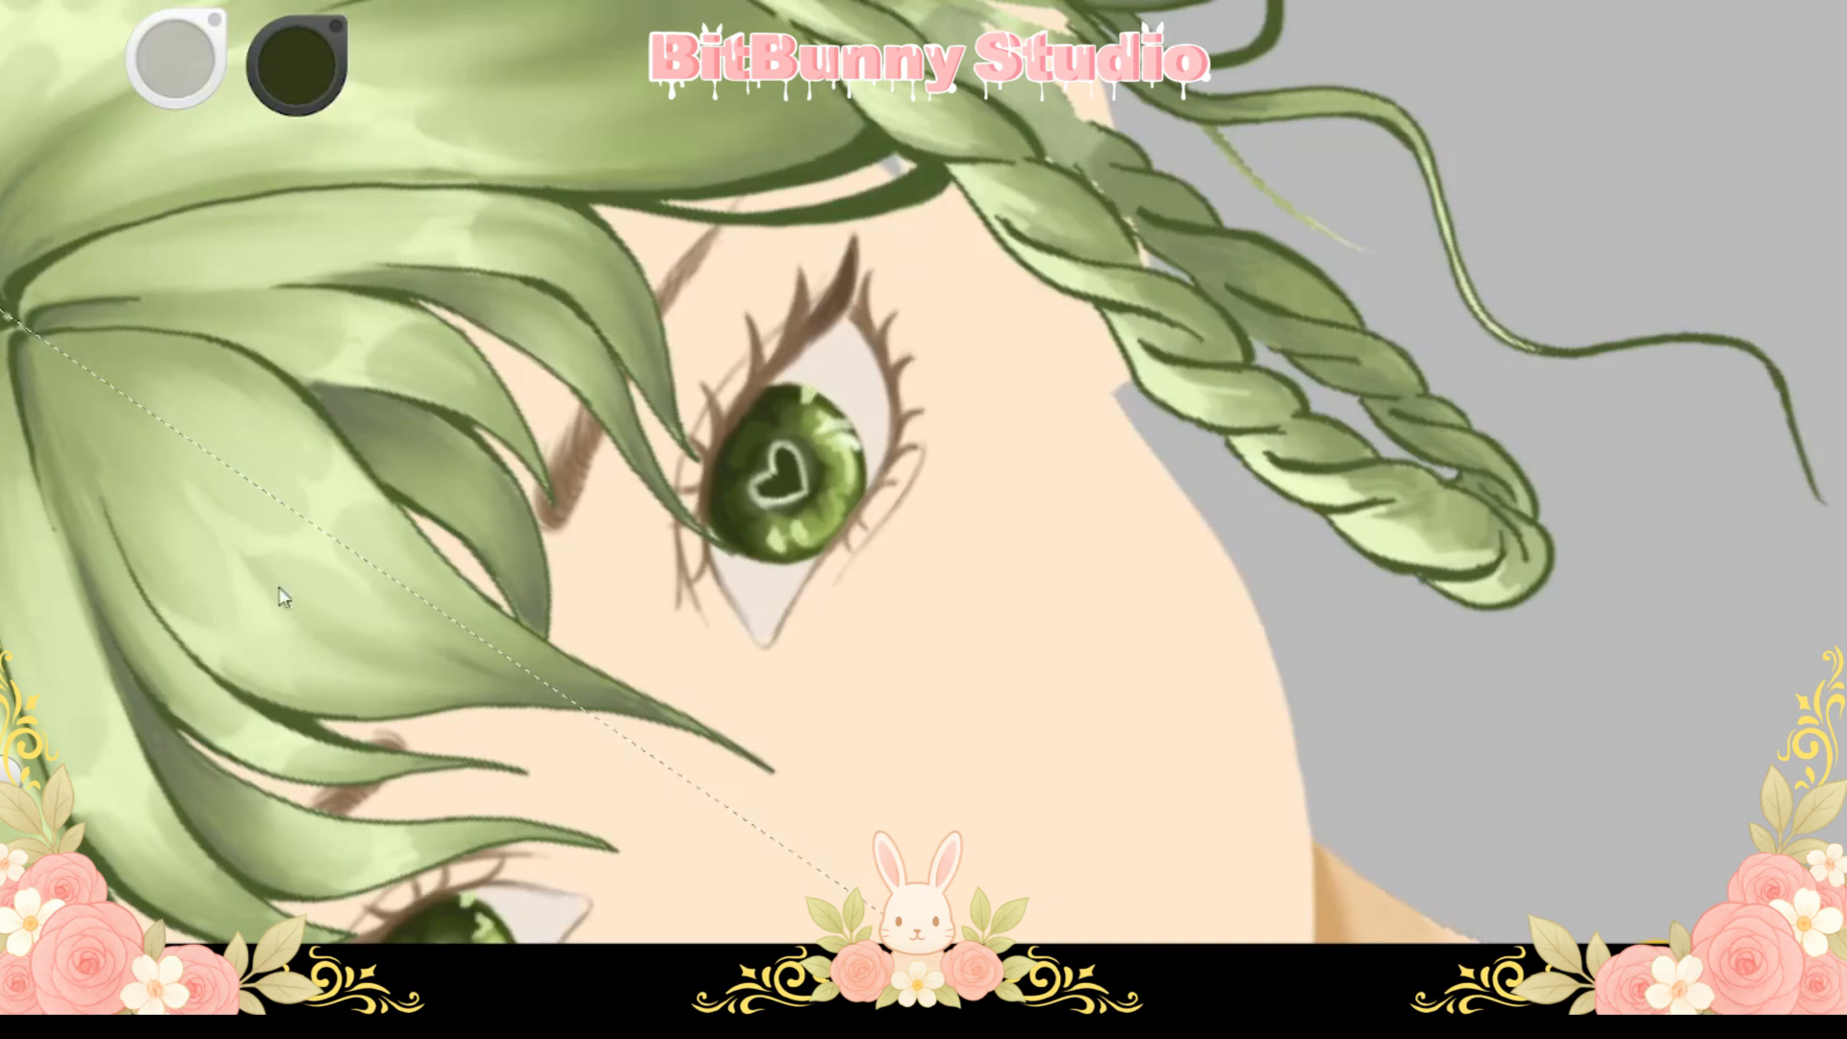
# Sample the eye-white colour and brighten the whites and inner corners of both eyes with pure white
pyautogui.press('space')
pyautogui.moveTo(799, 387); pyautogui.dragTo(677, 507)
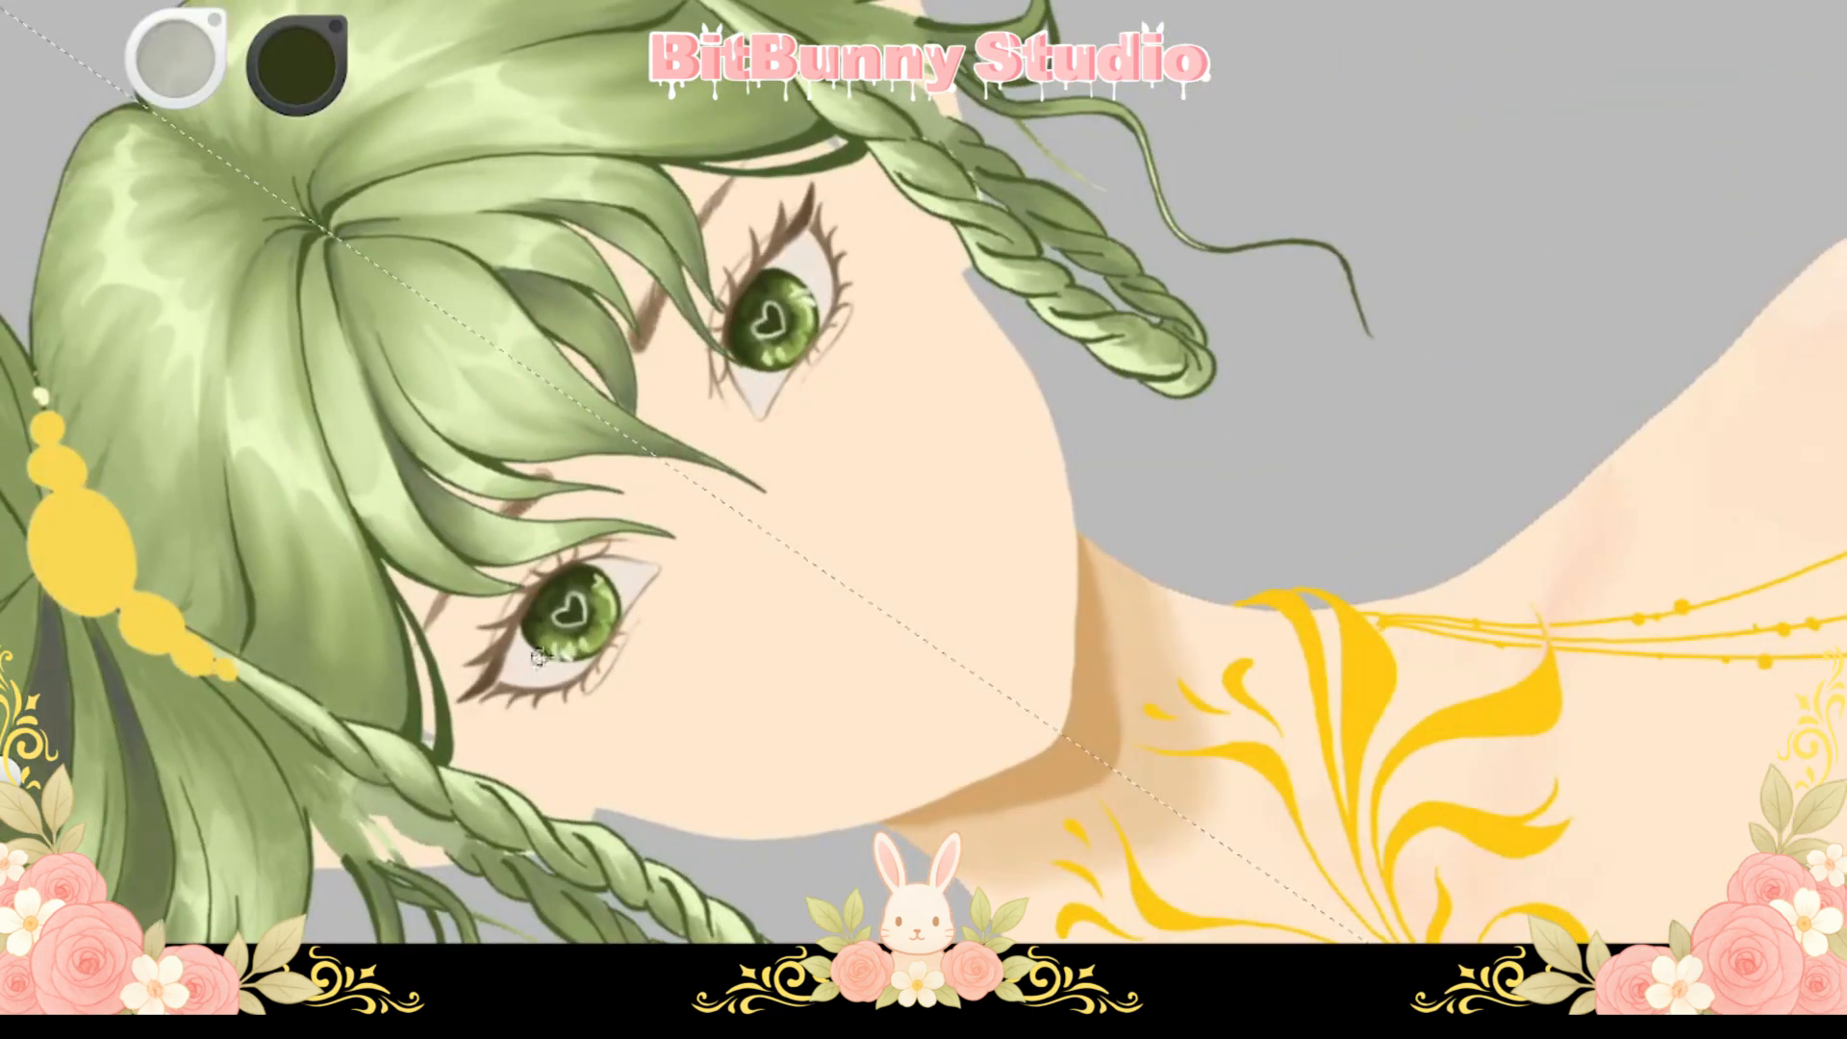
pyautogui.press('space')
pyautogui.moveTo(540, 658); pyautogui.dragTo(581, 490)
pyautogui.press('space')
pyautogui.moveTo(608, 647); pyautogui.dragTo(330, 540)
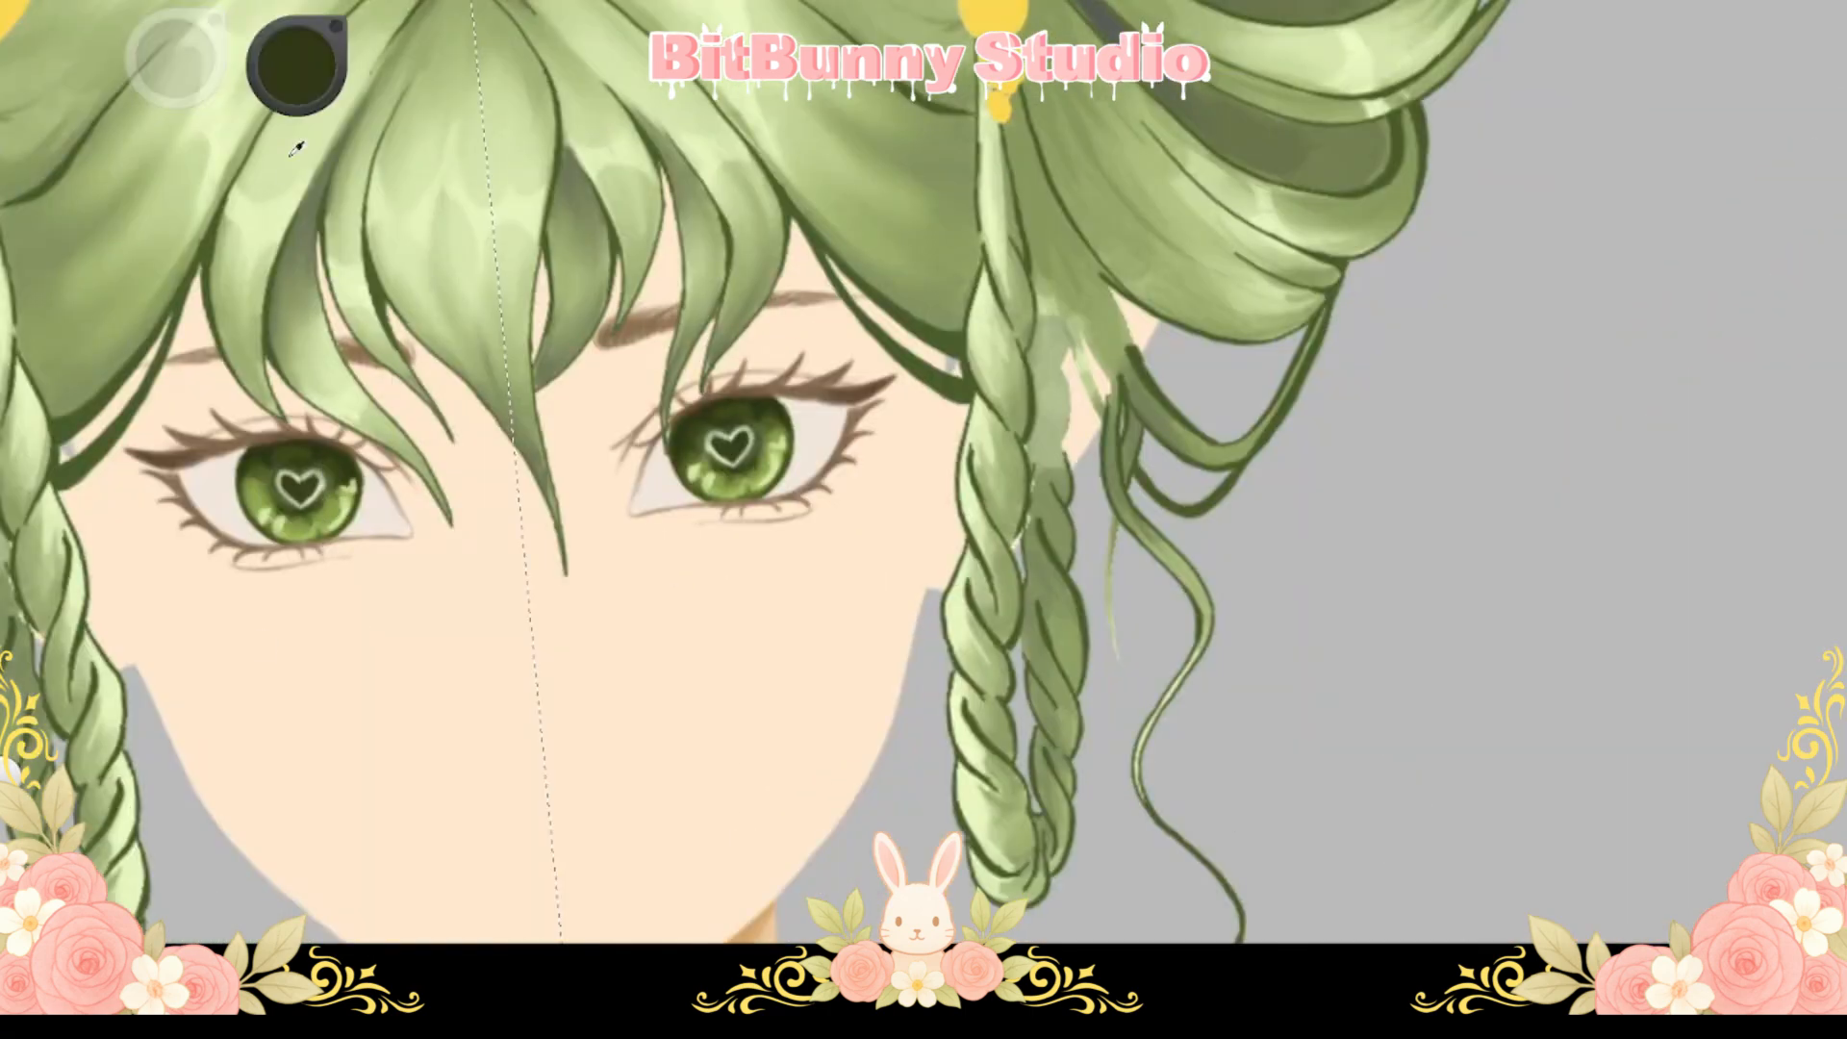
pyautogui.press('space')
pyautogui.keyDown('alt'); pyautogui.click(779, 514); pyautogui.keyUp('alt')
pyautogui.moveTo(654, 531)
pyautogui.mouseDown()
pyautogui.moveTo(854, 524)
pyautogui.moveTo(817, 137)
pyautogui.mouseUp()
pyautogui.press('space')
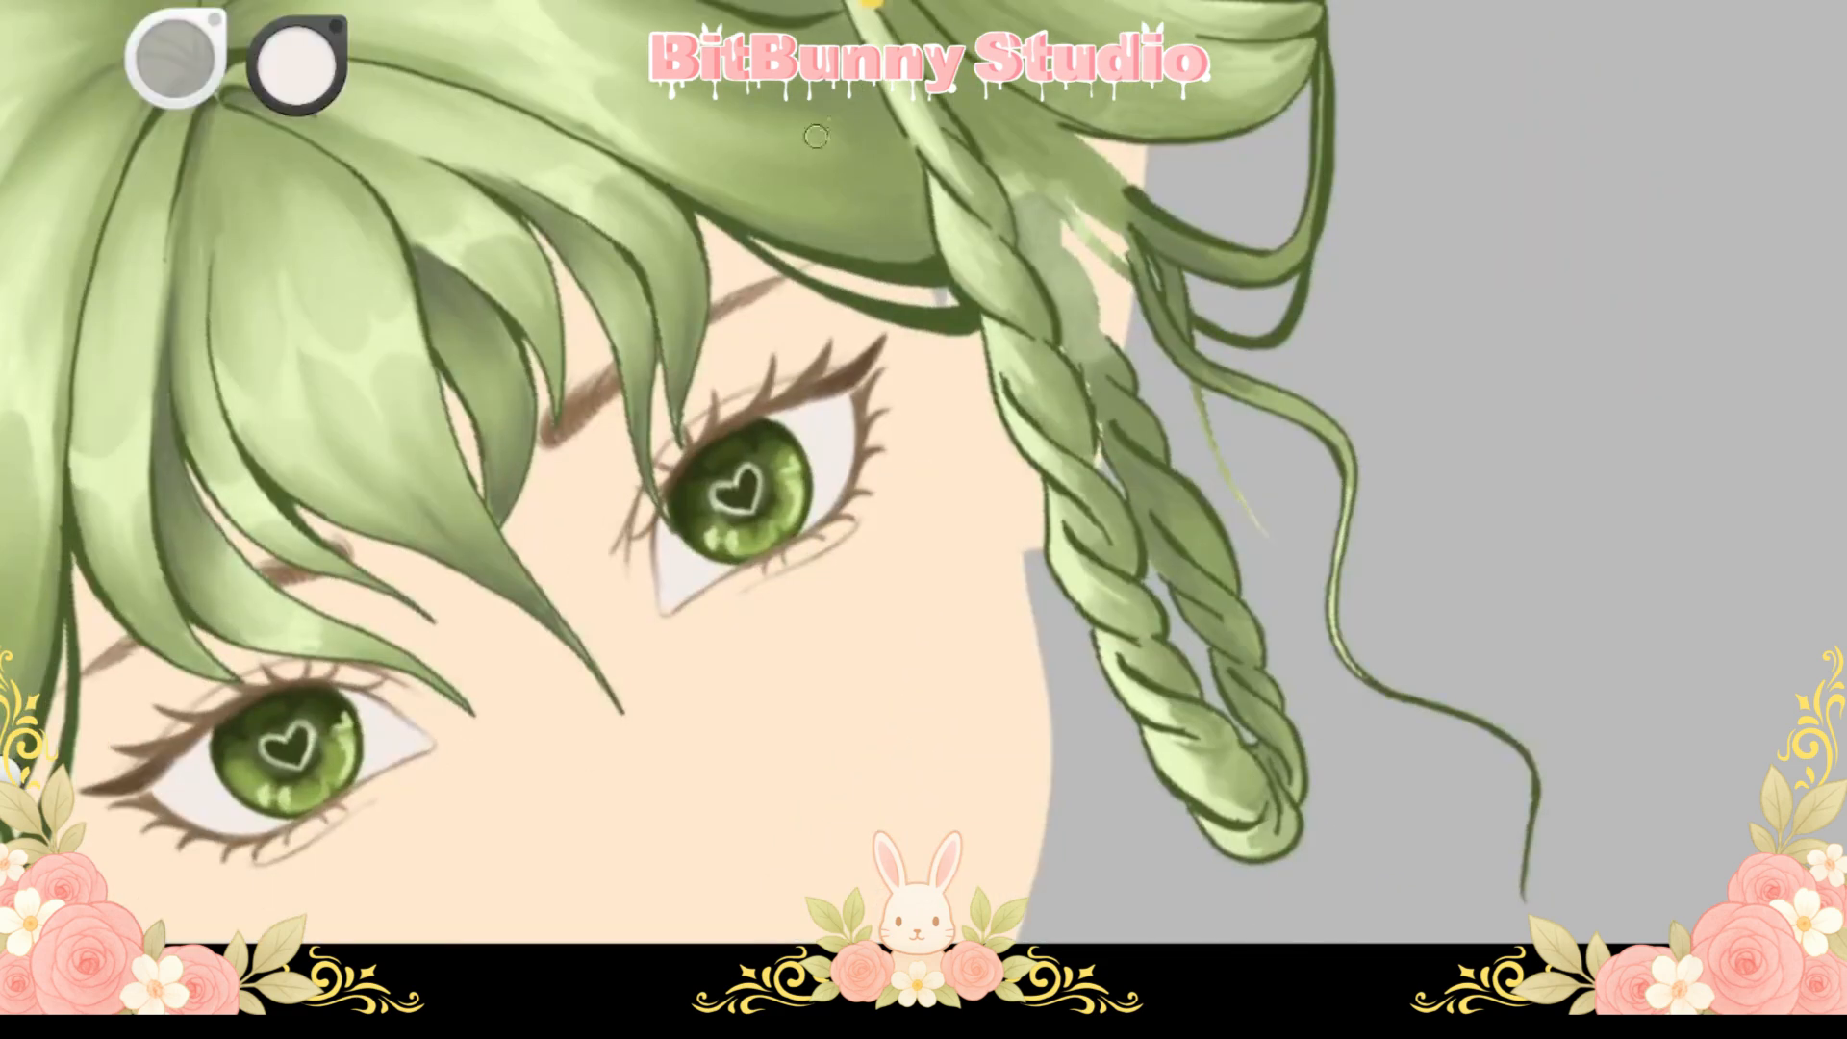
pyautogui.press('x')
pyautogui.moveTo(709, 601); pyautogui.dragTo(694, 572)
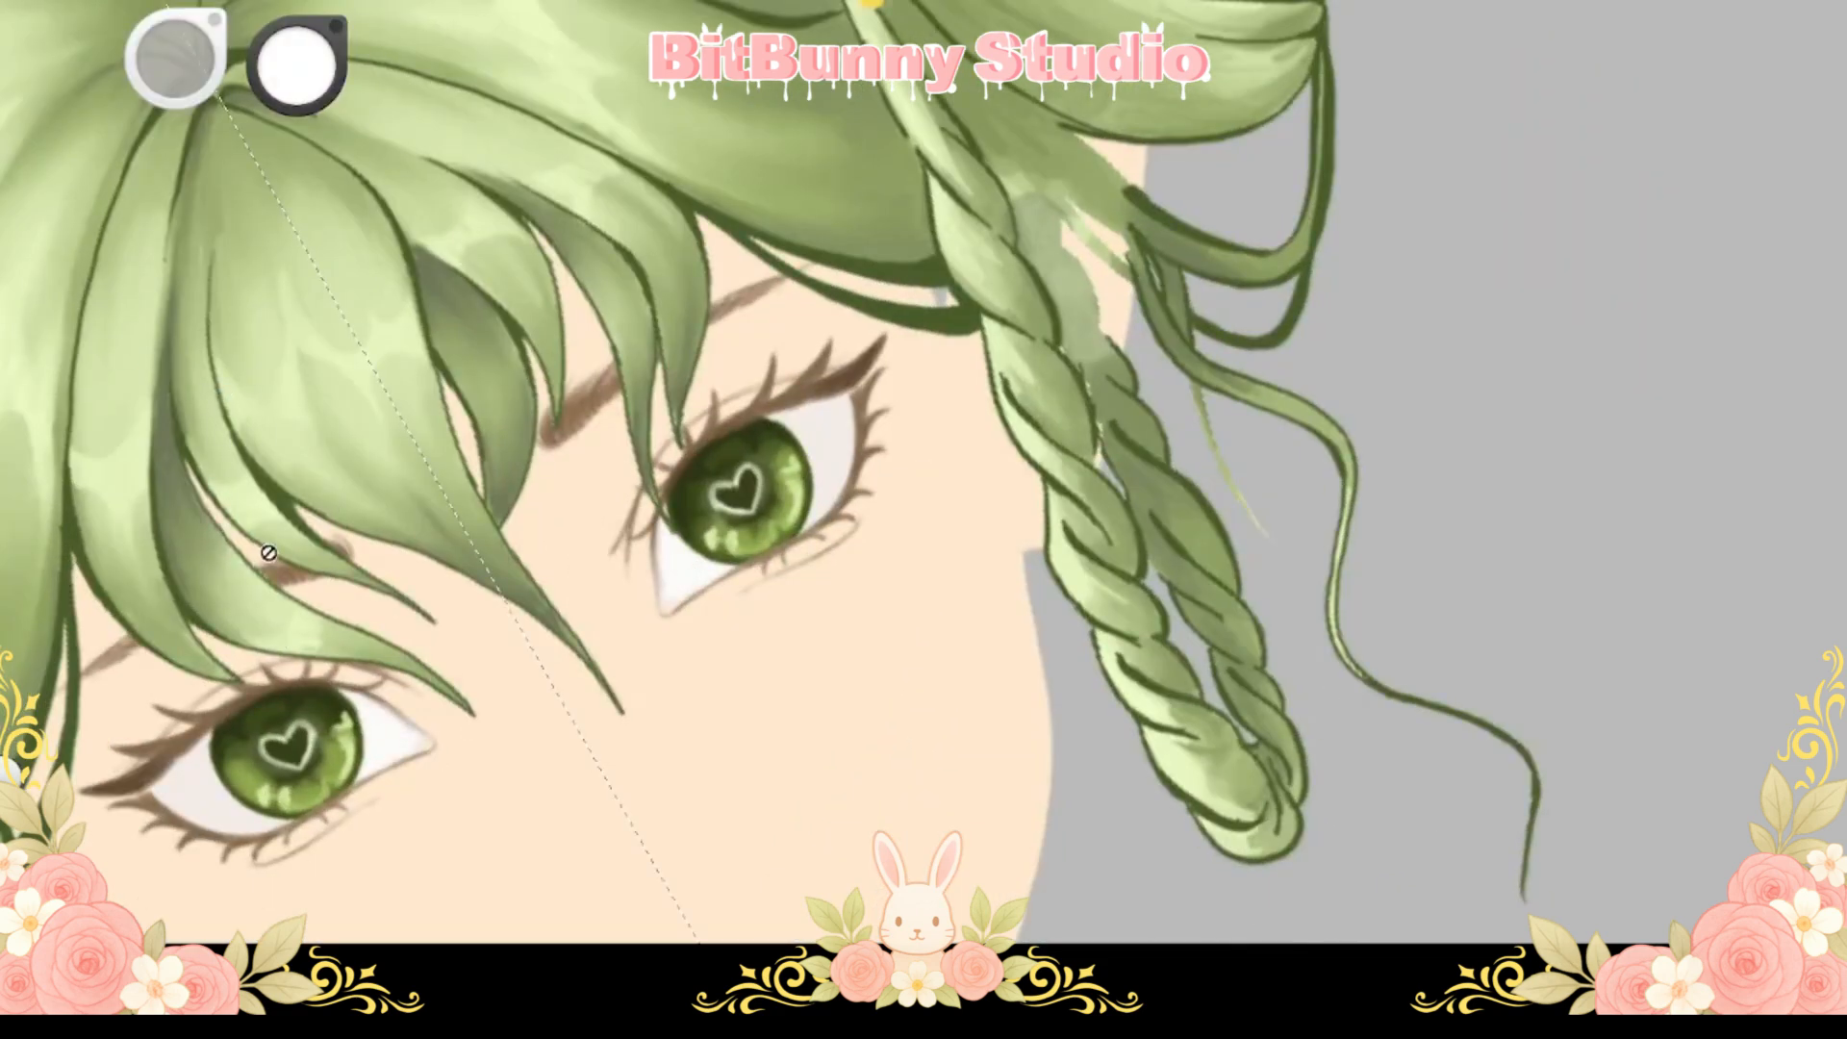
# Shade the upper edges of both eye whites beneath the lashes with soft dark grey strokes
pyautogui.moveTo(297, 65); pyautogui.dragTo(260, 97)
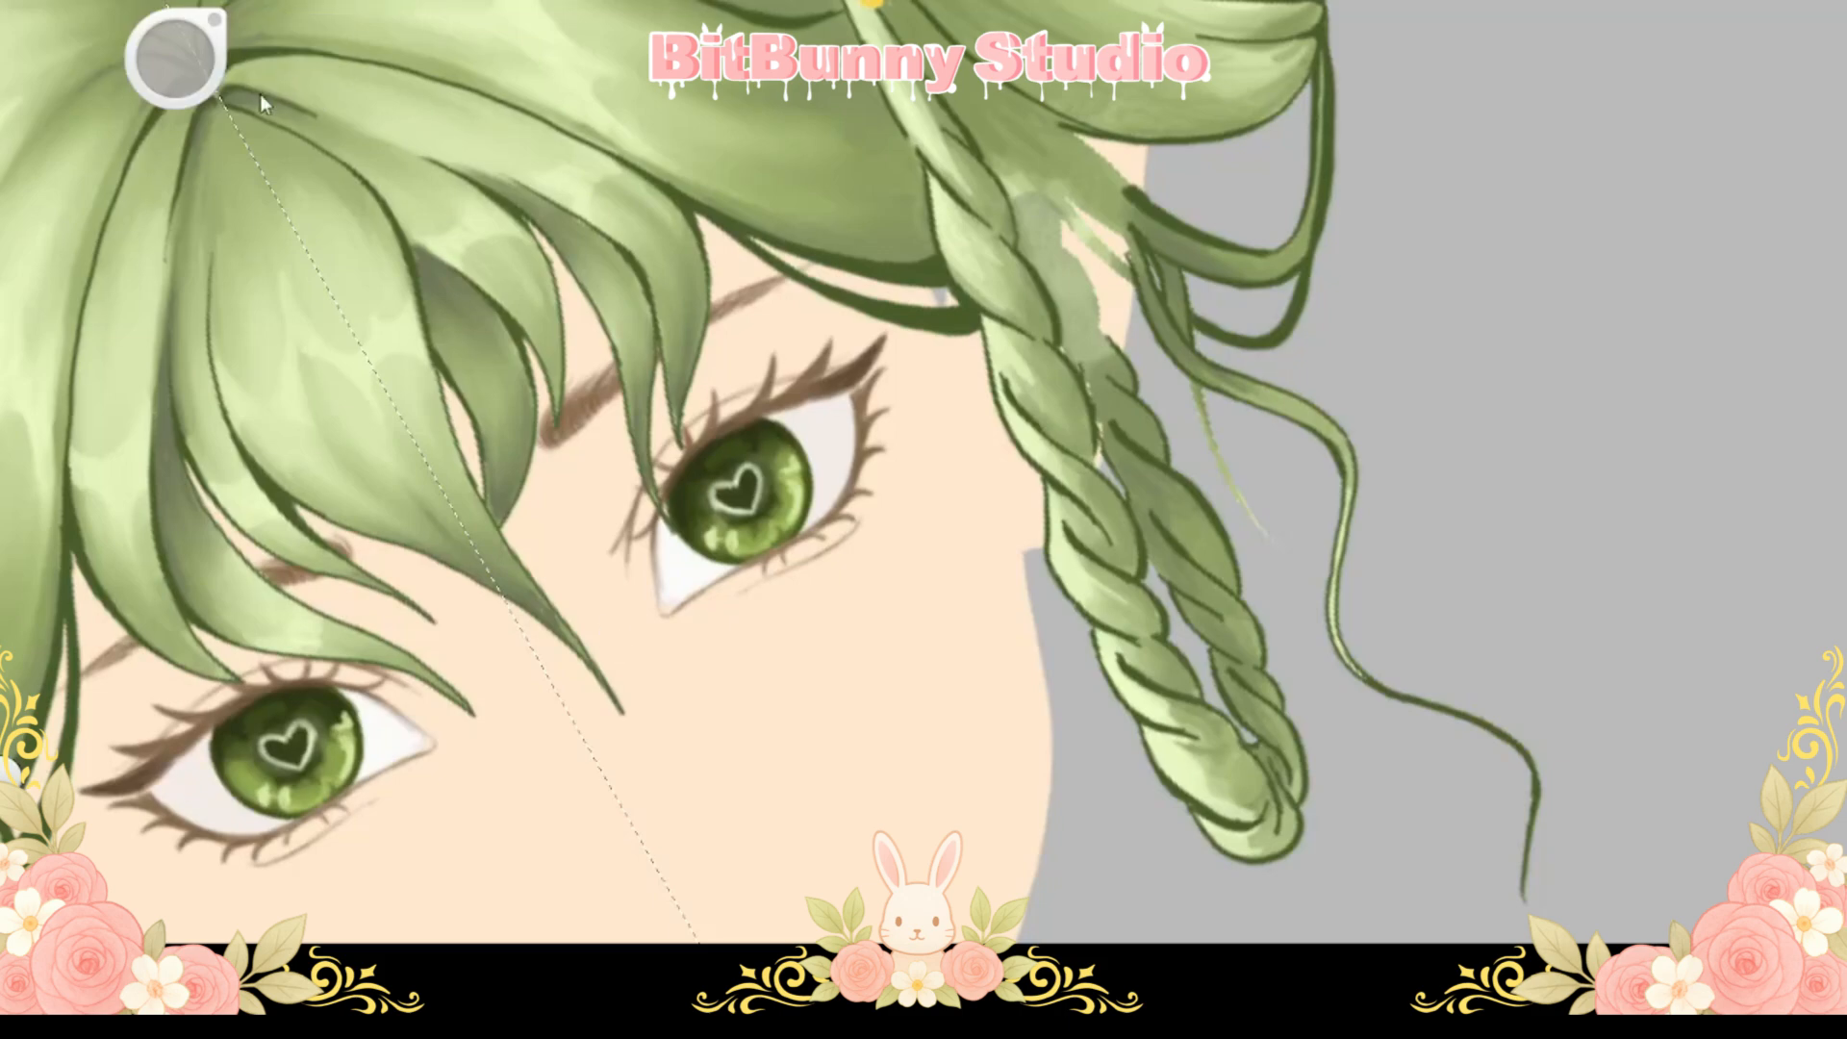
pyautogui.press('space')
pyautogui.moveTo(744, 381); pyautogui.dragTo(769, 327)
pyautogui.moveTo(733, 500)
pyautogui.mouseDown()
pyautogui.moveTo(833, 385)
pyautogui.moveTo(893, 452)
pyautogui.moveTo(923, 424)
pyautogui.mouseUp()
pyautogui.hotkey('ctrl', 'z')
pyautogui.hotkey('ctrl', 'z')
pyautogui.press('space')
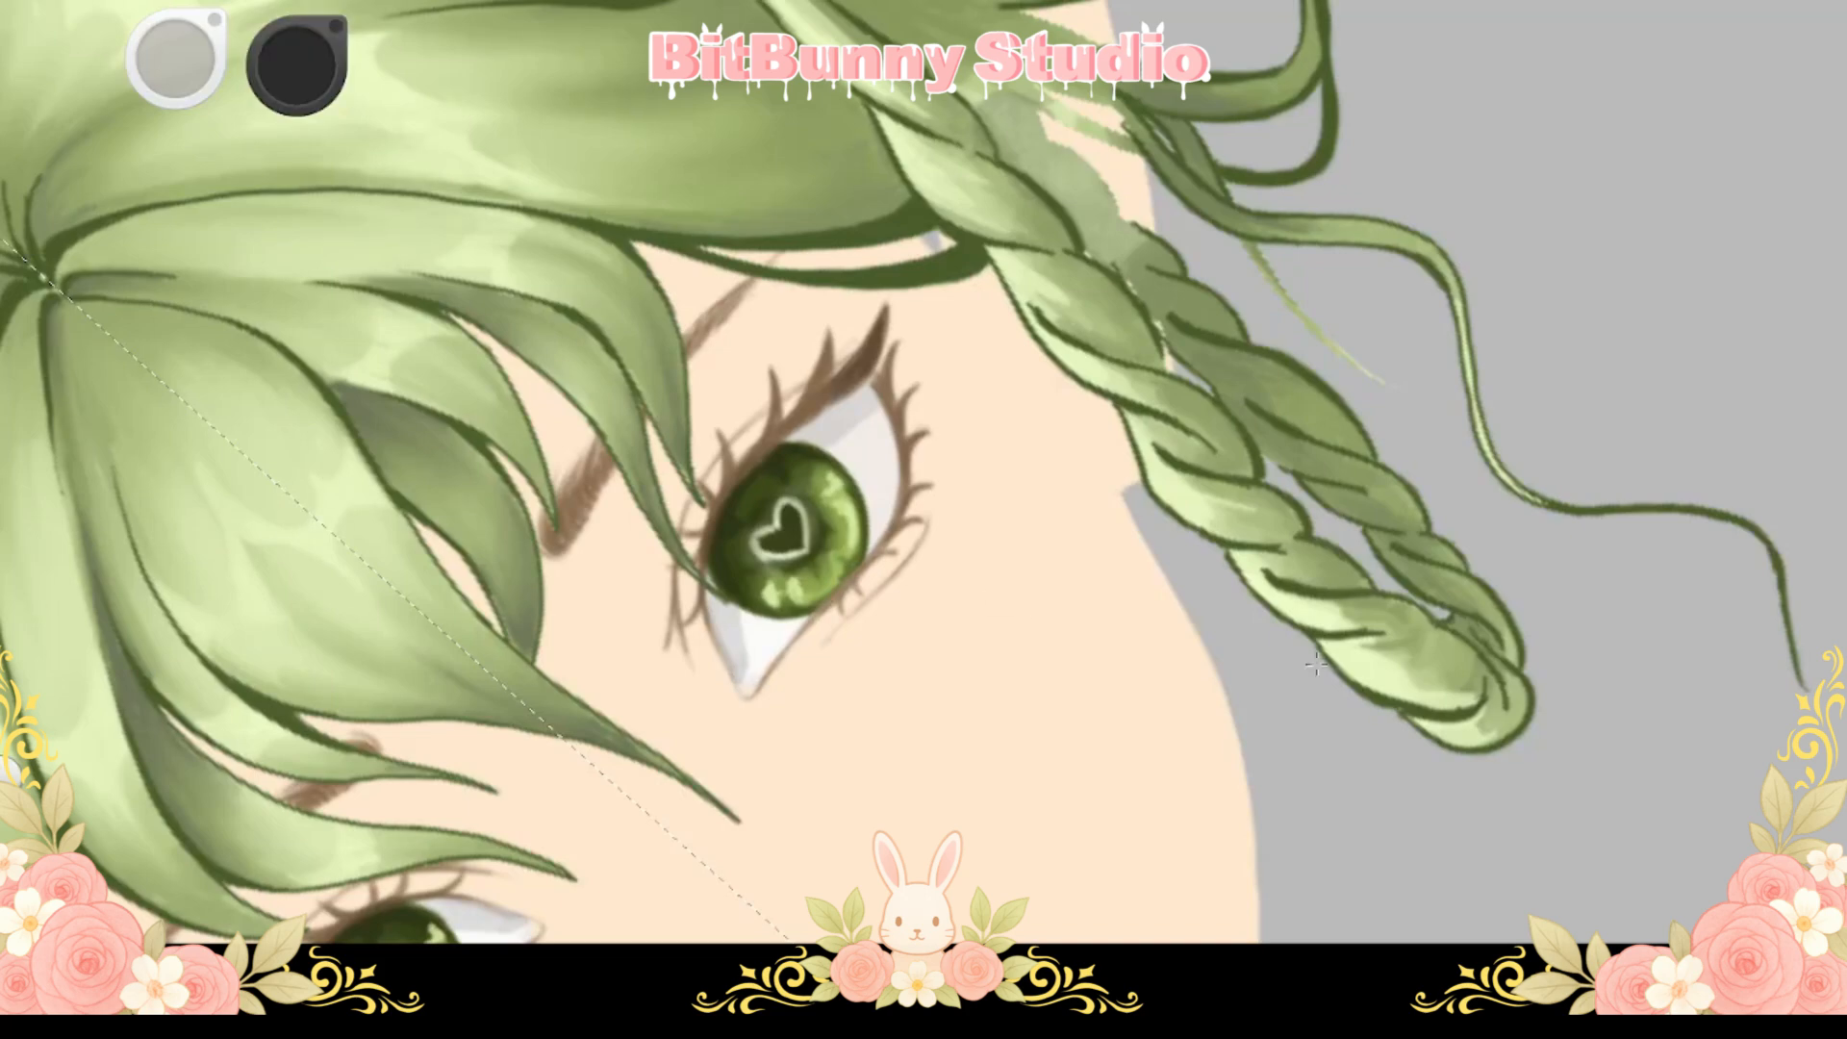
pyautogui.moveTo(784, 467); pyautogui.dragTo(744, 541)
pyautogui.scroll(-5, 854, 414)
pyautogui.scroll(4, 855, 414)
pyautogui.hotkey('ctrl', 'z')
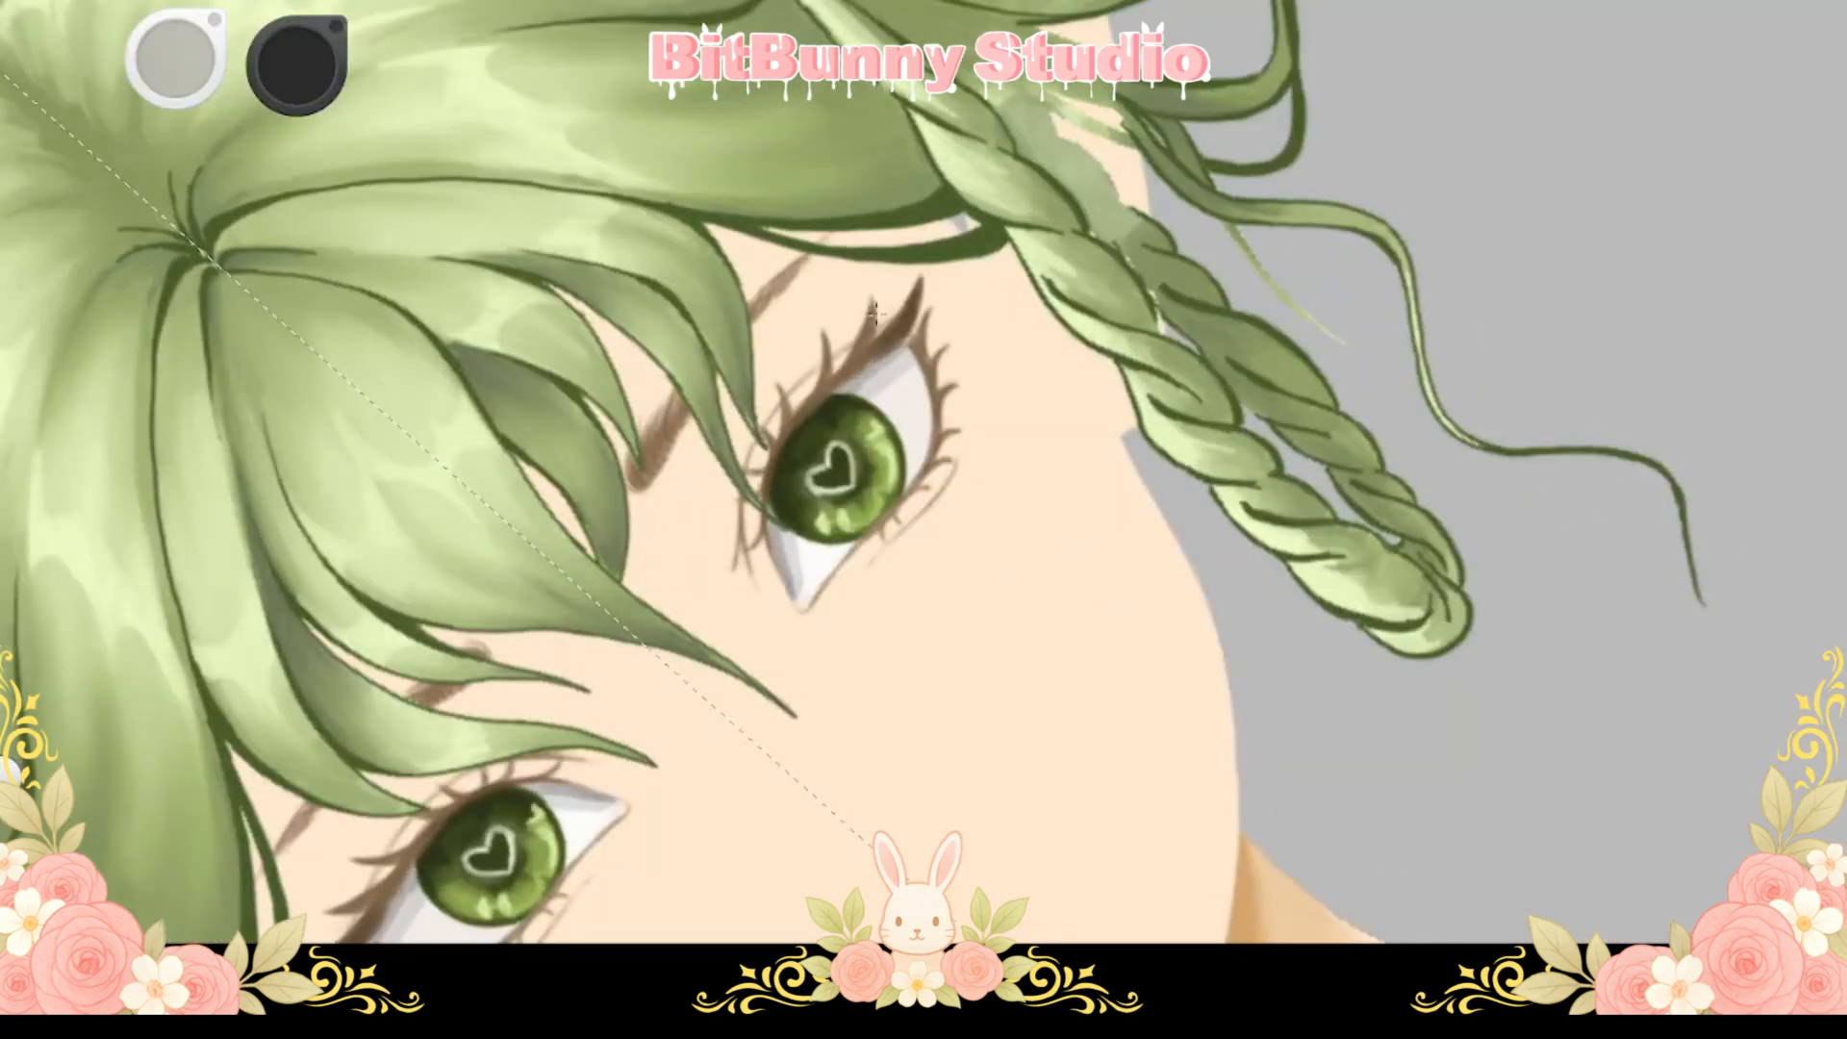
# Choose a salmon pink and paint a soft rim along the outer and lower edges of the eye whites
pyautogui.press('space')
pyautogui.moveTo(924, 472); pyautogui.dragTo(821, 485)
pyautogui.press('space')
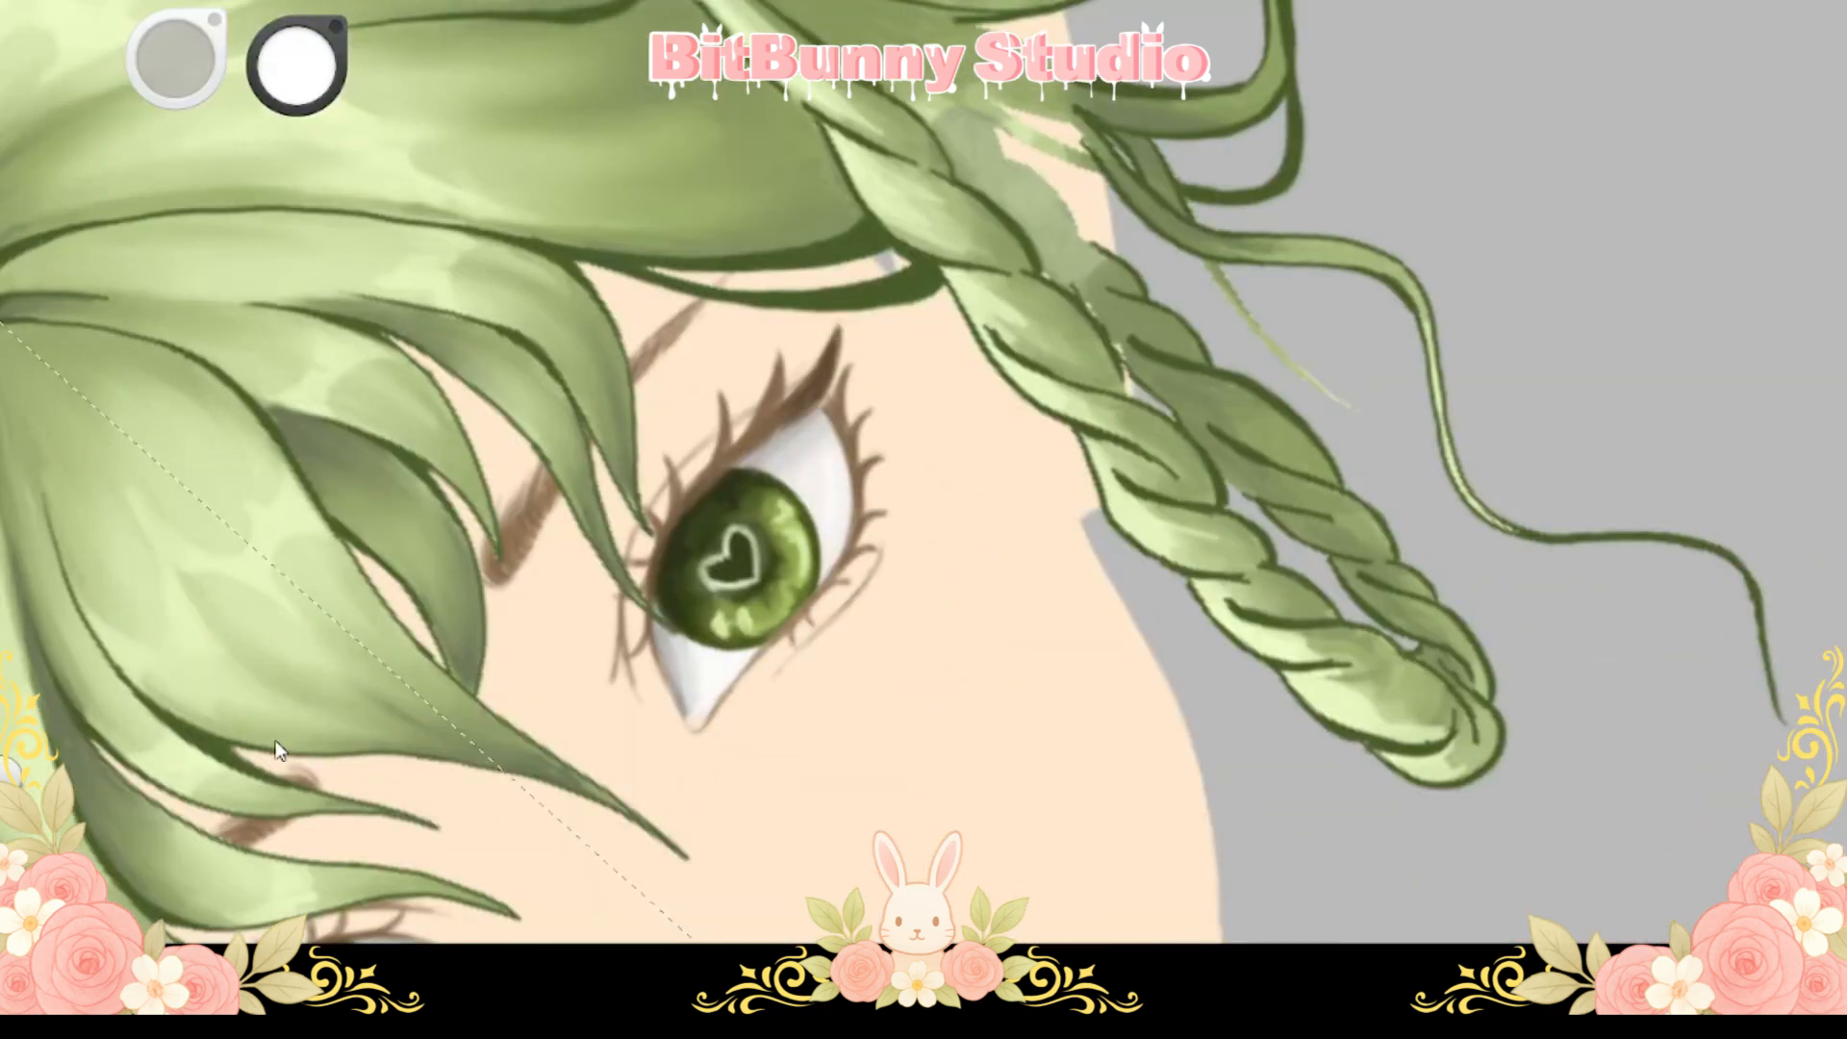
pyautogui.click(307, 56)
pyautogui.click(1420, 777)
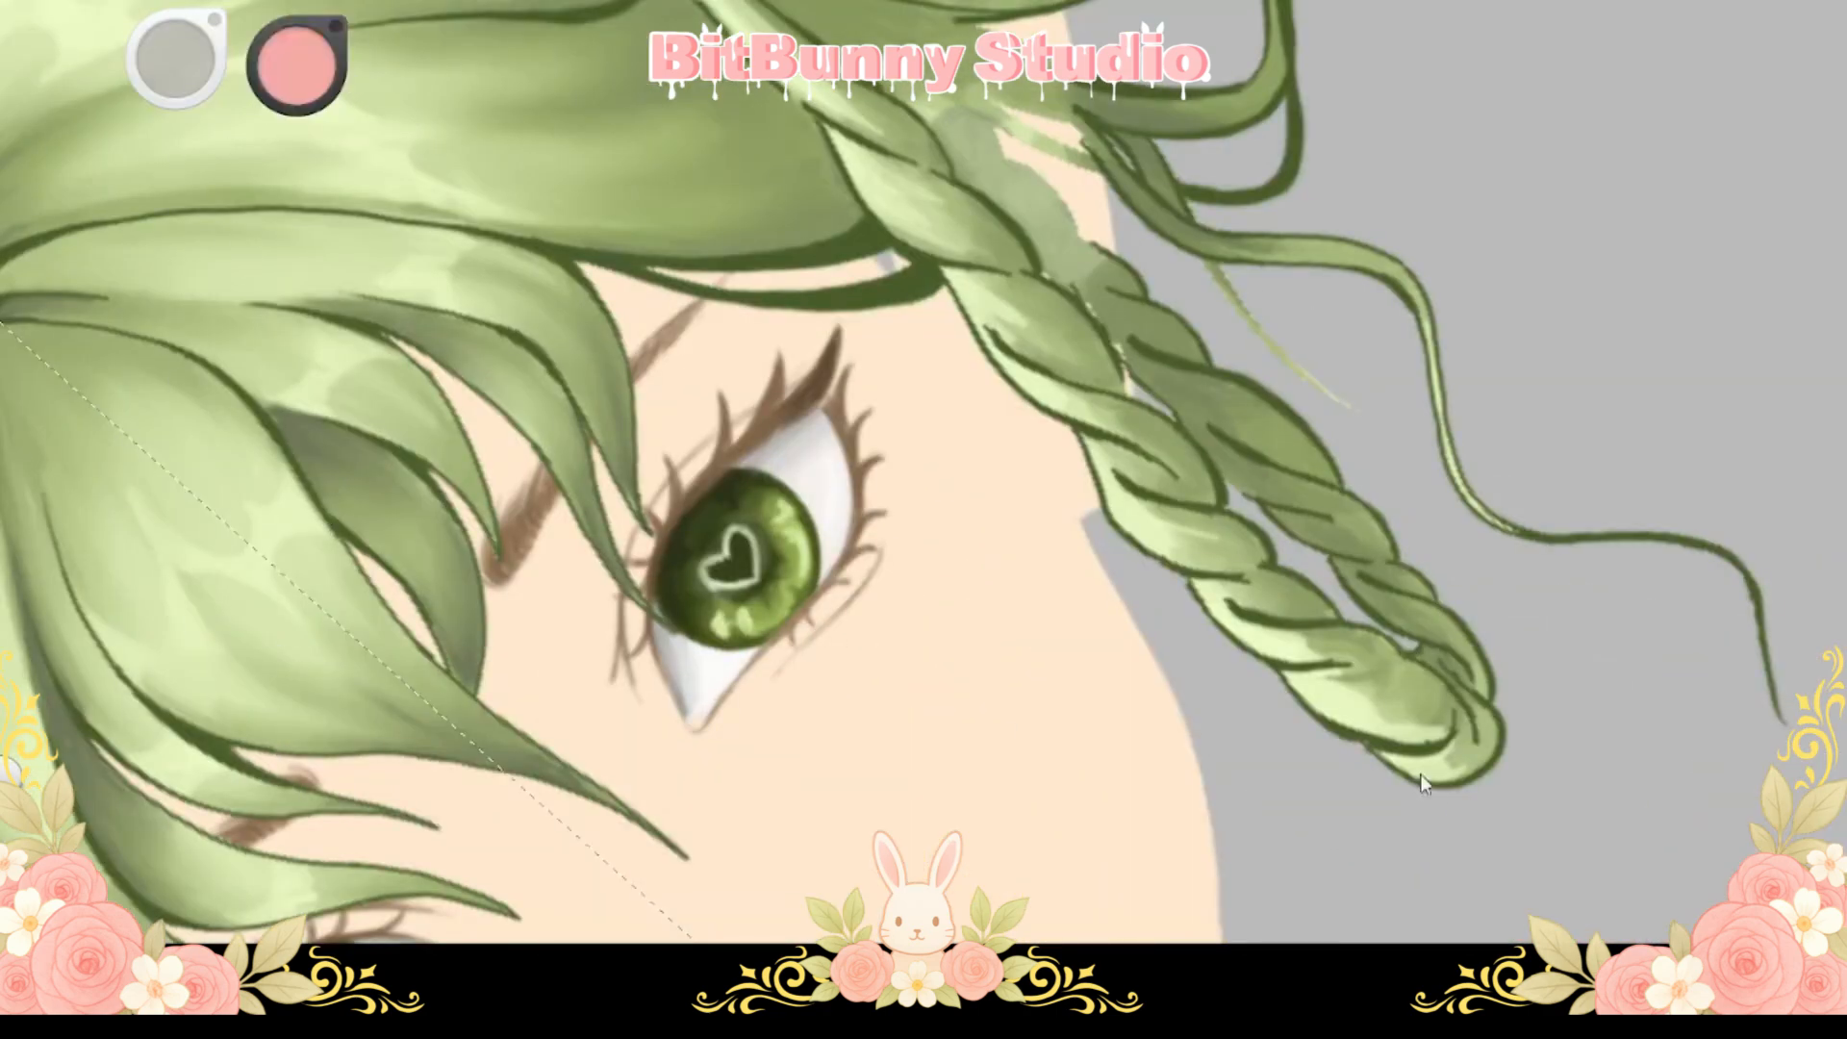
pyautogui.press('space')
pyautogui.moveTo(887, 481); pyautogui.dragTo(947, 481)
pyautogui.moveTo(824, 429); pyautogui.dragTo(805, 393)
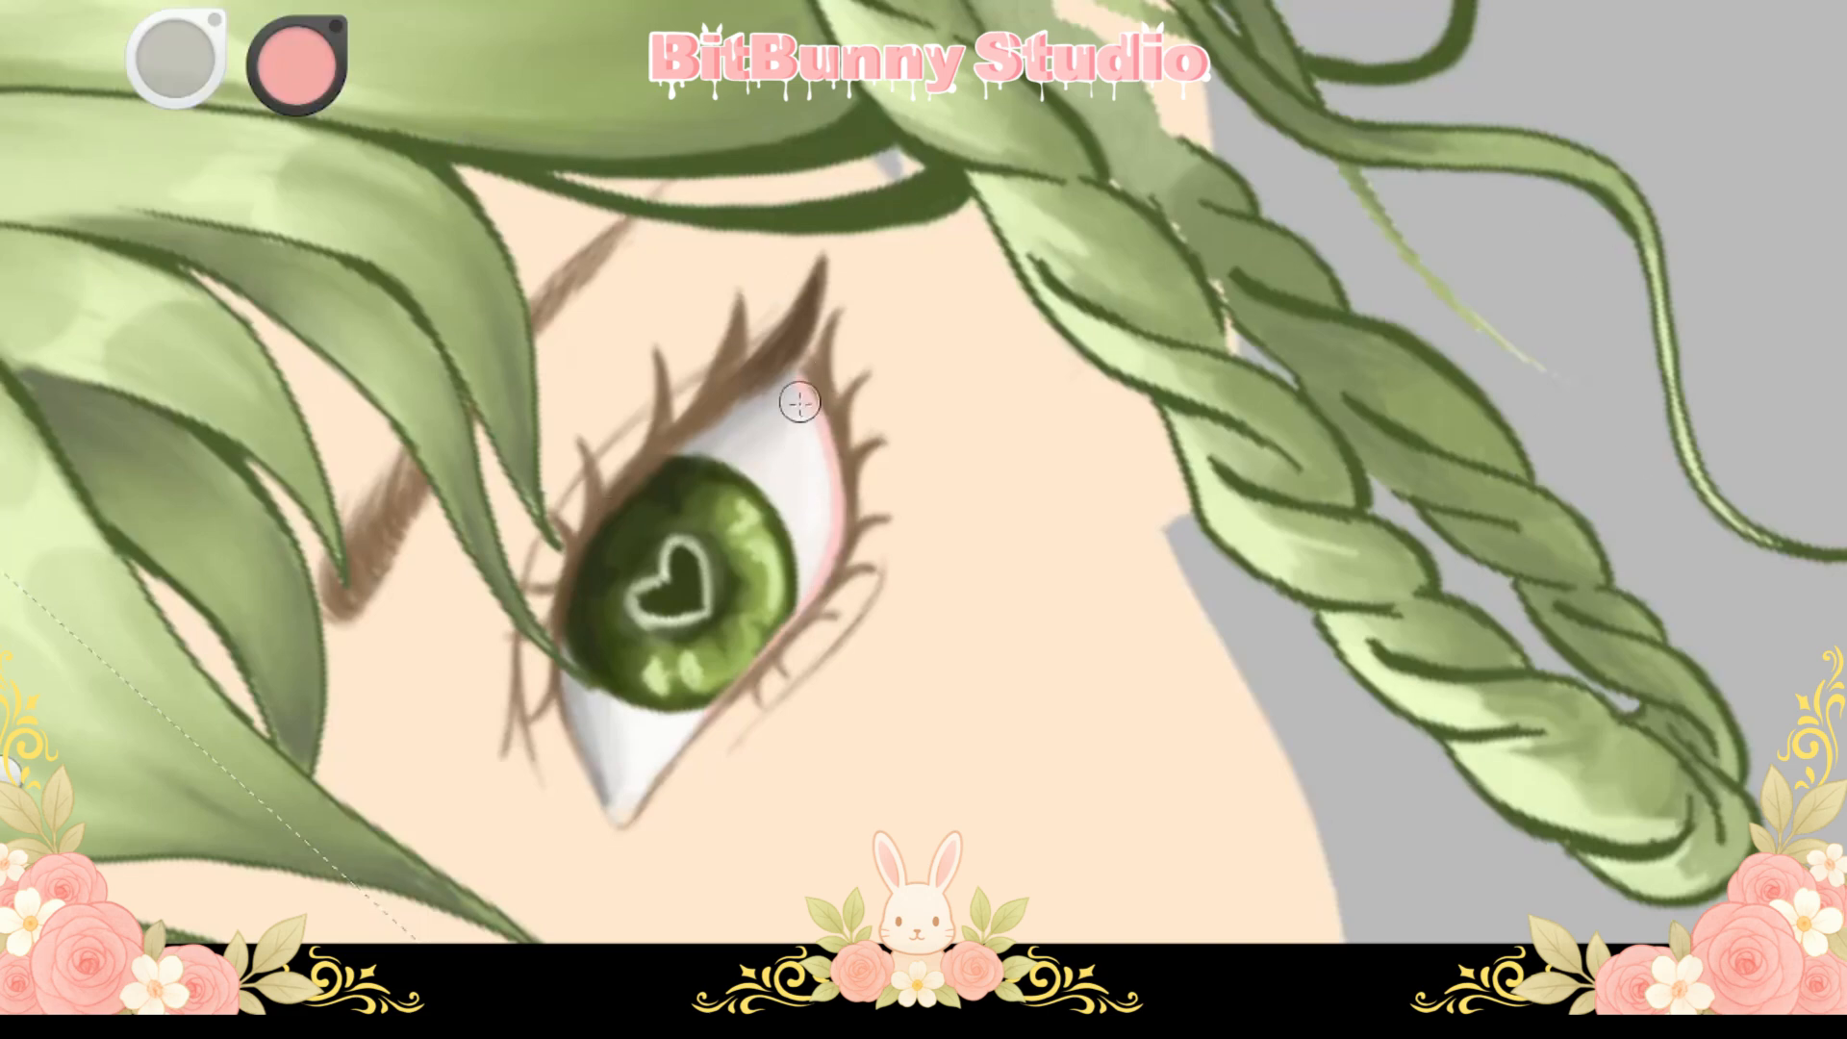
# Tint the inner corners and lower rims of both eyes with lighter and medium pink
pyautogui.hotkey('ctrl', '0')
pyautogui.press('space')
pyautogui.moveTo(738, 351); pyautogui.dragTo(818, 352)
pyautogui.moveTo(297, 65); pyautogui.dragTo(297, 38)
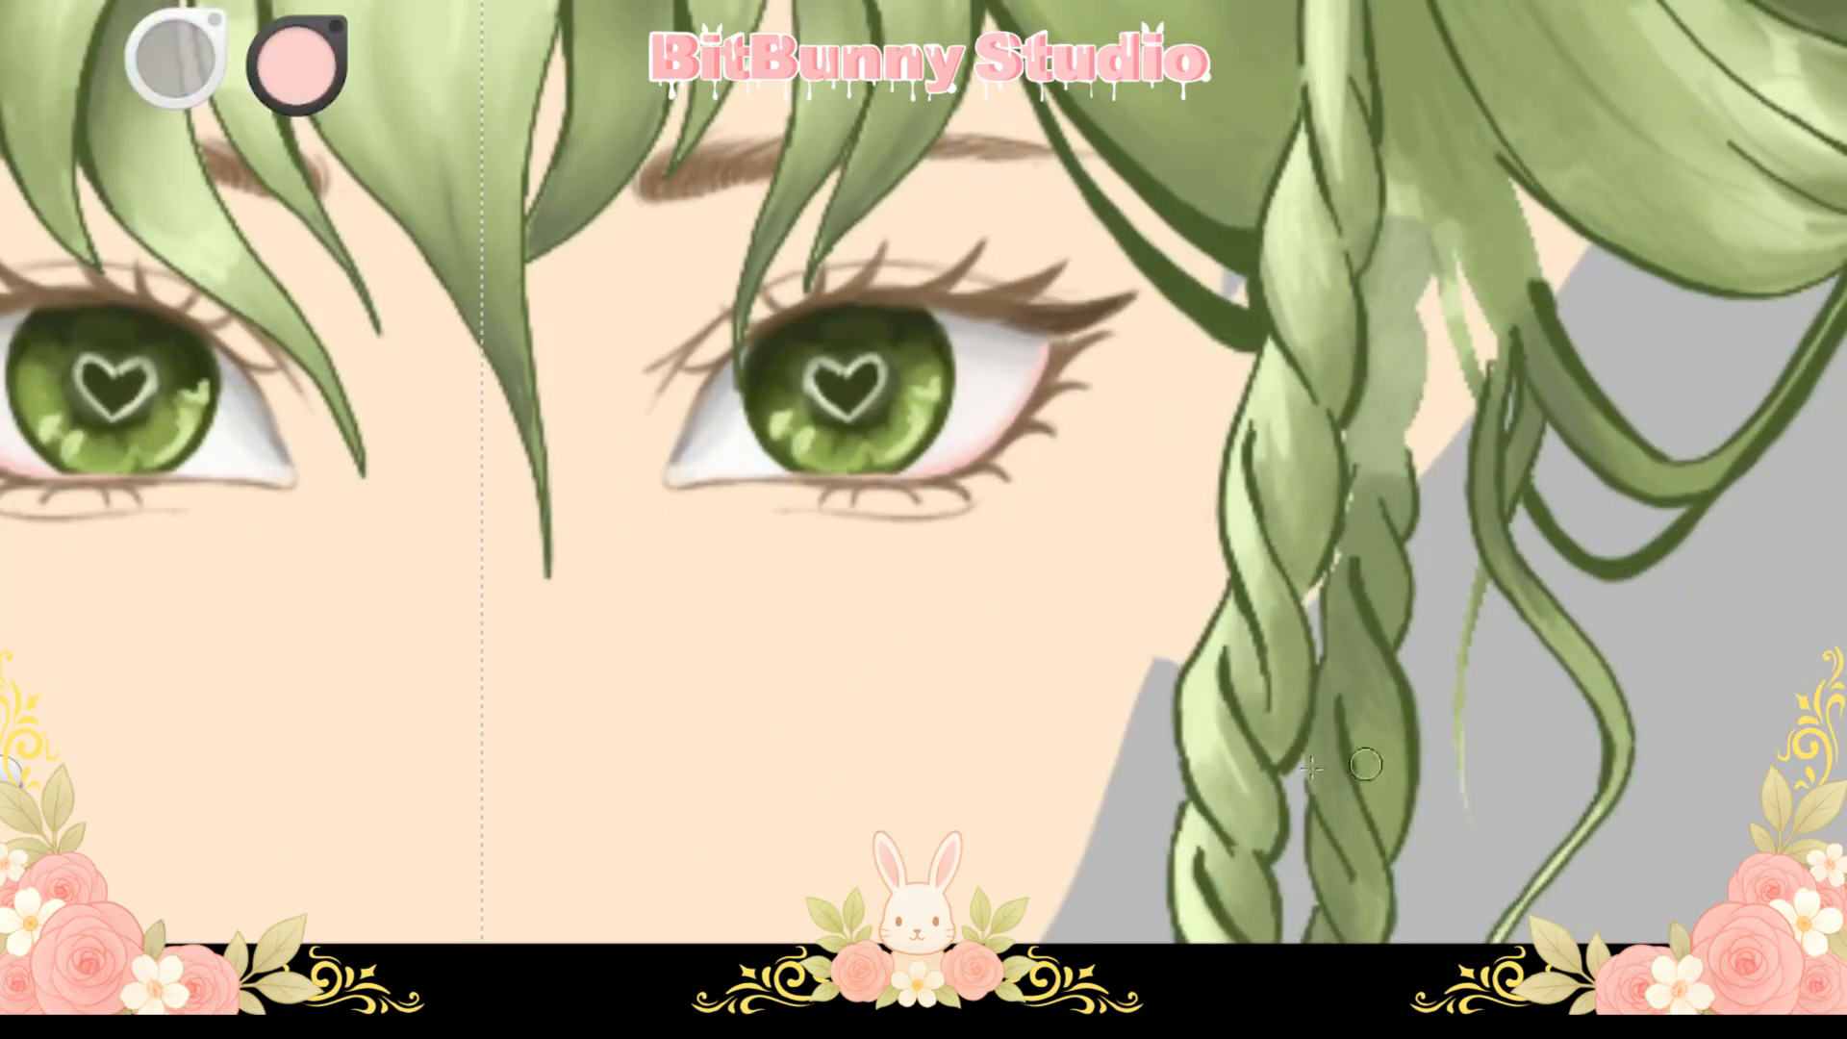
pyautogui.press('space')
pyautogui.moveTo(808, 528)
pyautogui.mouseDown()
pyautogui.moveTo(866, 462)
pyautogui.moveTo(808, 496)
pyautogui.mouseUp()
pyautogui.press('space')
pyautogui.moveTo(297, 48); pyautogui.dragTo(298, 75)
pyautogui.moveTo(815, 524)
pyautogui.mouseDown()
pyautogui.moveTo(802, 534)
pyautogui.moveTo(874, 416)
pyautogui.moveTo(802, 366)
pyautogui.moveTo(871, 610)
pyautogui.moveTo(800, 784)
pyautogui.moveTo(1115, 275)
pyautogui.moveTo(310, 441)
pyautogui.mouseUp()
# Blush the eyelids and the skin around both eyes with soft pink
pyautogui.press('space')
pyautogui.press('space')
pyautogui.press('space')
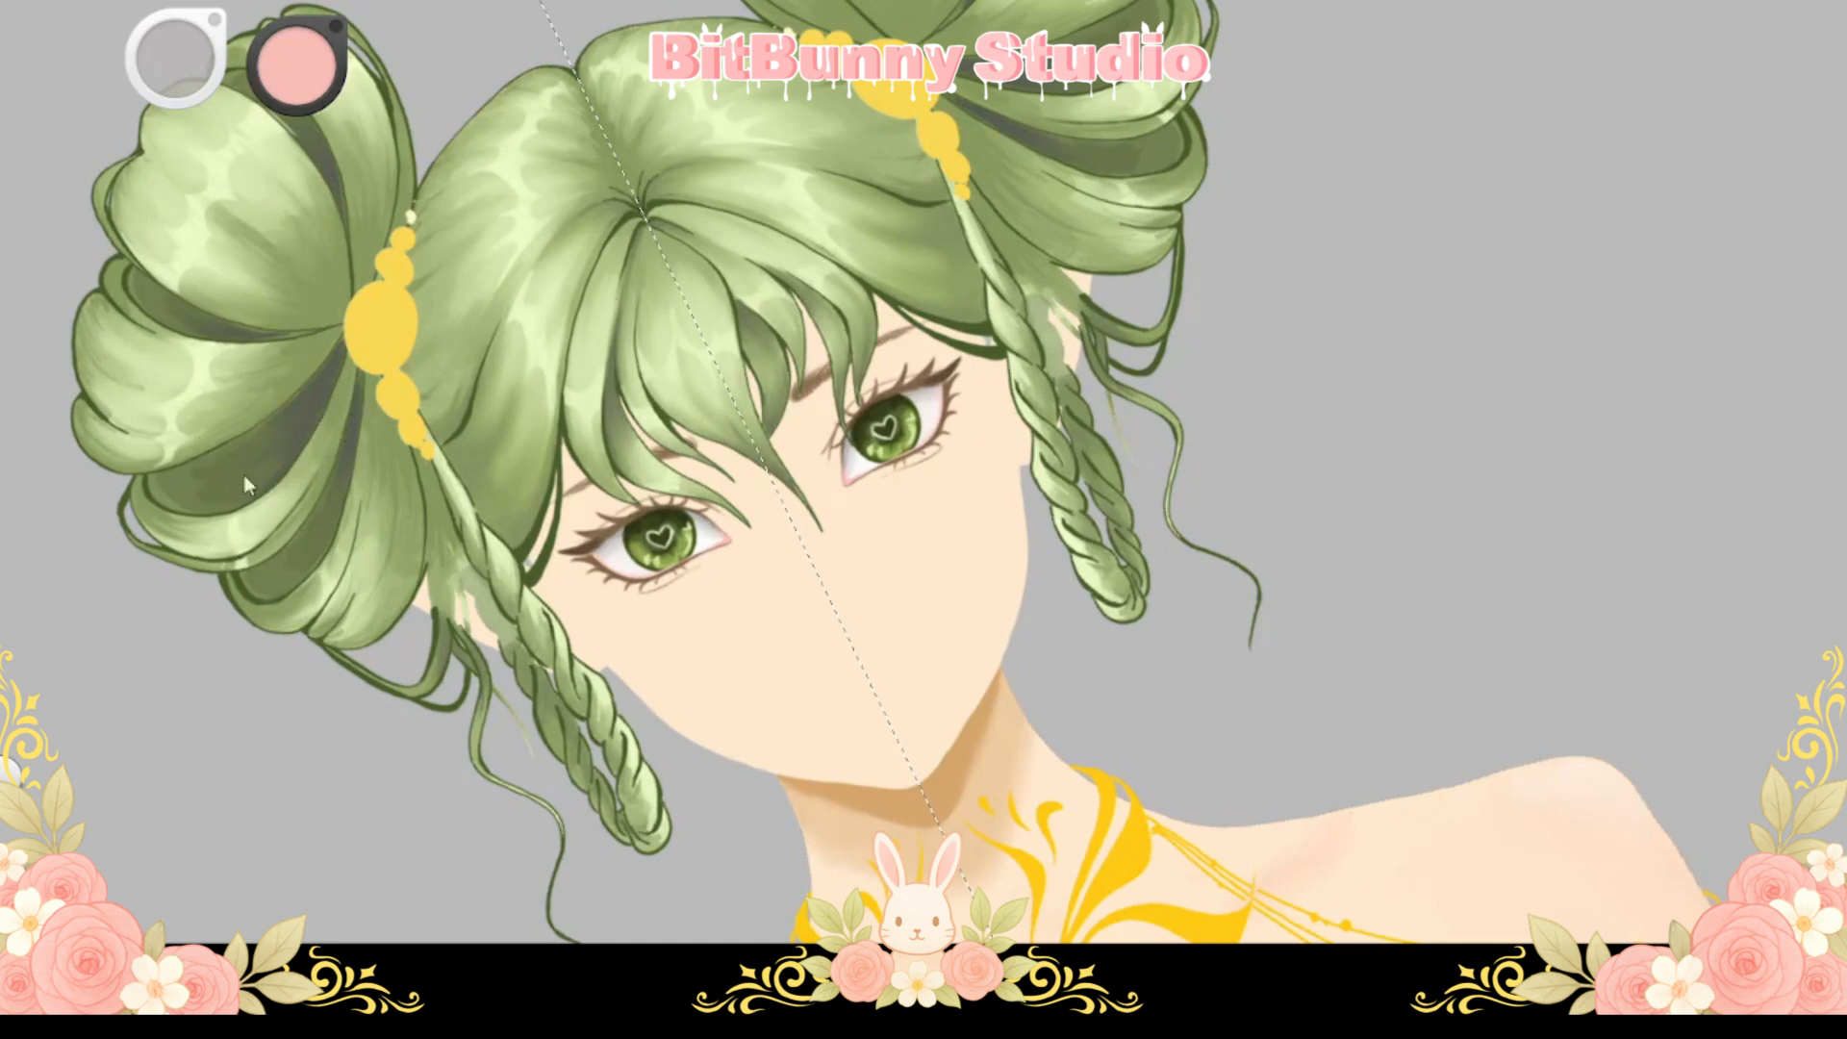
pyautogui.scroll(2, 776, 519)
pyautogui.moveTo(808, 519); pyautogui.dragTo(952, 423)
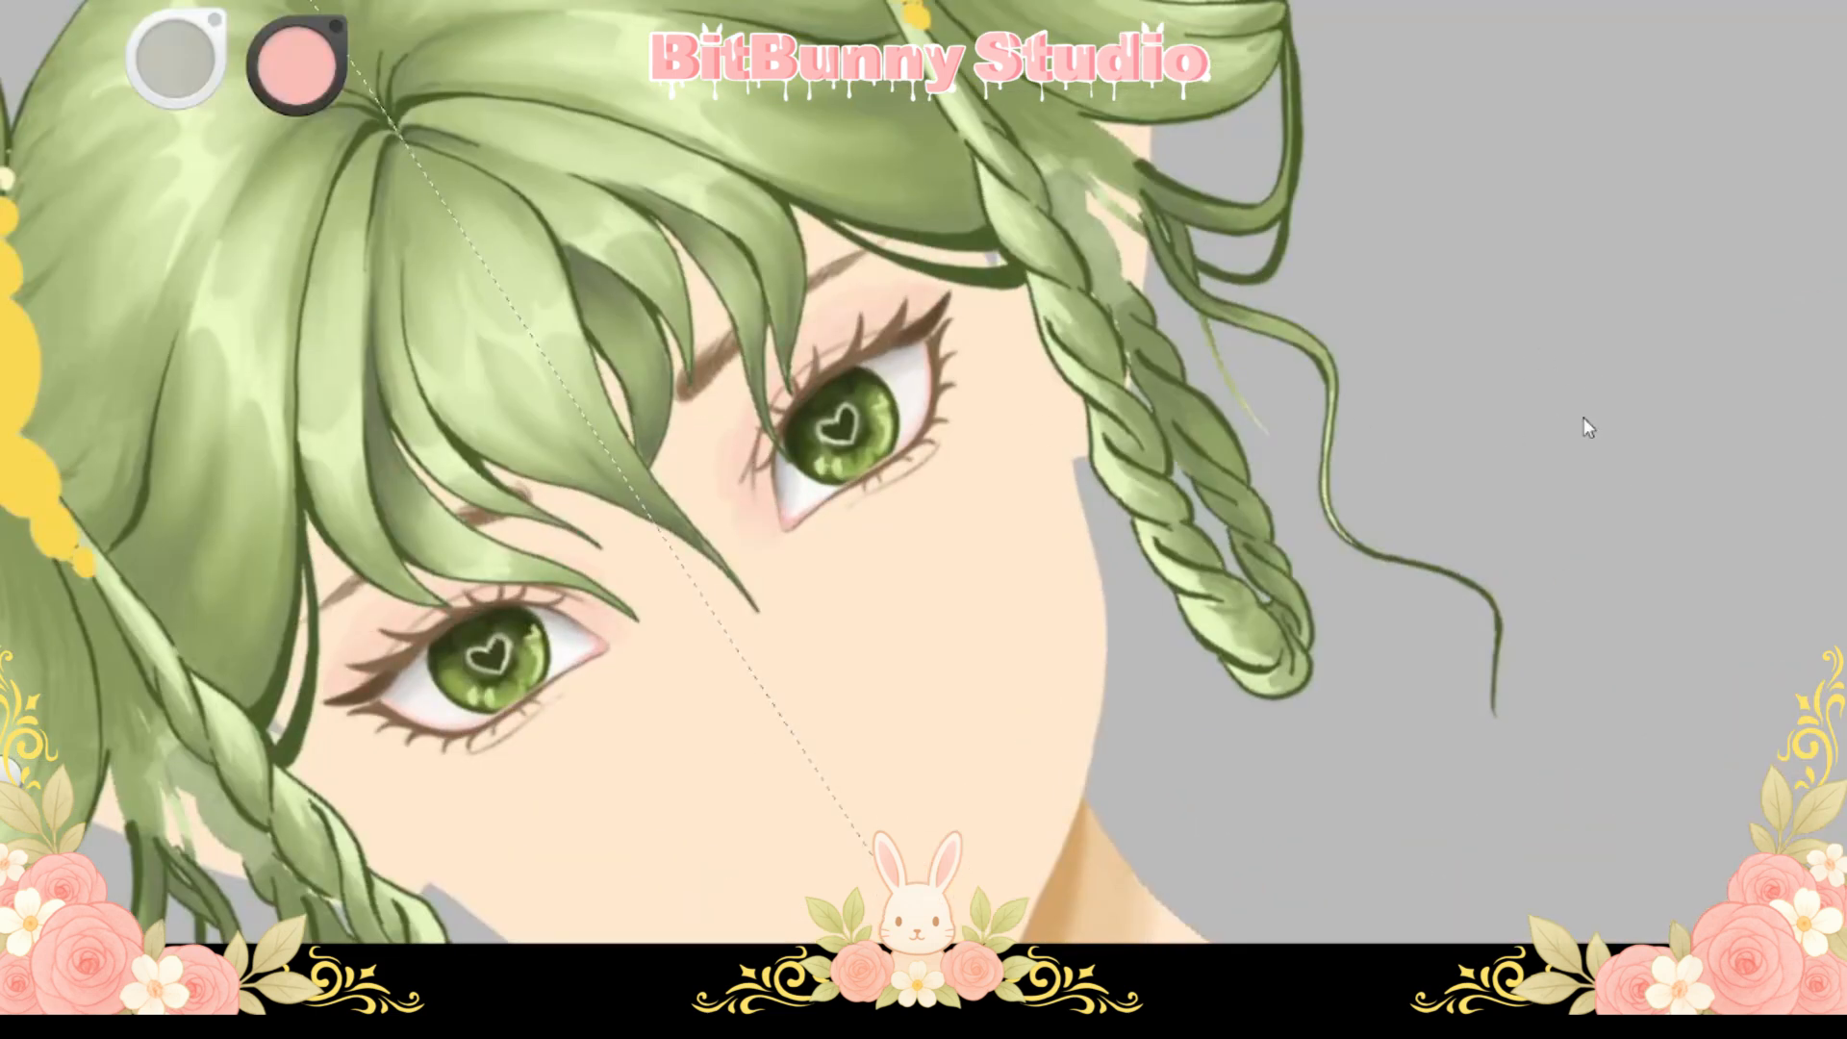
# Shade the skin beside the inner eye corners with tan and a deeper orange-brown
pyautogui.click(306, 122)
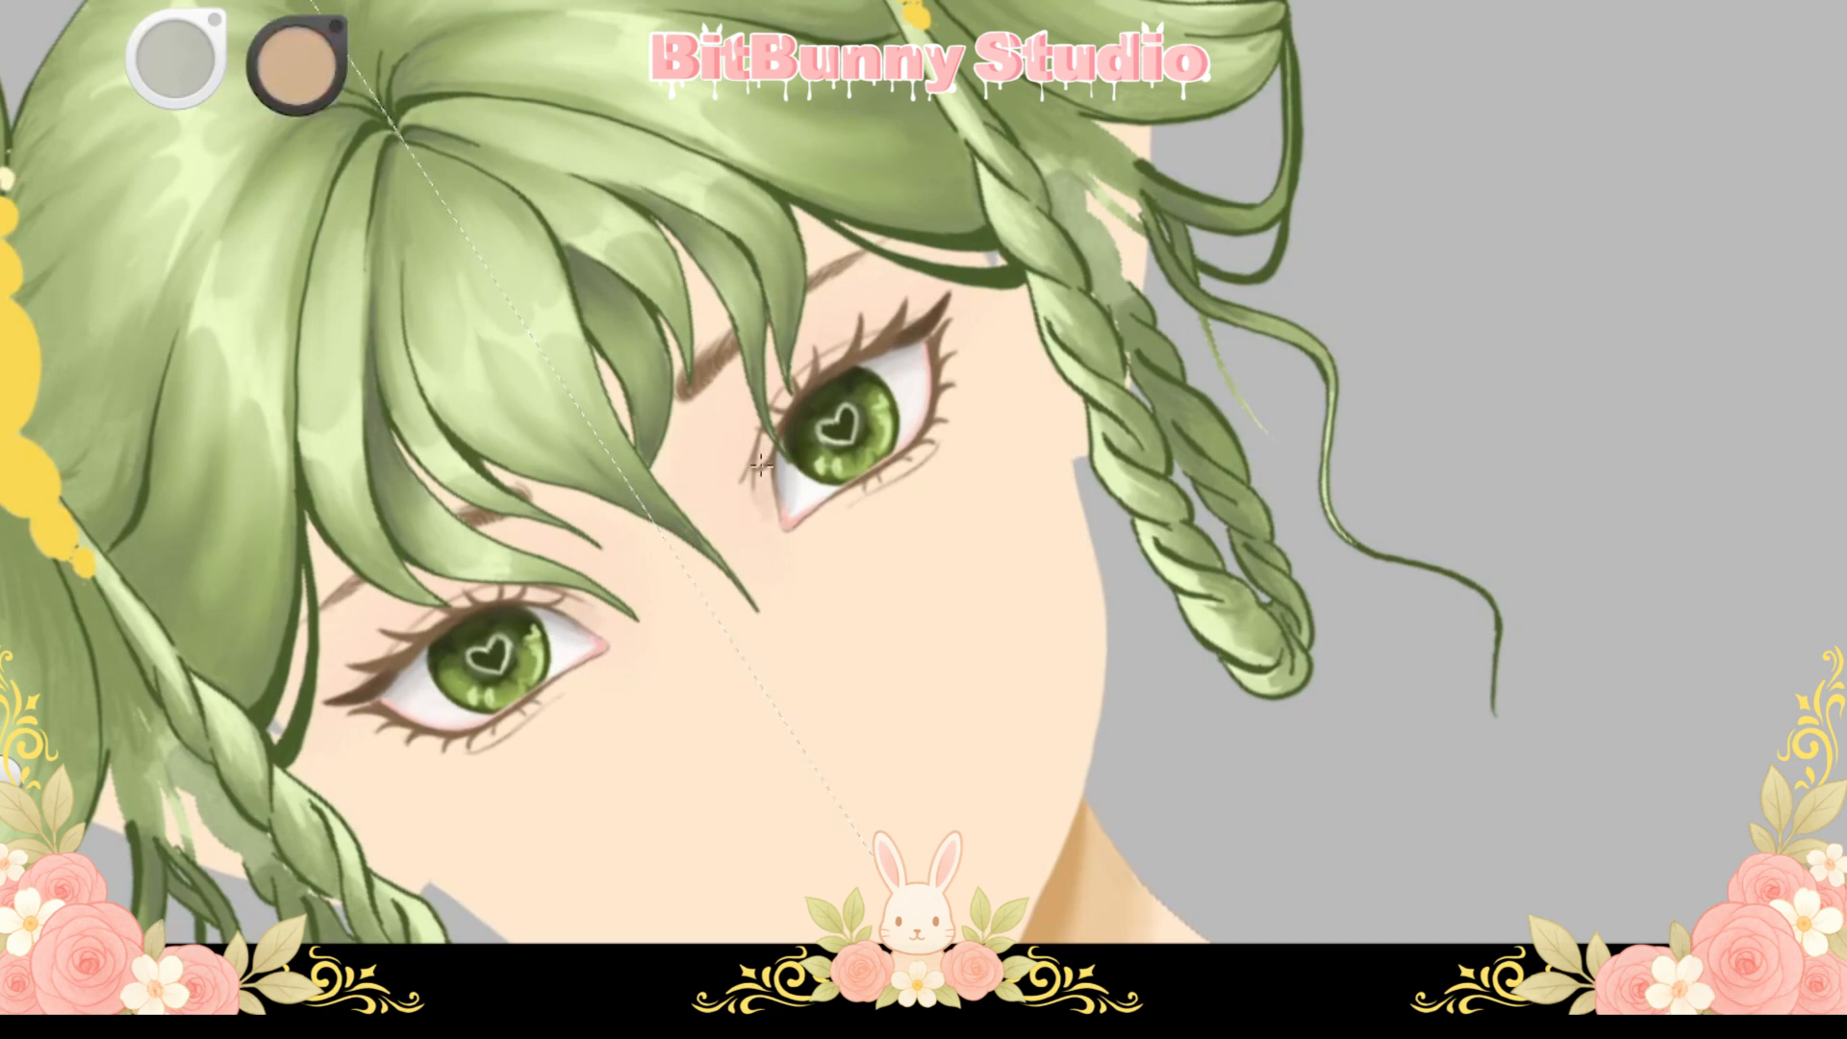
pyautogui.moveTo(927, 396)
pyautogui.mouseDown()
pyautogui.moveTo(824, 379)
pyautogui.moveTo(870, 330)
pyautogui.mouseUp()
pyautogui.moveTo(296, 81); pyautogui.dragTo(306, 116)
pyautogui.moveTo(787, 412); pyautogui.dragTo(782, 481)
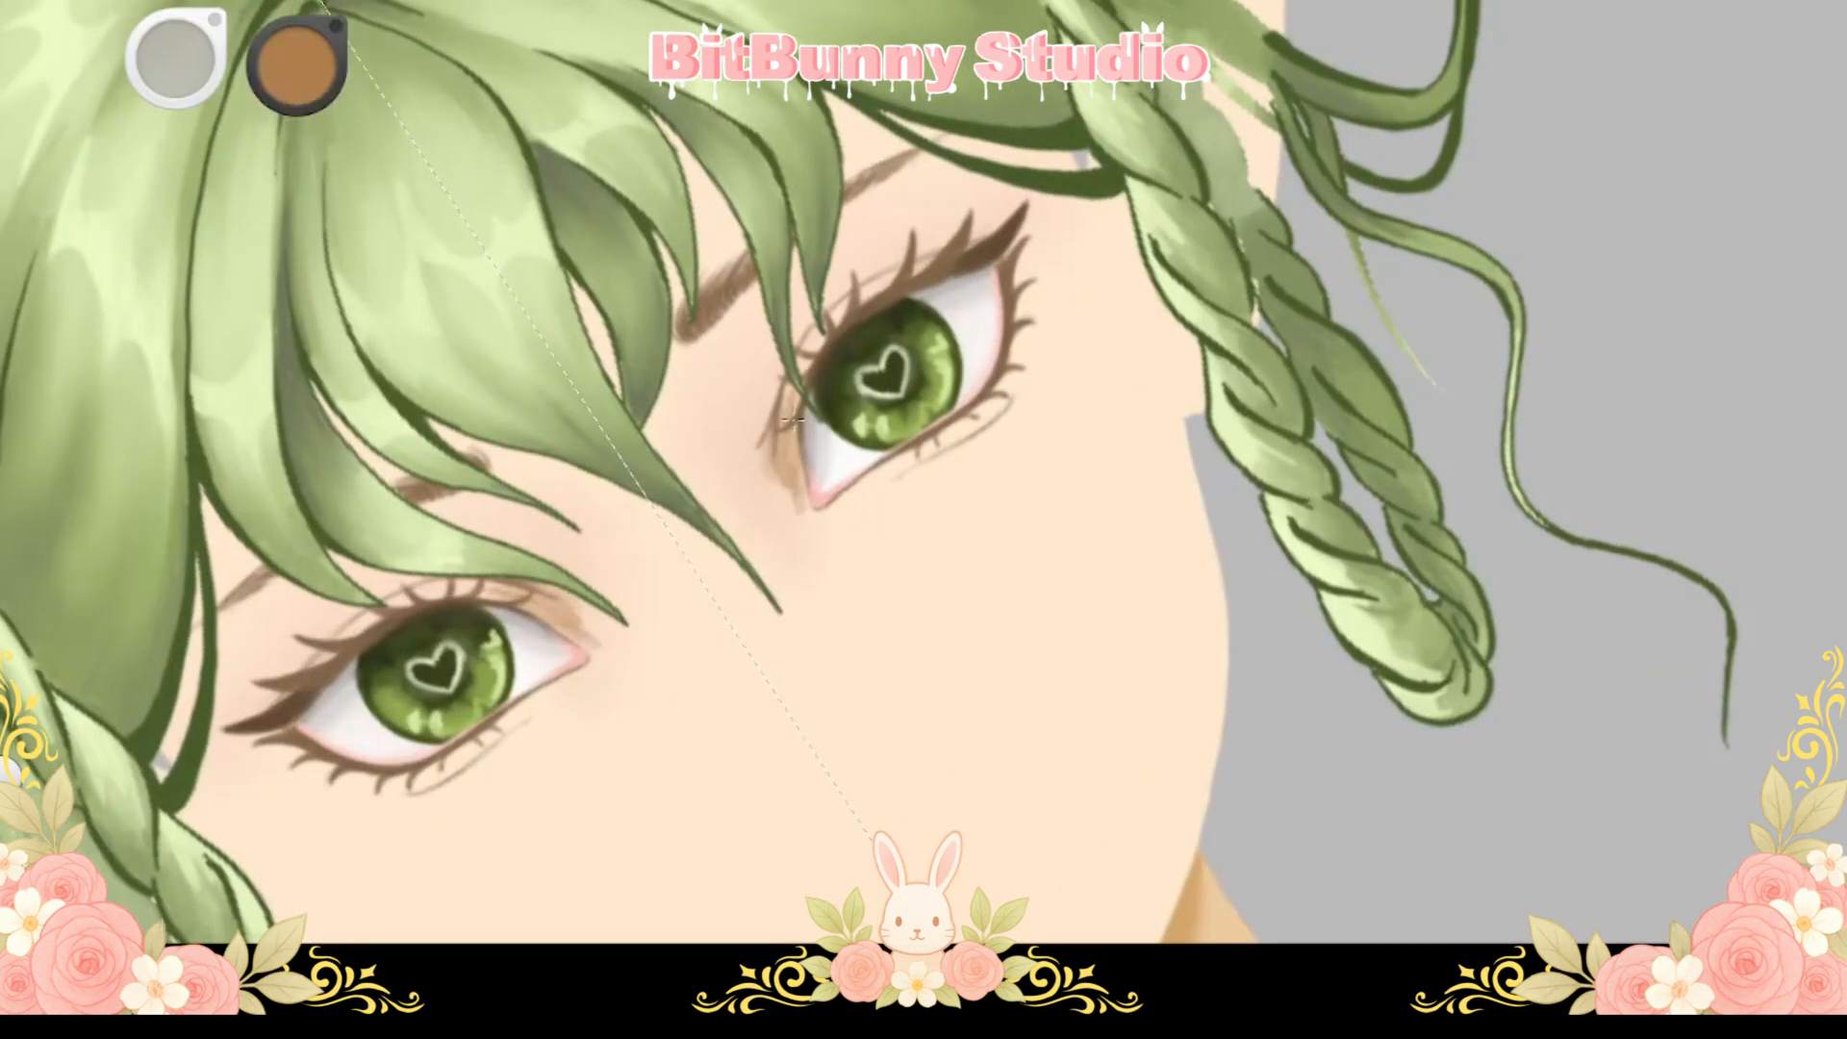
pyautogui.moveTo(898, 413)
pyautogui.mouseDown()
pyautogui.moveTo(733, 361)
pyautogui.moveTo(788, 281)
pyautogui.mouseUp()
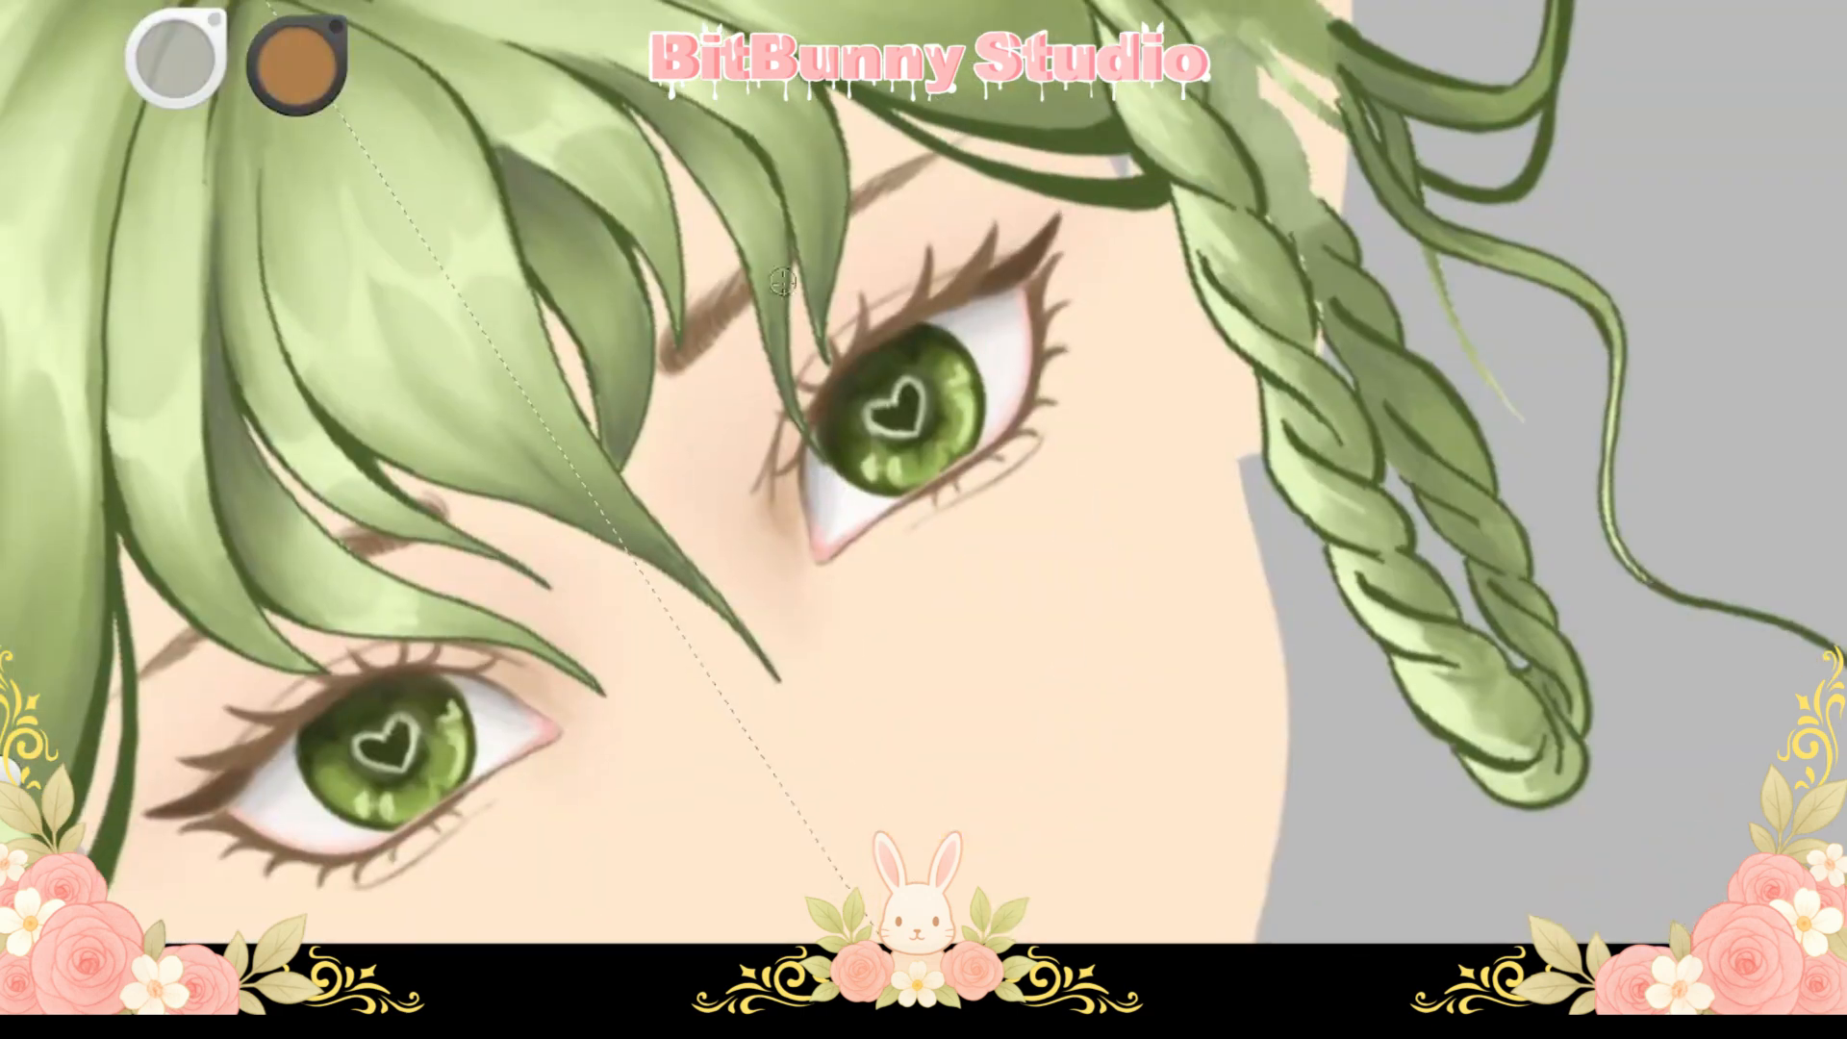
# Blend sampled brown tones into the eyelid creases and the skin around the outer eye corners
pyautogui.moveTo(1066, 210)
pyautogui.mouseDown()
pyautogui.moveTo(958, 252)
pyautogui.moveTo(1018, 222)
pyautogui.mouseUp()
pyautogui.moveTo(887, 223); pyautogui.dragTo(864, 287)
pyautogui.moveTo(882, 412)
pyautogui.mouseDown()
pyautogui.moveTo(847, 394)
pyautogui.moveTo(871, 365)
pyautogui.moveTo(846, 351)
pyautogui.moveTo(854, 315)
pyautogui.mouseUp()
pyautogui.keyDown('alt'); pyautogui.click(932, 287); pyautogui.keyUp('alt')
pyautogui.moveTo(712, 457); pyautogui.dragTo(746, 520)
pyautogui.moveTo(829, 358); pyautogui.dragTo(856, 385)
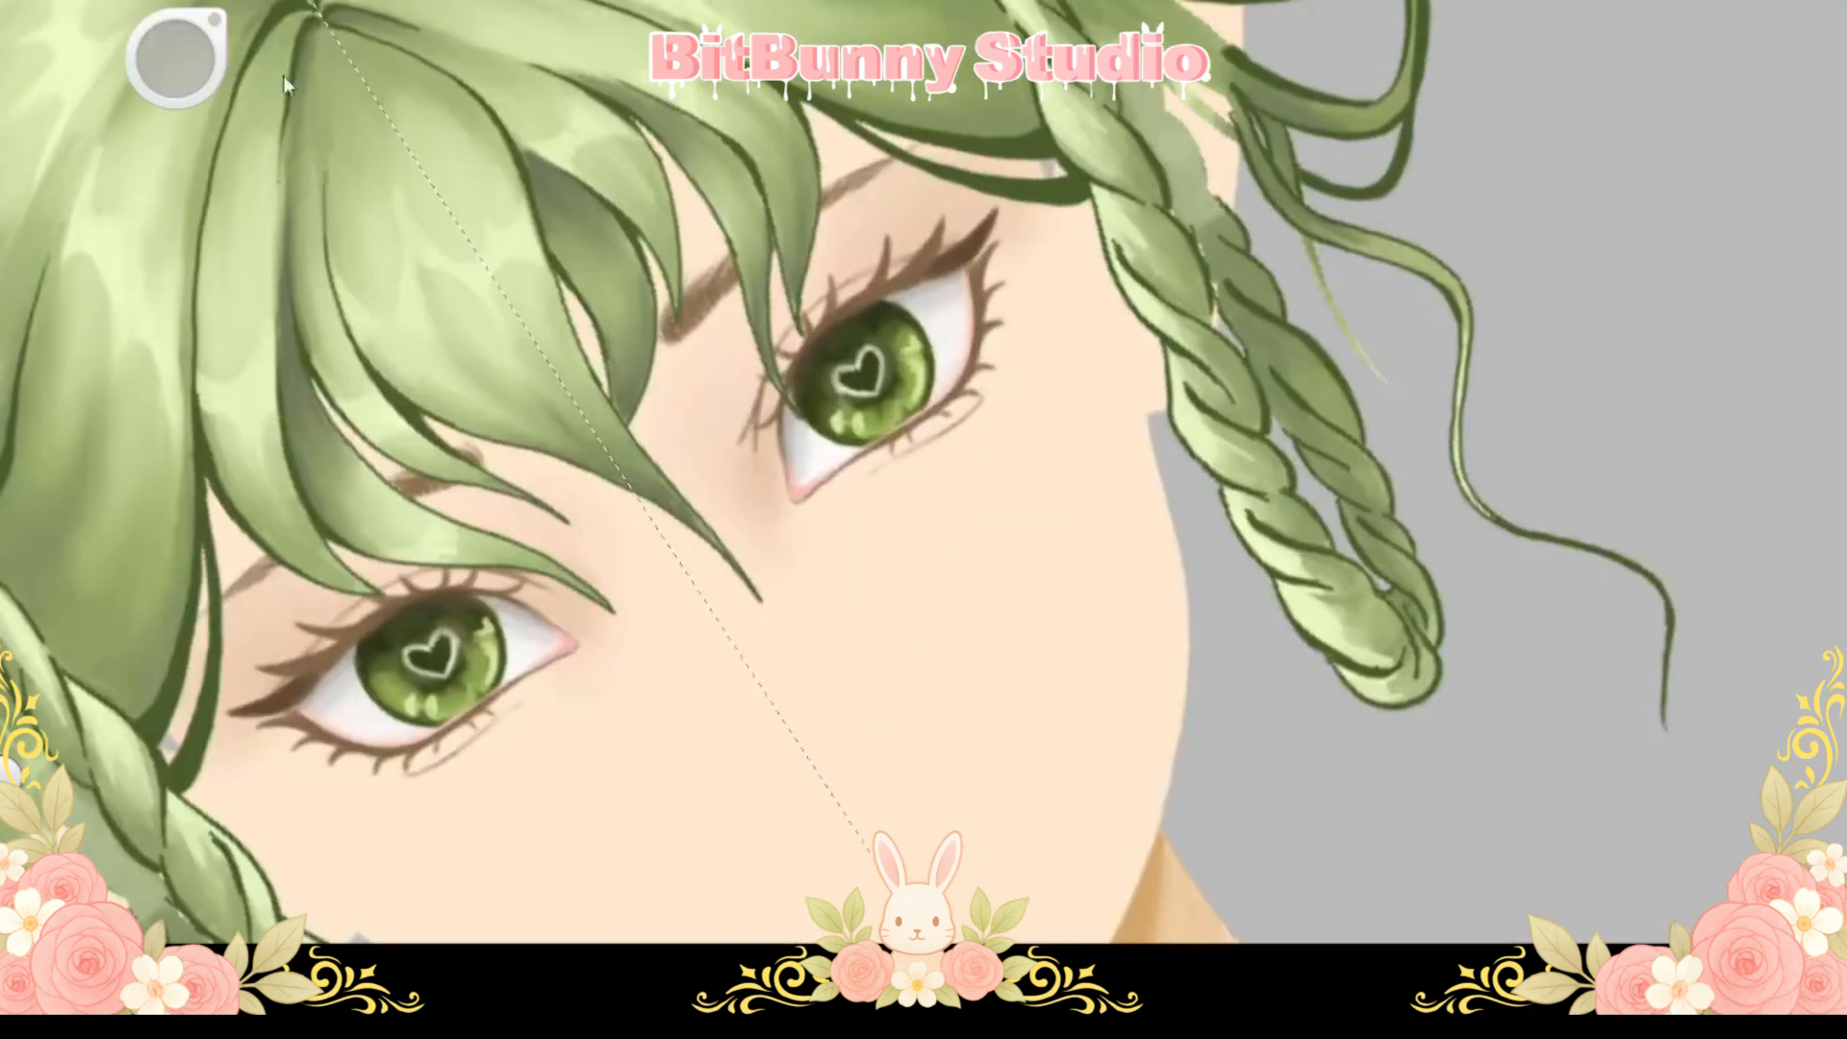
pyautogui.keyDown('alt'); pyautogui.click(930, 264); pyautogui.keyUp('alt')
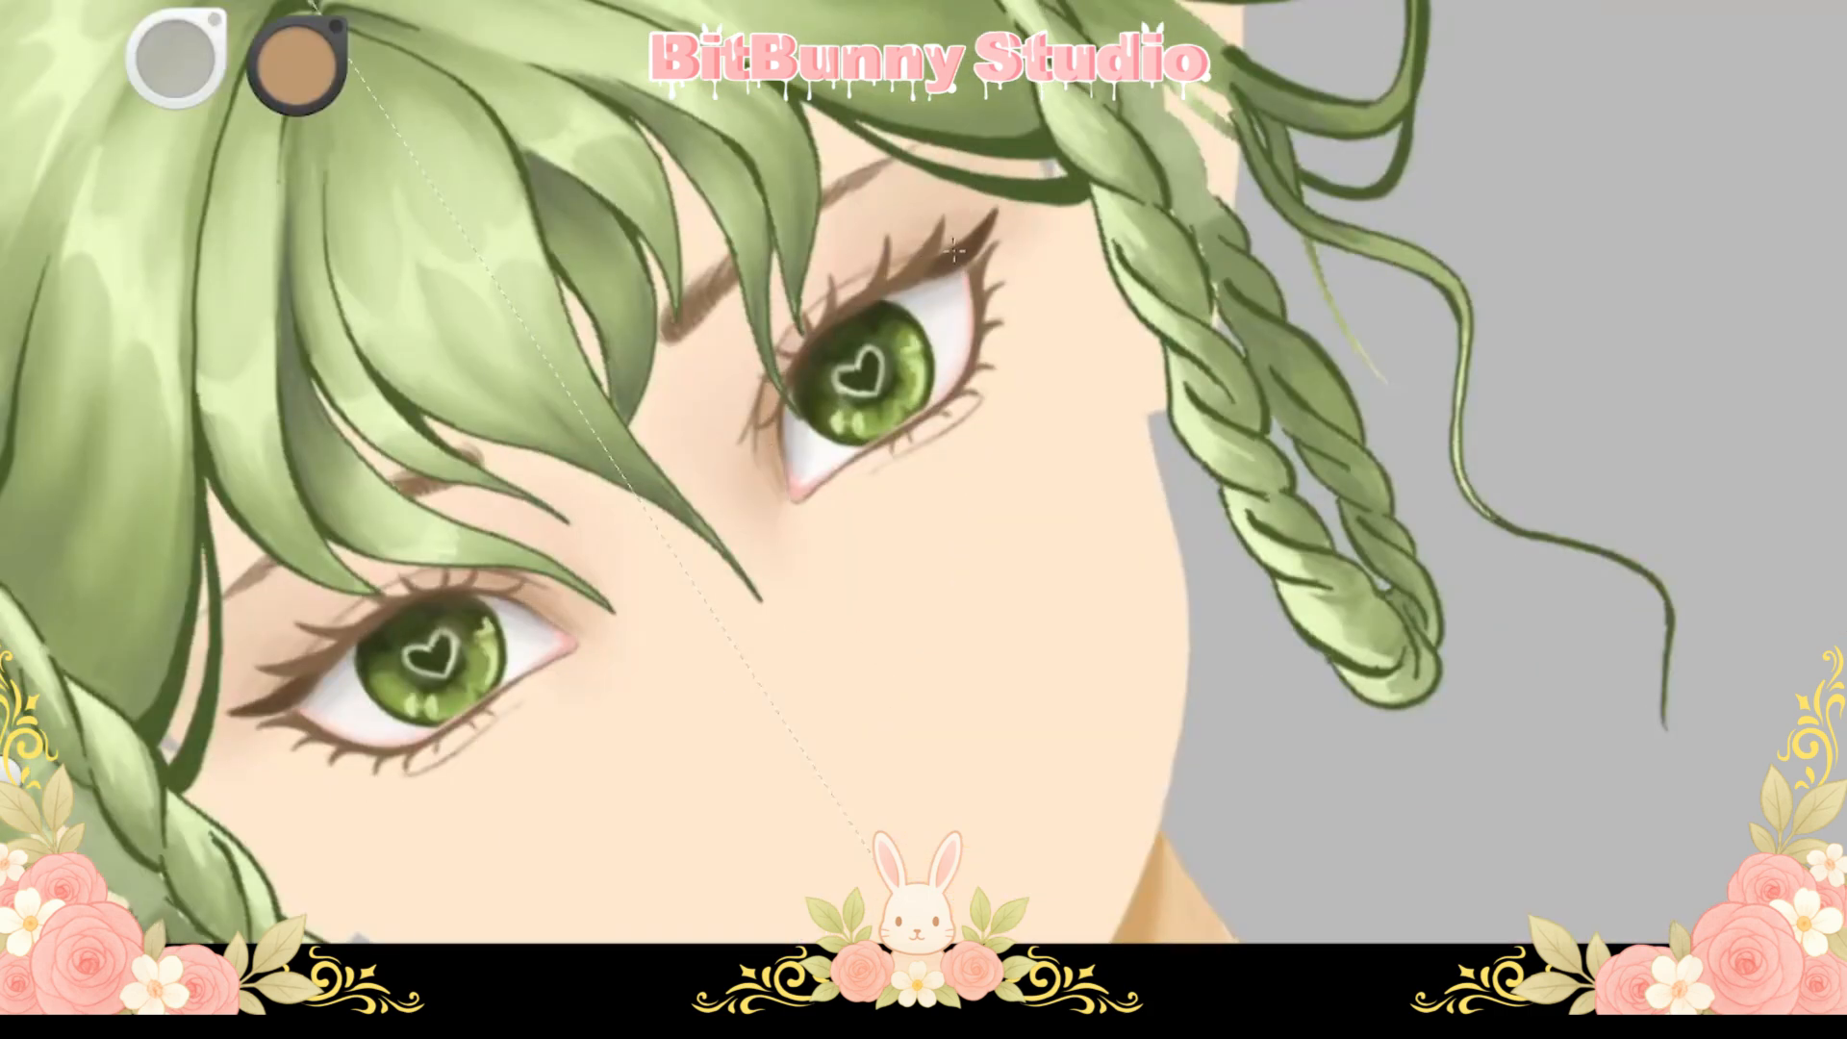
pyautogui.moveTo(783, 557)
pyautogui.mouseDown()
pyautogui.moveTo(770, 496)
pyautogui.moveTo(688, 486)
pyautogui.moveTo(700, 404)
pyautogui.mouseUp()
pyautogui.moveTo(701, 288)
pyautogui.mouseDown()
pyautogui.moveTo(770, 404)
pyautogui.moveTo(701, 313)
pyautogui.mouseUp()
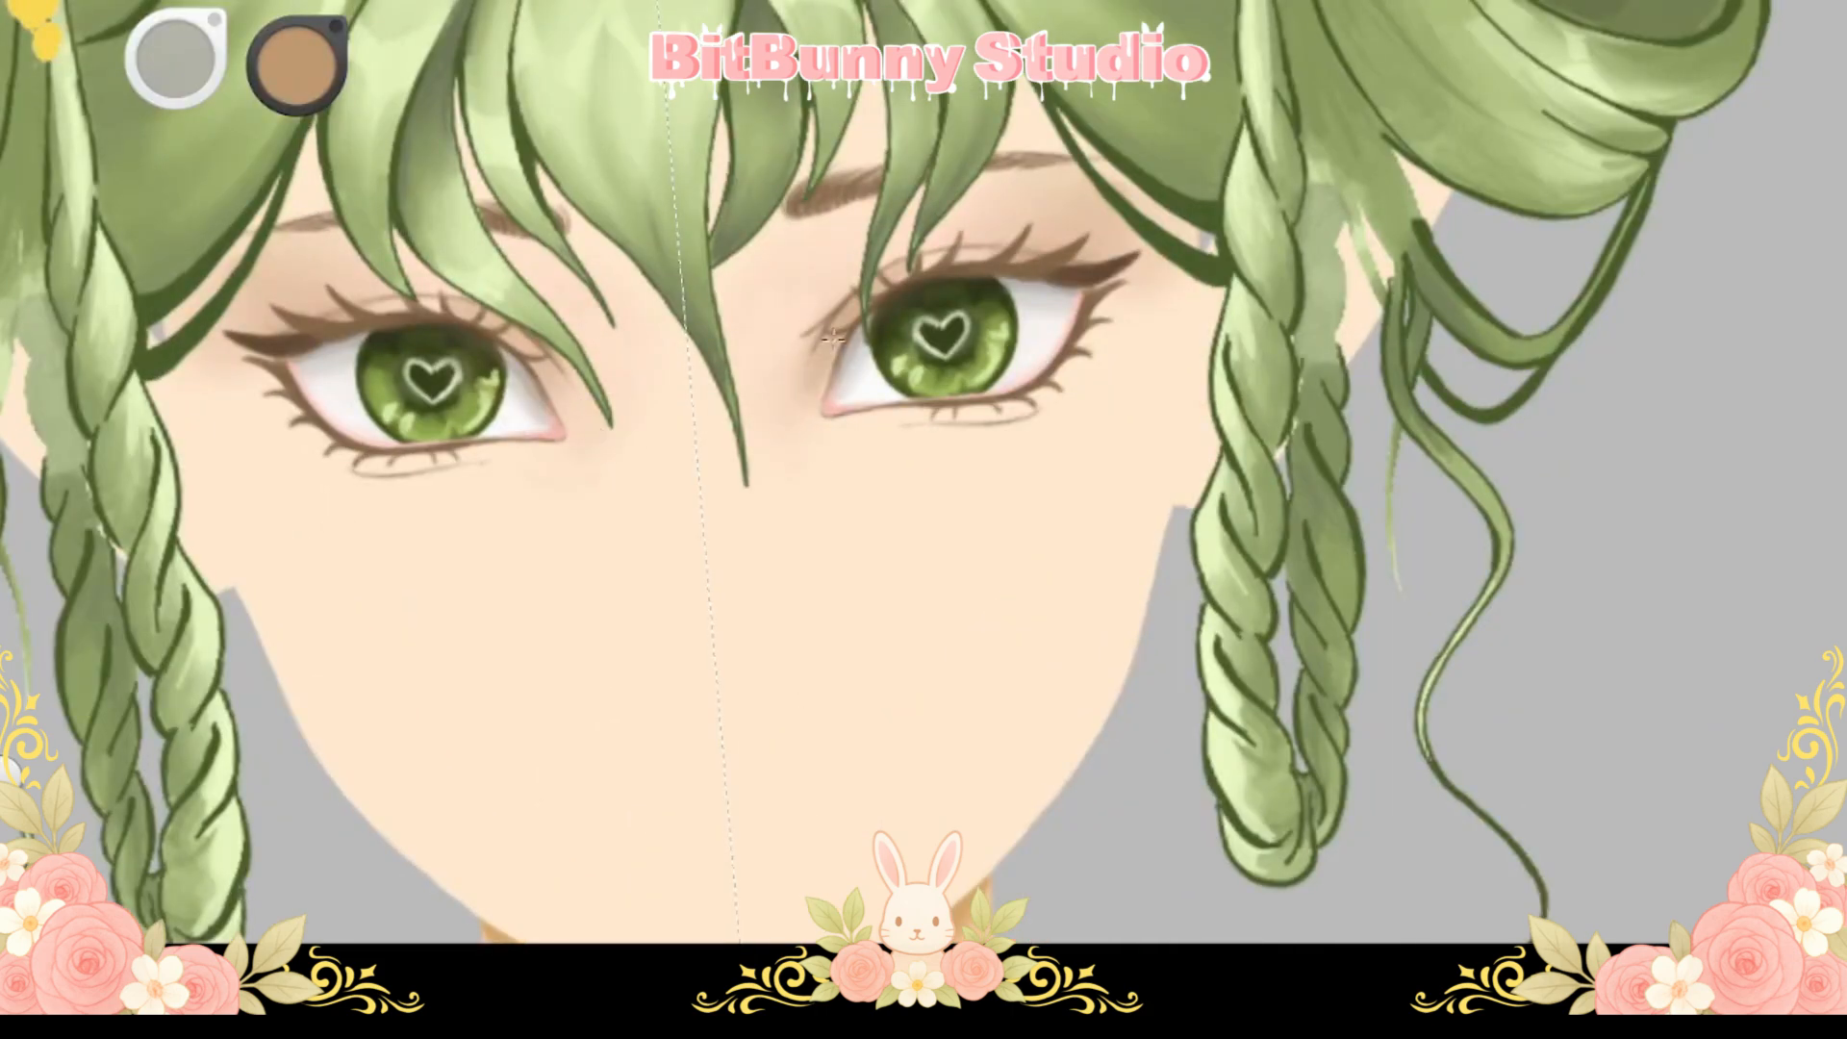
# Select the face shape and softly shade the temples, cheeks and jawline along its edges in tan
pyautogui.hotkey('ctrl', '0')
pyautogui.hotkey('ctrl', '+')
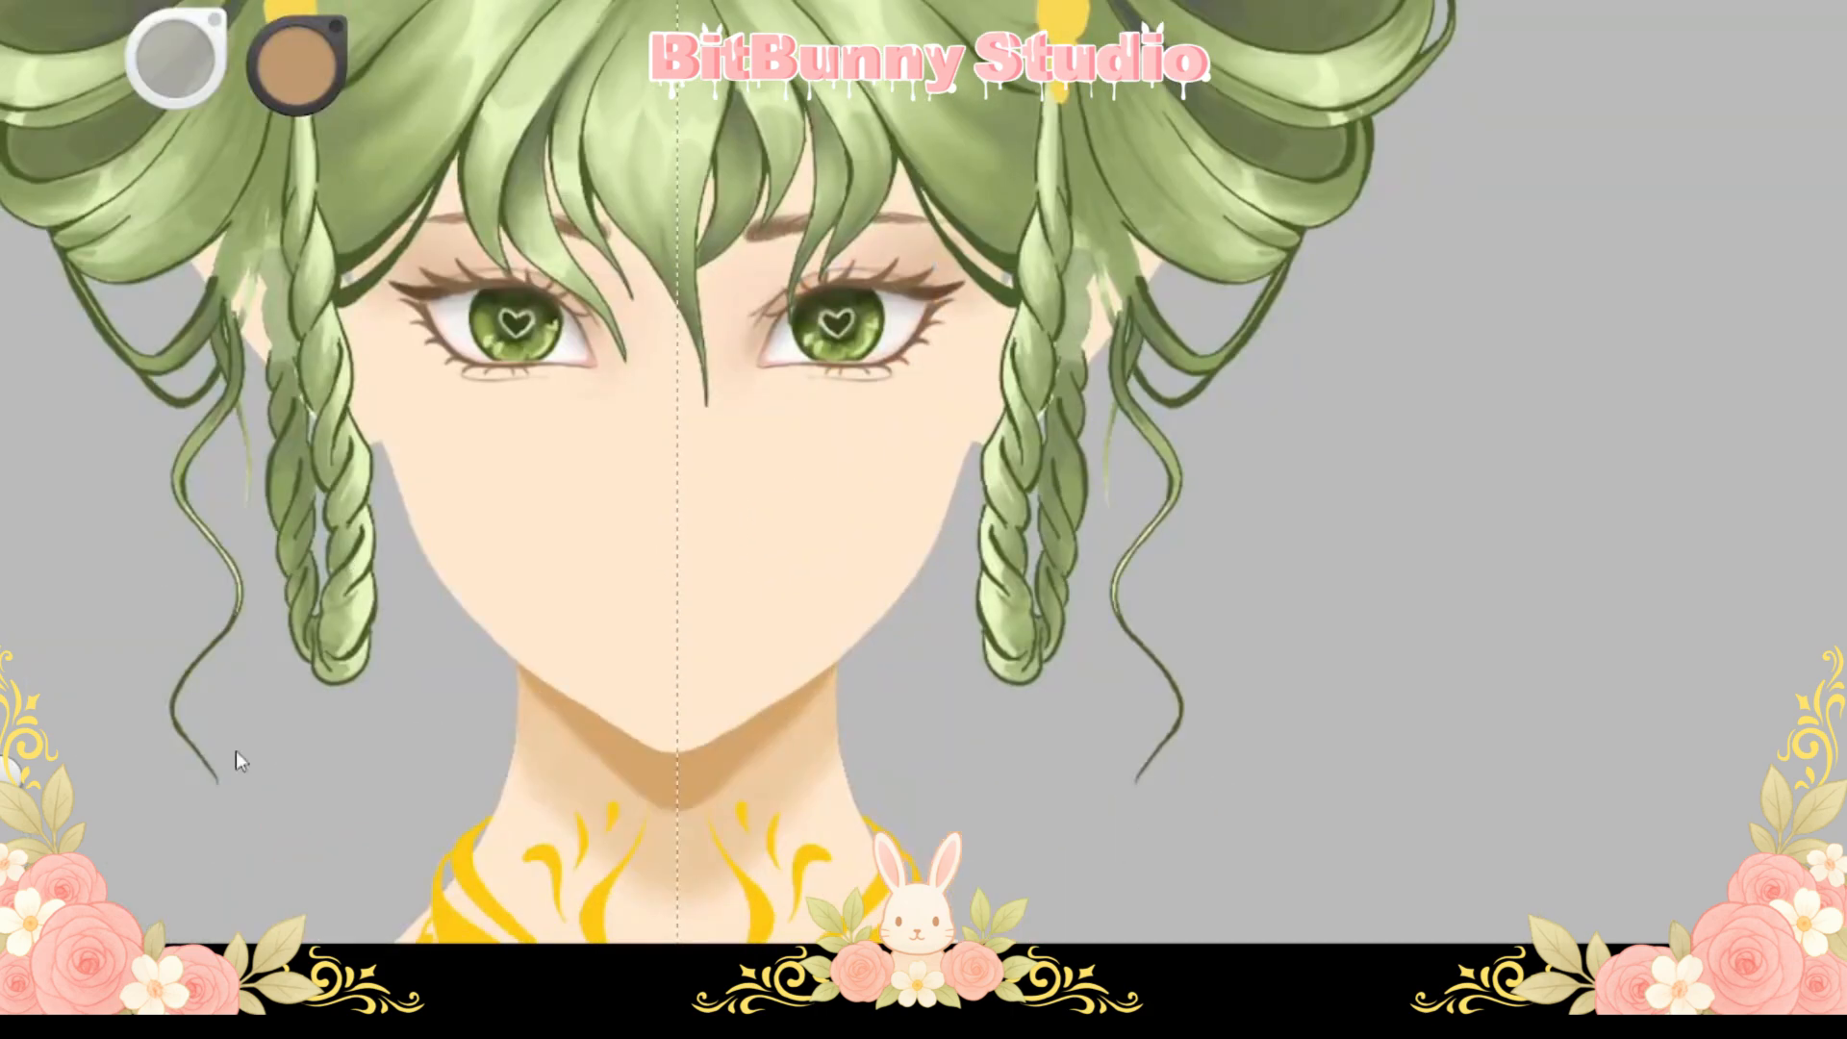
pyautogui.click(412, 164)
pyautogui.moveTo(199, 705); pyautogui.dragTo(264, 761)
pyautogui.moveTo(438, 356)
pyautogui.mouseDown()
pyautogui.moveTo(481, 553)
pyautogui.moveTo(649, 761)
pyautogui.mouseUp()
pyautogui.hotkey('ctrl', 'z')
pyautogui.hotkey('ctrl', 'r')
pyautogui.moveTo(452, 505); pyautogui.dragTo(736, 803)
pyautogui.moveTo(443, 452); pyautogui.dragTo(597, 709)
pyautogui.click(24, 406)
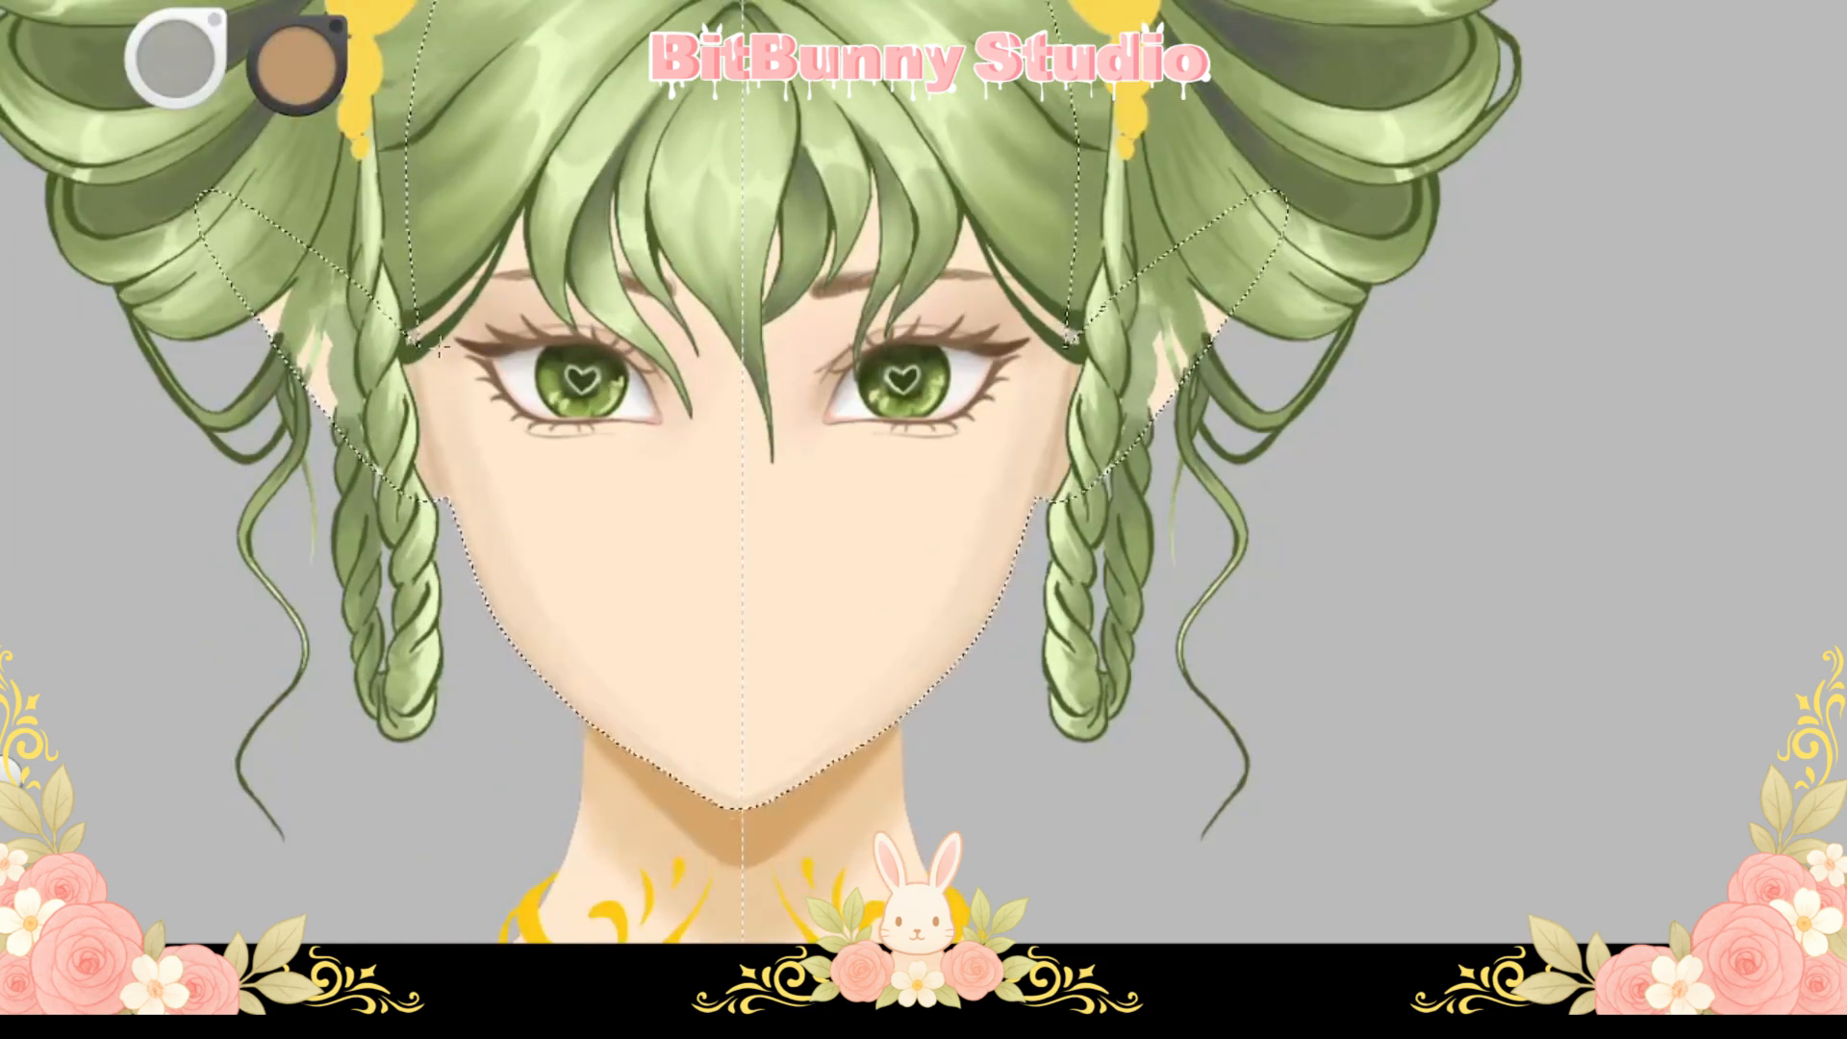
pyautogui.scroll(-1, 532, 392)
pyautogui.moveTo(532, 392); pyautogui.dragTo(534, 336)
# Draw the nose in brown with nostrils, rounded wings and soft shading on both sides of the bridge
pyautogui.press('space')
pyautogui.moveTo(804, 482)
pyautogui.mouseDown()
pyautogui.moveTo(800, 447)
pyautogui.moveTo(1402, 842)
pyautogui.moveTo(1693, 971)
pyautogui.mouseUp()
pyautogui.press('space')
pyautogui.moveTo(737, 536)
pyautogui.mouseDown()
pyautogui.moveTo(777, 494)
pyautogui.moveTo(754, 512)
pyautogui.moveTo(770, 544)
pyautogui.moveTo(804, 441)
pyautogui.mouseUp()
pyautogui.moveTo(804, 438)
pyautogui.mouseDown()
pyautogui.moveTo(790, 521)
pyautogui.moveTo(610, 540)
pyautogui.moveTo(731, 540)
pyautogui.moveTo(821, 462)
pyautogui.moveTo(851, 500)
pyautogui.moveTo(806, 510)
pyautogui.mouseUp()
pyautogui.press('space')
pyautogui.press('space')
pyautogui.moveTo(631, 478)
pyautogui.mouseDown()
pyautogui.moveTo(664, 547)
pyautogui.moveTo(717, 452)
pyautogui.moveTo(661, 418)
pyautogui.moveTo(649, 375)
pyautogui.mouseUp()
pyautogui.hotkey('ctrl', 'z')
pyautogui.moveTo(732, 467); pyautogui.dragTo(681, 413)
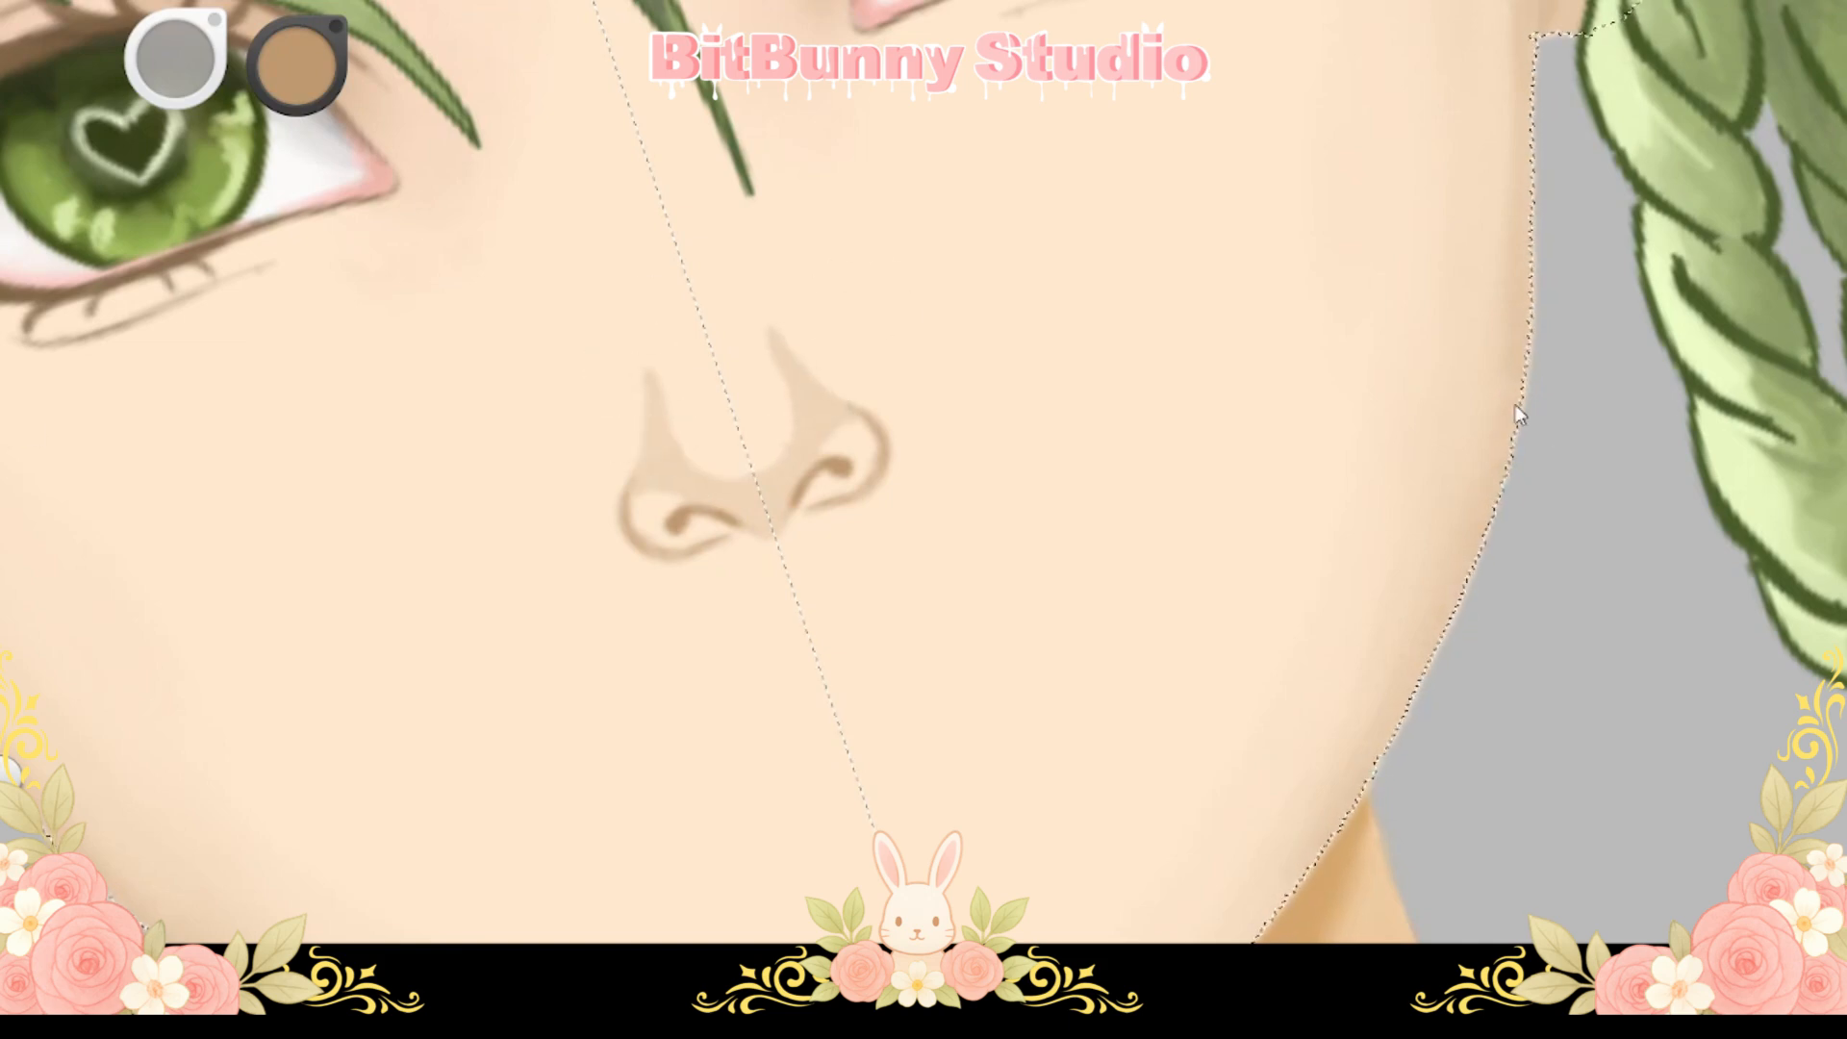
pyautogui.press('space')
pyautogui.moveTo(847, 420)
pyautogui.mouseDown()
pyautogui.moveTo(782, 419)
pyautogui.moveTo(857, 420)
pyautogui.mouseUp()
pyautogui.moveTo(654, 404)
pyautogui.mouseDown()
pyautogui.moveTo(678, 450)
pyautogui.moveTo(756, 380)
pyautogui.mouseUp()
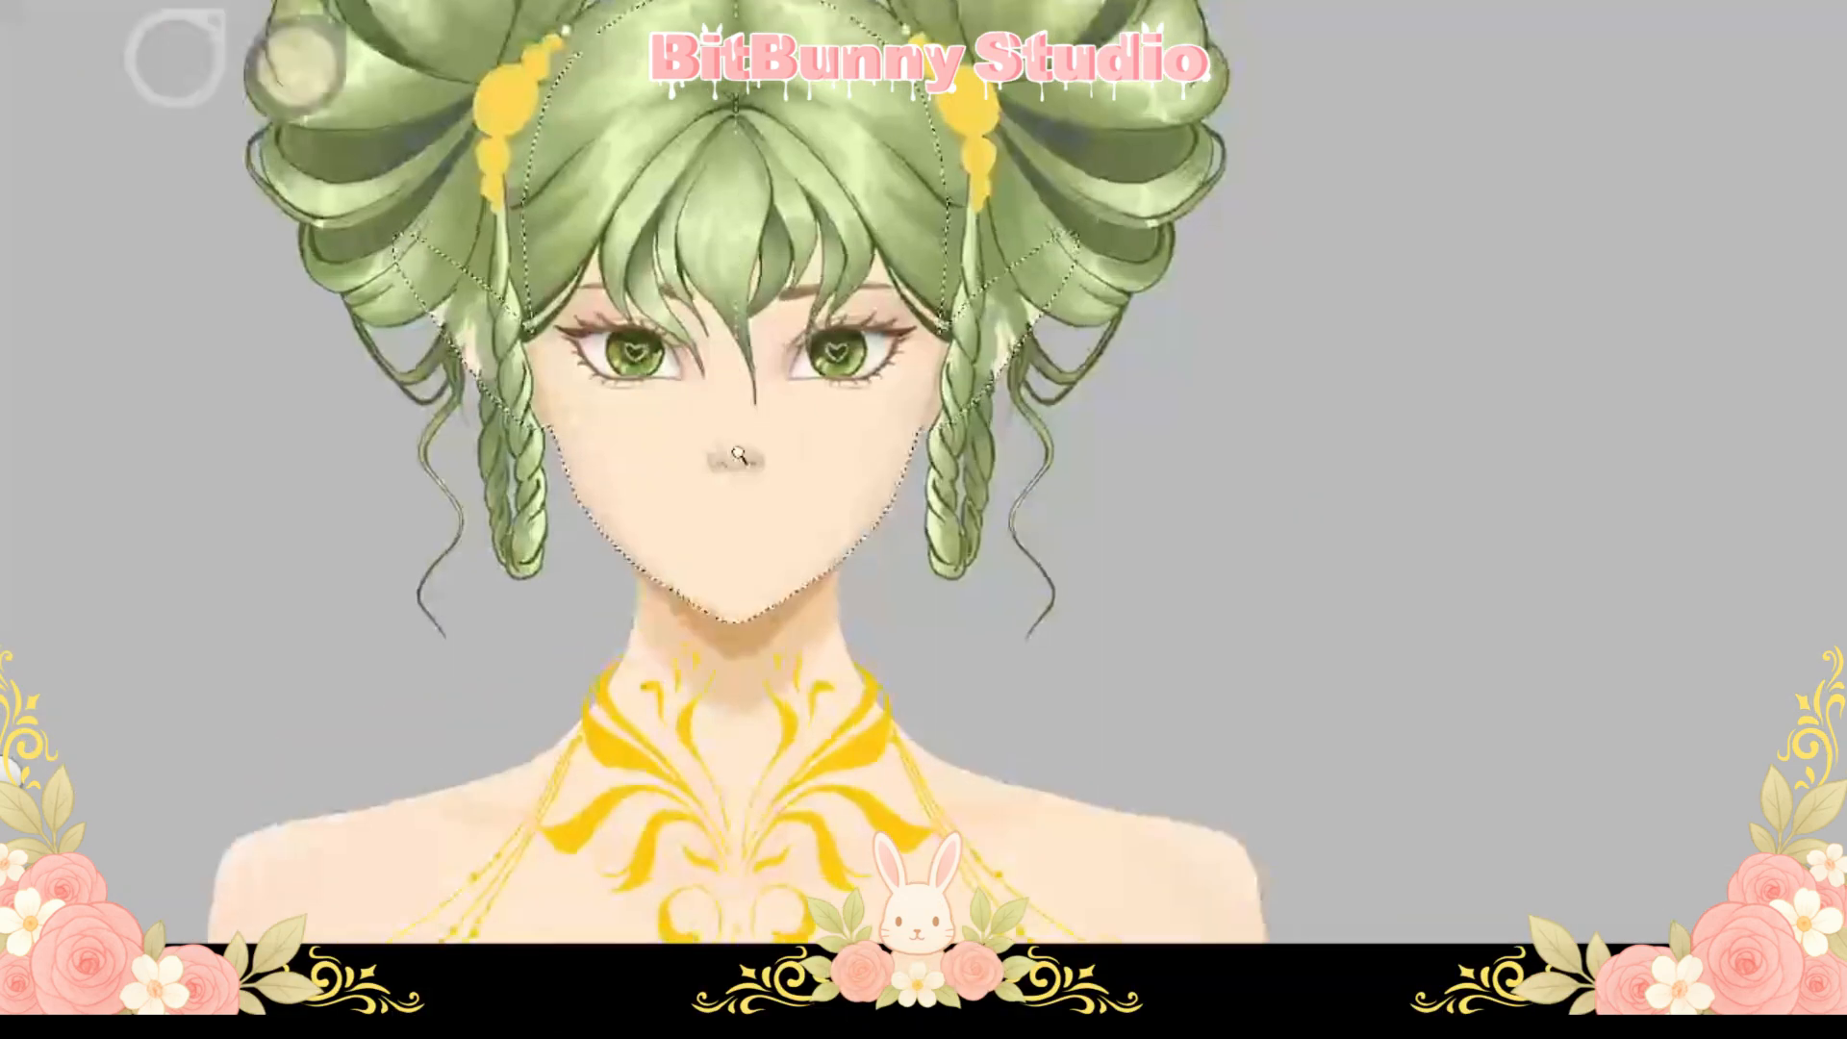
# Lighten the nose bridge and tip with pale pink, and add soft blush across both cheeks
pyautogui.moveTo(739, 456); pyautogui.dragTo(574, 478)
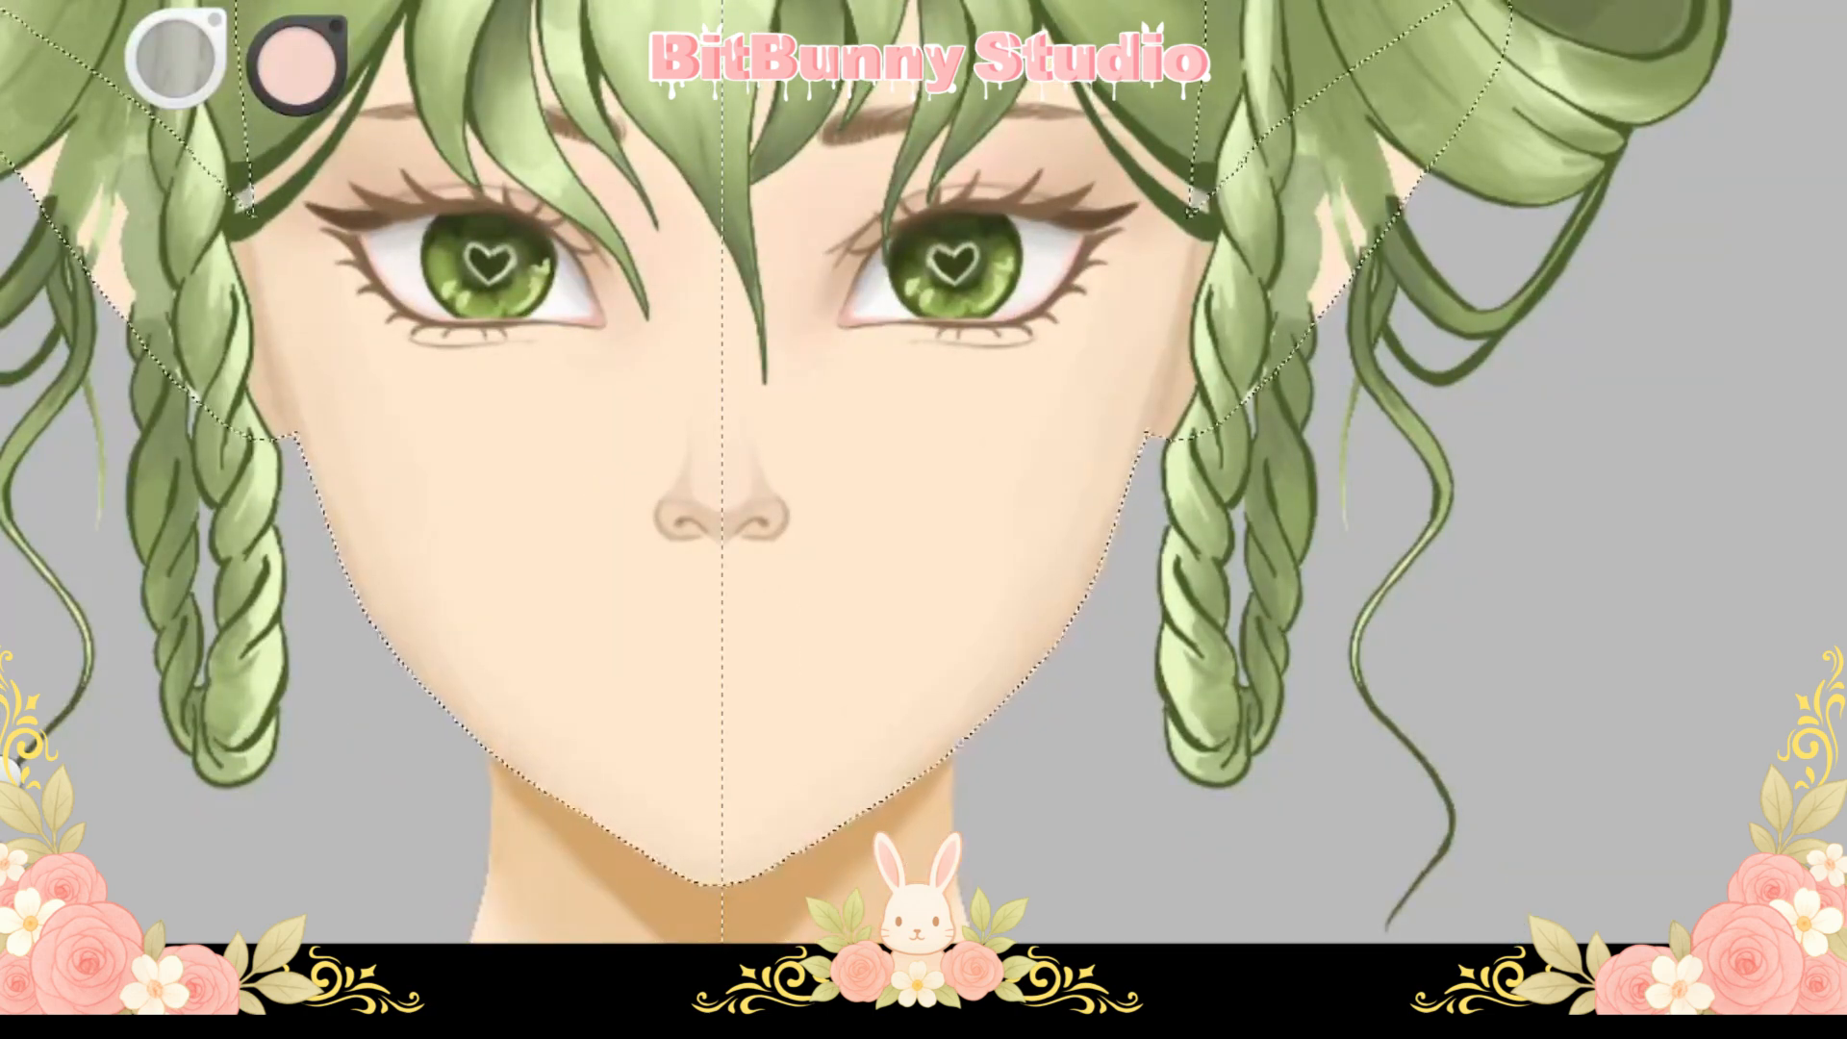
pyautogui.press('x')
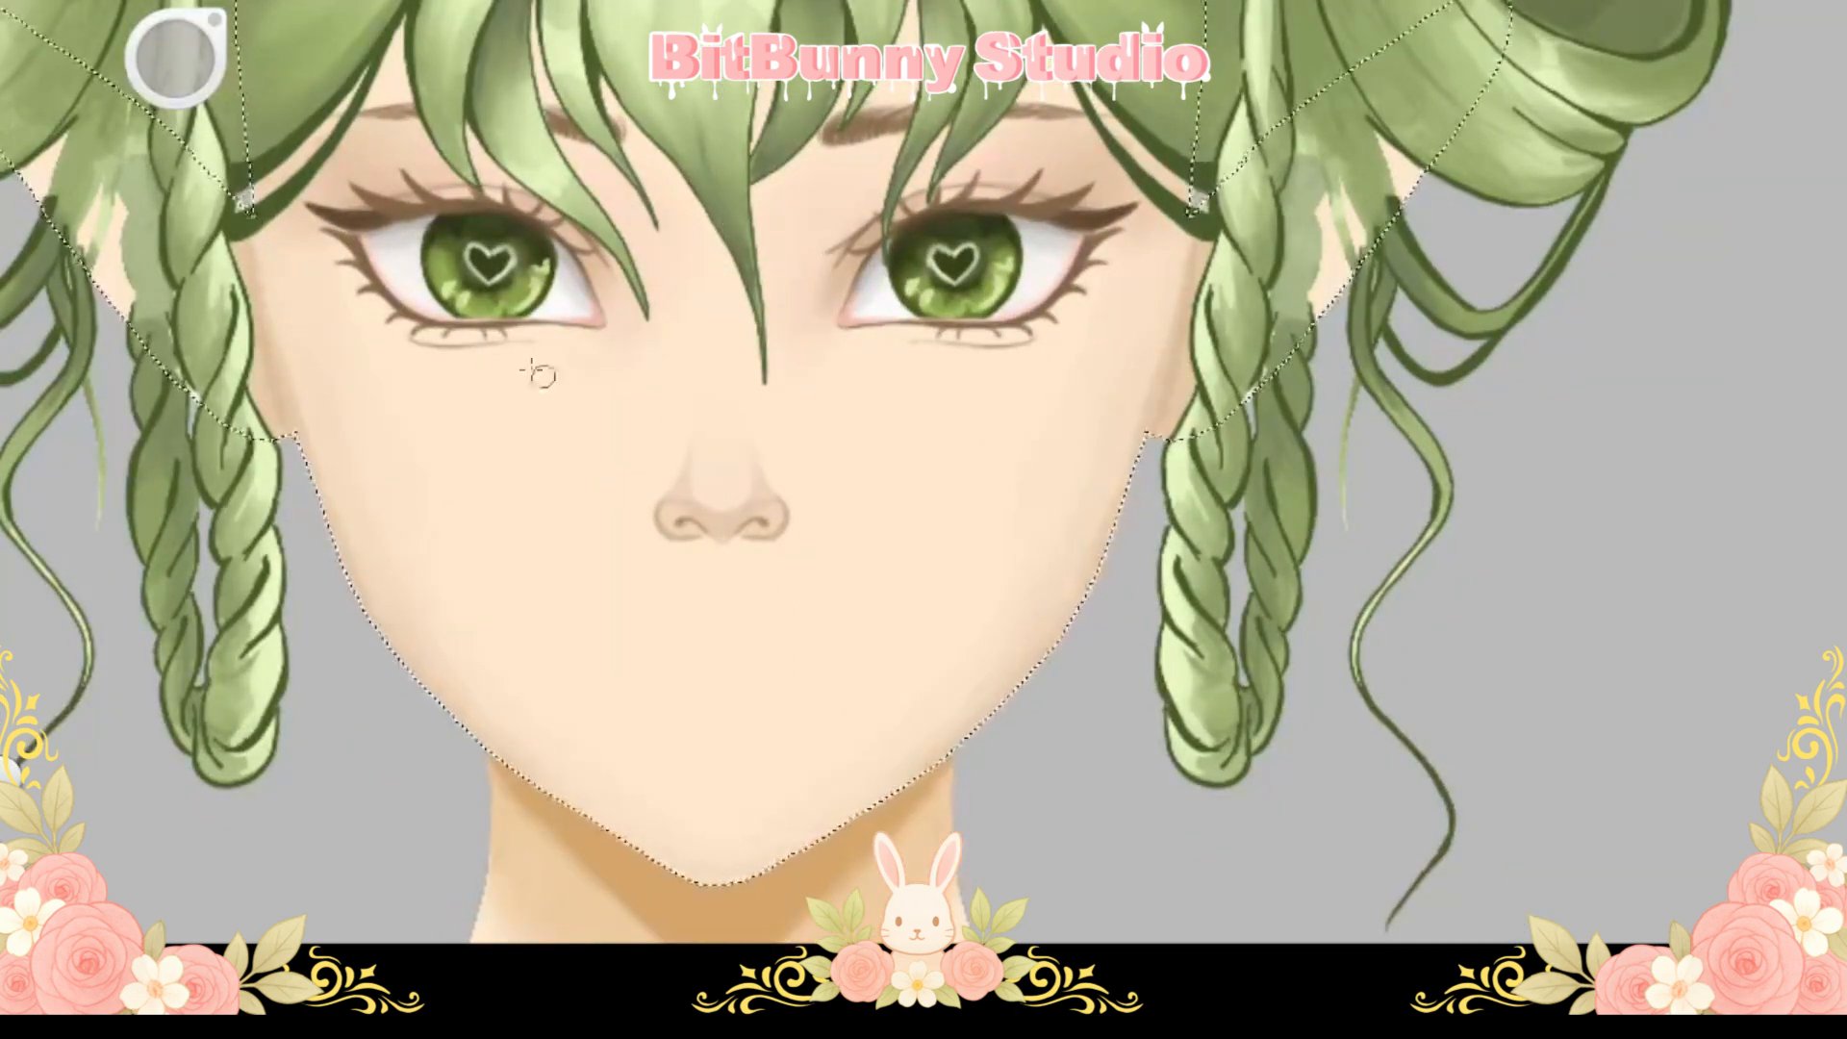
pyautogui.moveTo(691, 473)
pyautogui.mouseDown()
pyautogui.moveTo(723, 525)
pyautogui.moveTo(756, 456)
pyautogui.mouseUp()
pyautogui.scroll(-3, 768, 441)
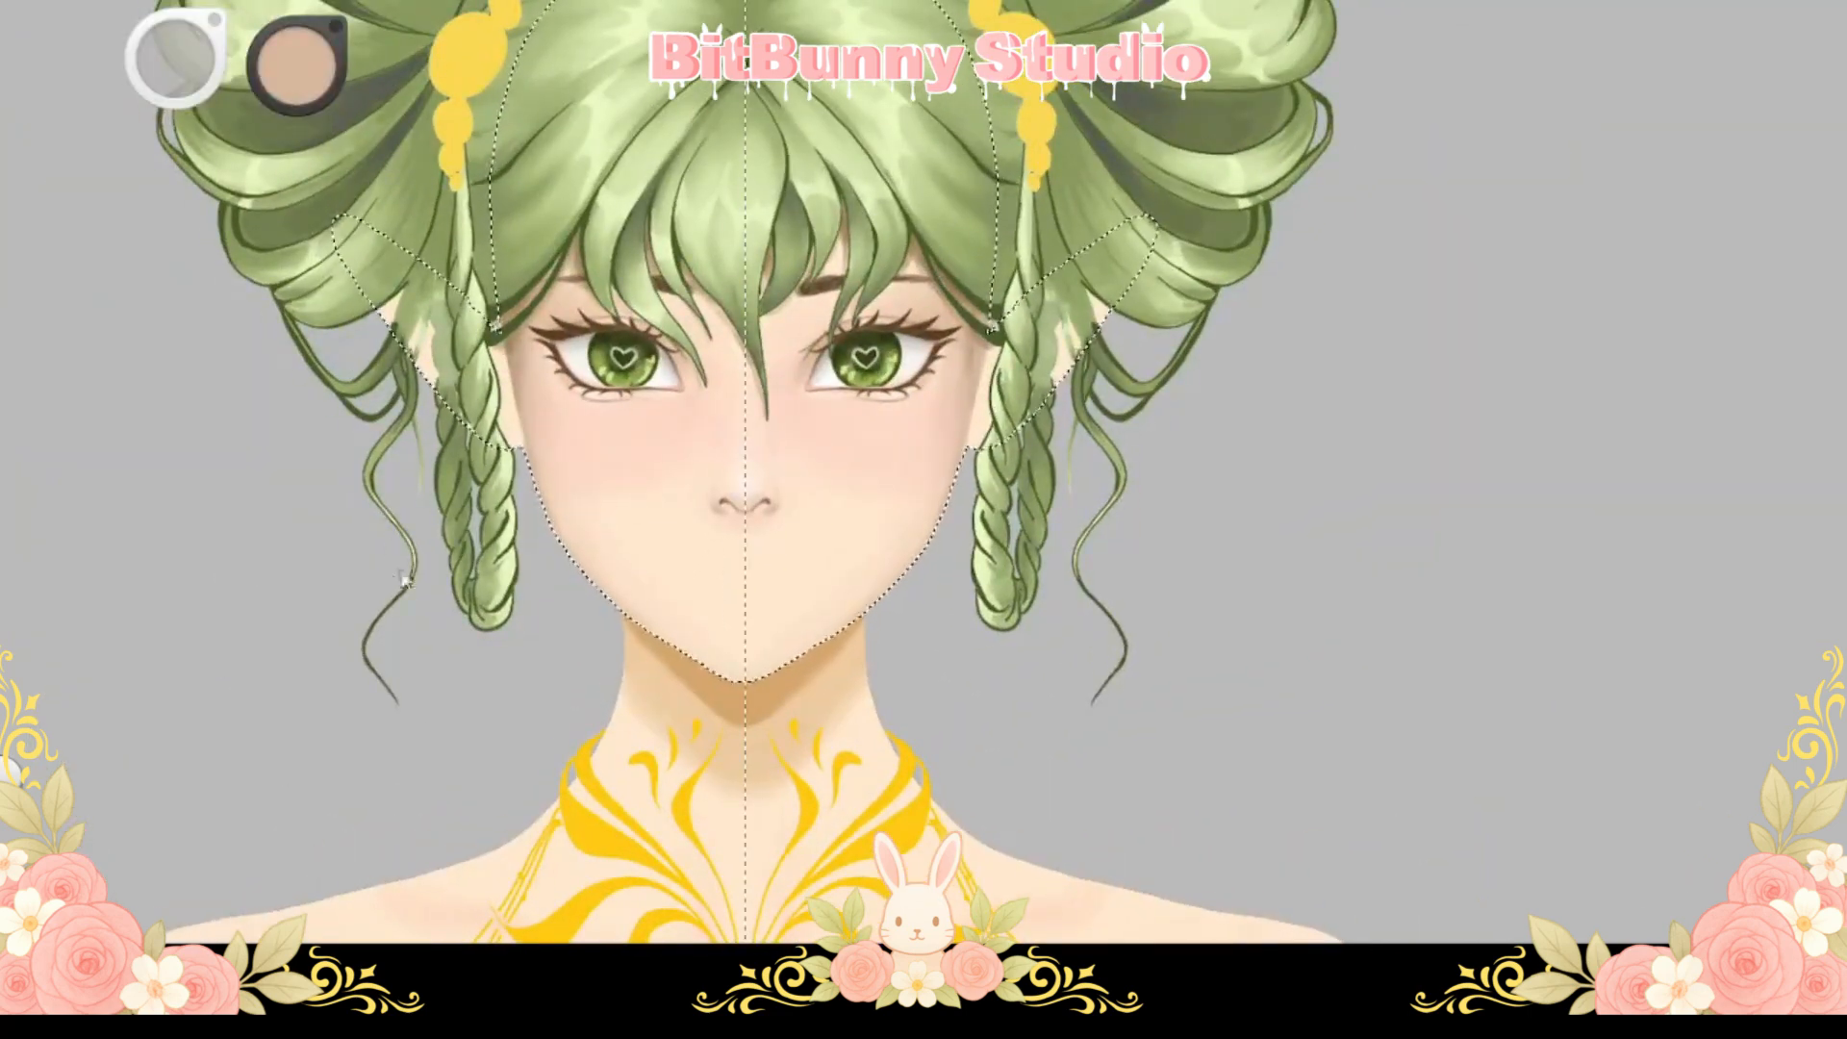
# Clear the face selection and draw the mouth line with accented corners in dark brown over the lip sketch
pyautogui.hotkey('ctrl', 'd')
pyautogui.press('m')
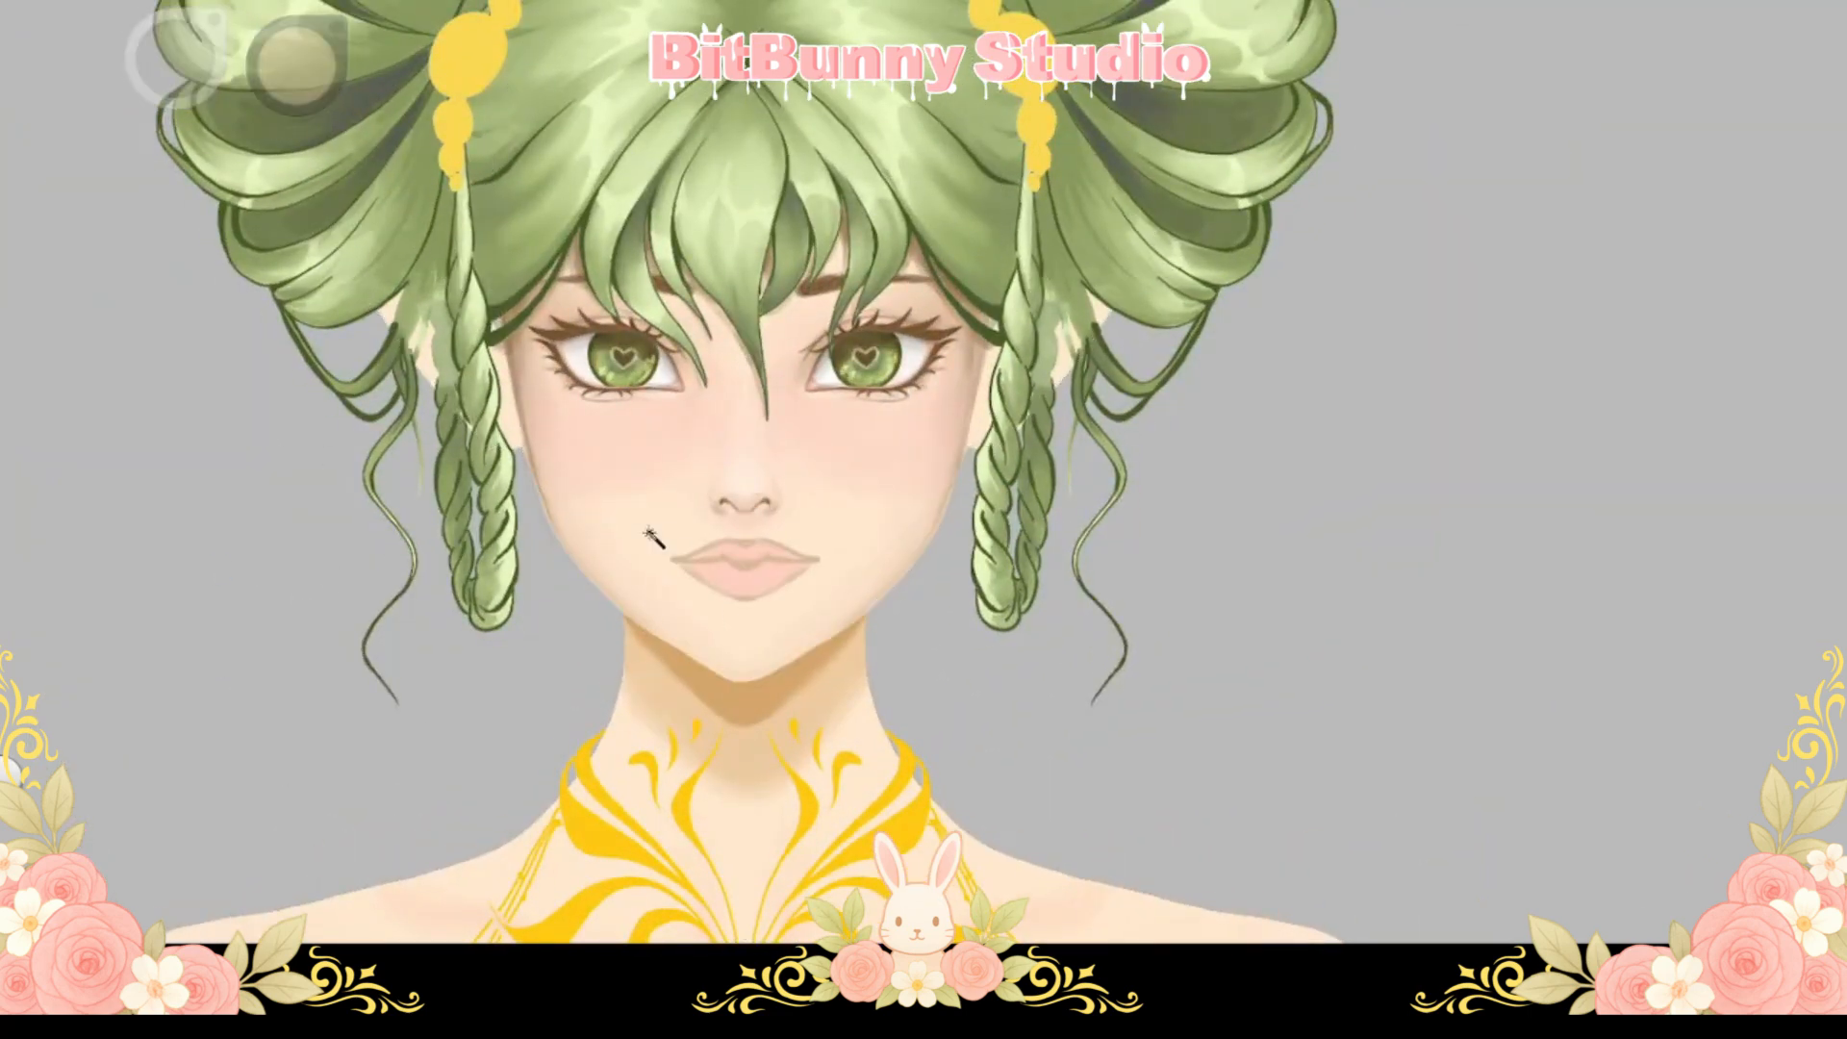
pyautogui.press('v')
pyautogui.moveTo(655, 515); pyautogui.dragTo(847, 616)
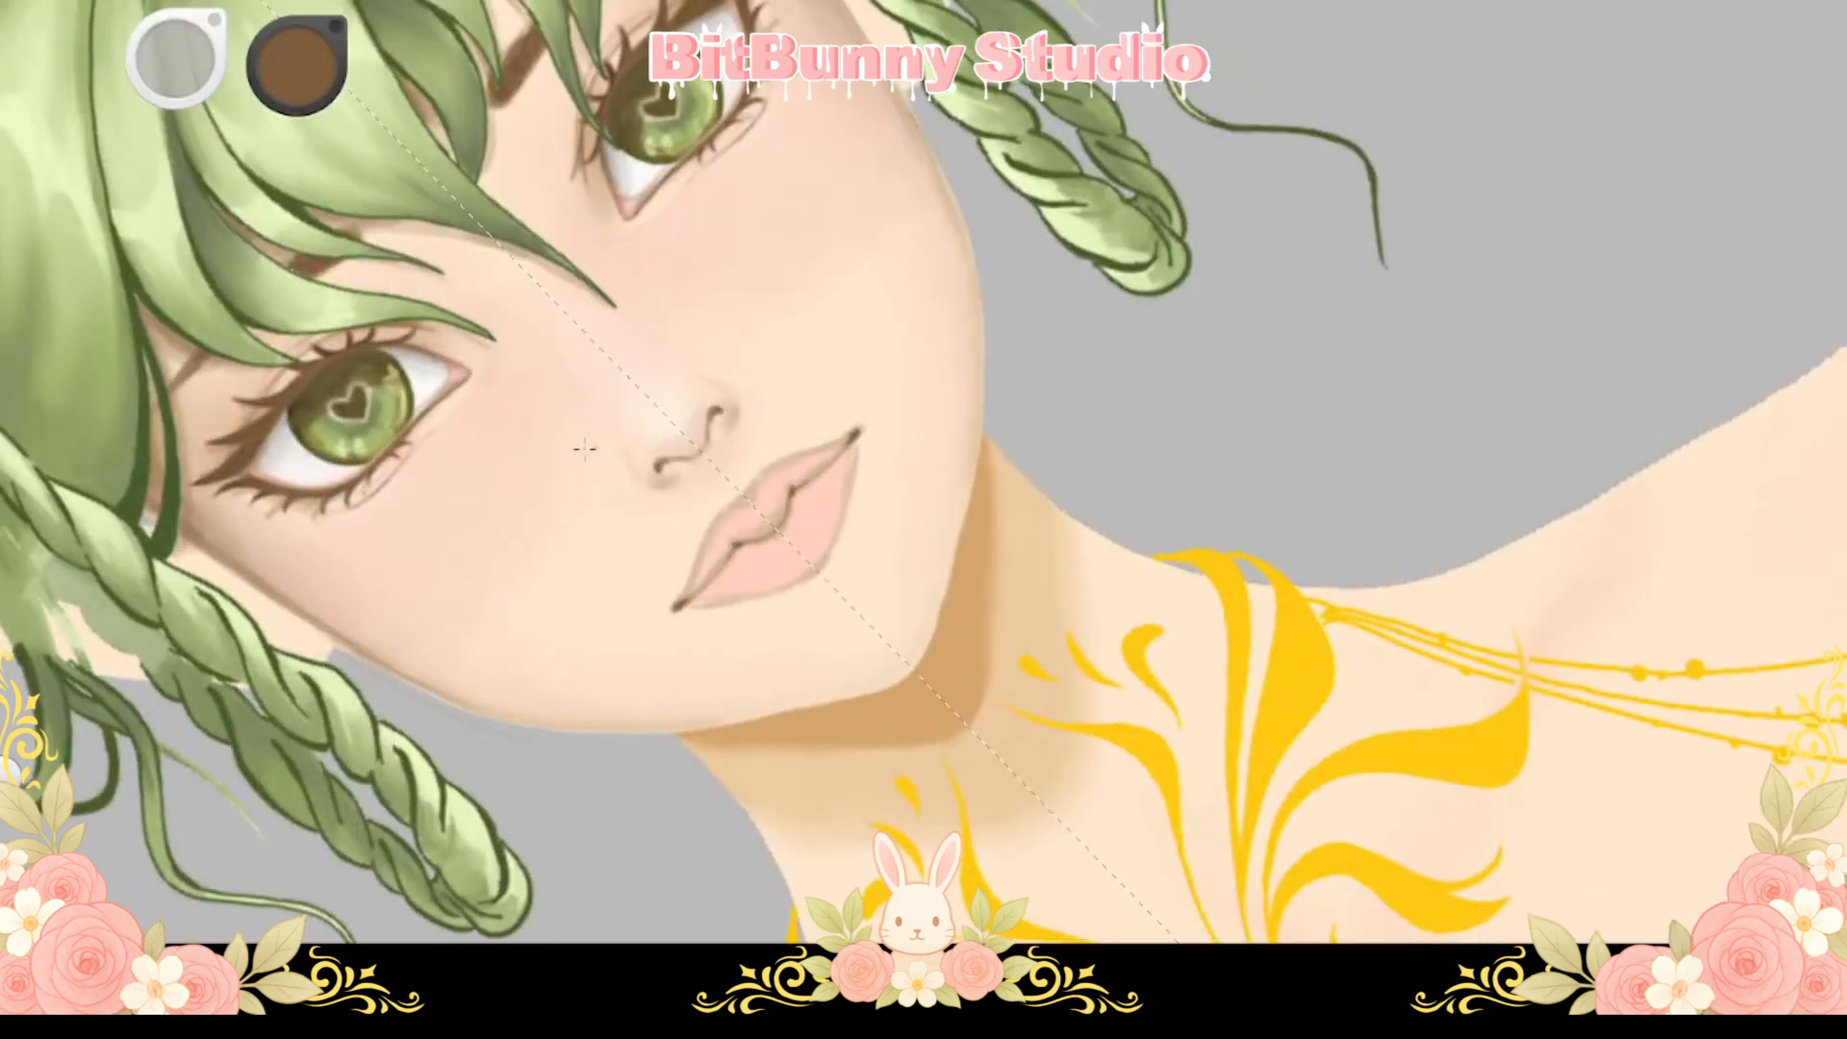
# Choose a salmon pink and paint the upper lip along the mouth line
pyautogui.click(296, 96)
pyautogui.click(304, 56)
pyautogui.click(233, 578)
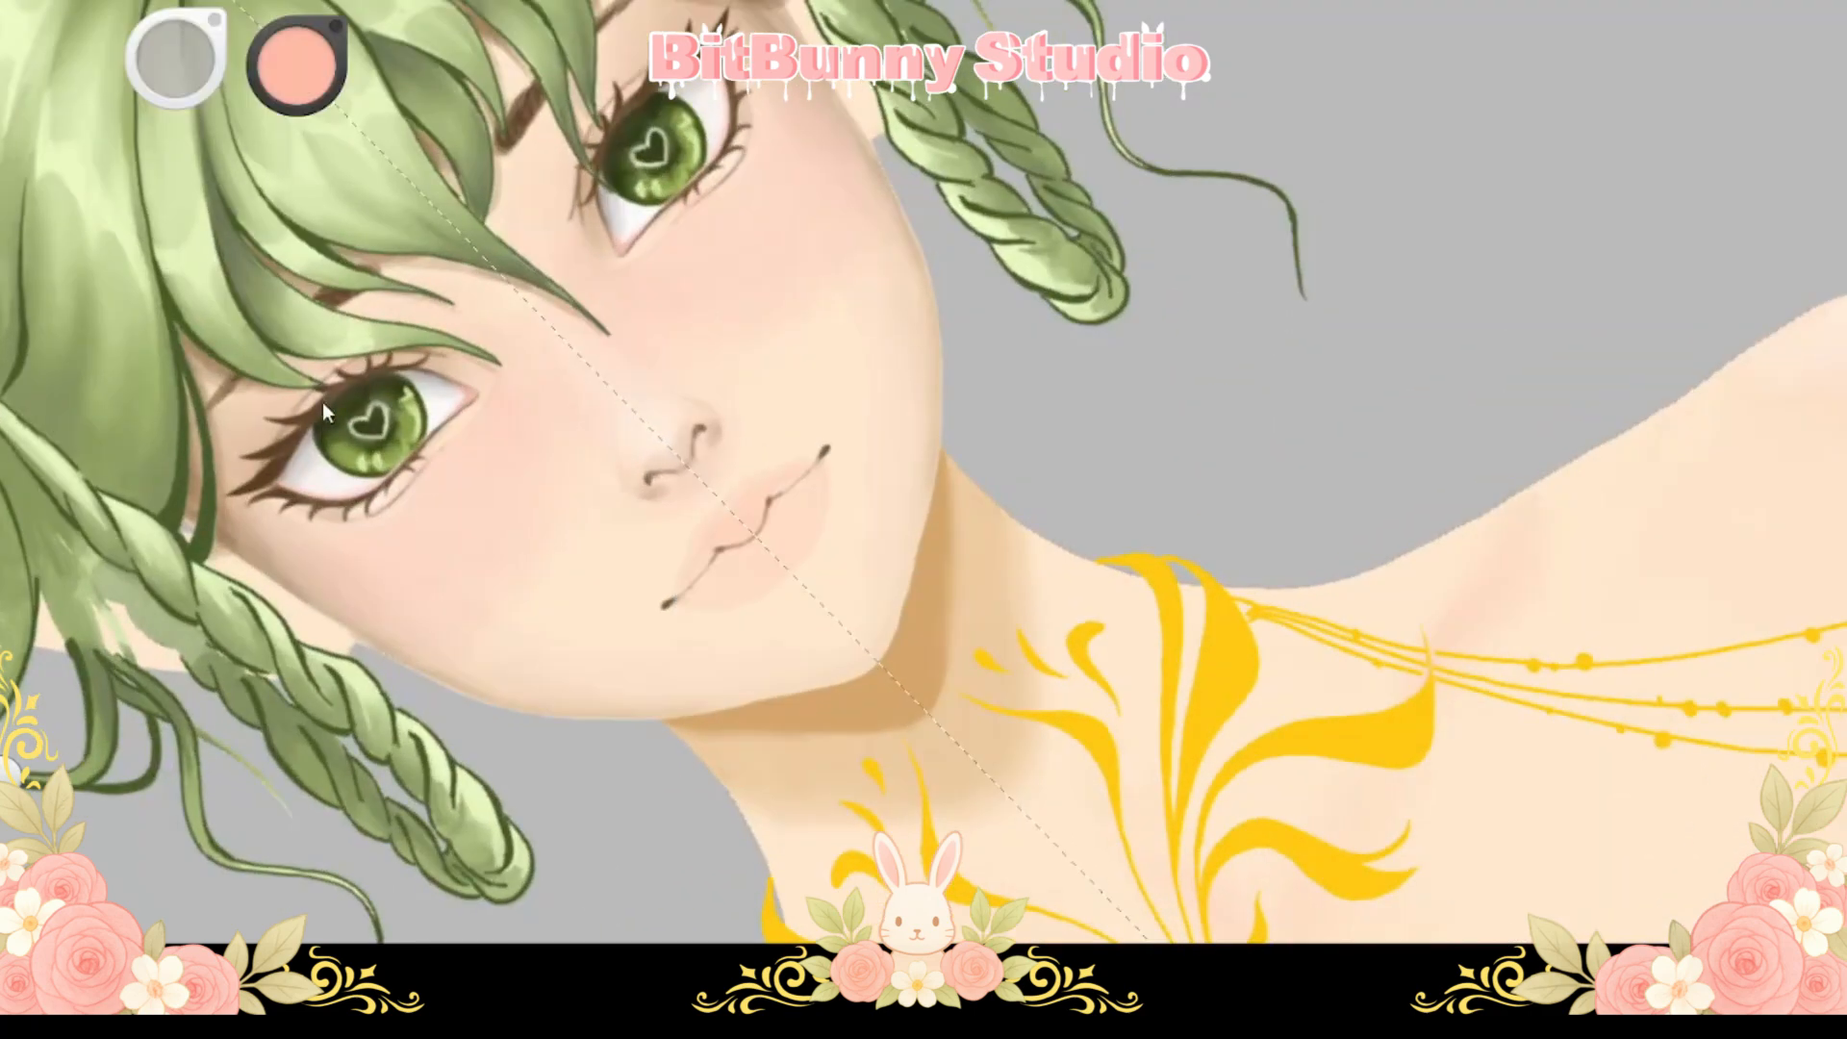
pyautogui.scroll(3, 744, 506)
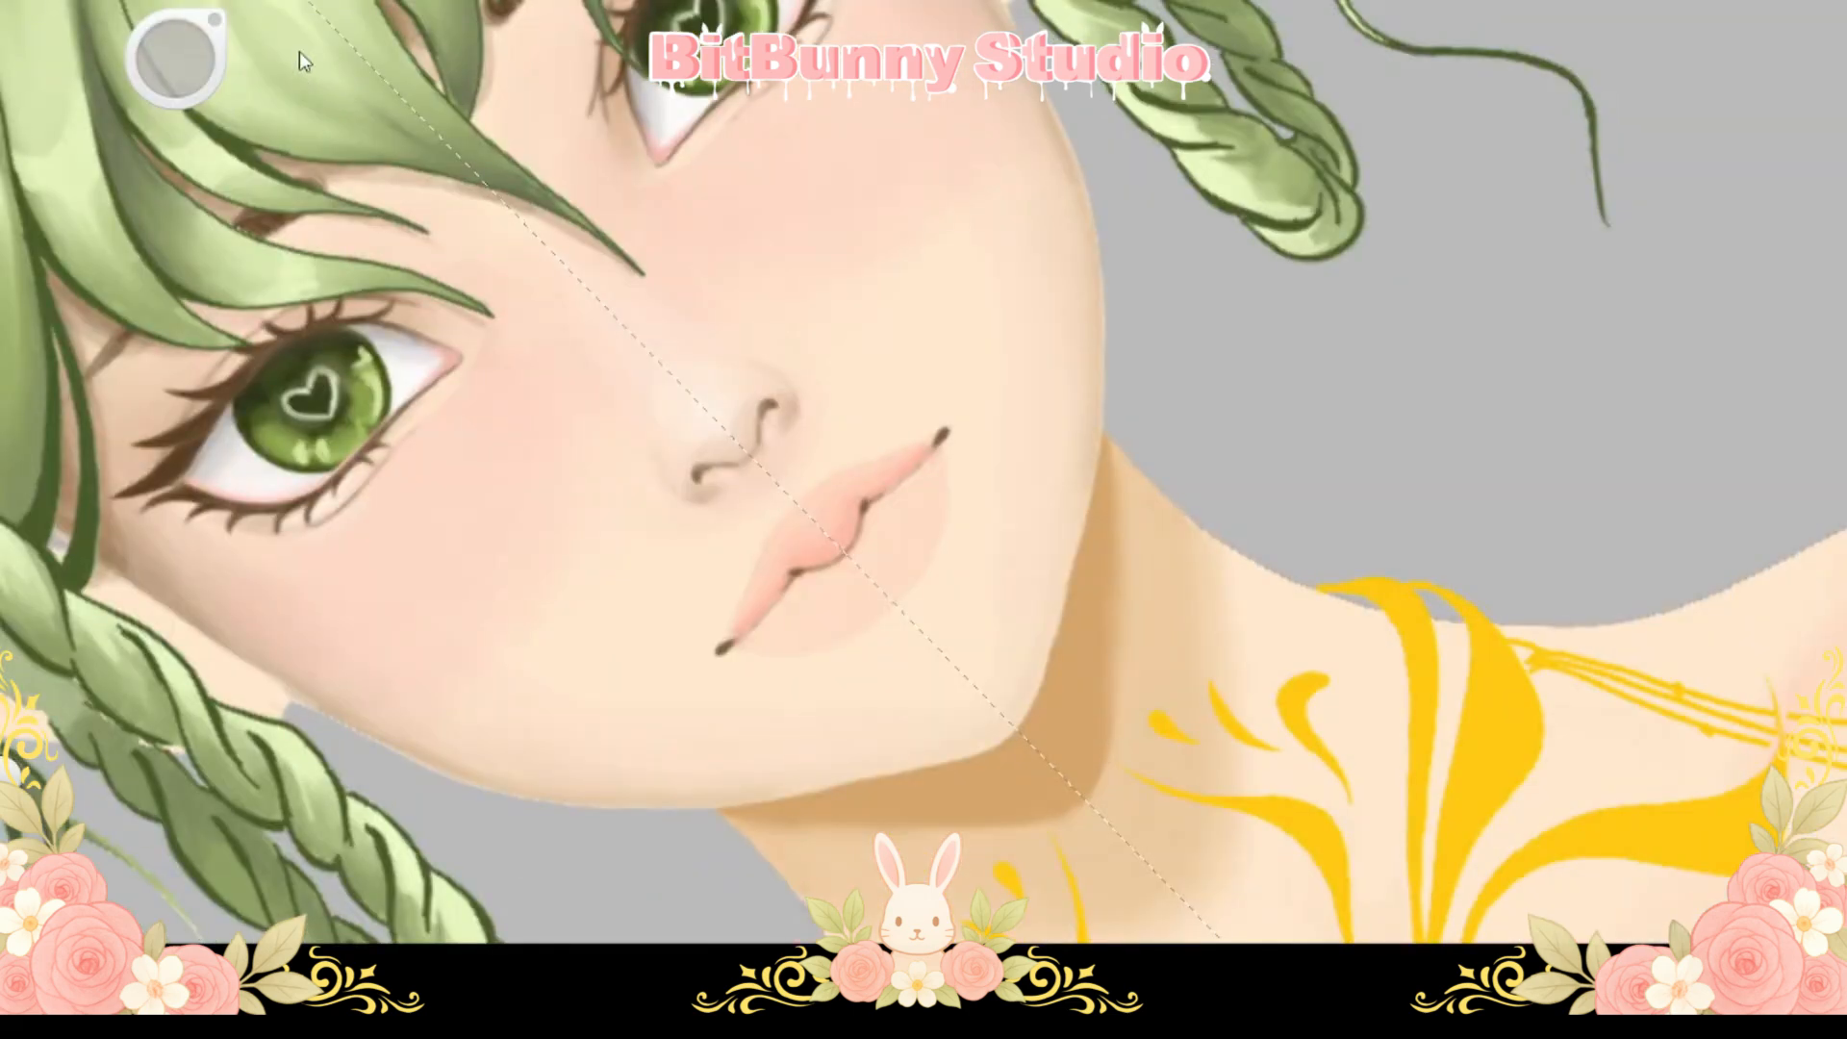
# Fill the lower lip with light pink and deepen the upper lip with a darker pink
pyautogui.moveTo(792, 558)
pyautogui.mouseDown()
pyautogui.moveTo(816, 548)
pyautogui.moveTo(755, 587)
pyautogui.moveTo(826, 545)
pyautogui.moveTo(855, 557)
pyautogui.moveTo(818, 606)
pyautogui.moveTo(793, 587)
pyautogui.mouseUp()
pyautogui.scroll(-1, 825, 553)
pyautogui.scroll(-5, 839, 577)
pyautogui.scroll(6, 919, 412)
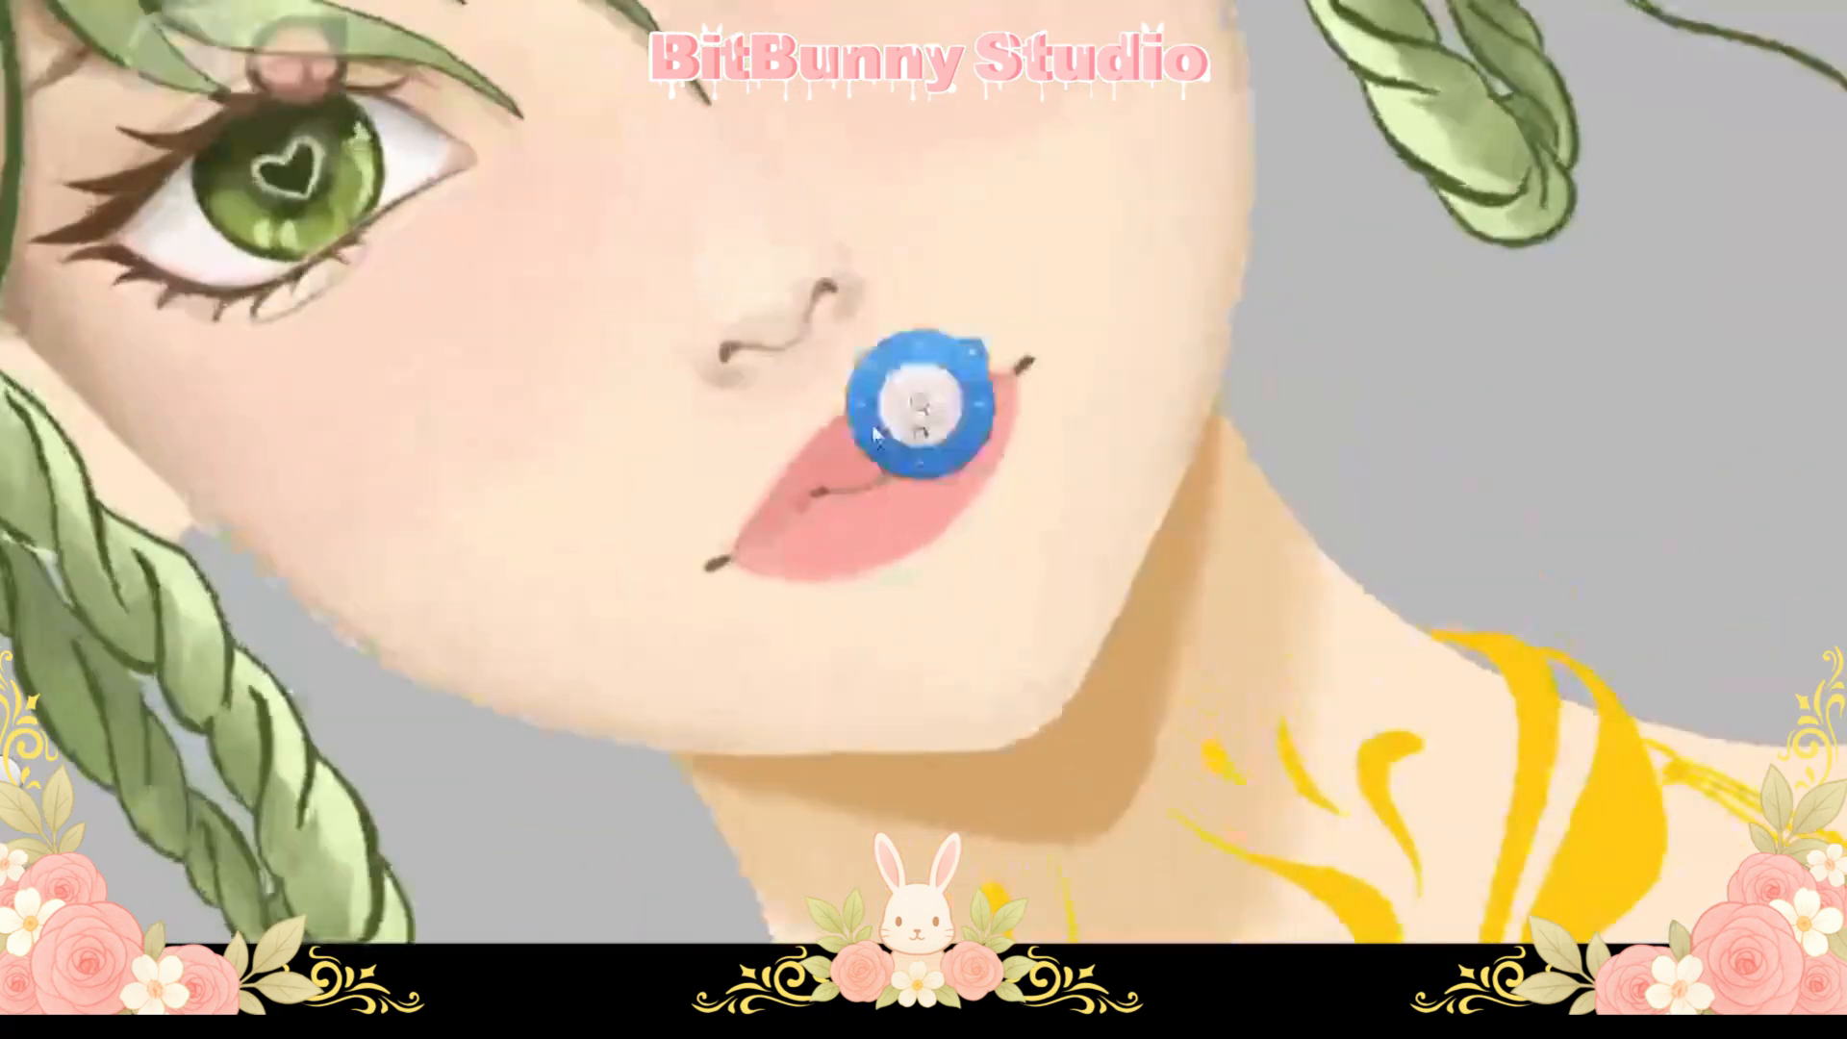
pyautogui.click(227, 620)
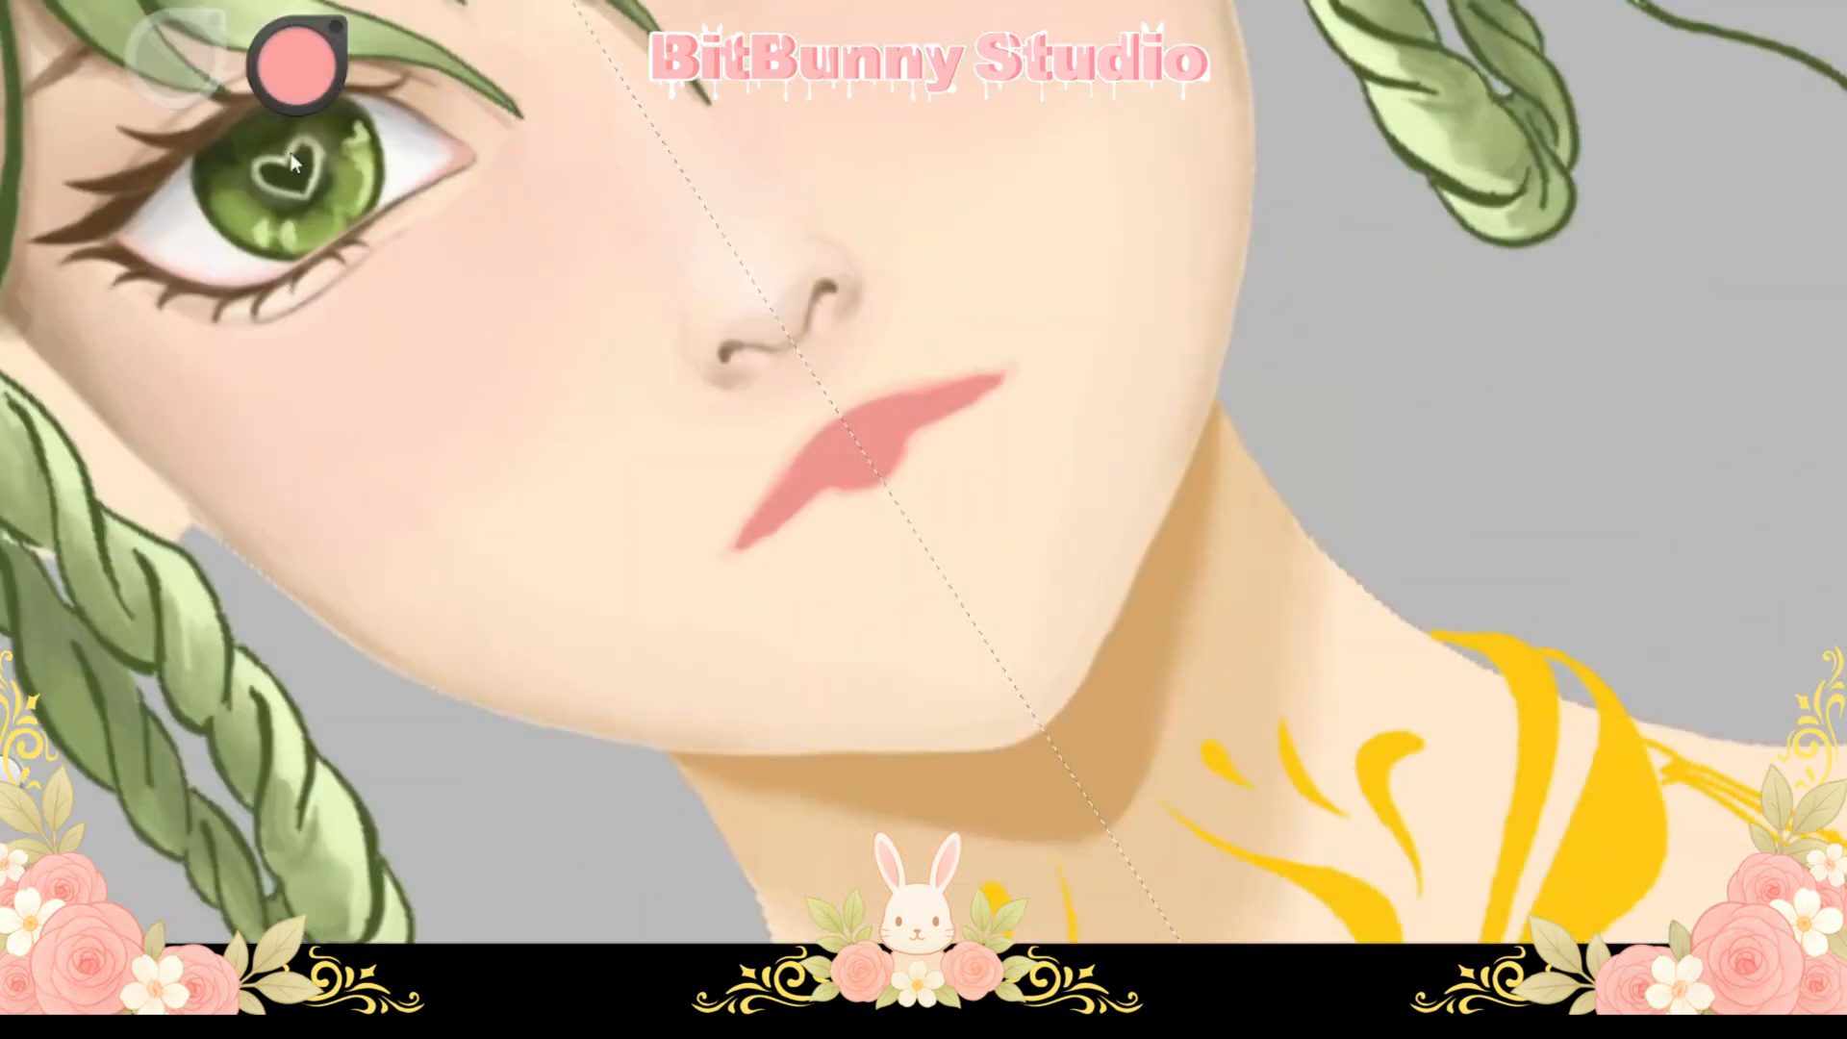
pyautogui.click(126, 628)
pyautogui.click(126, 628)
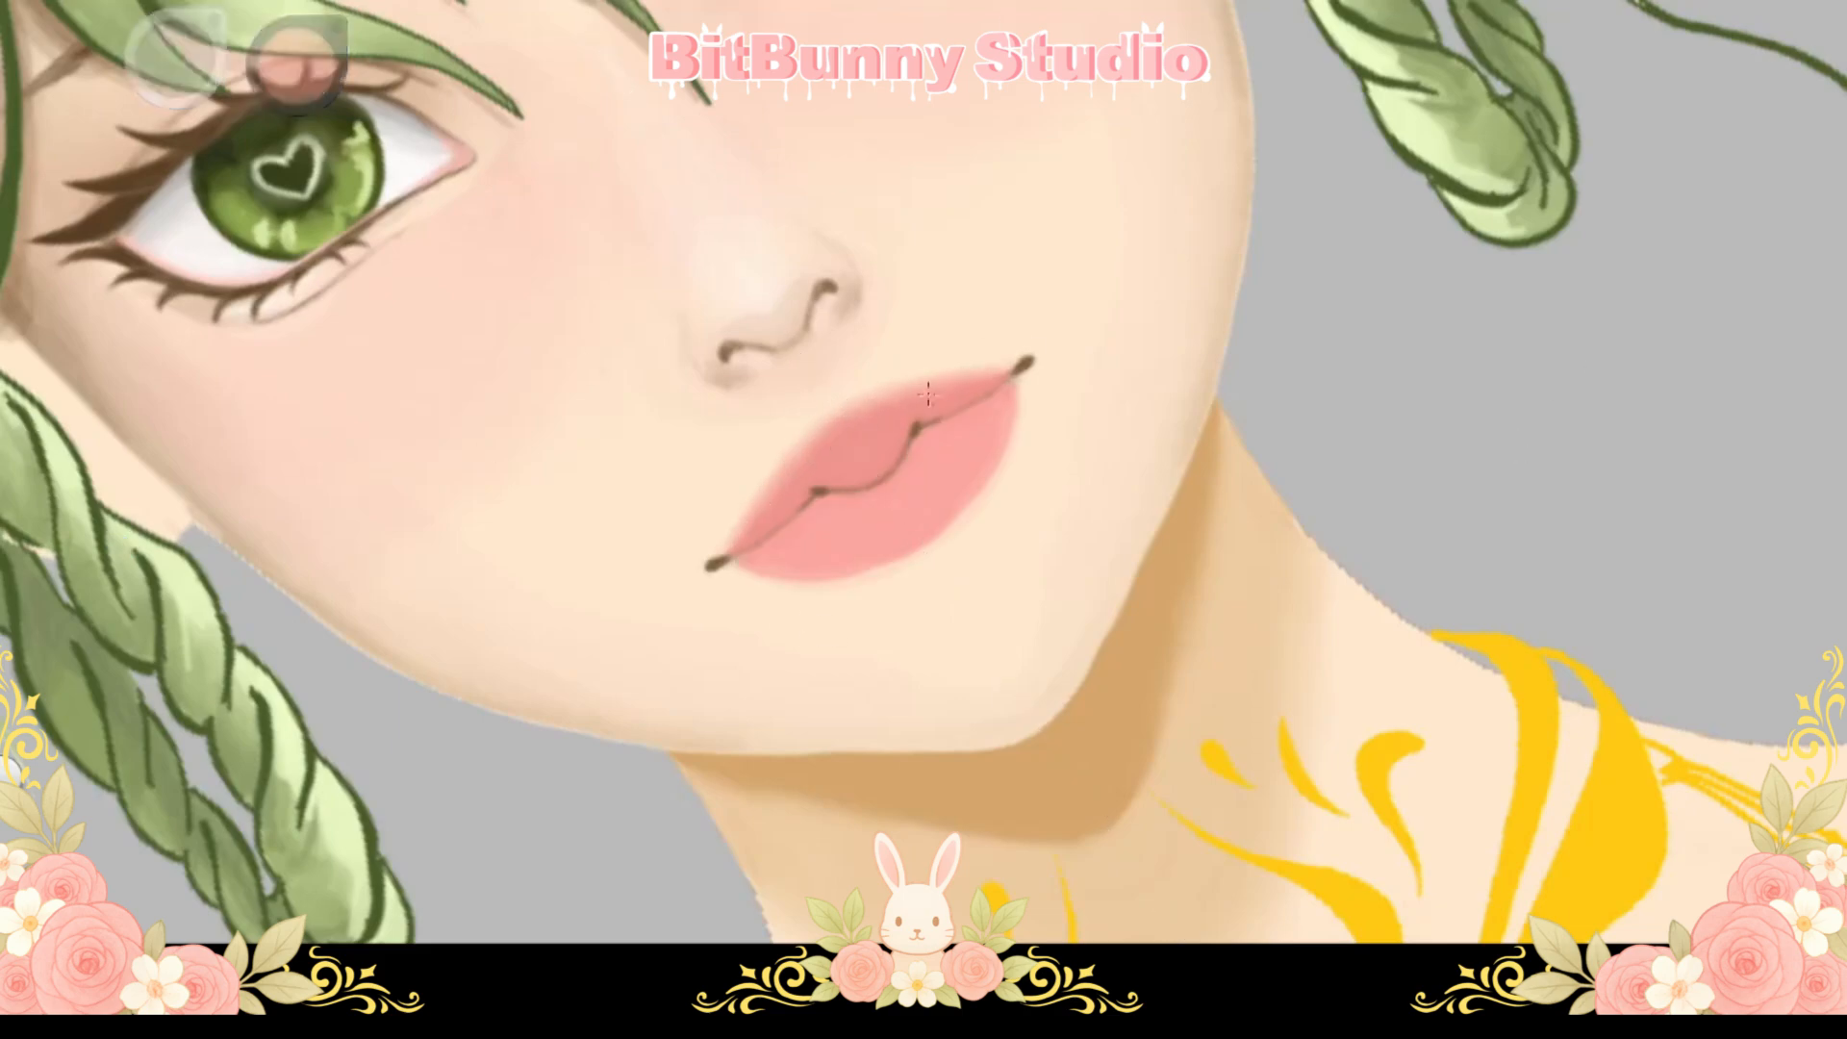
# Deepen the pink of both lips along the mouth line and across the lower lip with soft strokes
pyautogui.moveTo(928, 391); pyautogui.dragTo(931, 527)
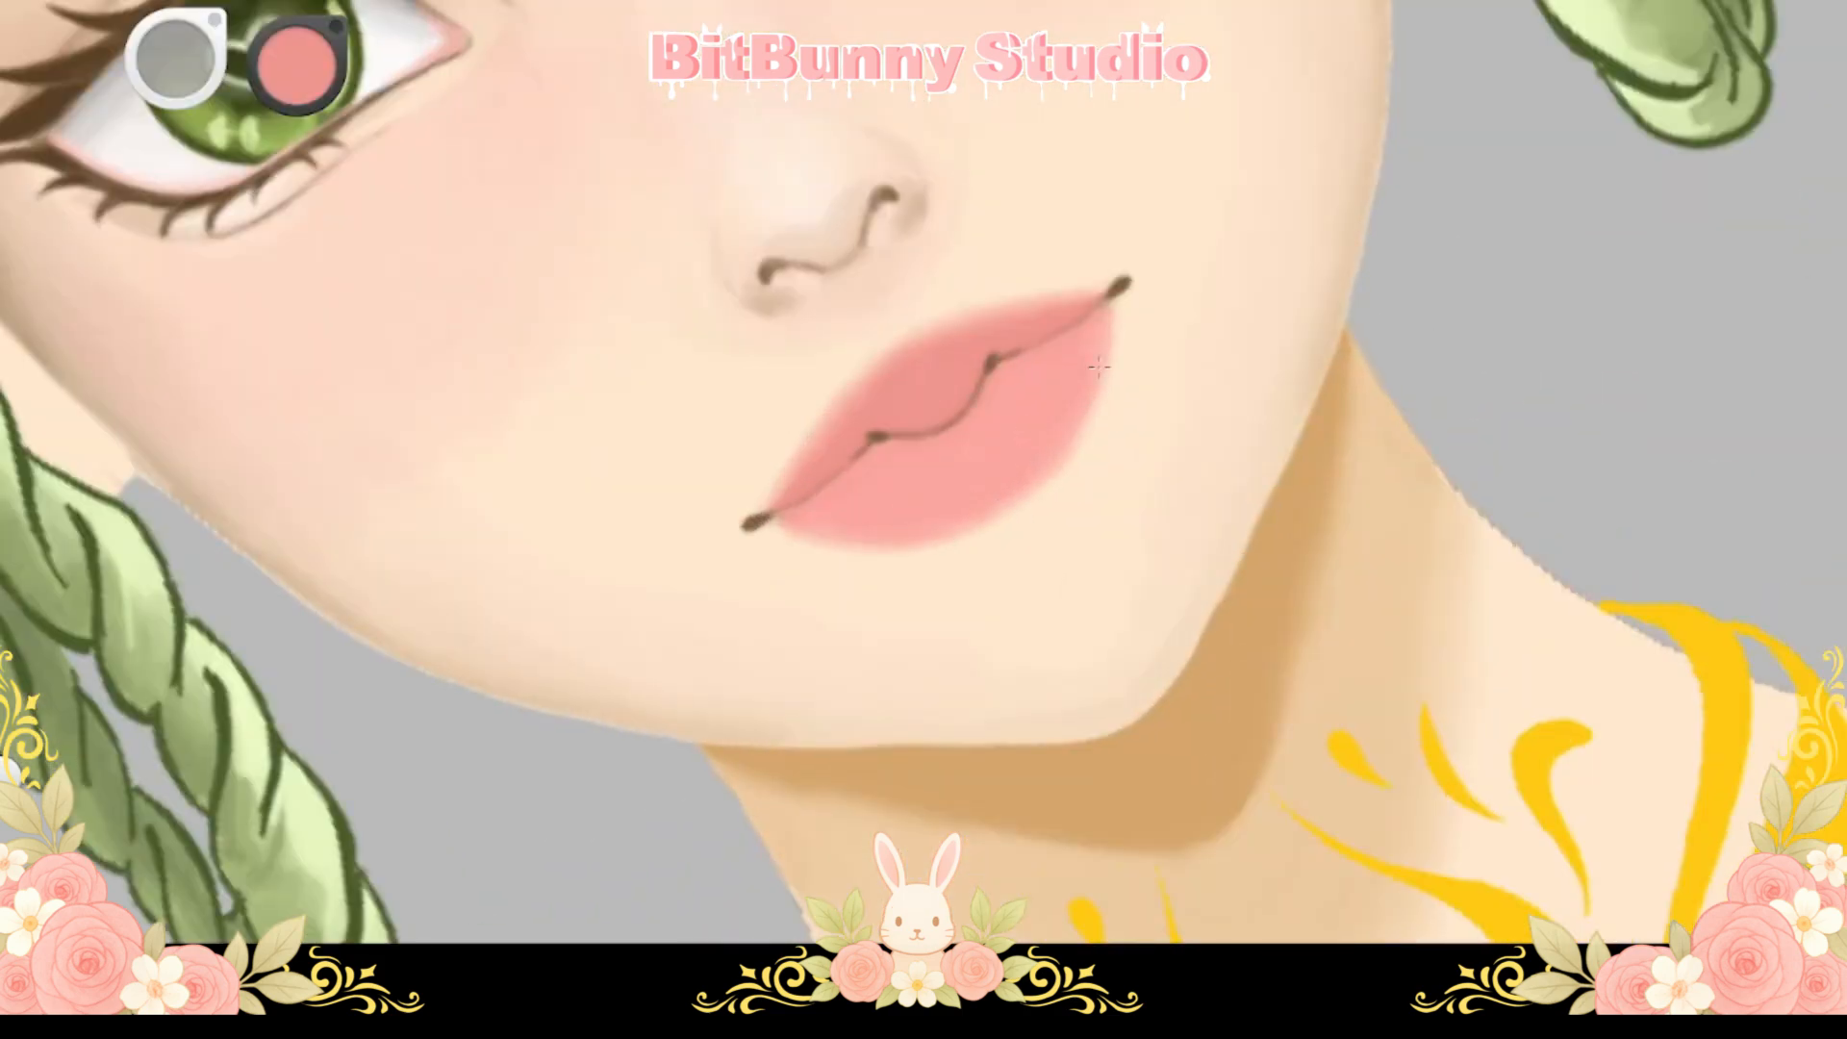
pyautogui.click(982, 383)
pyautogui.moveTo(973, 458); pyautogui.dragTo(801, 497)
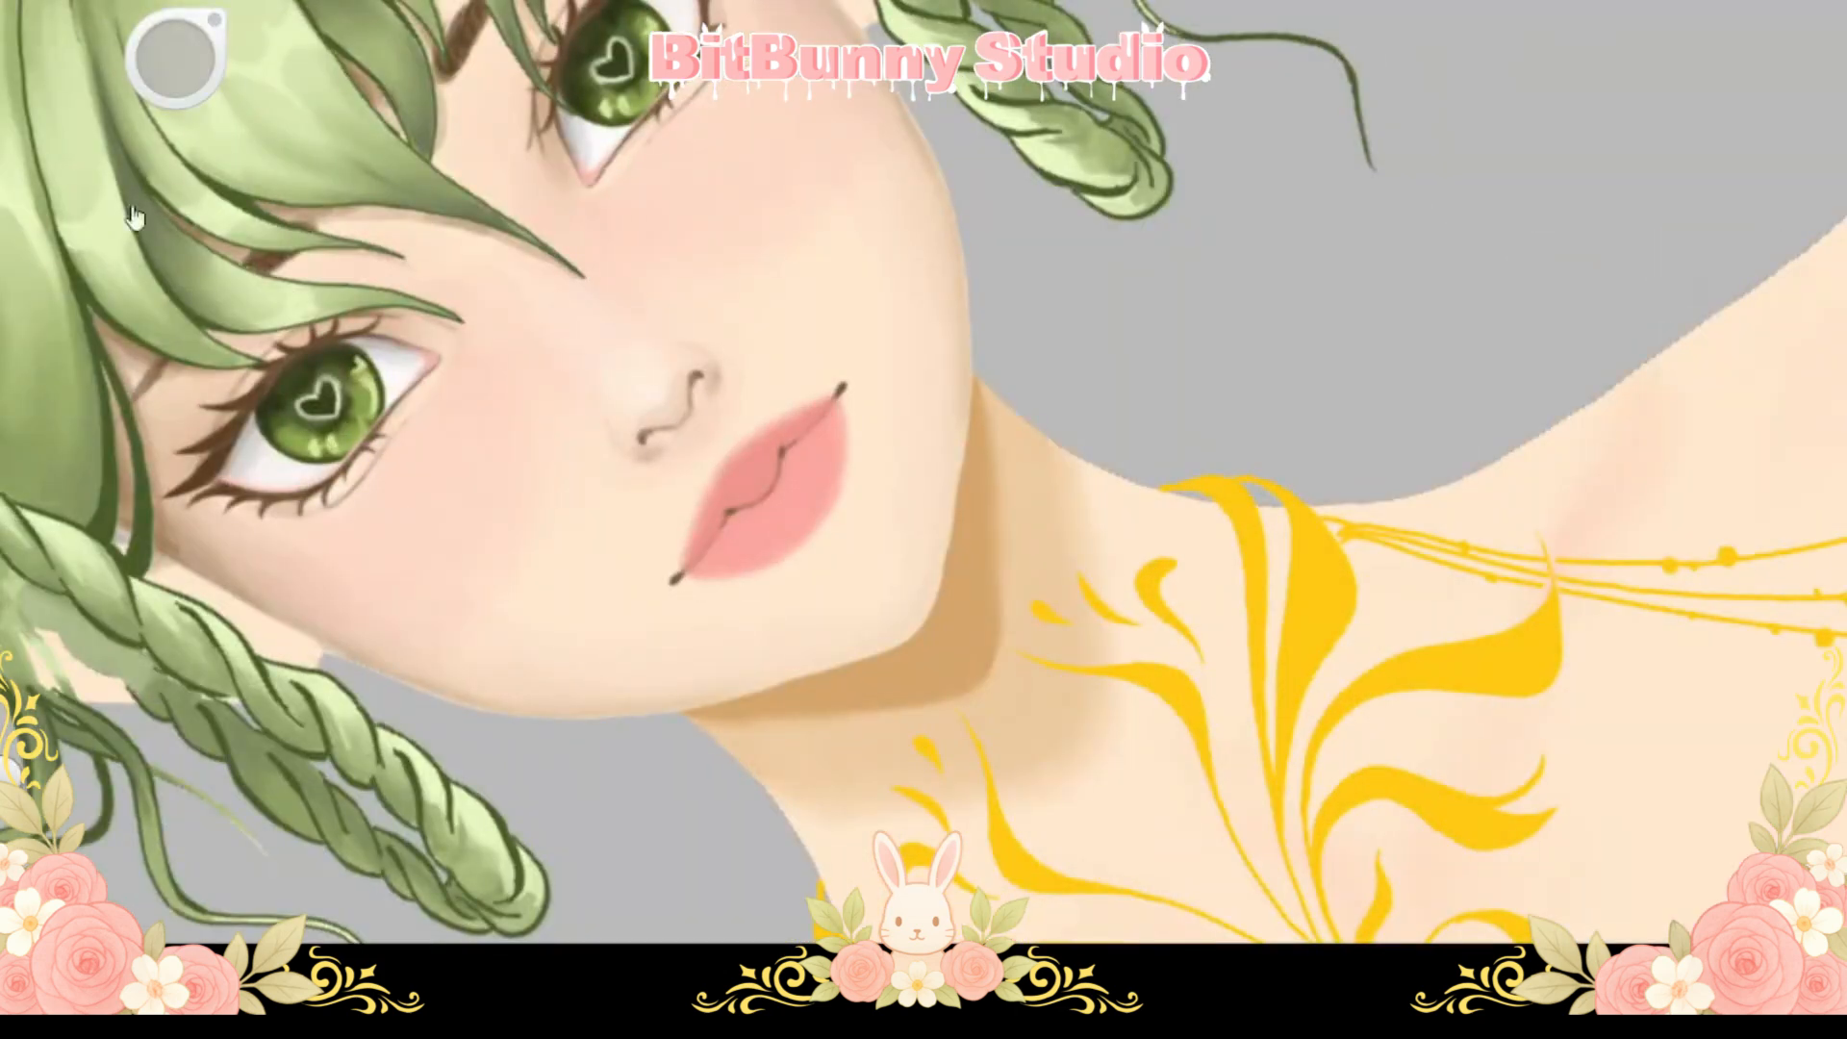
pyautogui.scroll(2, 811, 507)
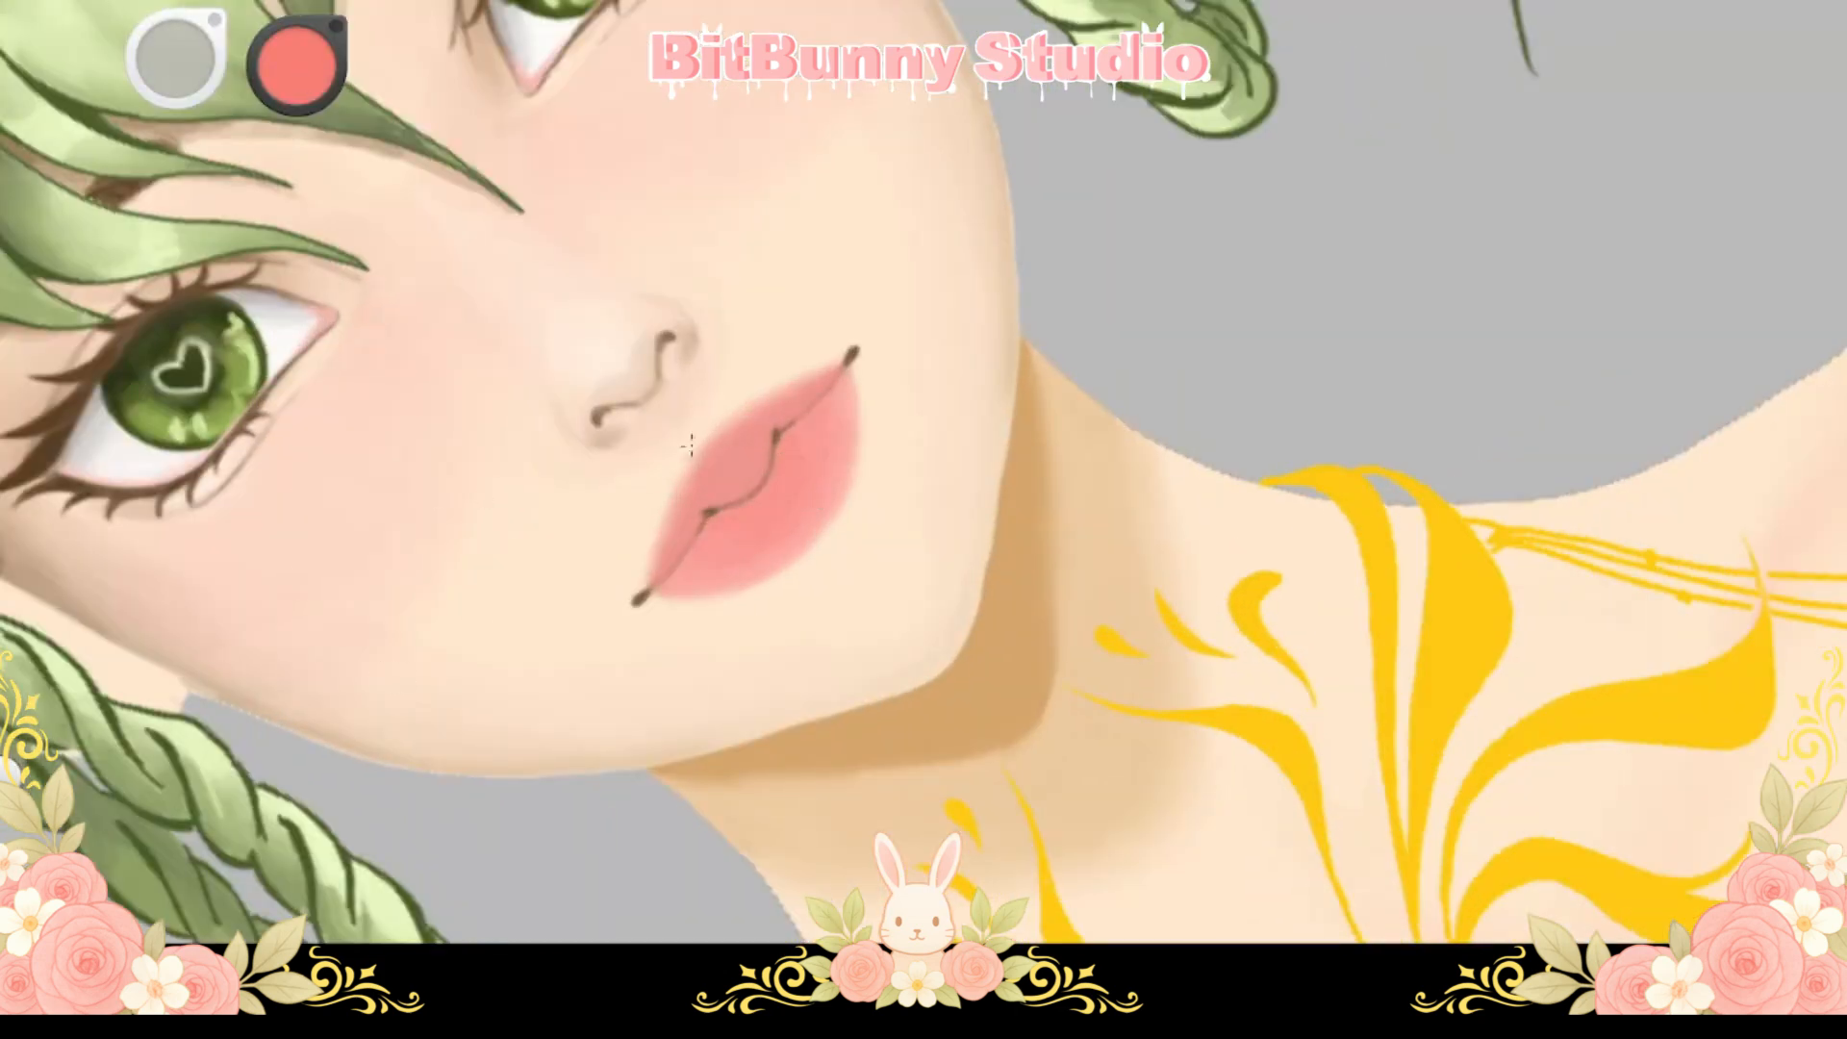
# Choose a stronger coral red and shade the centre of the upper and lower lips
pyautogui.moveTo(297, 66); pyautogui.dragTo(297, 144)
pyautogui.moveTo(297, 65); pyautogui.dragTo(337, 82)
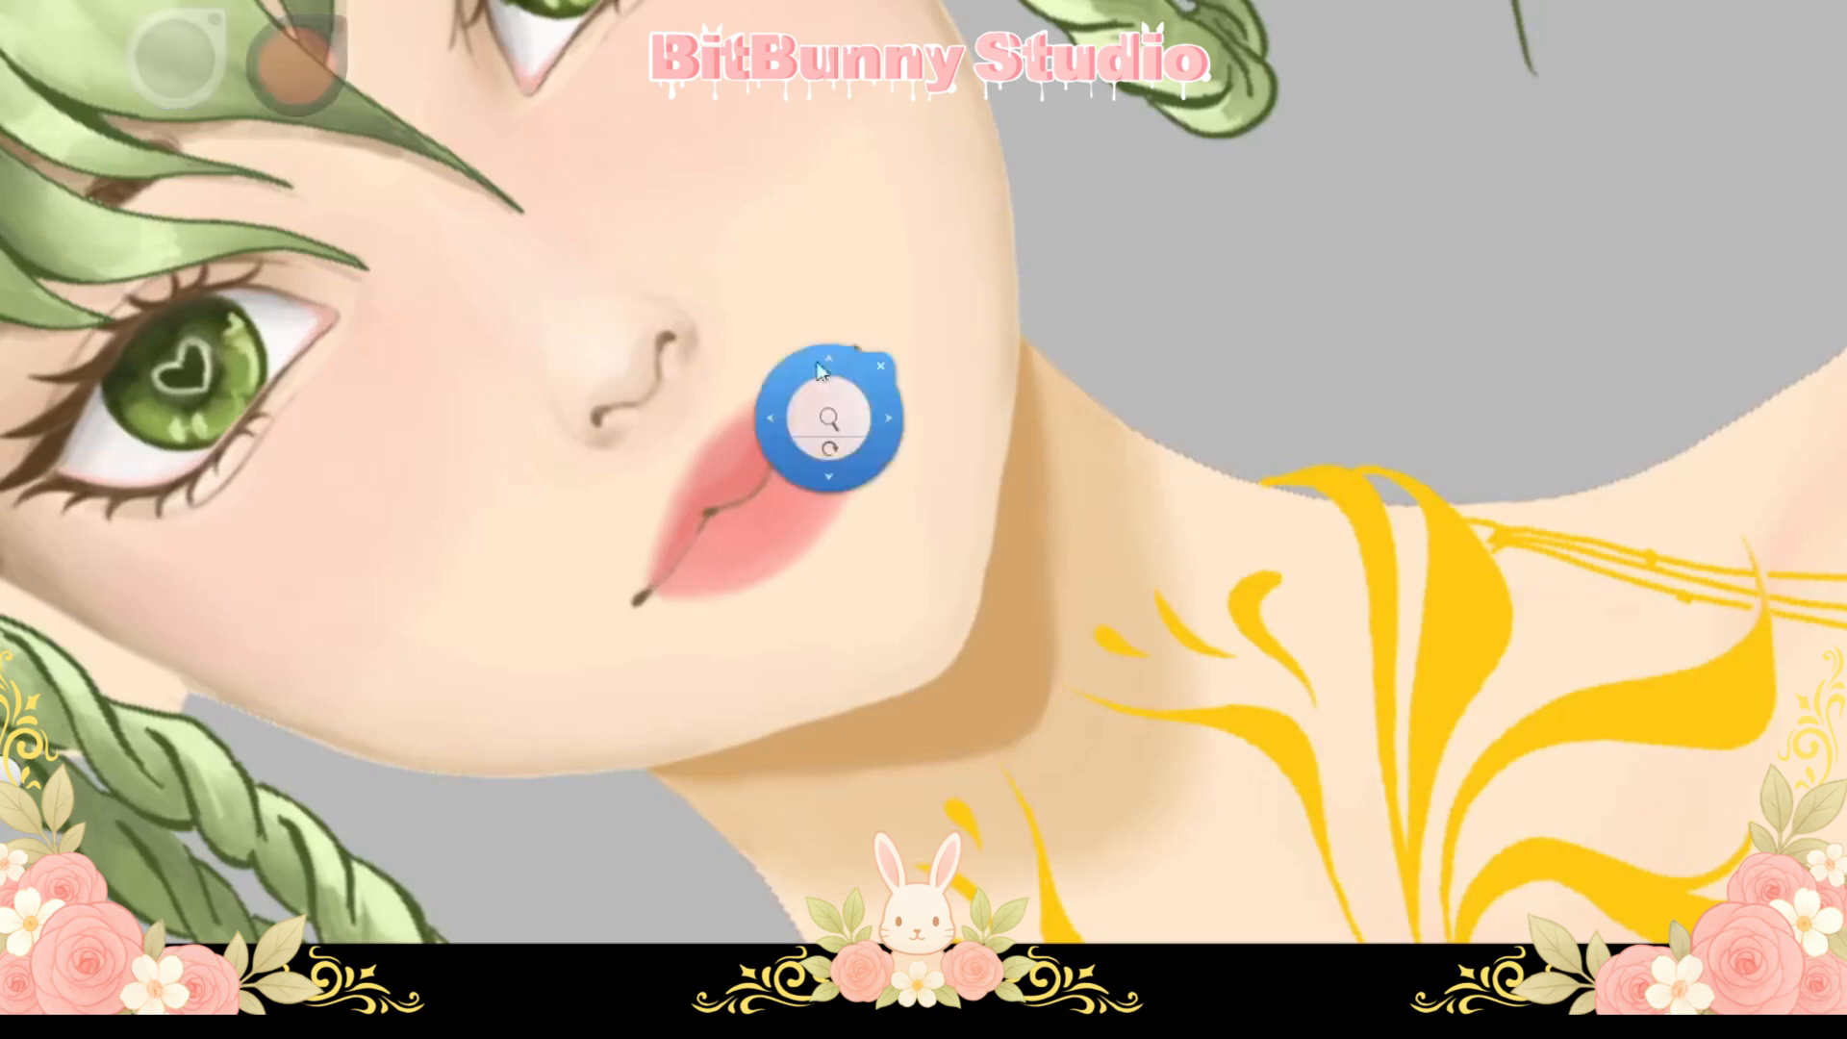
pyautogui.scroll(-2, 825, 420)
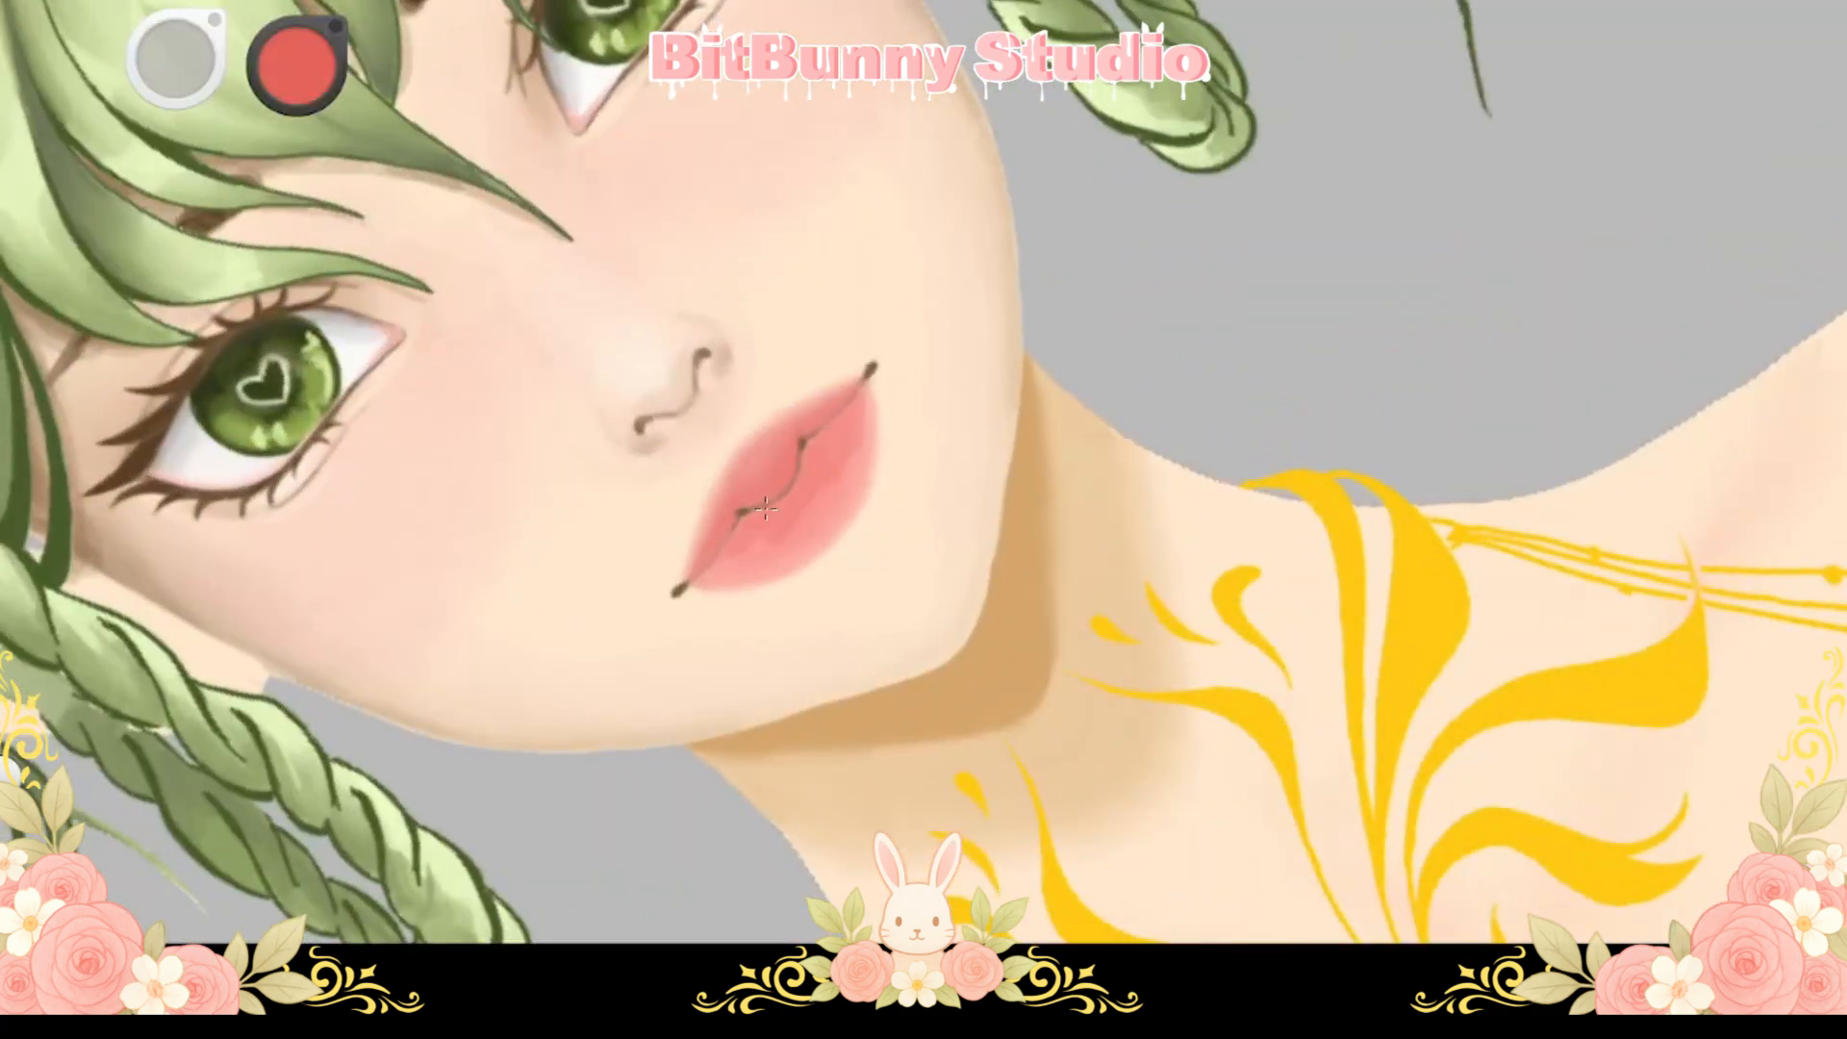
pyautogui.hotkey('ctrl', '0')
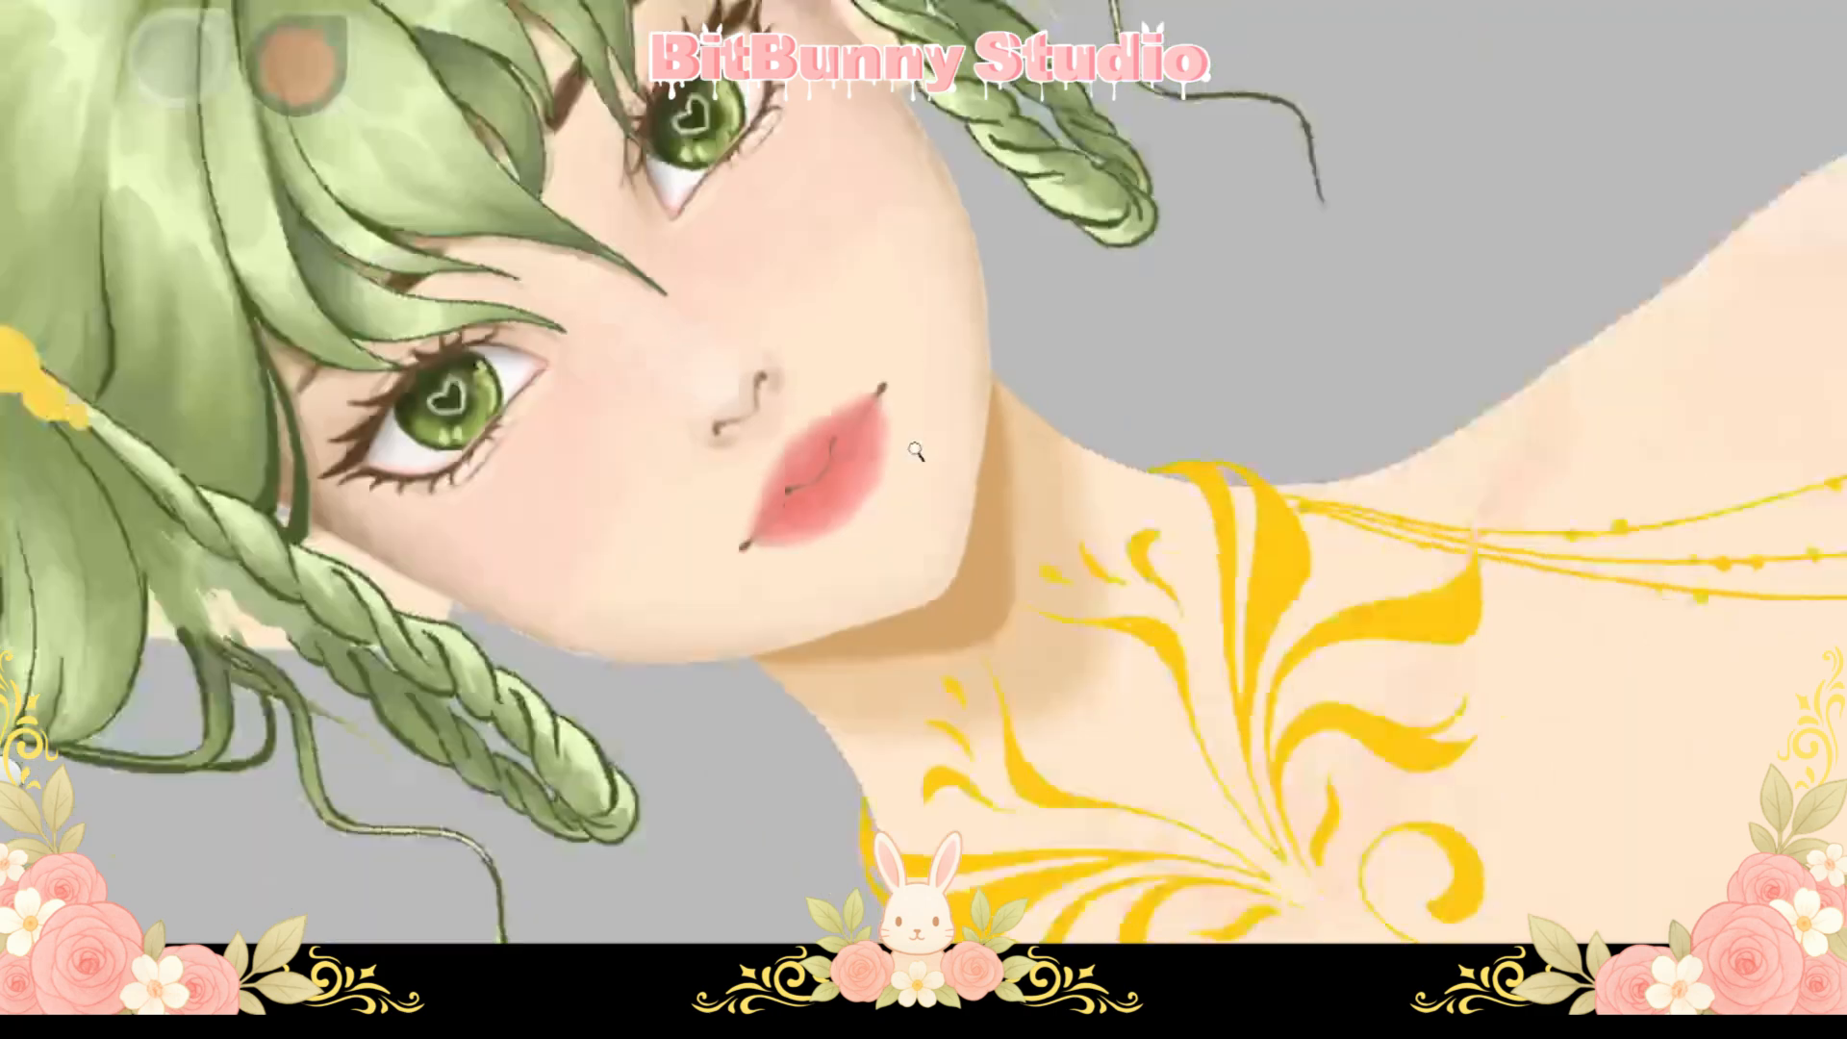
# Refine the mouth line in dark brown and add white gloss highlights to the upper and lower lips
pyautogui.scroll(5, 1080, 368)
pyautogui.scroll(-3, 767, 692)
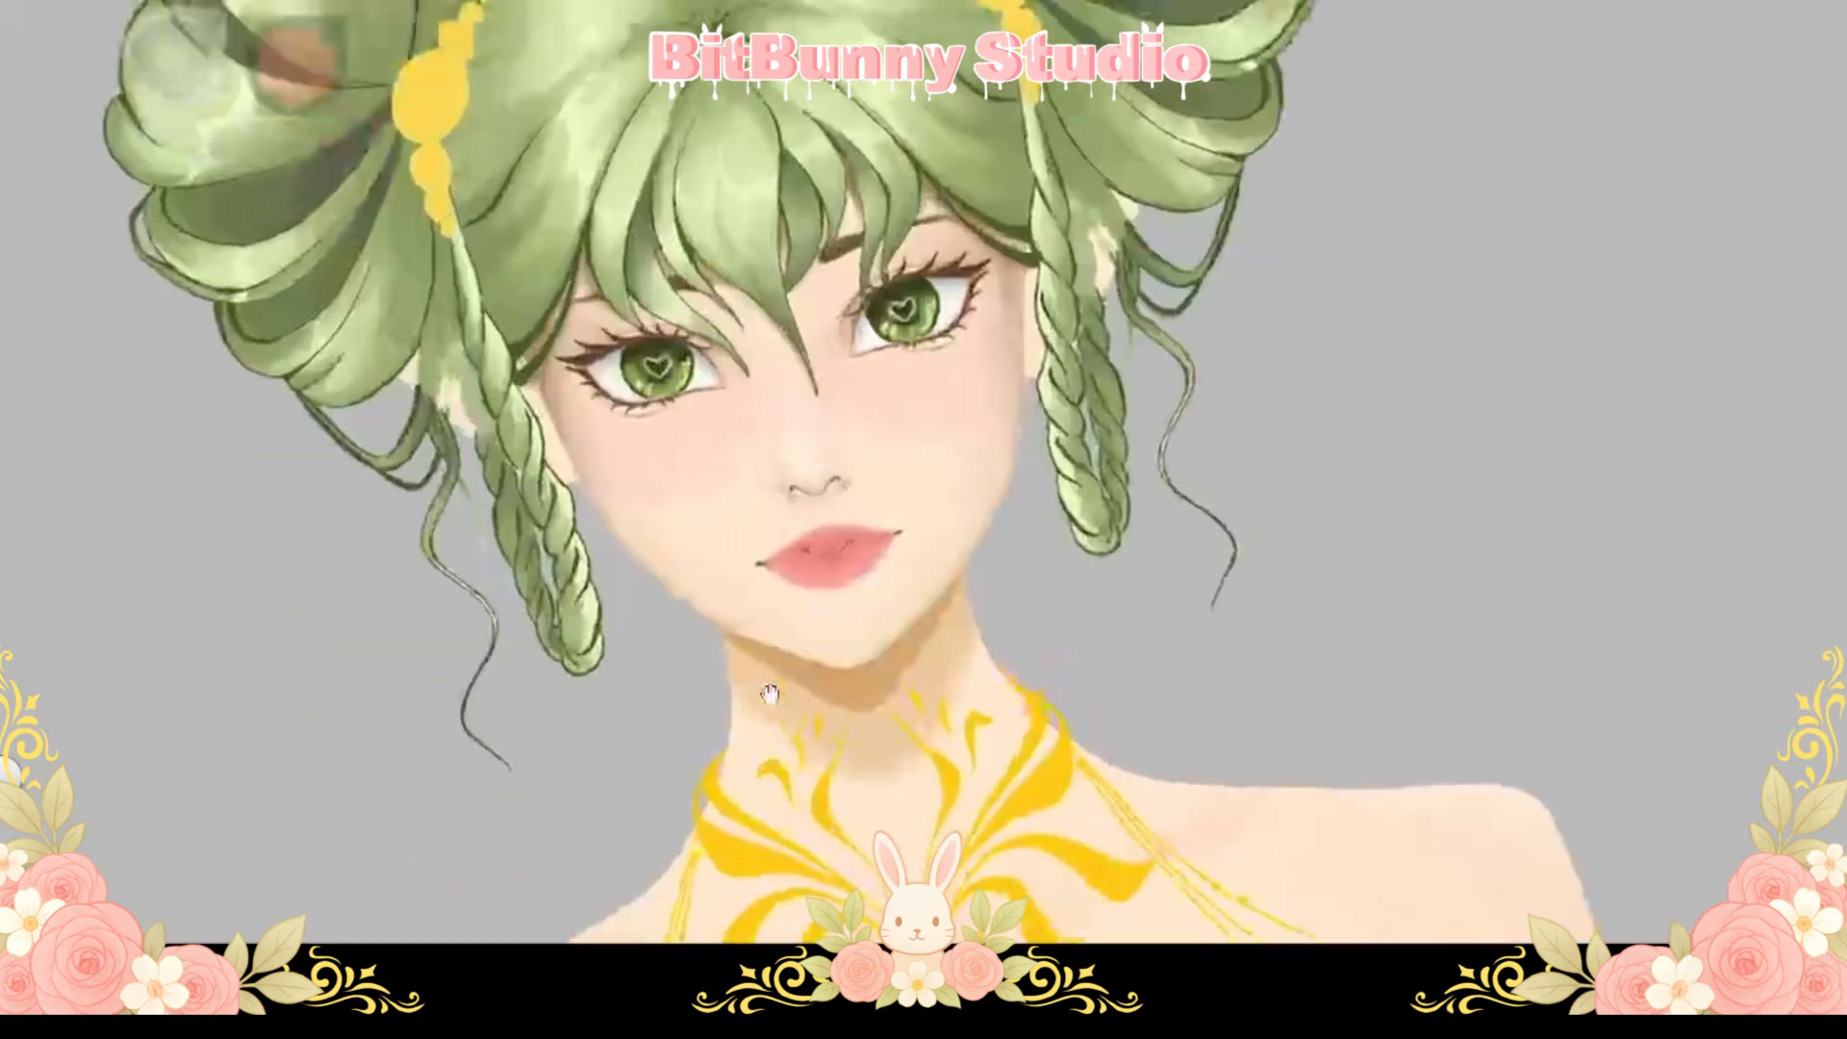
pyautogui.scroll(6, 767, 692)
pyautogui.keyDown('alt'); pyautogui.click(904, 502); pyautogui.keyUp('alt')
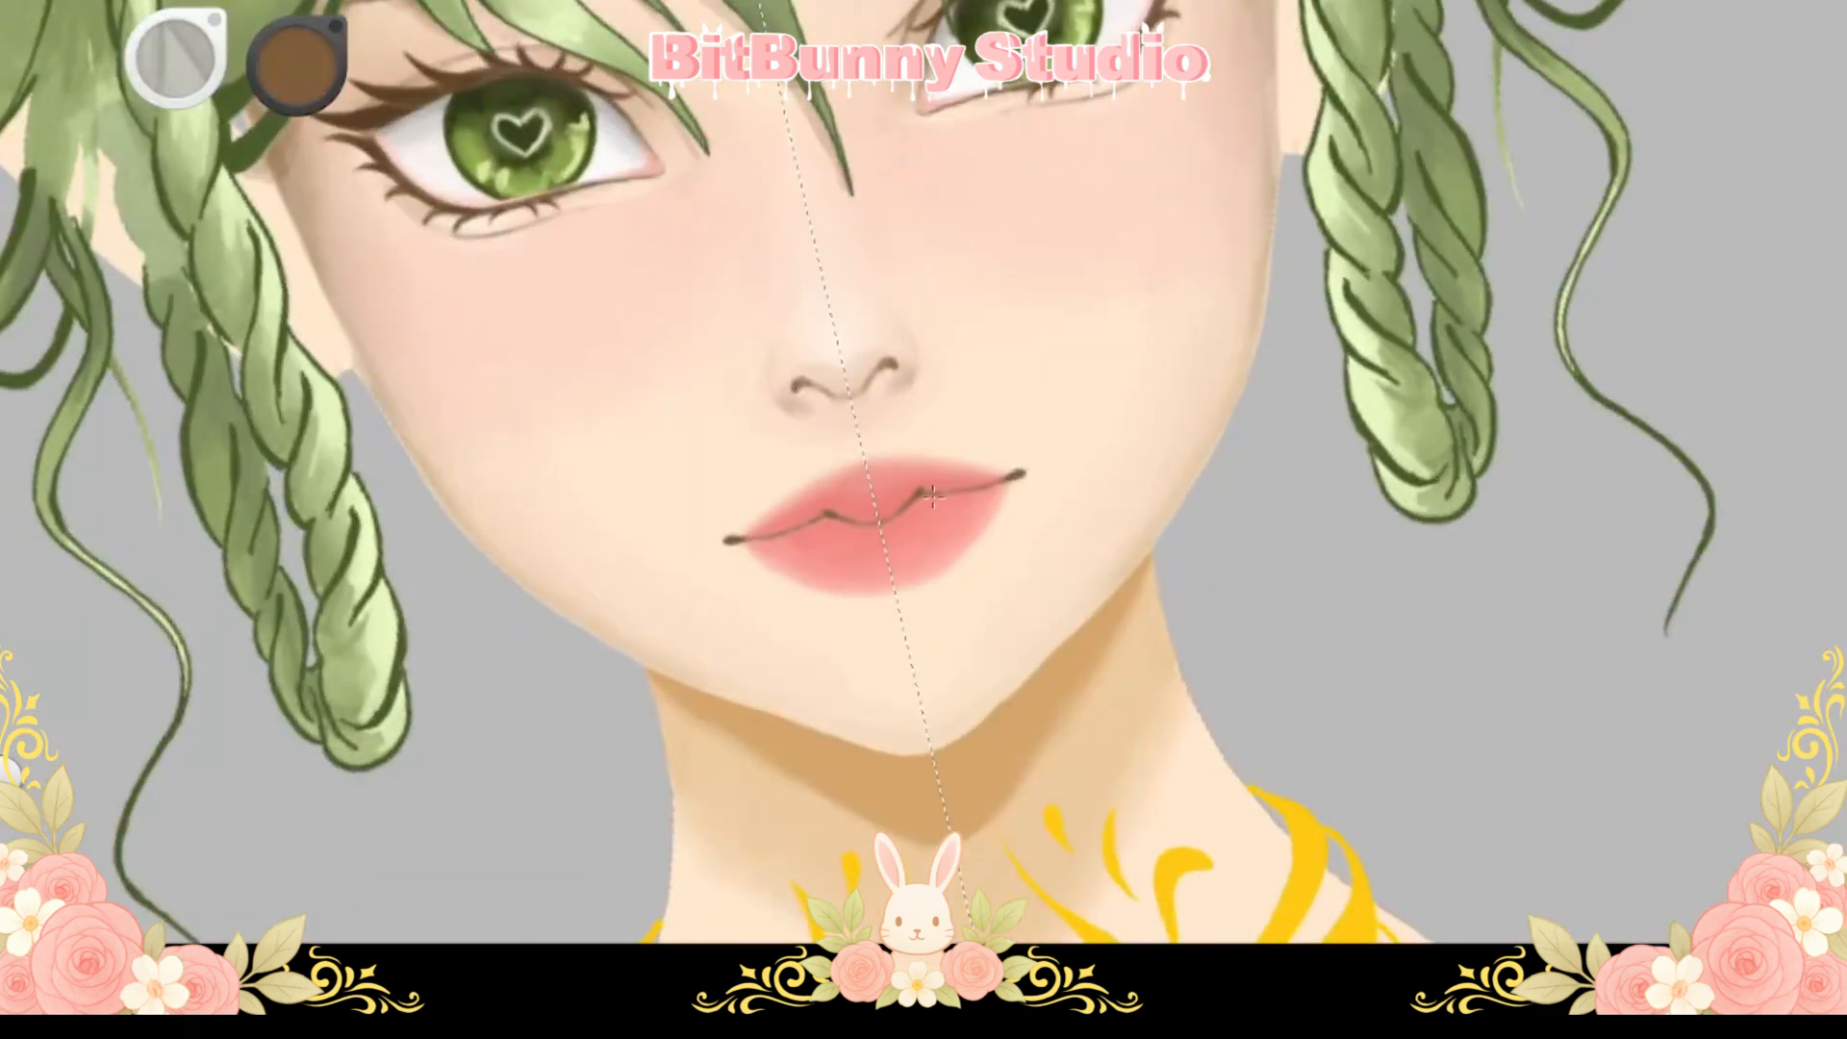
pyautogui.moveTo(932, 497)
pyautogui.mouseDown()
pyautogui.moveTo(849, 553)
pyautogui.moveTo(886, 702)
pyautogui.moveTo(807, 627)
pyautogui.moveTo(865, 591)
pyautogui.mouseUp()
pyautogui.click(298, 64)
pyautogui.moveTo(840, 591); pyautogui.dragTo(962, 469)
pyautogui.moveTo(833, 489); pyautogui.dragTo(864, 477)
pyautogui.moveTo(921, 501)
pyautogui.mouseDown()
pyautogui.moveTo(924, 526)
pyautogui.moveTo(851, 480)
pyautogui.moveTo(915, 561)
pyautogui.moveTo(938, 466)
pyautogui.mouseUp()
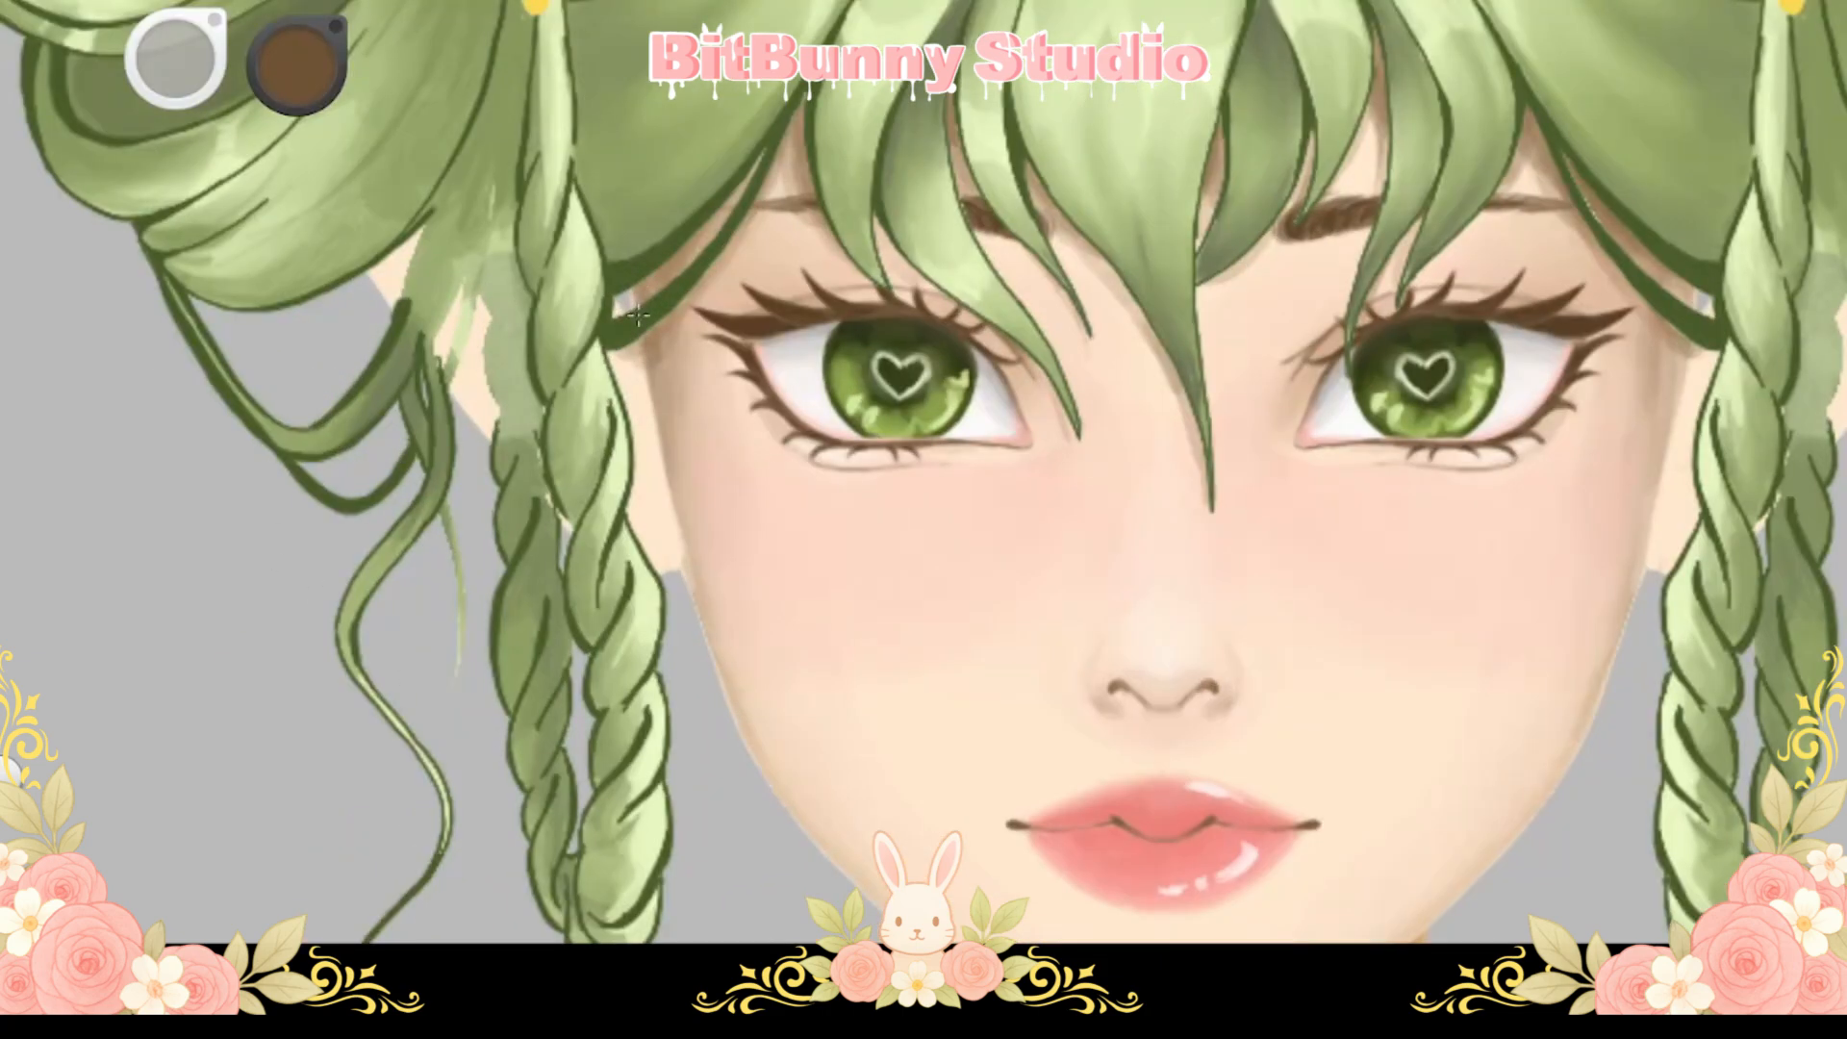
# Outline both cheeks and the upper jaw in thin dark brown with symmetry on
pyautogui.moveTo(649, 351); pyautogui.dragTo(681, 587)
pyautogui.moveTo(809, 524)
pyautogui.mouseDown()
pyautogui.moveTo(919, 409)
pyautogui.moveTo(1039, 524)
pyautogui.moveTo(1034, 568)
pyautogui.mouseUp()
pyautogui.moveTo(705, 435); pyautogui.dragTo(576, 869)
pyautogui.moveTo(750, 337); pyautogui.dragTo(652, 524)
pyautogui.moveTo(655, 525); pyautogui.dragTo(605, 643)
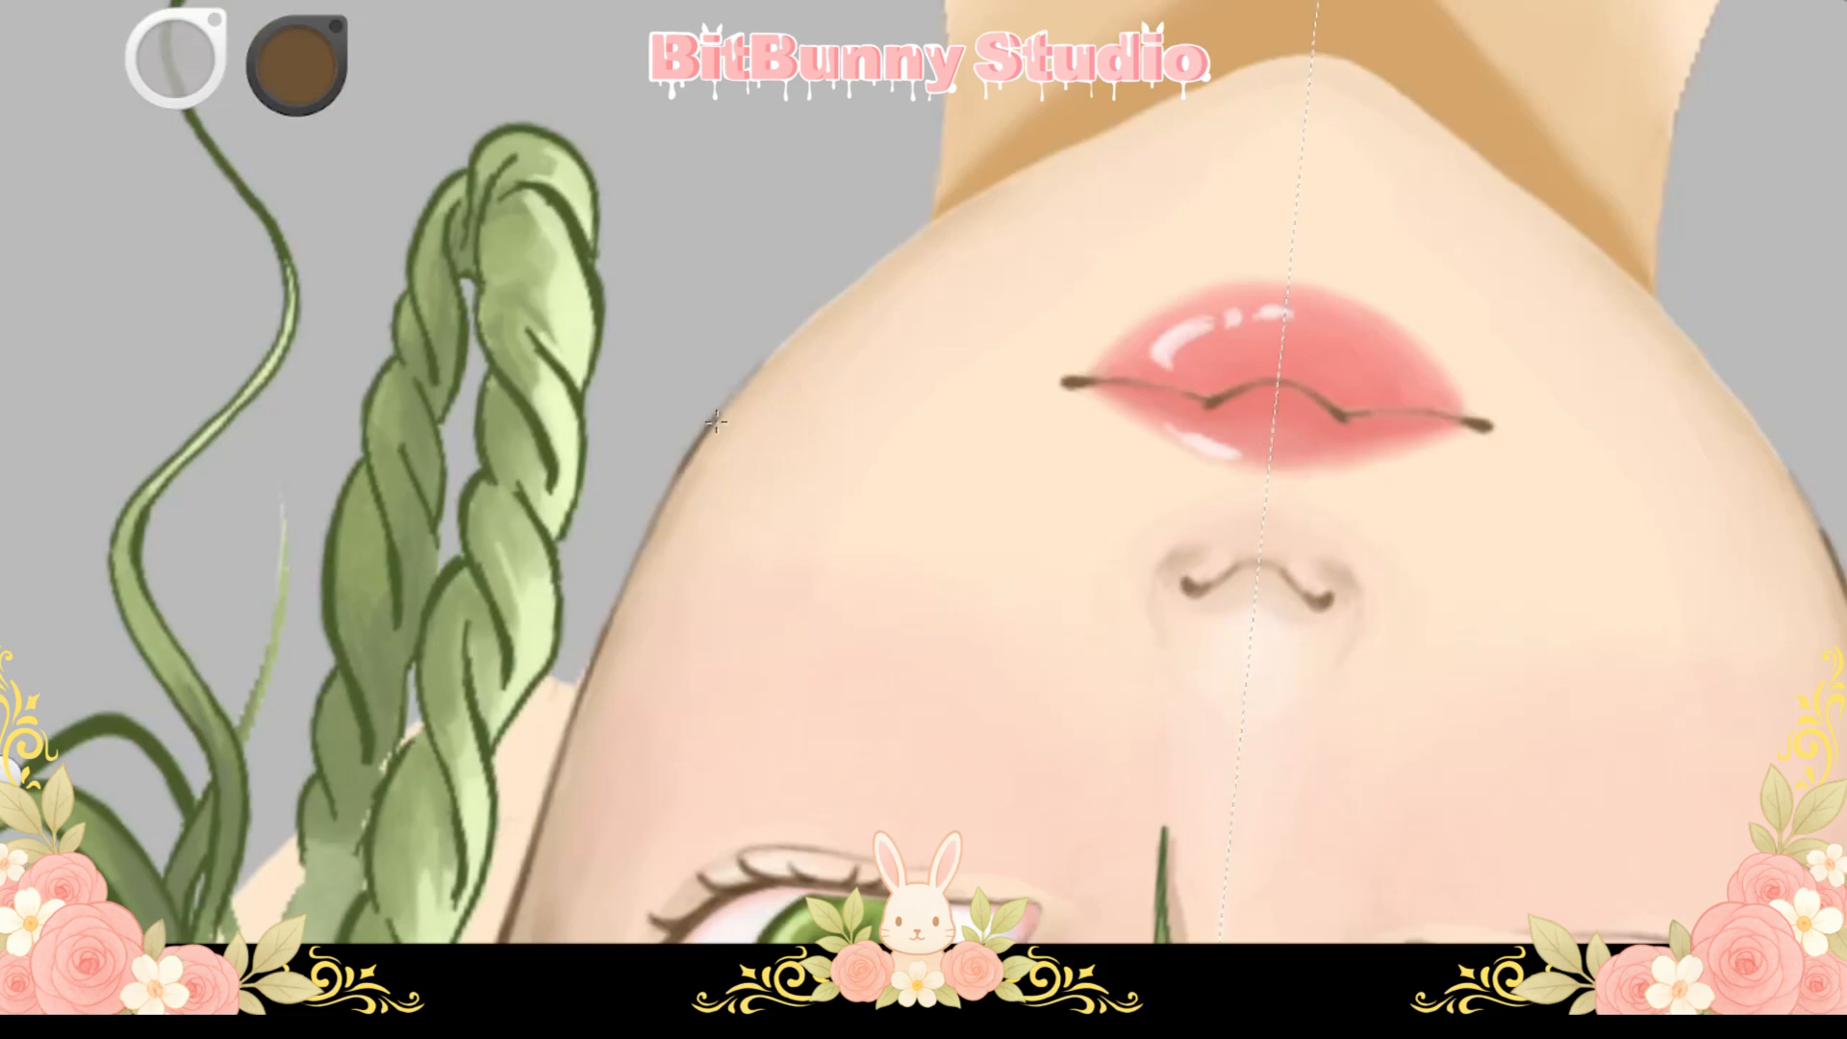
pyautogui.moveTo(716, 420)
pyautogui.mouseDown()
pyautogui.moveTo(891, 219)
pyautogui.moveTo(1008, 174)
pyautogui.mouseUp()
pyautogui.moveTo(663, 574); pyautogui.dragTo(569, 778)
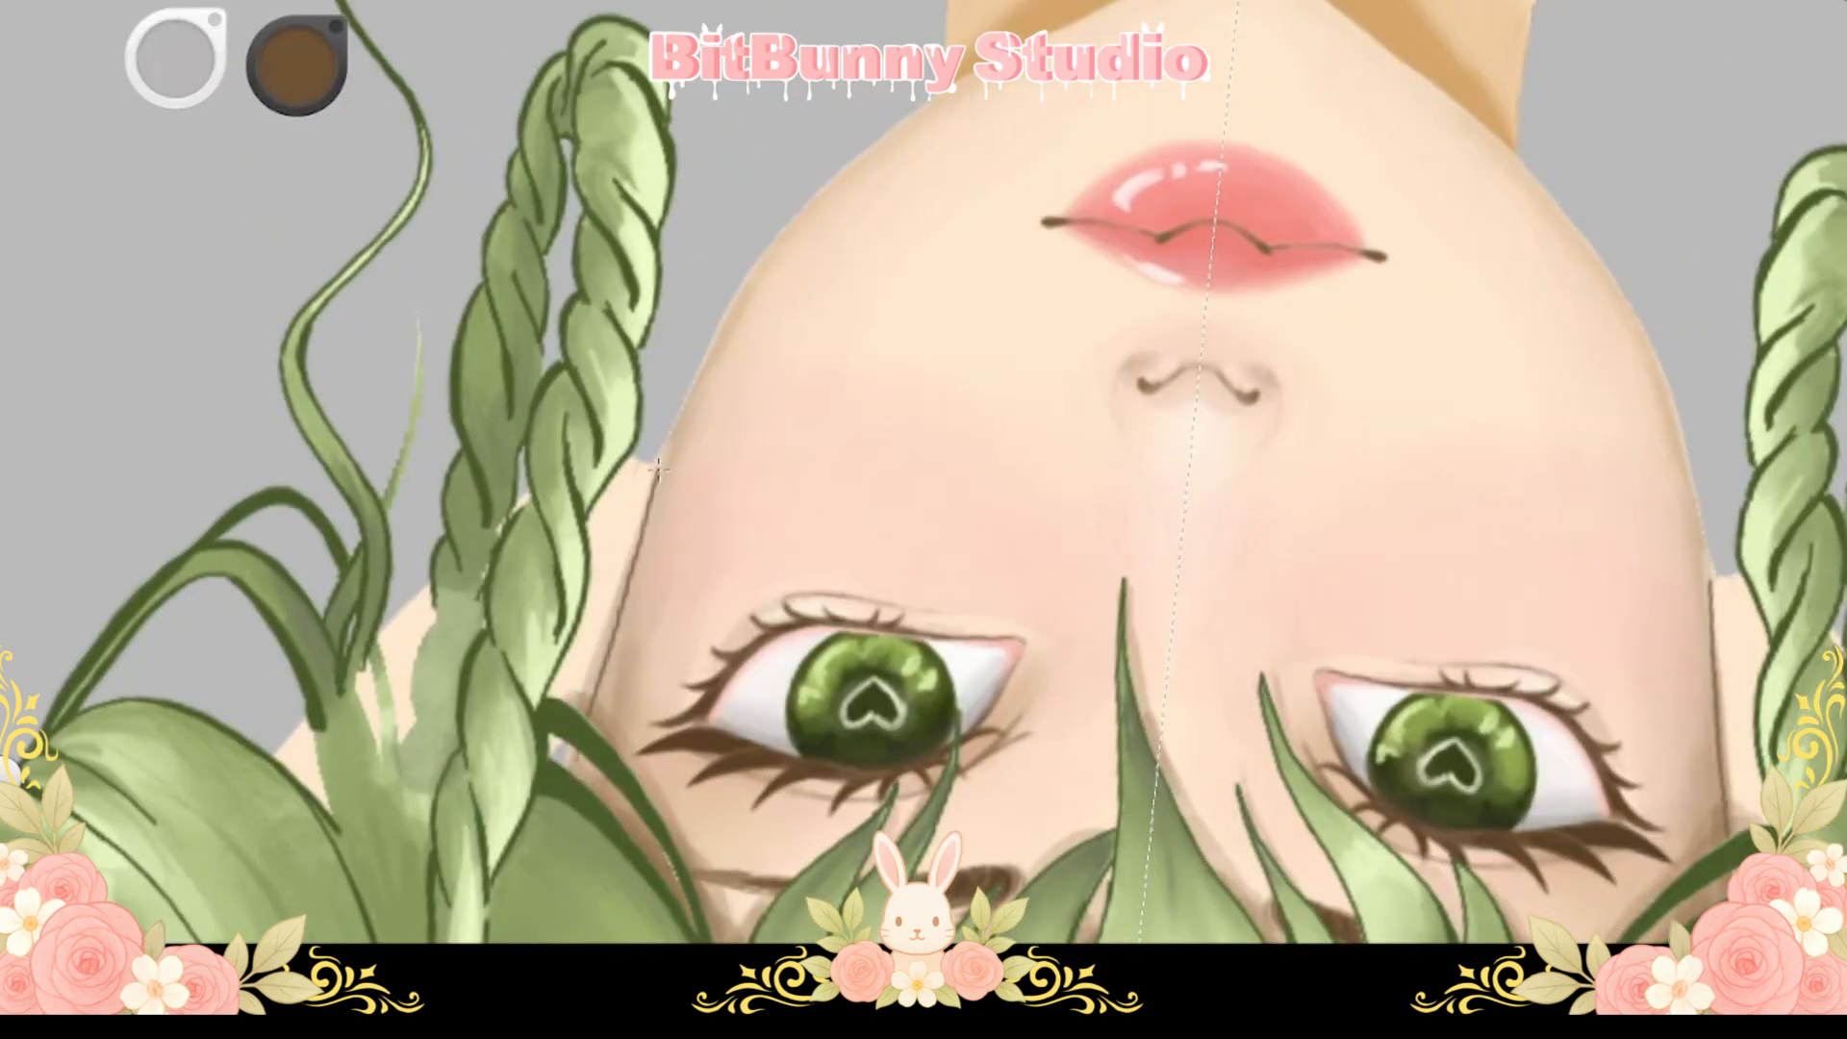
# Continue the brown face outline from the temples down to the chin, undoing and redrawing uneven strokes
pyautogui.moveTo(588, 714); pyautogui.dragTo(693, 384)
pyautogui.moveTo(812, 301); pyautogui.dragTo(812, 465)
pyautogui.moveTo(646, 548); pyautogui.dragTo(616, 634)
pyautogui.hotkey('ctrl', 'z')
pyautogui.moveTo(872, 388)
pyautogui.mouseDown()
pyautogui.moveTo(660, 495)
pyautogui.moveTo(650, 690)
pyautogui.mouseUp()
pyautogui.moveTo(909, 183); pyautogui.dragTo(716, 468)
pyautogui.hotkey('ctrl', 'z')
pyautogui.moveTo(837, 279)
pyautogui.mouseDown()
pyautogui.moveTo(678, 538)
pyautogui.moveTo(855, 130)
pyautogui.mouseUp()
pyautogui.moveTo(688, 412); pyautogui.dragTo(585, 688)
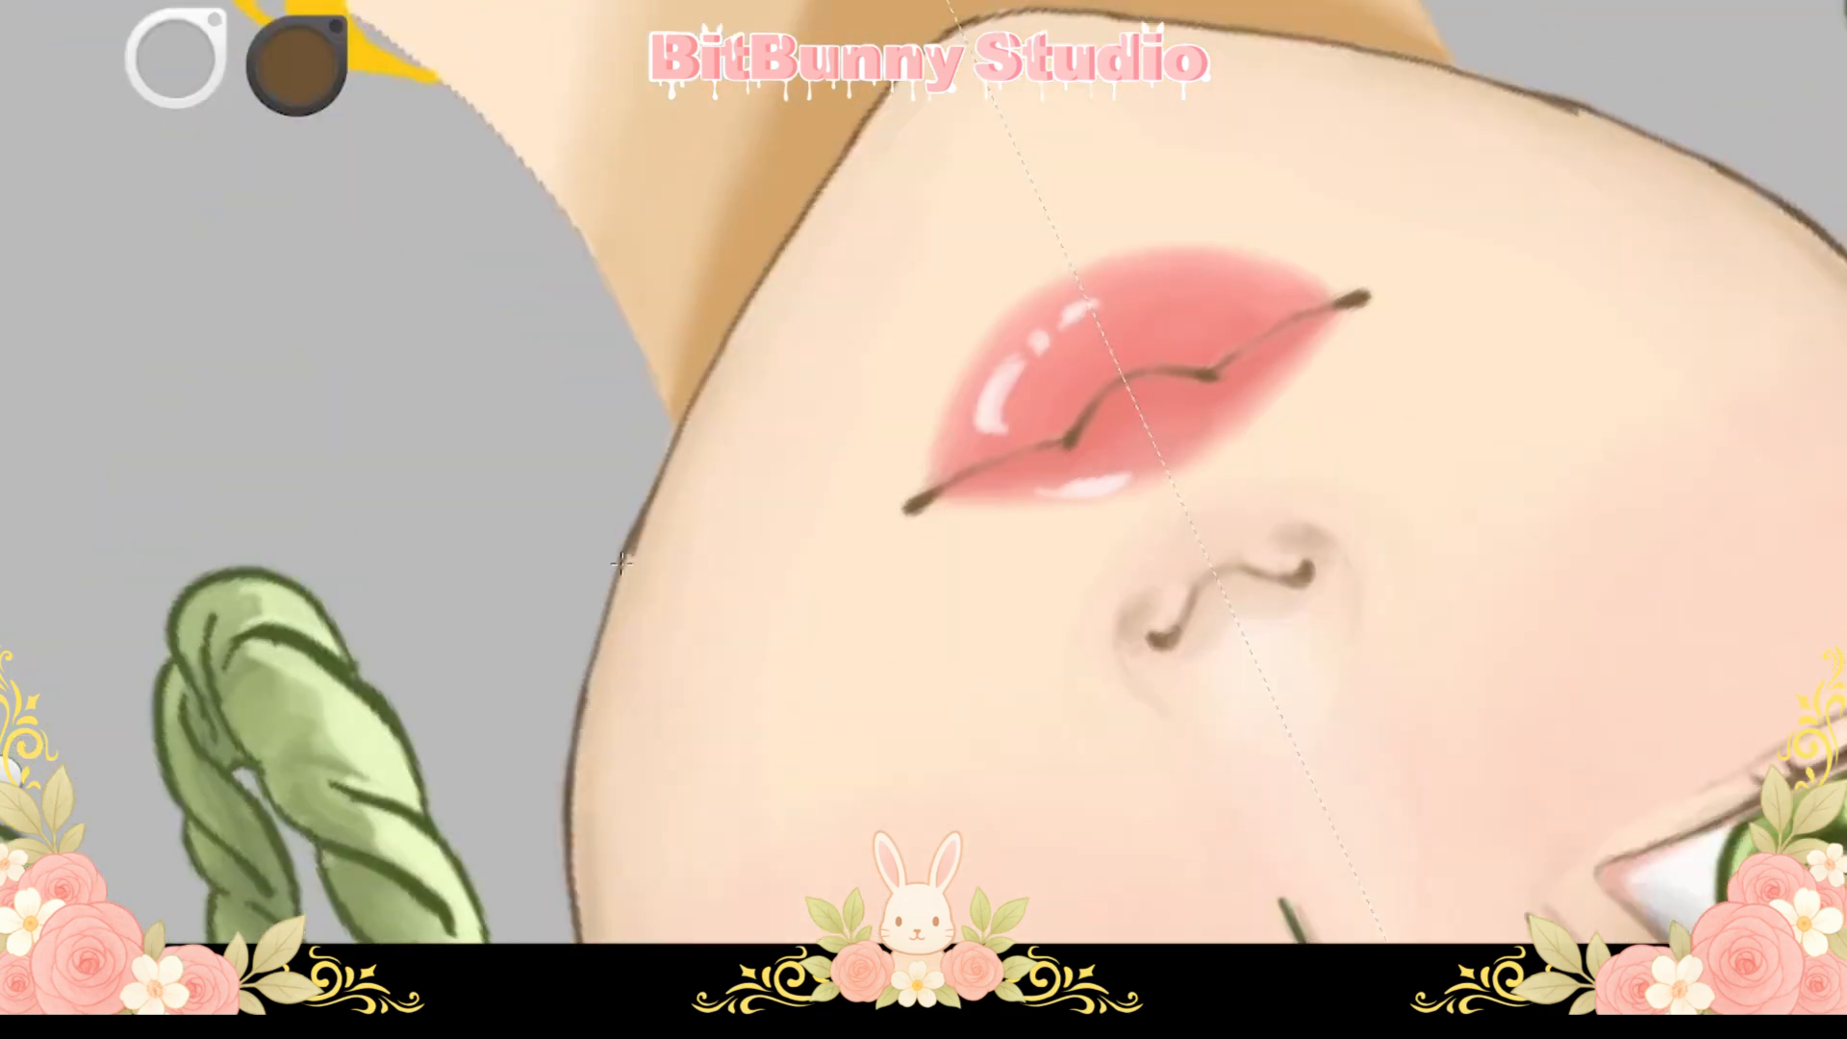
pyautogui.hotkey('ctrl', 'z')
pyautogui.moveTo(958, 24); pyautogui.dragTo(905, 128)
# Retouch the brown outline around the chin and where the jaw meets the neck
pyautogui.hotkey('ctrl', '0')
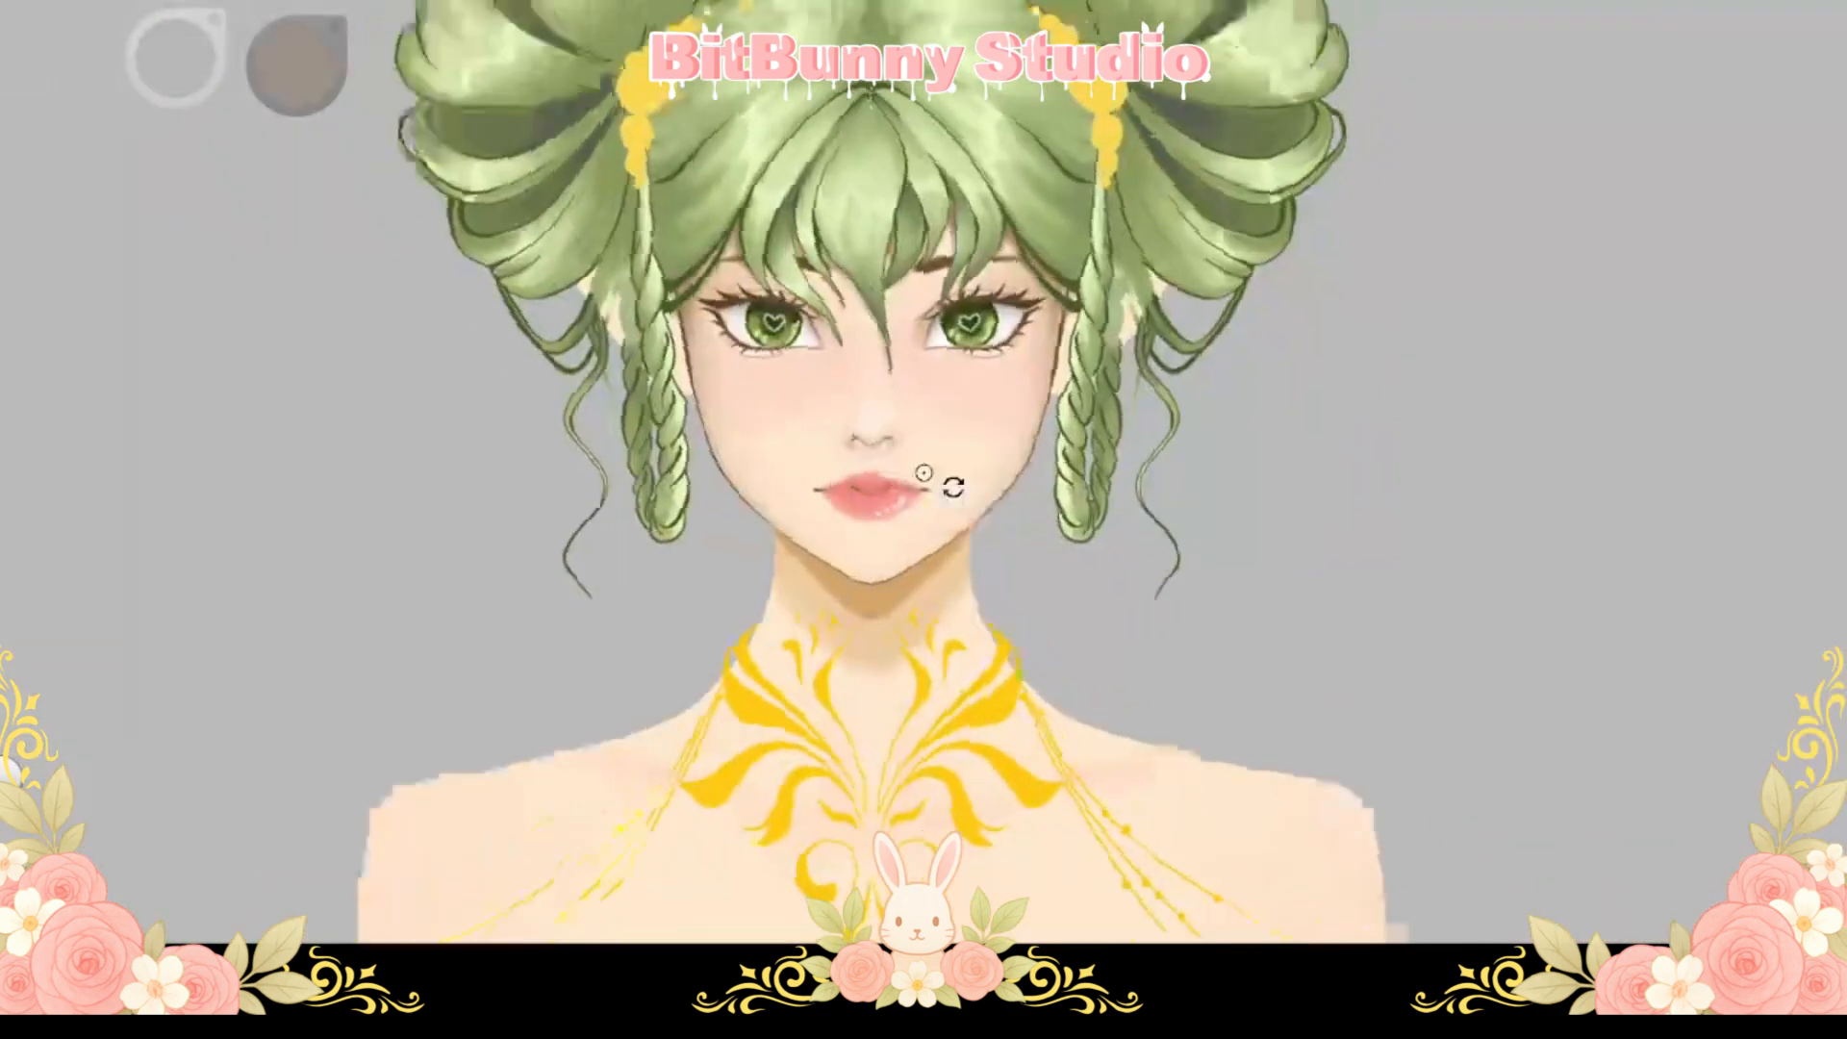
pyautogui.scroll(5, 893, 484)
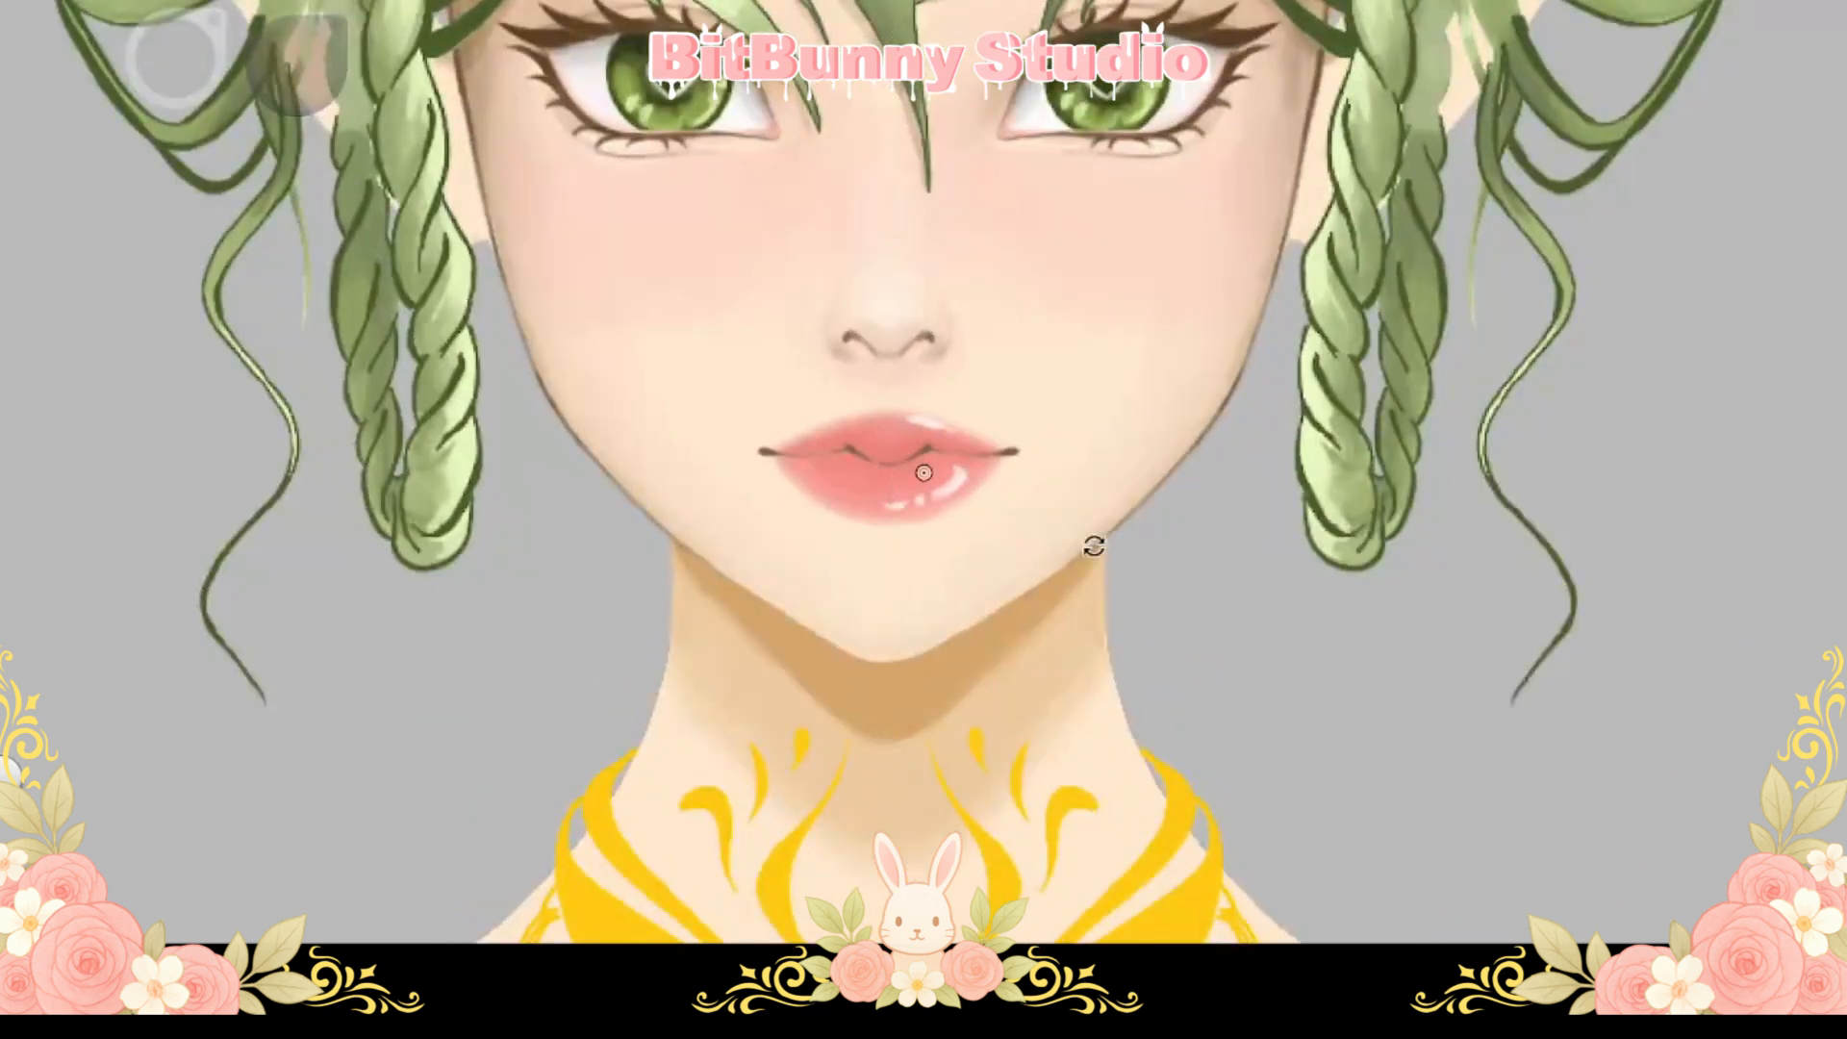
pyautogui.moveTo(1093, 540); pyautogui.dragTo(1106, 452)
pyautogui.scroll(2, 1135, 500)
pyautogui.moveTo(874, 731)
pyautogui.mouseDown()
pyautogui.moveTo(1055, 430)
pyautogui.moveTo(897, 707)
pyautogui.moveTo(951, 622)
pyautogui.mouseUp()
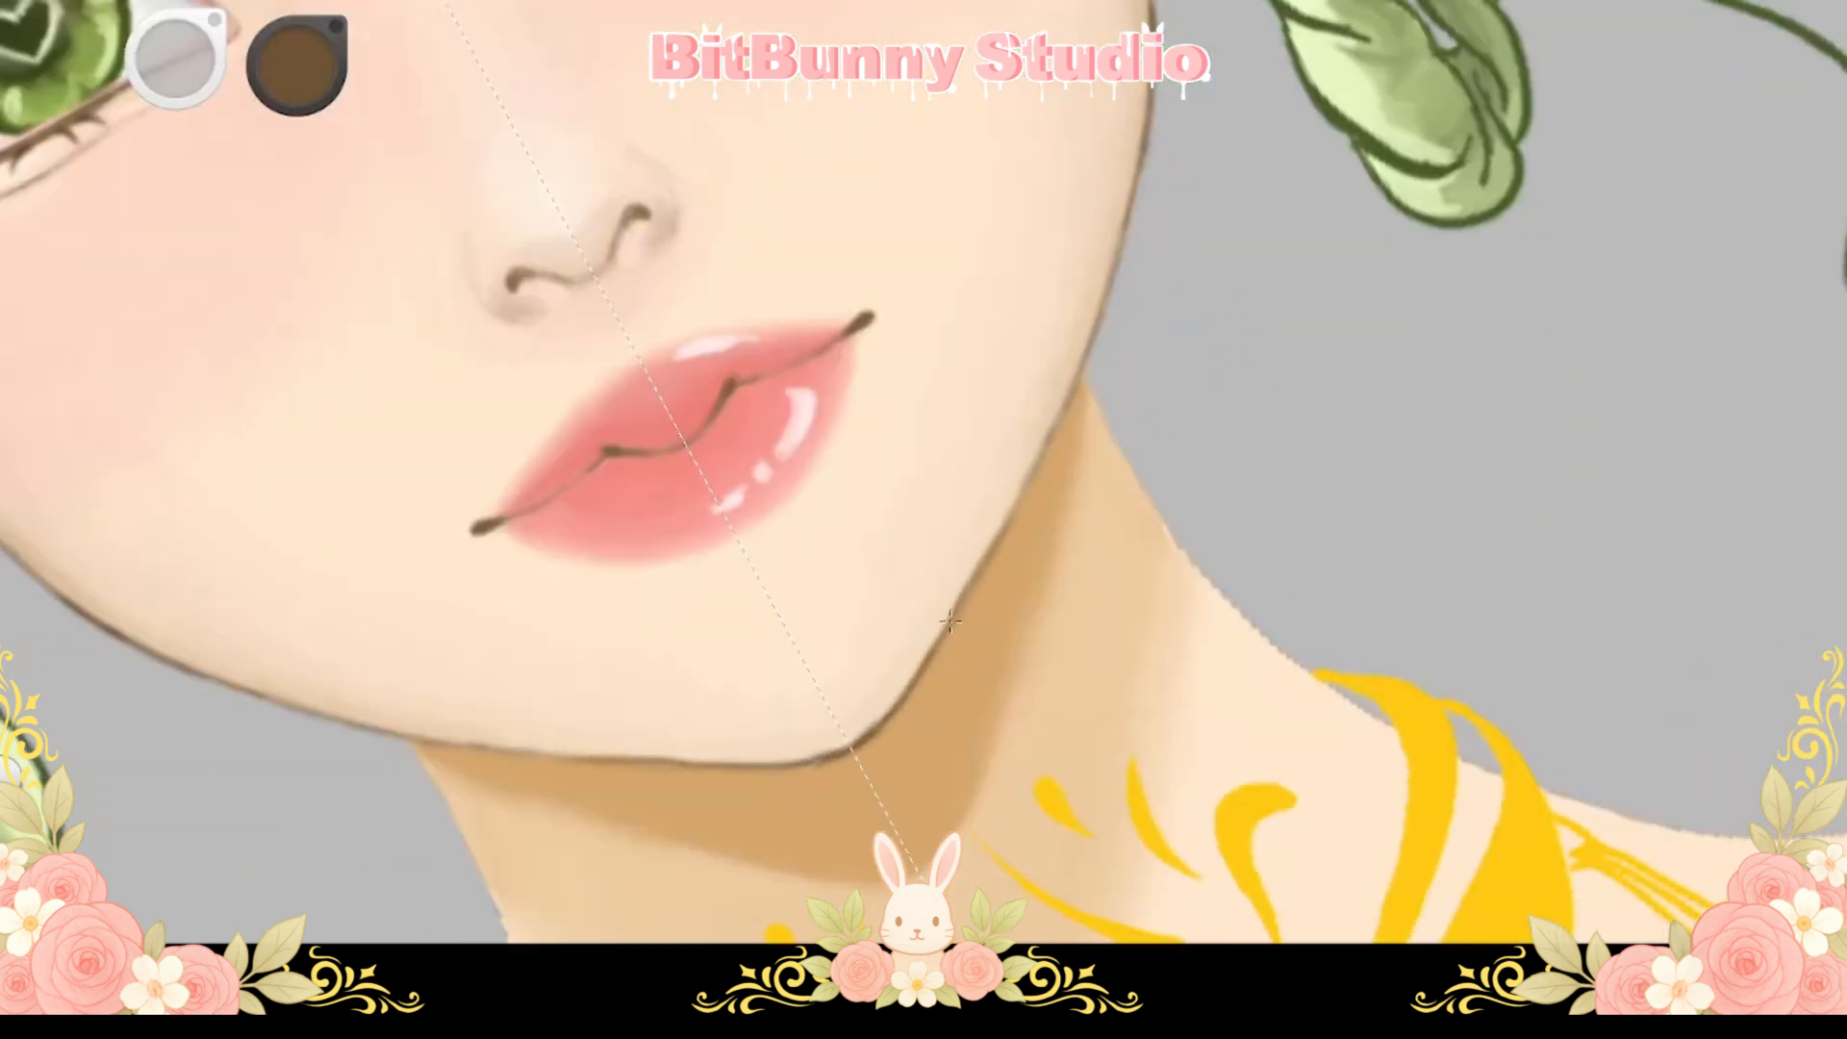
pyautogui.moveTo(1088, 347); pyautogui.dragTo(972, 559)
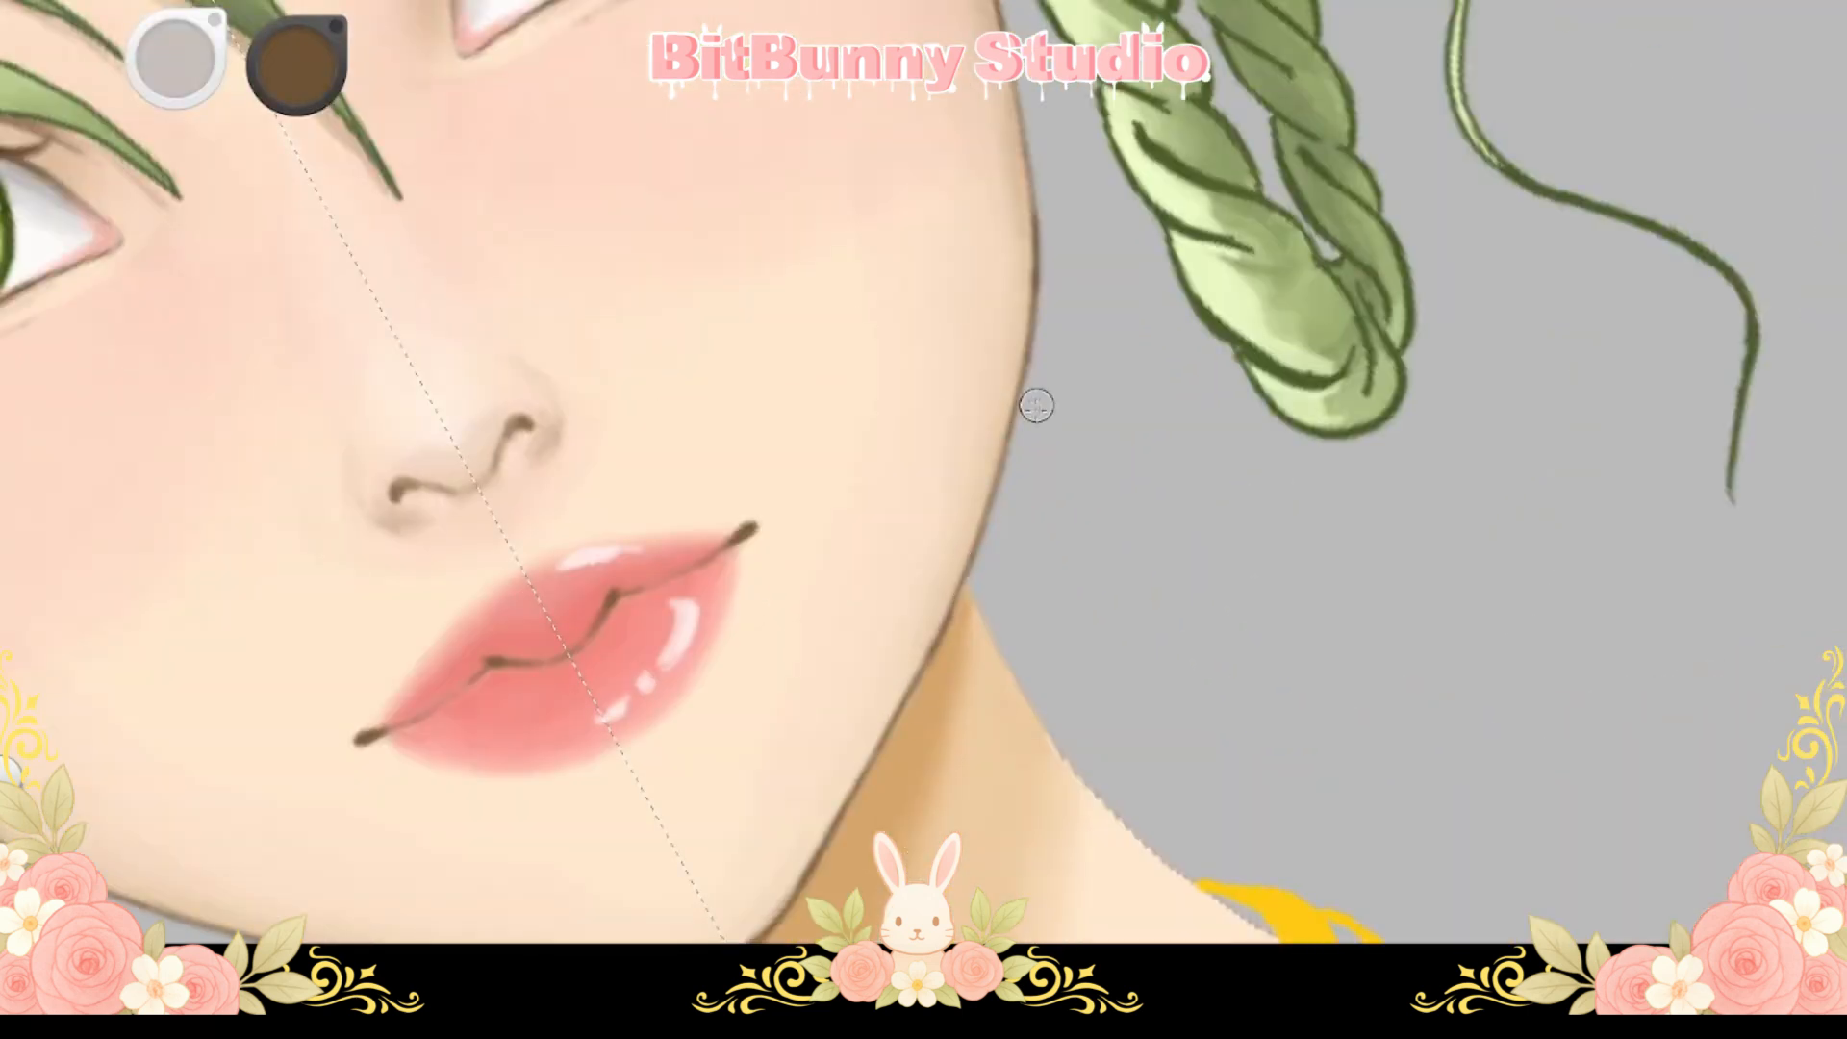
# Go over the cheek and jaw outline to even out its thickness
pyautogui.moveTo(1037, 405); pyautogui.dragTo(1013, 530)
pyautogui.moveTo(914, 769); pyautogui.dragTo(957, 663)
pyautogui.moveTo(984, 573); pyautogui.dragTo(1016, 404)
pyautogui.moveTo(1010, 332); pyautogui.dragTo(968, 486)
# Hide the hair, retouch the face outline at the temples and jaw corners, and show the hair again
pyautogui.scroll(-8, 969, 486)
pyautogui.hotkey('ctrl', '0')
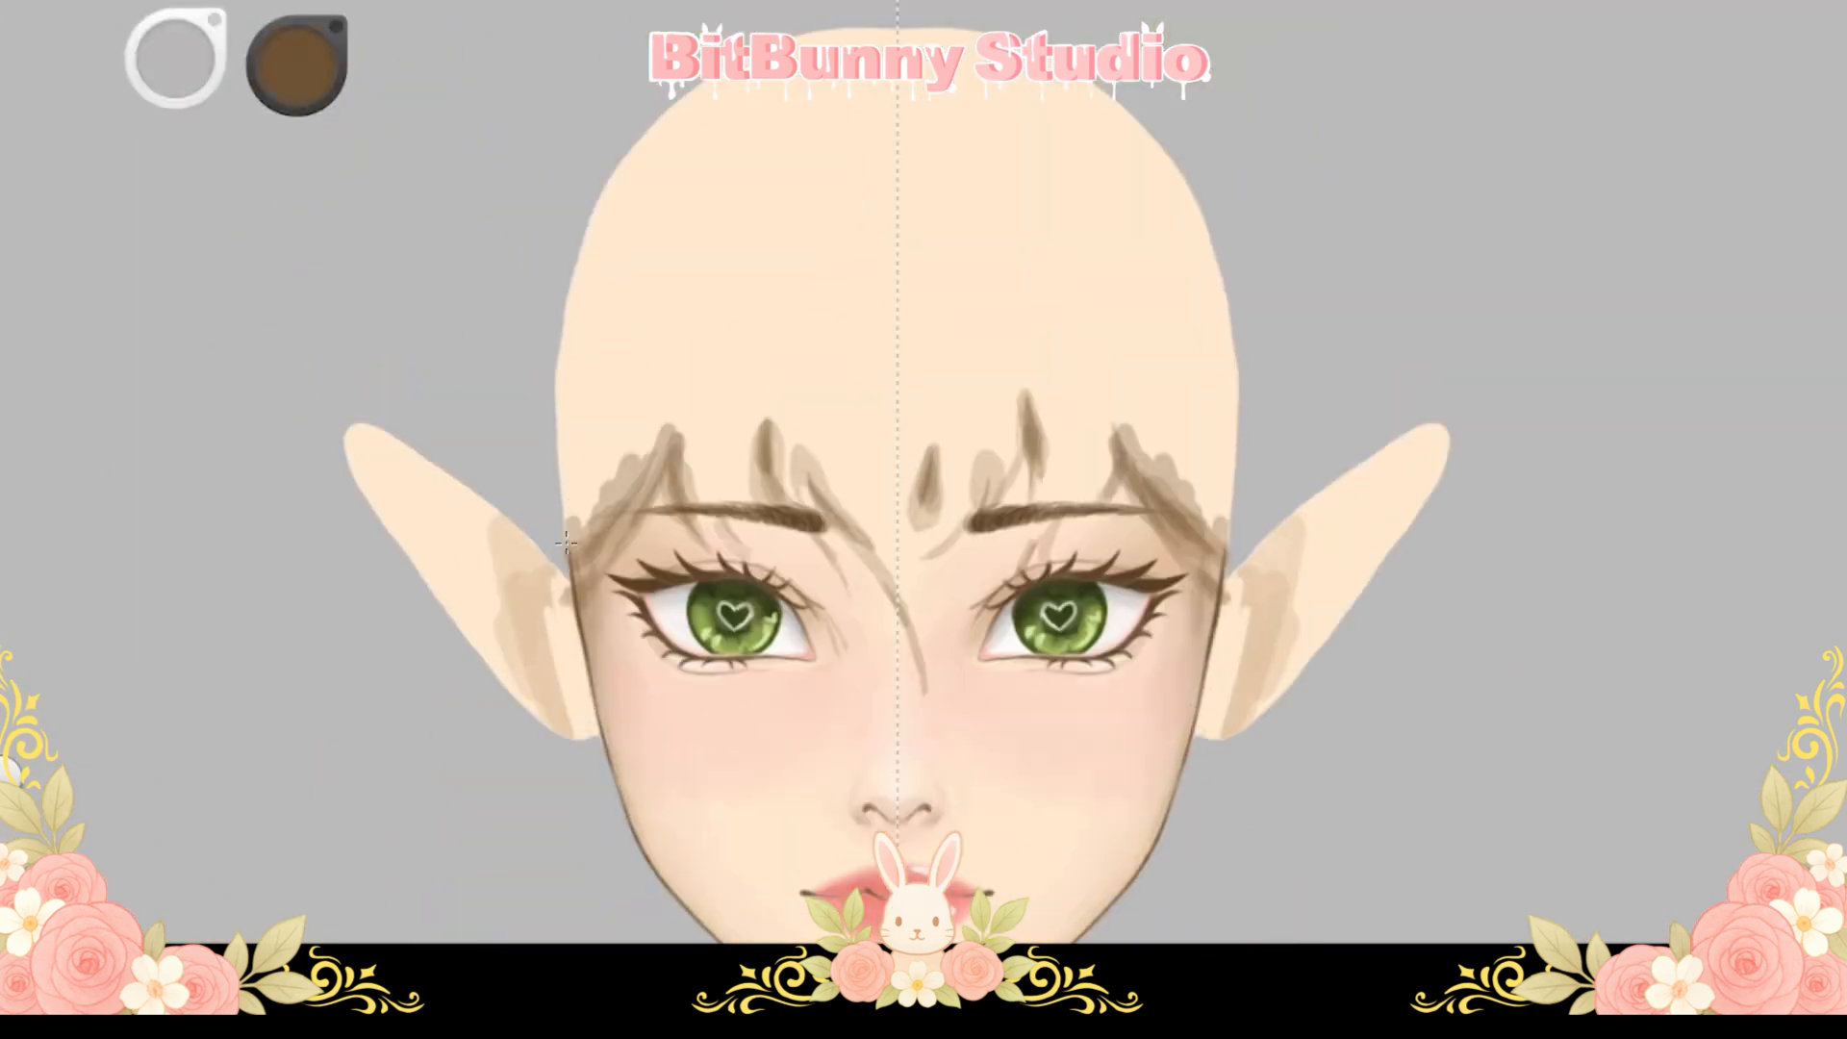
pyautogui.press('space')
pyautogui.moveTo(556, 452)
pyautogui.mouseDown()
pyautogui.moveTo(567, 552)
pyautogui.moveTo(825, 660)
pyautogui.mouseUp()
pyautogui.press('space')
pyautogui.moveTo(923, 457); pyautogui.dragTo(924, 433)
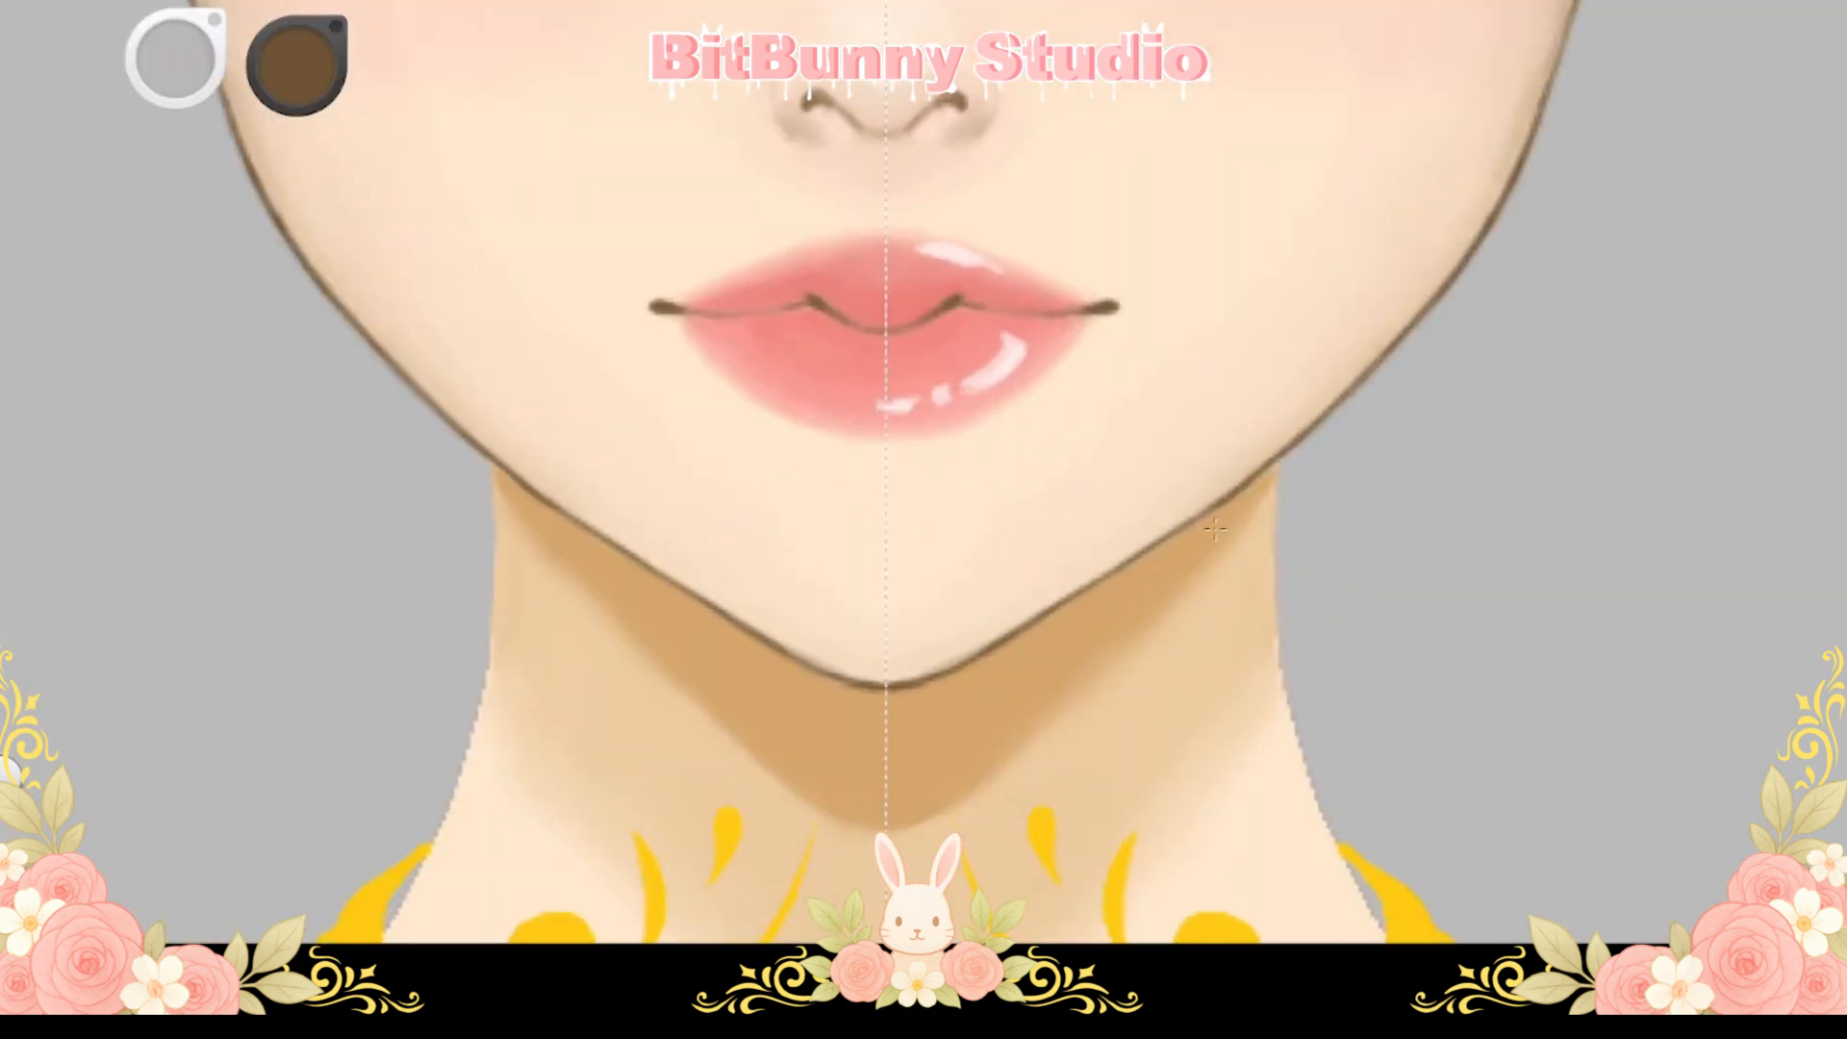
pyautogui.moveTo(508, 476); pyautogui.dragTo(566, 519)
pyautogui.press('space')
pyautogui.moveTo(1028, 517); pyautogui.dragTo(1002, 501)
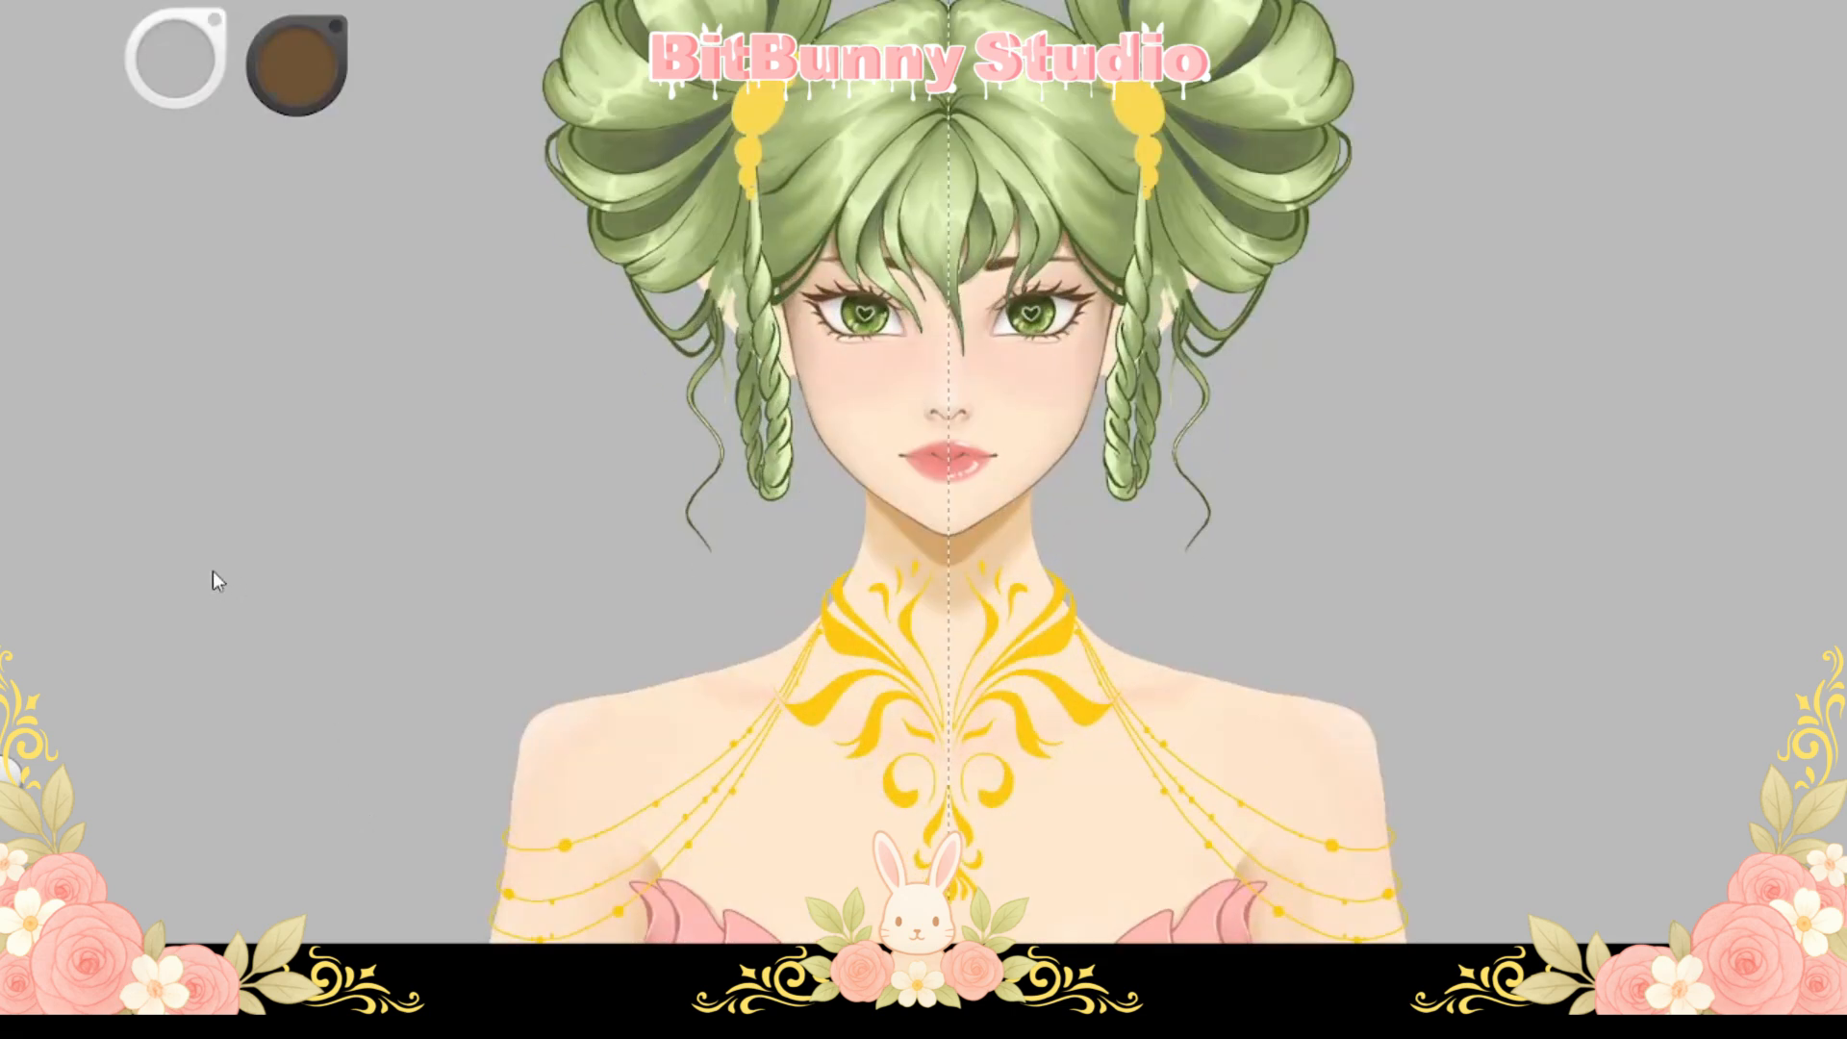
# Outline both sides of the neck in dark brown, starting from under the jaw
pyautogui.press('space')
pyautogui.moveTo(843, 608); pyautogui.dragTo(855, 420)
pyautogui.moveTo(741, 525); pyautogui.dragTo(740, 610)
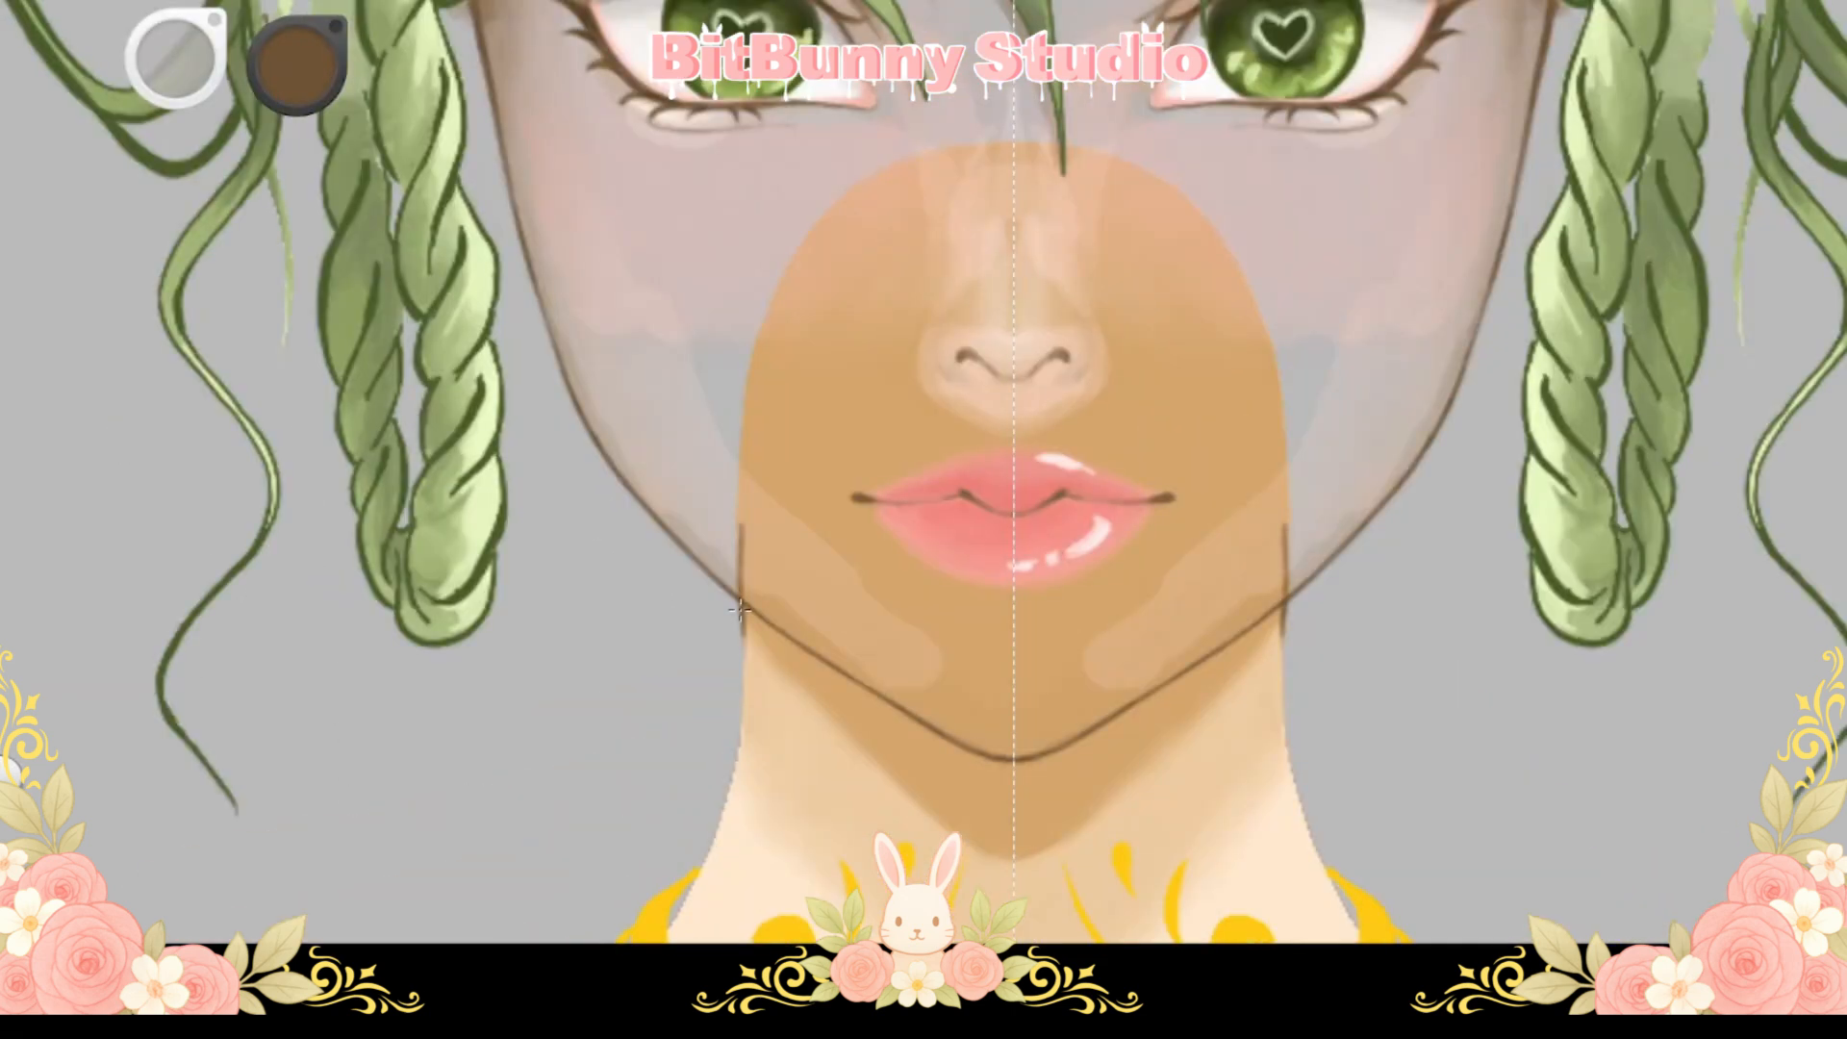
pyautogui.moveTo(742, 492); pyautogui.dragTo(991, 135)
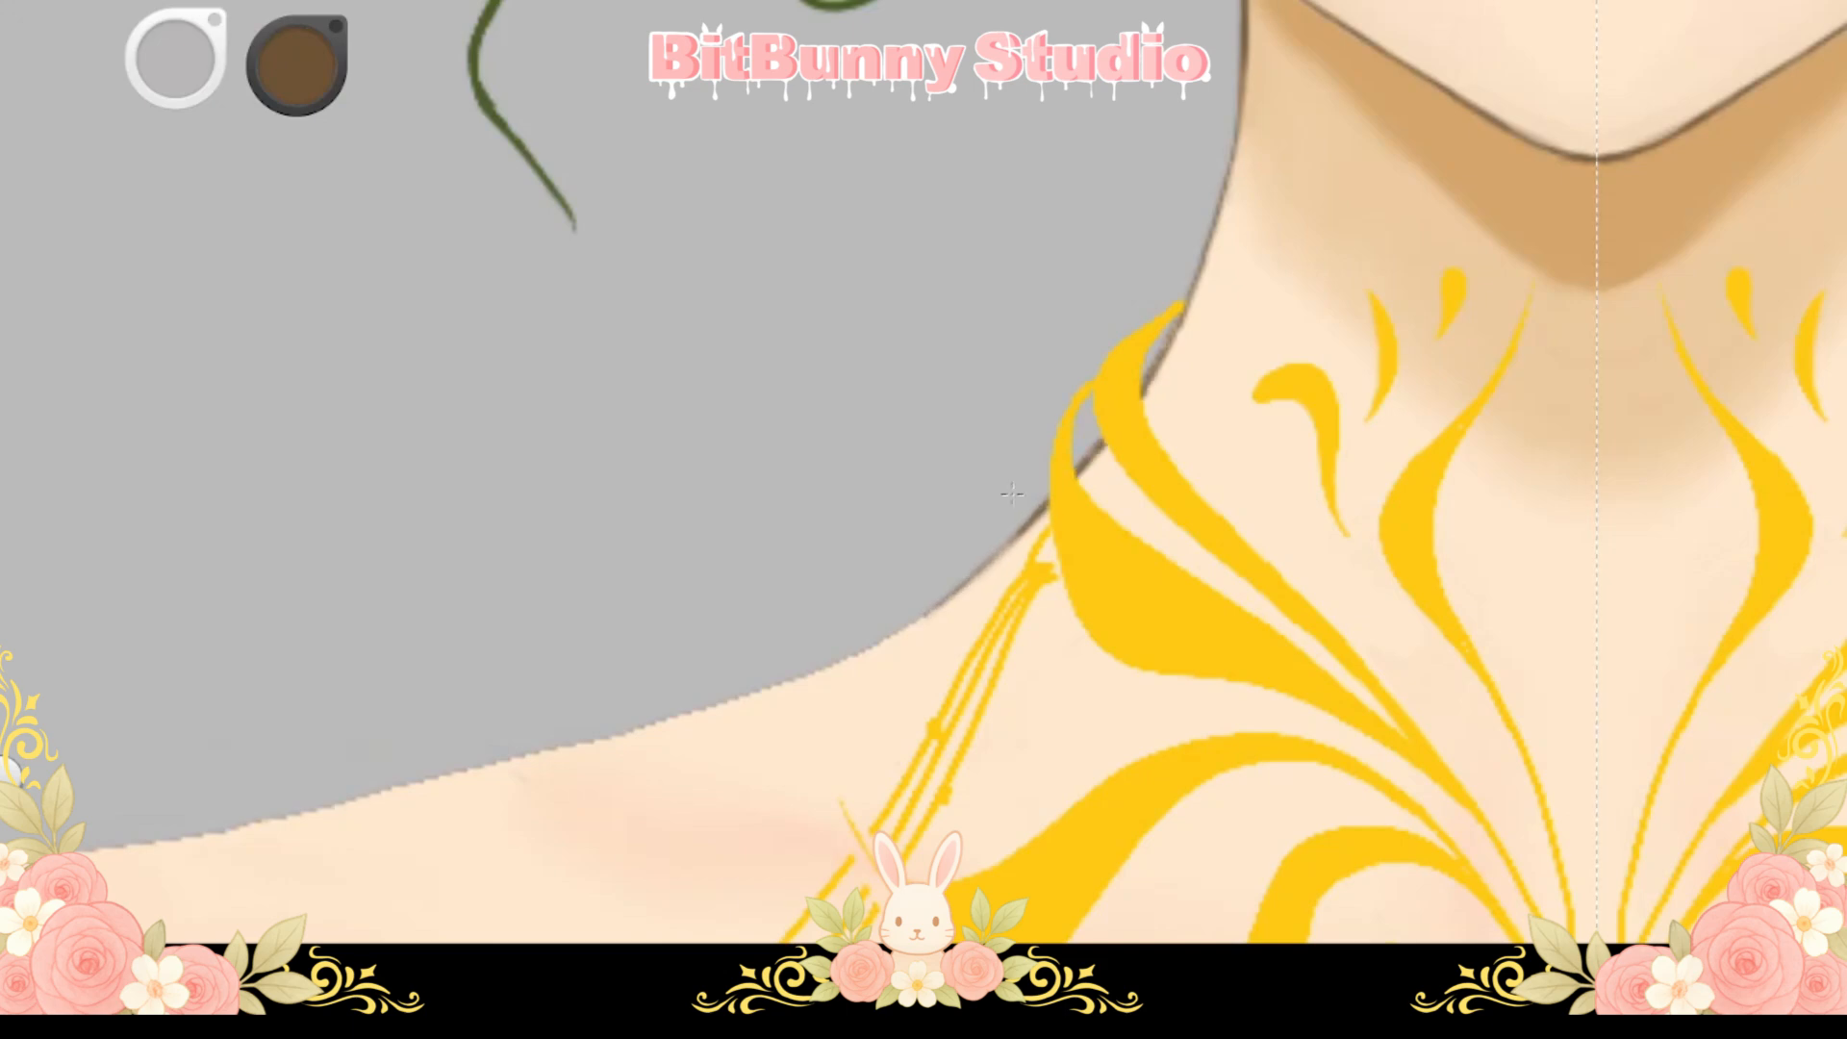
# Extend the brown outline from the base of the neck along the slope of the shoulders
pyautogui.press('space')
pyautogui.moveTo(1011, 519)
pyautogui.mouseDown()
pyautogui.moveTo(994, 573)
pyautogui.moveTo(952, 379)
pyautogui.moveTo(818, 410)
pyautogui.mouseUp()
pyautogui.moveTo(687, 675); pyautogui.dragTo(775, 448)
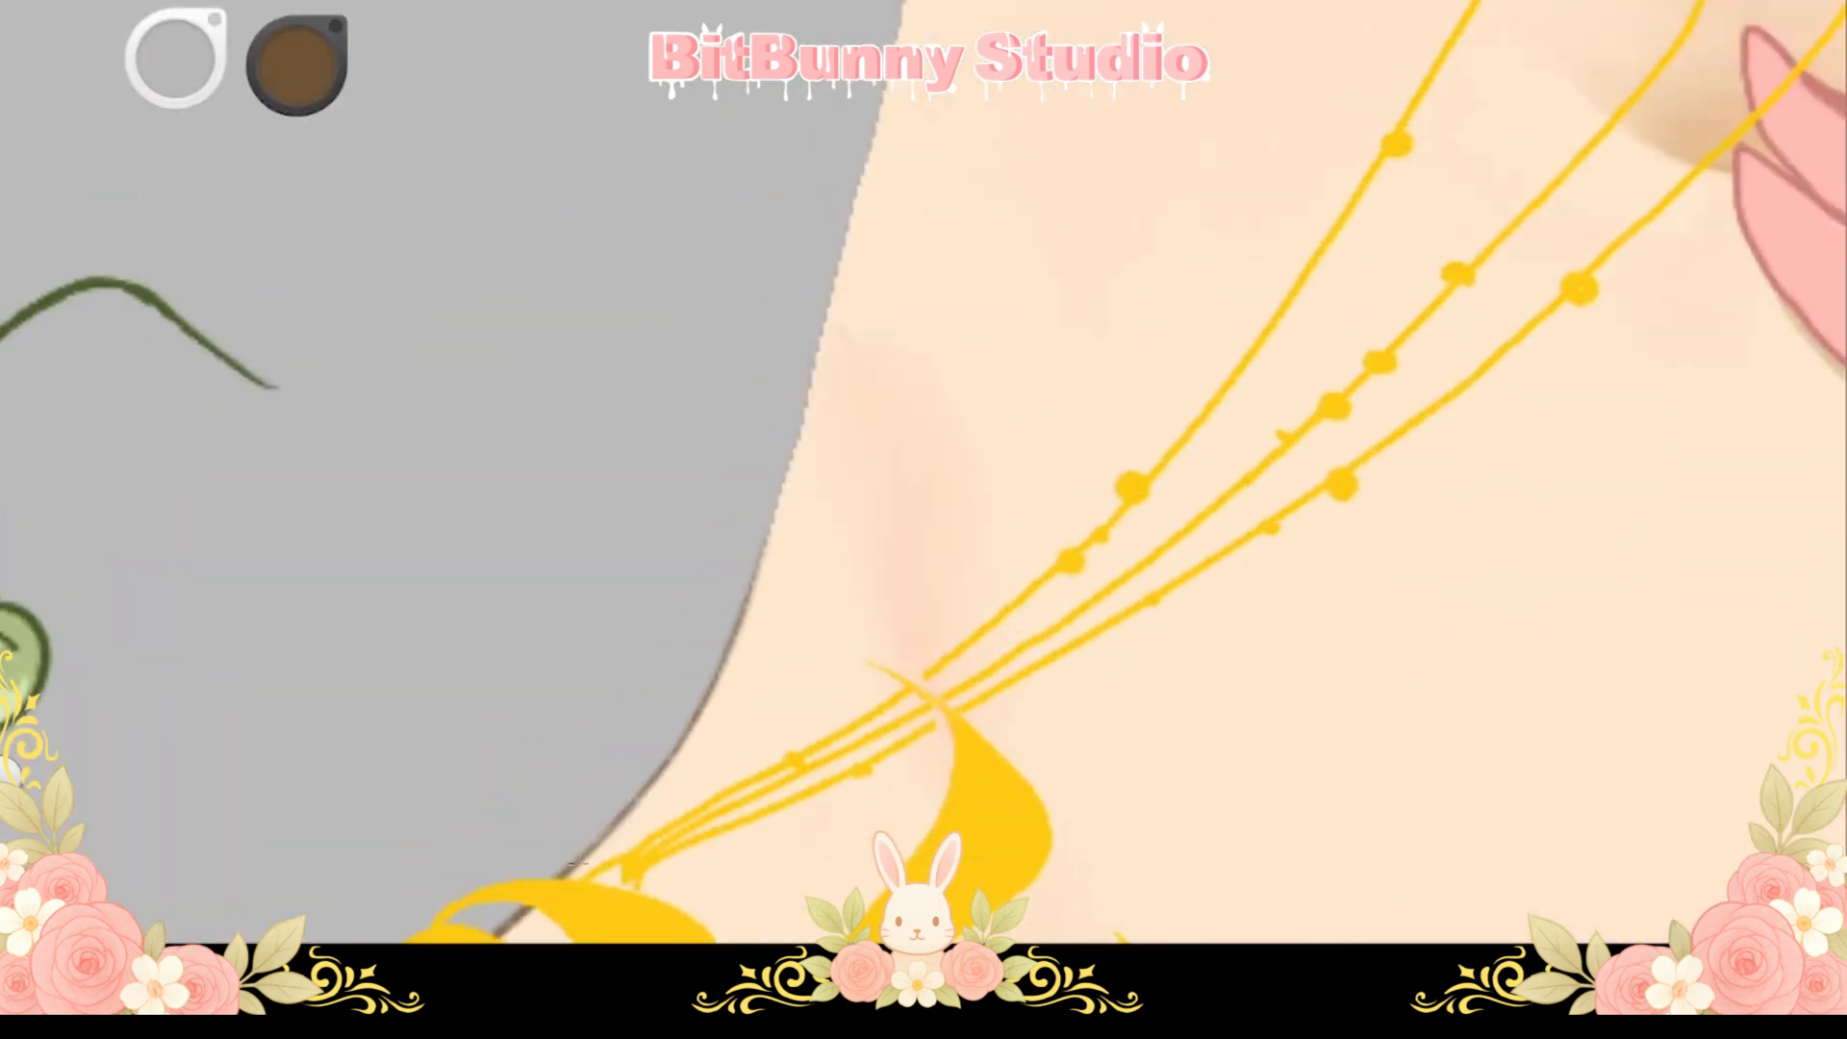
pyautogui.press('space')
pyautogui.moveTo(578, 864); pyautogui.dragTo(757, 746)
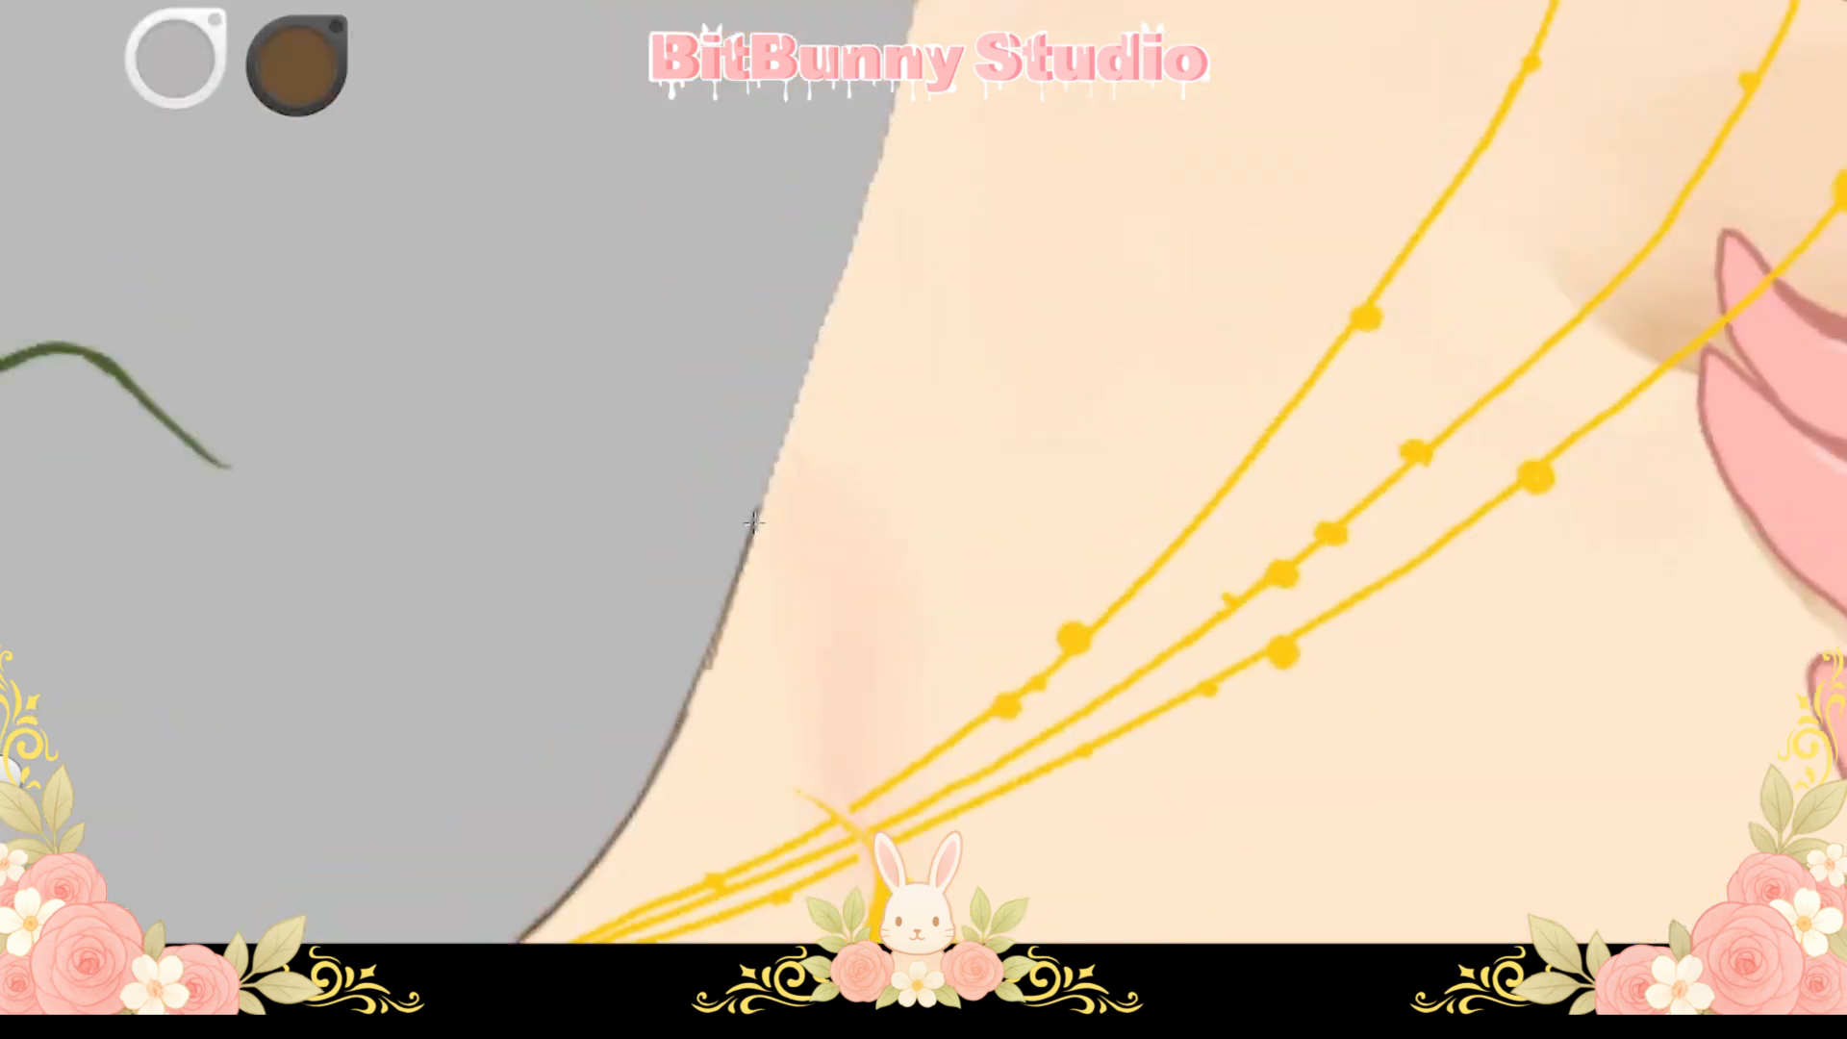
pyautogui.press('space')
pyautogui.moveTo(879, 362)
pyautogui.mouseDown()
pyautogui.moveTo(696, 704)
pyautogui.moveTo(808, 346)
pyautogui.mouseUp()
# Outline the rounded outer corner of the shoulders in dark brown
pyautogui.press('space')
pyautogui.moveTo(907, 495)
pyautogui.mouseDown()
pyautogui.moveTo(1026, 372)
pyautogui.moveTo(808, 355)
pyautogui.mouseUp()
pyautogui.moveTo(583, 723); pyautogui.dragTo(713, 465)
pyautogui.press('space')
pyautogui.moveTo(697, 662); pyautogui.dragTo(624, 657)
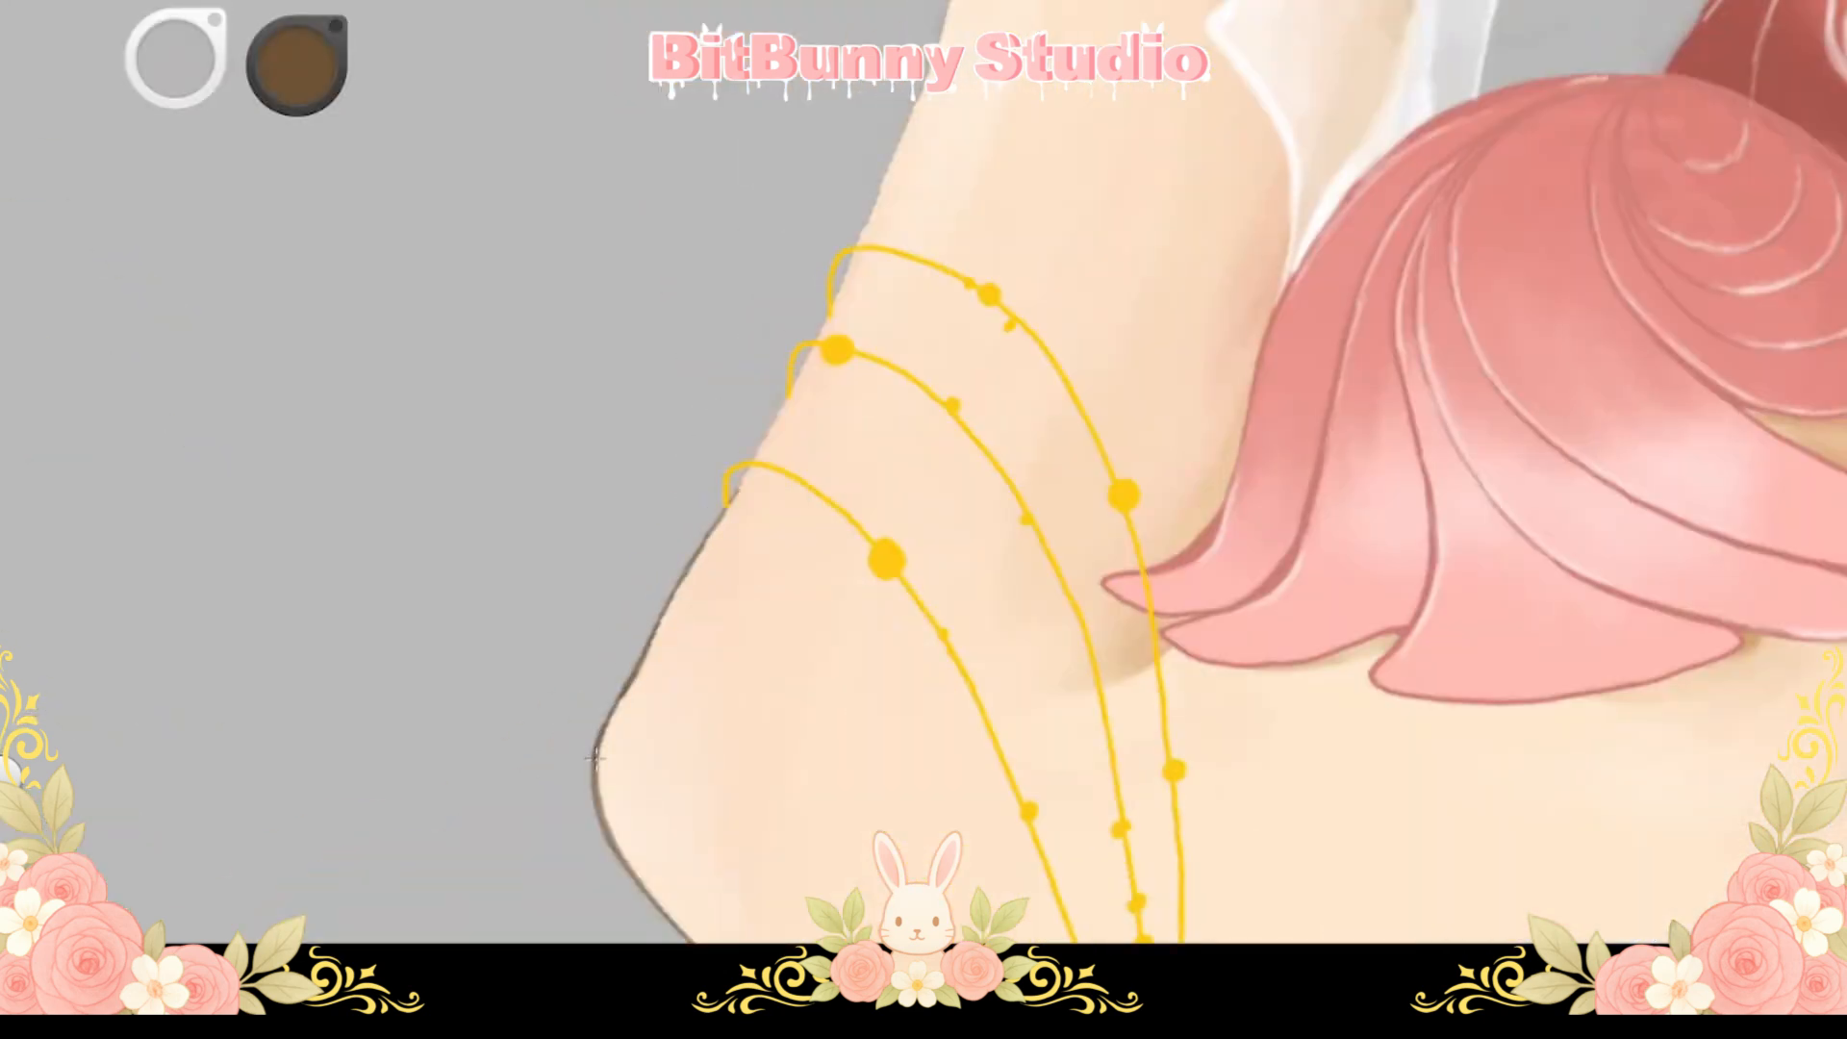
# Outline the outer edge of the upper arm past the gold chains, undoing strokes that miss the edge
pyautogui.press('space')
pyautogui.moveTo(793, 337); pyautogui.dragTo(866, 337)
pyautogui.moveTo(679, 629); pyautogui.dragTo(824, 386)
pyautogui.hotkey('ctrl', 'z')
pyautogui.moveTo(771, 457); pyautogui.dragTo(610, 750)
pyautogui.moveTo(610, 770); pyautogui.dragTo(736, 508)
pyautogui.moveTo(736, 508); pyautogui.dragTo(665, 728)
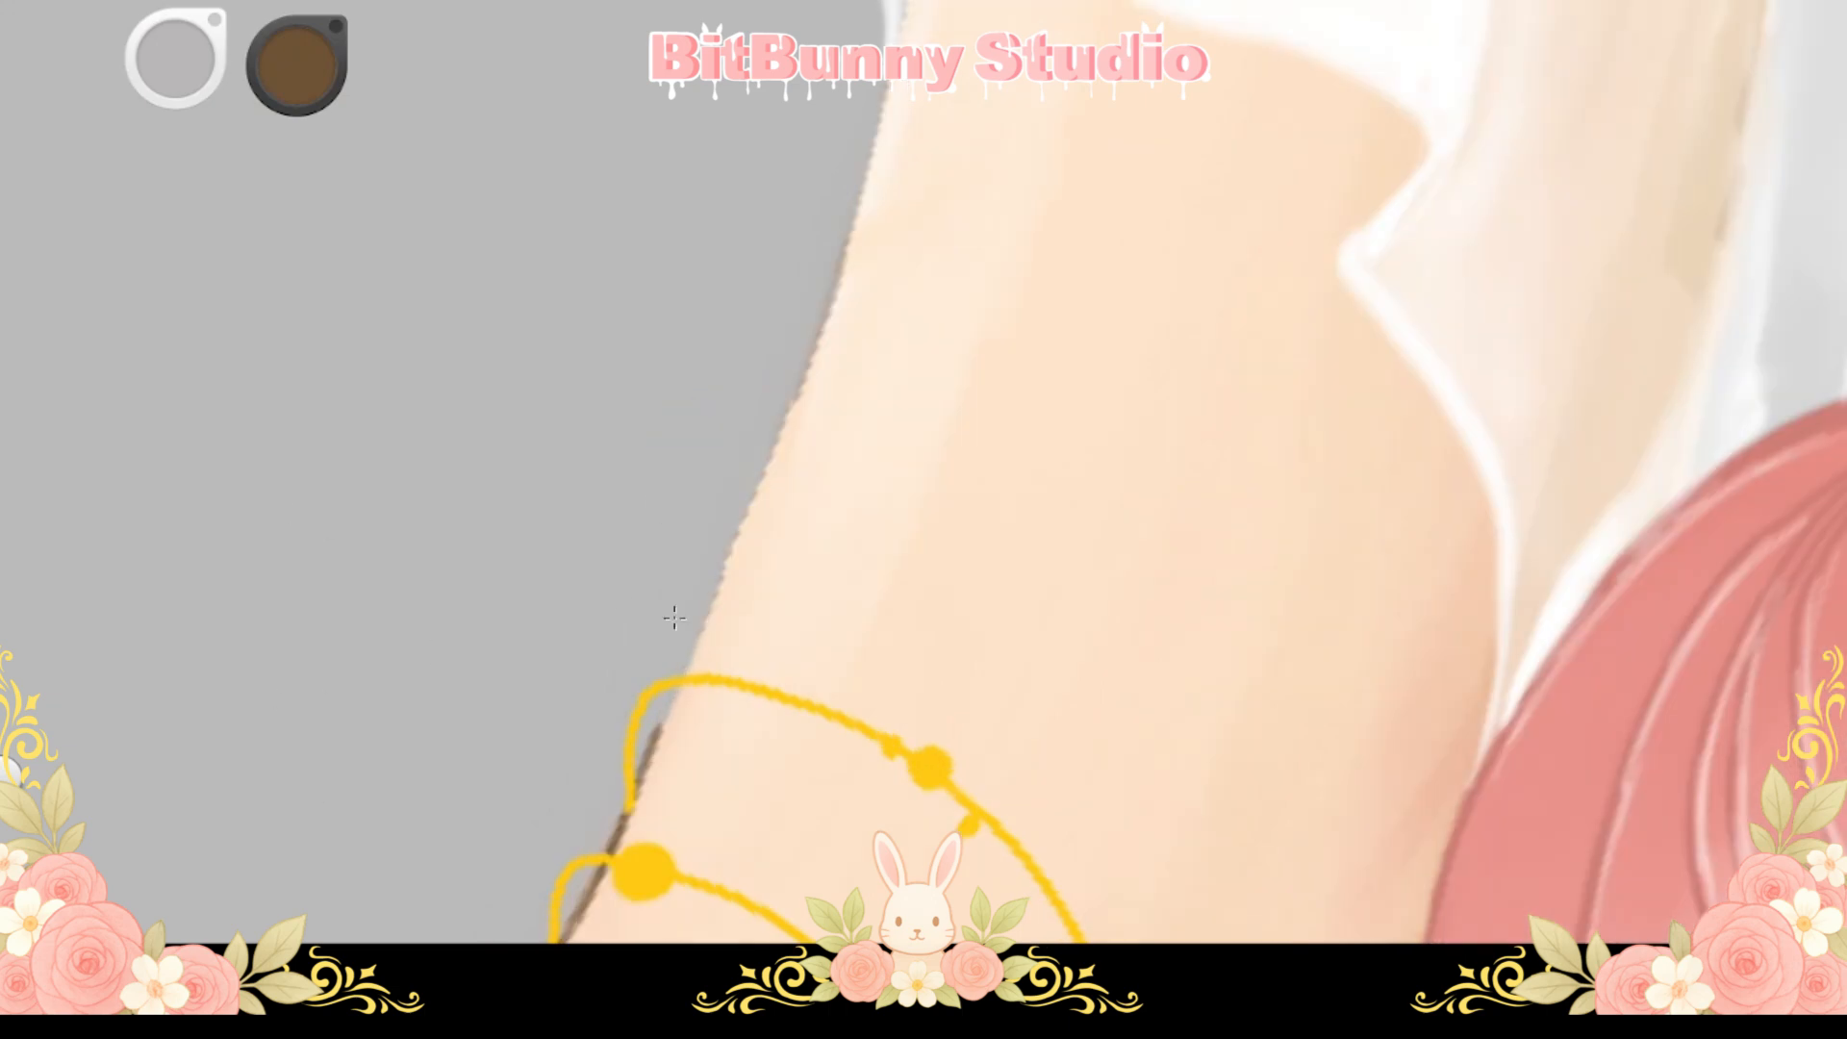
pyautogui.hotkey('ctrl', 'z')
# Continue the brown outline along the outer arm from the gold chains toward the sheer sleeve
pyautogui.press('space')
pyautogui.moveTo(882, 315)
pyautogui.mouseDown()
pyautogui.moveTo(825, 433)
pyautogui.moveTo(833, 387)
pyautogui.moveTo(776, 552)
pyautogui.mouseUp()
pyautogui.moveTo(850, 194); pyautogui.dragTo(719, 588)
pyautogui.moveTo(654, 626)
pyautogui.mouseDown()
pyautogui.moveTo(704, 435)
pyautogui.moveTo(548, 770)
pyautogui.mouseUp()
pyautogui.press('space')
pyautogui.moveTo(691, 423); pyautogui.dragTo(602, 712)
pyautogui.moveTo(642, 583); pyautogui.dragTo(602, 709)
pyautogui.moveTo(769, 317); pyautogui.dragTo(584, 689)
pyautogui.moveTo(655, 515); pyautogui.dragTo(632, 578)
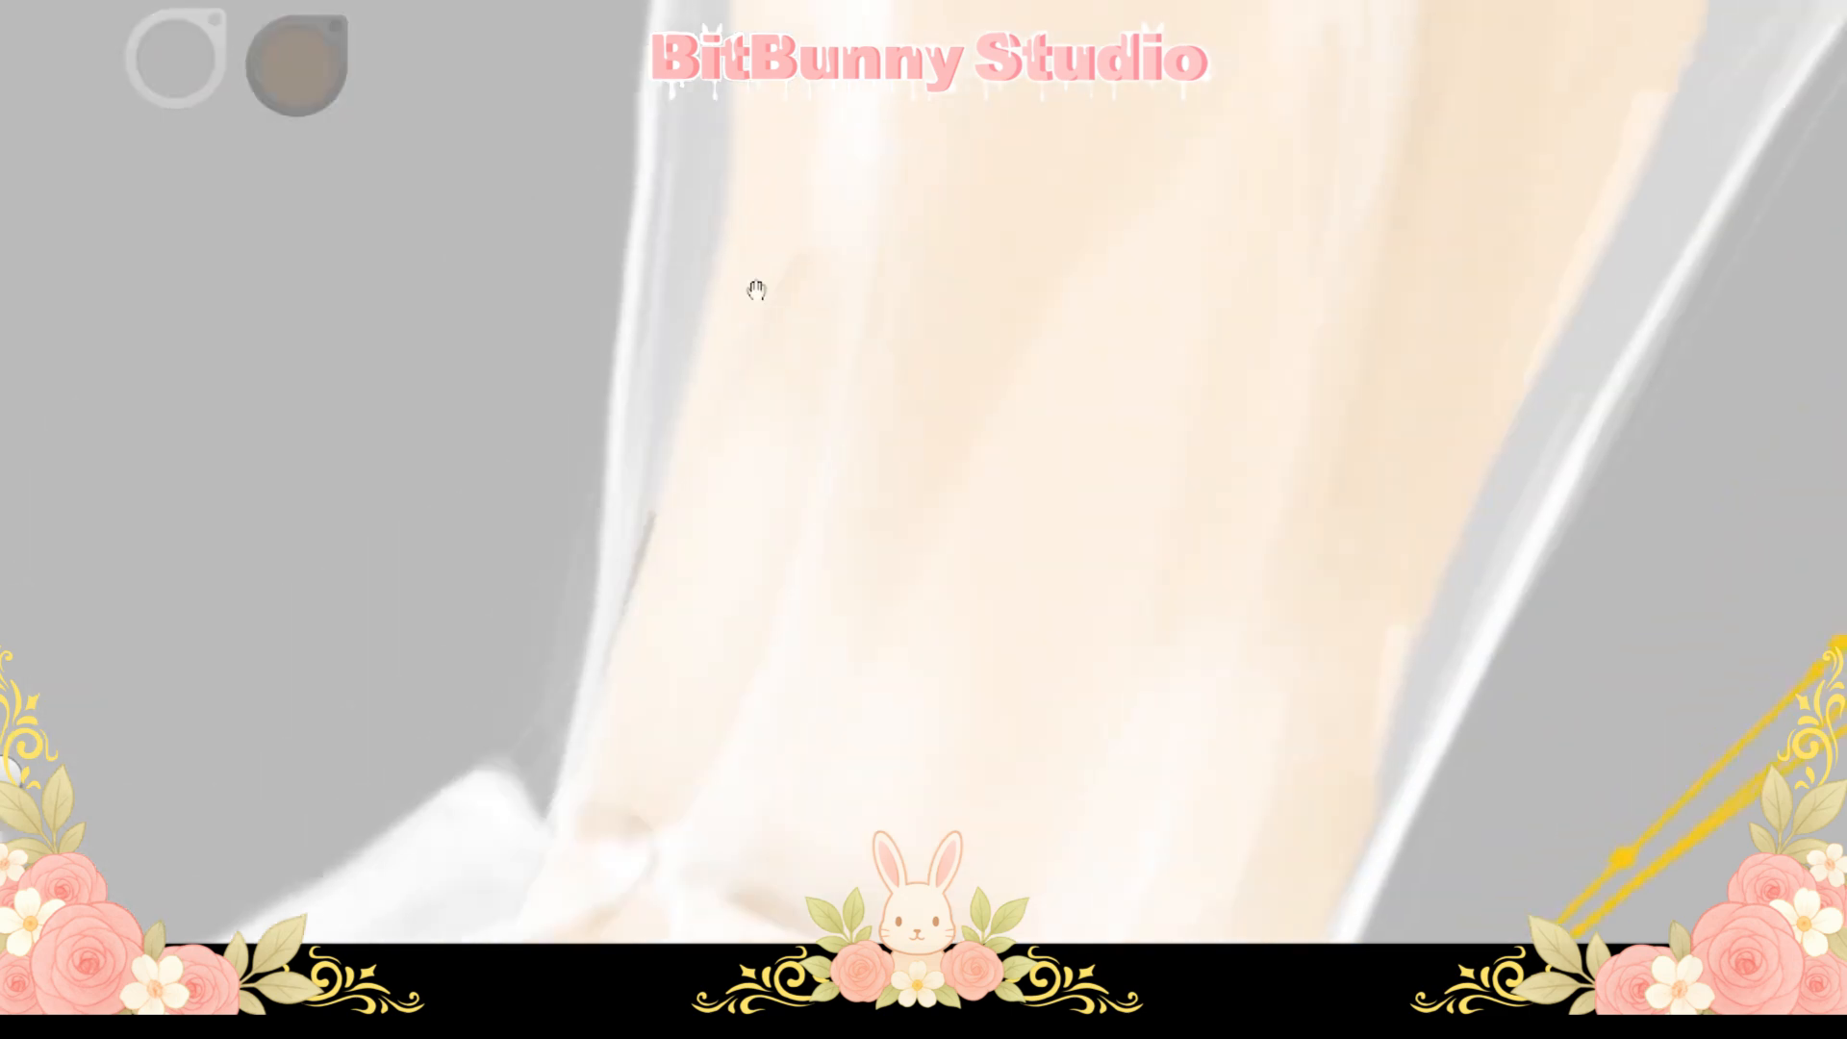
# Outline the edge of the arm beneath the sheer white sleeve in dark brown
pyautogui.moveTo(755, 288); pyautogui.dragTo(620, 563)
pyautogui.moveTo(701, 530)
pyautogui.mouseDown()
pyautogui.moveTo(681, 524)
pyautogui.moveTo(732, 523)
pyautogui.mouseUp()
pyautogui.moveTo(527, 652); pyautogui.dragTo(522, 740)
pyautogui.moveTo(608, 245); pyautogui.dragTo(574, 528)
pyautogui.moveTo(575, 523)
pyautogui.mouseDown()
pyautogui.moveTo(661, 322)
pyautogui.moveTo(555, 538)
pyautogui.moveTo(590, 450)
pyautogui.mouseUp()
pyautogui.moveTo(602, 385); pyautogui.dragTo(489, 687)
pyautogui.moveTo(542, 548); pyautogui.dragTo(648, 314)
pyautogui.moveTo(692, 128); pyautogui.dragTo(524, 556)
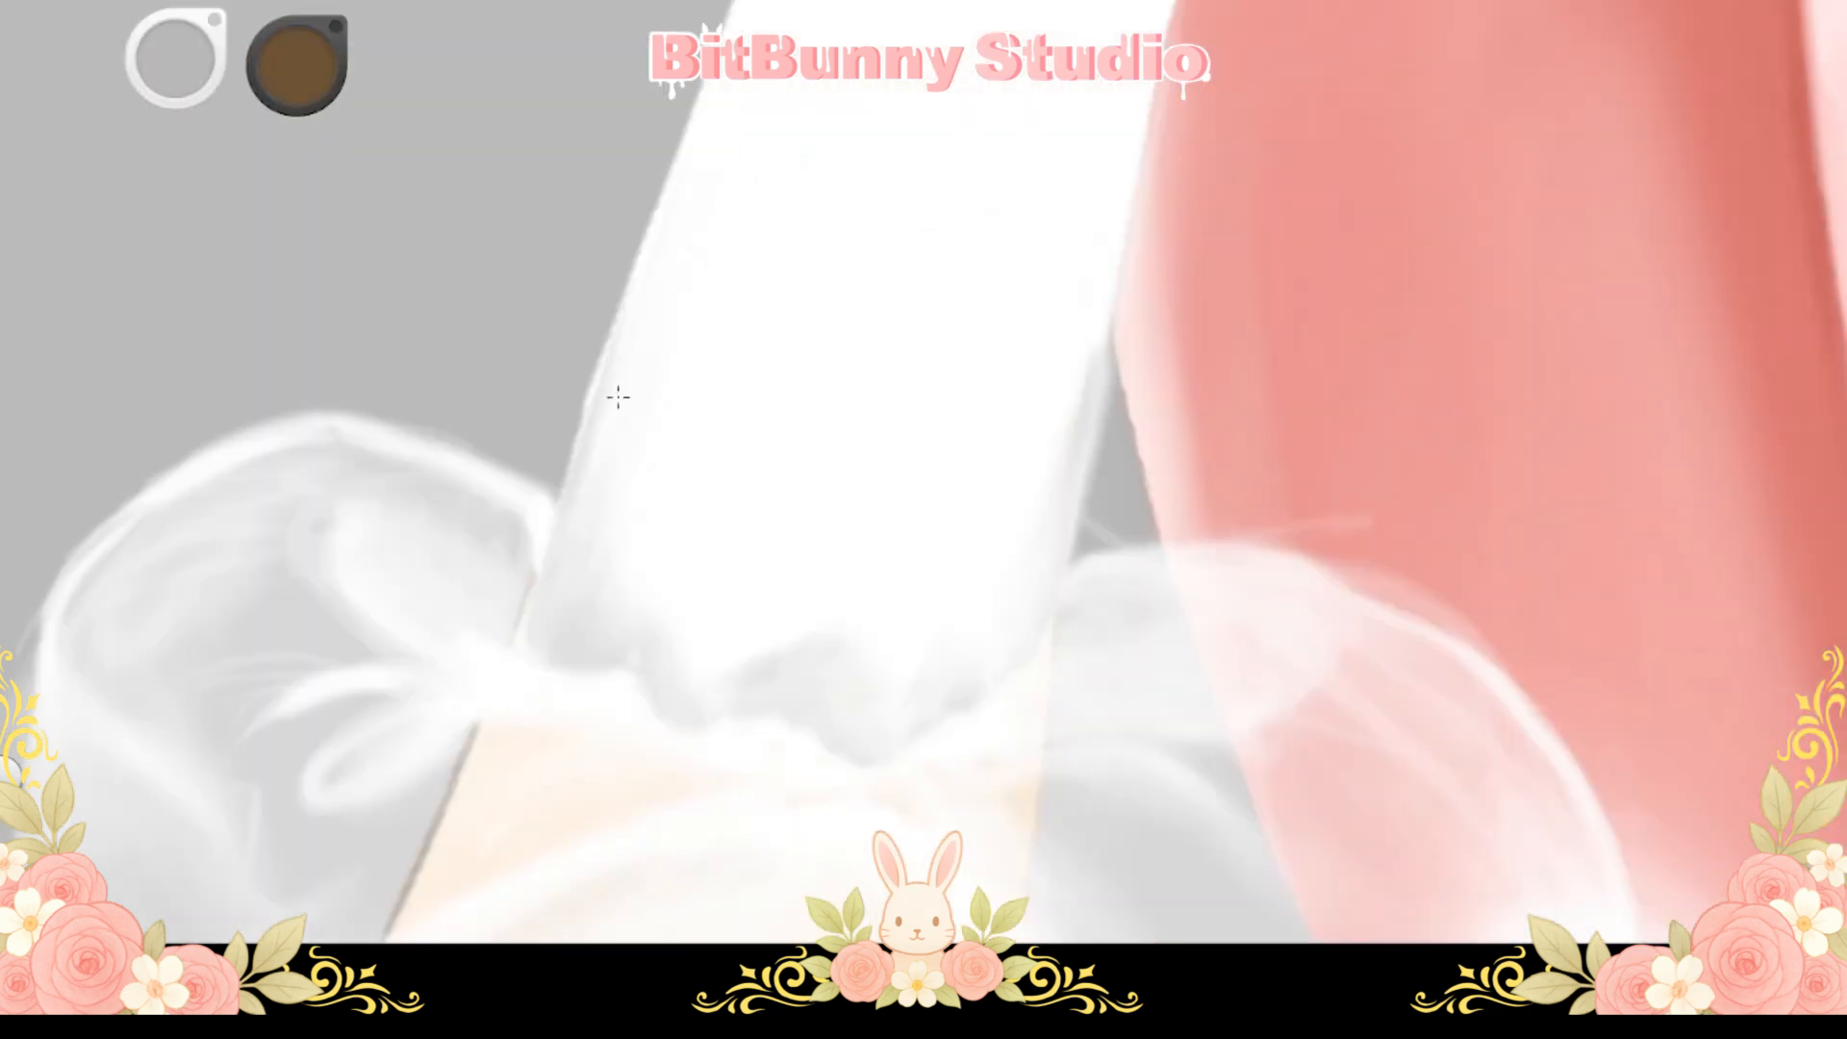
# Finish the brown outline on both edges of the forearm down to the white ruffled cuff
pyautogui.moveTo(617, 397); pyautogui.dragTo(501, 866)
pyautogui.moveTo(731, 866); pyautogui.dragTo(713, 308)
pyautogui.moveTo(713, 398); pyautogui.dragTo(696, 540)
pyautogui.moveTo(680, 646); pyautogui.dragTo(679, 103)
pyautogui.moveTo(677, 376); pyautogui.dragTo(644, 791)
pyautogui.hotkey('ctrl', 'z')
pyautogui.moveTo(643, 651); pyautogui.dragTo(588, 733)
pyautogui.press('space')
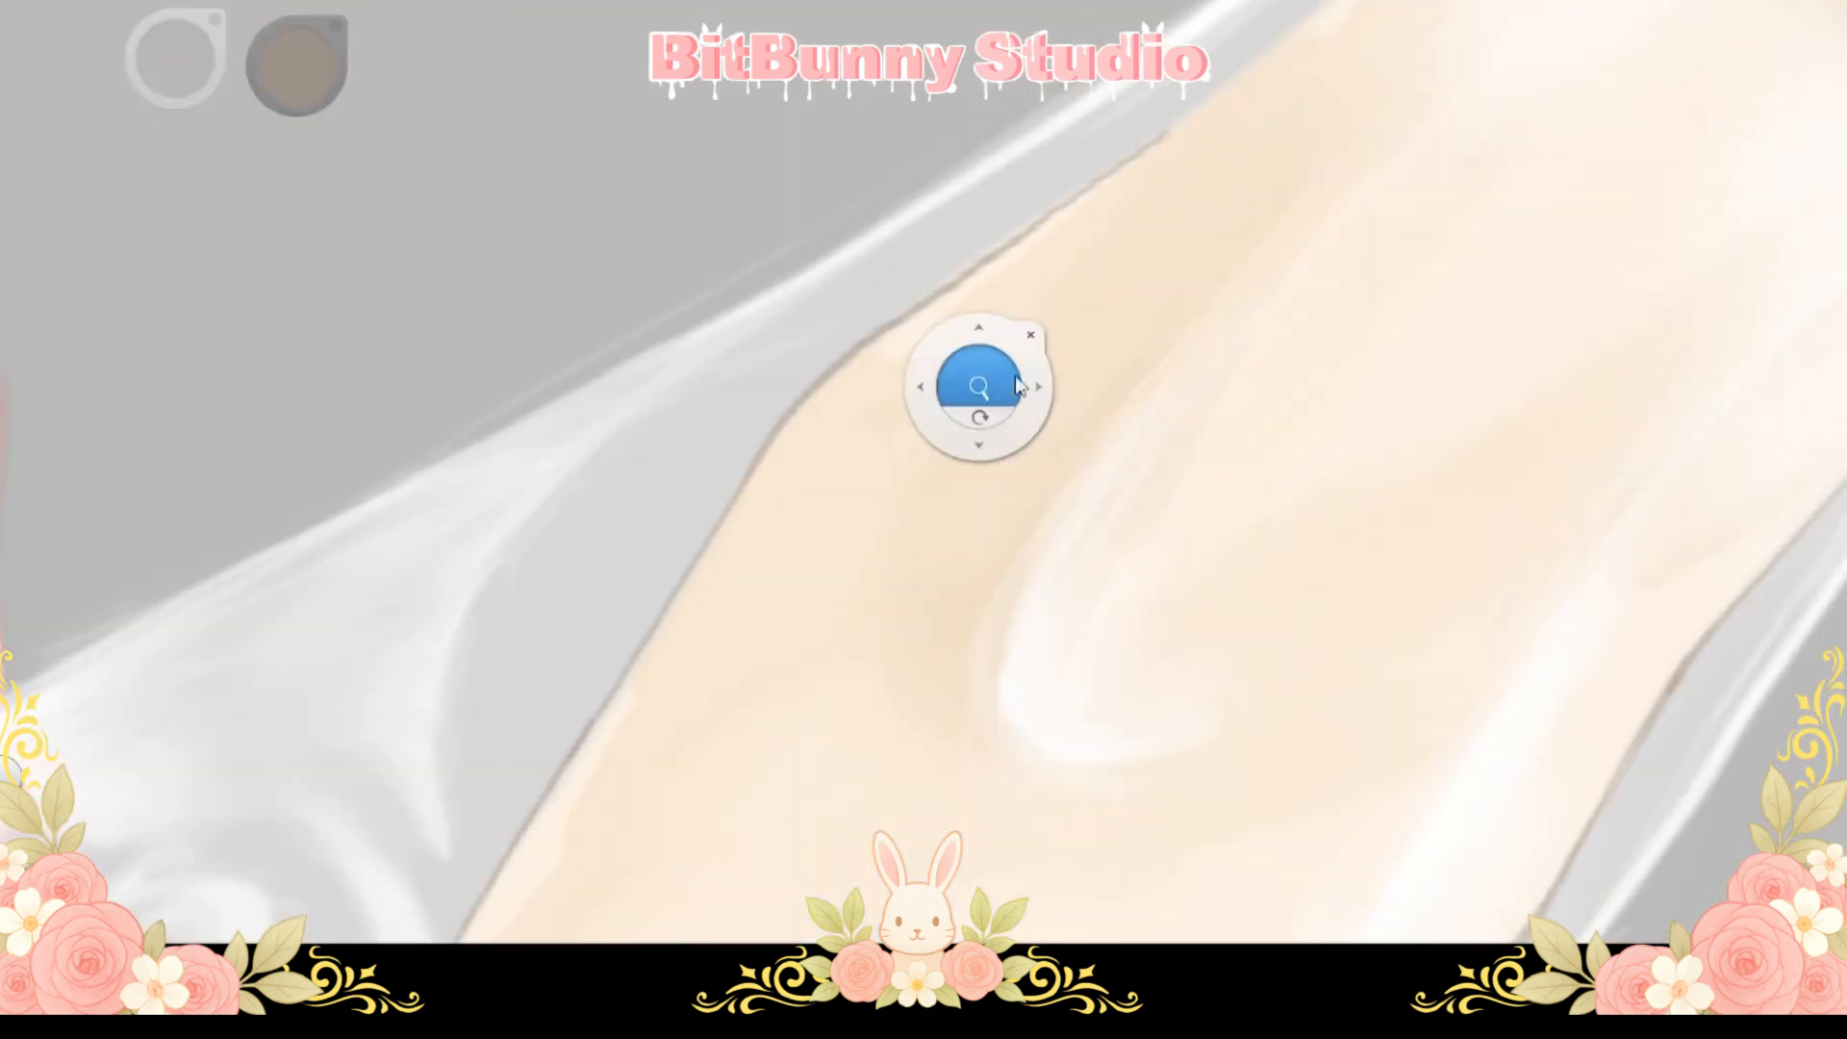
pyautogui.moveTo(980, 388); pyautogui.dragTo(897, 375)
pyautogui.moveTo(814, 500)
pyautogui.mouseDown()
pyautogui.moveTo(887, 373)
pyautogui.moveTo(990, 577)
pyautogui.moveTo(779, 491)
pyautogui.moveTo(818, 418)
pyautogui.mouseUp()
# Retouch and smooth the brown outline over the shoulder and down the upper arm
pyautogui.press('space')
pyautogui.press('space')
pyautogui.moveTo(792, 402); pyautogui.dragTo(857, 611)
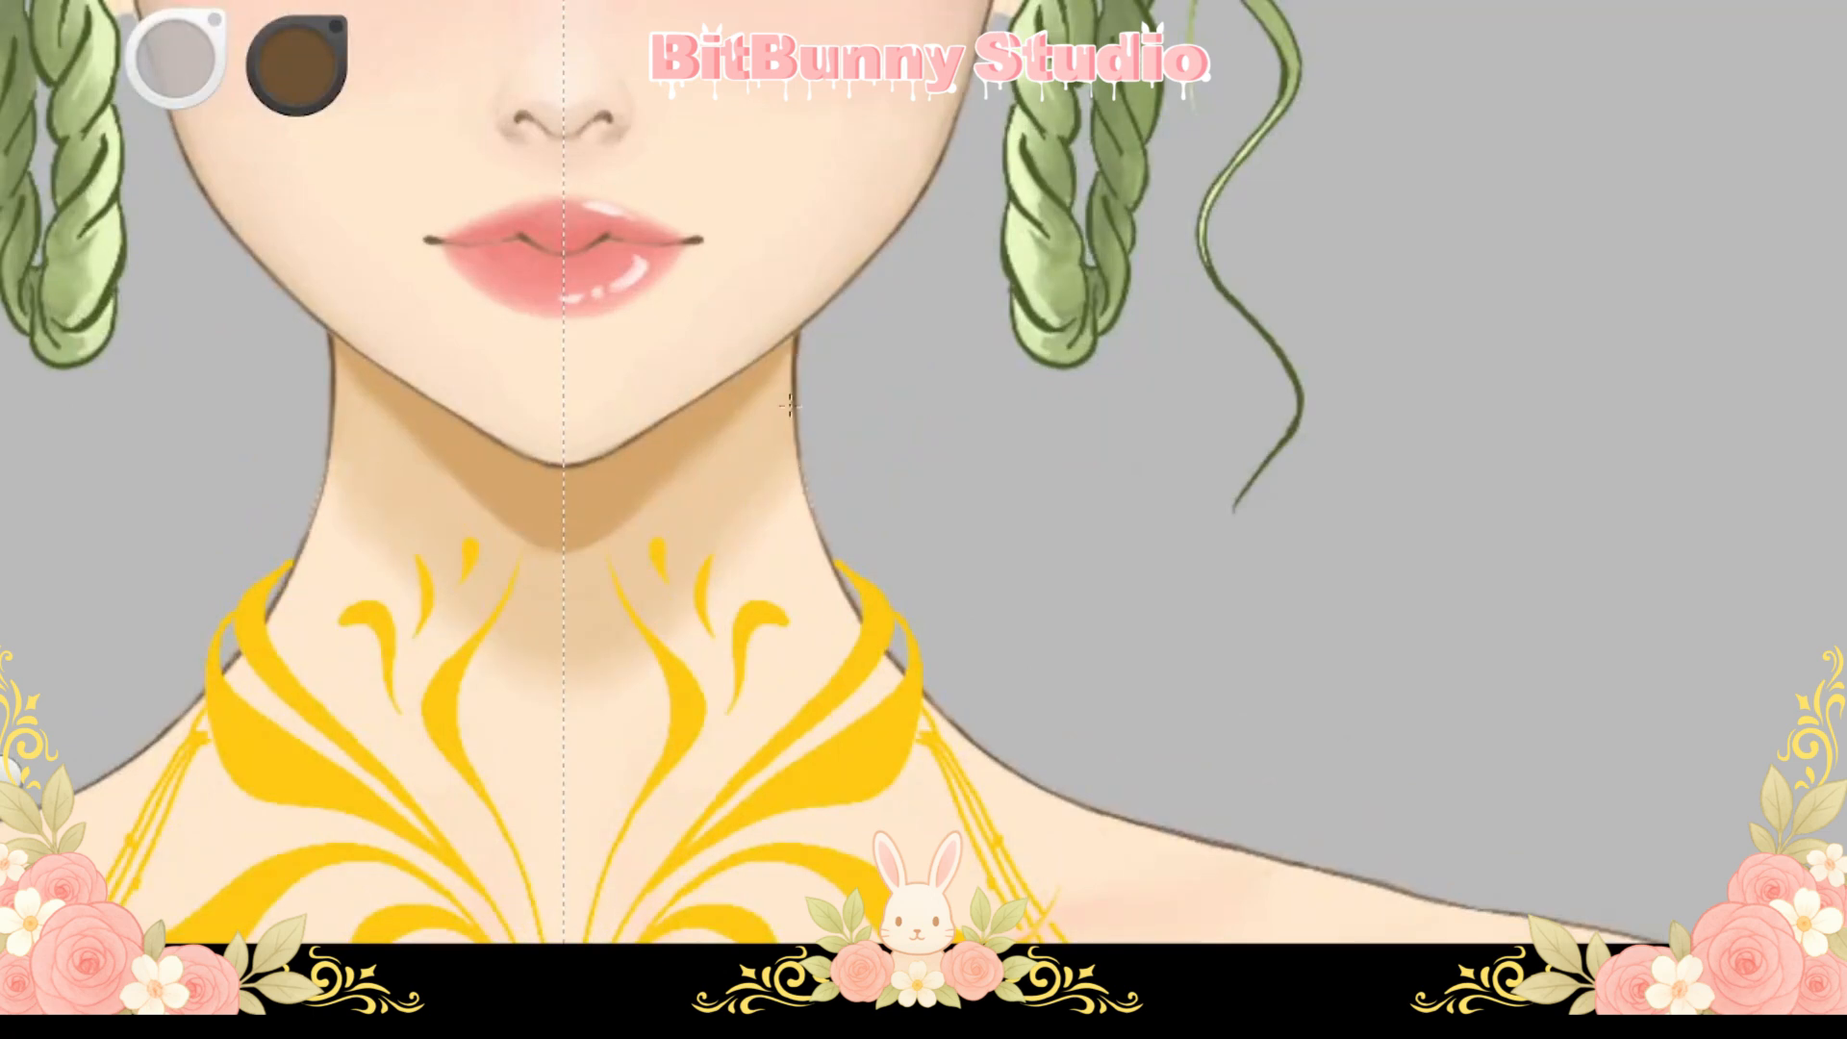
pyautogui.press('space')
pyautogui.moveTo(834, 529); pyautogui.dragTo(923, 563)
pyautogui.press('space')
pyautogui.moveTo(578, 303); pyautogui.dragTo(467, 445)
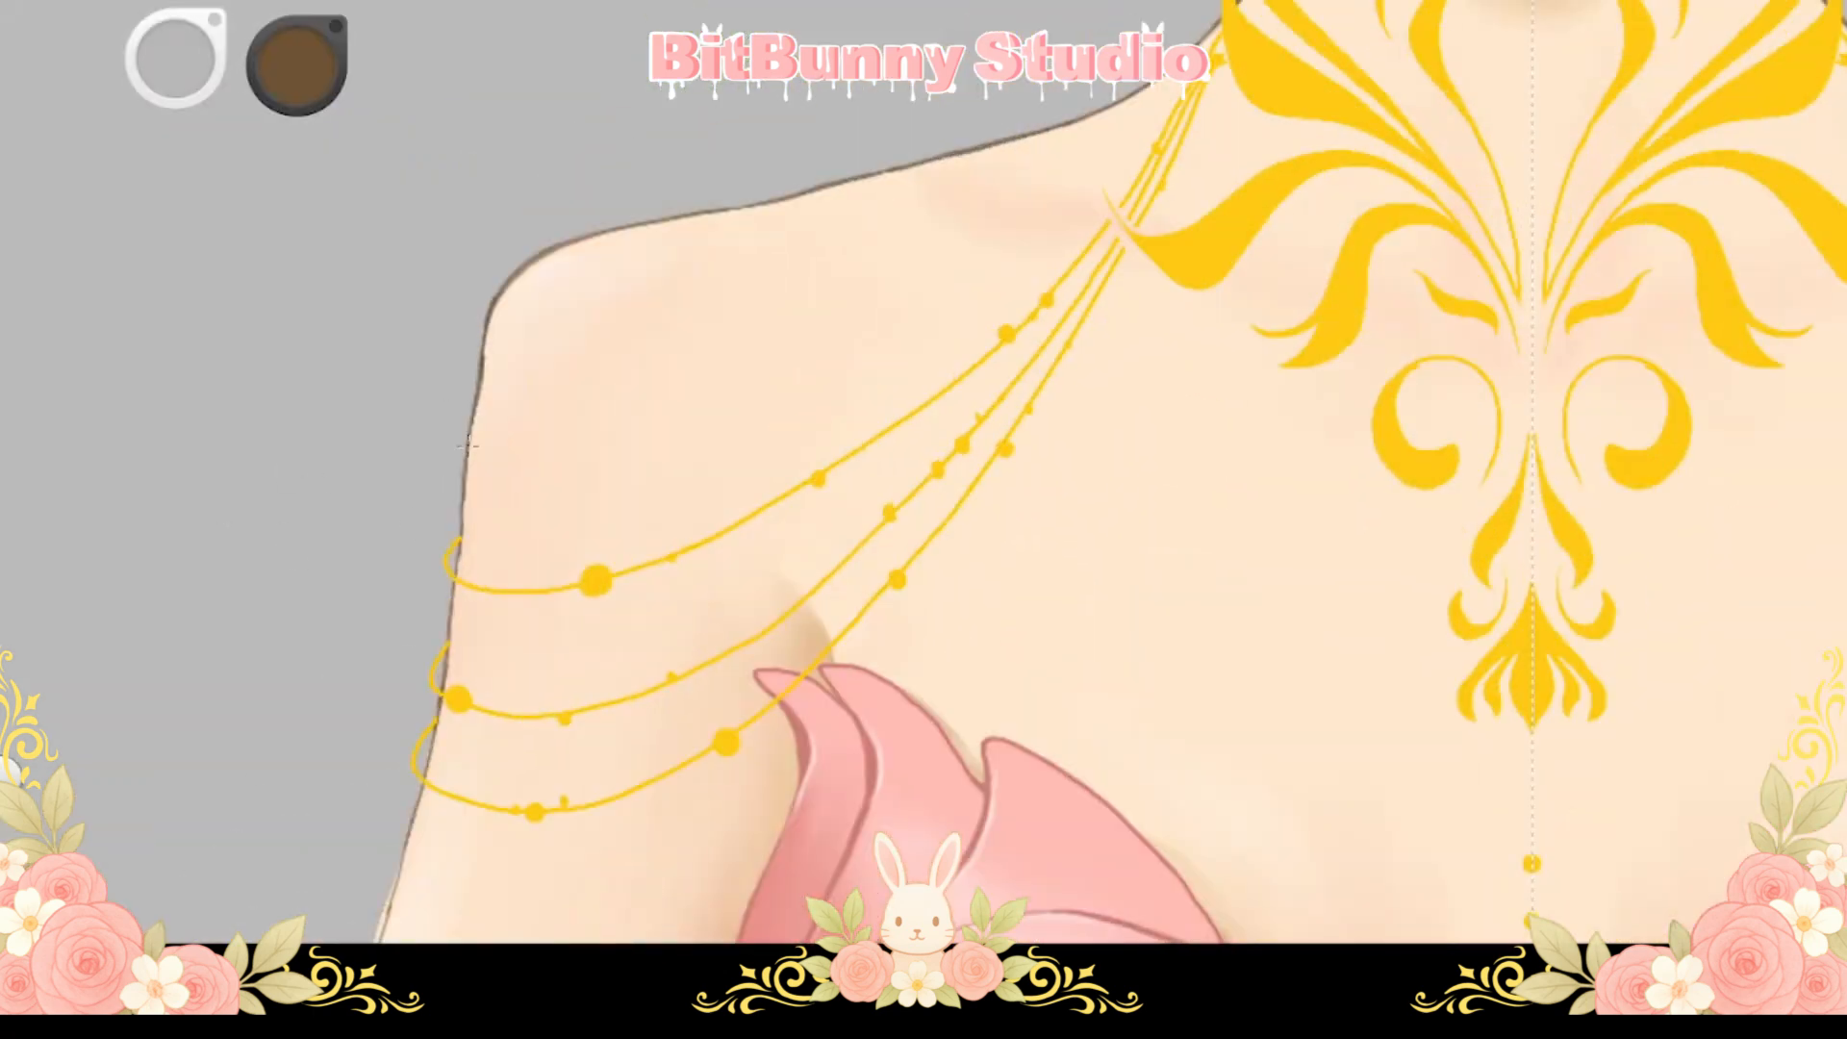
pyautogui.moveTo(296, 66); pyautogui.dragTo(302, 141)
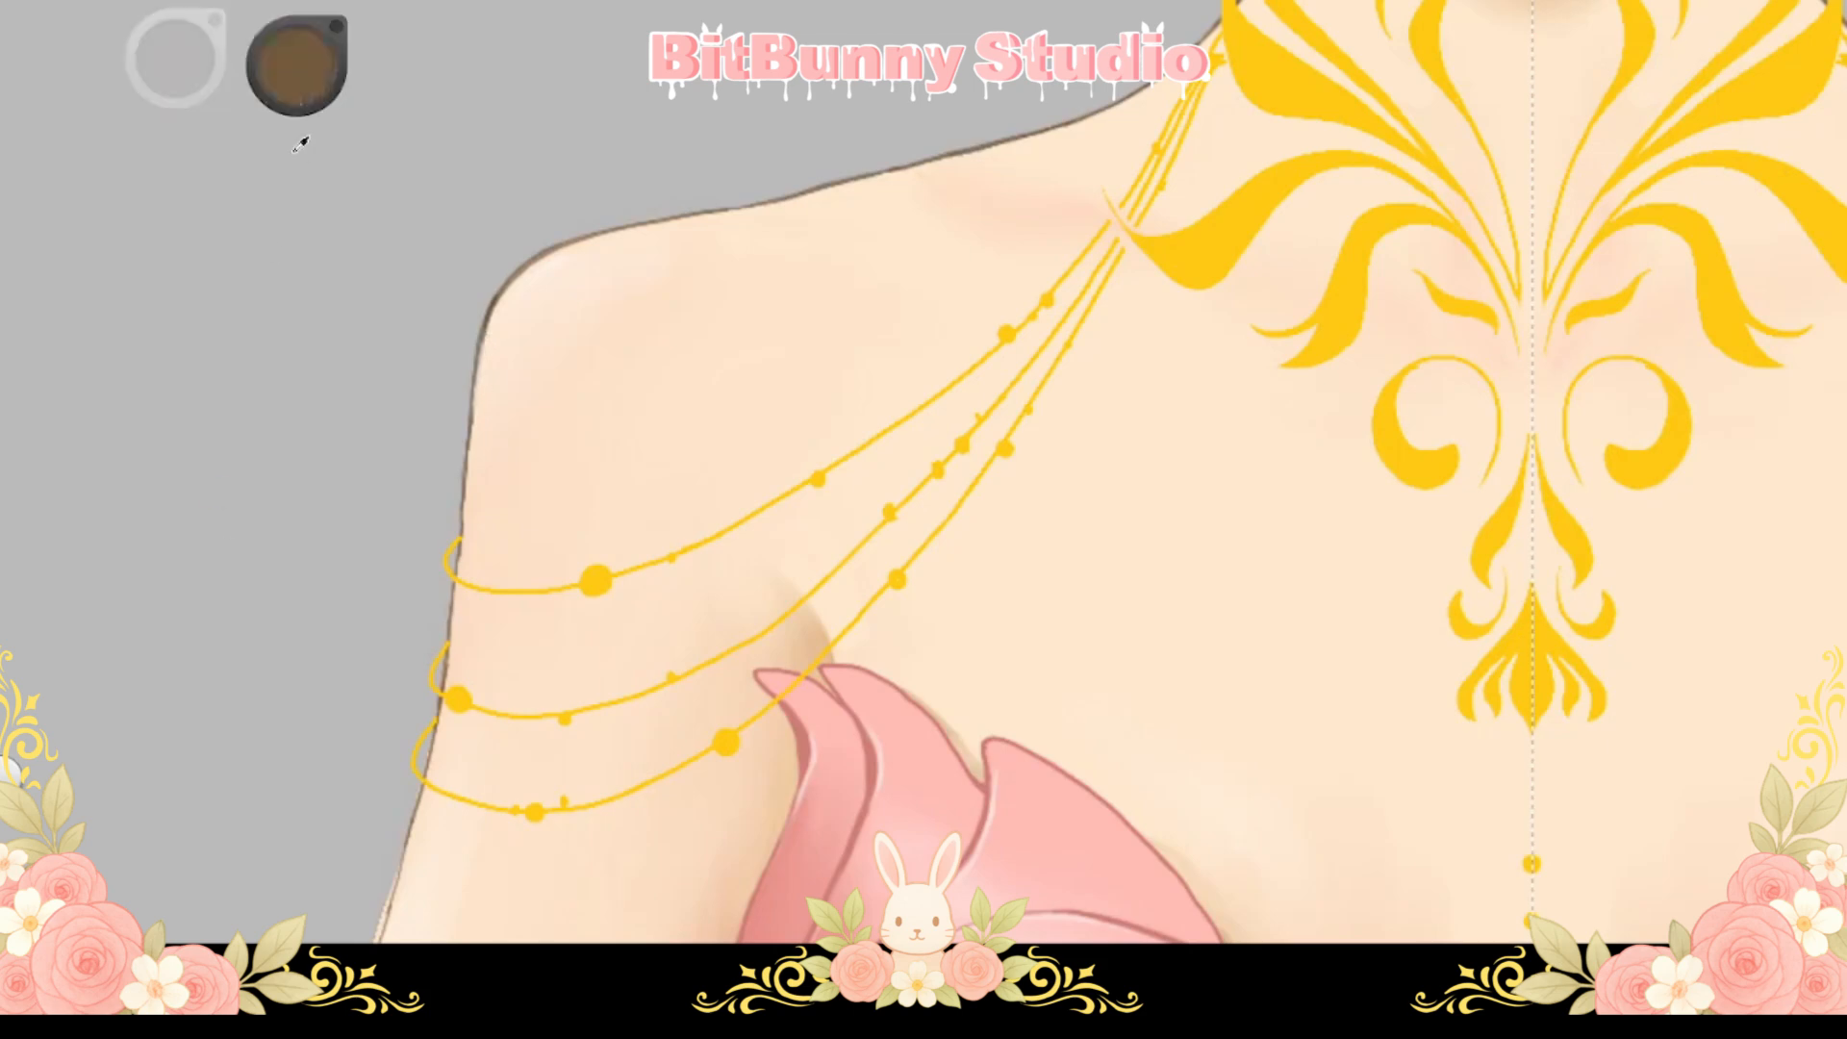
pyautogui.moveTo(480, 371); pyautogui.dragTo(467, 446)
pyautogui.press('space')
pyautogui.moveTo(466, 445)
pyautogui.mouseDown()
pyautogui.moveTo(718, 407)
pyautogui.moveTo(773, 574)
pyautogui.mouseUp()
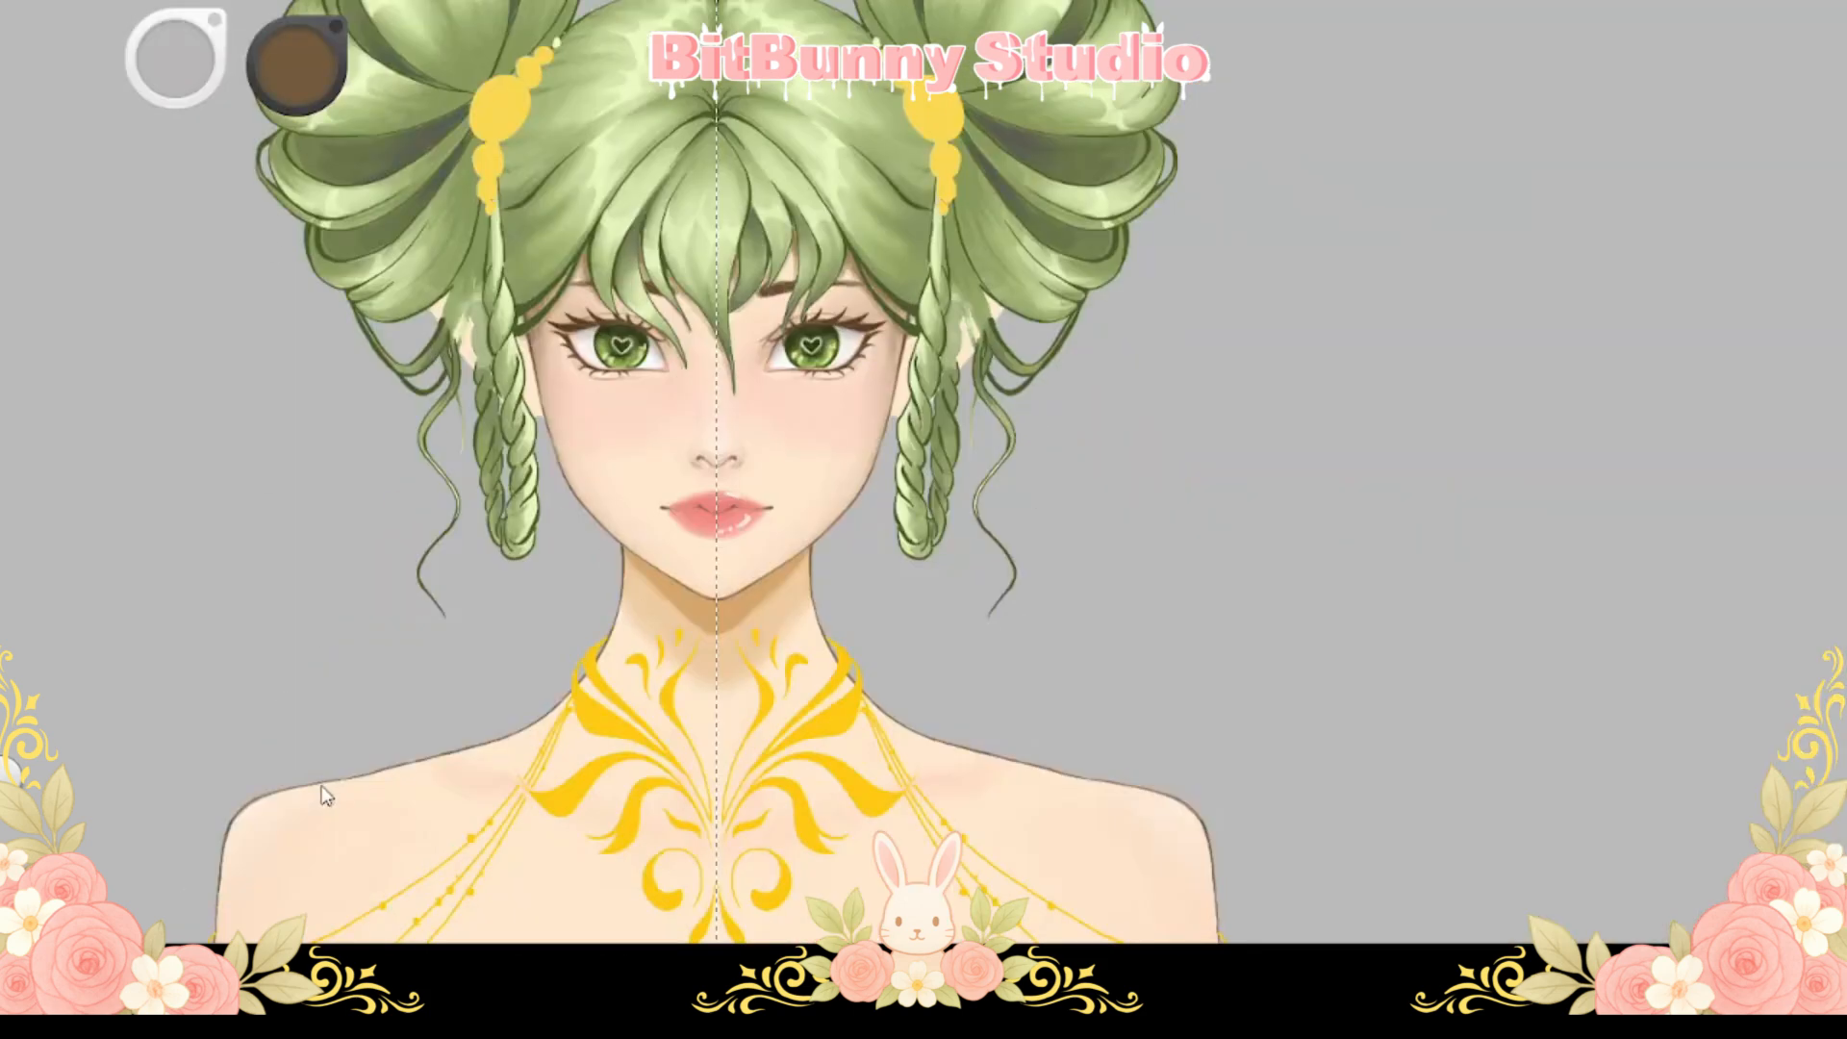
# Examine the finished outlines of the face, neck and shoulders at different zoom levels
pyautogui.press('space')
pyautogui.moveTo(681, 390); pyautogui.dragTo(409, 627)
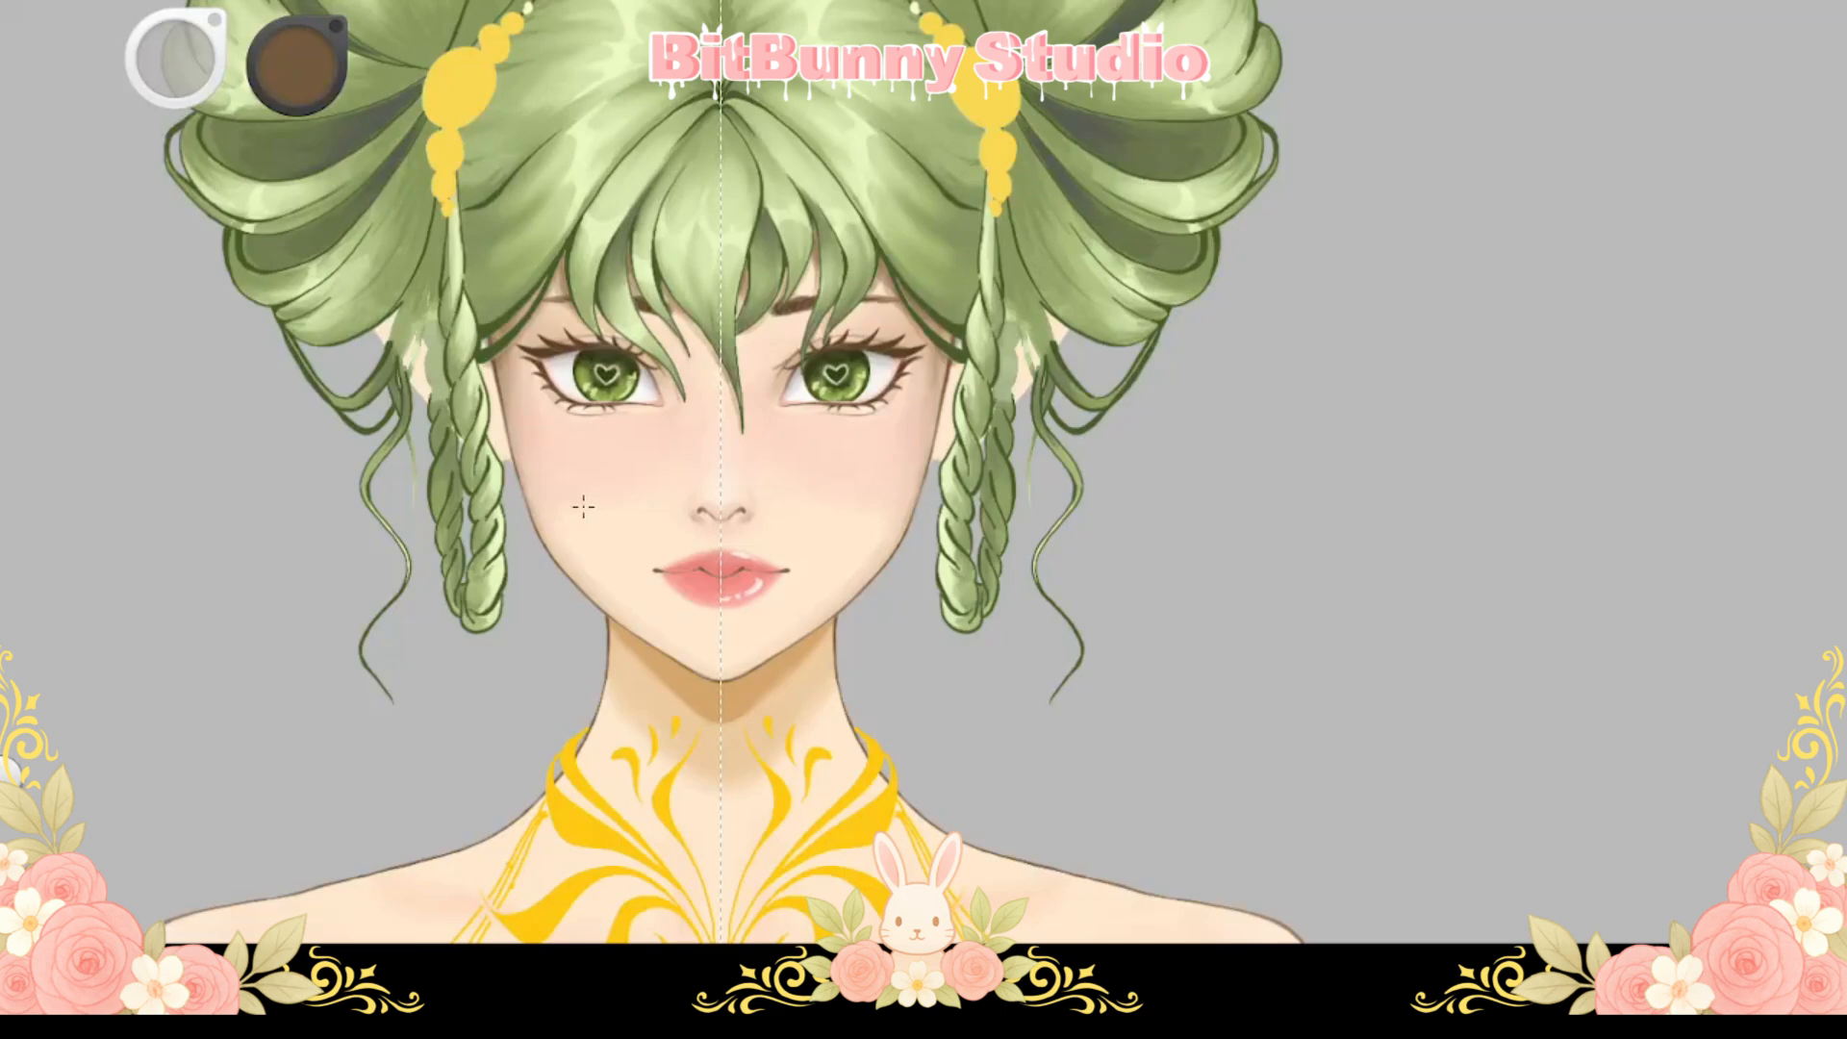
pyautogui.press('space')
pyautogui.moveTo(837, 610); pyautogui.dragTo(1173, 606)
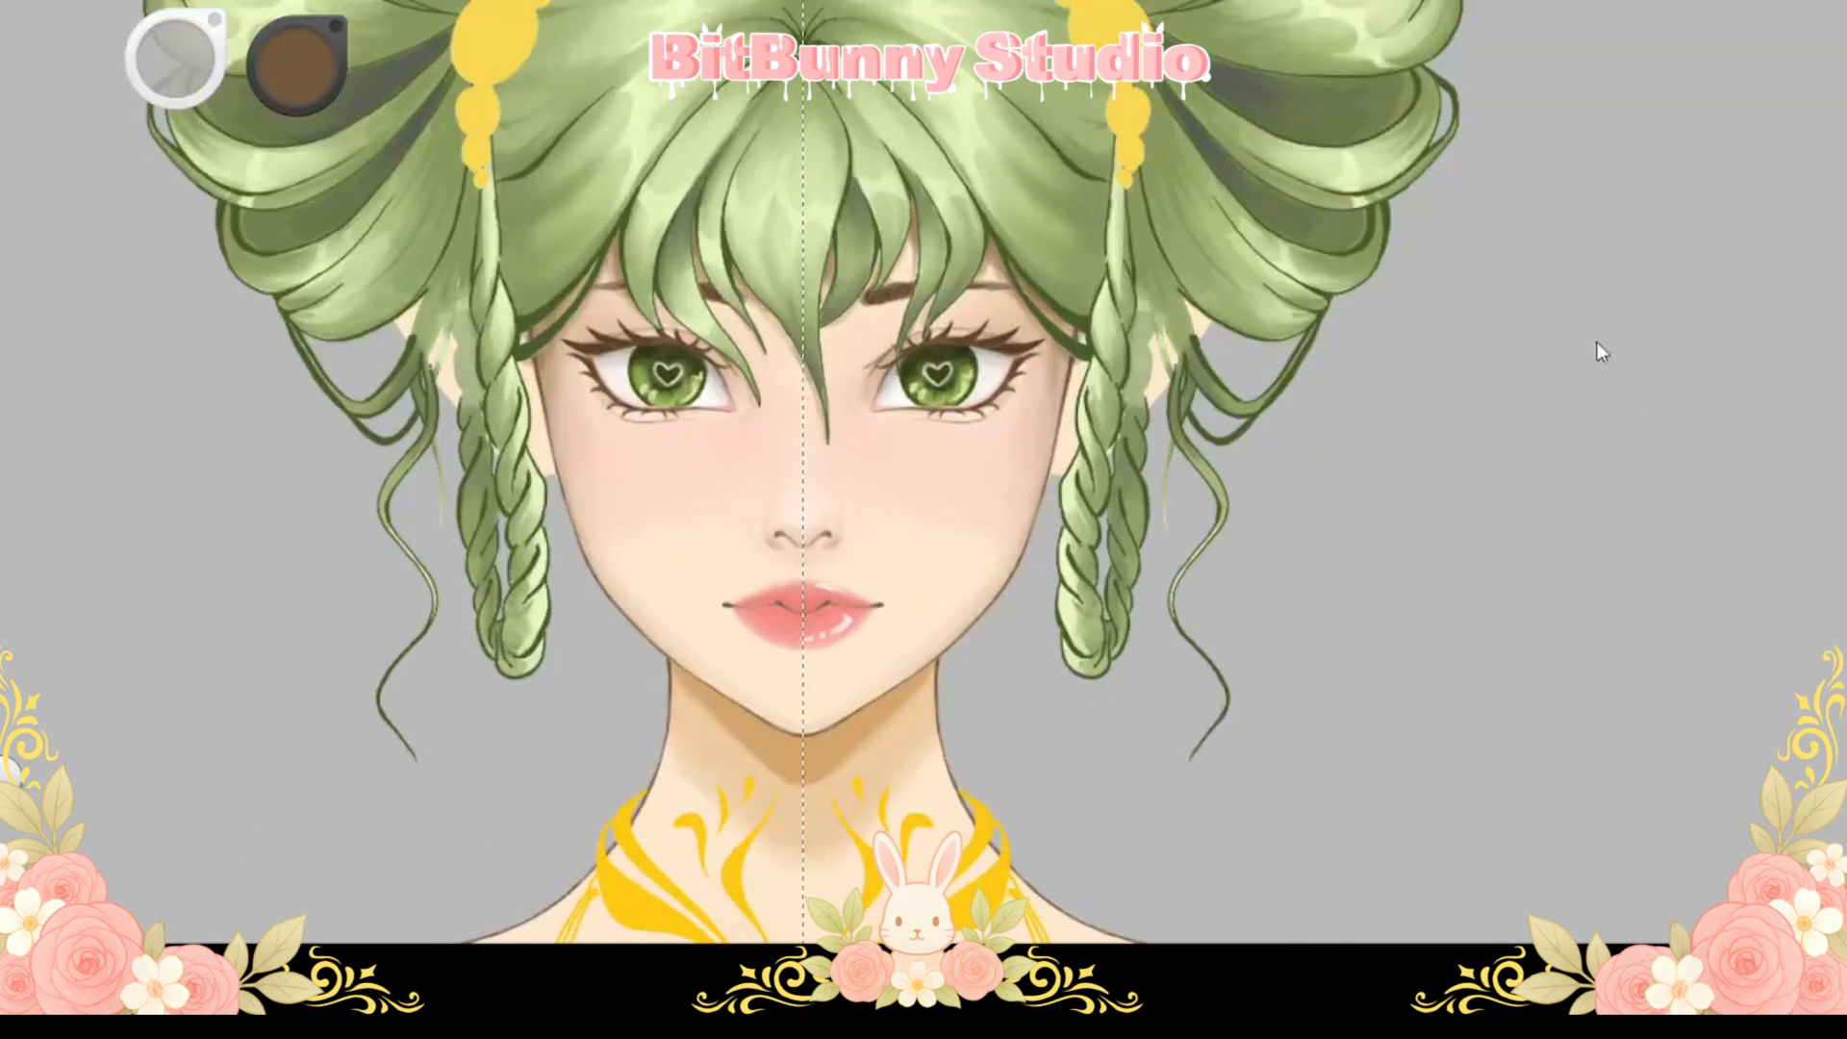
pyautogui.moveTo(928, 502)
pyautogui.mouseDown()
pyautogui.moveTo(833, 516)
pyautogui.moveTo(943, 562)
pyautogui.mouseUp()
pyautogui.press('space')
pyautogui.press('space')
pyautogui.moveTo(982, 539)
pyautogui.mouseDown()
pyautogui.moveTo(1031, 487)
pyautogui.moveTo(1135, 453)
pyautogui.mouseUp()
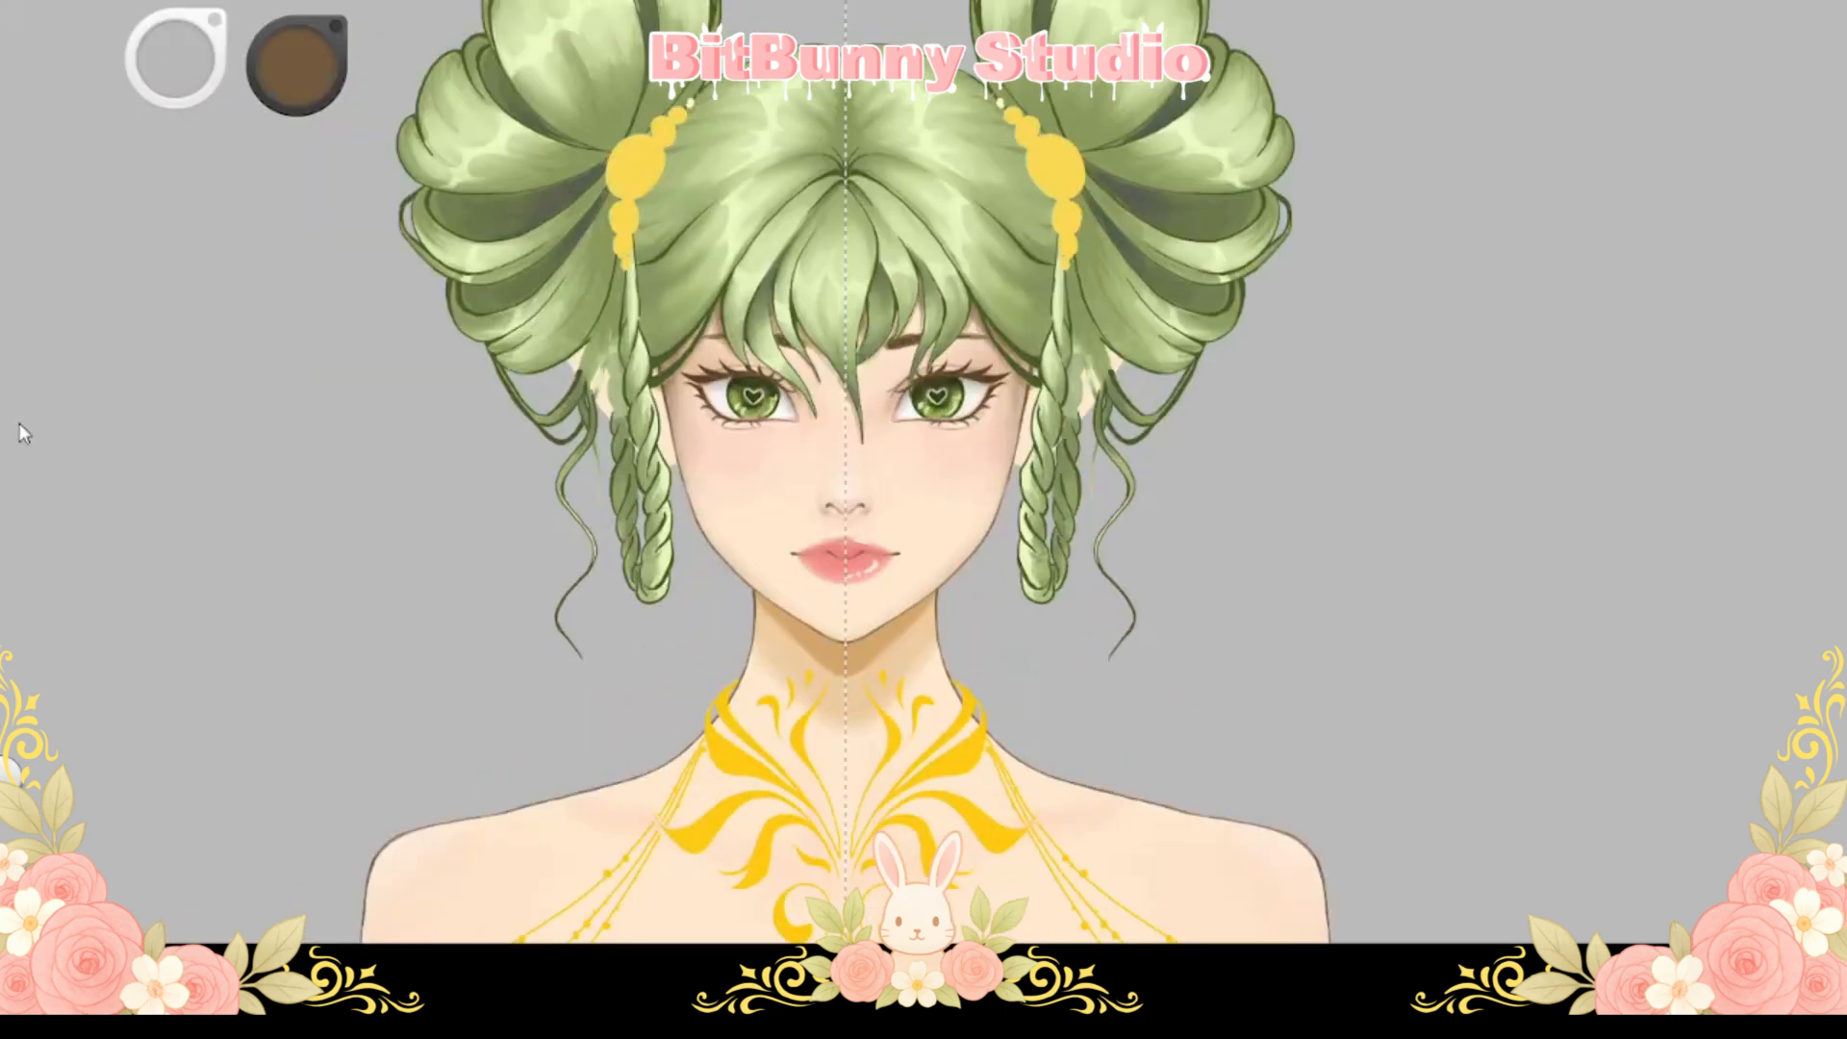
# Select the face and ear skin areas and choose light pink for the blush
pyautogui.moveTo(1536, 371); pyautogui.dragTo(1655, 337)
pyautogui.scroll(4, 804, 517)
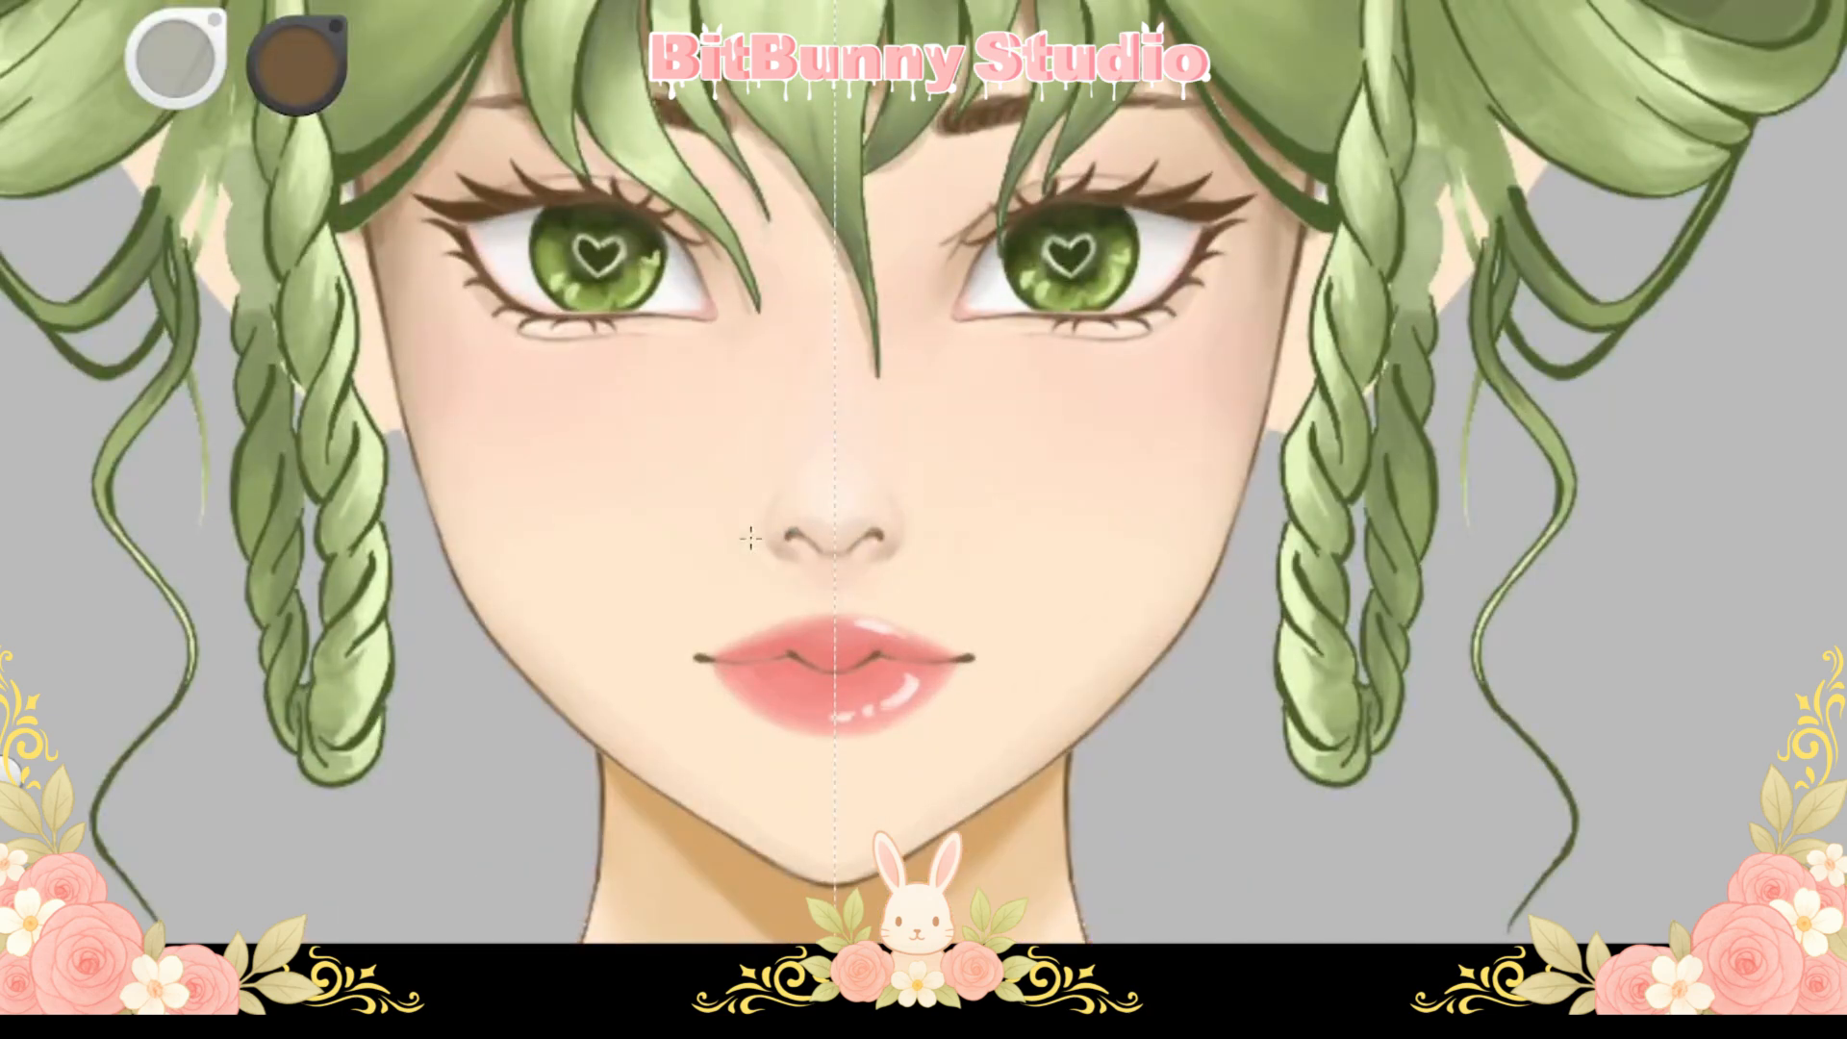
pyautogui.press('space')
pyautogui.moveTo(926, 477); pyautogui.dragTo(866, 490)
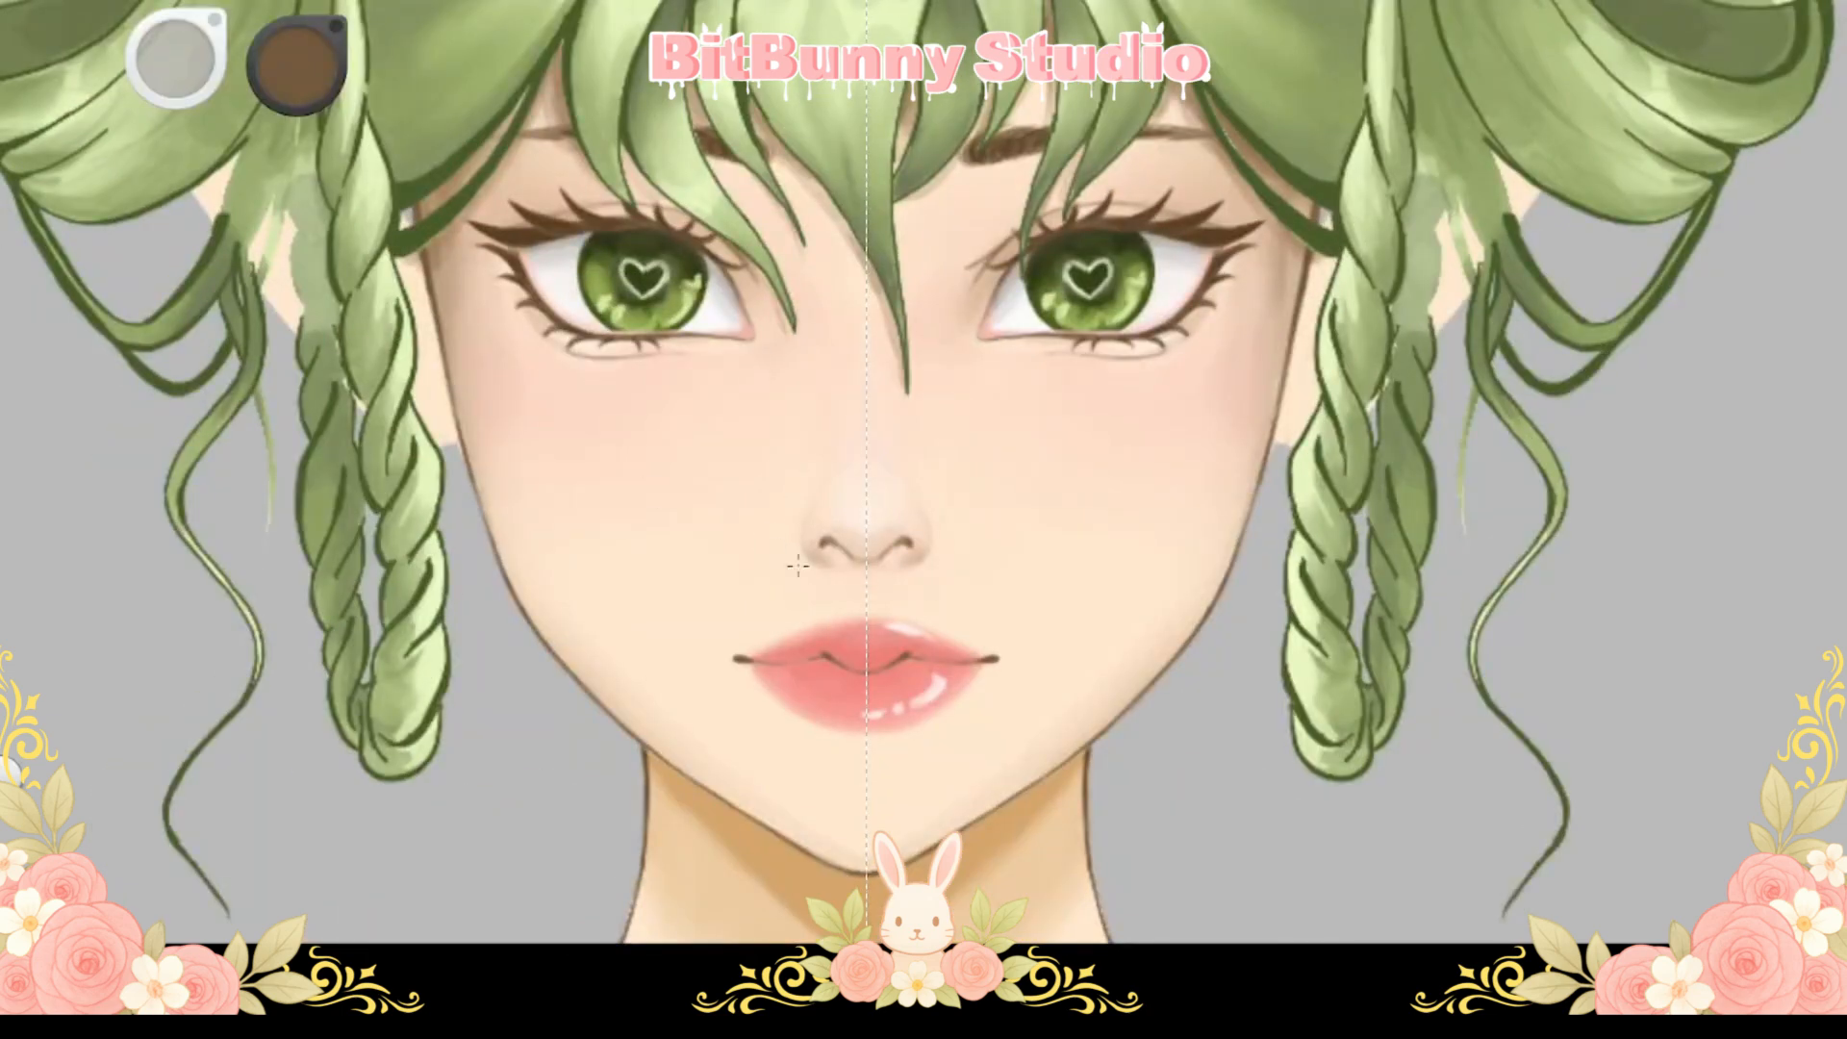
pyautogui.scroll(-5, 798, 566)
pyautogui.scroll(2, 668, 538)
pyautogui.click(338, 49)
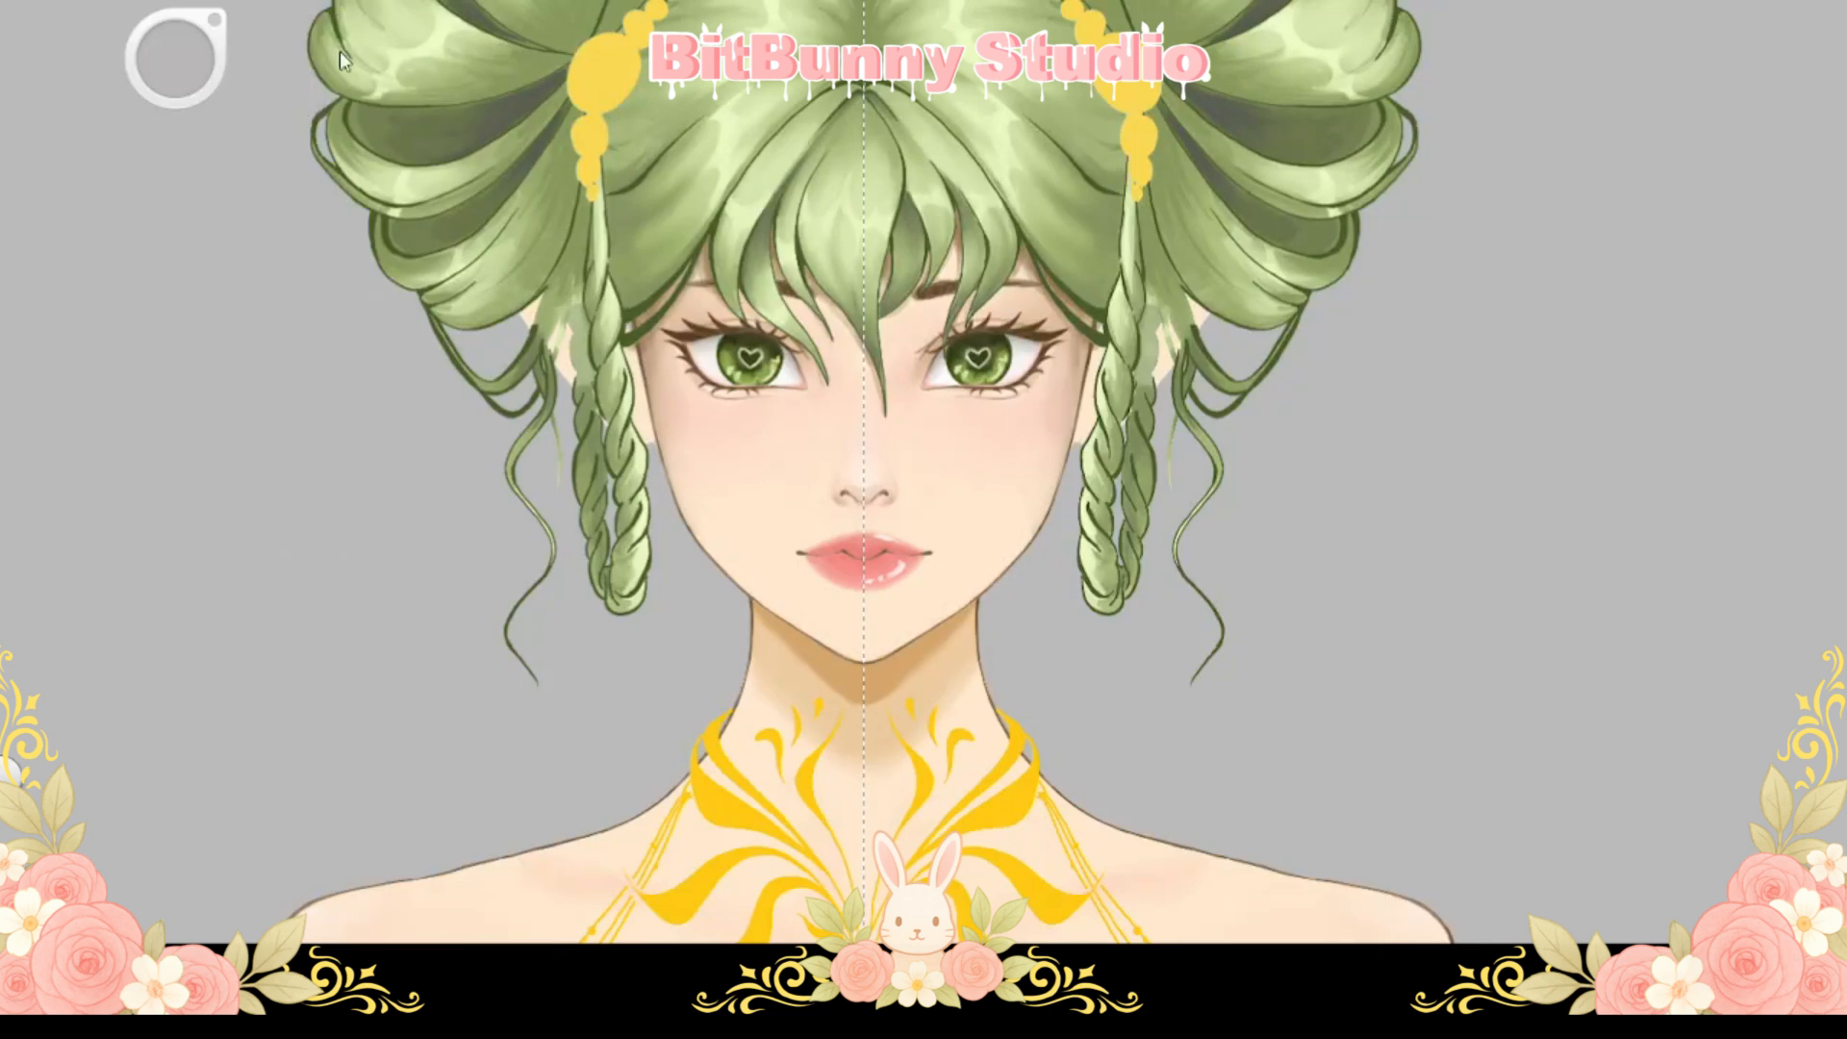
pyautogui.click(293, 557)
pyautogui.hotkey('ctrl', 'z')
pyautogui.hotkey('ctrl', 'z')
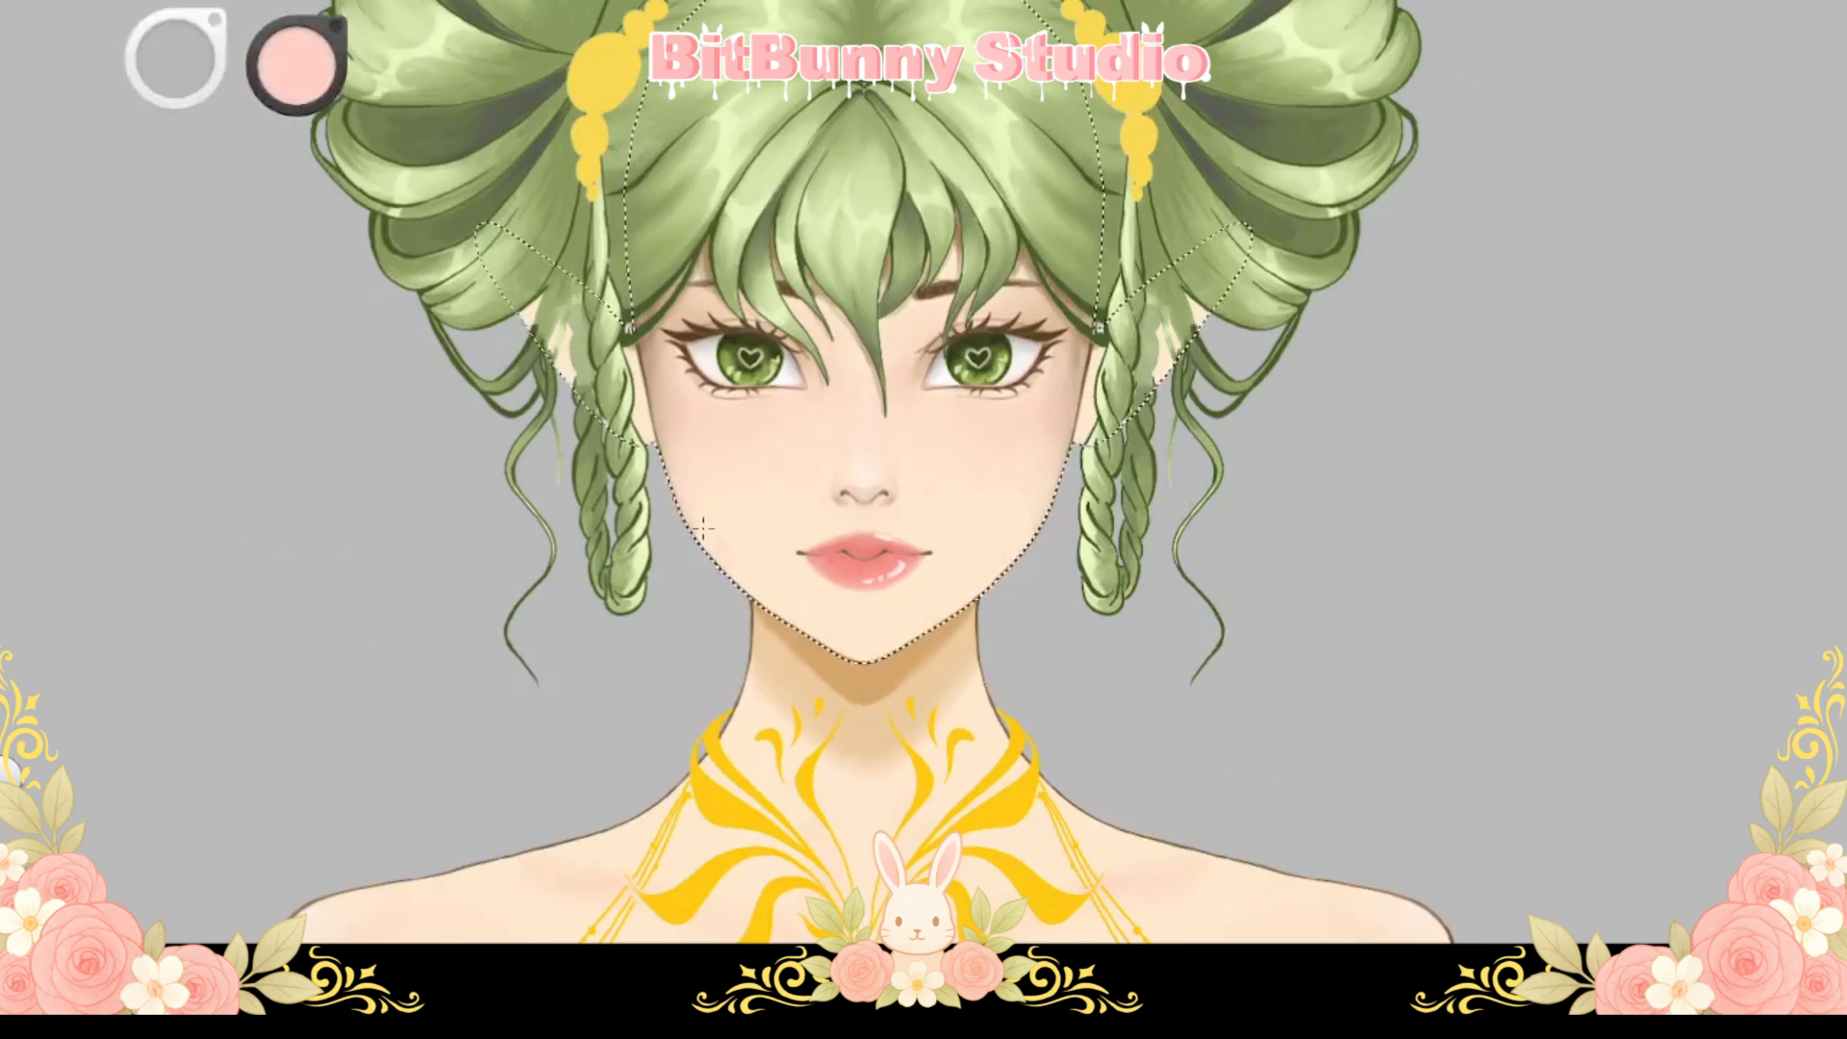
# Brush soft light pink blush over the cheeks and the sides of the face
pyautogui.scroll(5, 753, 375)
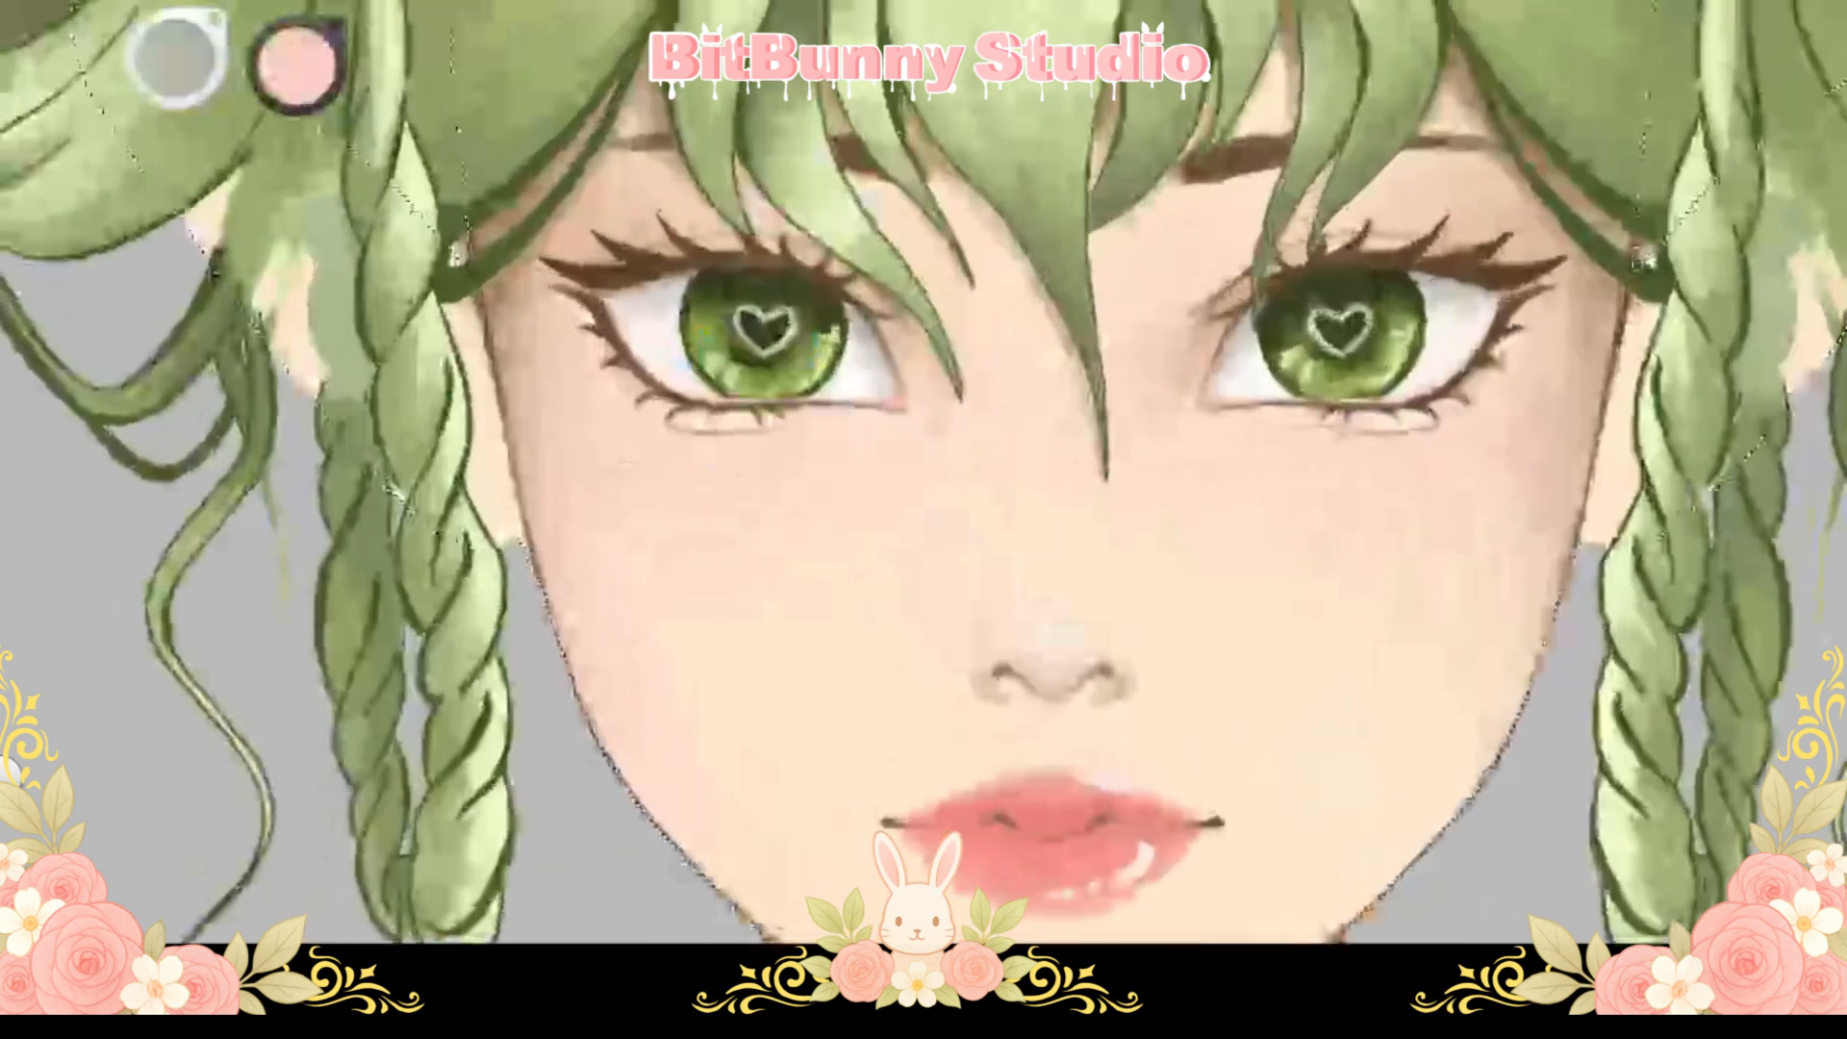
pyautogui.scroll(-6, 814, 410)
pyautogui.scroll(5, 912, 435)
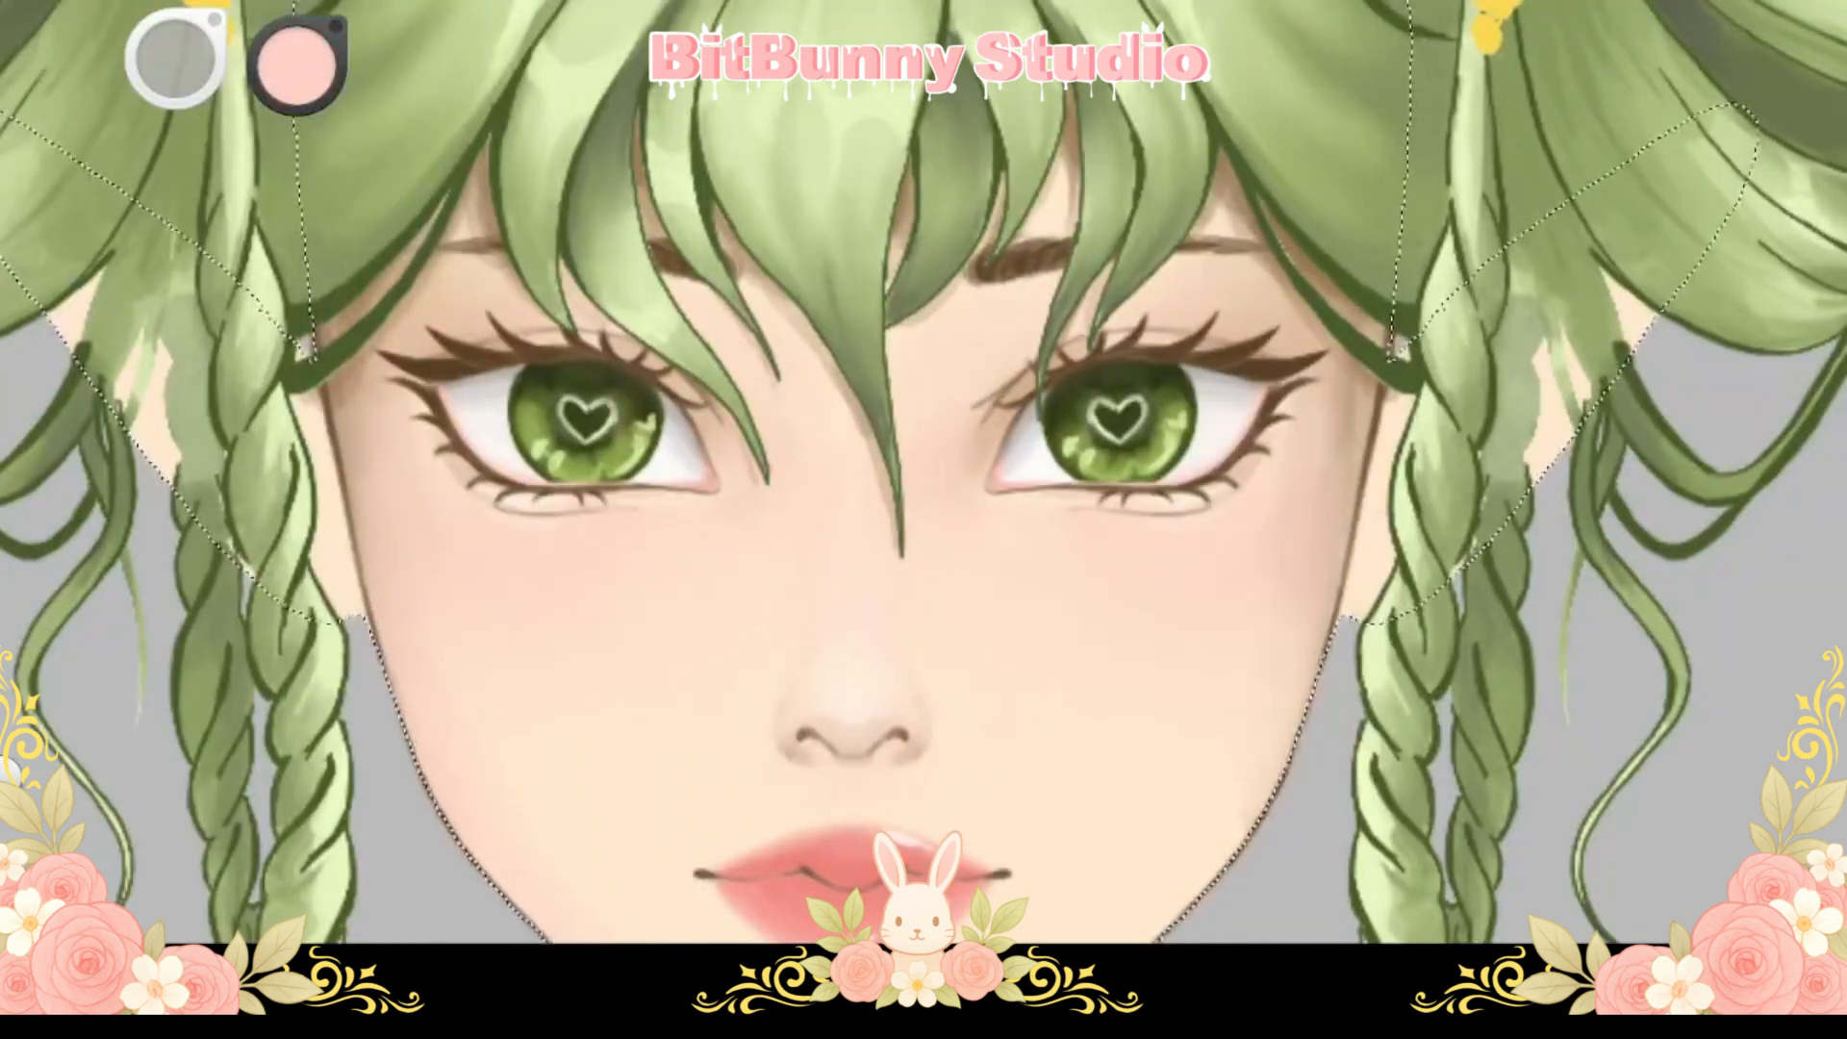
pyautogui.scroll(-6, 780, 385)
pyautogui.scroll(6, 780, 384)
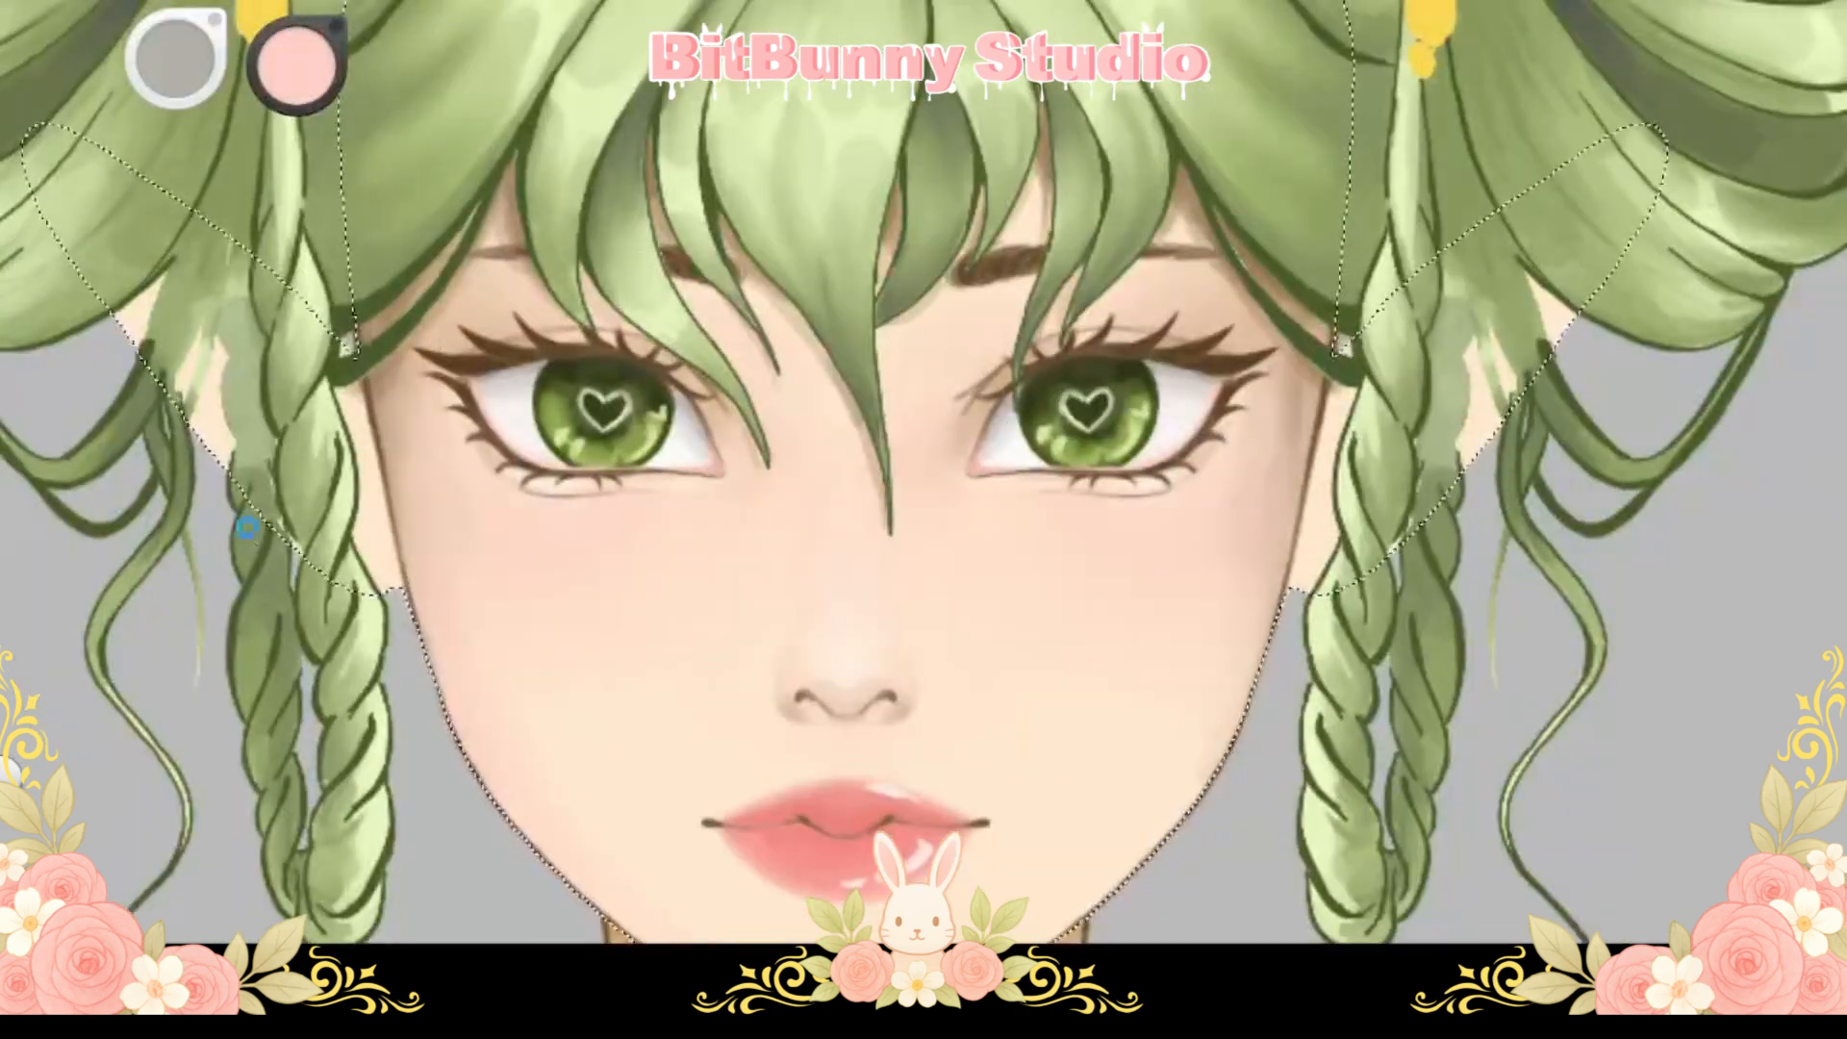
# Shade around the inner eye corners, eyelids and outer eye areas with a light tan brown
pyautogui.moveTo(297, 65); pyautogui.dragTo(300, 152)
pyautogui.scroll(2, 1050, 461)
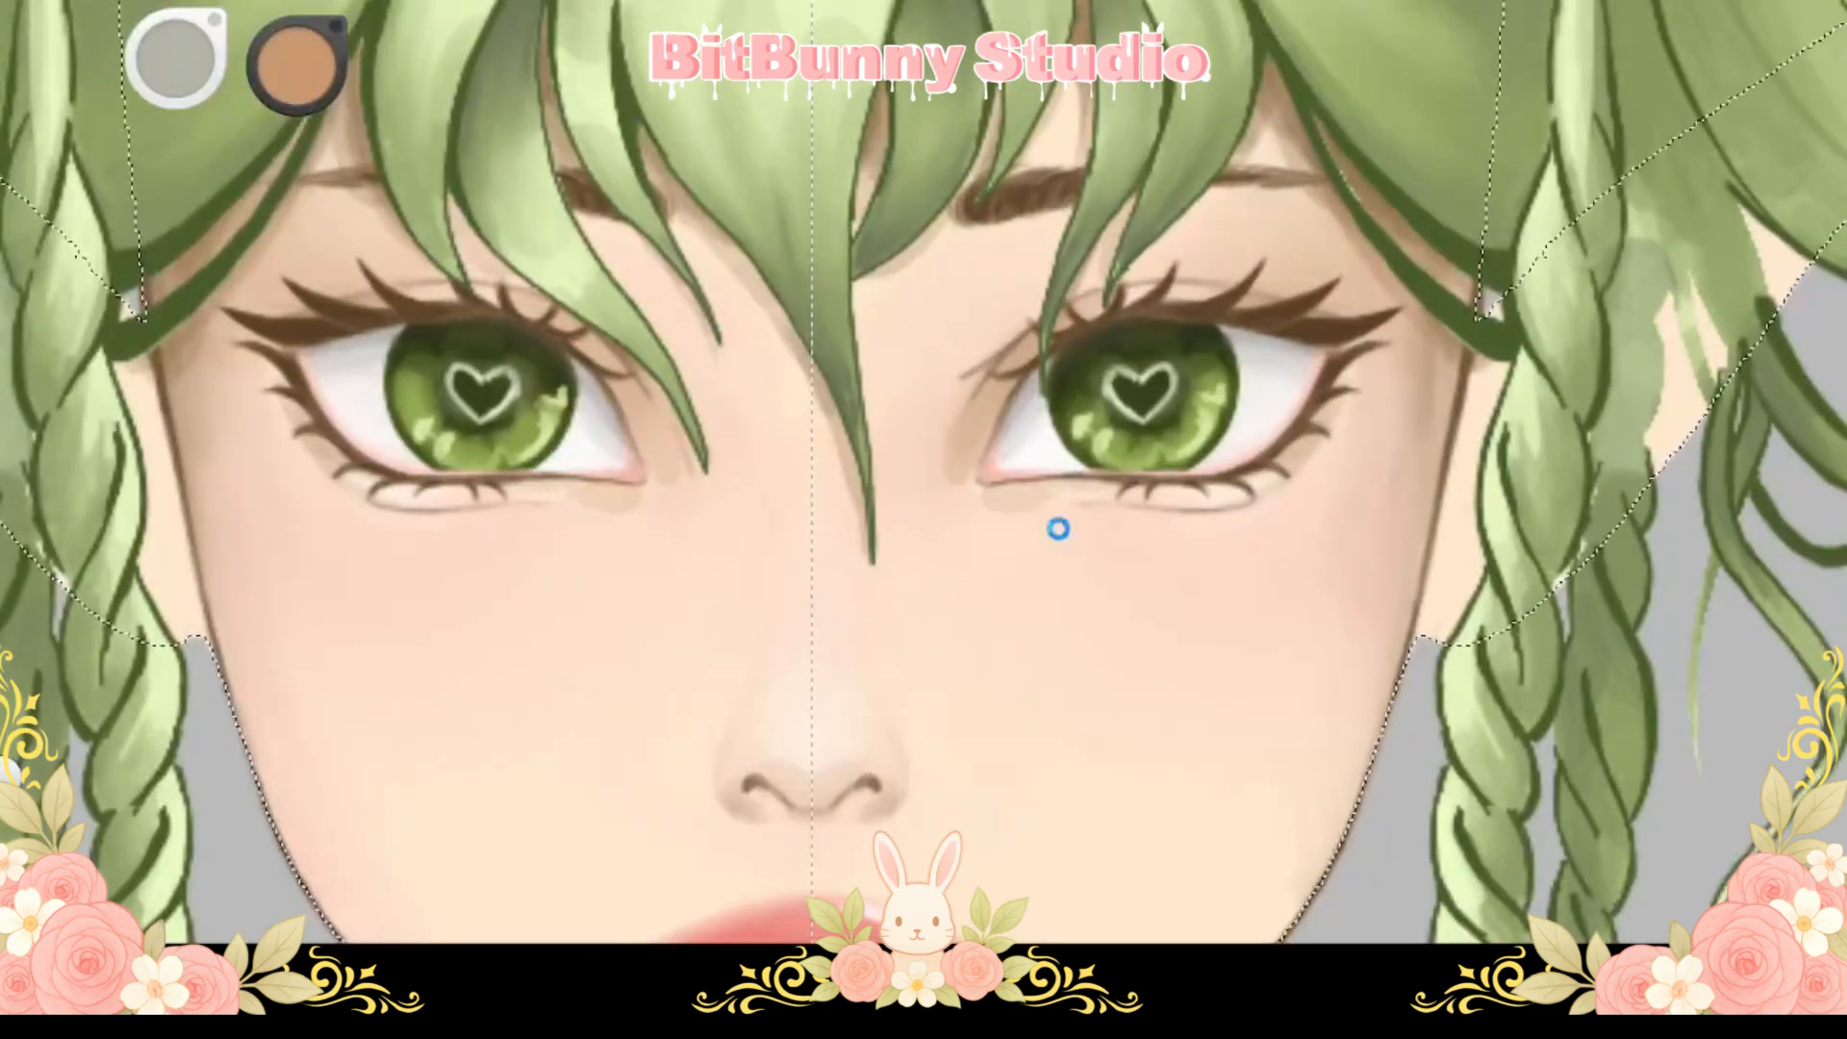
pyautogui.moveTo(1001, 336); pyautogui.dragTo(953, 438)
pyautogui.moveTo(1367, 366); pyautogui.dragTo(1377, 414)
pyautogui.moveTo(1304, 212); pyautogui.dragTo(1292, 270)
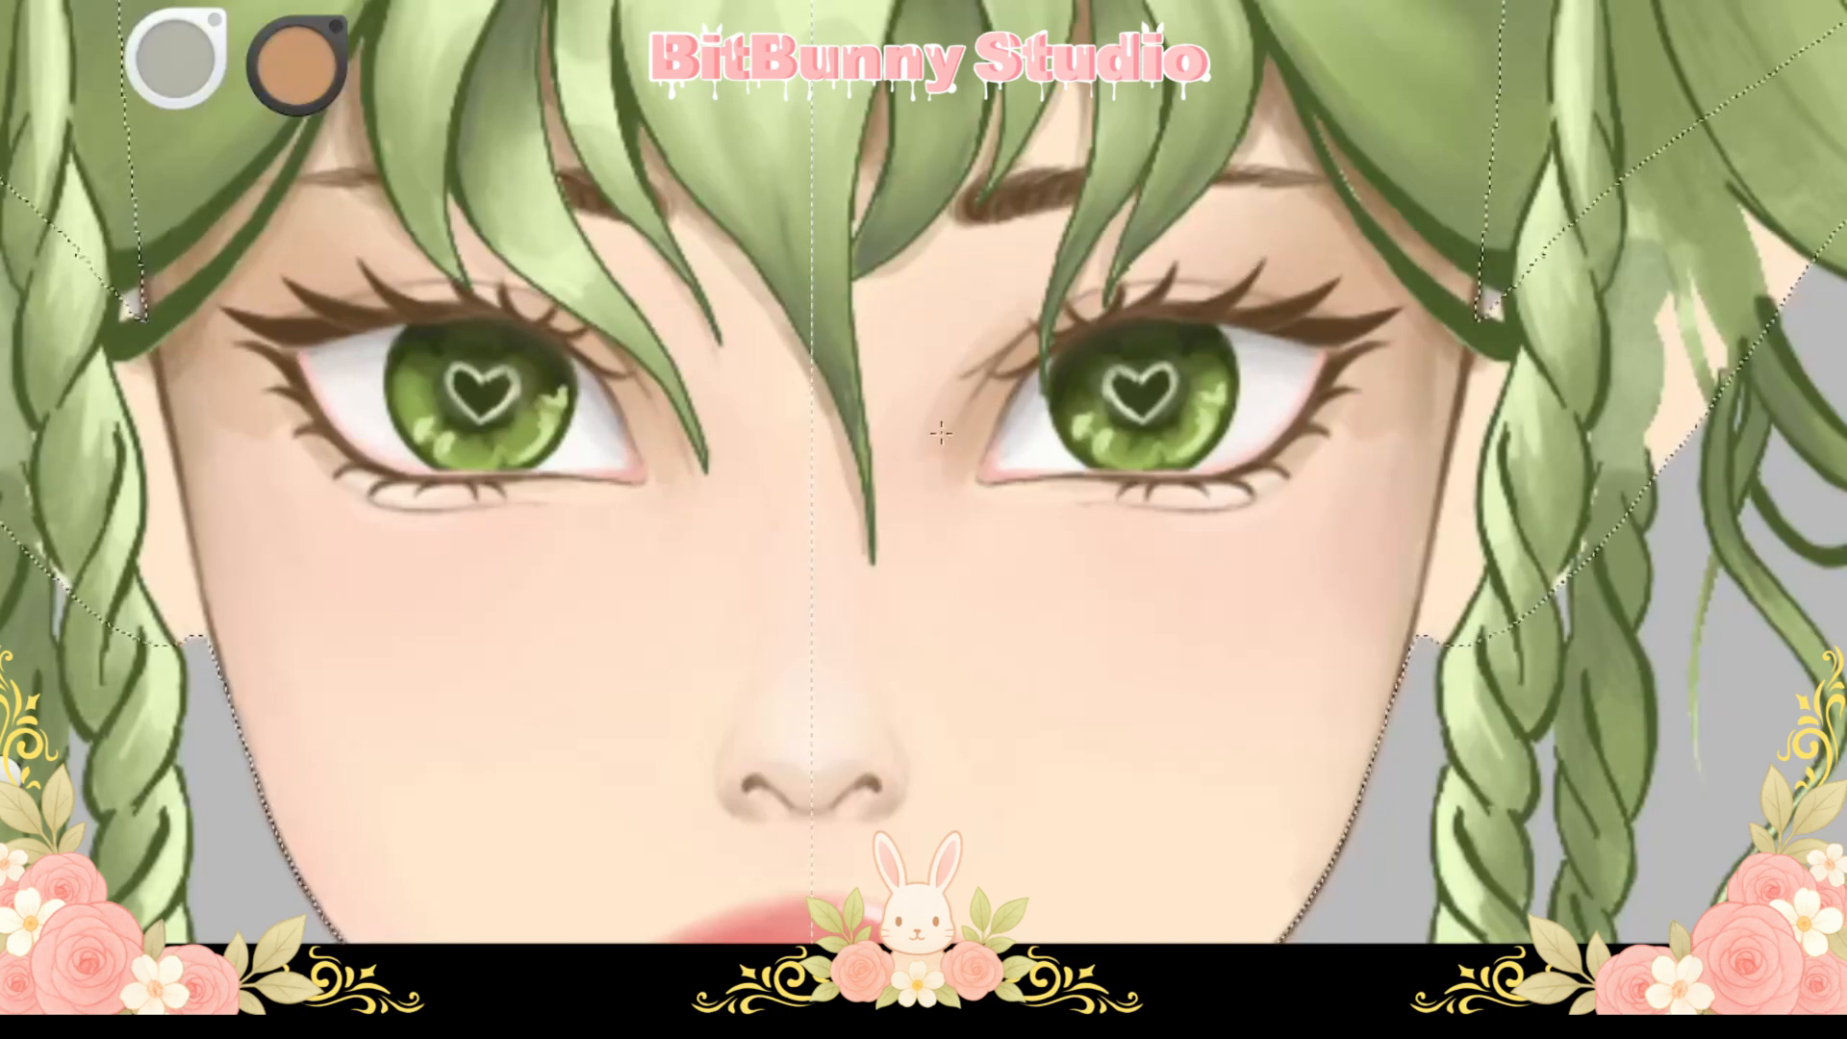
pyautogui.scroll(-6, 936, 516)
pyautogui.scroll(5, 936, 516)
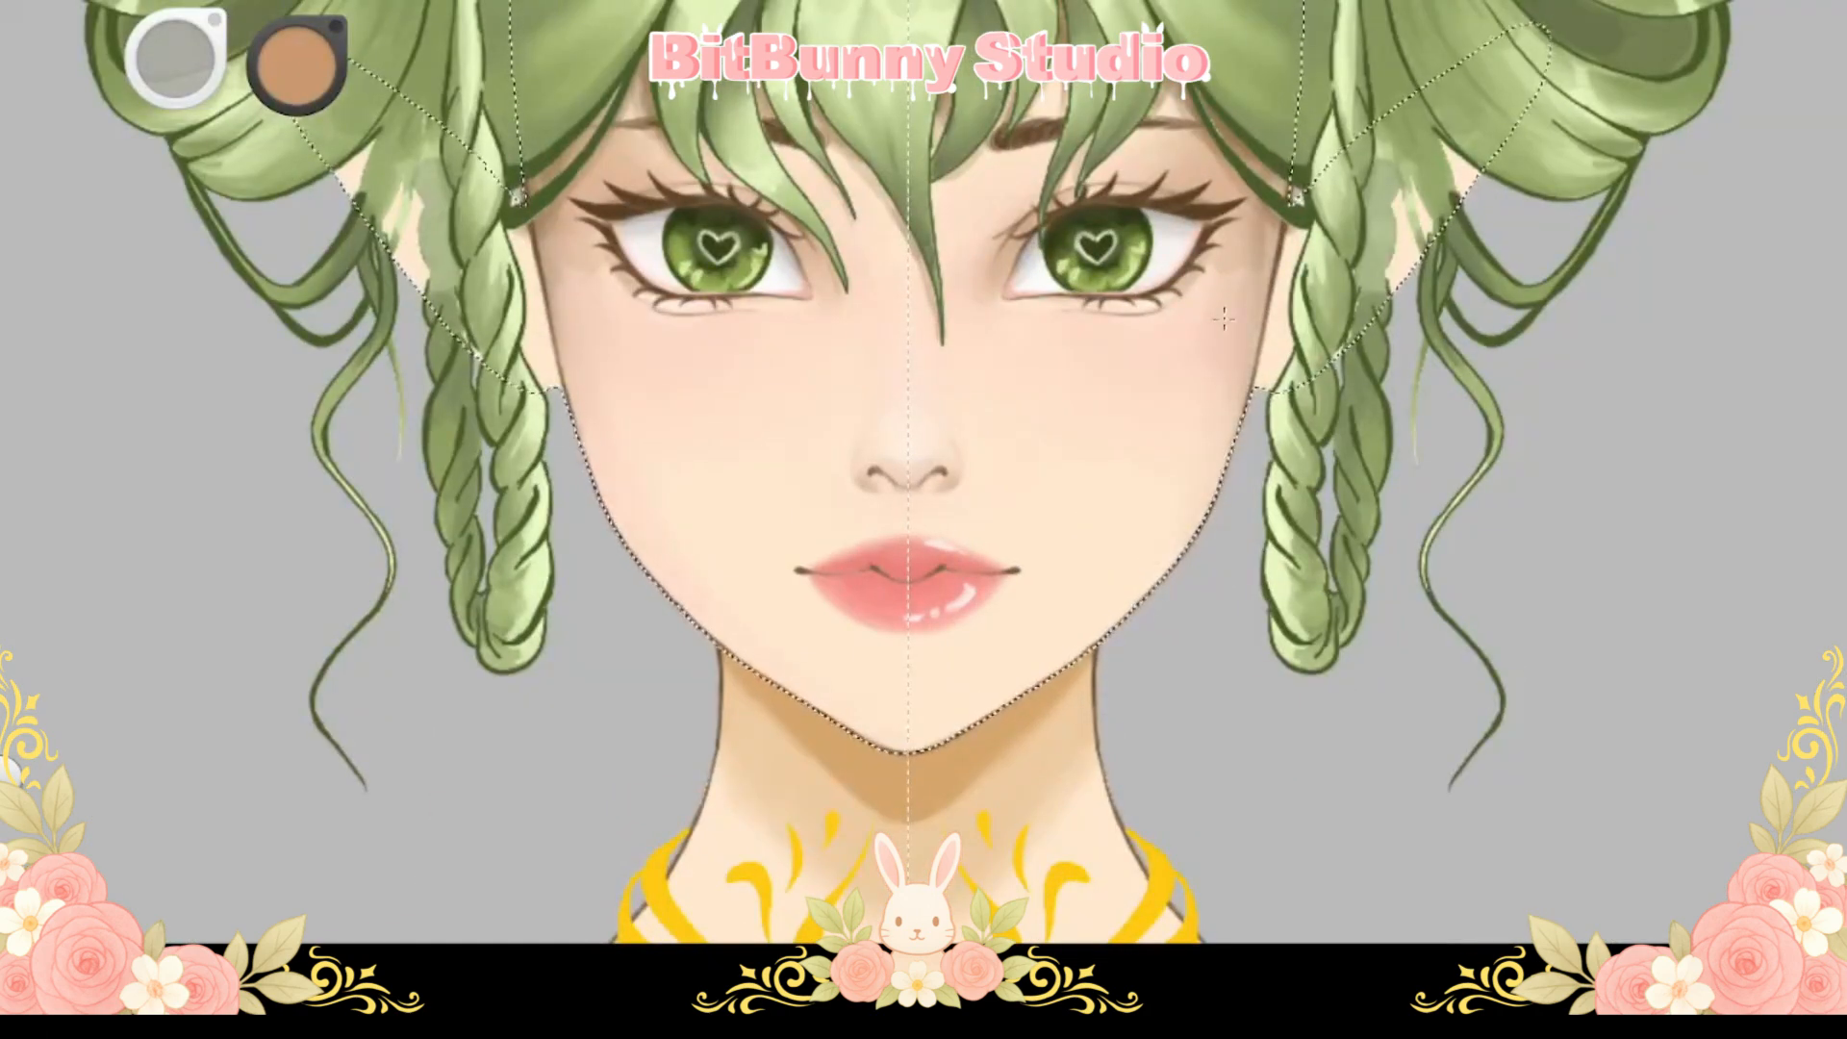
# Add soft white highlights to the face around the eyelids
pyautogui.scroll(-3, 1026, 437)
pyautogui.scroll(6, 1026, 437)
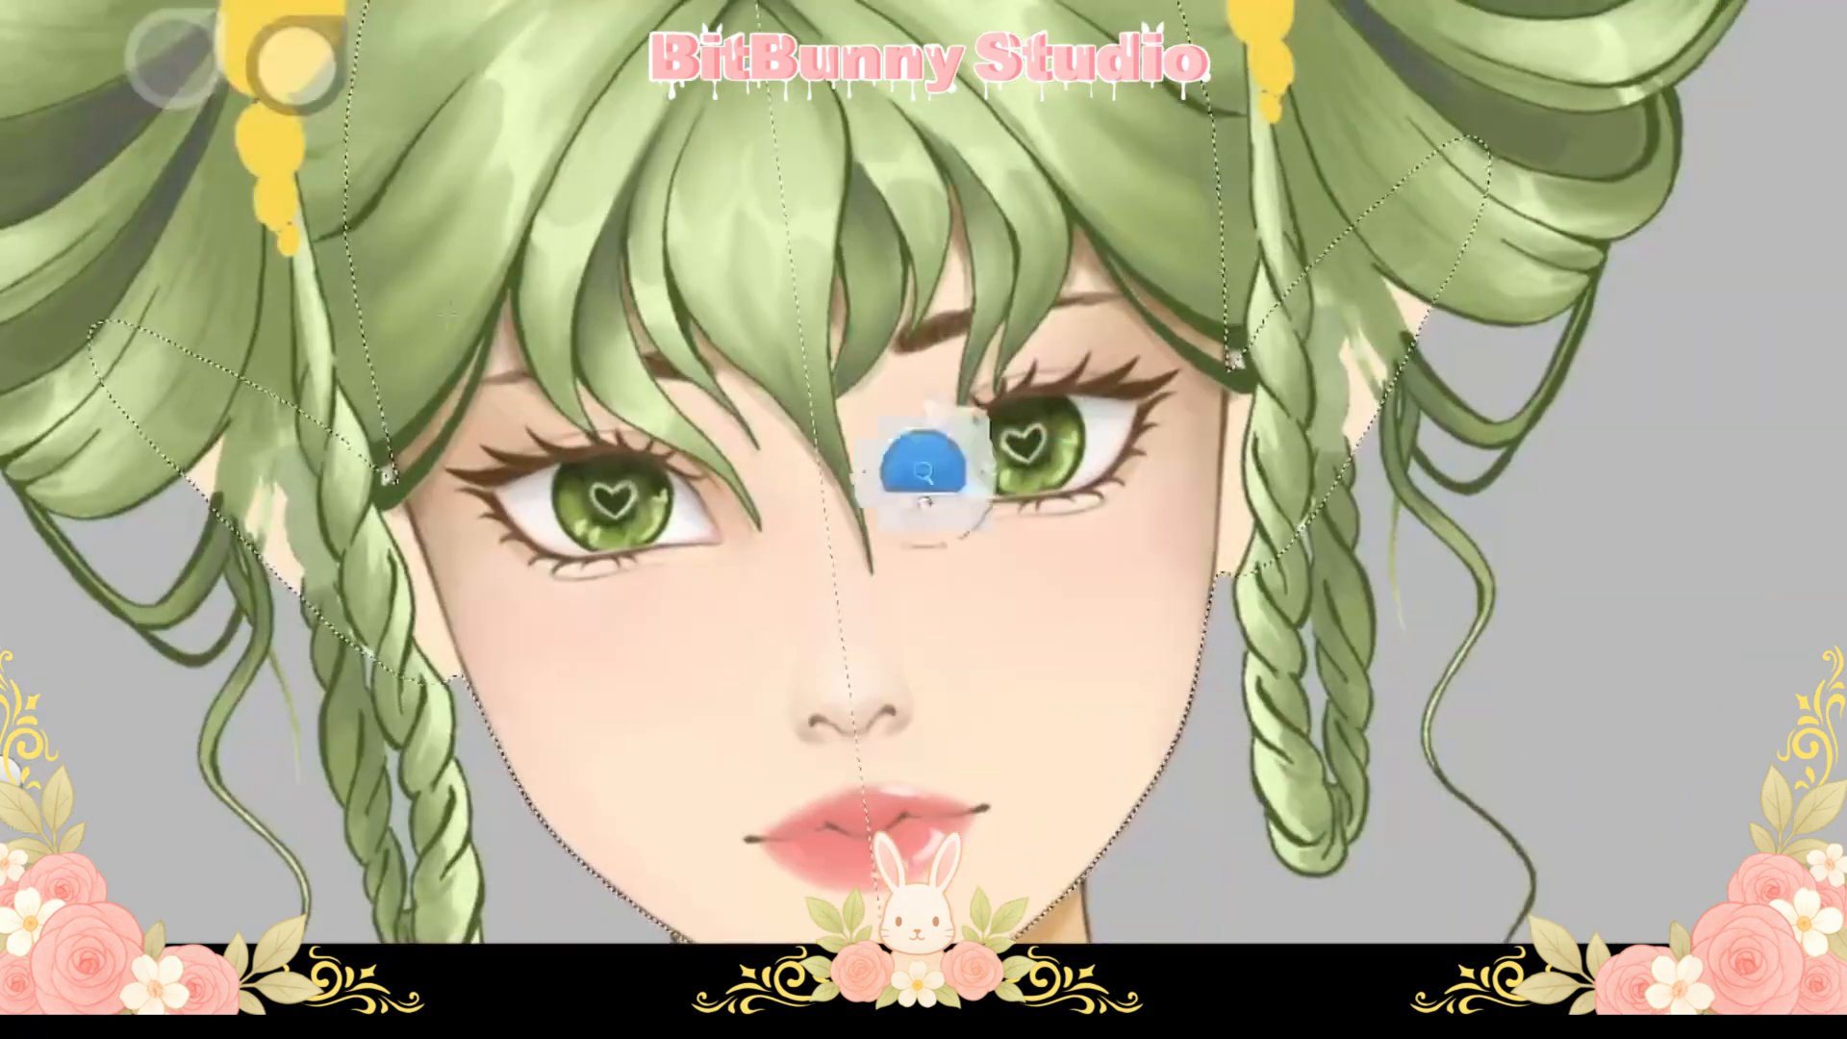
pyautogui.scroll(-6, 981, 500)
pyautogui.scroll(5, 982, 499)
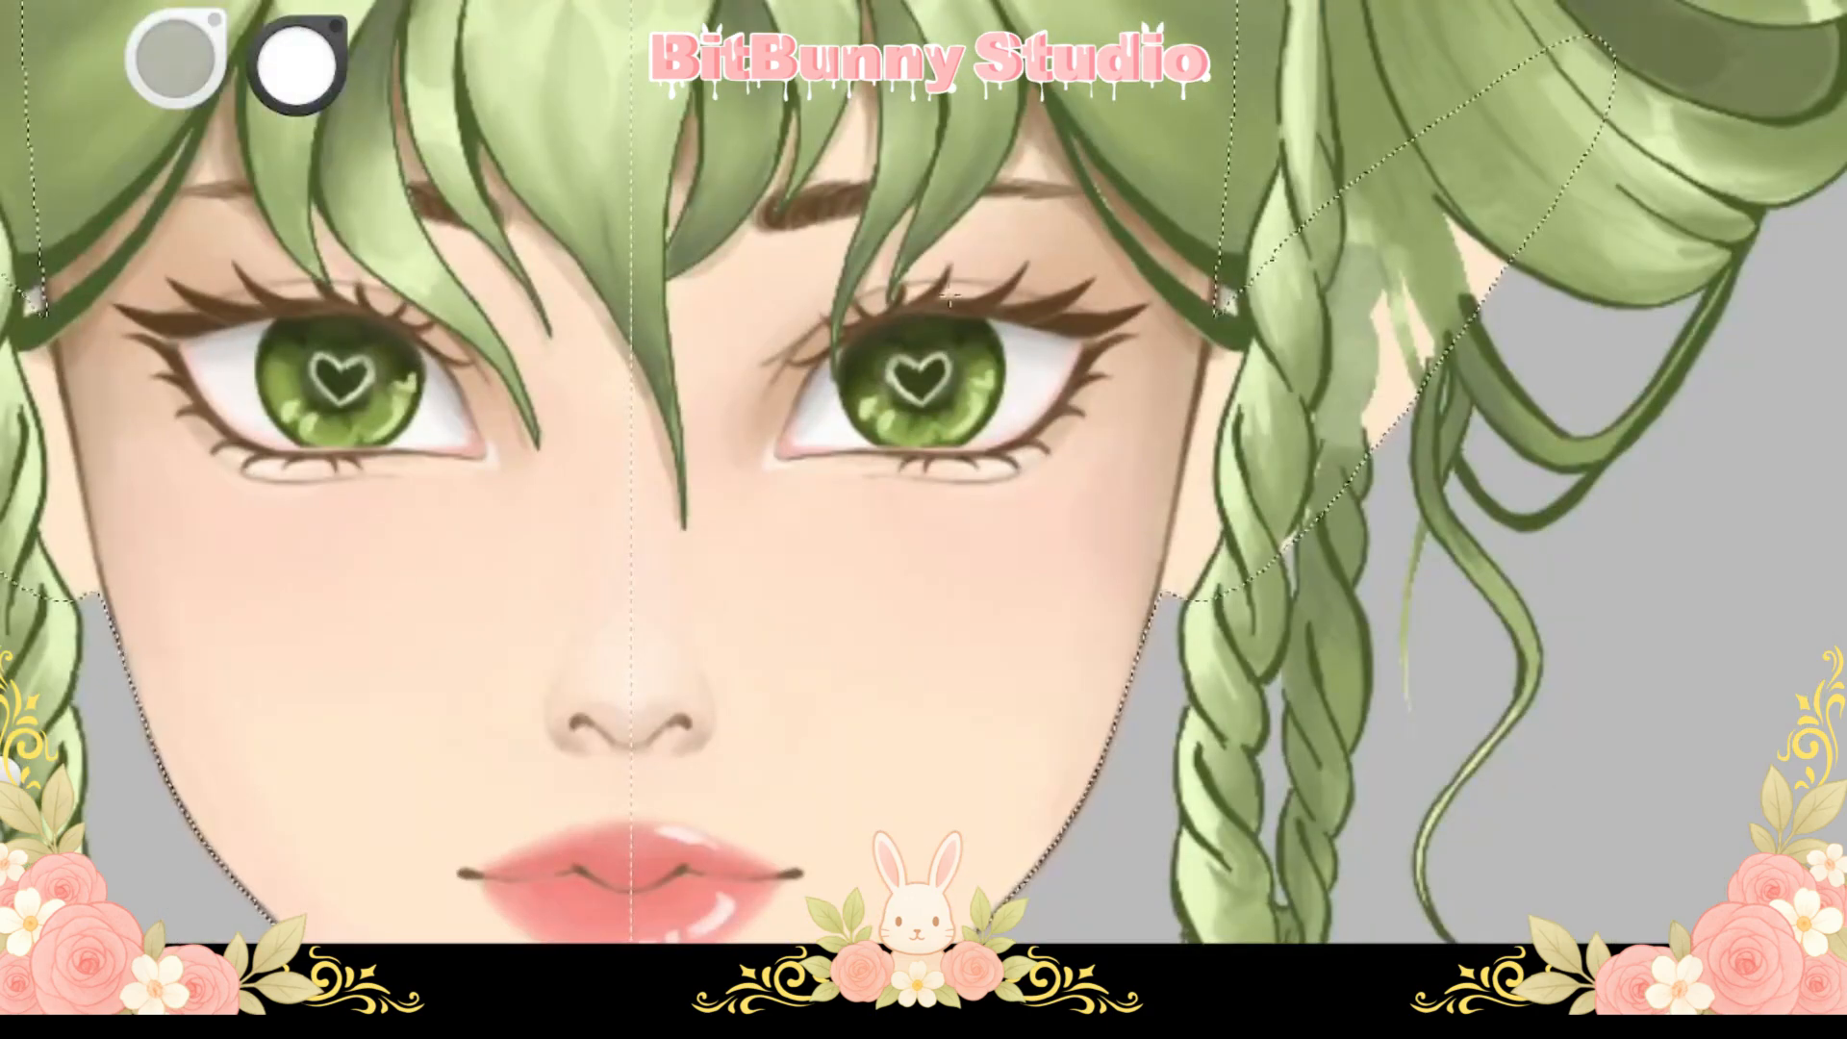
pyautogui.scroll(-5, 936, 540)
pyautogui.moveTo(894, 678); pyautogui.dragTo(1058, 621)
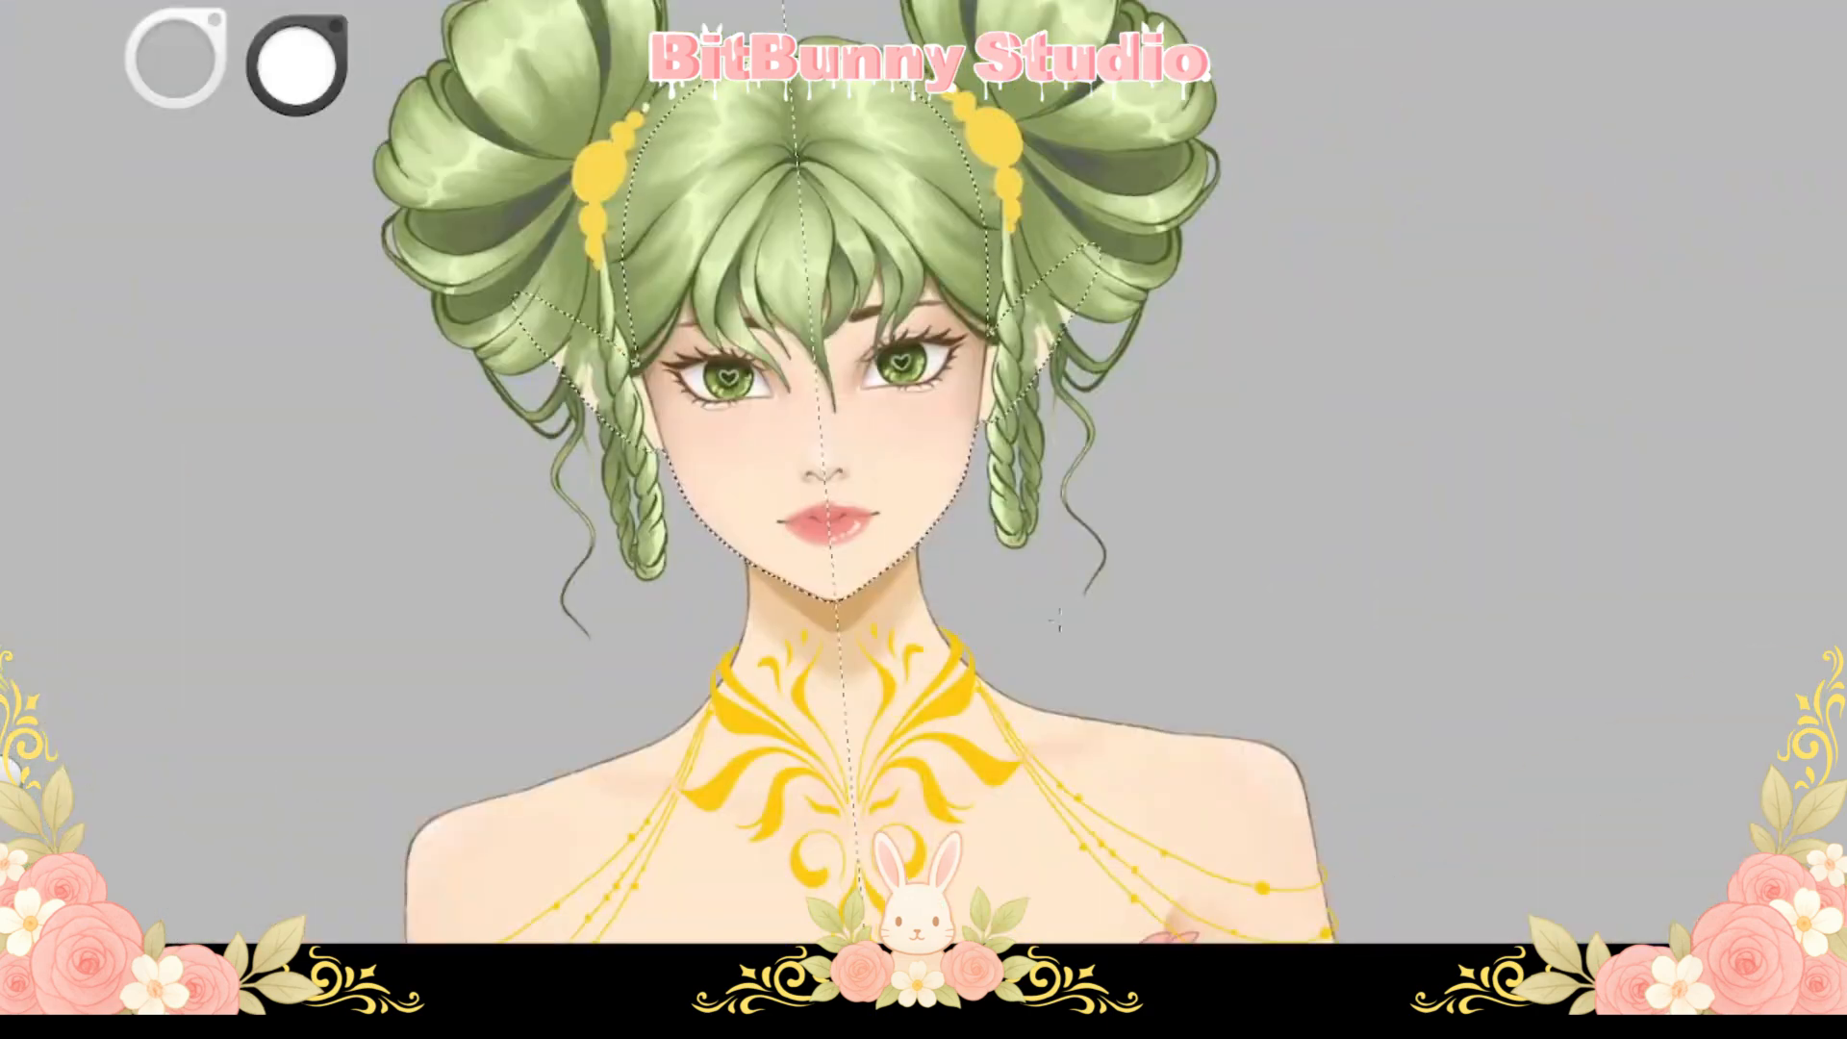
# Reveal both pointed ears in front of the hair buns, keeping the braids over them
pyautogui.click(240, 550)
pyautogui.scroll(5, 638, 330)
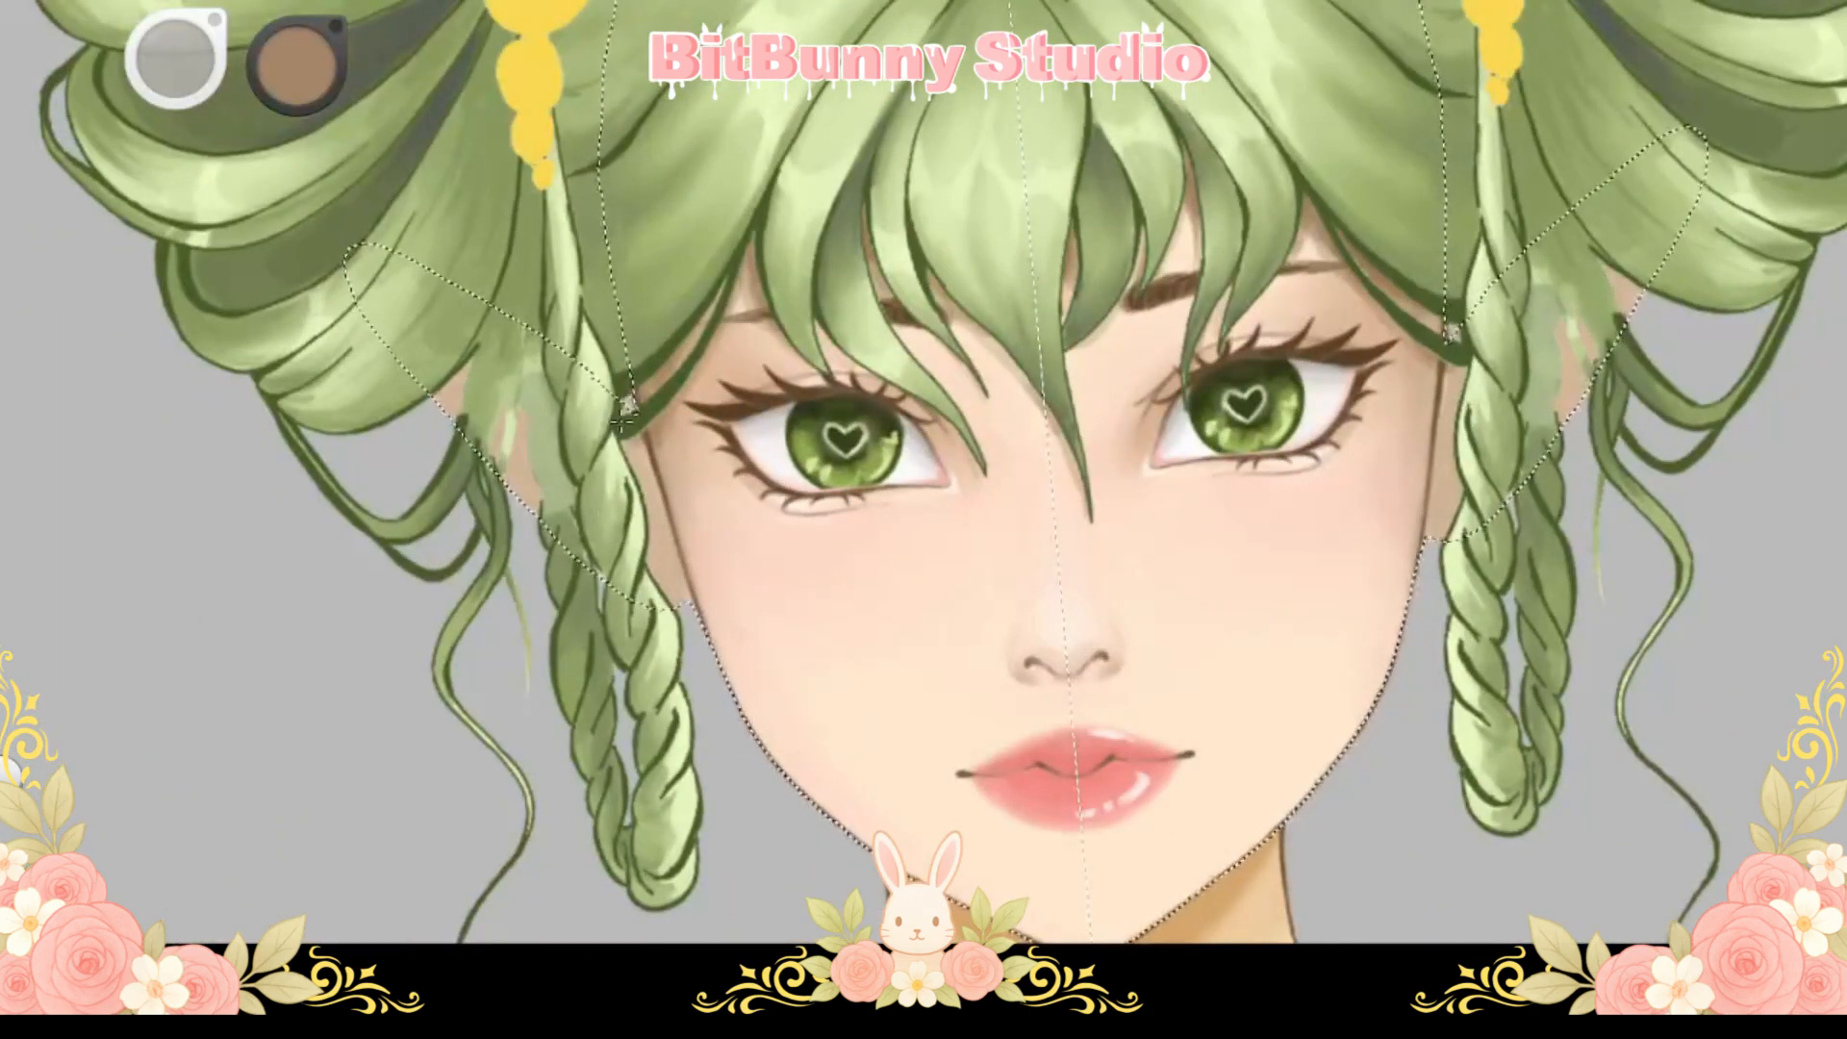
pyautogui.scroll(-4, 710, 473)
pyautogui.press('Delete')
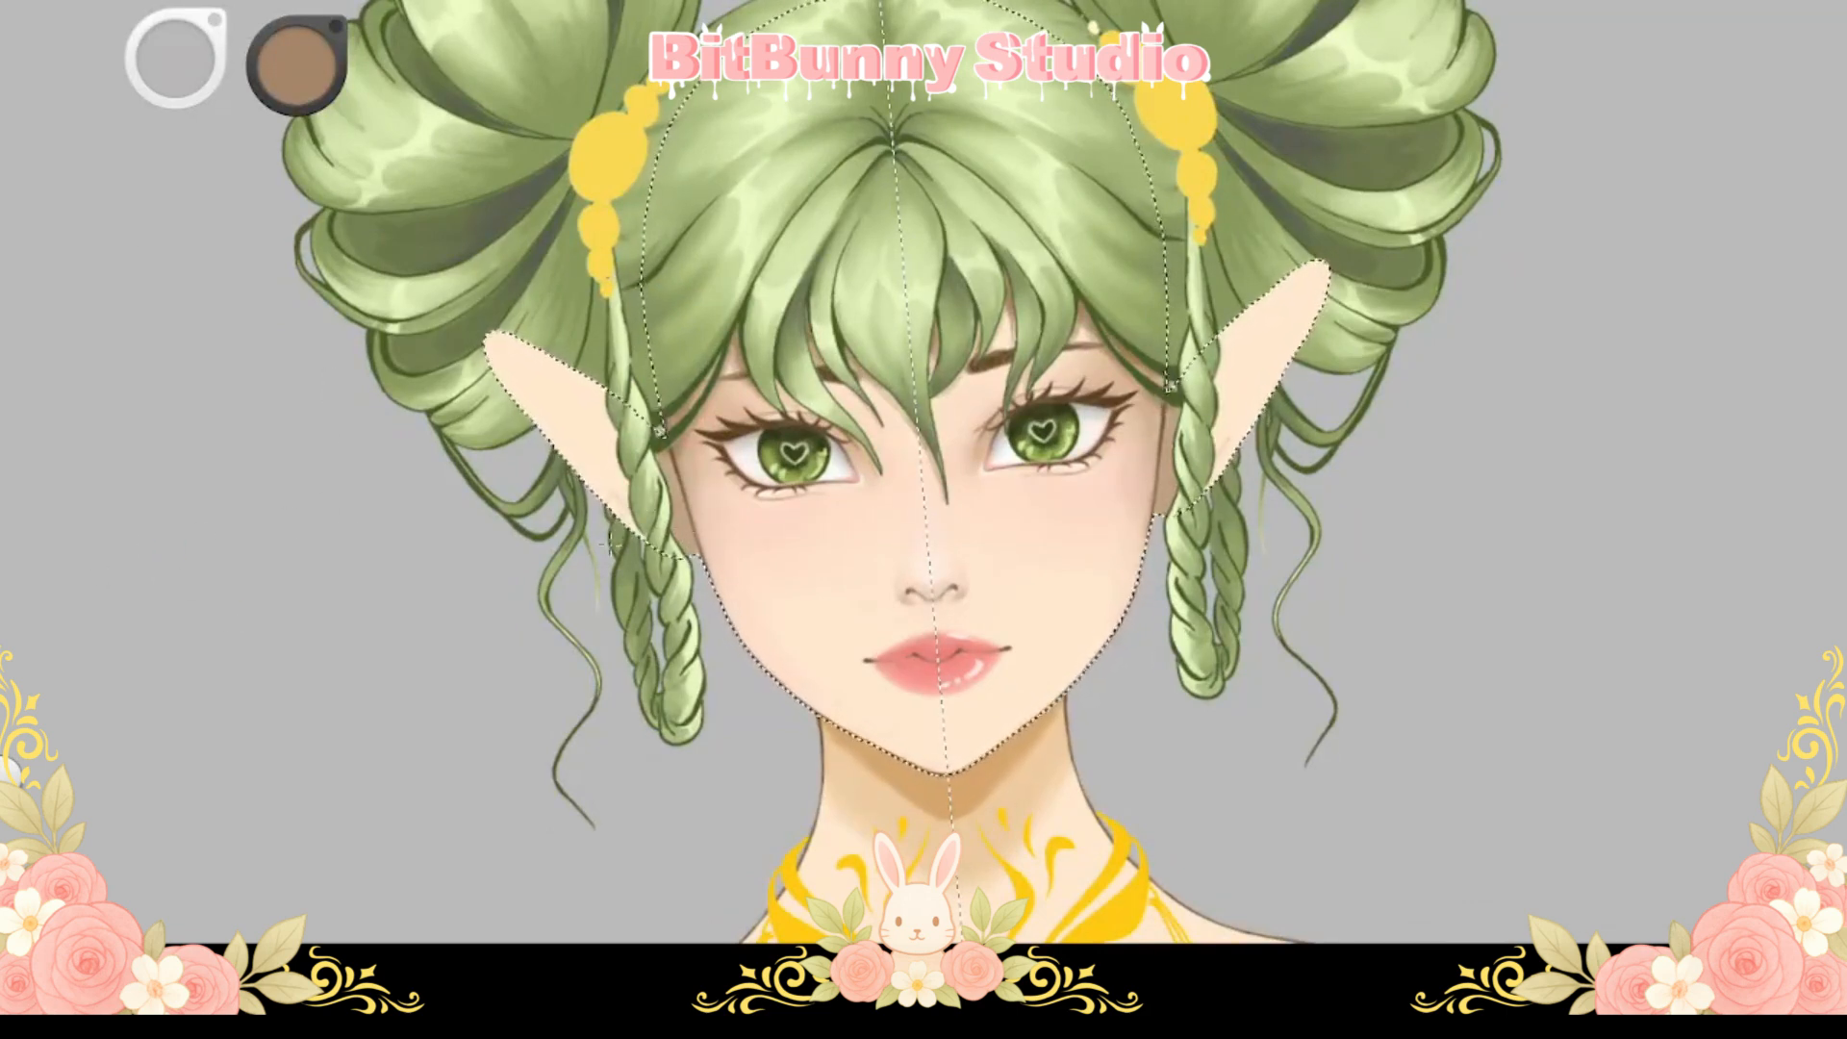
# Paint the inner folds and shadows of both pointed ears in medium brown
pyautogui.moveTo(297, 577)
pyautogui.mouseDown()
pyautogui.moveTo(200, 649)
pyautogui.moveTo(296, 577)
pyautogui.moveTo(196, 730)
pyautogui.moveTo(207, 656)
pyautogui.moveTo(280, 635)
pyautogui.mouseUp()
pyautogui.scroll(3, 559, 350)
pyautogui.moveTo(474, 365)
pyautogui.mouseDown()
pyautogui.moveTo(643, 574)
pyautogui.moveTo(616, 438)
pyautogui.moveTo(602, 505)
pyautogui.moveTo(626, 490)
pyautogui.moveTo(654, 596)
pyautogui.moveTo(630, 423)
pyautogui.mouseUp()
pyautogui.moveTo(630, 423)
pyautogui.mouseDown()
pyautogui.moveTo(501, 351)
pyautogui.moveTo(569, 413)
pyautogui.moveTo(495, 377)
pyautogui.moveTo(650, 534)
pyautogui.moveTo(670, 608)
pyautogui.mouseUp()
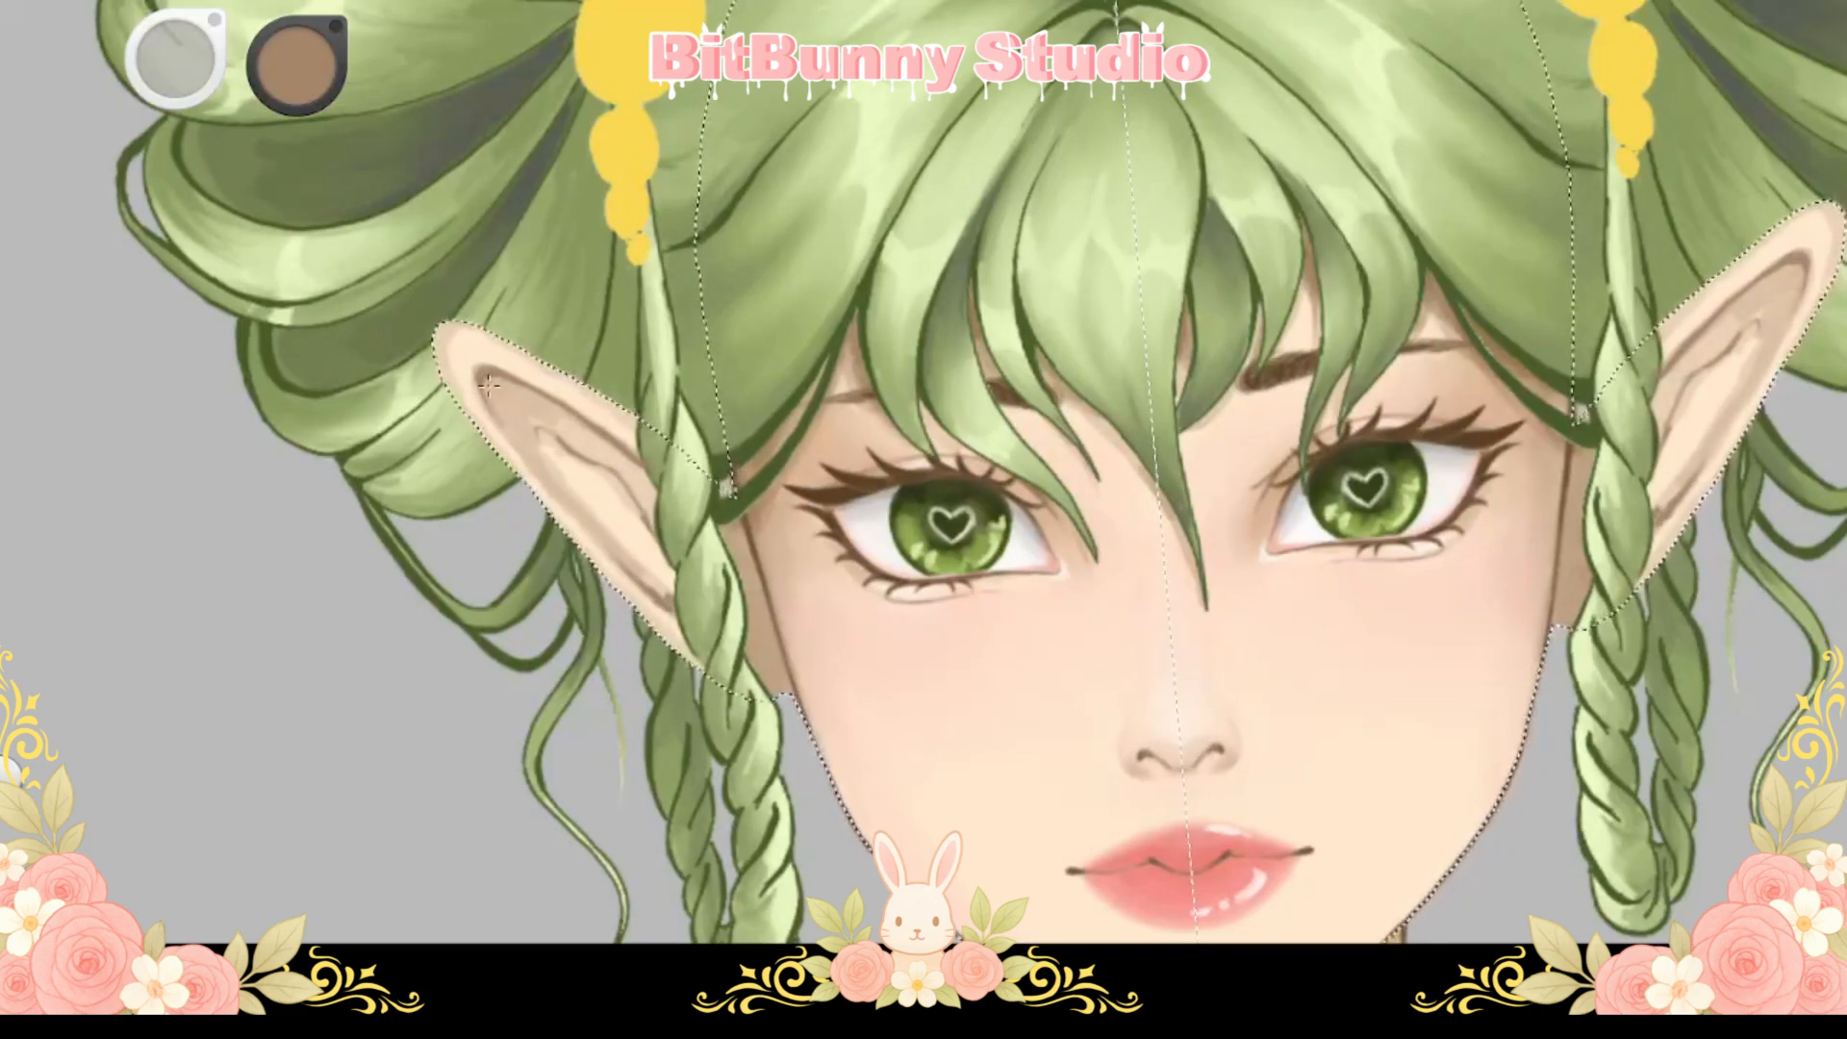
# Highlight the ear rims in a pale skin tone and shade the lower ears beside the braids in darker brown
pyautogui.click(297, 60)
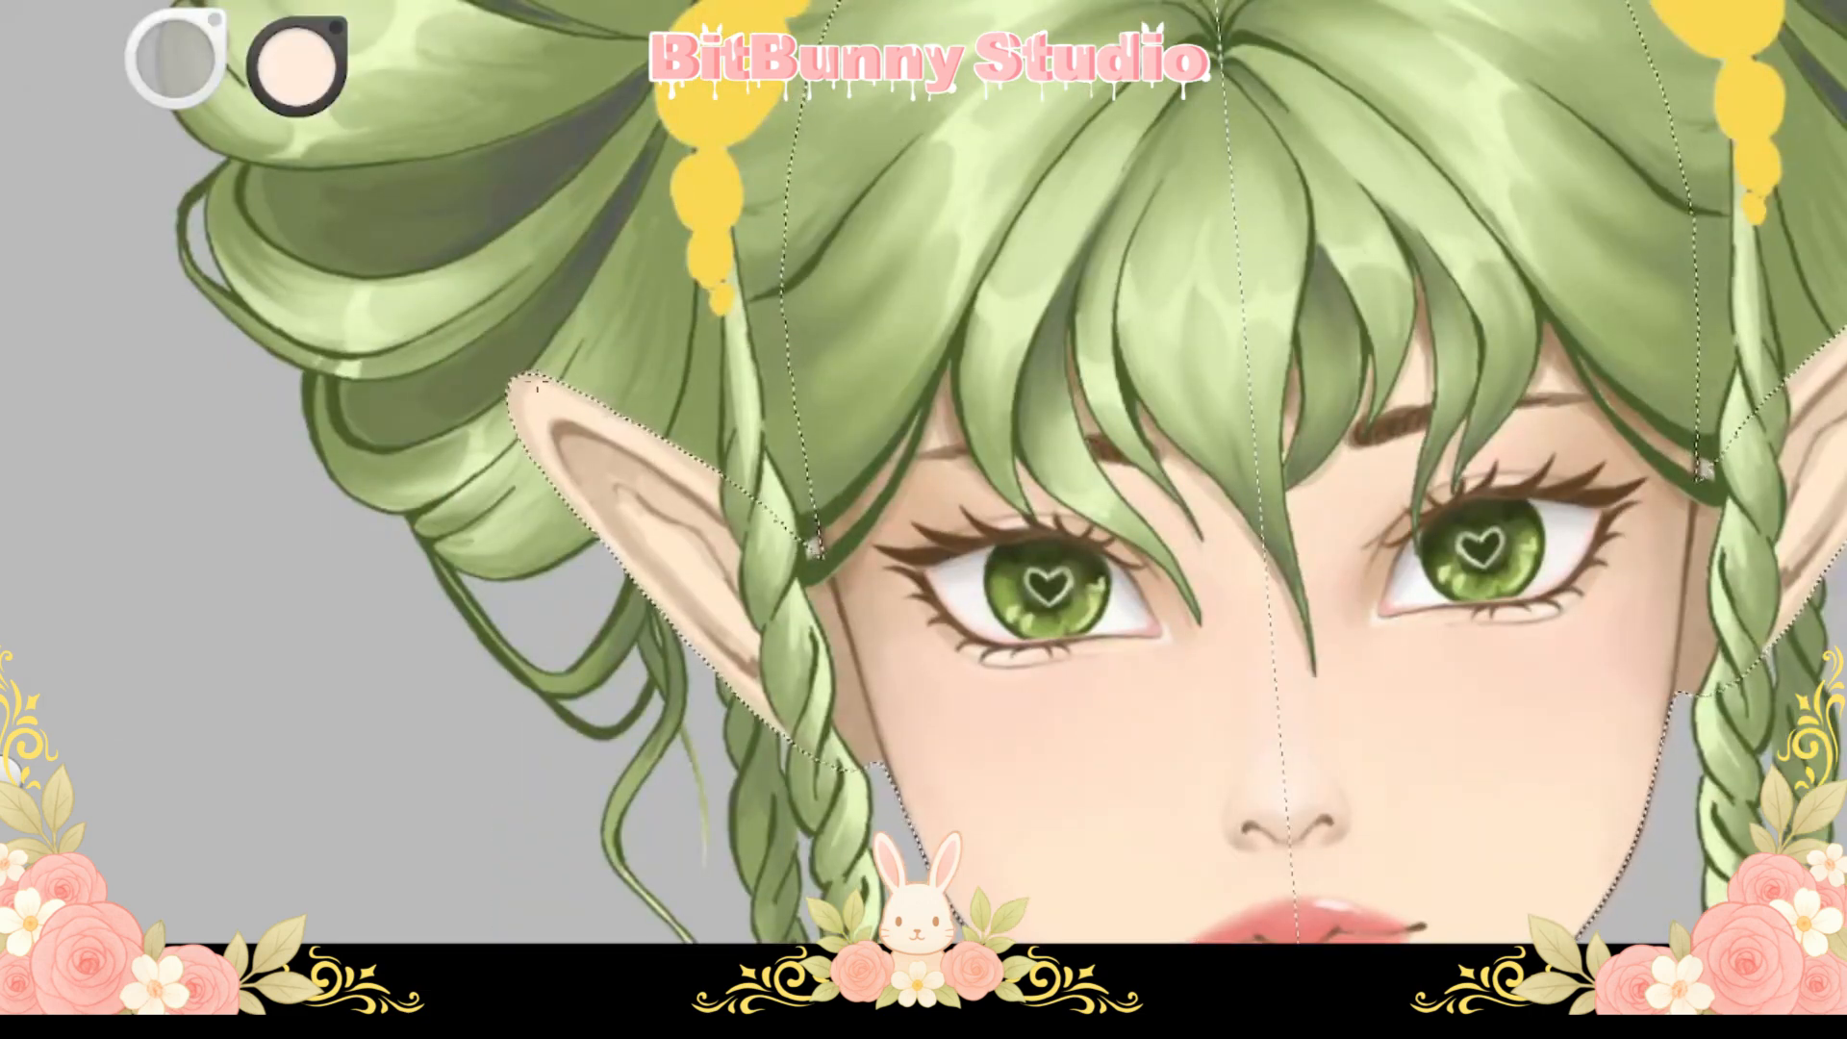
pyautogui.press('space')
pyautogui.moveTo(796, 494); pyautogui.dragTo(321, 504)
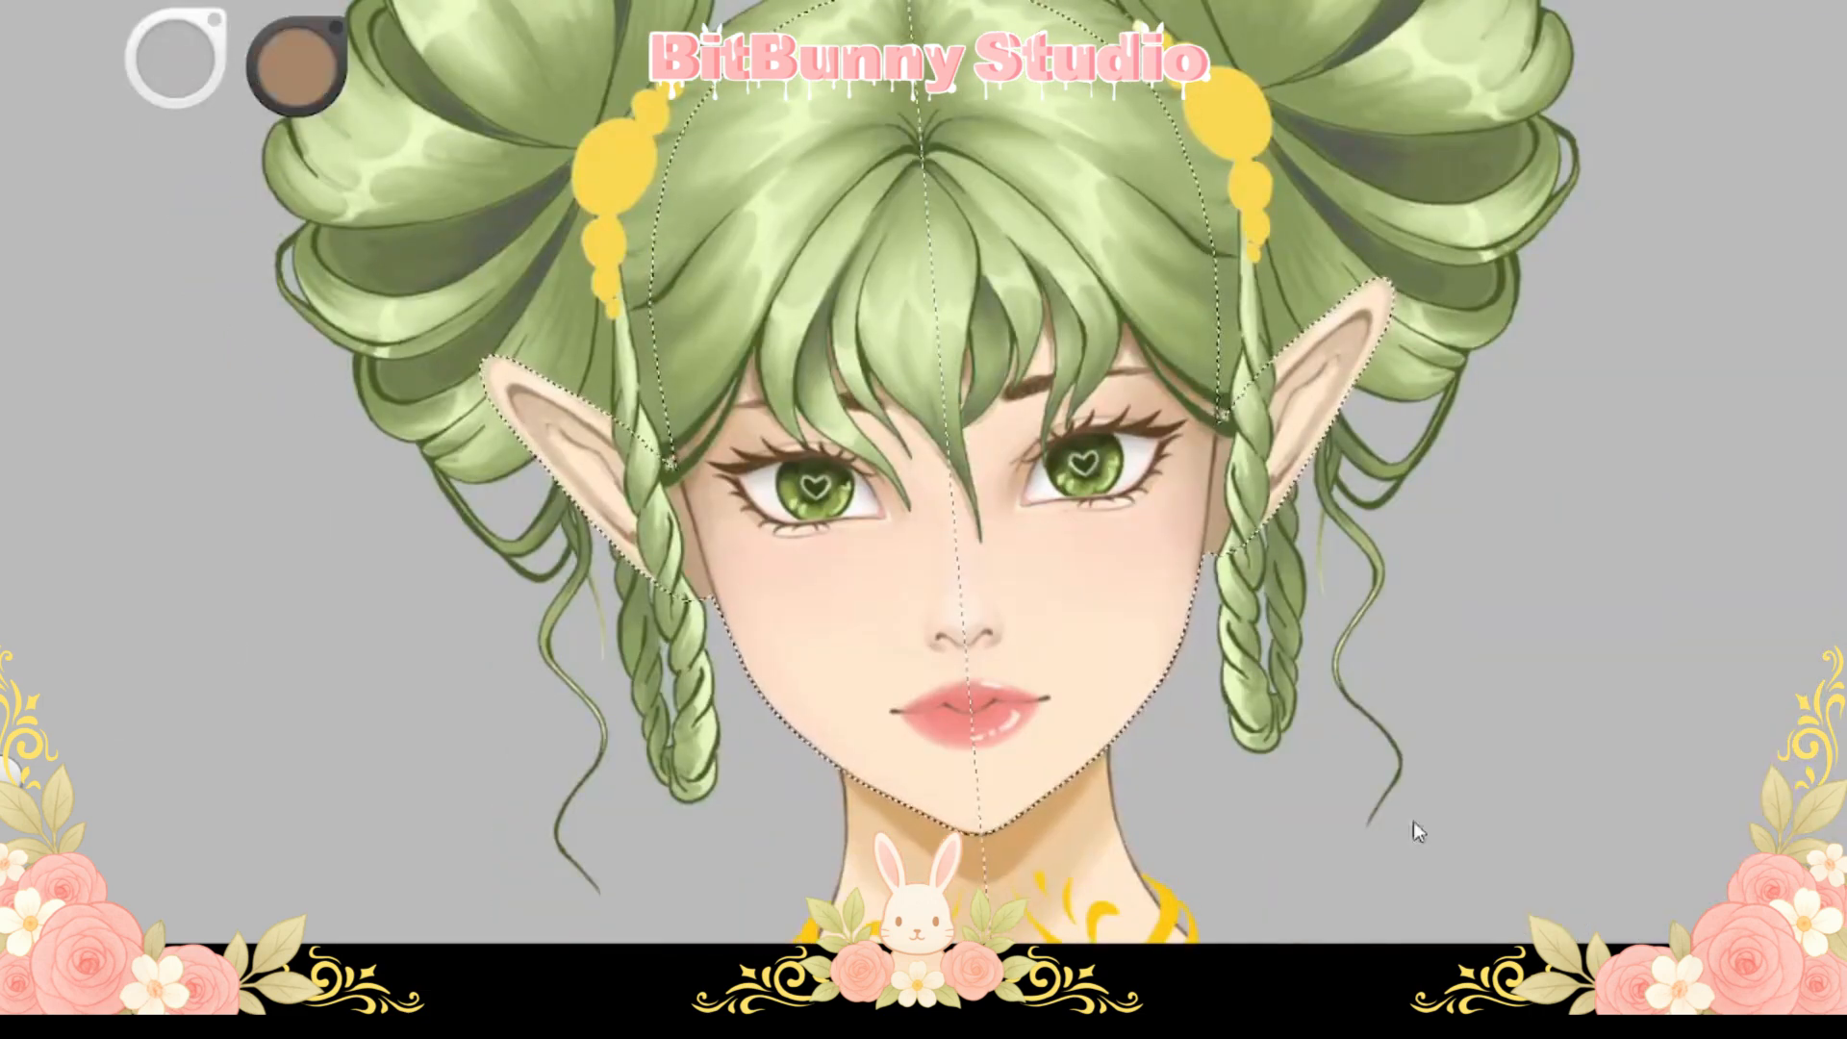
pyautogui.moveTo(297, 71); pyautogui.dragTo(296, 106)
pyautogui.moveTo(681, 512); pyautogui.dragTo(703, 593)
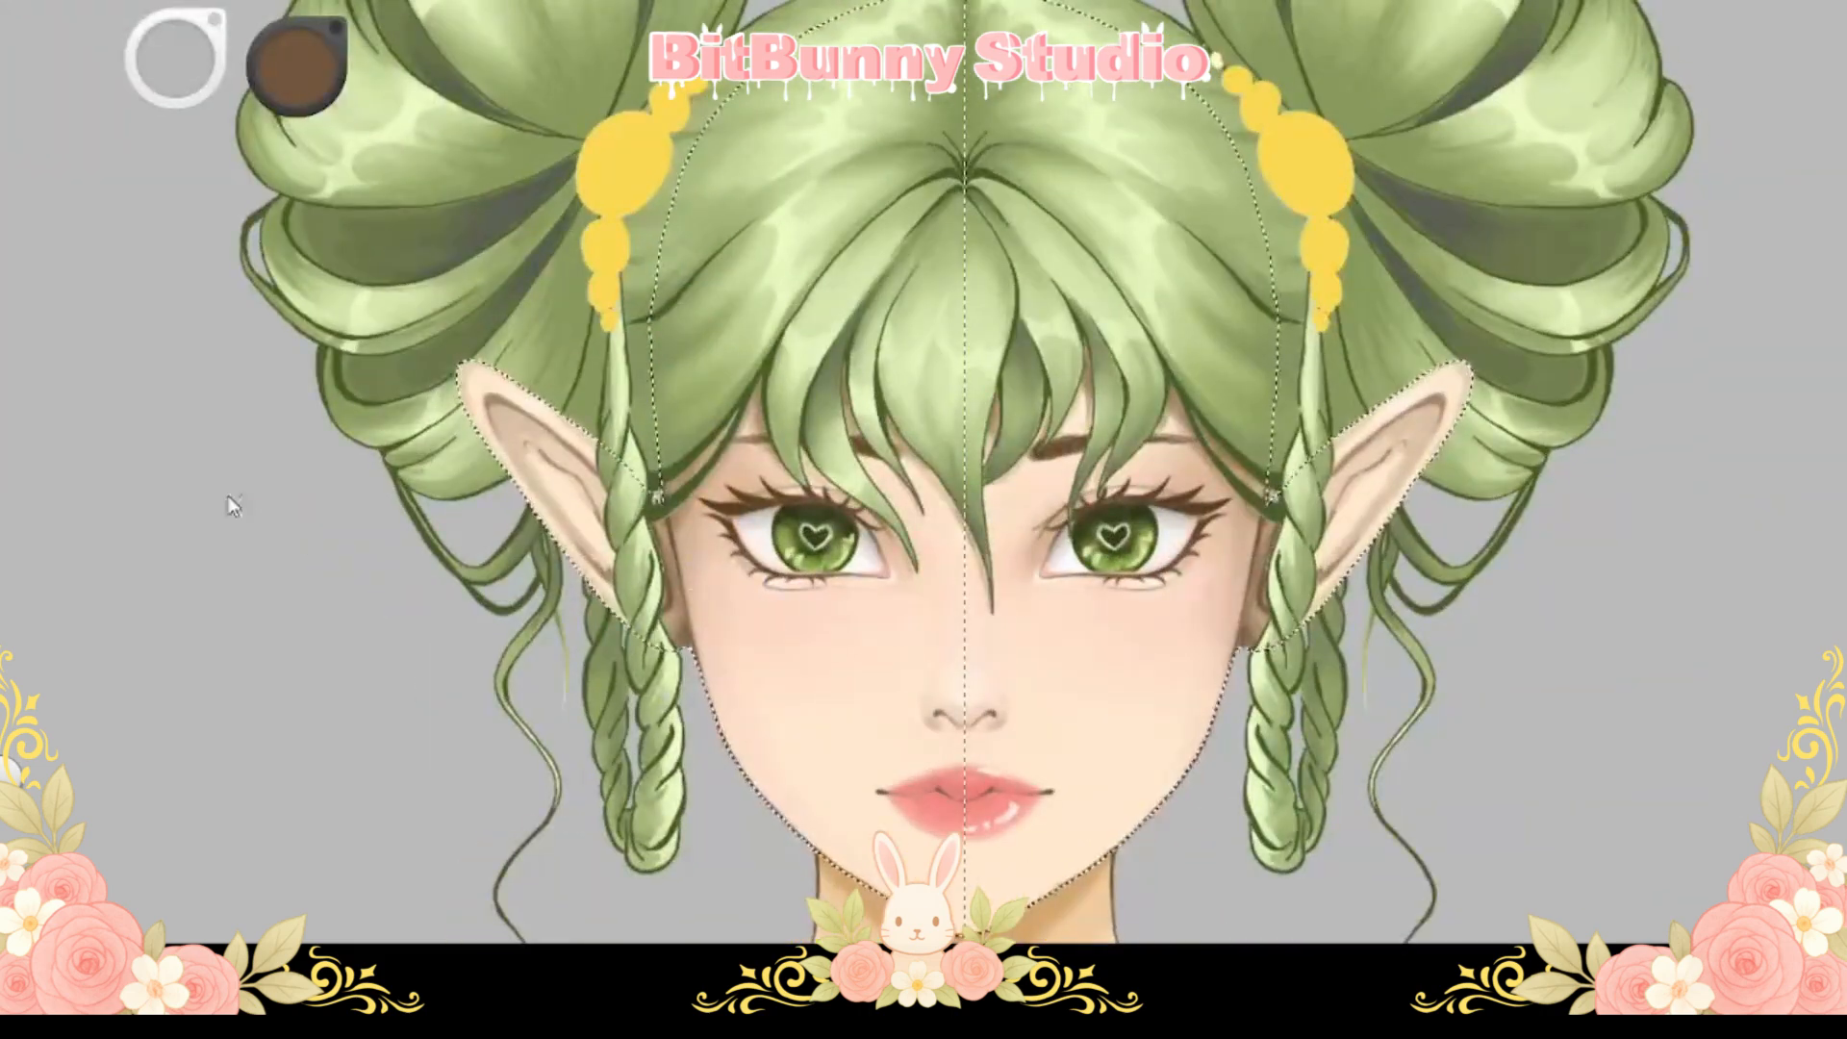
# Outline the pointed ear in dark brown around its tip and along both edges to the braid
pyautogui.scroll(5, 1407, 348)
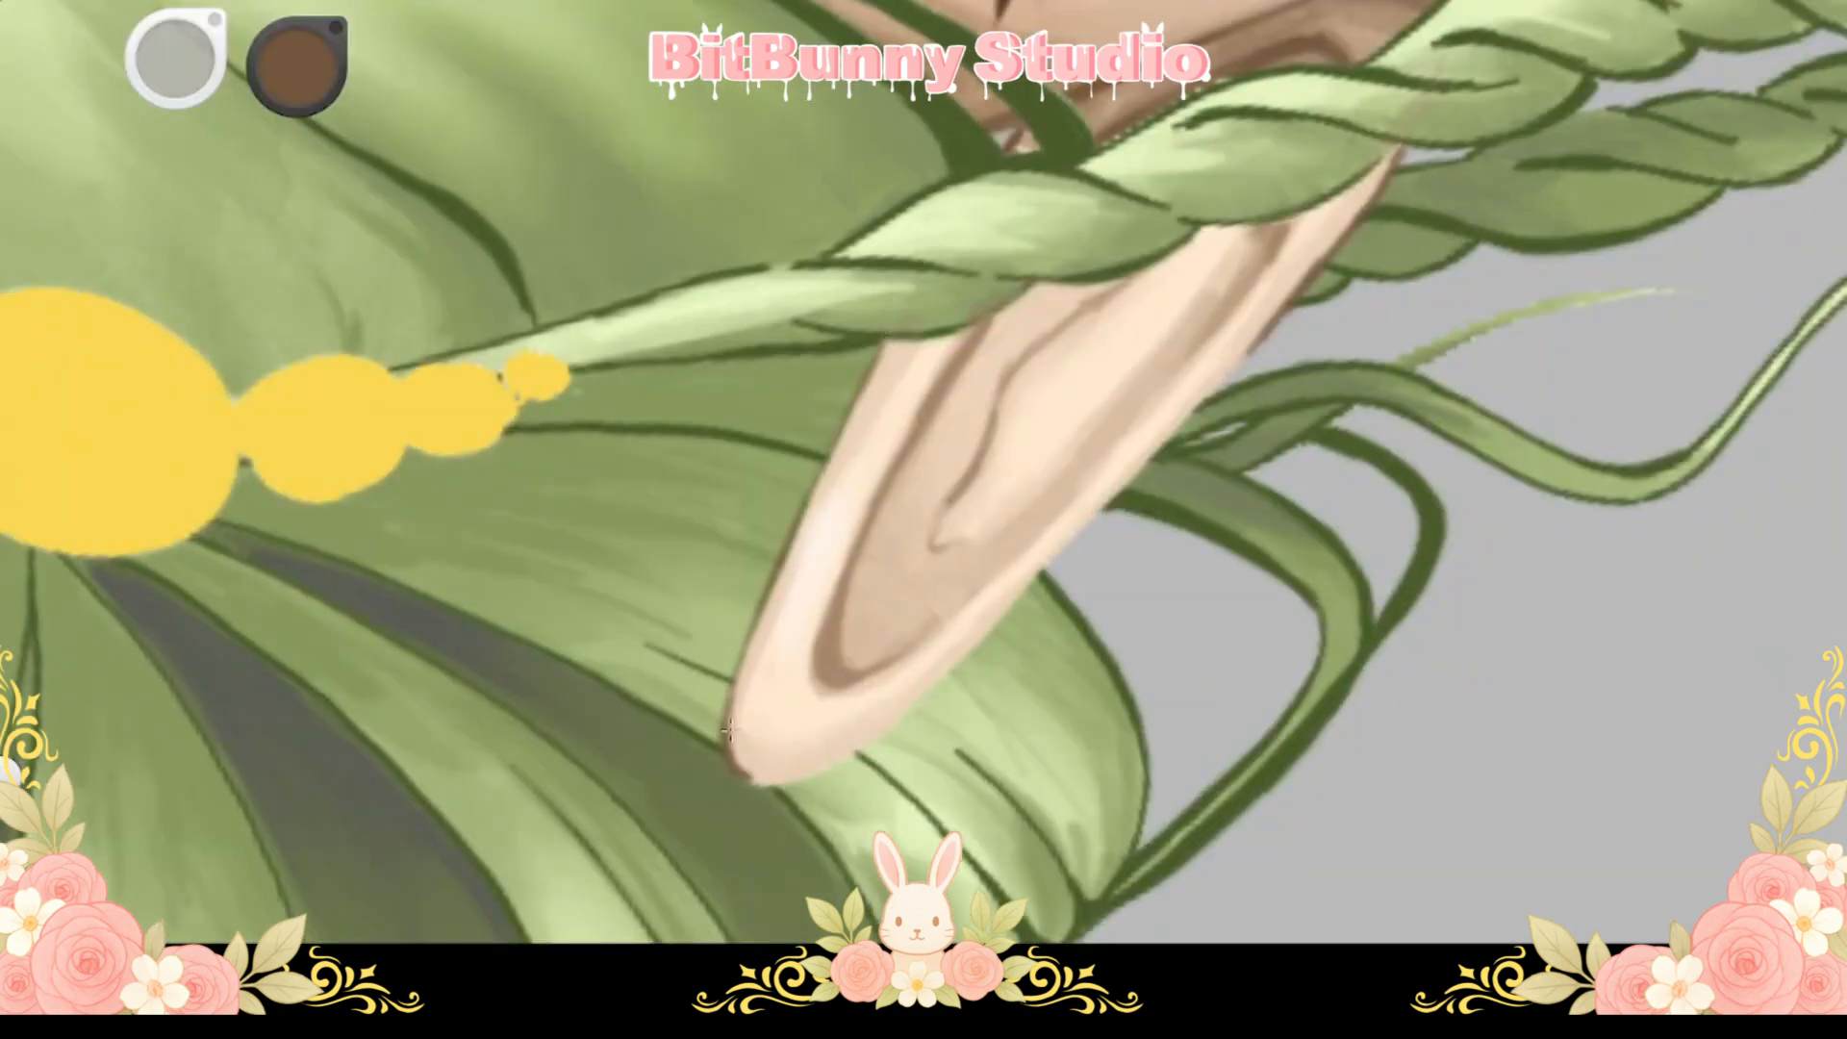
pyautogui.moveTo(847, 756); pyautogui.dragTo(924, 698)
pyautogui.moveTo(923, 698); pyautogui.dragTo(750, 675)
pyautogui.moveTo(839, 561); pyautogui.dragTo(918, 484)
pyautogui.scroll(2, 755, 560)
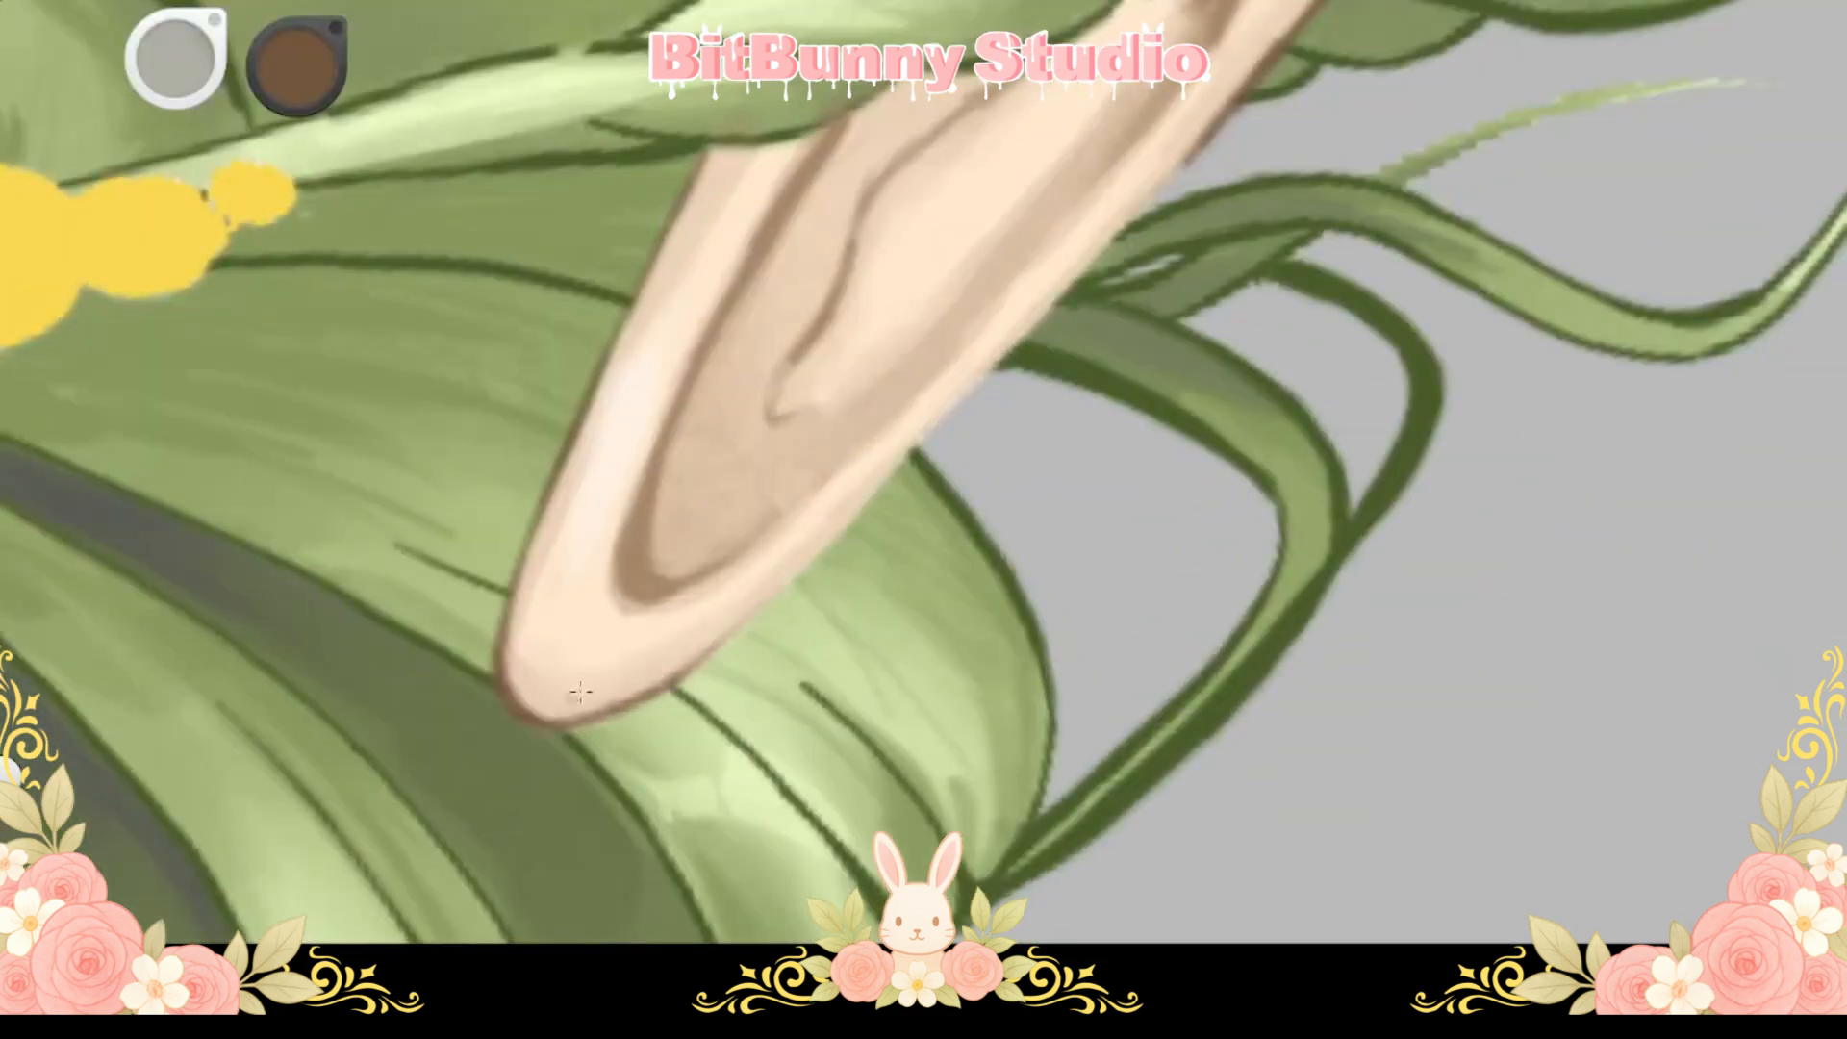
pyautogui.moveTo(839, 537); pyautogui.dragTo(947, 409)
pyautogui.moveTo(1116, 230); pyautogui.dragTo(972, 366)
pyautogui.moveTo(697, 654); pyautogui.dragTo(1040, 296)
pyautogui.moveTo(554, 317); pyautogui.dragTo(691, 299)
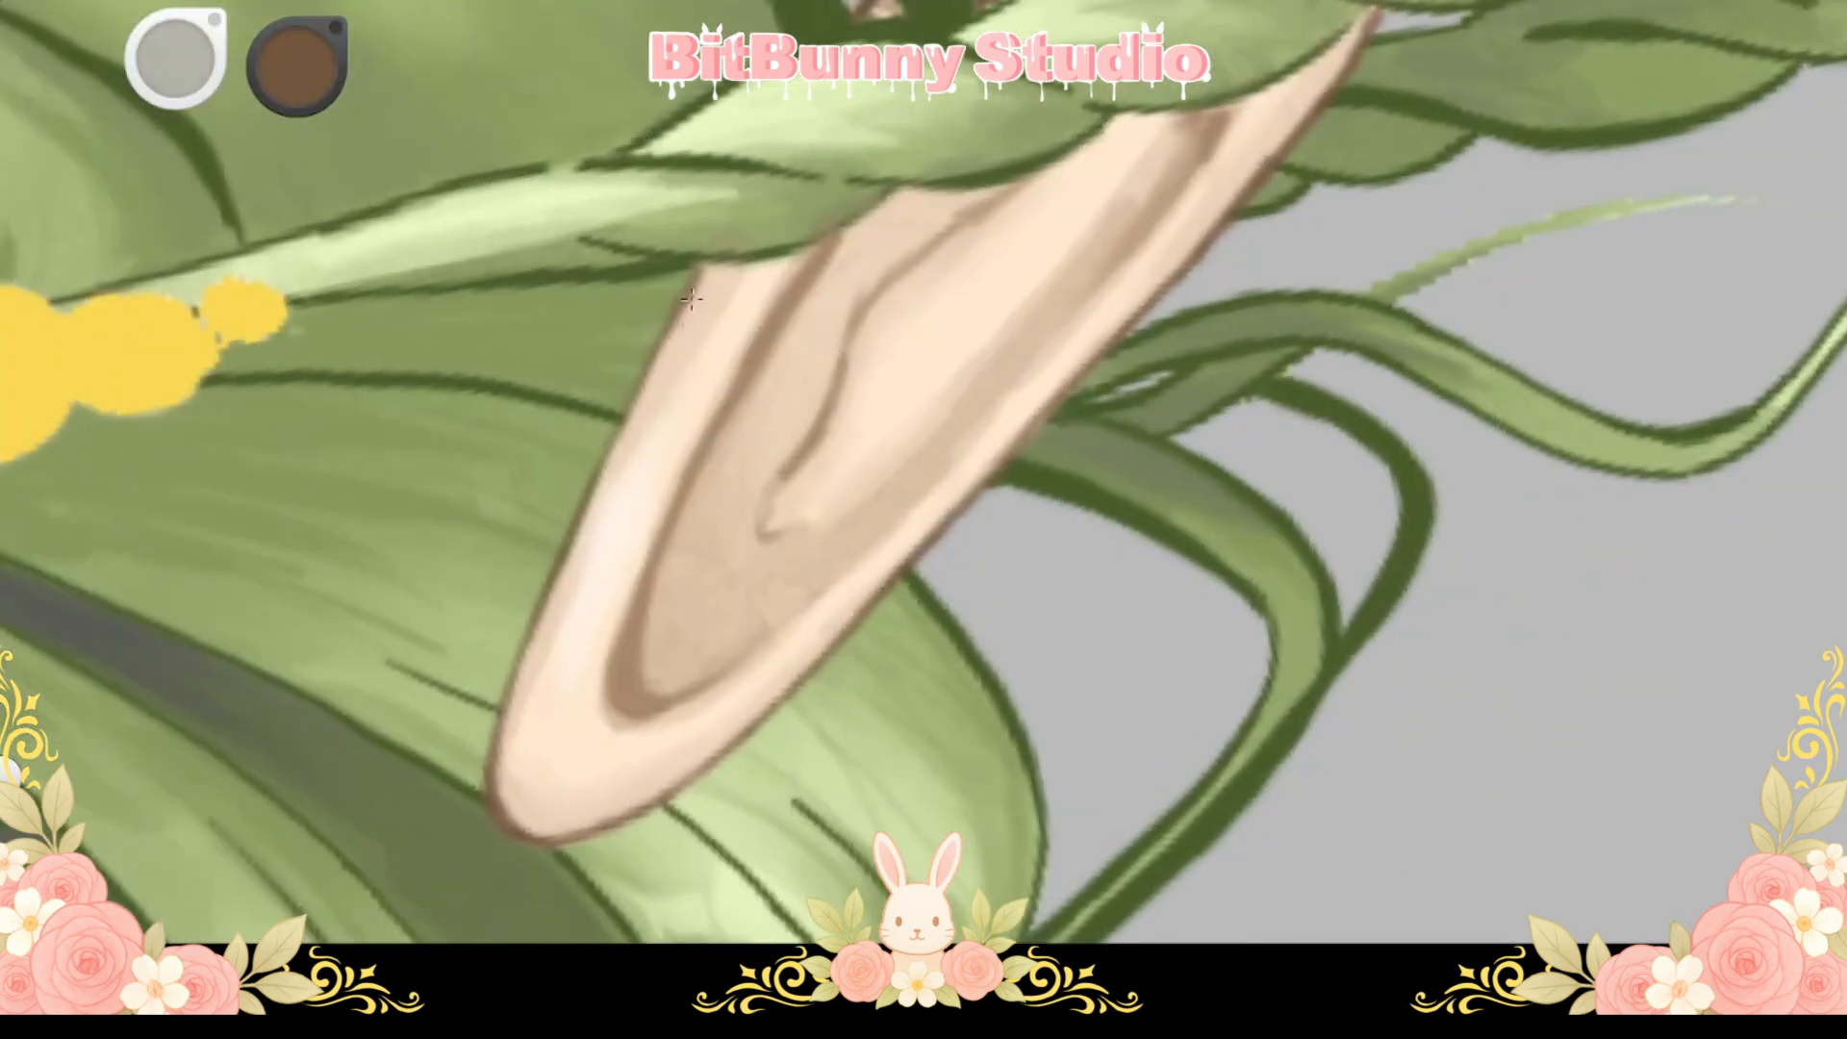
pyautogui.scroll(-5, 530, 829)
pyautogui.moveTo(530, 829); pyautogui.dragTo(693, 553)
# Dot pale cream pearls of varying sizes down the side edge of the skirt's top ruffle
pyautogui.scroll(-2, 693, 553)
pyautogui.moveTo(806, 879); pyautogui.dragTo(805, 801)
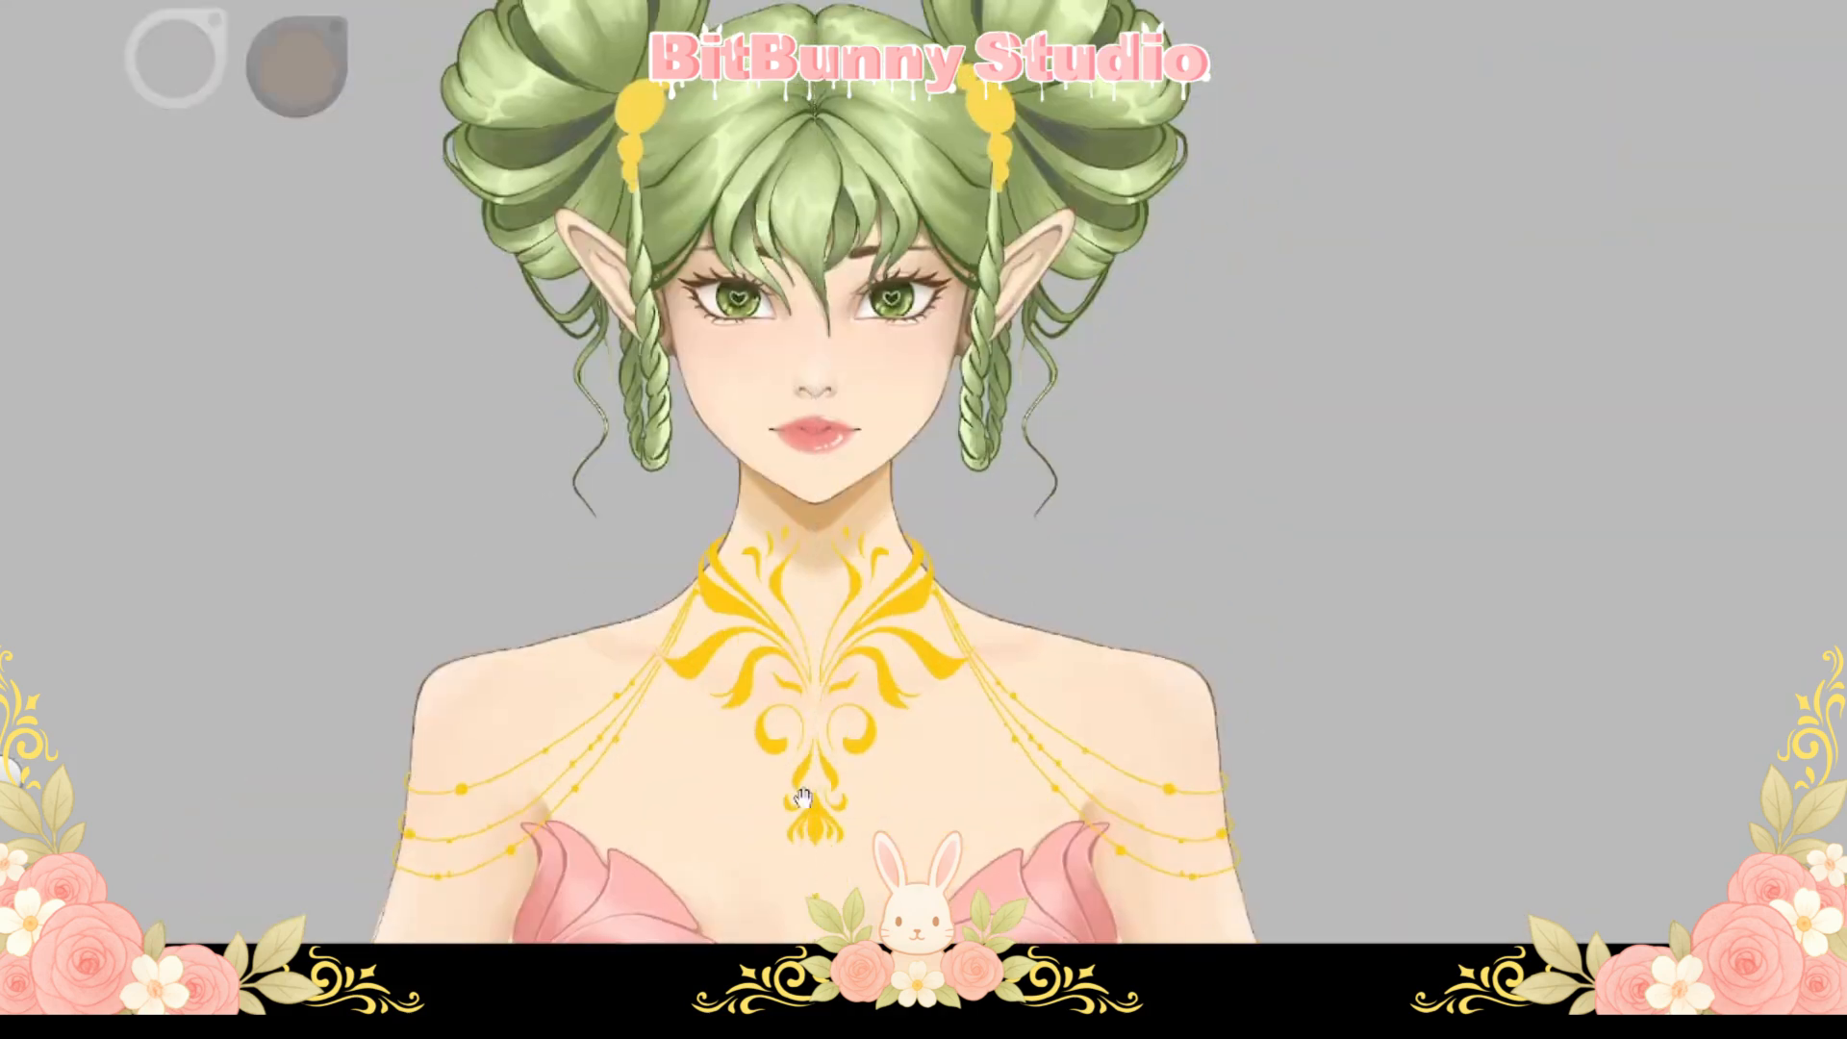
pyautogui.scroll(-3, 785, 624)
pyautogui.click(276, 35)
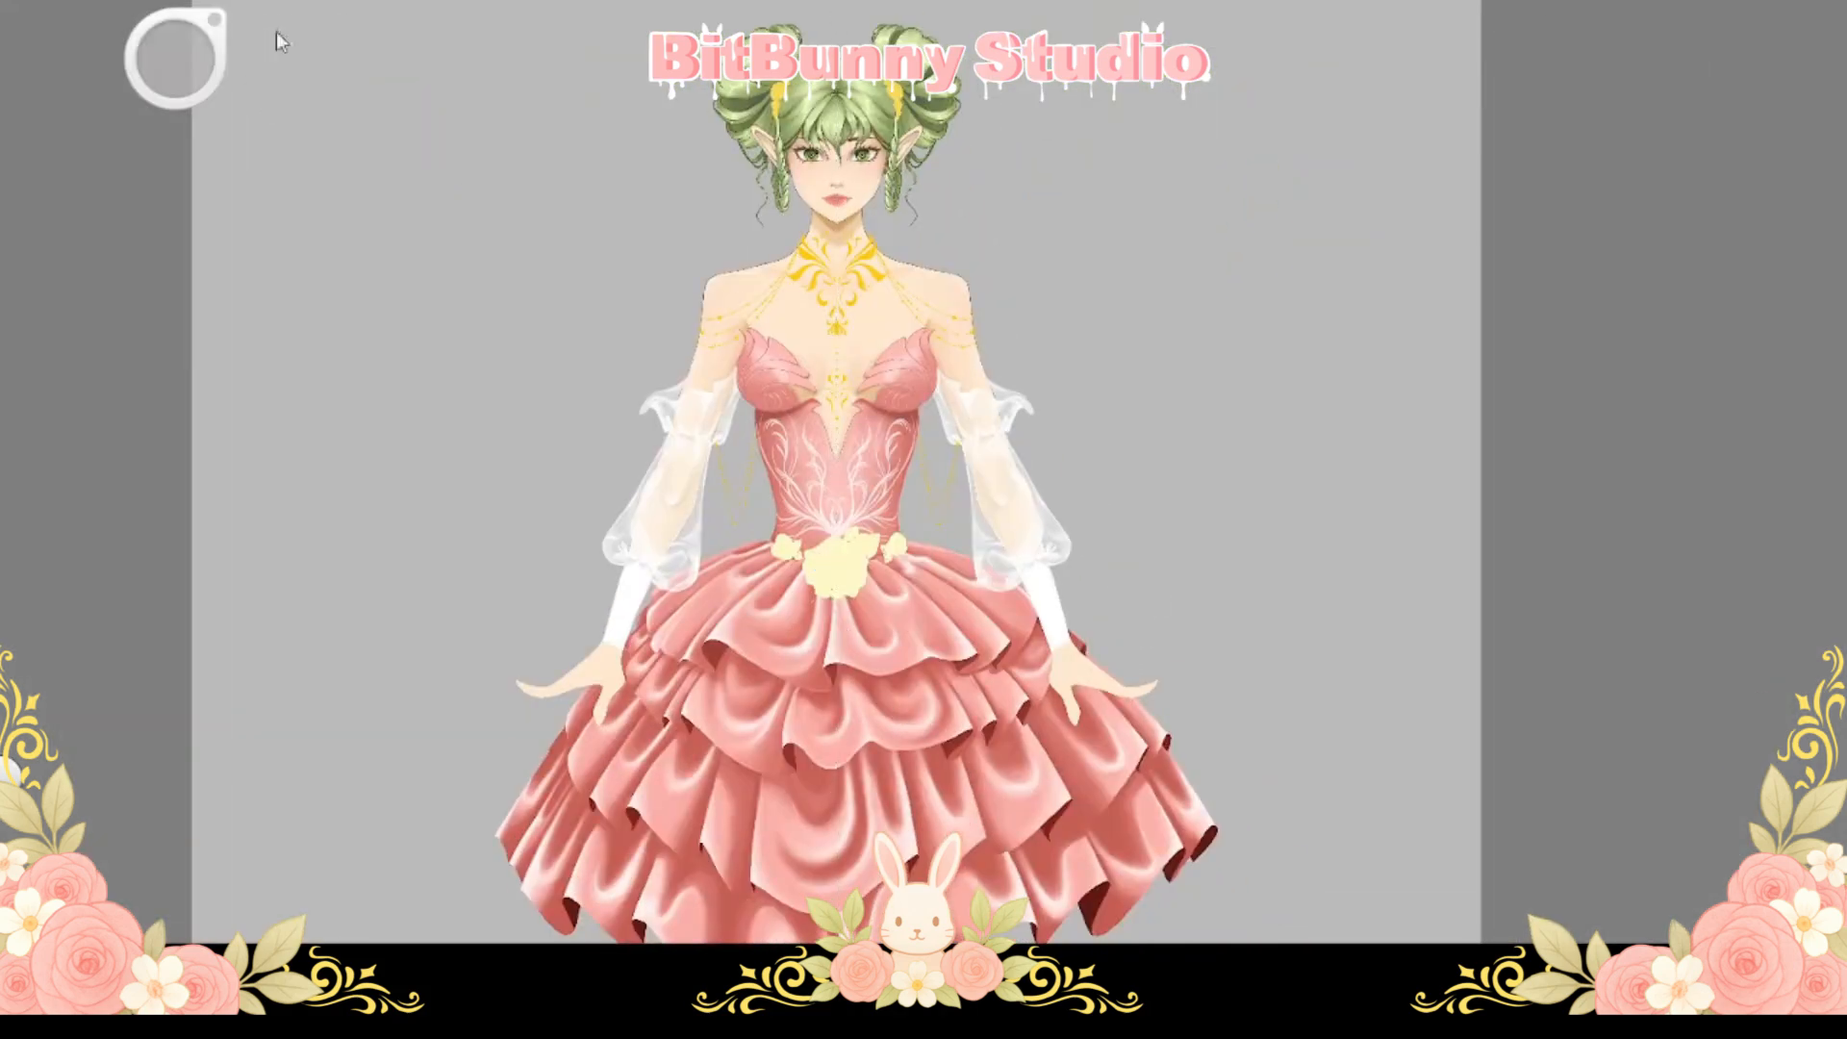
pyautogui.scroll(5, 670, 448)
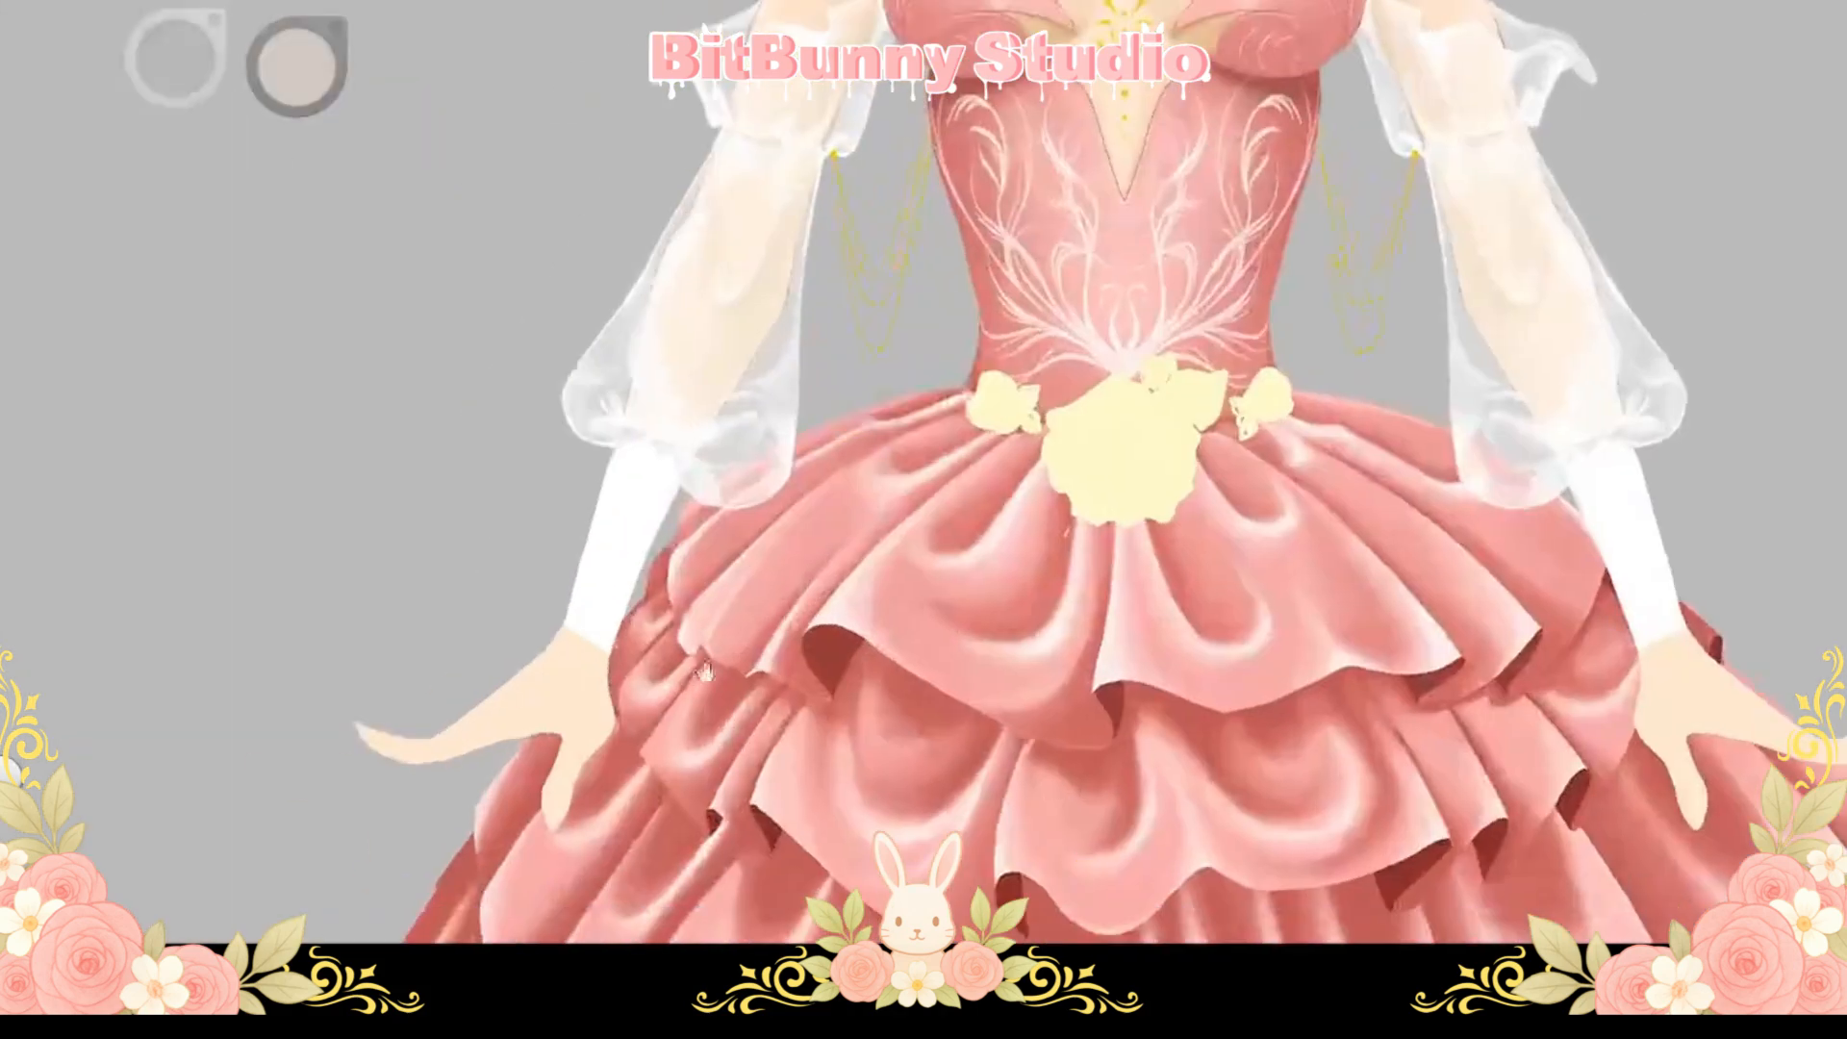
pyautogui.scroll(3, 664, 435)
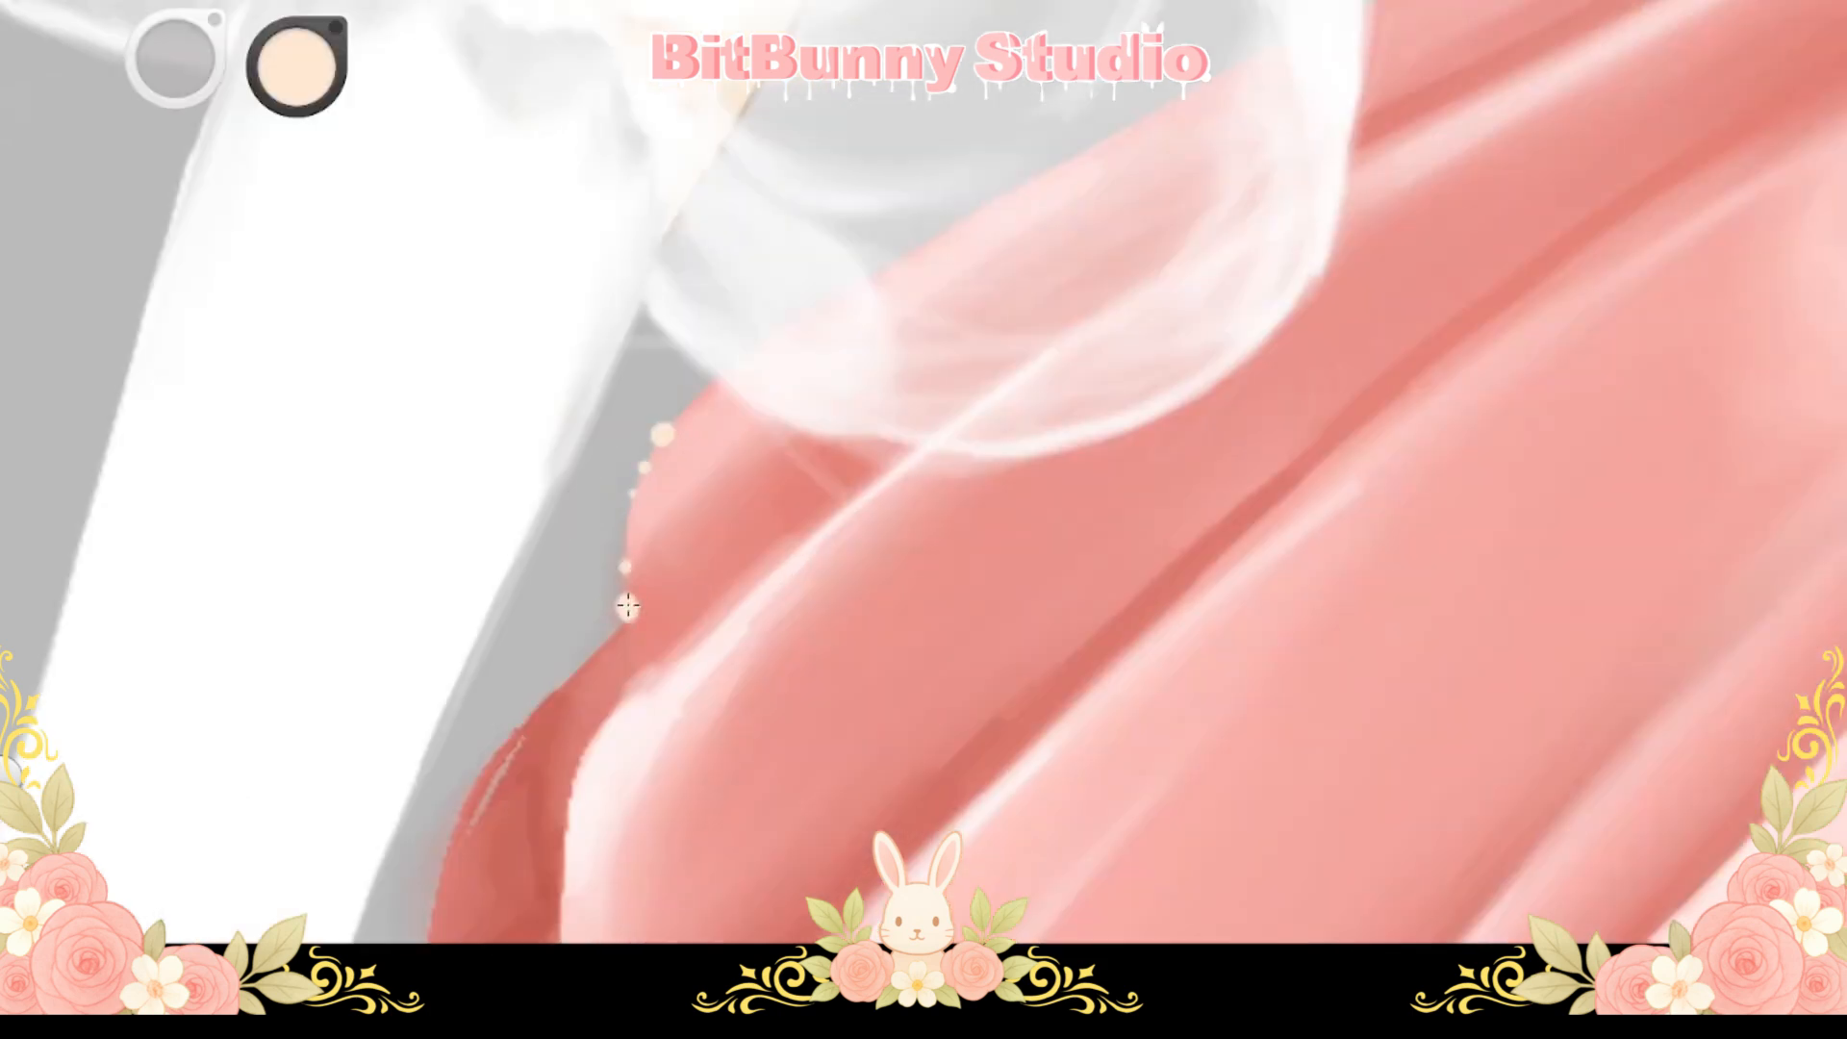
pyautogui.click(629, 649)
pyautogui.click(632, 677)
pyautogui.moveTo(632, 677); pyautogui.dragTo(690, 368)
pyautogui.click(657, 418)
pyautogui.click(663, 812)
pyautogui.moveTo(663, 812)
pyautogui.mouseDown()
pyautogui.moveTo(644, 579)
pyautogui.moveTo(693, 545)
pyautogui.mouseUp()
# Continue the cream pearl trim along the top ruffle's wavy hem up to its first open fold
pyautogui.click(669, 640)
pyautogui.click(681, 638)
pyautogui.moveTo(754, 756); pyautogui.dragTo(726, 690)
pyautogui.click(806, 621)
pyautogui.moveTo(889, 713); pyautogui.dragTo(741, 593)
pyautogui.click(917, 677)
pyautogui.moveTo(1214, 607); pyautogui.dragTo(986, 501)
pyautogui.click(891, 572)
pyautogui.click(932, 598)
pyautogui.click(982, 616)
pyautogui.moveTo(1045, 661)
pyautogui.mouseDown()
pyautogui.moveTo(904, 574)
pyautogui.moveTo(876, 511)
pyautogui.moveTo(891, 631)
pyautogui.mouseUp()
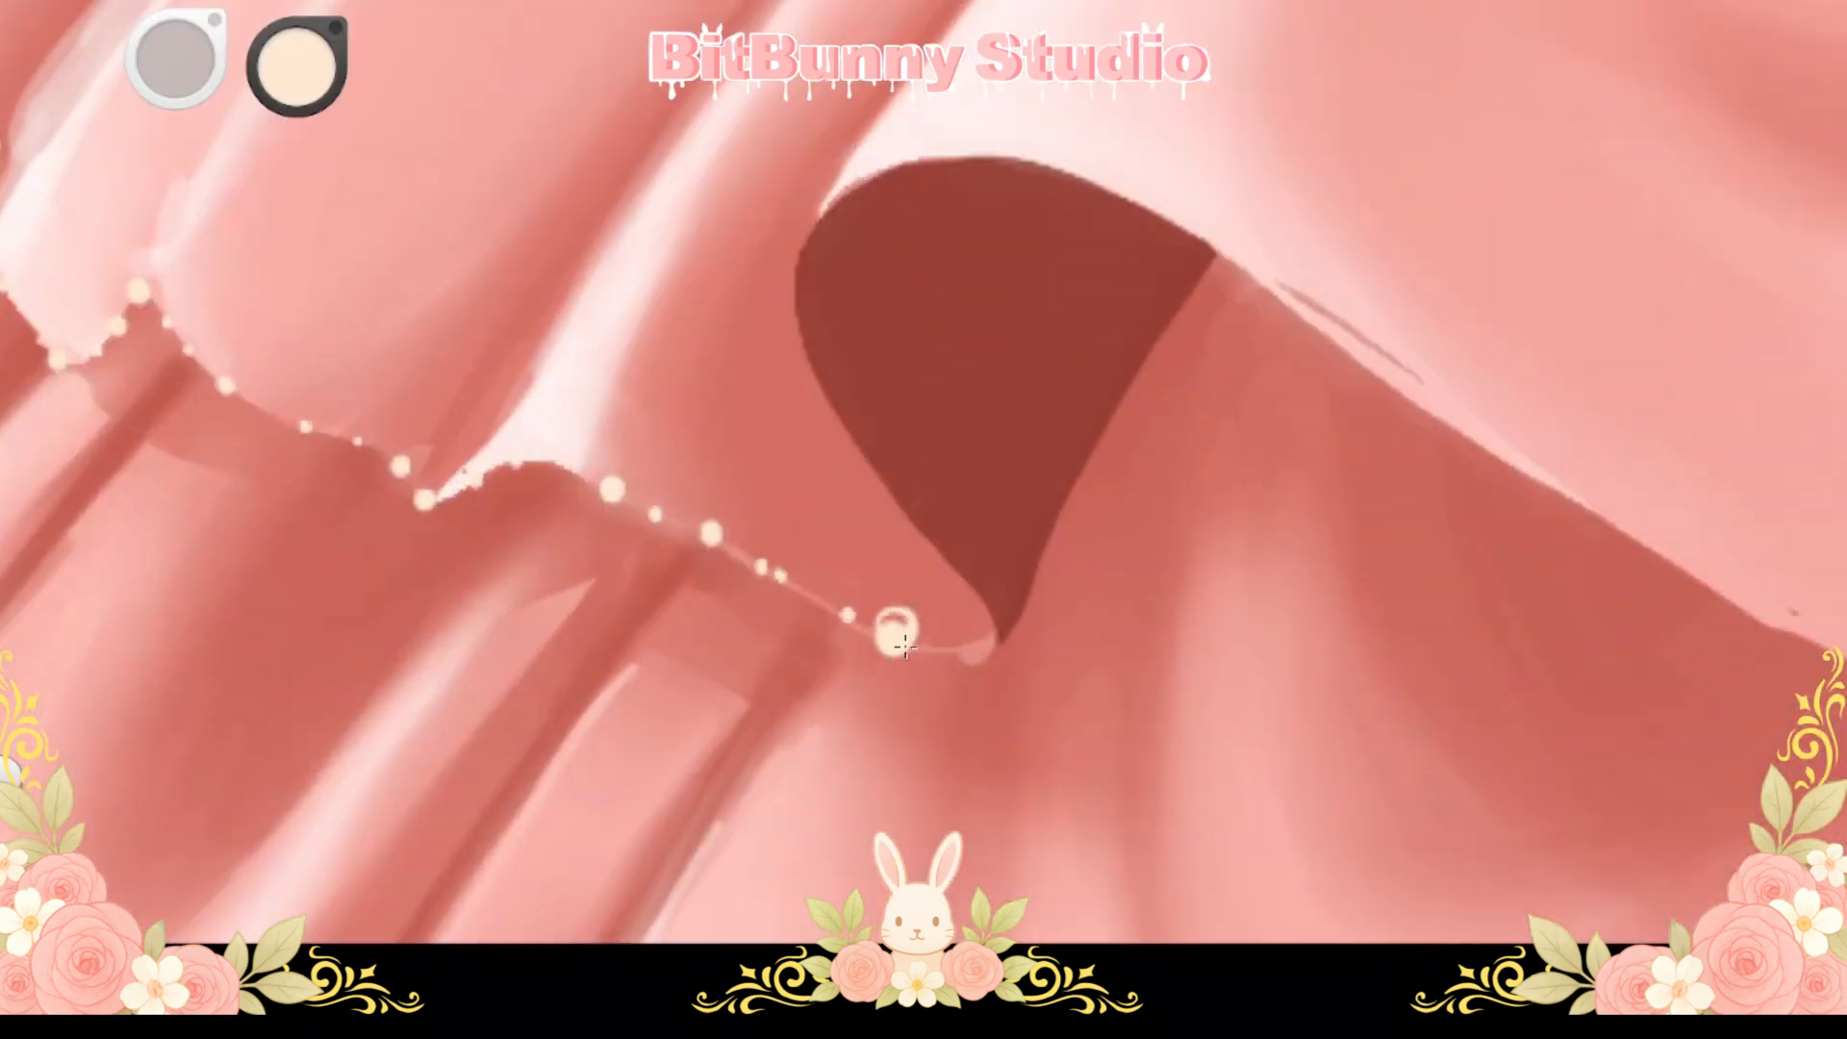
pyautogui.click(892, 632)
pyautogui.click(845, 612)
# Add larger cream pearls among the small ones on the top ruffle's side edge and hem
pyautogui.moveTo(668, 389); pyautogui.dragTo(1196, 563)
pyautogui.moveTo(490, 268)
pyautogui.mouseDown()
pyautogui.moveTo(716, 421)
pyautogui.moveTo(770, 808)
pyautogui.mouseUp()
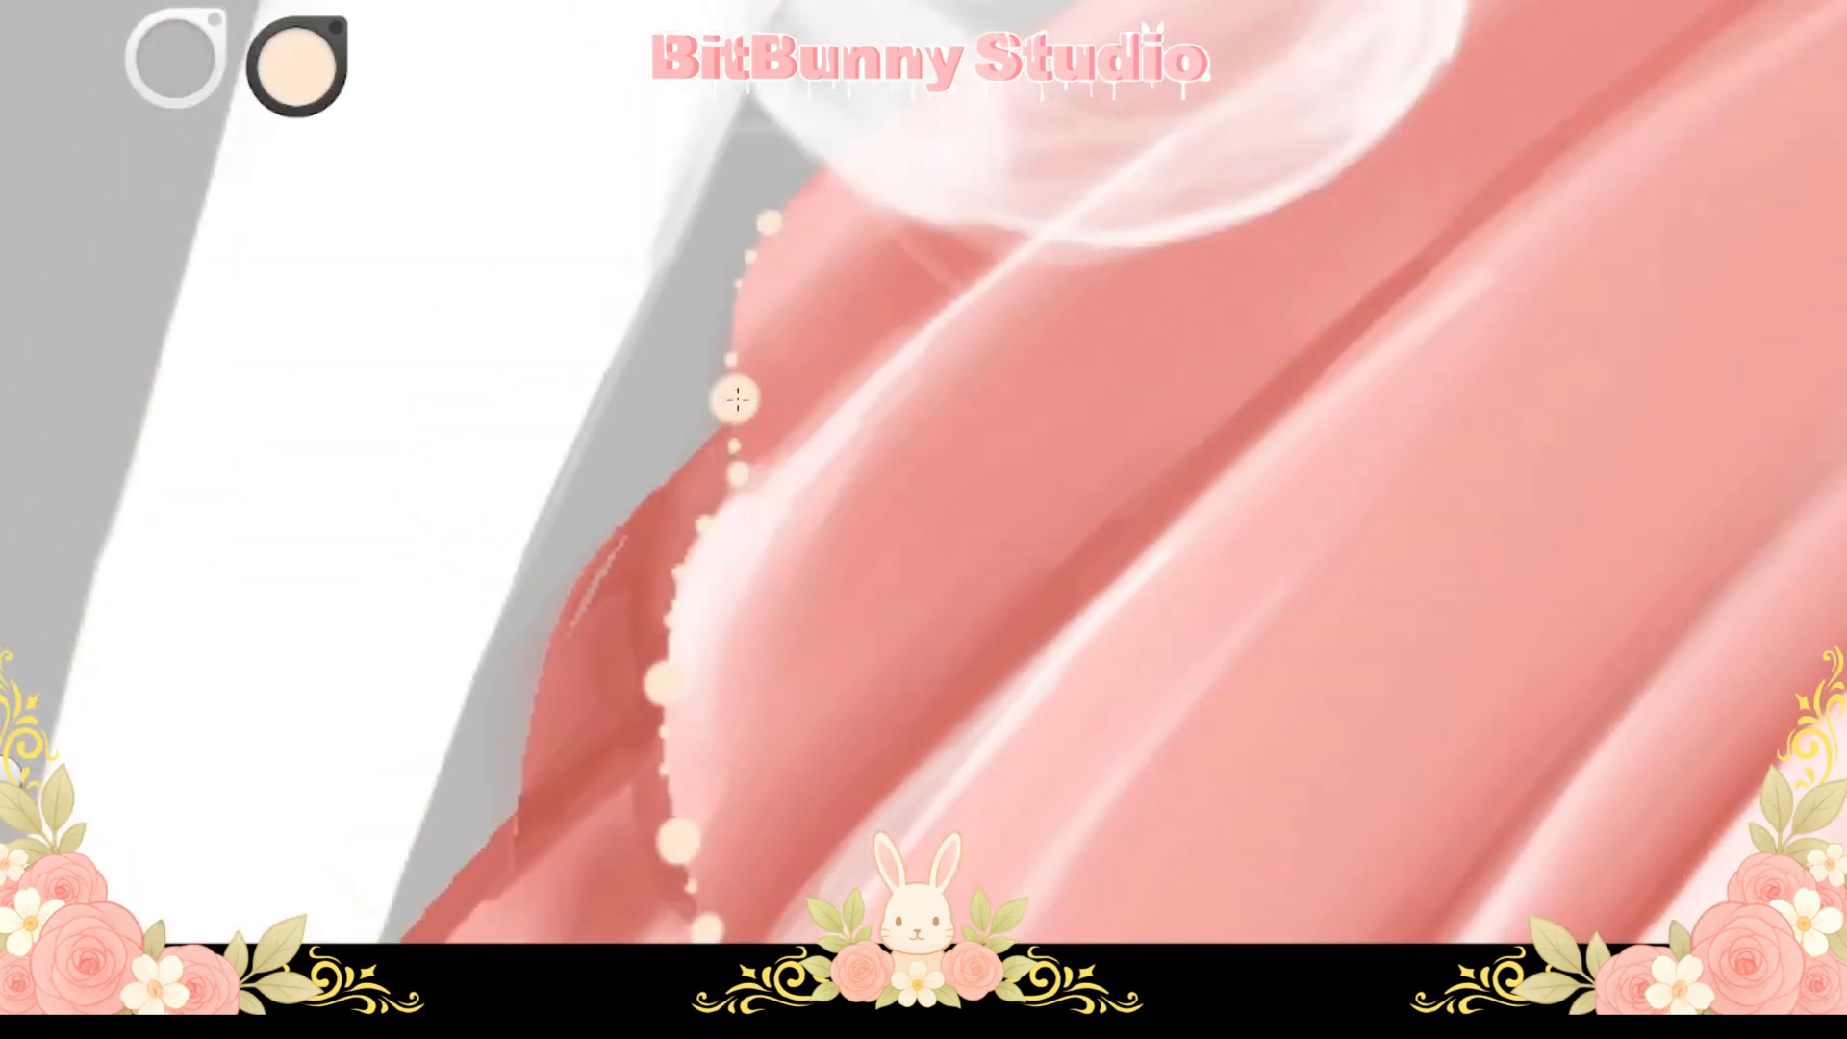
pyautogui.click(741, 287)
pyautogui.moveTo(740, 287); pyautogui.dragTo(625, 211)
pyautogui.moveTo(674, 462)
pyautogui.mouseDown()
pyautogui.moveTo(808, 527)
pyautogui.moveTo(752, 448)
pyautogui.mouseUp()
pyautogui.click(787, 534)
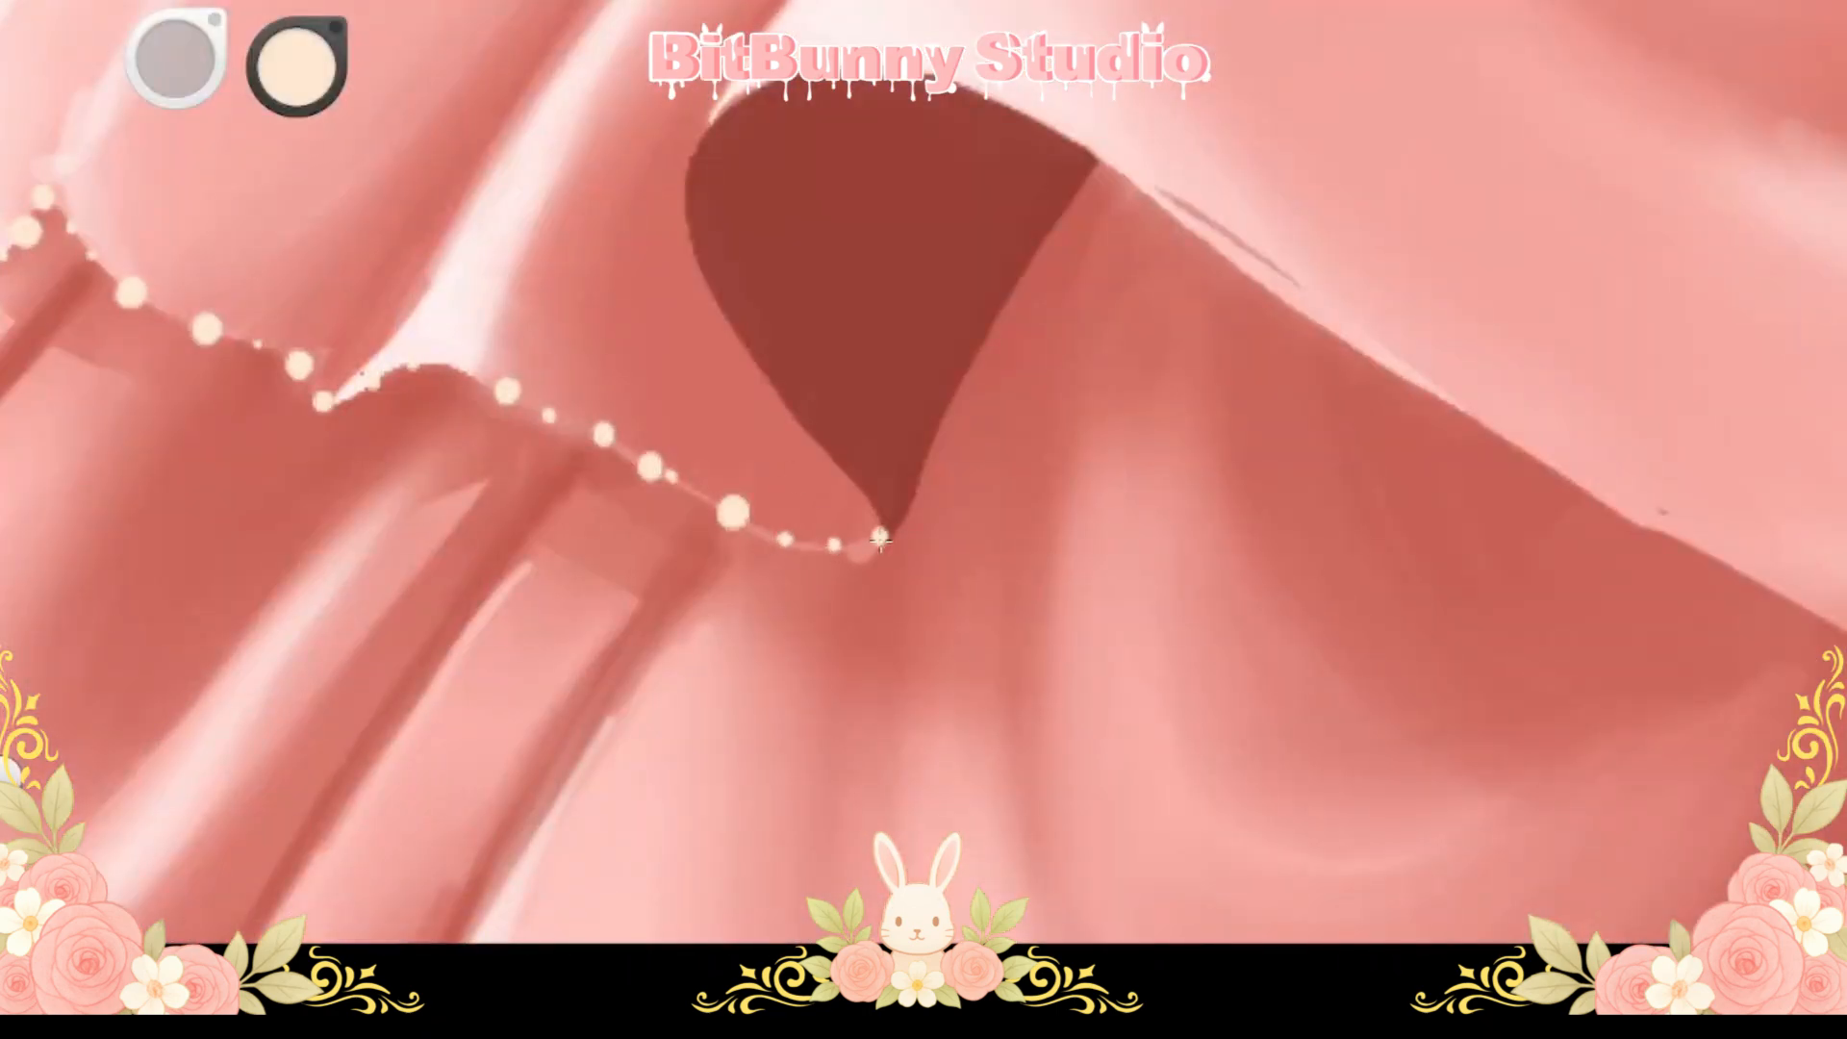
# Trim the rim of the dark open fold and the adjoining ruffle edge with cream pearls
pyautogui.moveTo(835, 89); pyautogui.dragTo(683, 296)
pyautogui.click(737, 272)
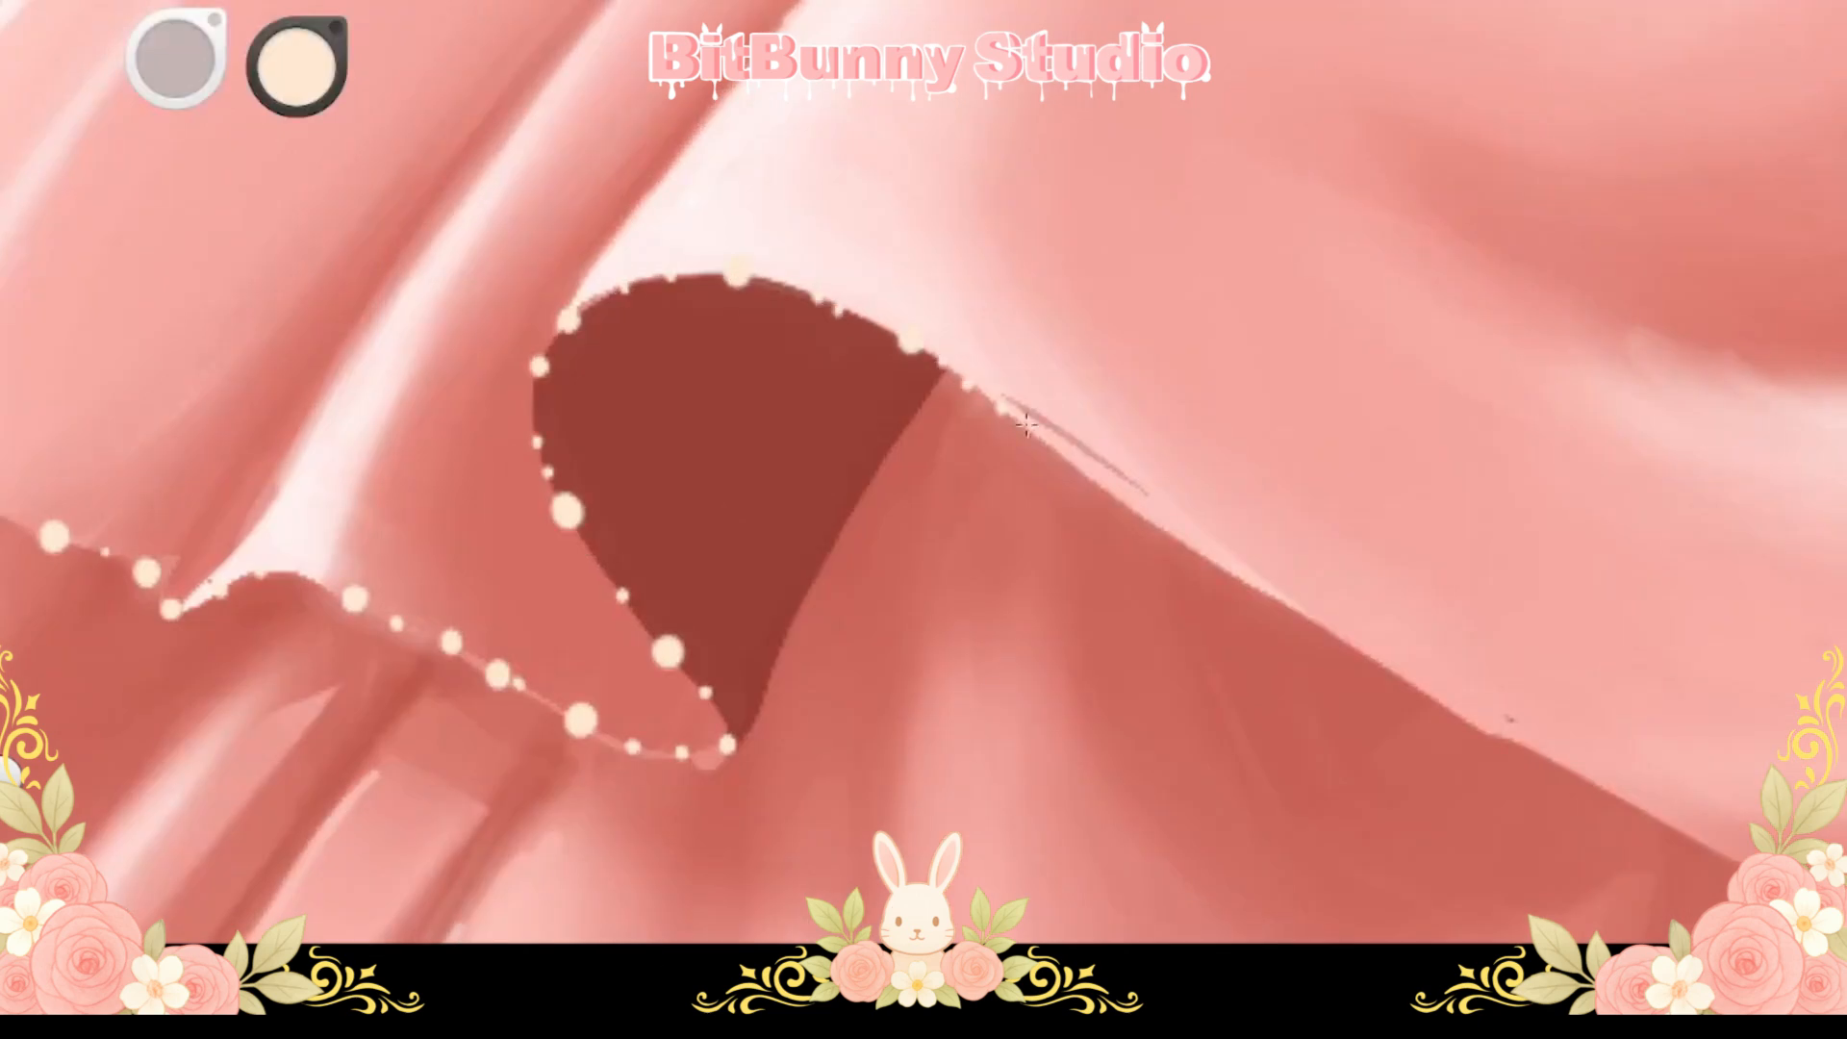
pyautogui.click(1054, 453)
pyautogui.click(1094, 485)
pyautogui.moveTo(1137, 505)
pyautogui.mouseDown()
pyautogui.moveTo(804, 470)
pyautogui.moveTo(578, 500)
pyautogui.mouseUp()
pyautogui.moveTo(673, 423)
pyautogui.mouseDown()
pyautogui.moveTo(825, 379)
pyautogui.moveTo(942, 379)
pyautogui.mouseUp()
# Place white pearls of varying sizes along the upper petal edges of the pink bodice cups
pyautogui.click(621, 412)
pyautogui.click(635, 410)
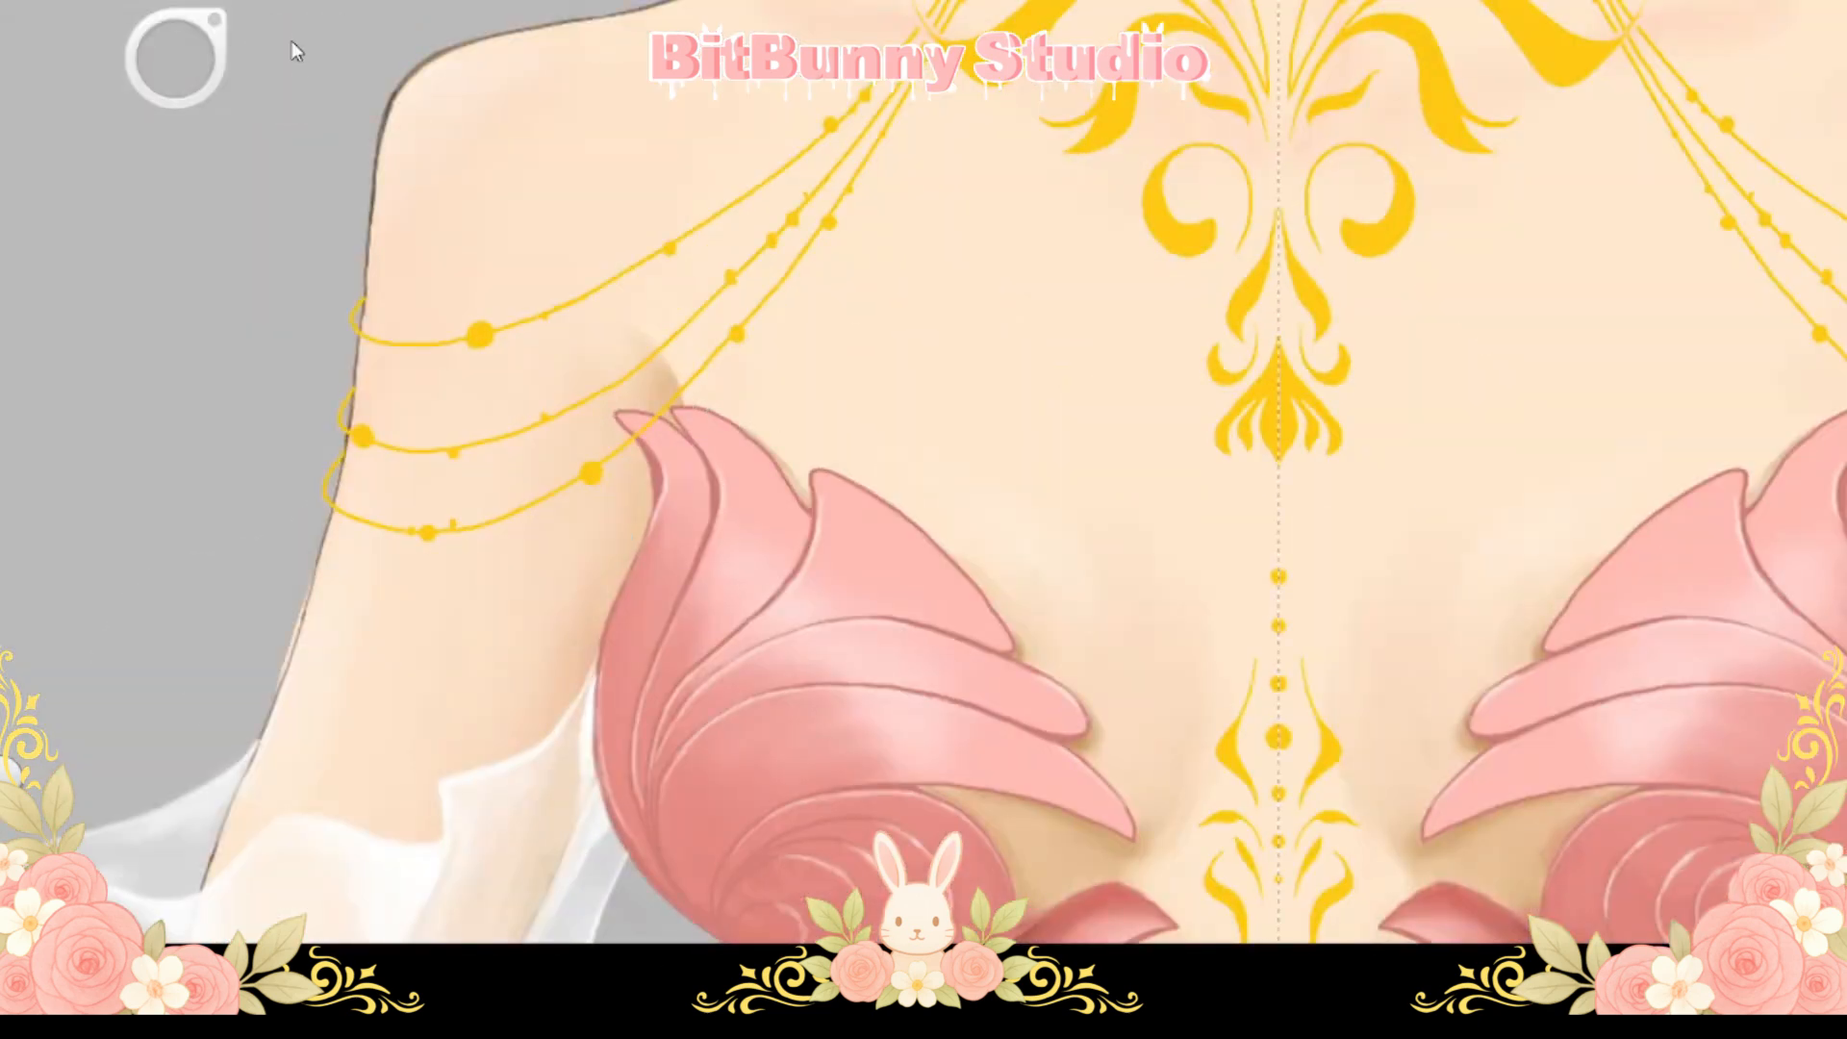
pyautogui.click(628, 414)
pyautogui.moveTo(966, 583); pyautogui.dragTo(785, 468)
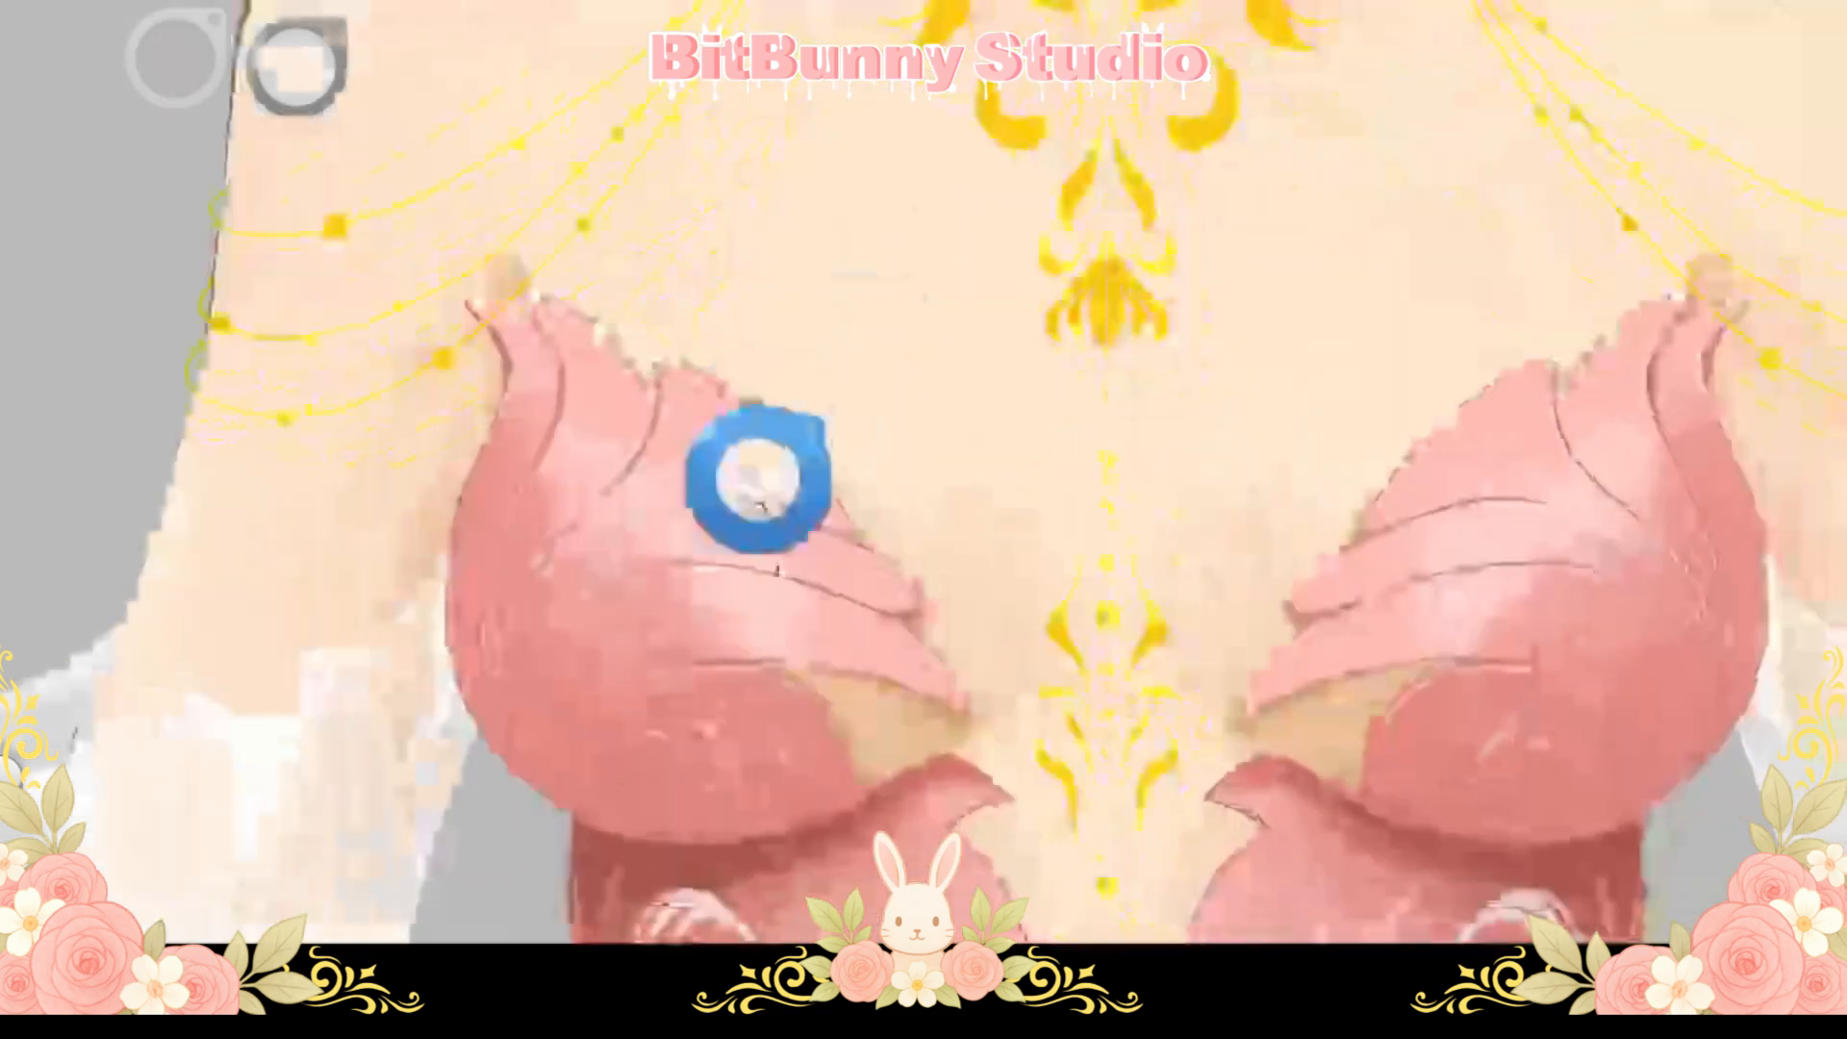
pyautogui.scroll(3, 899, 469)
pyautogui.click(795, 560)
pyautogui.moveTo(827, 600); pyautogui.dragTo(766, 472)
pyautogui.click(842, 527)
pyautogui.click(852, 578)
pyautogui.moveTo(855, 635); pyautogui.dragTo(863, 527)
pyautogui.click(939, 644)
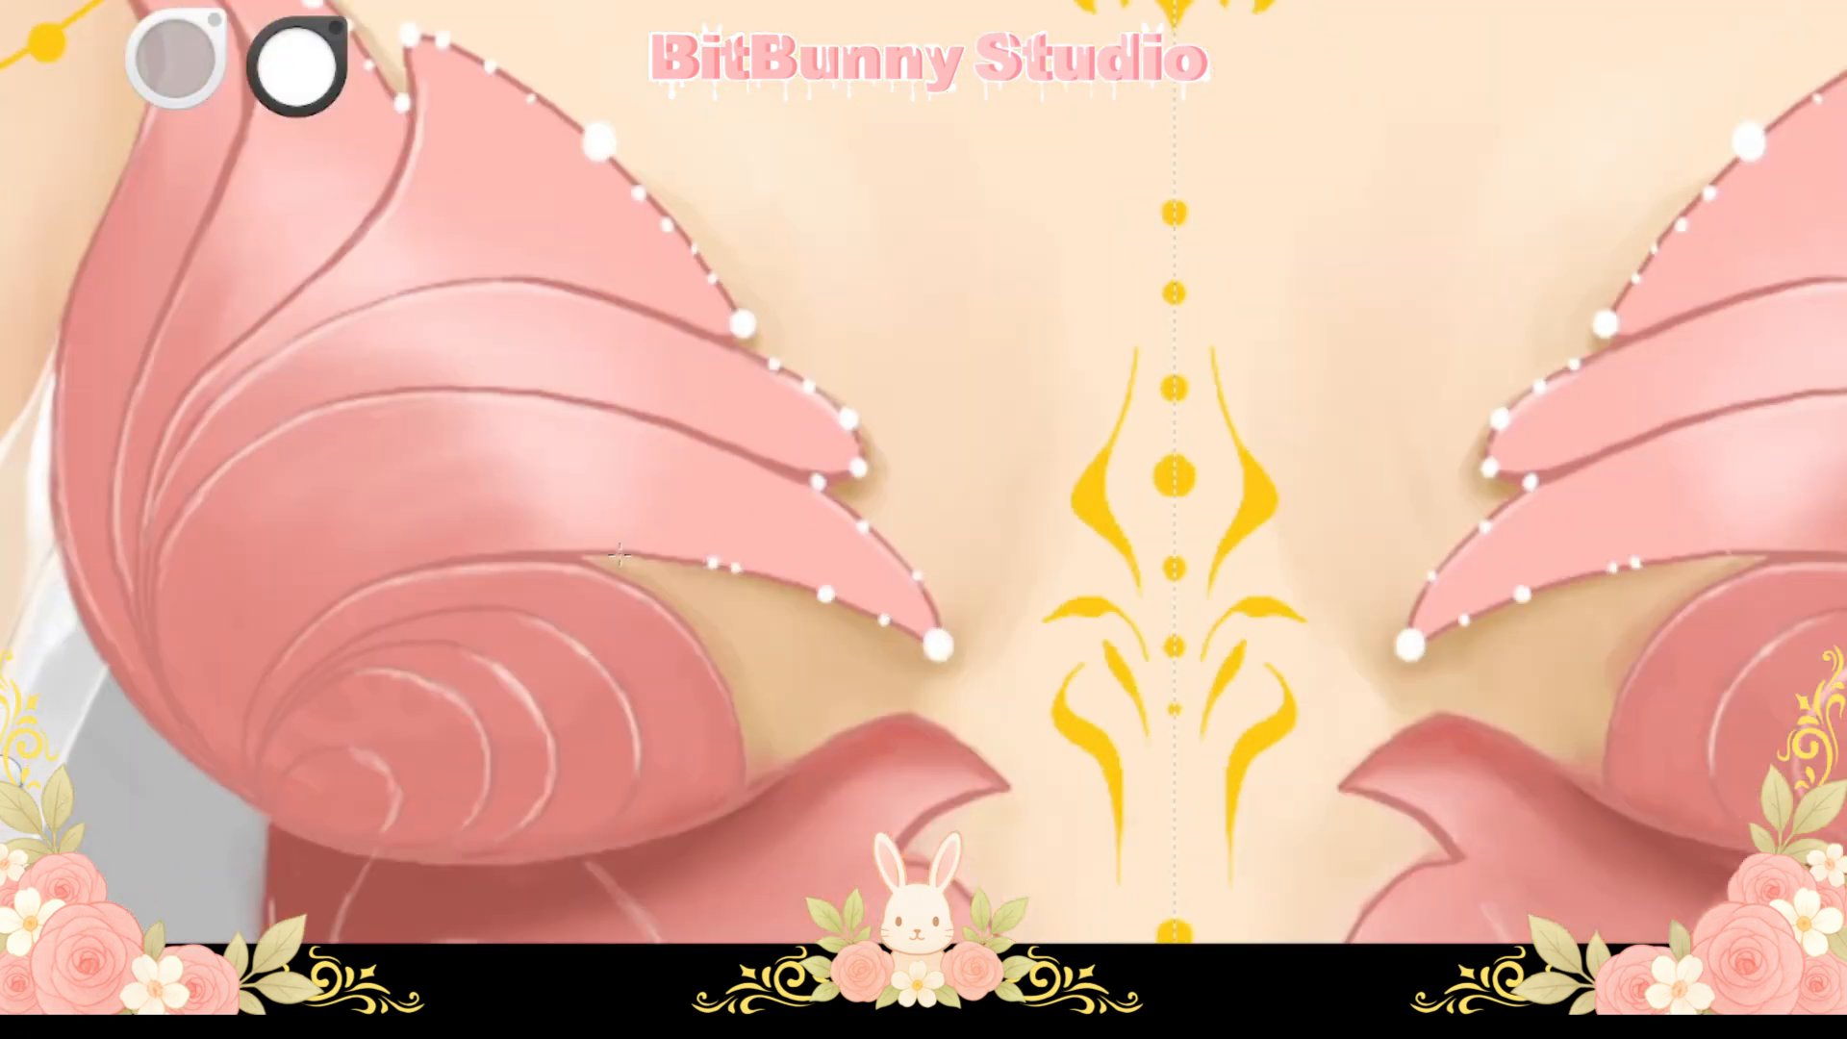
# Line the inner edge of the lower cup petal and the top of the bodice point beneath with white pearls
pyautogui.click(742, 741)
pyautogui.click(745, 767)
pyautogui.click(742, 793)
pyautogui.click(788, 765)
pyautogui.click(829, 740)
pyautogui.moveTo(899, 715); pyautogui.dragTo(835, 636)
# Continue the white pearls down the plunging neckline and along the grooves between the cup petals
pyautogui.click(843, 759)
pyautogui.click(822, 781)
pyautogui.click(891, 805)
pyautogui.click(920, 838)
pyautogui.moveTo(950, 892)
pyautogui.mouseDown()
pyautogui.moveTo(877, 681)
pyautogui.moveTo(832, 407)
pyautogui.mouseUp()
pyautogui.click(862, 486)
pyautogui.click(877, 540)
pyautogui.scroll(-5, 927, 693)
pyautogui.scroll(4, 799, 486)
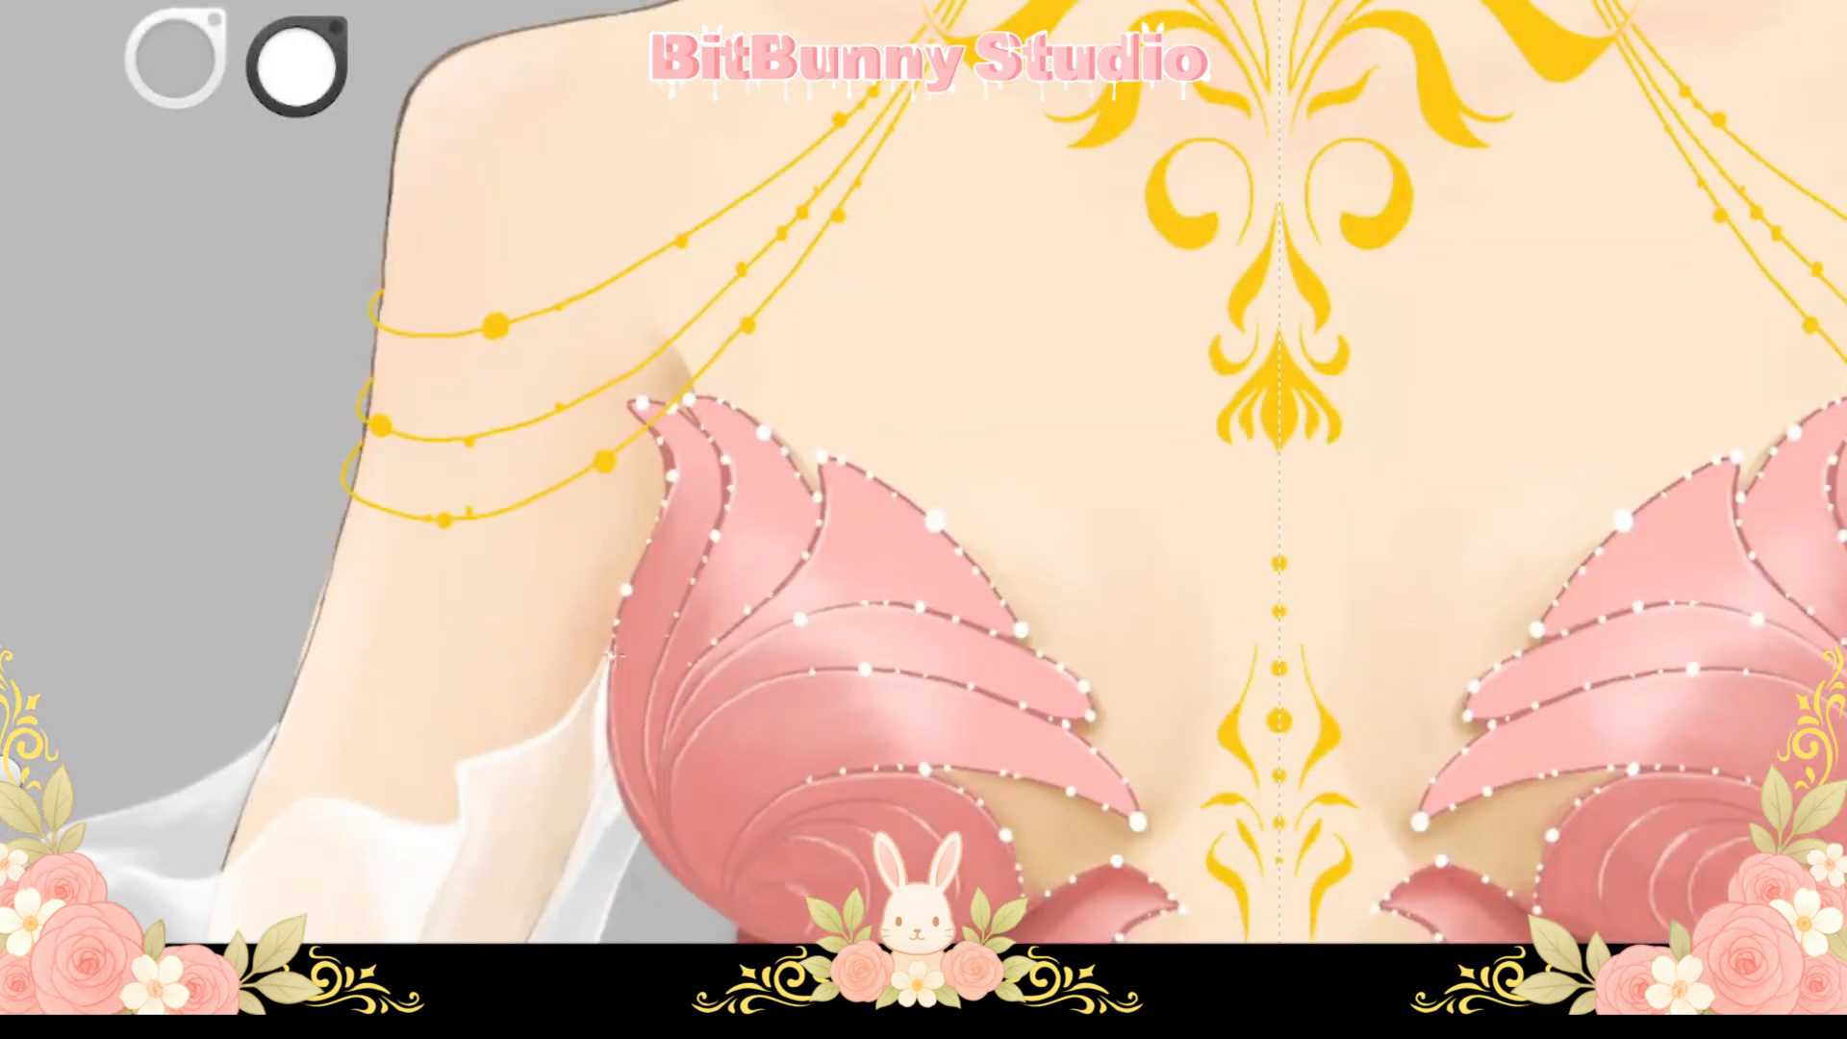
pyautogui.scroll(-5, 612, 655)
pyautogui.scroll(1, 465, 291)
pyautogui.moveTo(701, 664); pyautogui.dragTo(1106, 809)
pyautogui.press('space')
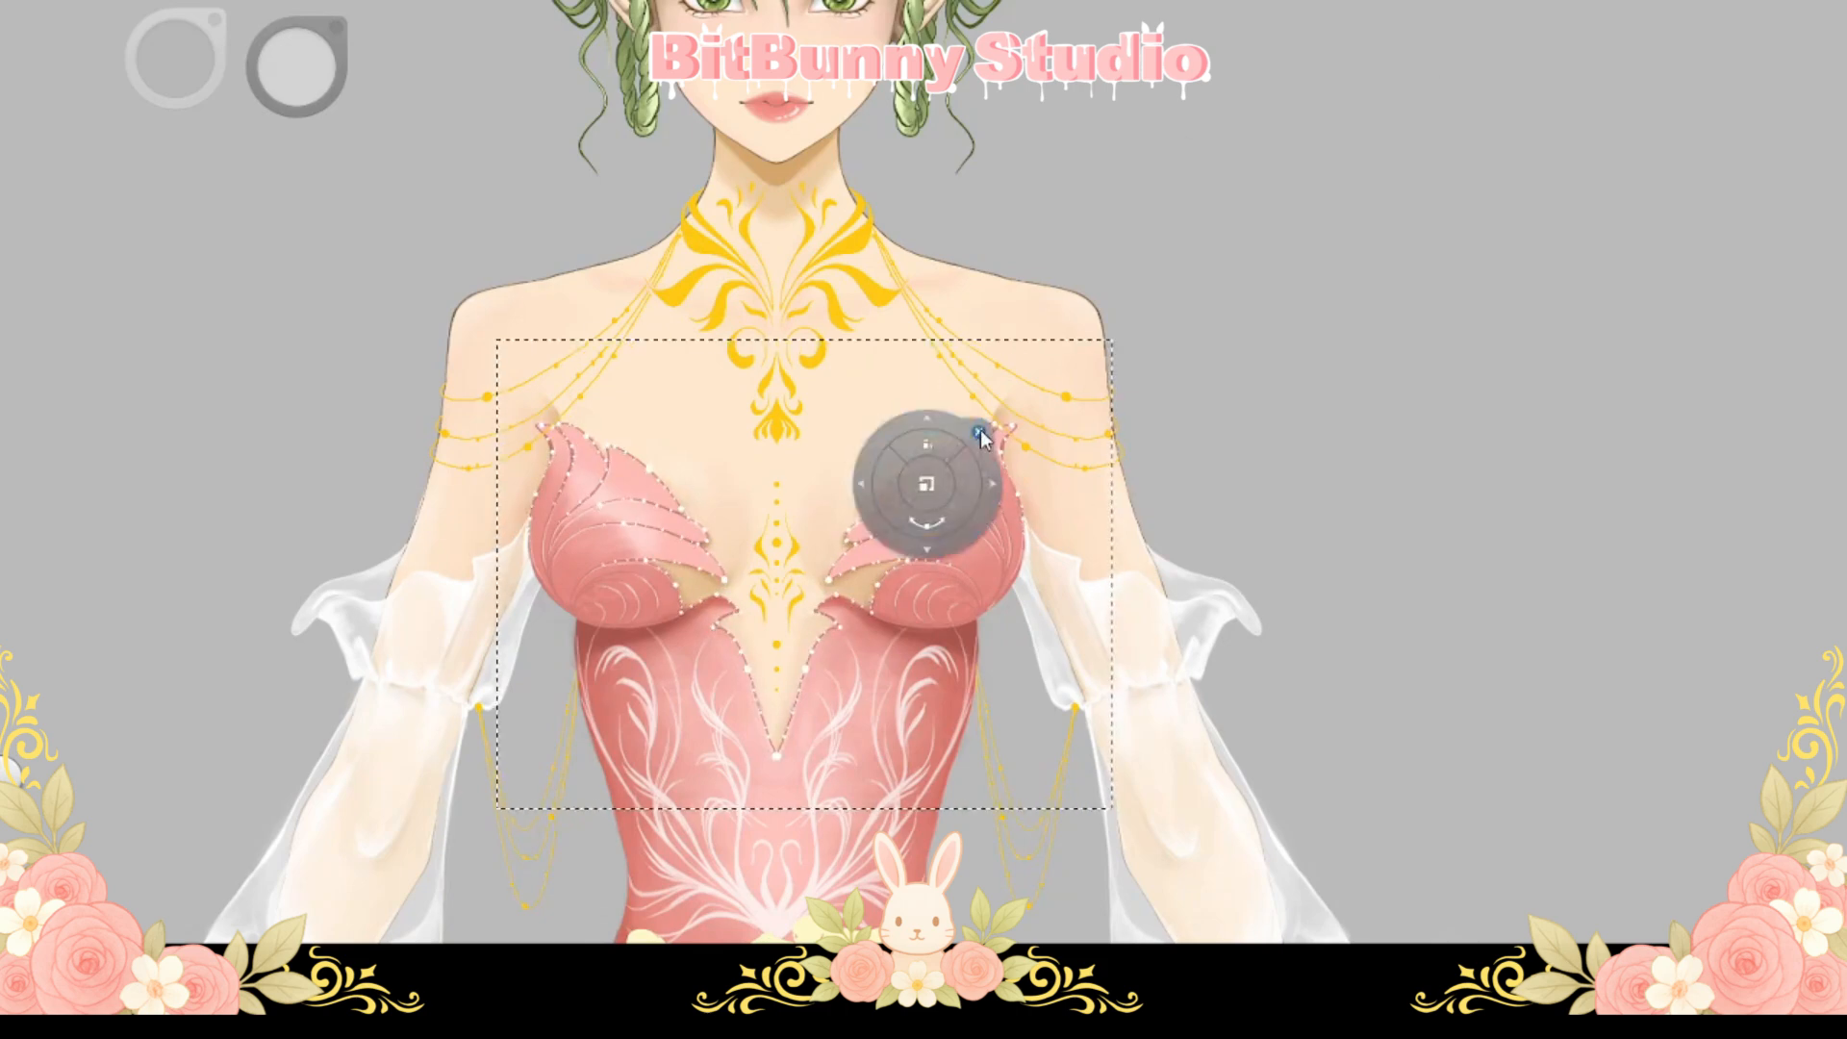
pyautogui.hotkey('ctrl', 'd')
pyautogui.moveTo(191, 732); pyautogui.dragTo(238, 578)
pyautogui.scroll(-1, 215, 660)
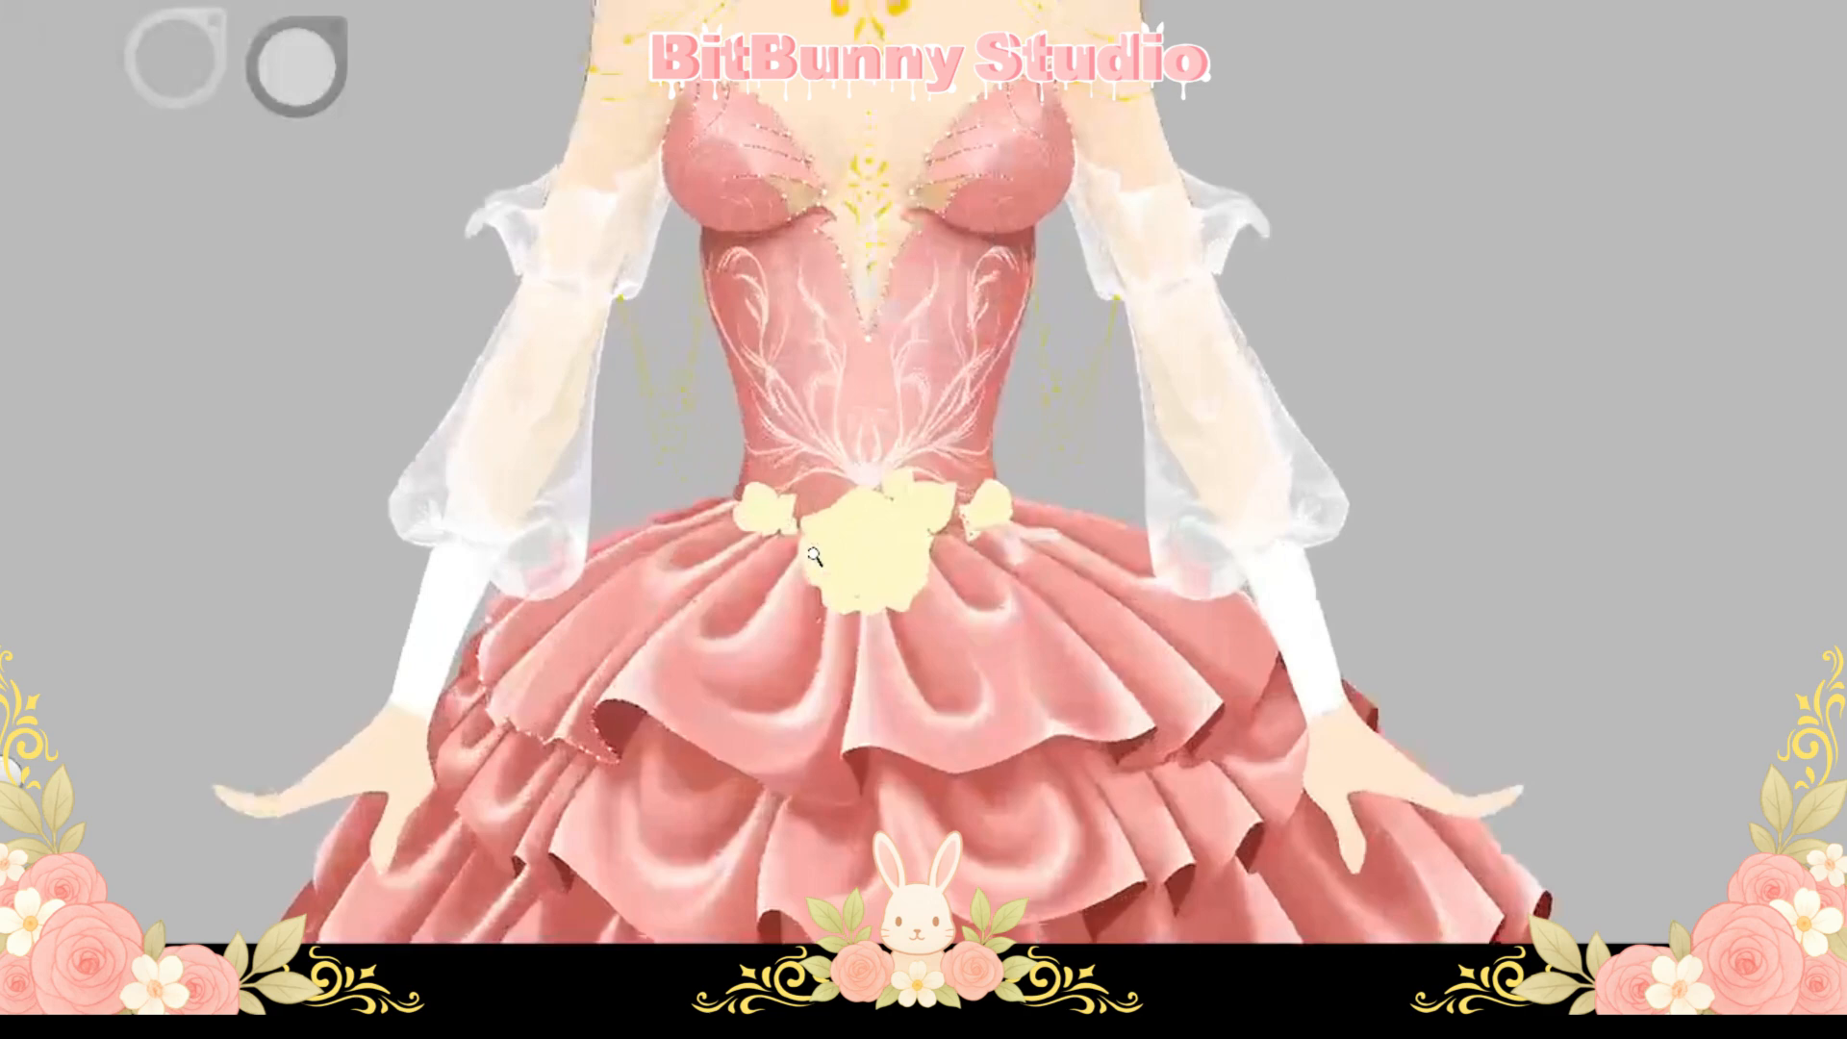
# Recolour the cream pearls on the top ruffle white and continue them along its front edge past the large dark fold
pyautogui.scroll(4, 813, 556)
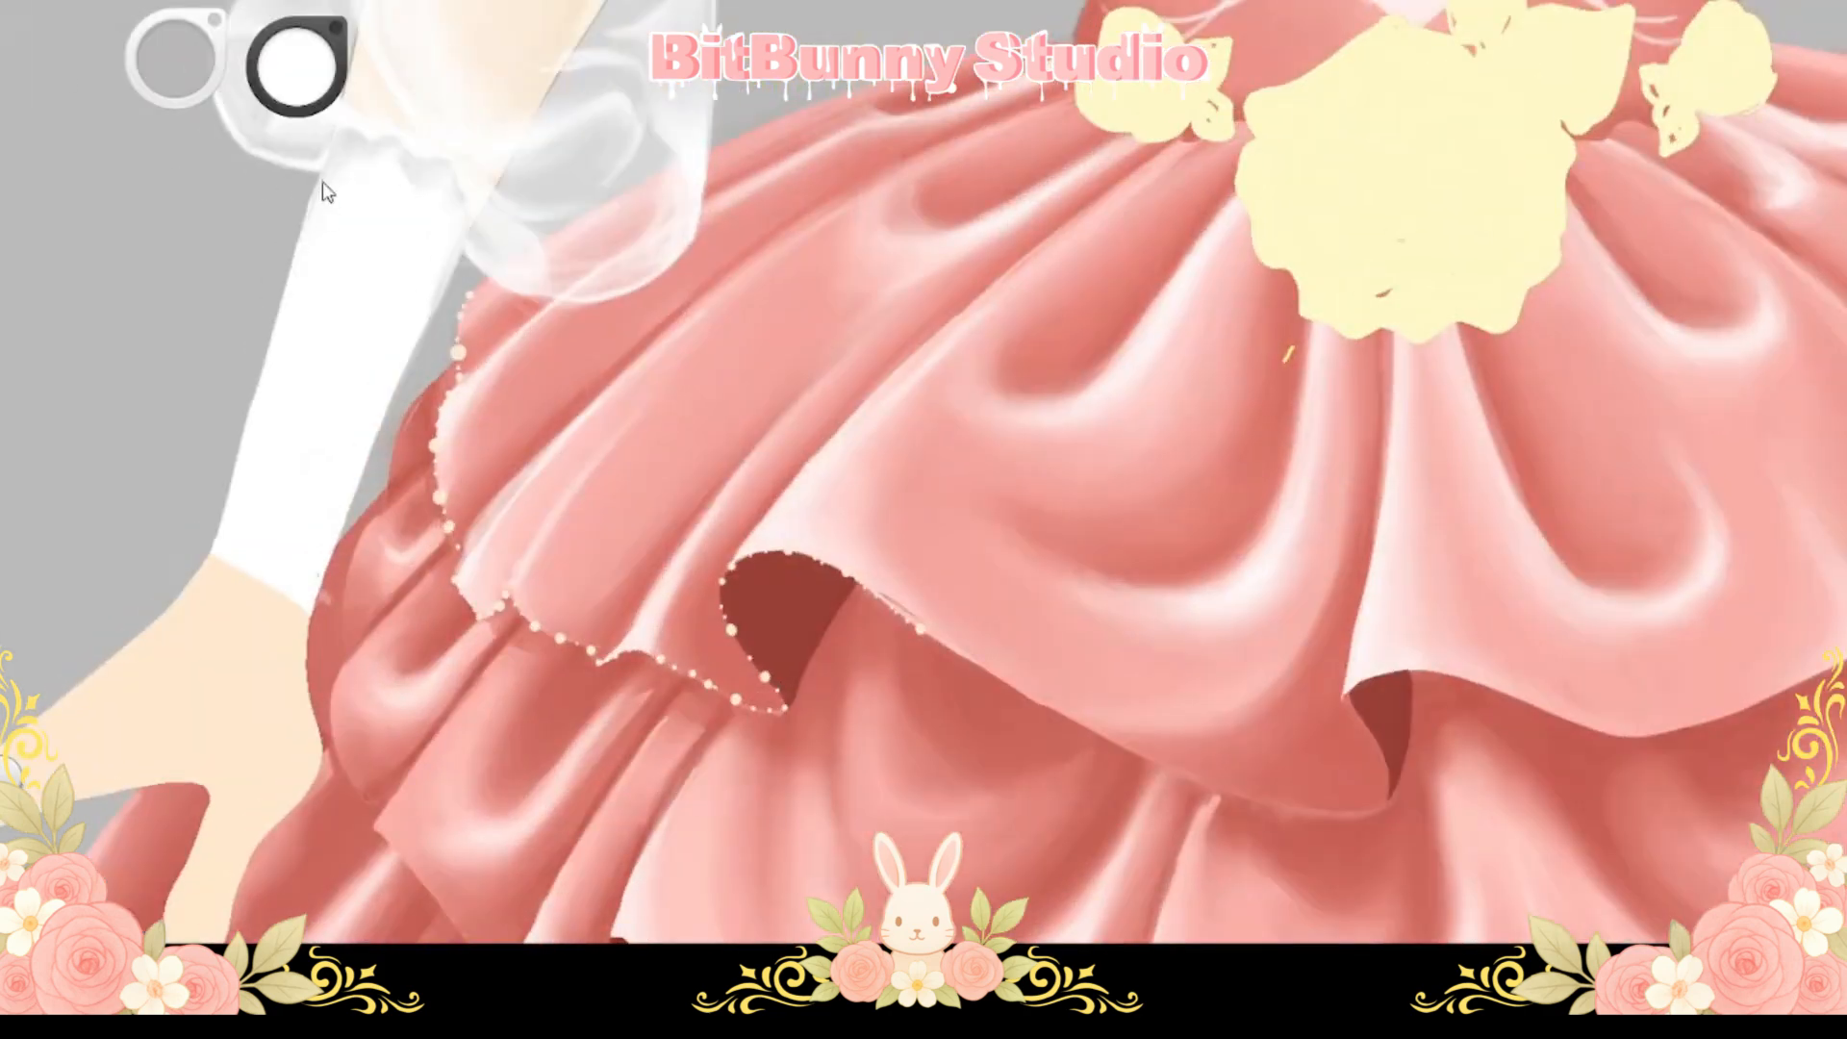
pyautogui.scroll(-1, 651, 585)
pyautogui.scroll(3, 652, 586)
pyautogui.moveTo(1368, 797); pyautogui.dragTo(970, 720)
pyautogui.scroll(1, 578, 558)
pyautogui.scroll(-5, 578, 558)
pyautogui.scroll(3, 747, 539)
pyautogui.scroll(3, 747, 538)
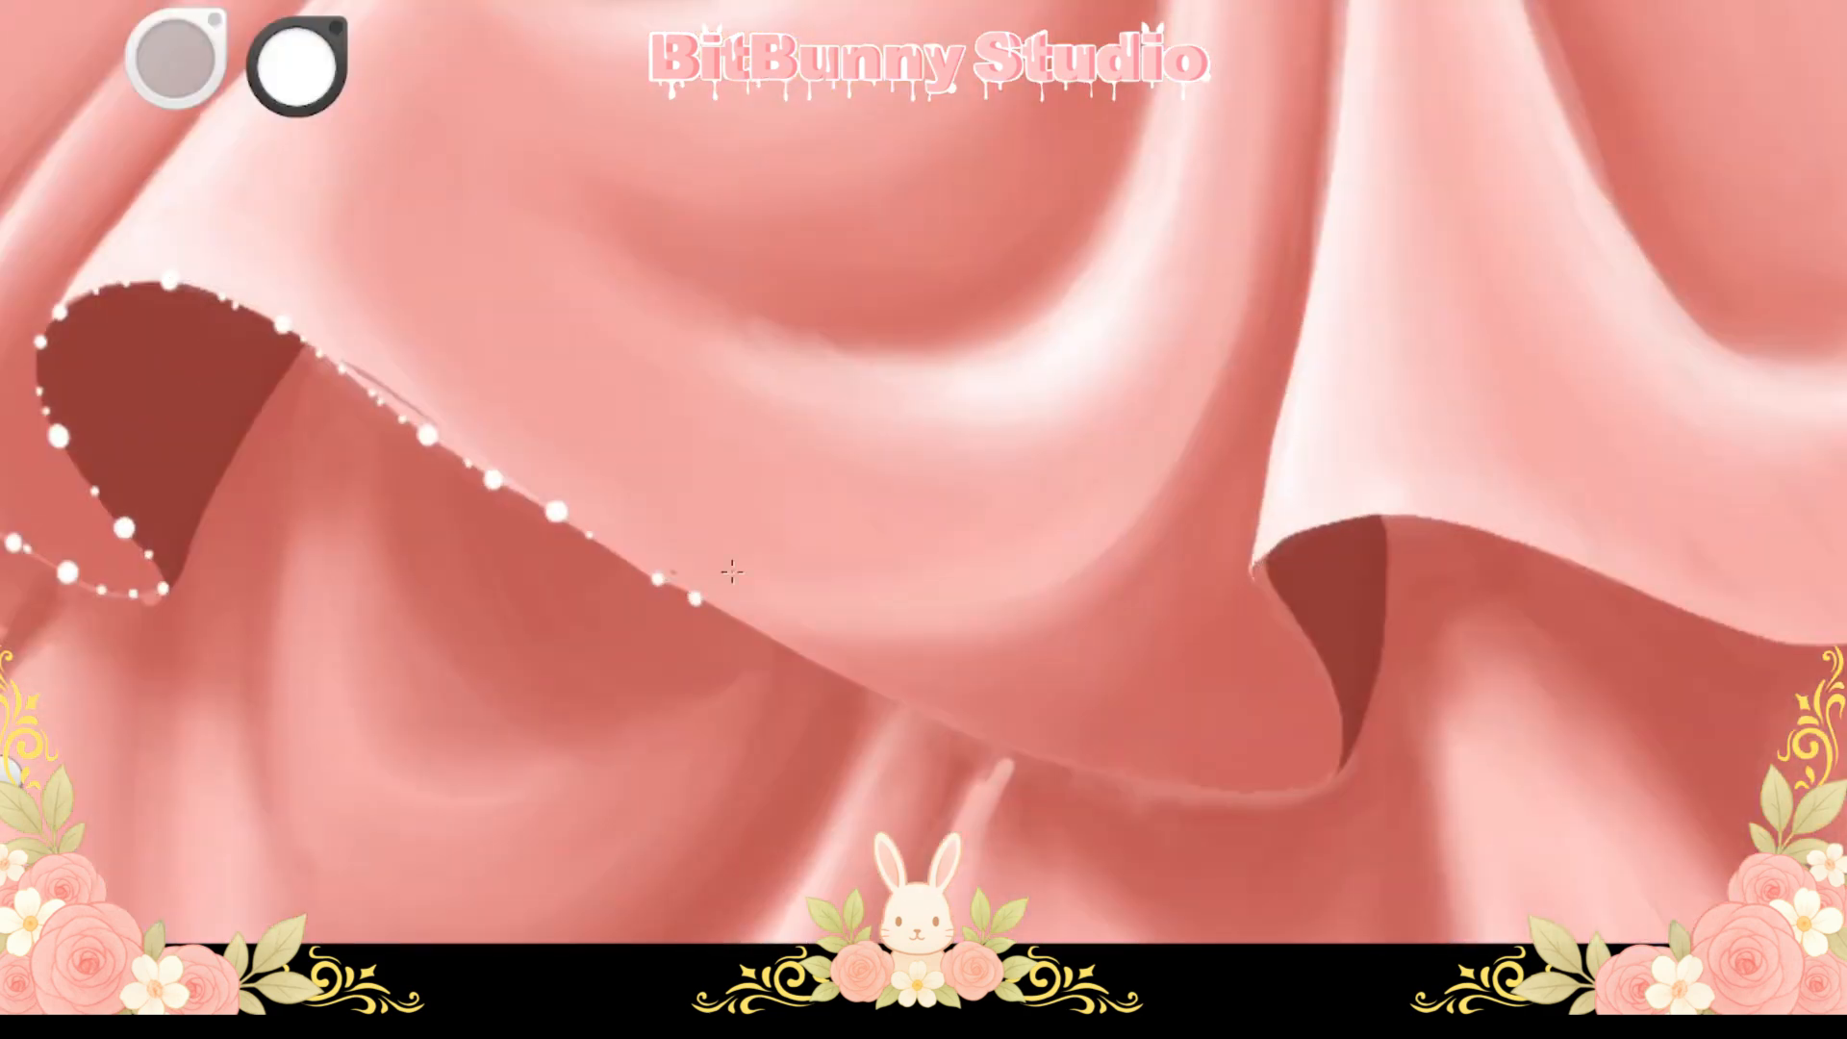
# Continue the white pearls along the top ruffle's lower front edge to the centre fold and around that fold's rim
pyautogui.click(942, 718)
pyautogui.click(1003, 747)
pyautogui.moveTo(1319, 778); pyautogui.dragTo(1076, 762)
pyautogui.click(1079, 764)
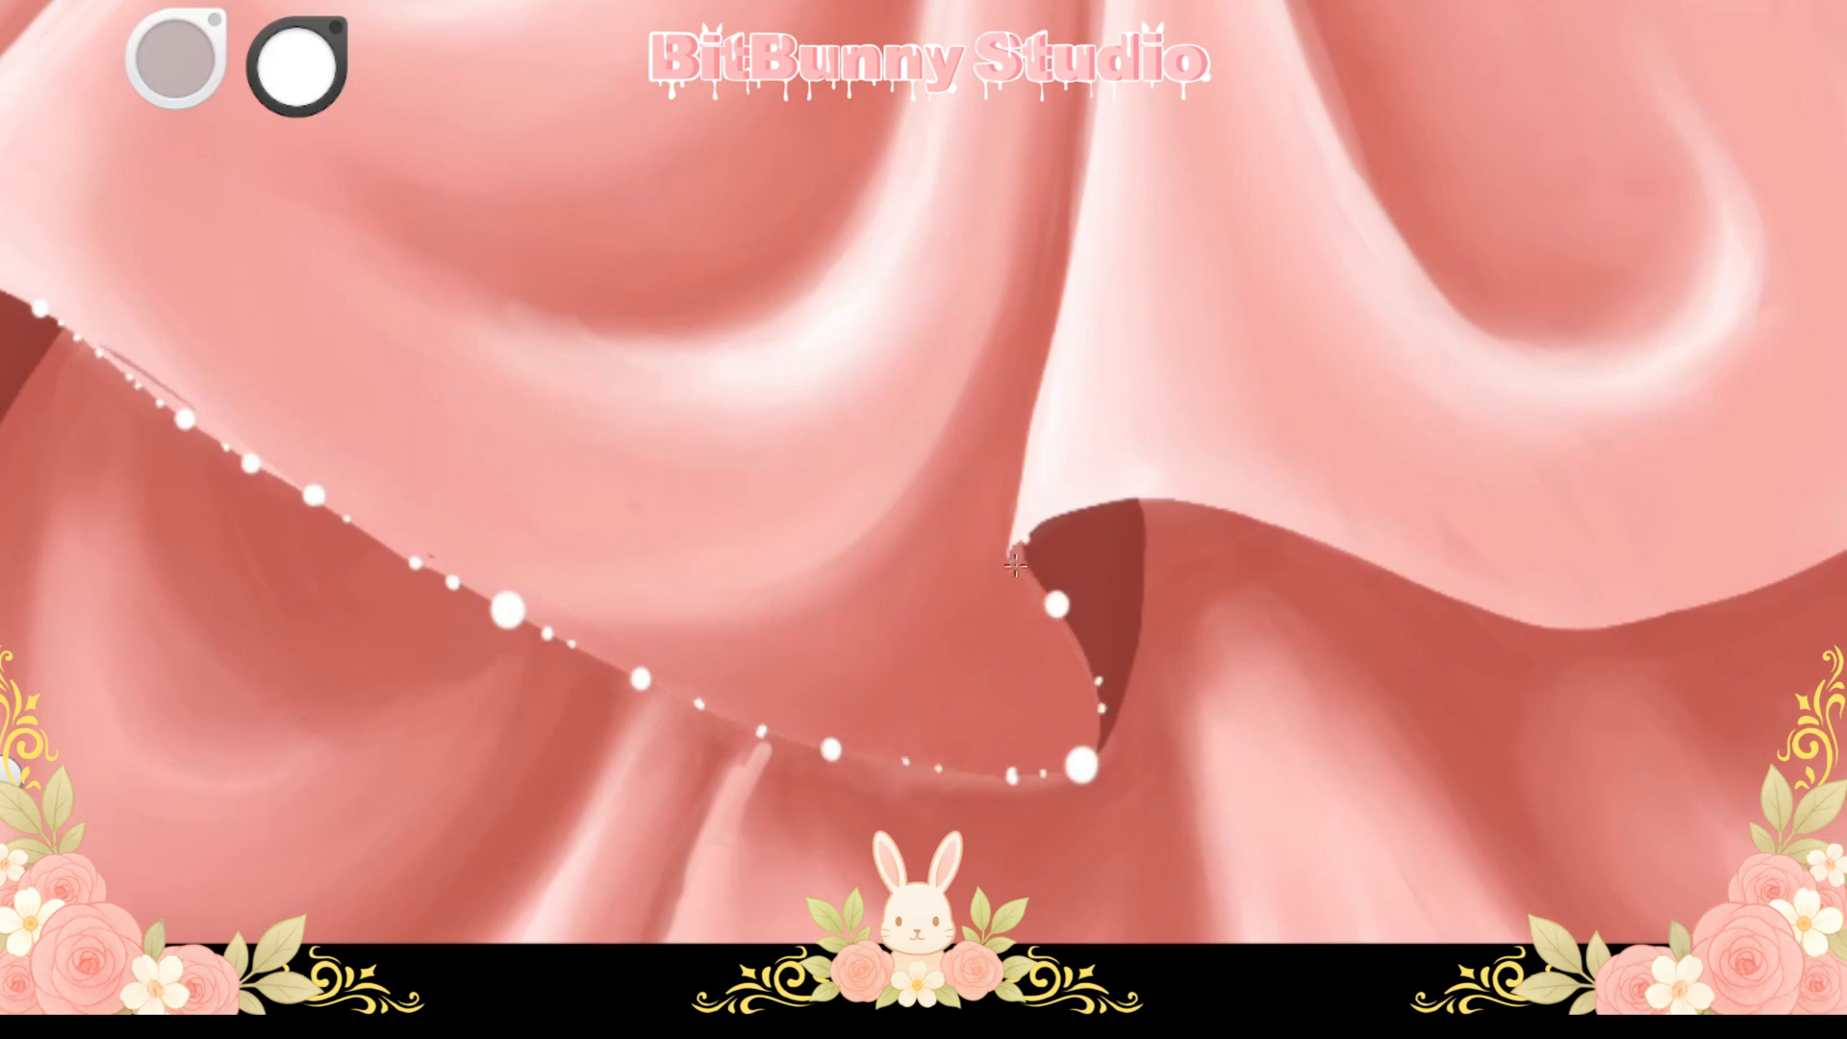
pyautogui.click(1049, 520)
pyautogui.click(1109, 500)
pyautogui.moveTo(1109, 501); pyautogui.dragTo(888, 553)
pyautogui.click(982, 556)
pyautogui.click(833, 677)
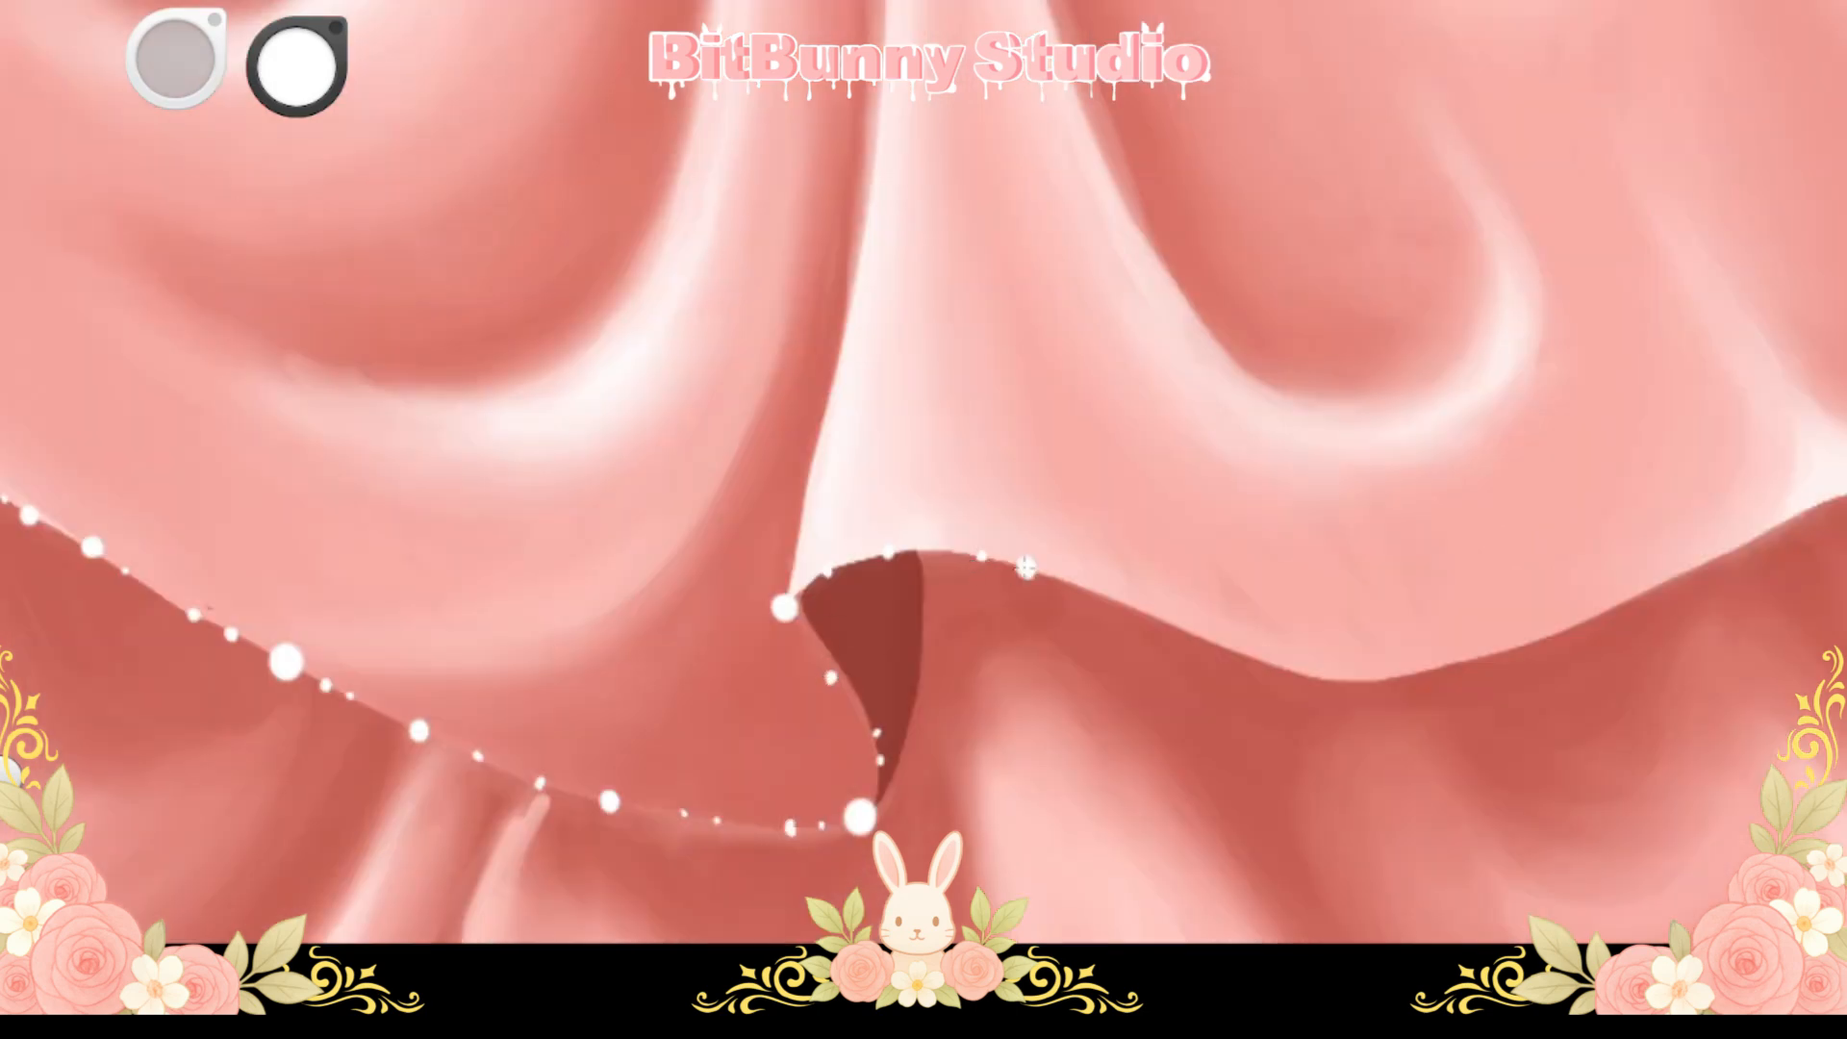
# Place white pearls of varying sizes along the top ruffle's curved edge from the centre fold up to the next crest
pyautogui.click(1076, 585)
pyautogui.moveTo(1076, 585); pyautogui.dragTo(859, 604)
pyautogui.click(954, 643)
pyautogui.click(974, 651)
pyautogui.click(1082, 691)
pyautogui.moveTo(1172, 699); pyautogui.dragTo(988, 707)
pyautogui.moveTo(1153, 657); pyautogui.dragTo(894, 693)
pyautogui.click(1050, 620)
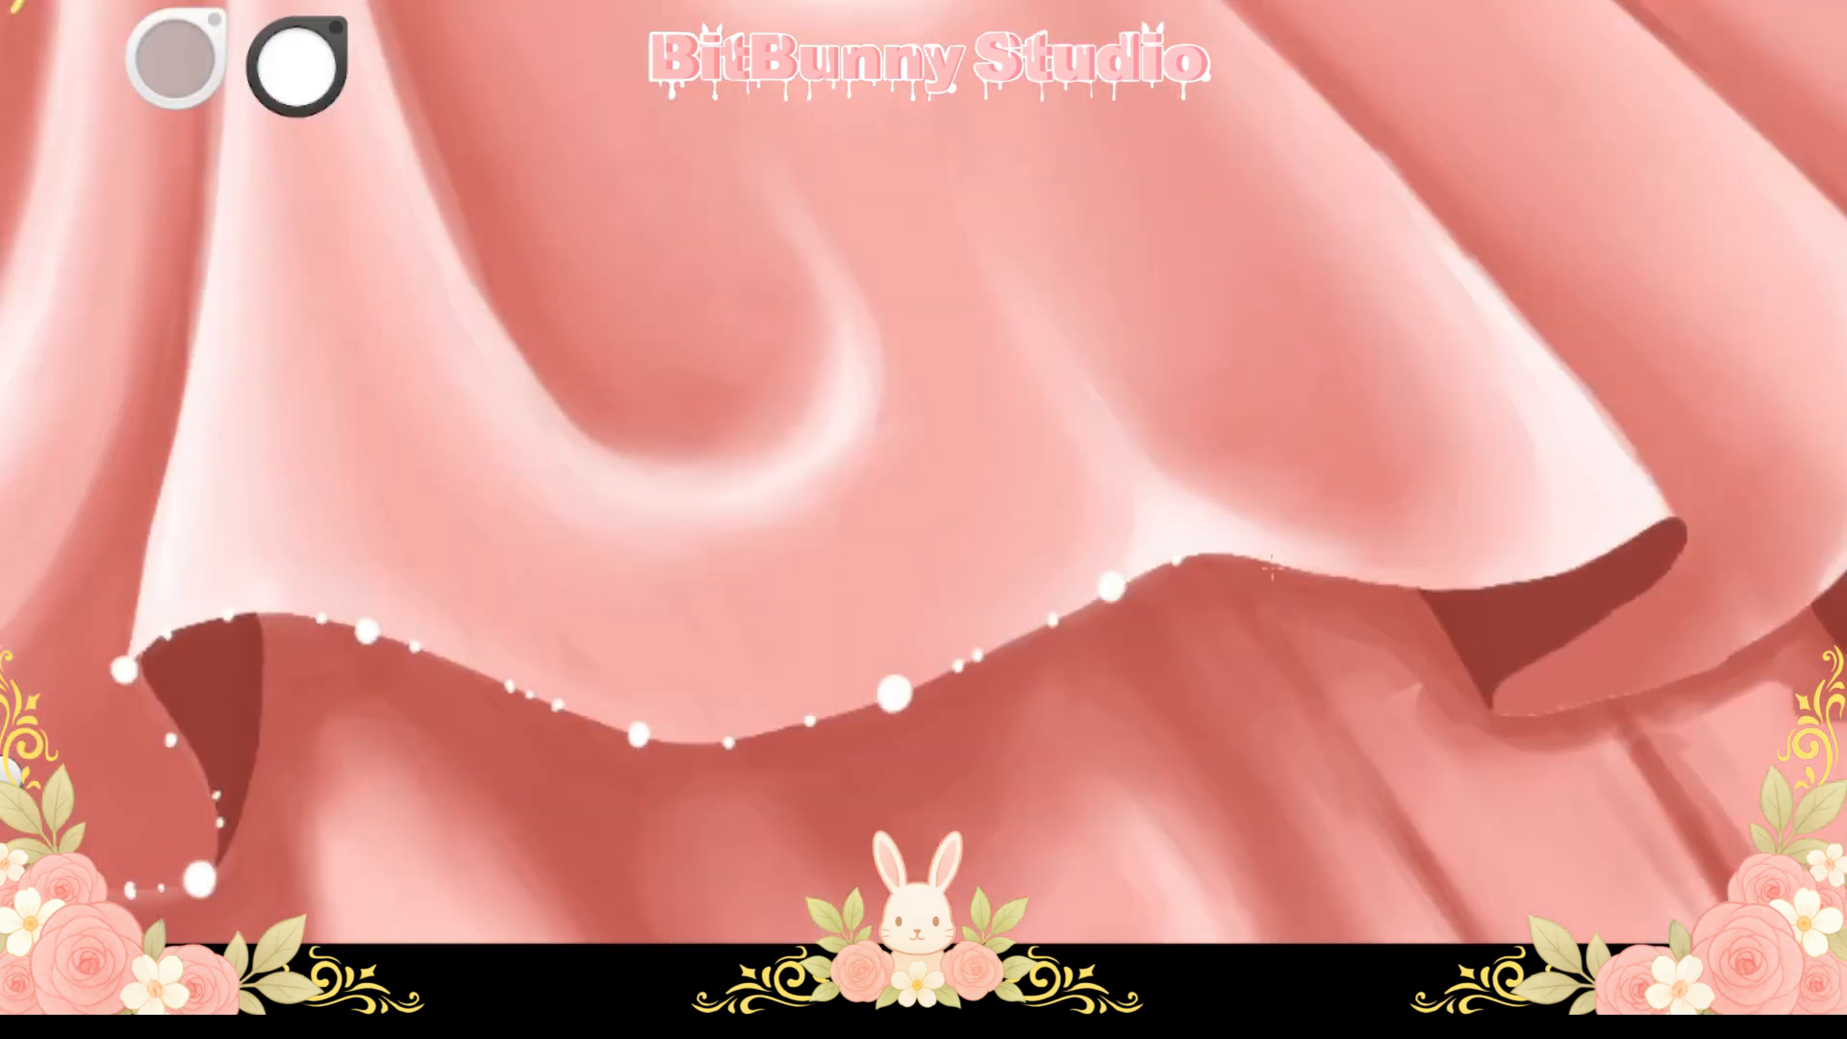
# Extend the white pearls from the crest to the first dark fold on the right and line that fold's opening
pyautogui.click(1302, 568)
pyautogui.moveTo(1301, 568); pyautogui.dragTo(949, 613)
pyautogui.click(999, 623)
pyautogui.click(1085, 634)
pyautogui.click(1163, 627)
pyautogui.moveTo(1242, 605); pyautogui.dragTo(1101, 624)
pyautogui.click(1187, 582)
pyautogui.click(1182, 621)
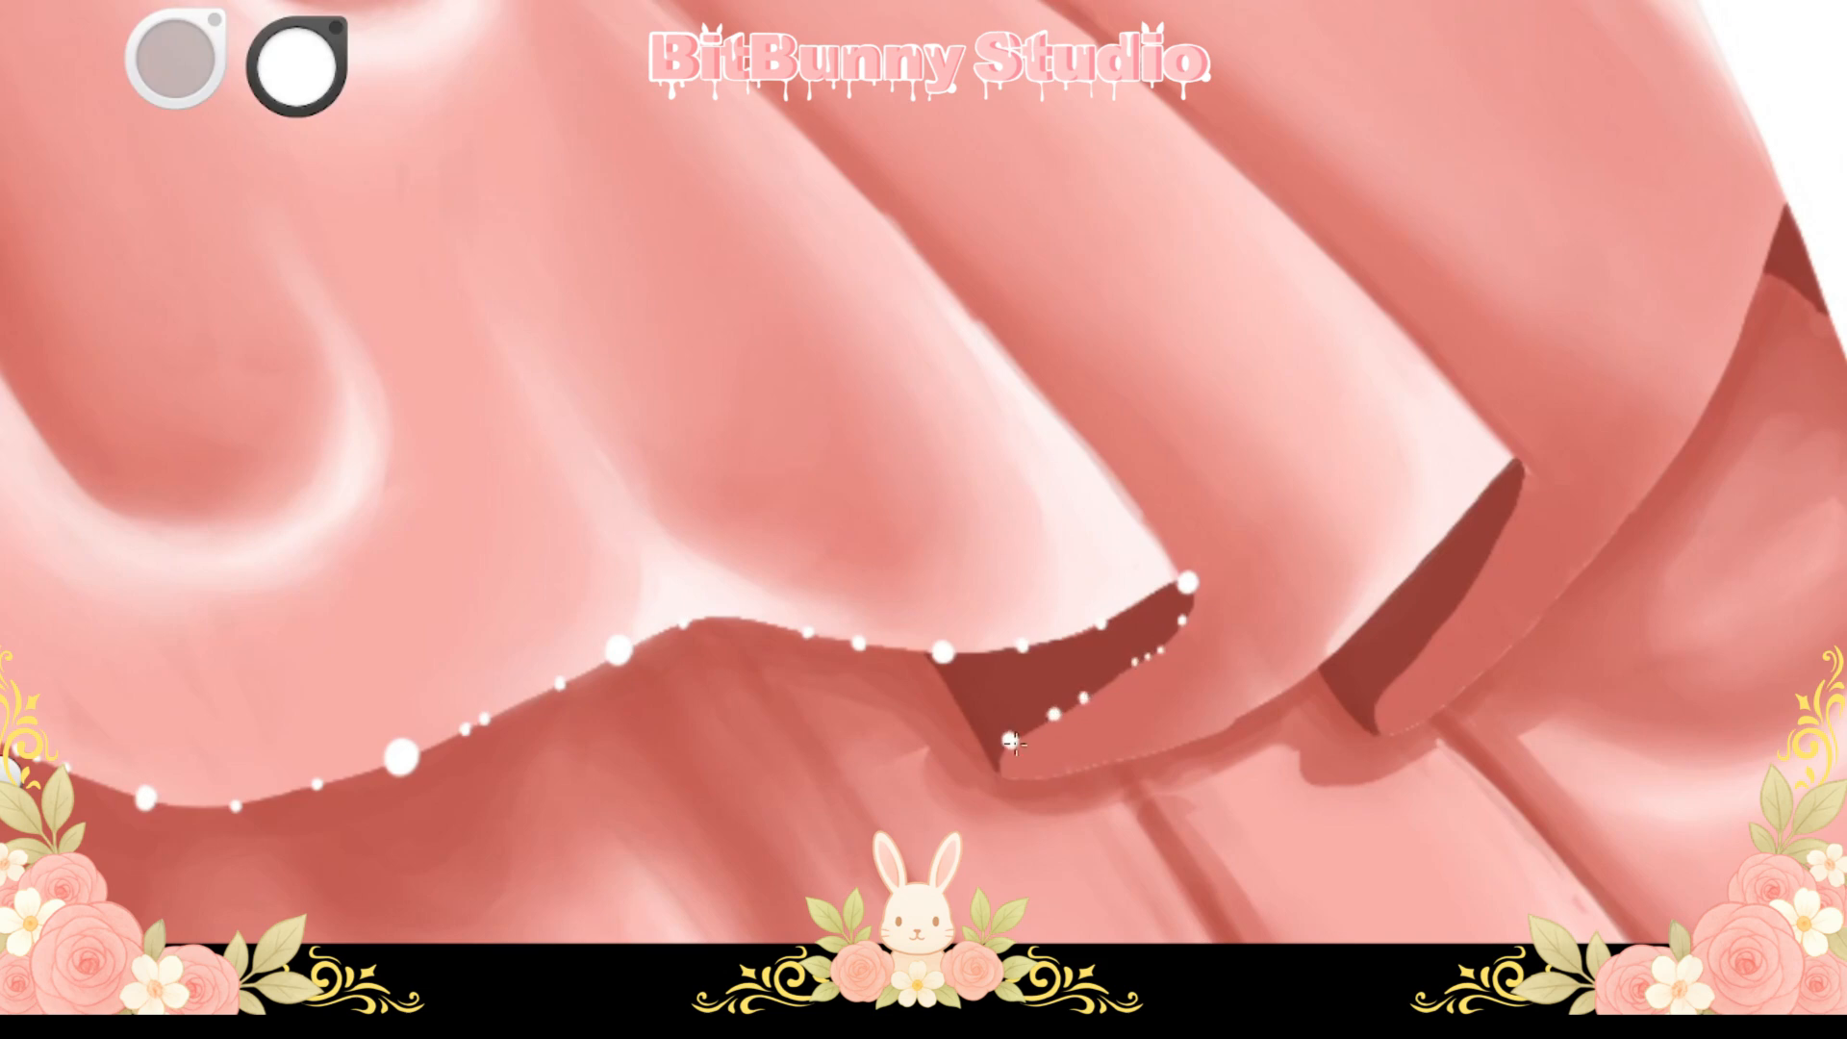
# Line the edge beneath the first right fold and the opening of the second dark fold with white pearls
pyautogui.click(1132, 757)
pyautogui.click(1206, 738)
pyautogui.moveTo(1205, 739); pyautogui.dragTo(1032, 775)
pyautogui.click(1105, 728)
pyautogui.click(1144, 704)
pyautogui.click(1172, 679)
pyautogui.moveTo(1171, 679); pyautogui.dragTo(1011, 744)
pyautogui.click(1089, 661)
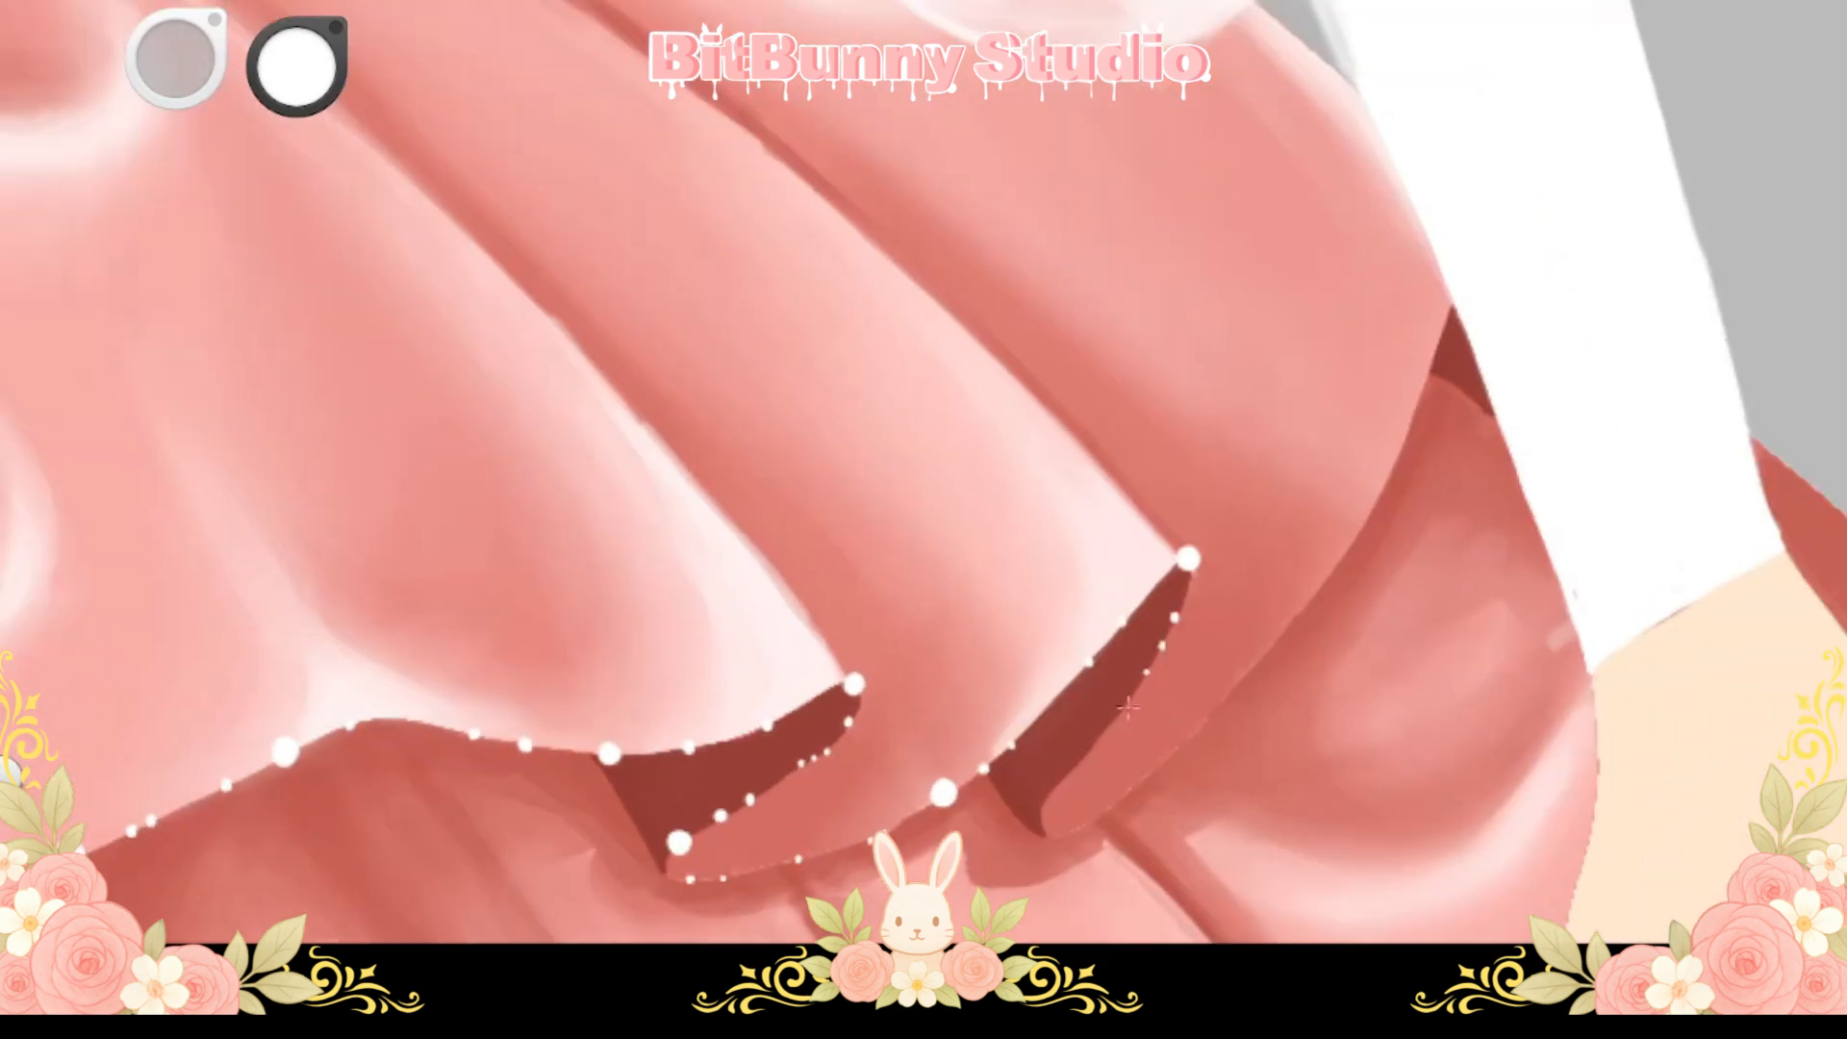
# Finish the top ruffle's right outer edge with white pearls from the last fold up to the white sleeve
pyautogui.click(1124, 803)
pyautogui.click(1204, 722)
pyautogui.click(1259, 661)
pyautogui.click(1323, 577)
pyautogui.moveTo(1366, 493); pyautogui.dragTo(1213, 609)
pyautogui.moveTo(1164, 549); pyautogui.dragTo(862, 552)
pyautogui.moveTo(1004, 594); pyautogui.dragTo(715, 703)
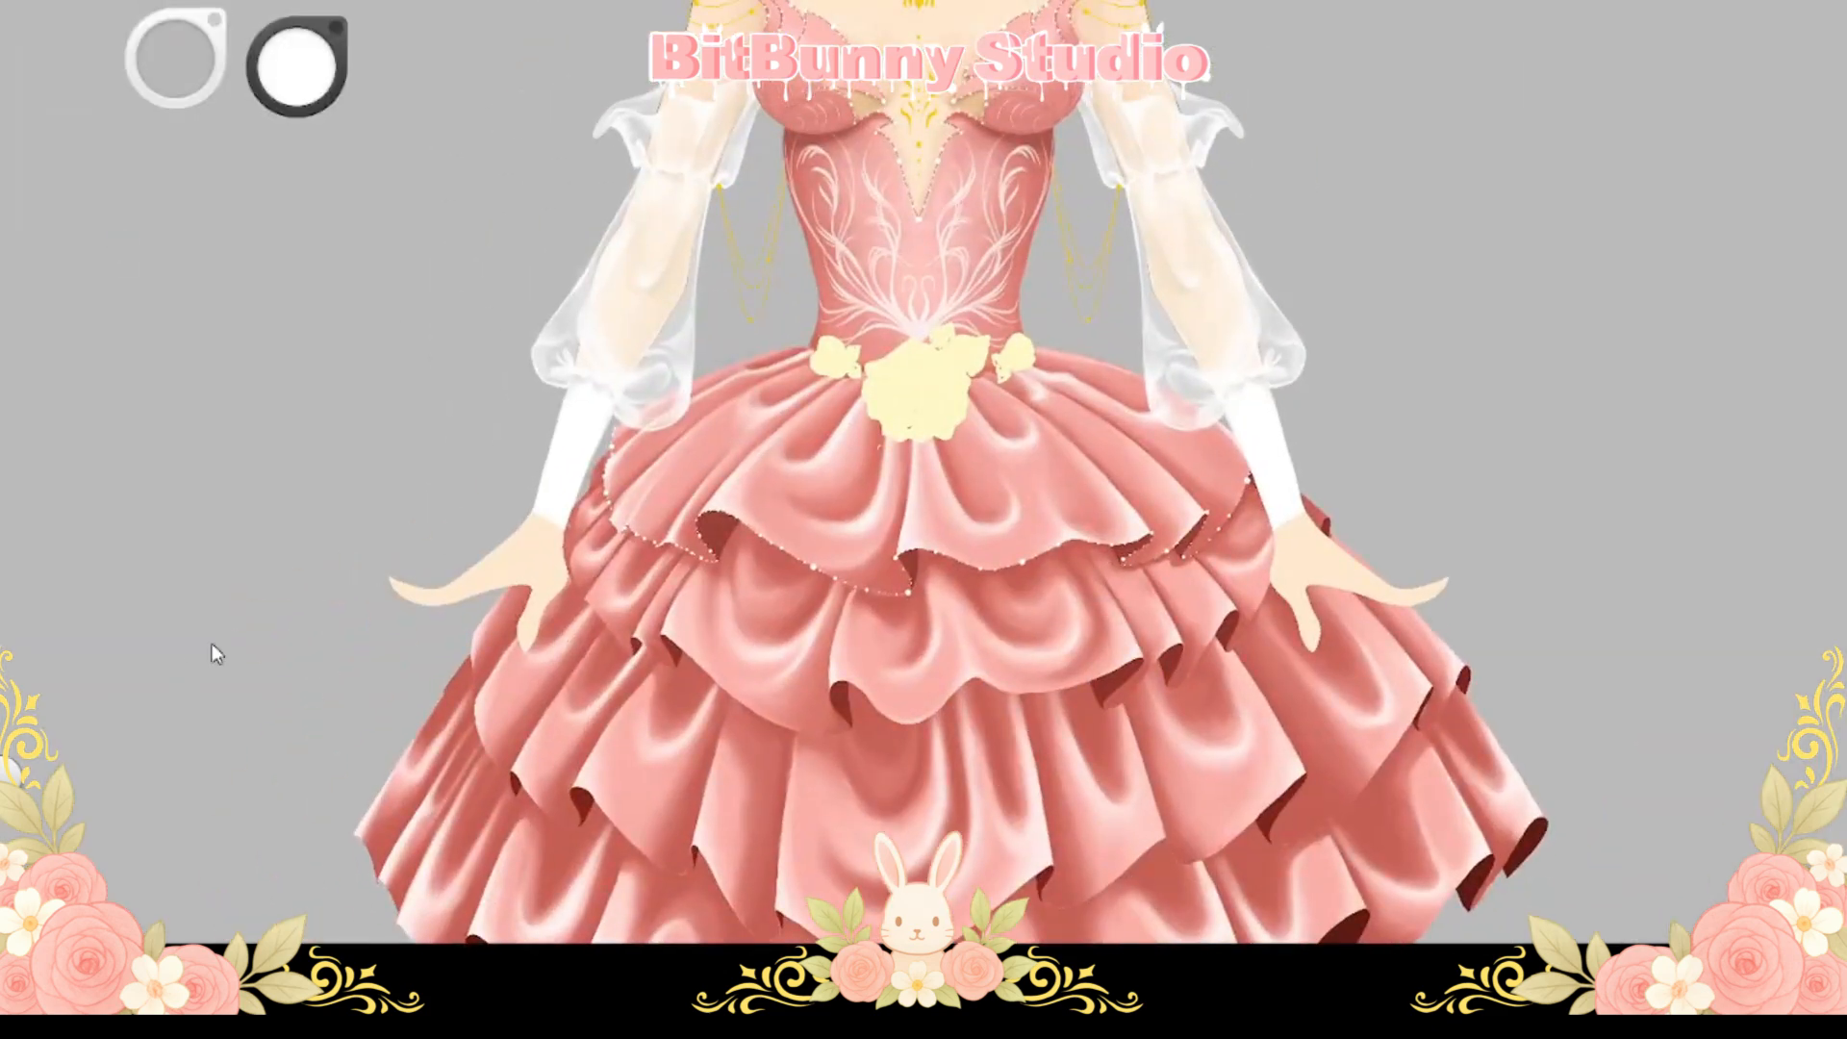
# Place white pearls down the left outer edge of the second ruffle tier, beside the hand
pyautogui.moveTo(632, 607); pyautogui.dragTo(588, 415)
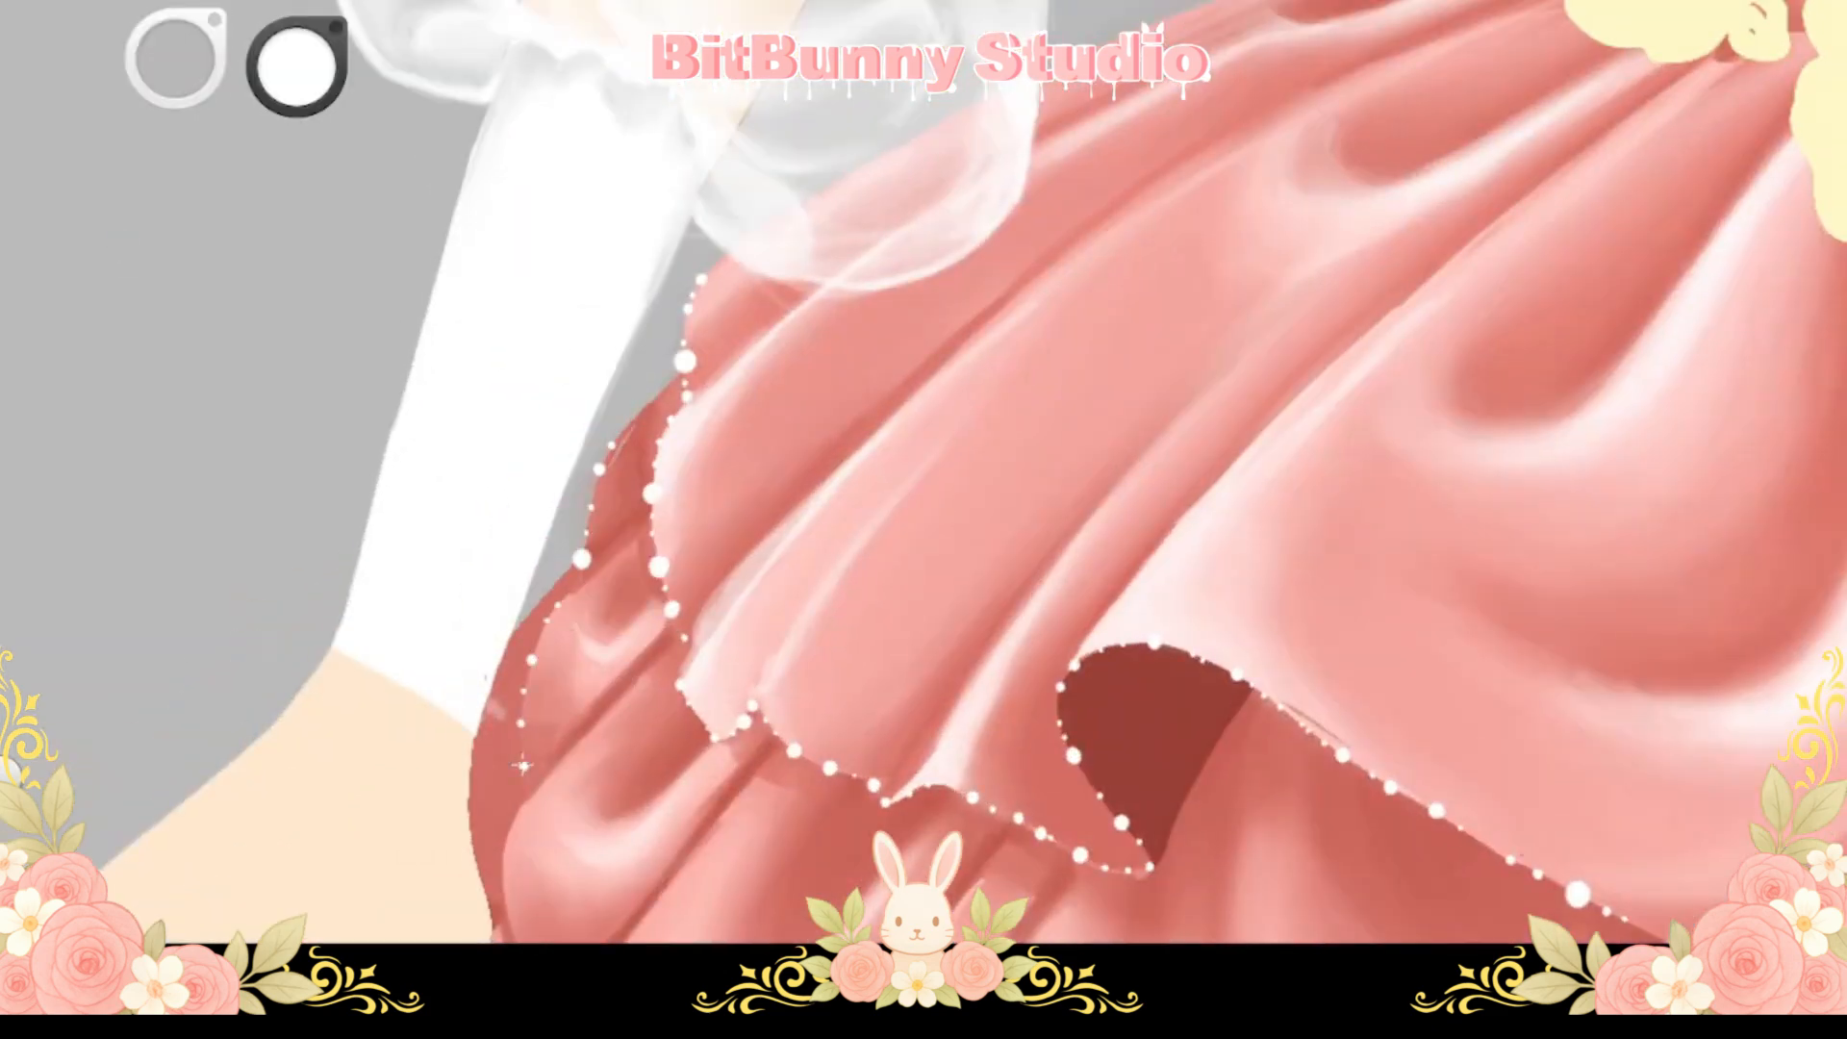
pyautogui.click(525, 765)
pyautogui.click(513, 821)
pyautogui.moveTo(513, 821); pyautogui.dragTo(552, 582)
pyautogui.click(541, 628)
pyautogui.click(543, 659)
pyautogui.click(569, 725)
pyautogui.moveTo(568, 725); pyautogui.dragTo(542, 589)
pyautogui.click(570, 628)
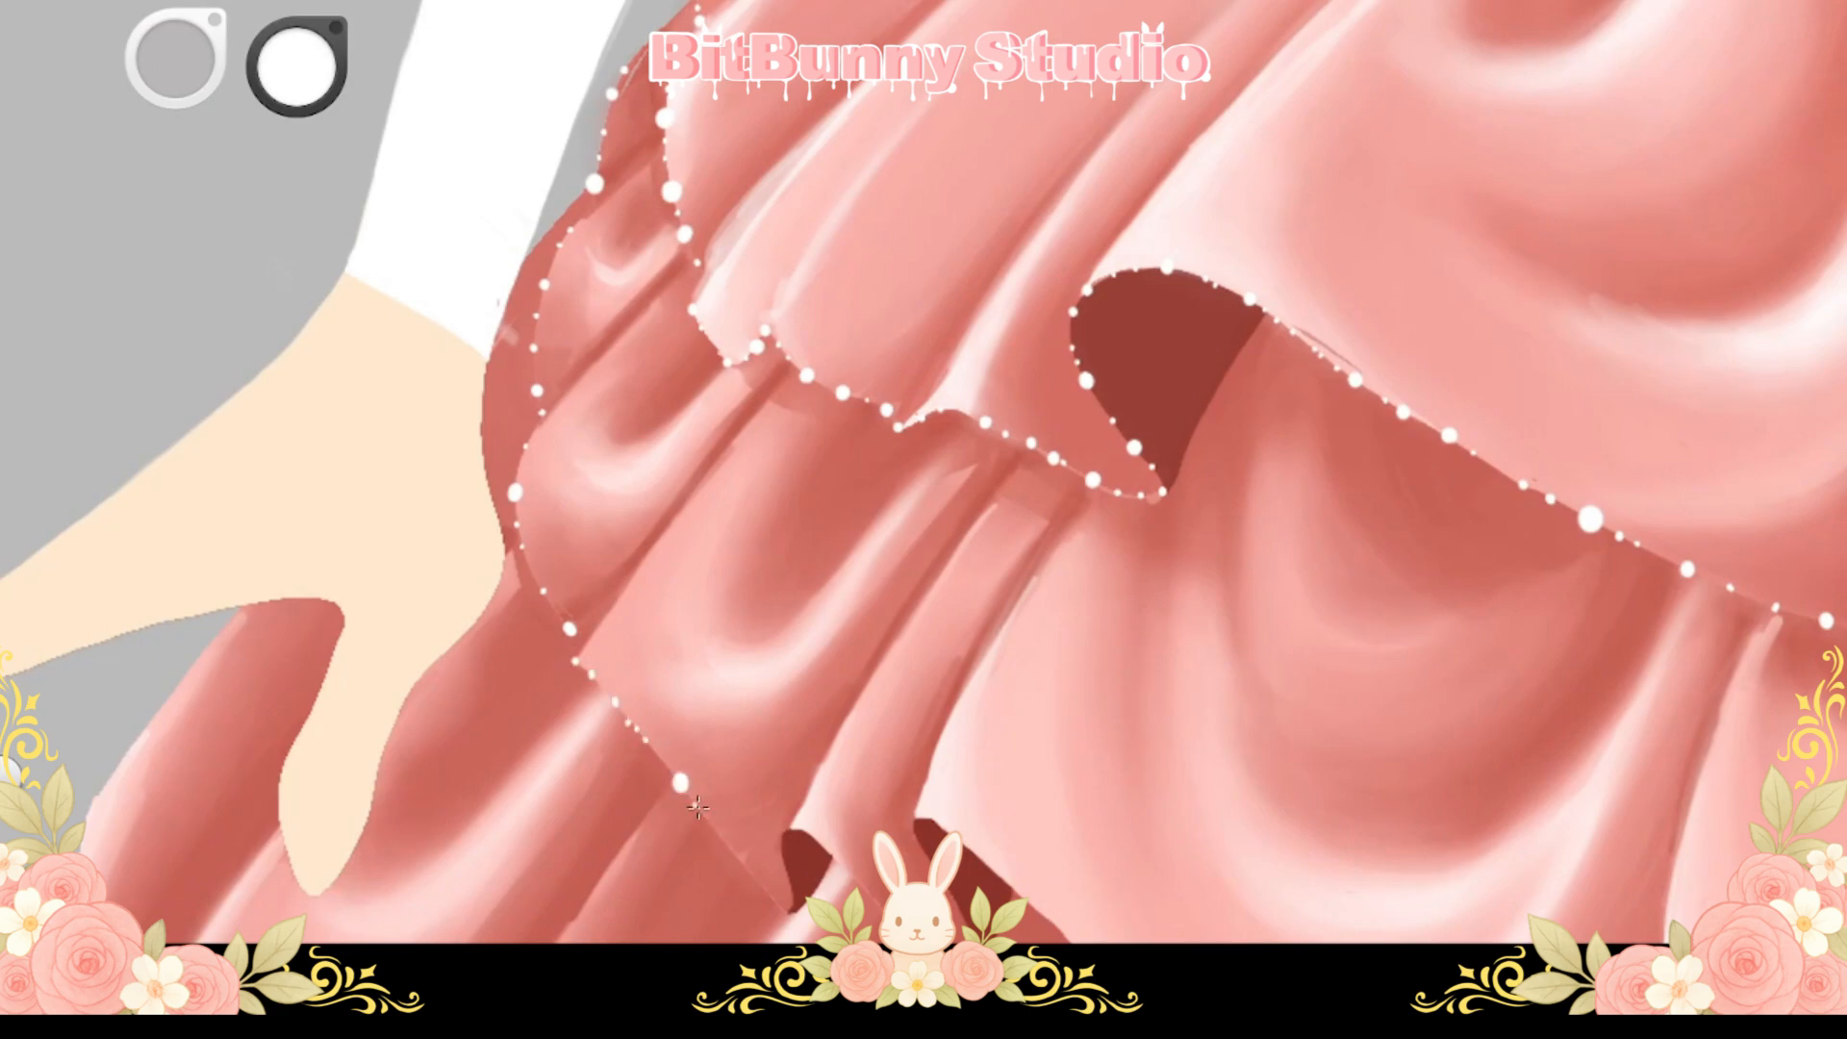
# Trim the two small dark folds on the left of the second ruffle tier with white pearls
pyautogui.moveTo(790, 915); pyautogui.dragTo(786, 832)
pyautogui.scroll(-8, 1011, 586)
pyautogui.scroll(8, 1031, 453)
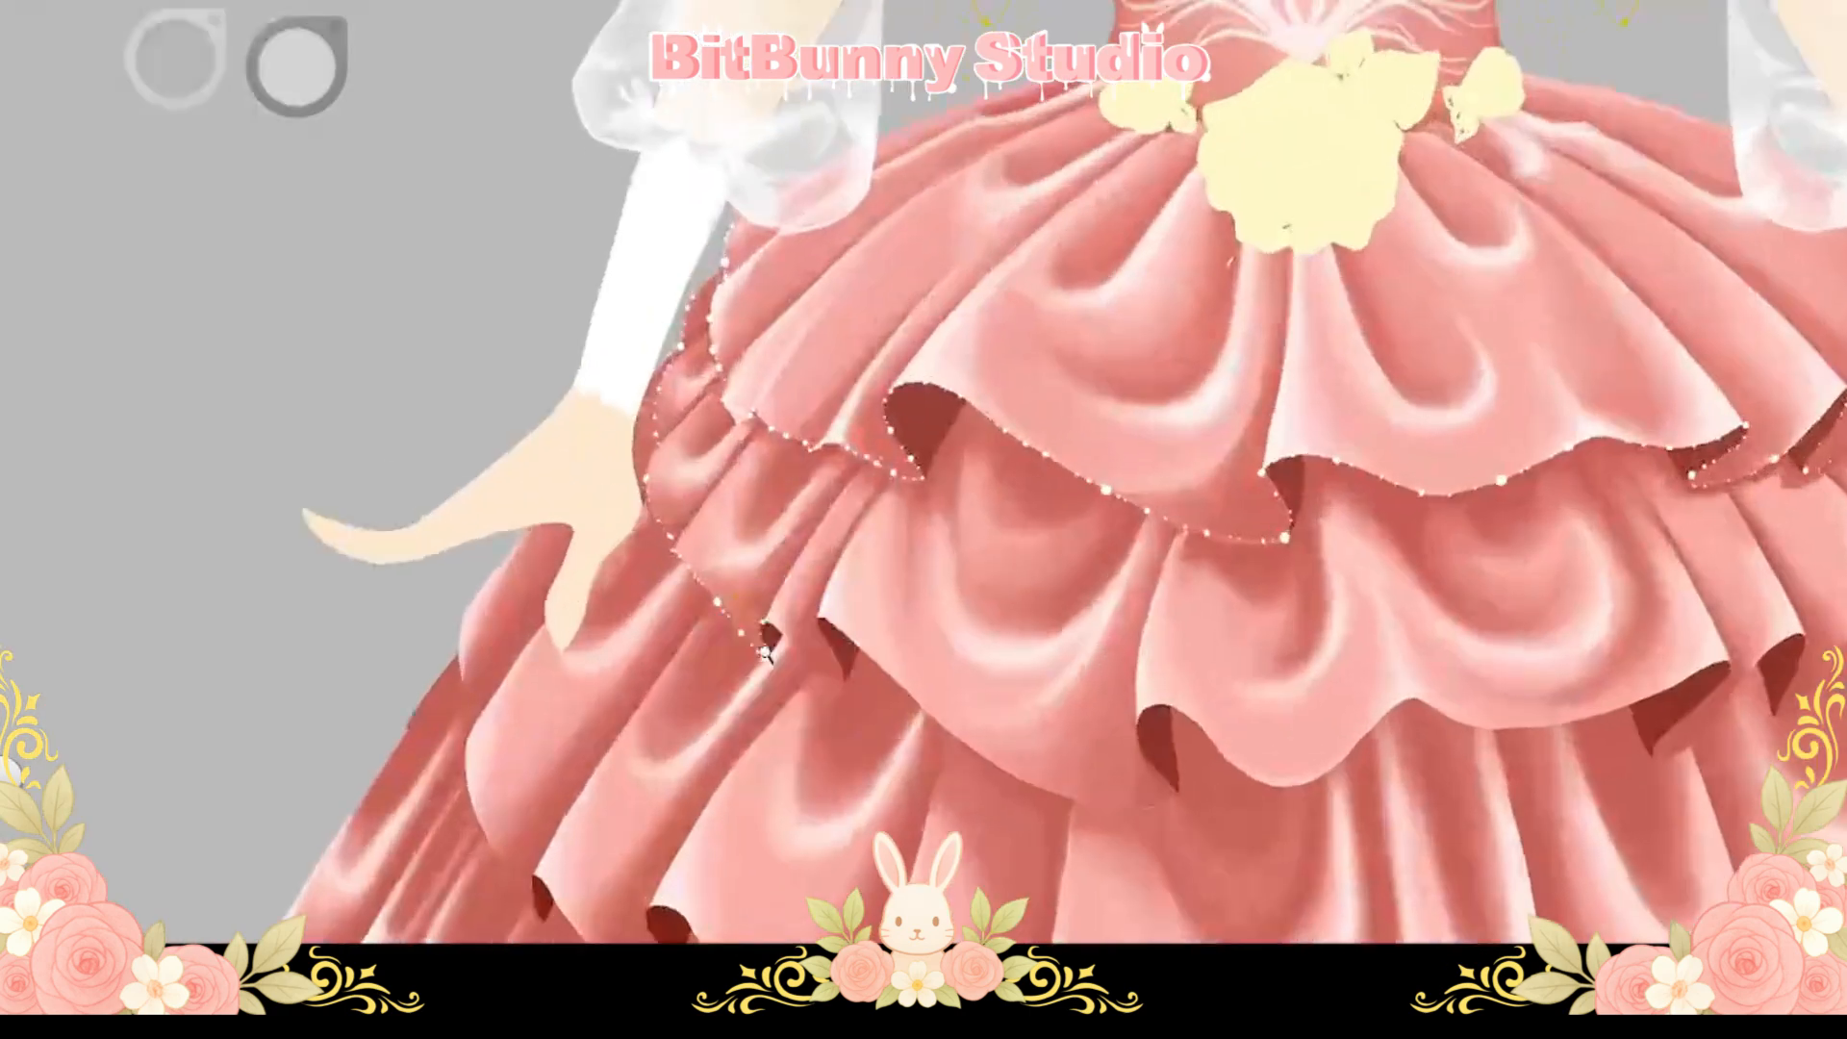
pyautogui.moveTo(758, 621); pyautogui.dragTo(834, 698)
pyautogui.click(971, 680)
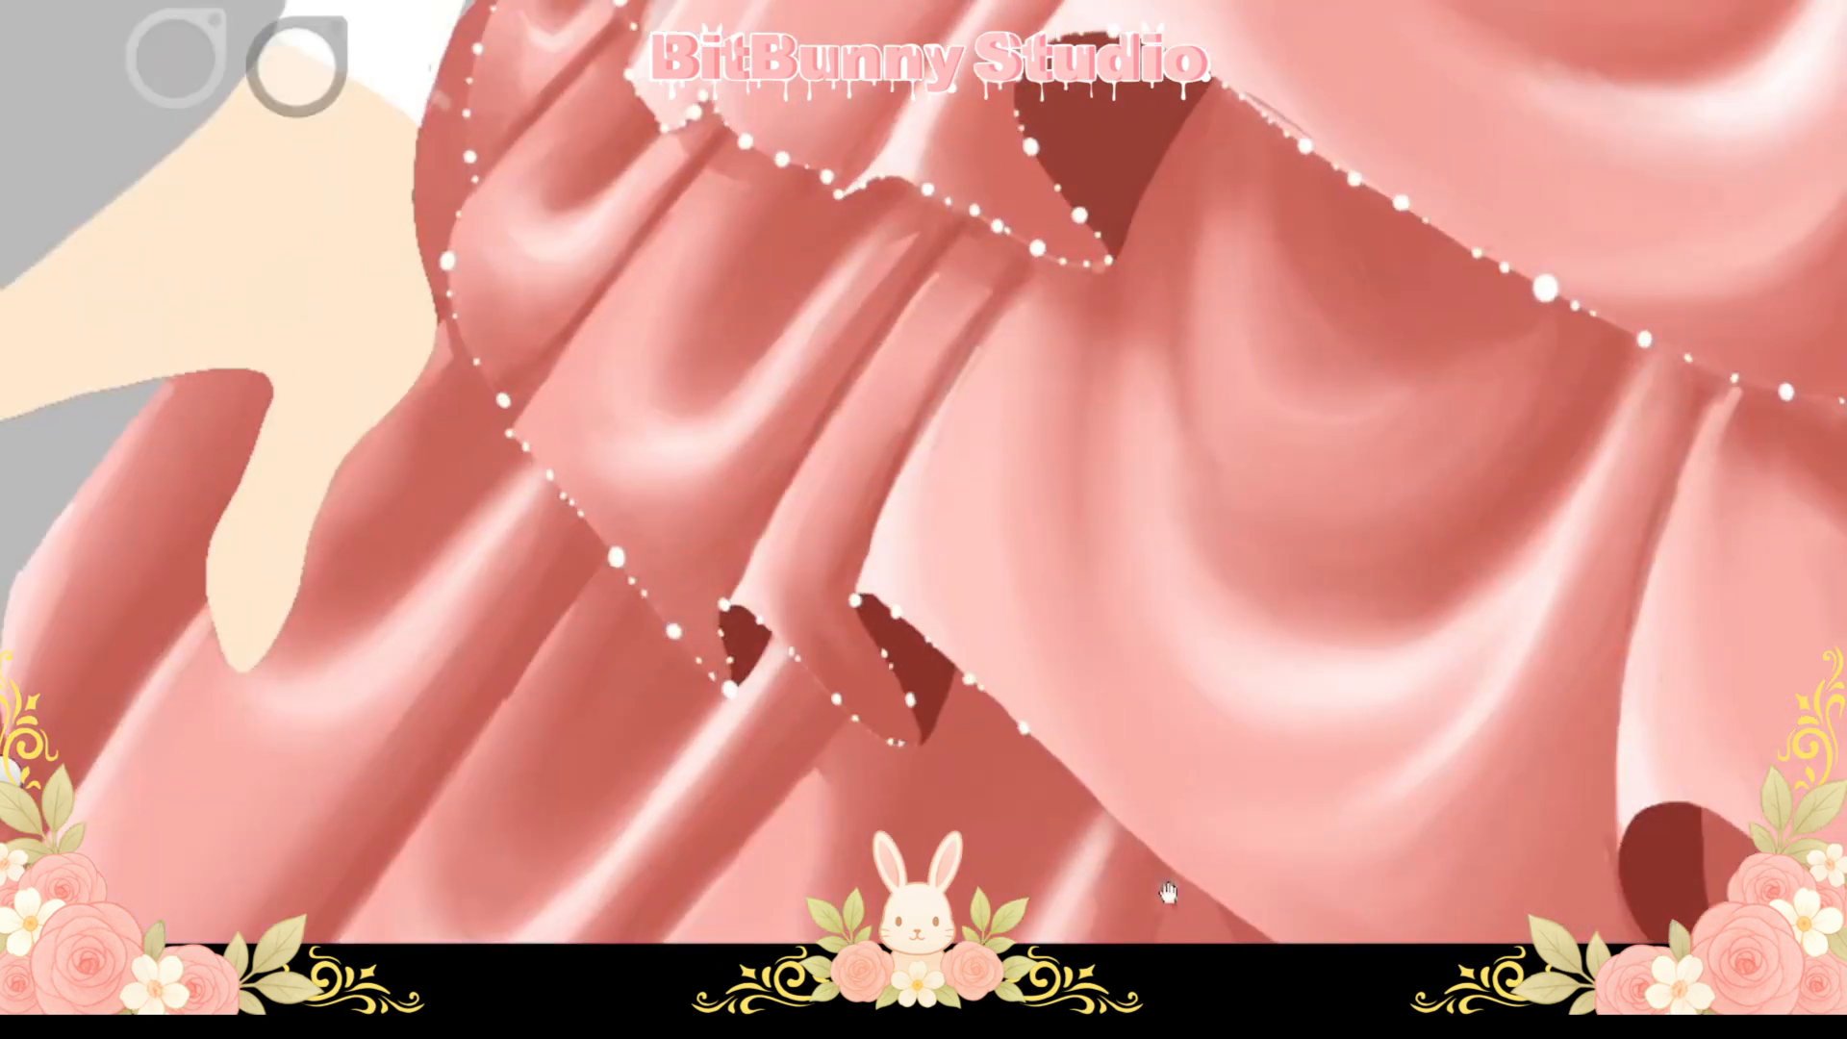
# Run white pearls along the second tier's wide front drape and around the rim of the dark fold at its end
pyautogui.scroll(4, 1167, 894)
pyautogui.click(728, 623)
pyautogui.scroll(-2, 791, 678)
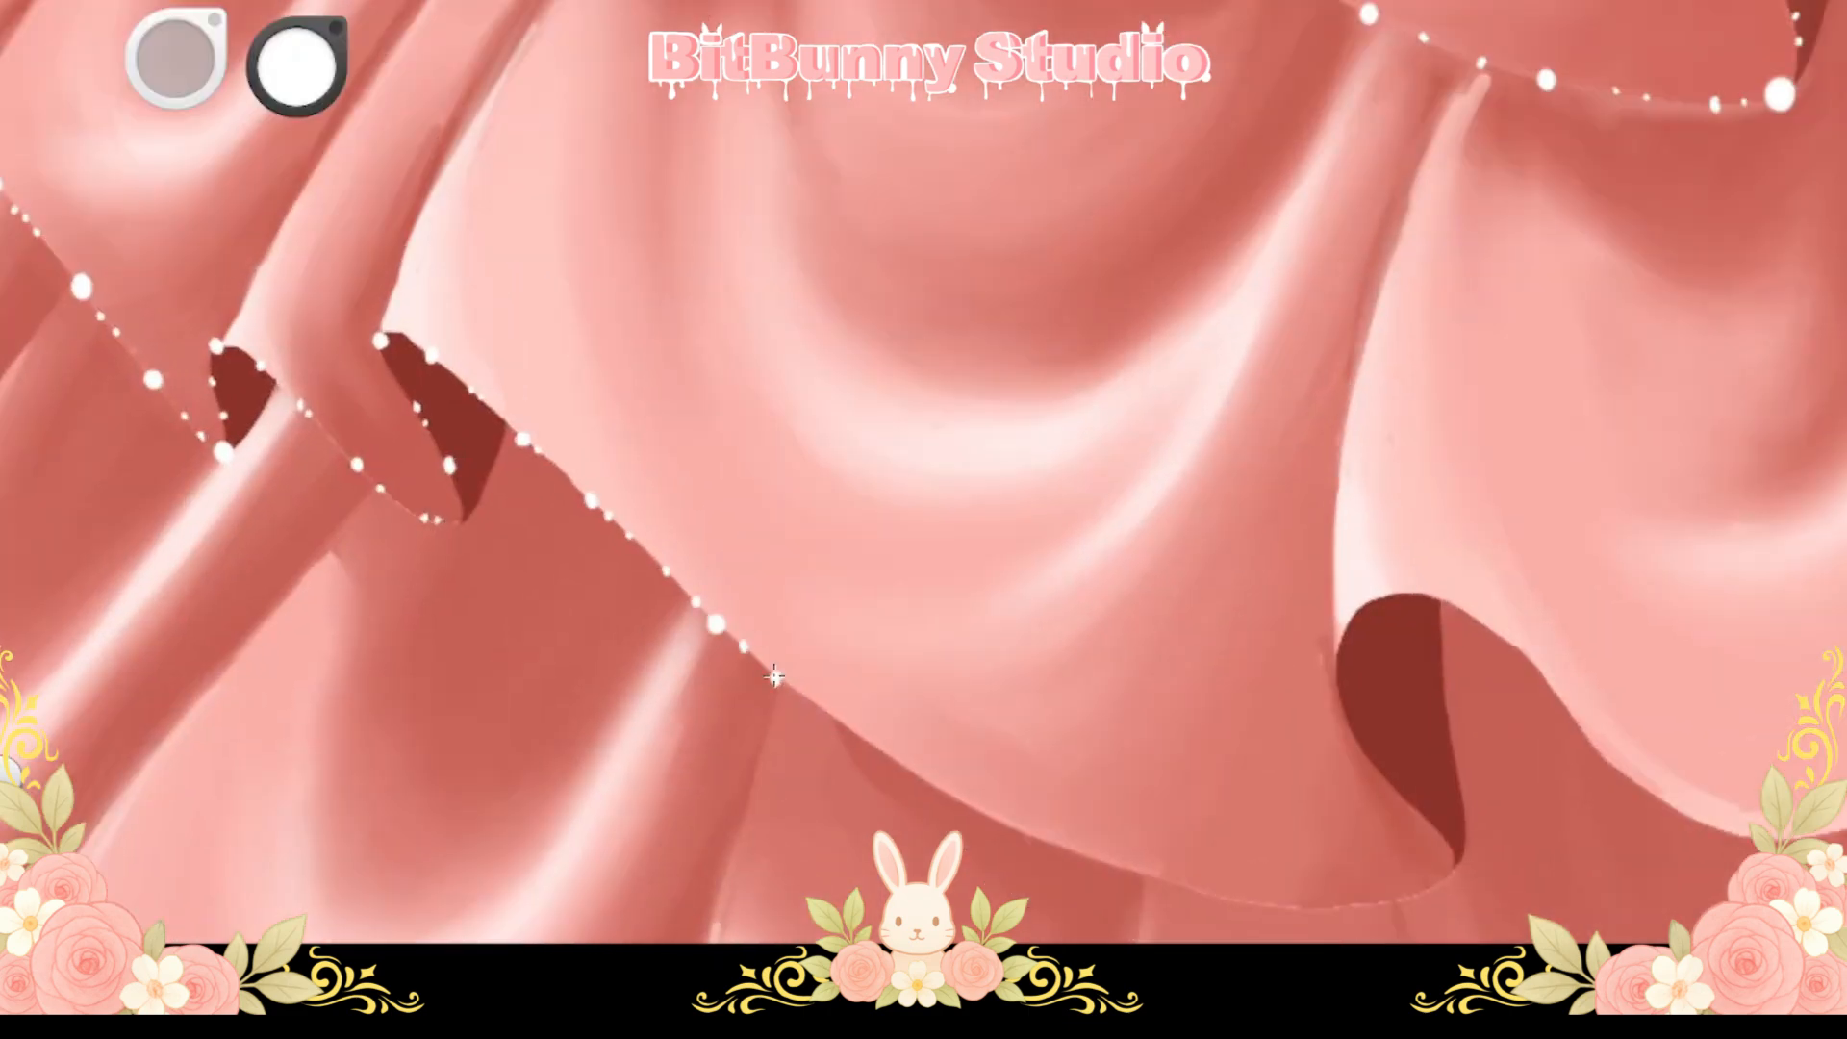
pyautogui.moveTo(1029, 834); pyautogui.dragTo(1091, 855)
pyautogui.moveTo(1091, 855); pyautogui.dragTo(910, 825)
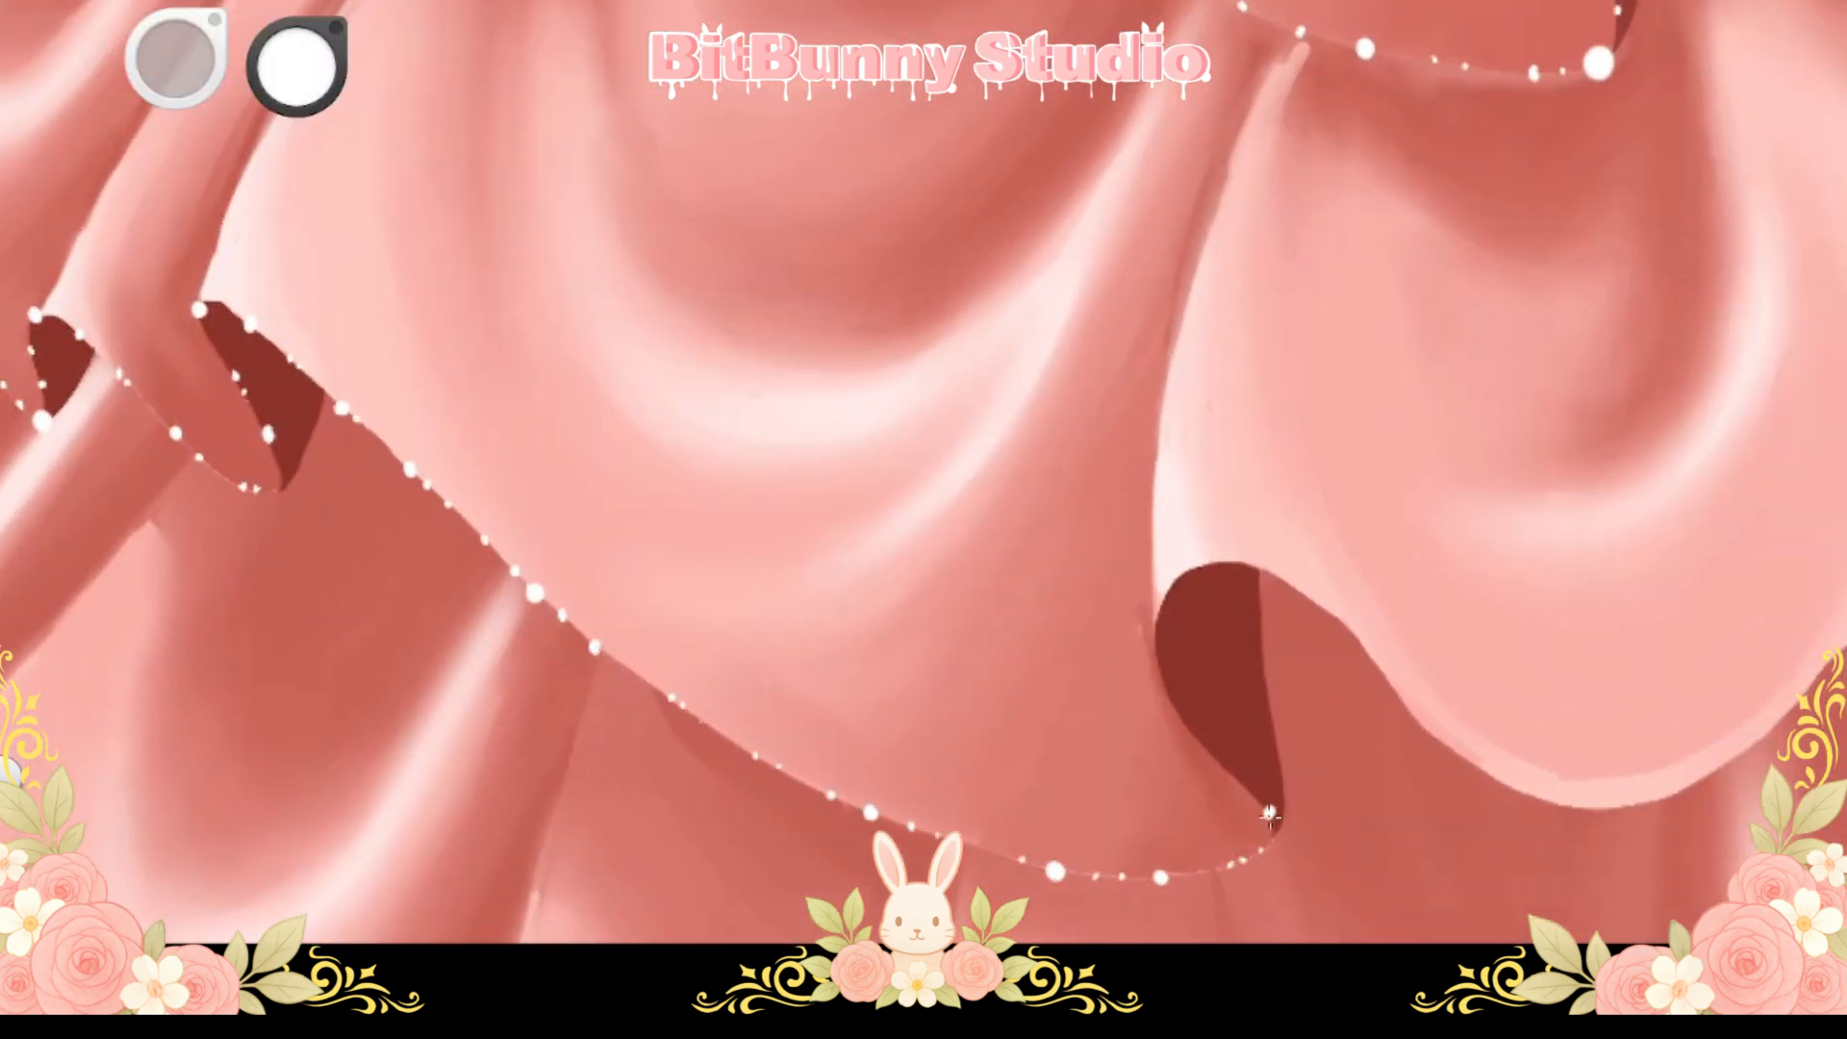
pyautogui.click(1248, 564)
pyautogui.scroll(-7, 721, 631)
pyautogui.scroll(5, 719, 643)
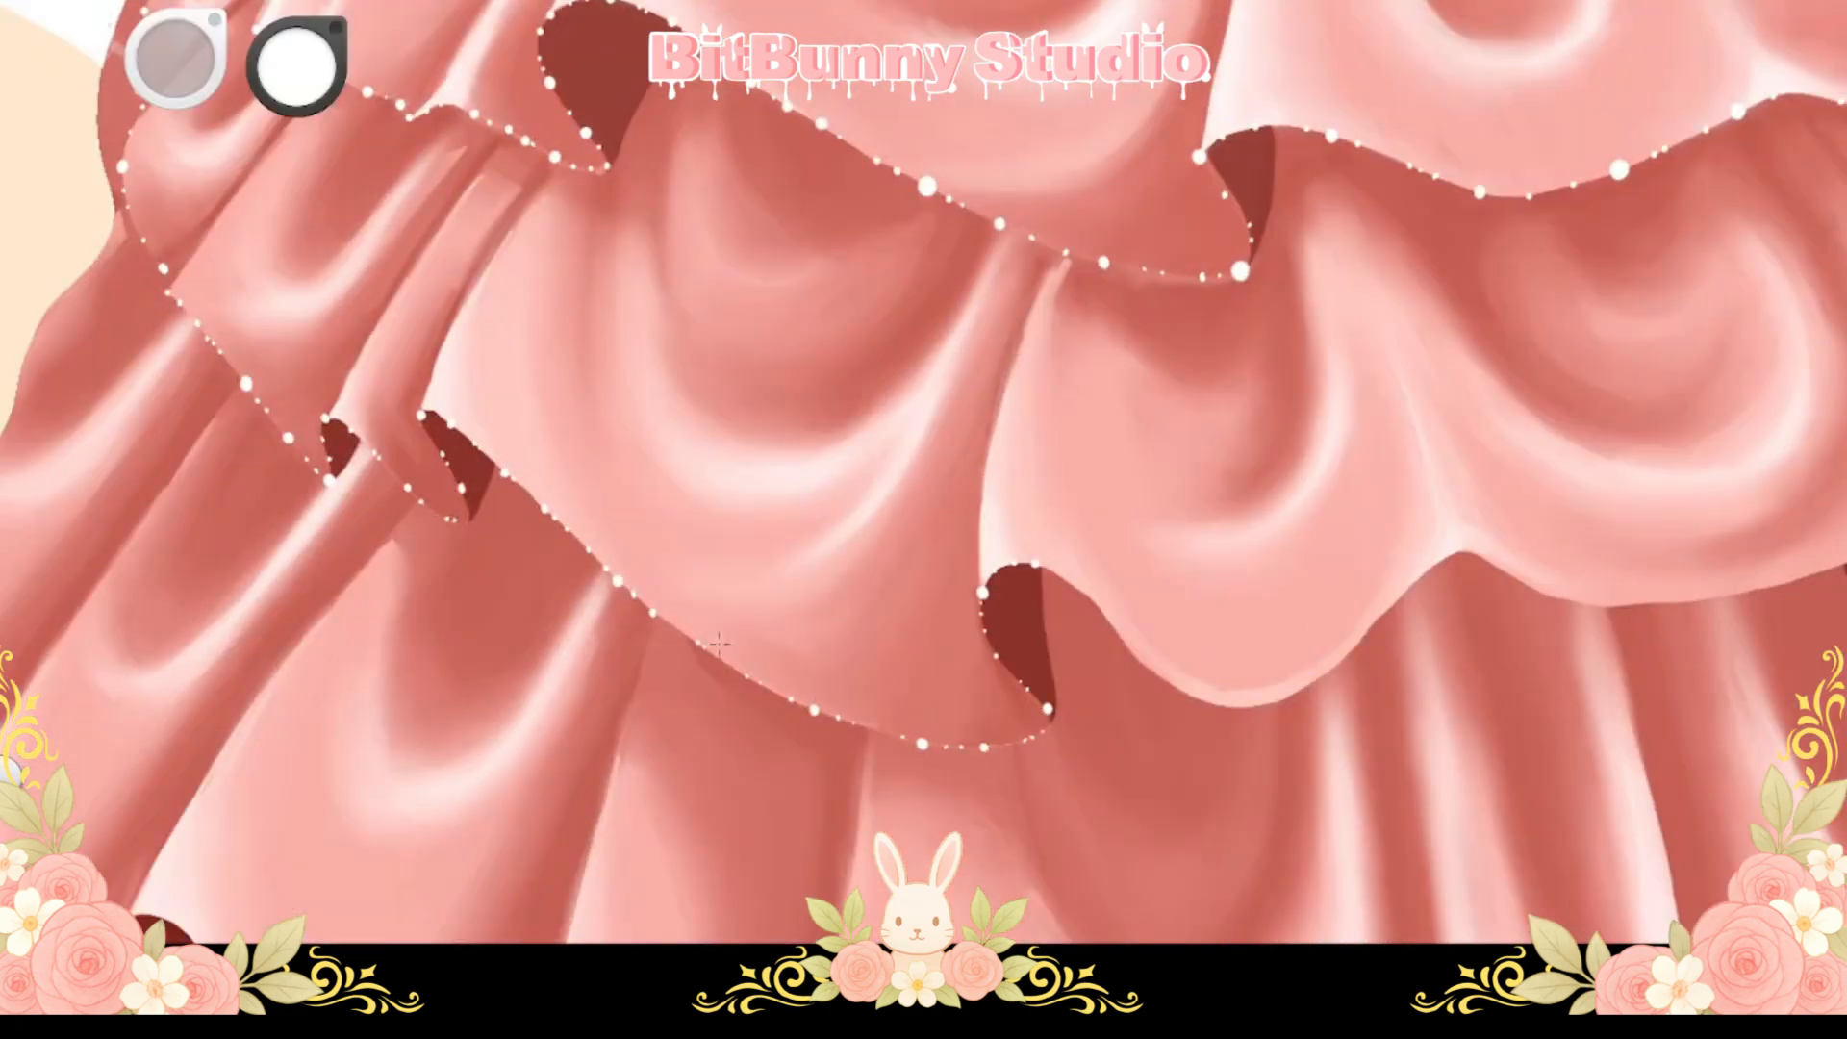
# Continue the white pearls along the central scalloped edge of the second ruffle tier
pyautogui.scroll(-7, 541, 508)
pyautogui.scroll(8, 652, 577)
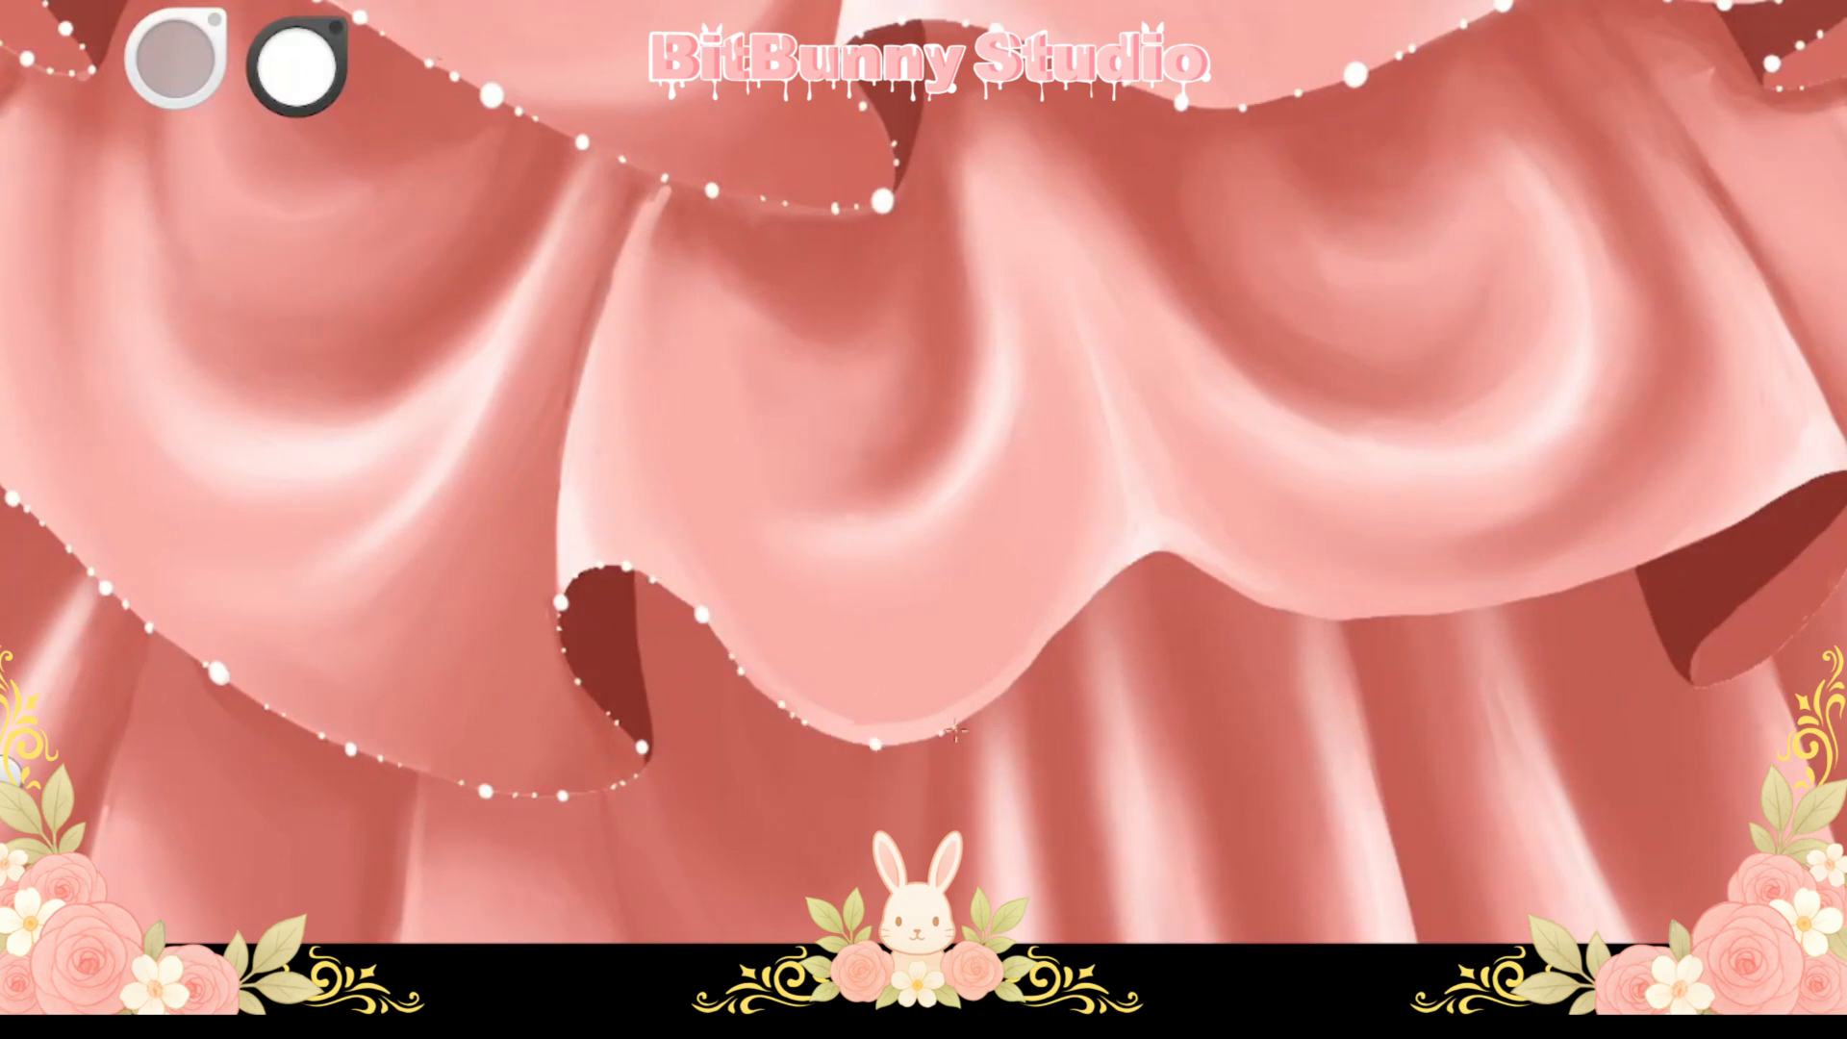
pyautogui.scroll(-5, 1149, 552)
pyautogui.scroll(5, 857, 719)
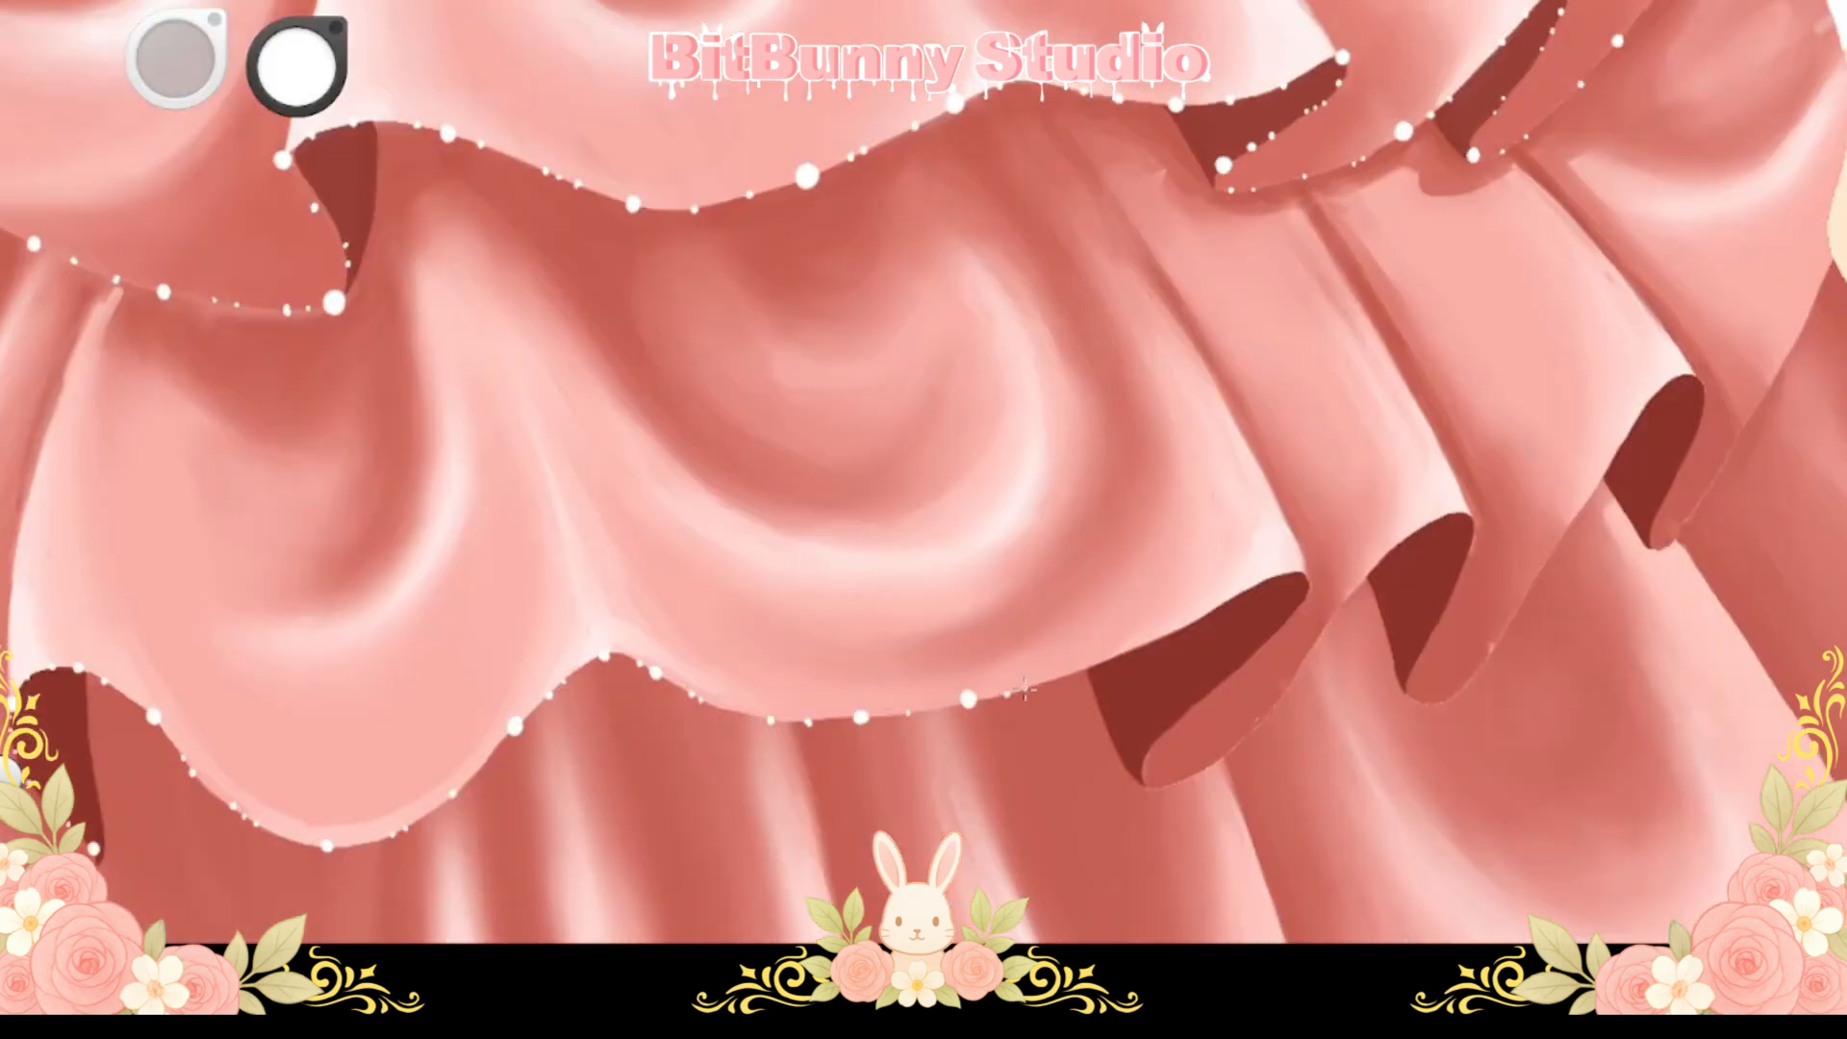
# Trim the three dark folds and outer edge on the right of the second tier with white pearls up to the hand
pyautogui.click(1308, 573)
pyautogui.moveTo(1279, 626); pyautogui.dragTo(1129, 569)
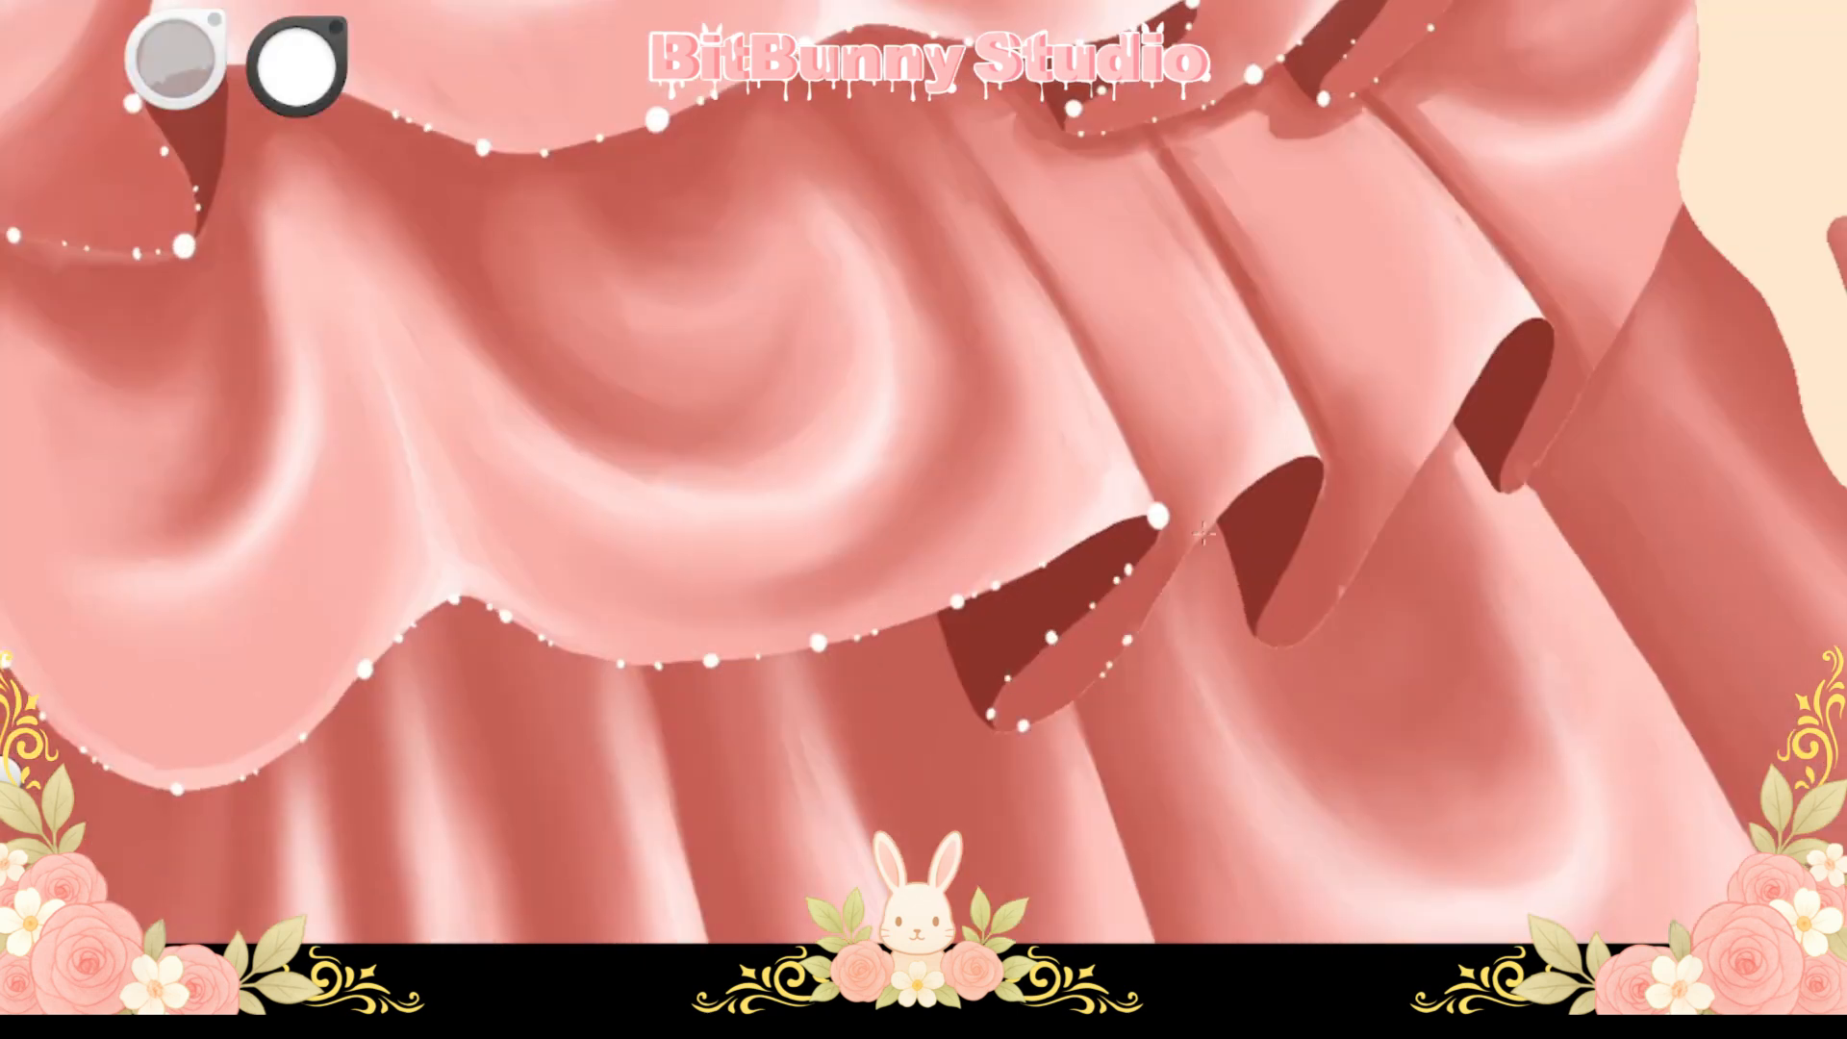
pyautogui.moveTo(1321, 460); pyautogui.dragTo(1114, 479)
pyautogui.click(1066, 662)
pyautogui.scroll(-5, 1197, 507)
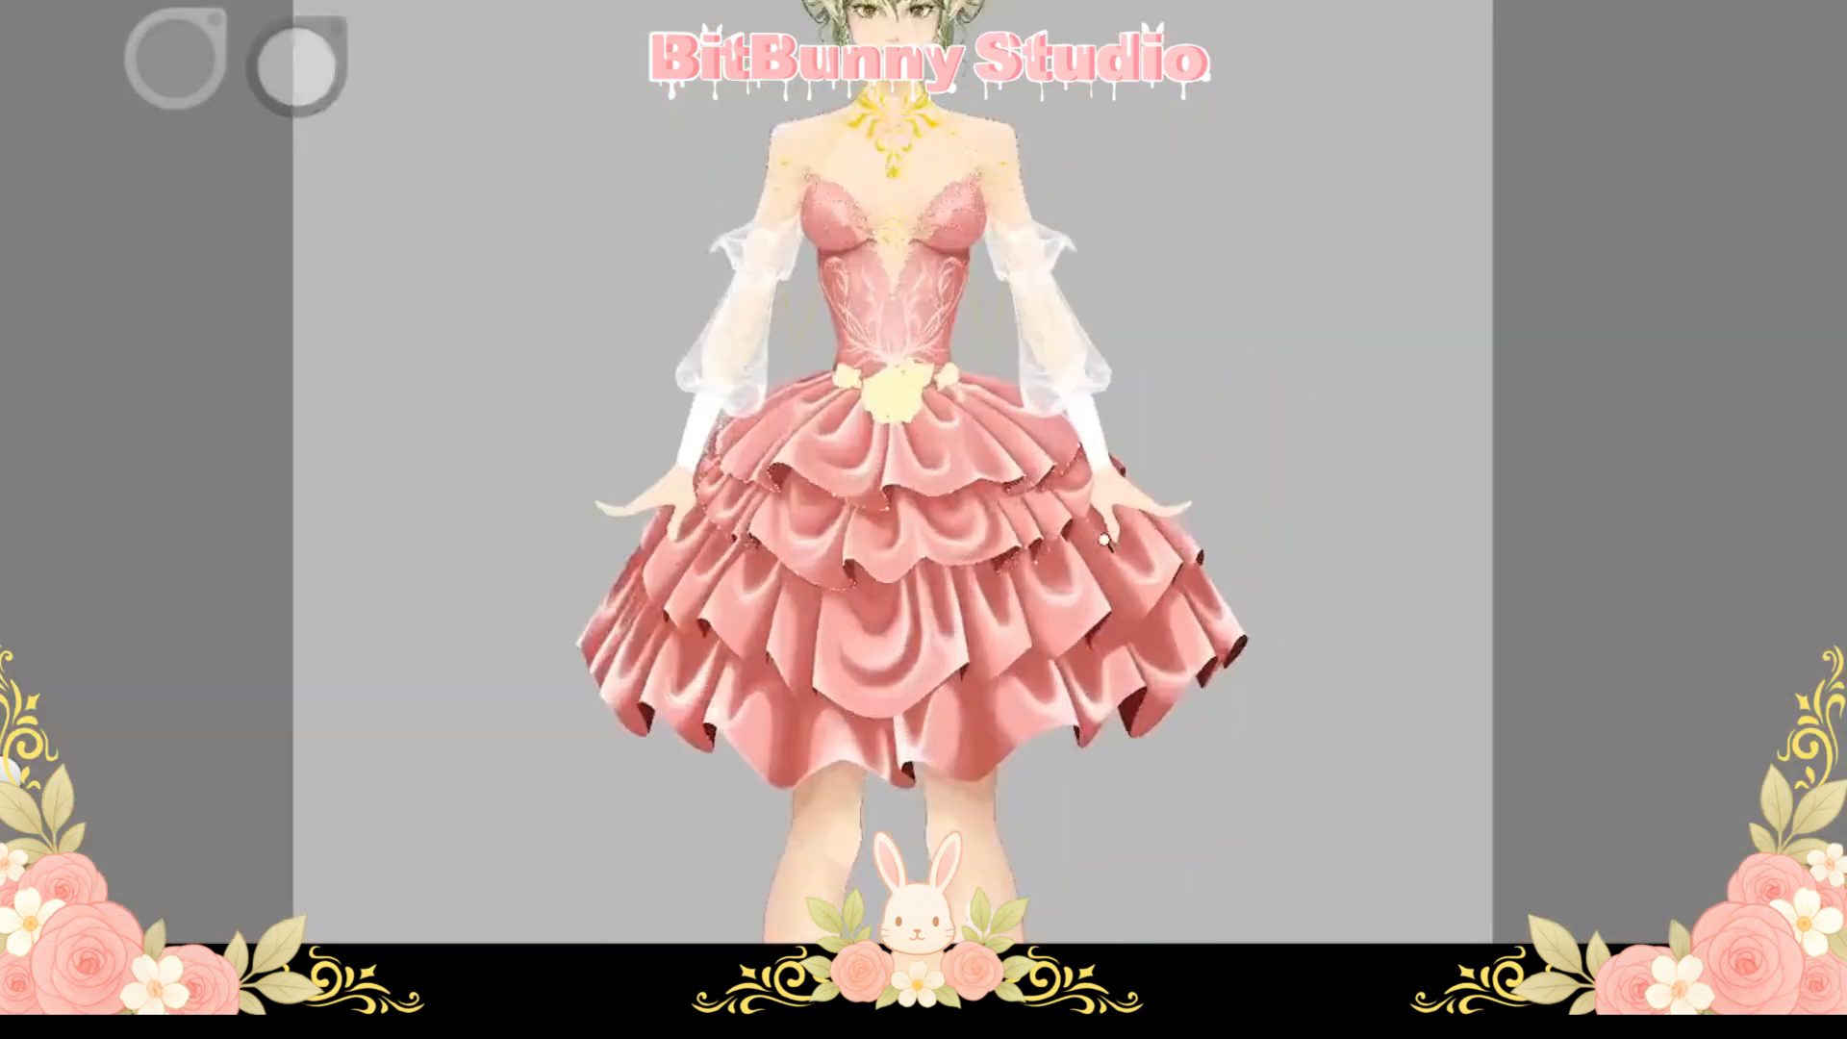
pyautogui.scroll(6, 1084, 555)
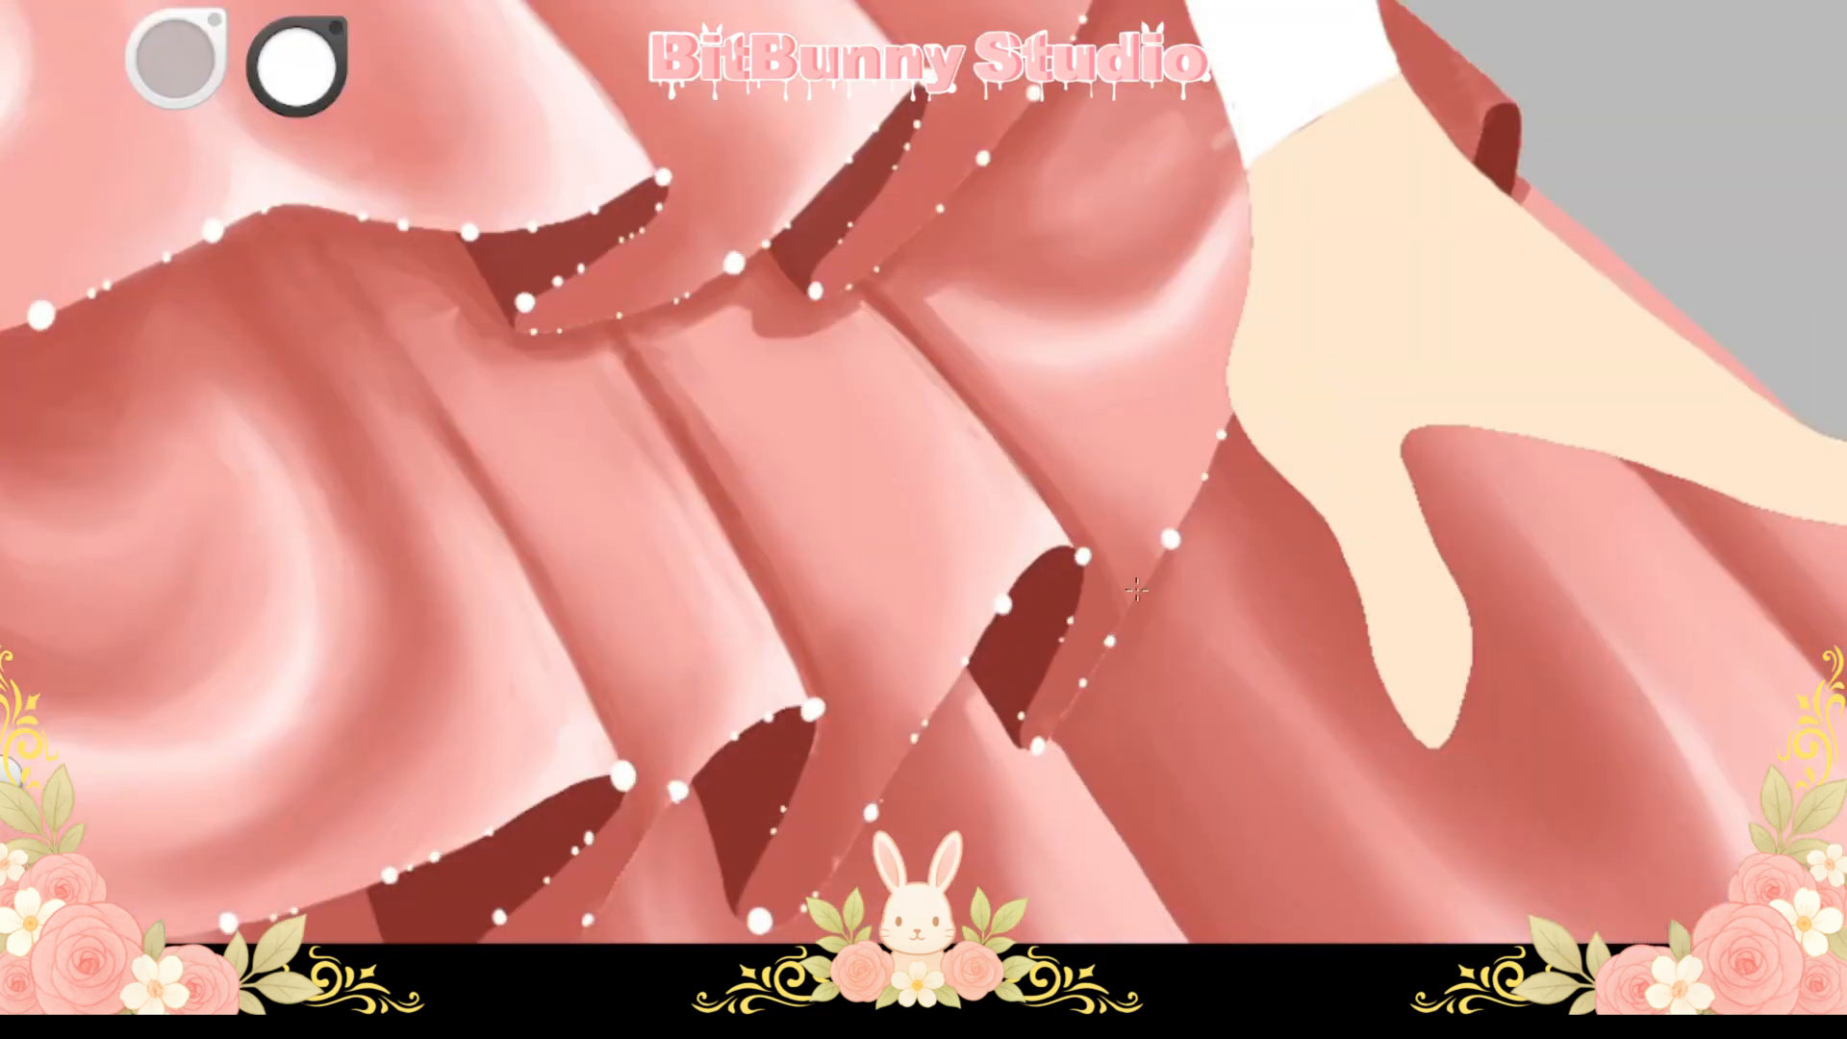
# Add white pearls to the small dark ruffle fold on the far side of the right hand
pyautogui.moveTo(1386, 201); pyautogui.dragTo(1252, 395)
pyautogui.click(1360, 301)
pyautogui.click(1387, 300)
pyautogui.moveTo(1057, 32); pyautogui.dragTo(981, 404)
pyautogui.click(873, 556)
pyautogui.scroll(-3, 1022, 390)
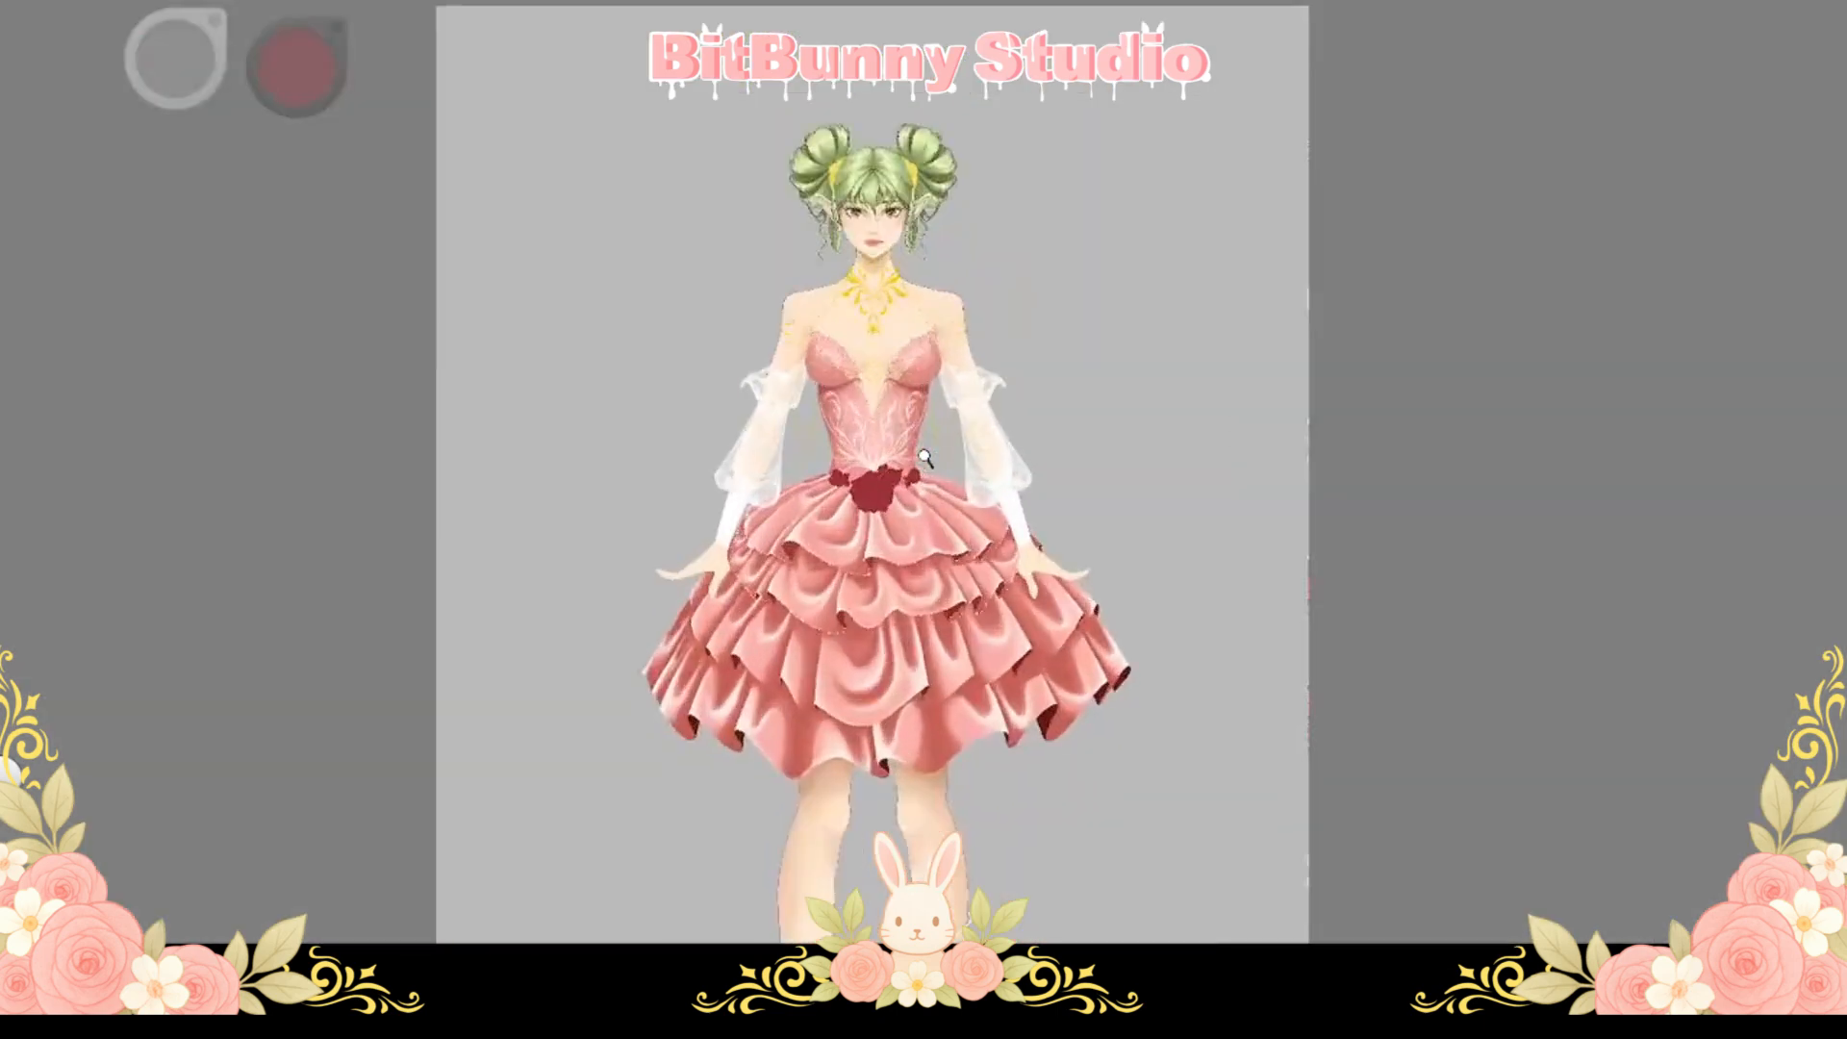
# Recolour the flower shapes at the waist light orange
pyautogui.scroll(4, 1022, 390)
pyautogui.click(810, 542)
pyautogui.moveTo(984, 421); pyautogui.dragTo(971, 616)
pyautogui.click(302, 60)
pyautogui.click(823, 567)
pyautogui.moveTo(972, 318)
pyautogui.mouseDown()
pyautogui.moveTo(938, 489)
pyautogui.moveTo(967, 337)
pyautogui.mouseUp()
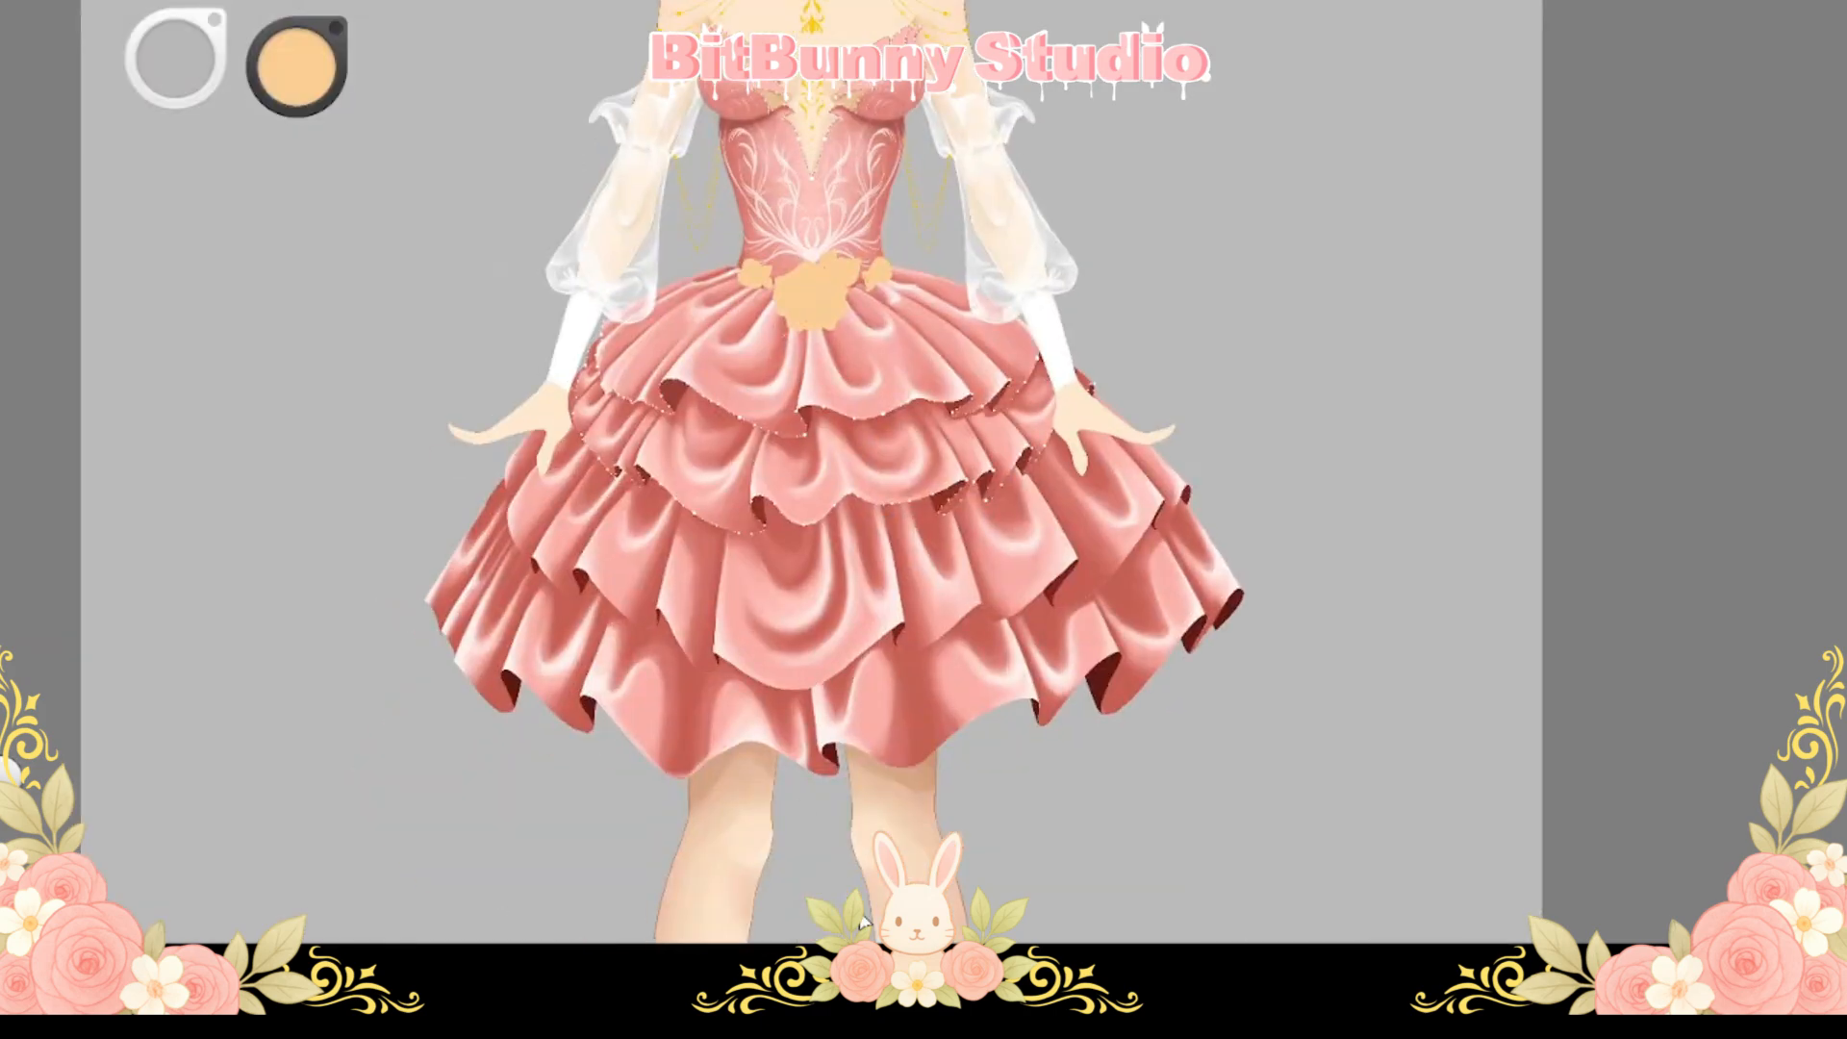
# Draw a symmetrical open-mouth shape over the closed lips and fill it with dark reddish brown
pyautogui.moveTo(776, 240); pyautogui.dragTo(817, 683)
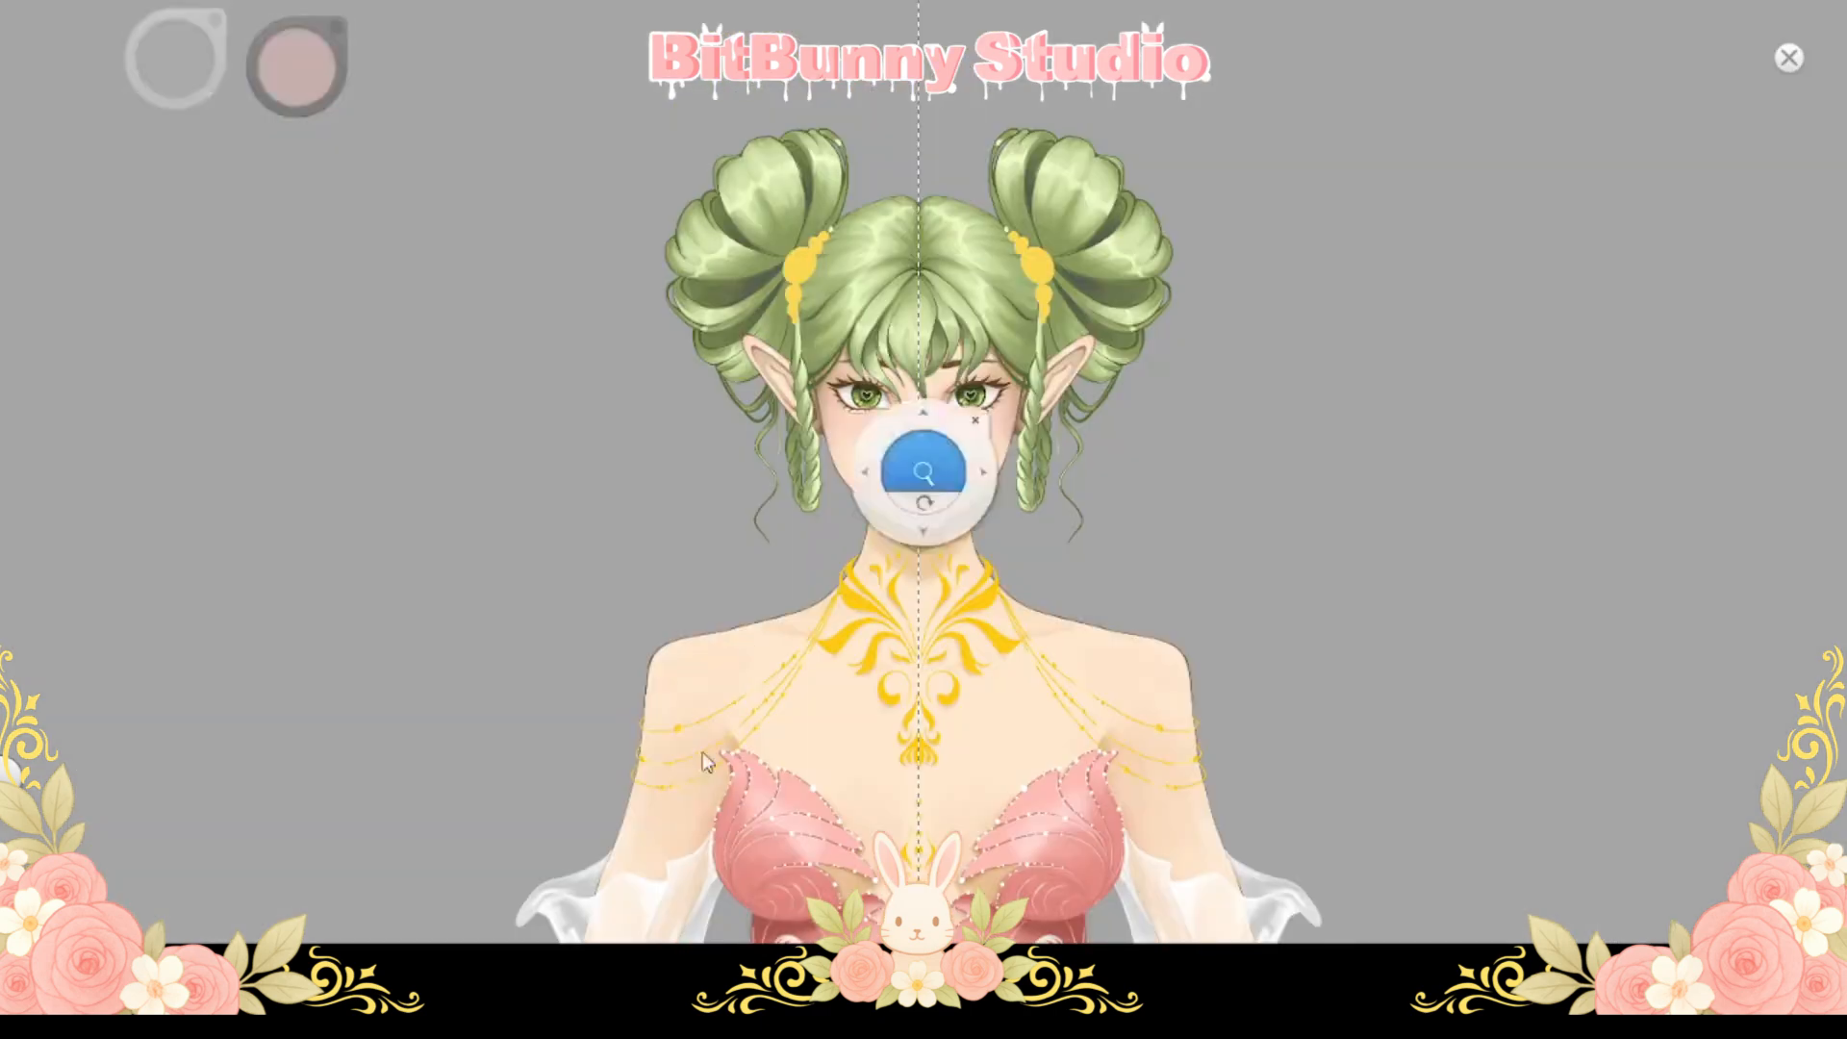
pyautogui.moveTo(709, 760); pyautogui.dragTo(435, 584)
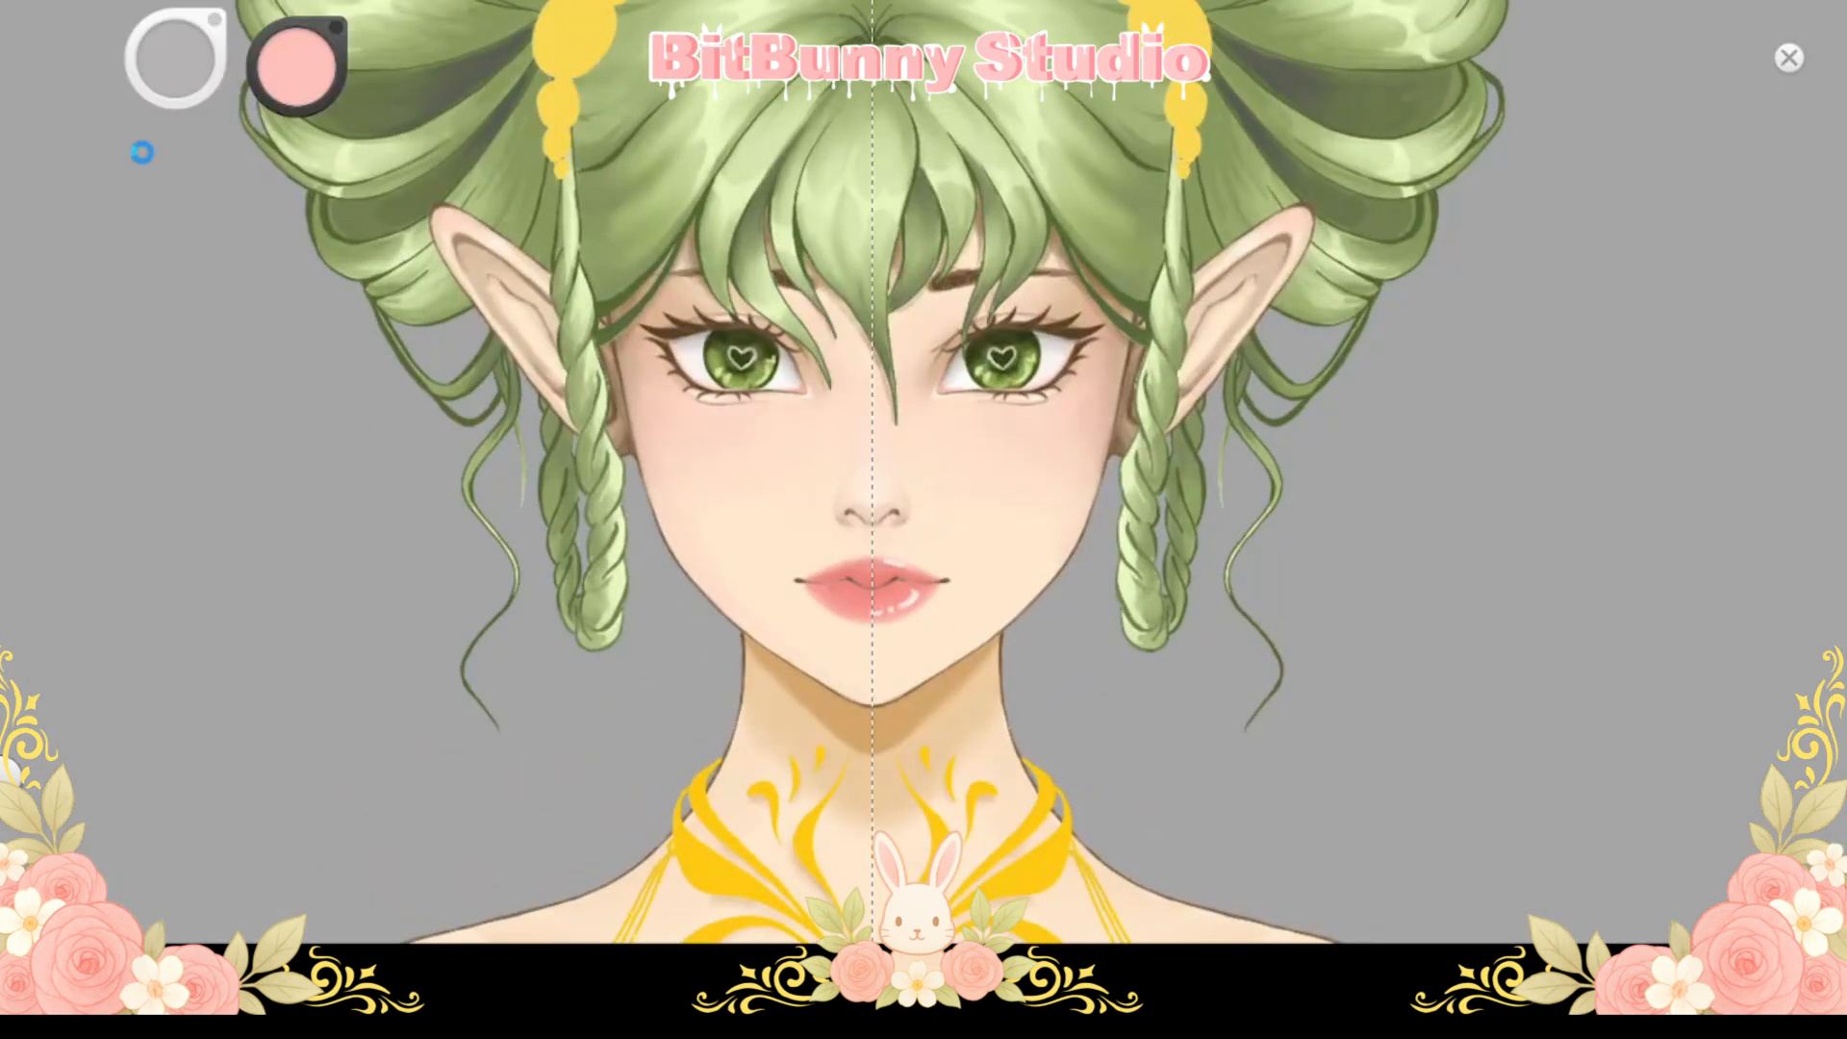
pyautogui.moveTo(329, 84); pyautogui.dragTo(299, 144)
pyautogui.moveTo(920, 547); pyautogui.dragTo(953, 453)
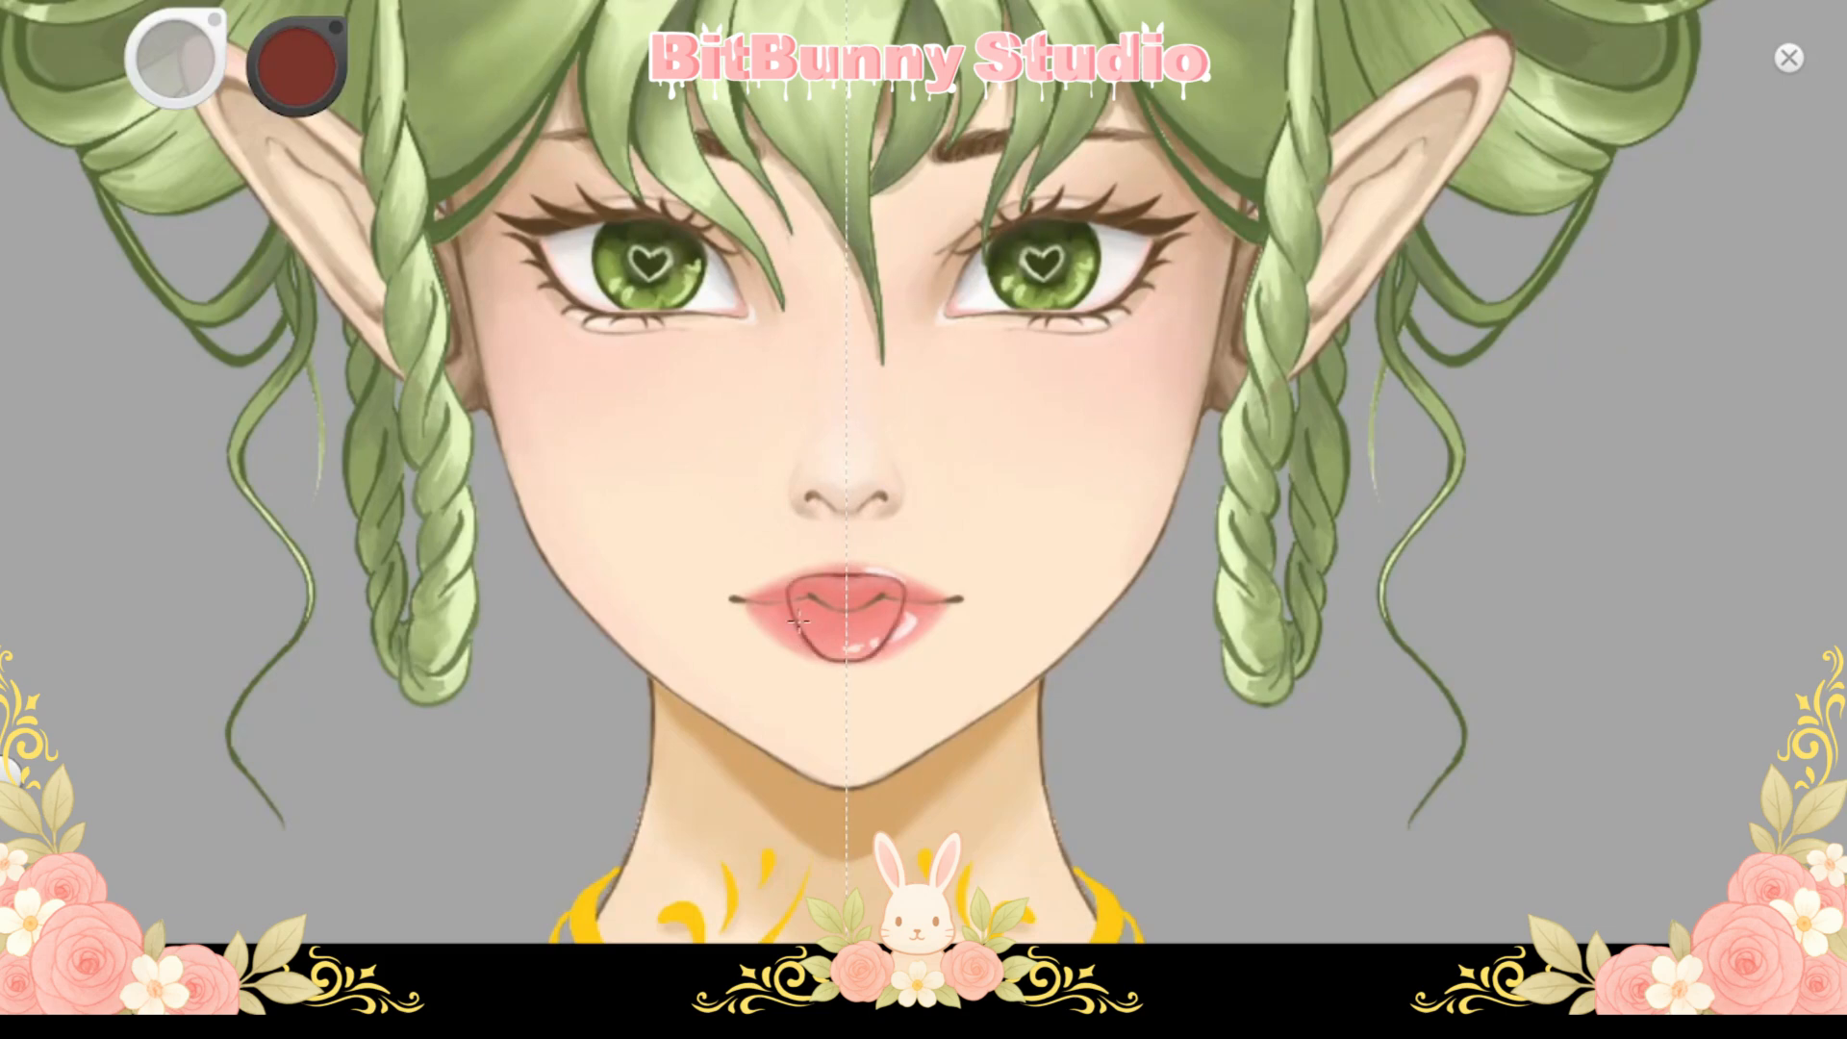
pyautogui.click(799, 625)
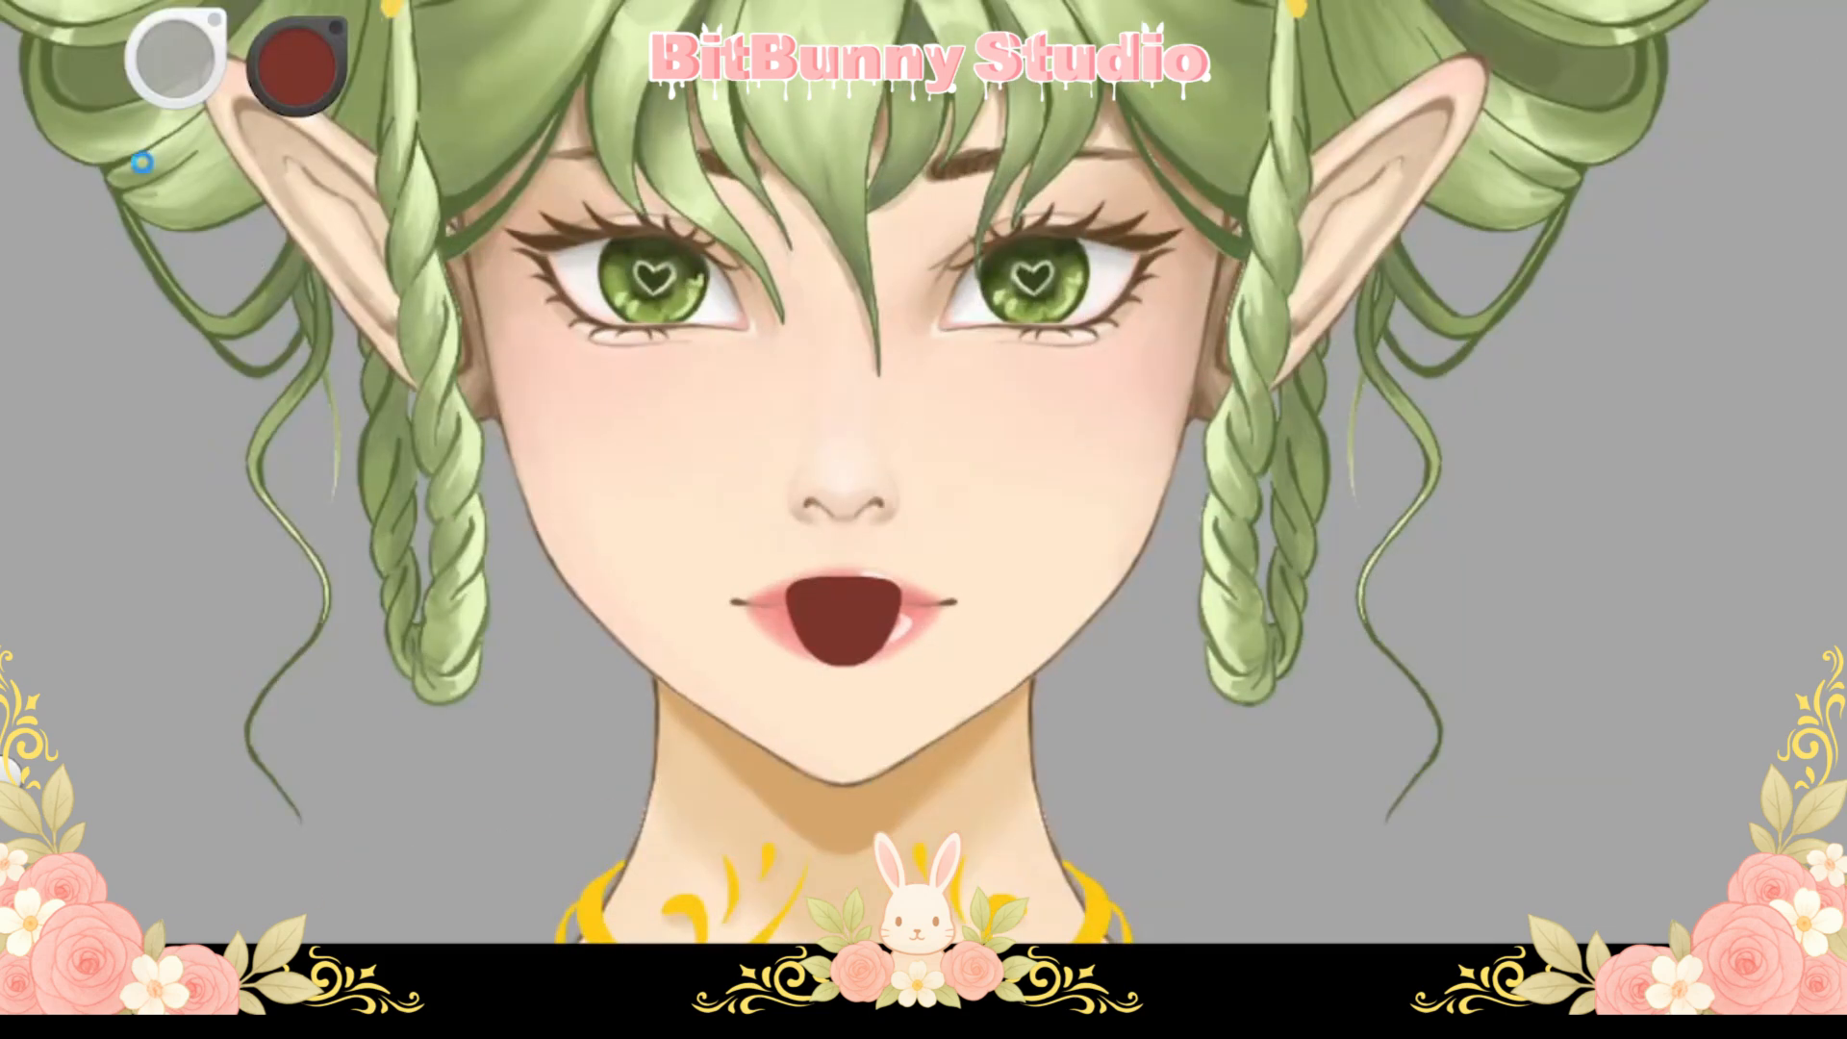
# Try painting wide coral-pink lips around the dark open mouth, following the original closed-lip shape
pyautogui.click(830, 575)
pyautogui.moveTo(758, 606); pyautogui.dragTo(918, 621)
pyautogui.press('space')
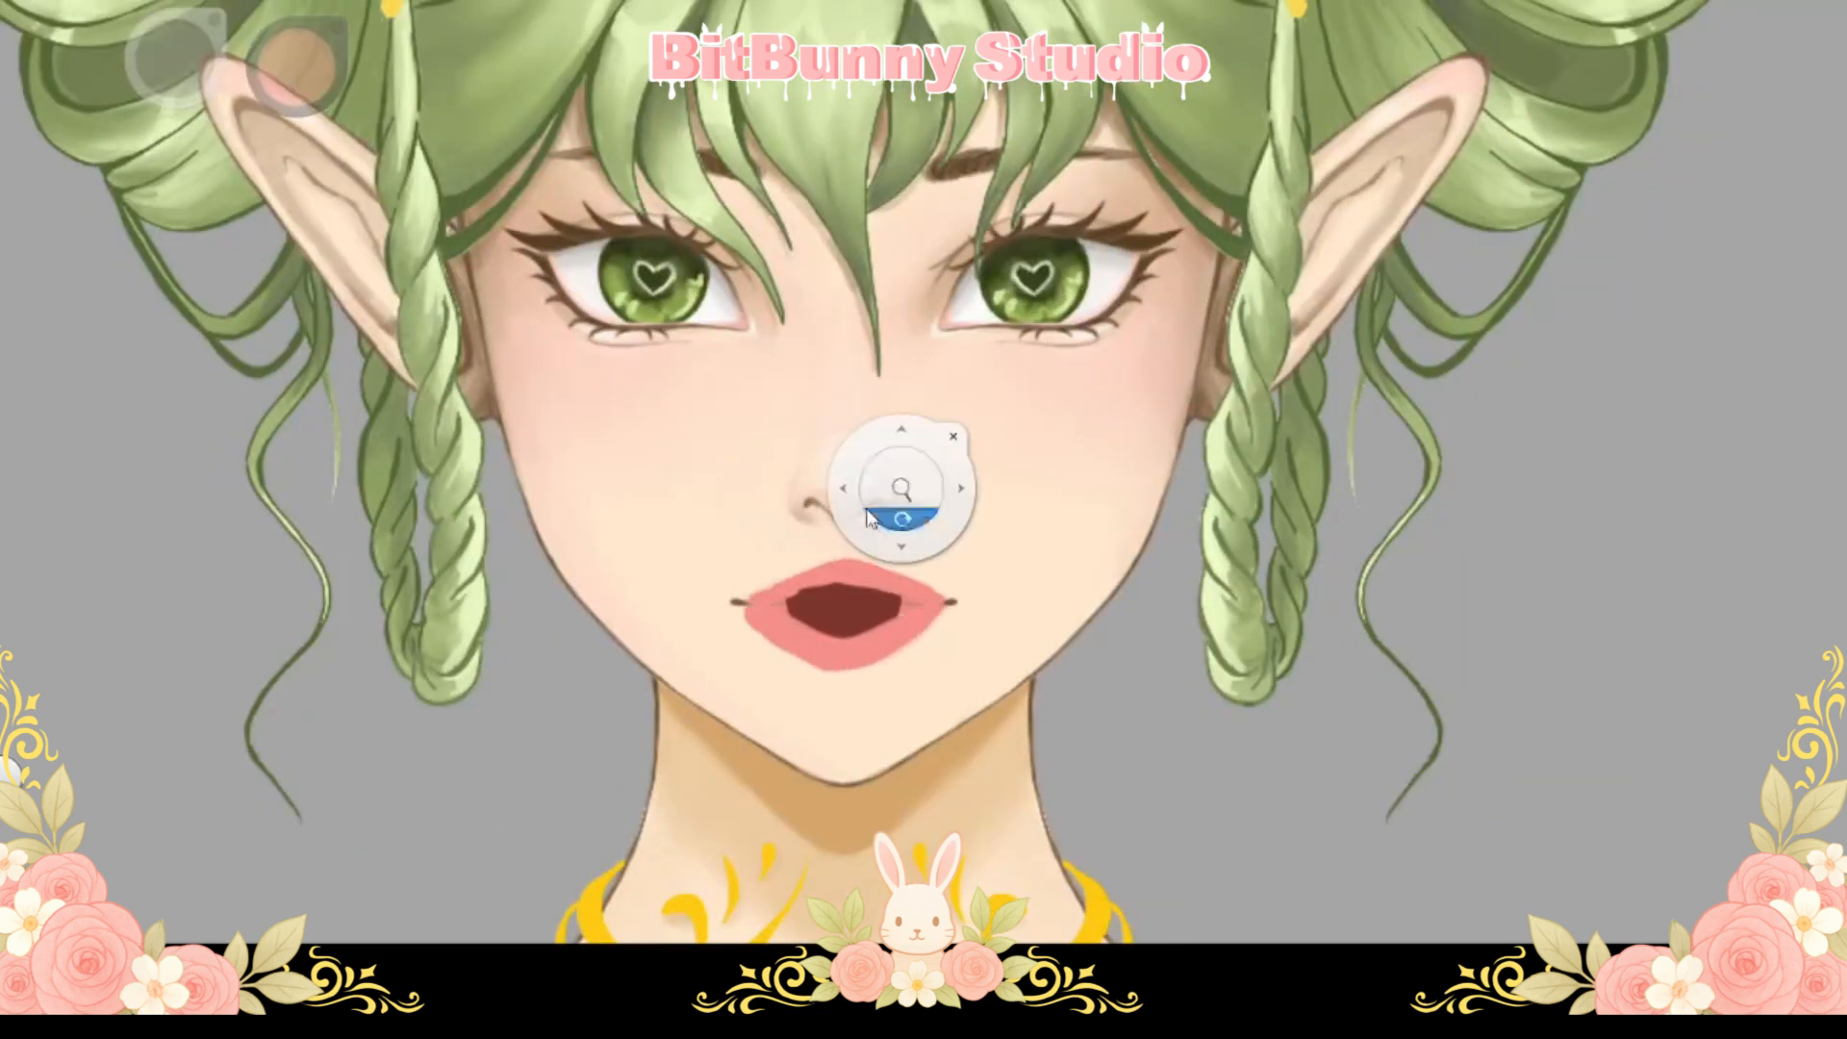
pyautogui.moveTo(903, 491); pyautogui.dragTo(846, 545)
pyautogui.hotkey('ctrl', 'z')
pyautogui.hotkey('ctrl', 'z')
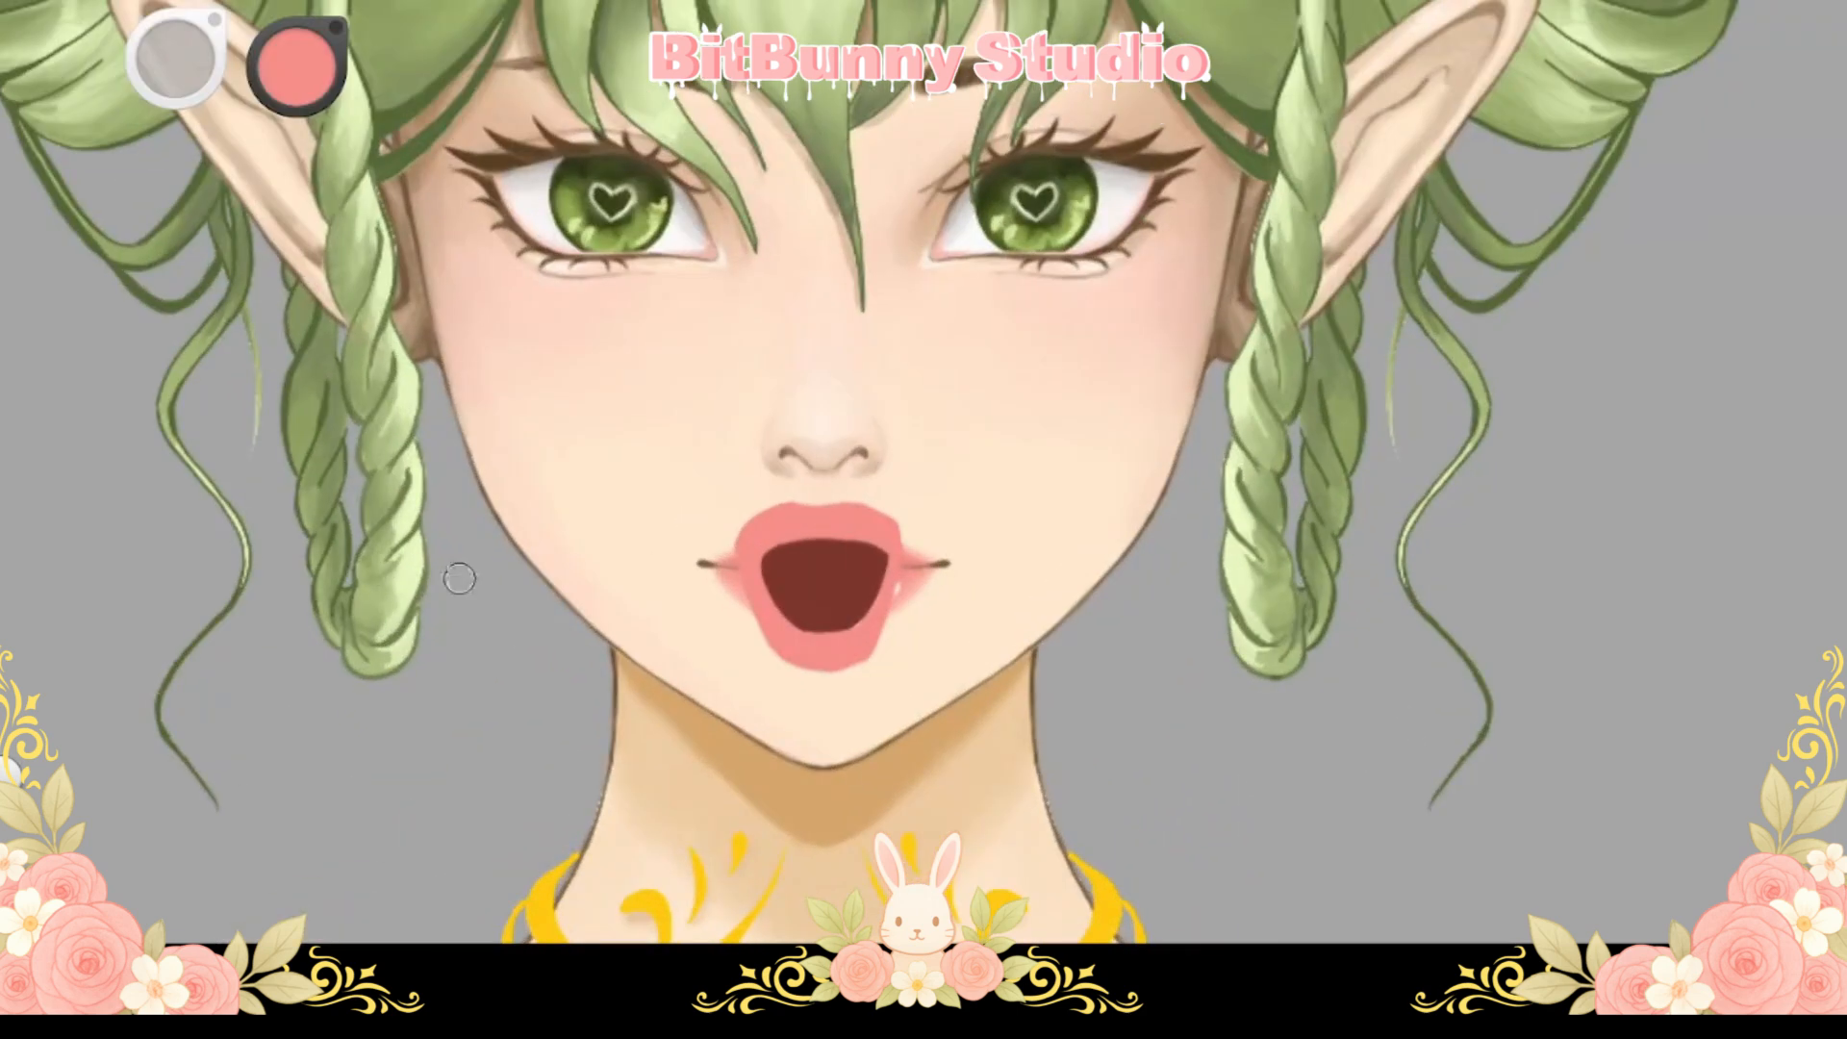
# Transform the open mouth and its coral-pink lips into a shorter, flatter shape
pyautogui.hotkey('ctrl', 'z')
pyautogui.hotkey('ctrl', 'y')
pyautogui.hotkey('ctrl', 't')
pyautogui.moveTo(821, 508)
pyautogui.mouseDown()
pyautogui.moveTo(845, 555)
pyautogui.moveTo(830, 510)
pyautogui.mouseUp()
pyautogui.press('space')
pyautogui.press('Return')
pyautogui.scroll(-5, 907, 475)
pyautogui.scroll(6, 833, 508)
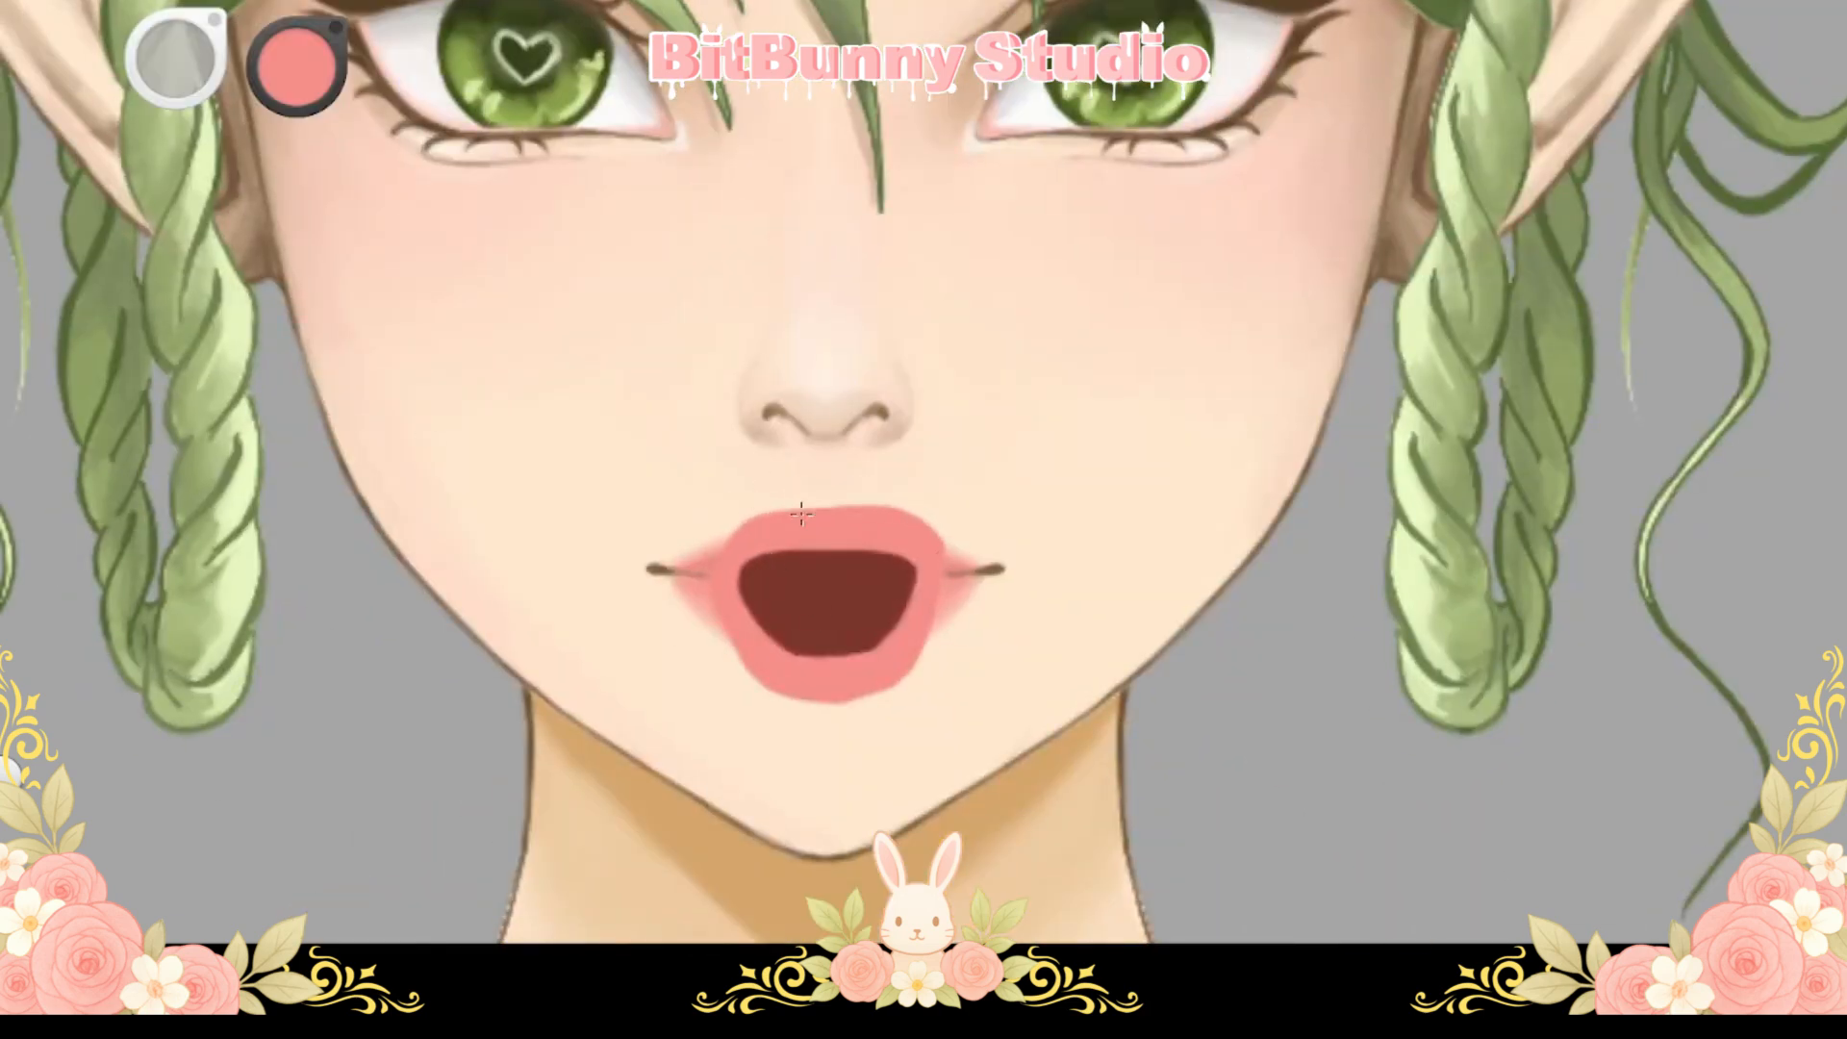
# Outline the open lips with a thin brown line, and widen and flatten the dark mouth interior inside it
pyautogui.scroll(-3, 801, 514)
pyautogui.scroll(2, 837, 539)
pyautogui.click(291, 85)
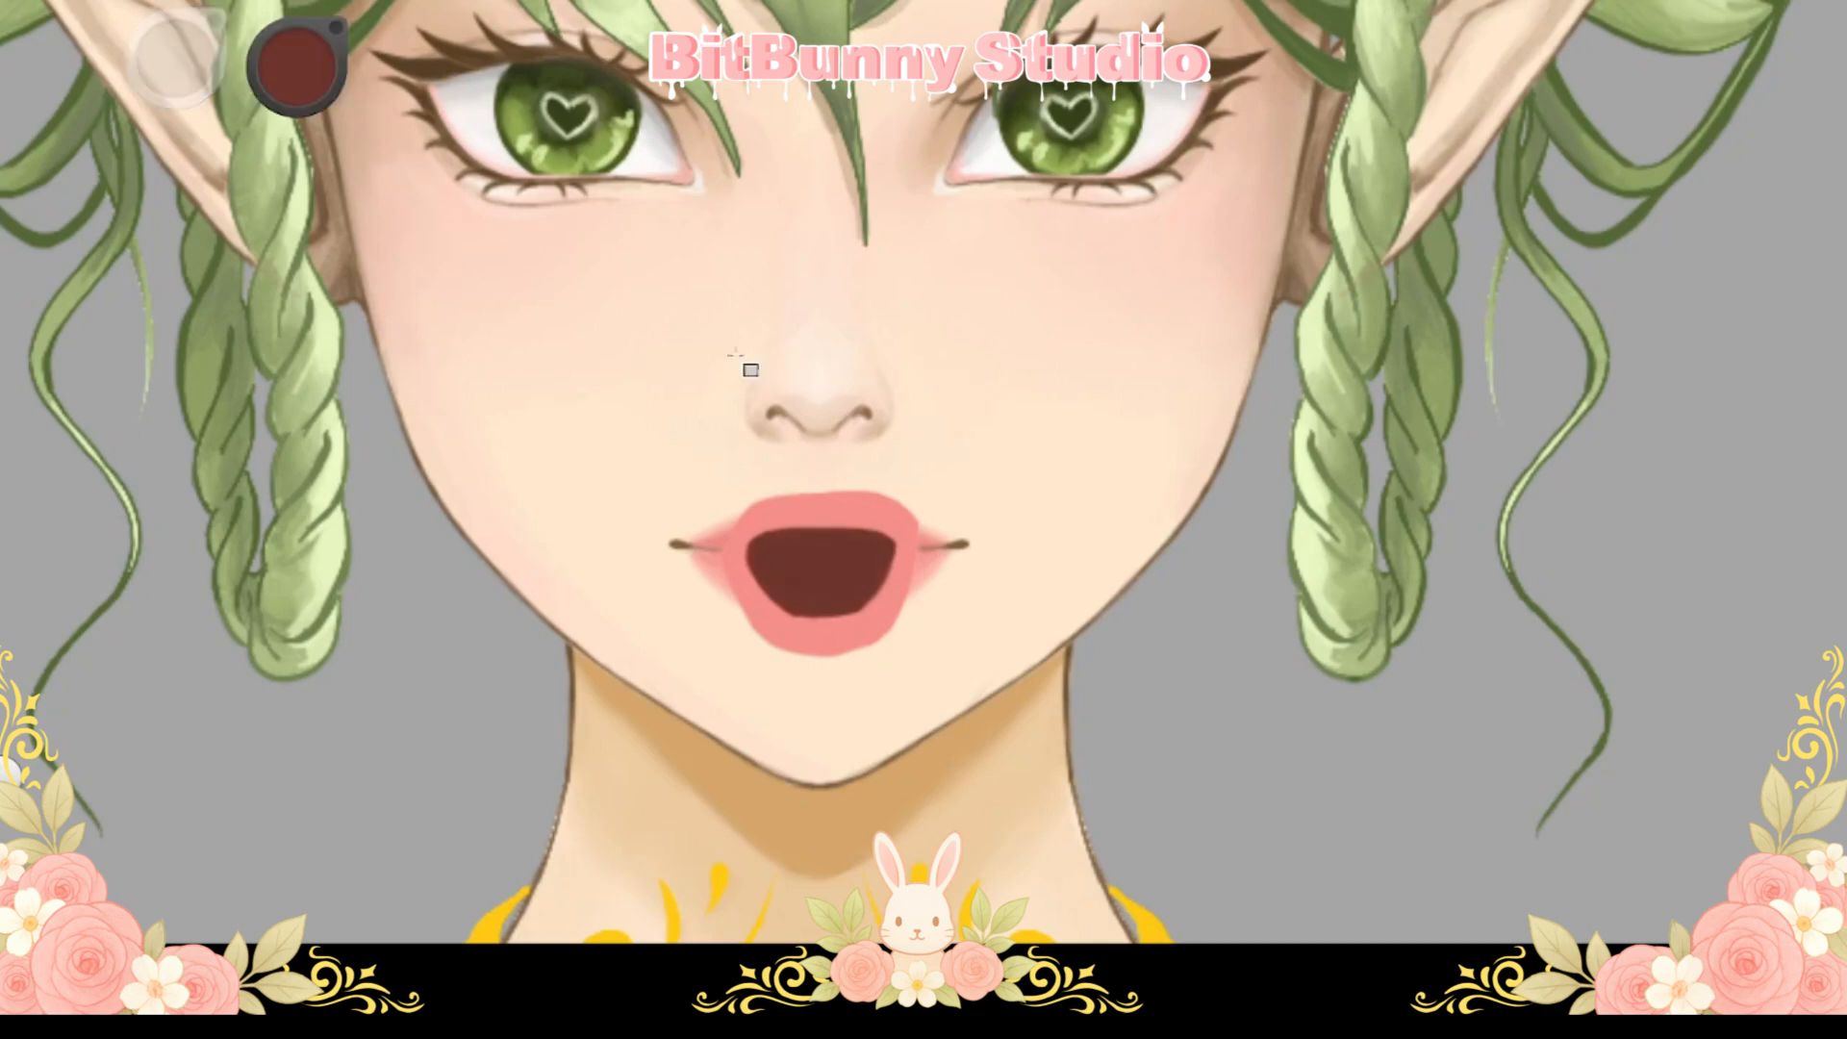
pyautogui.scroll(-1, 750, 371)
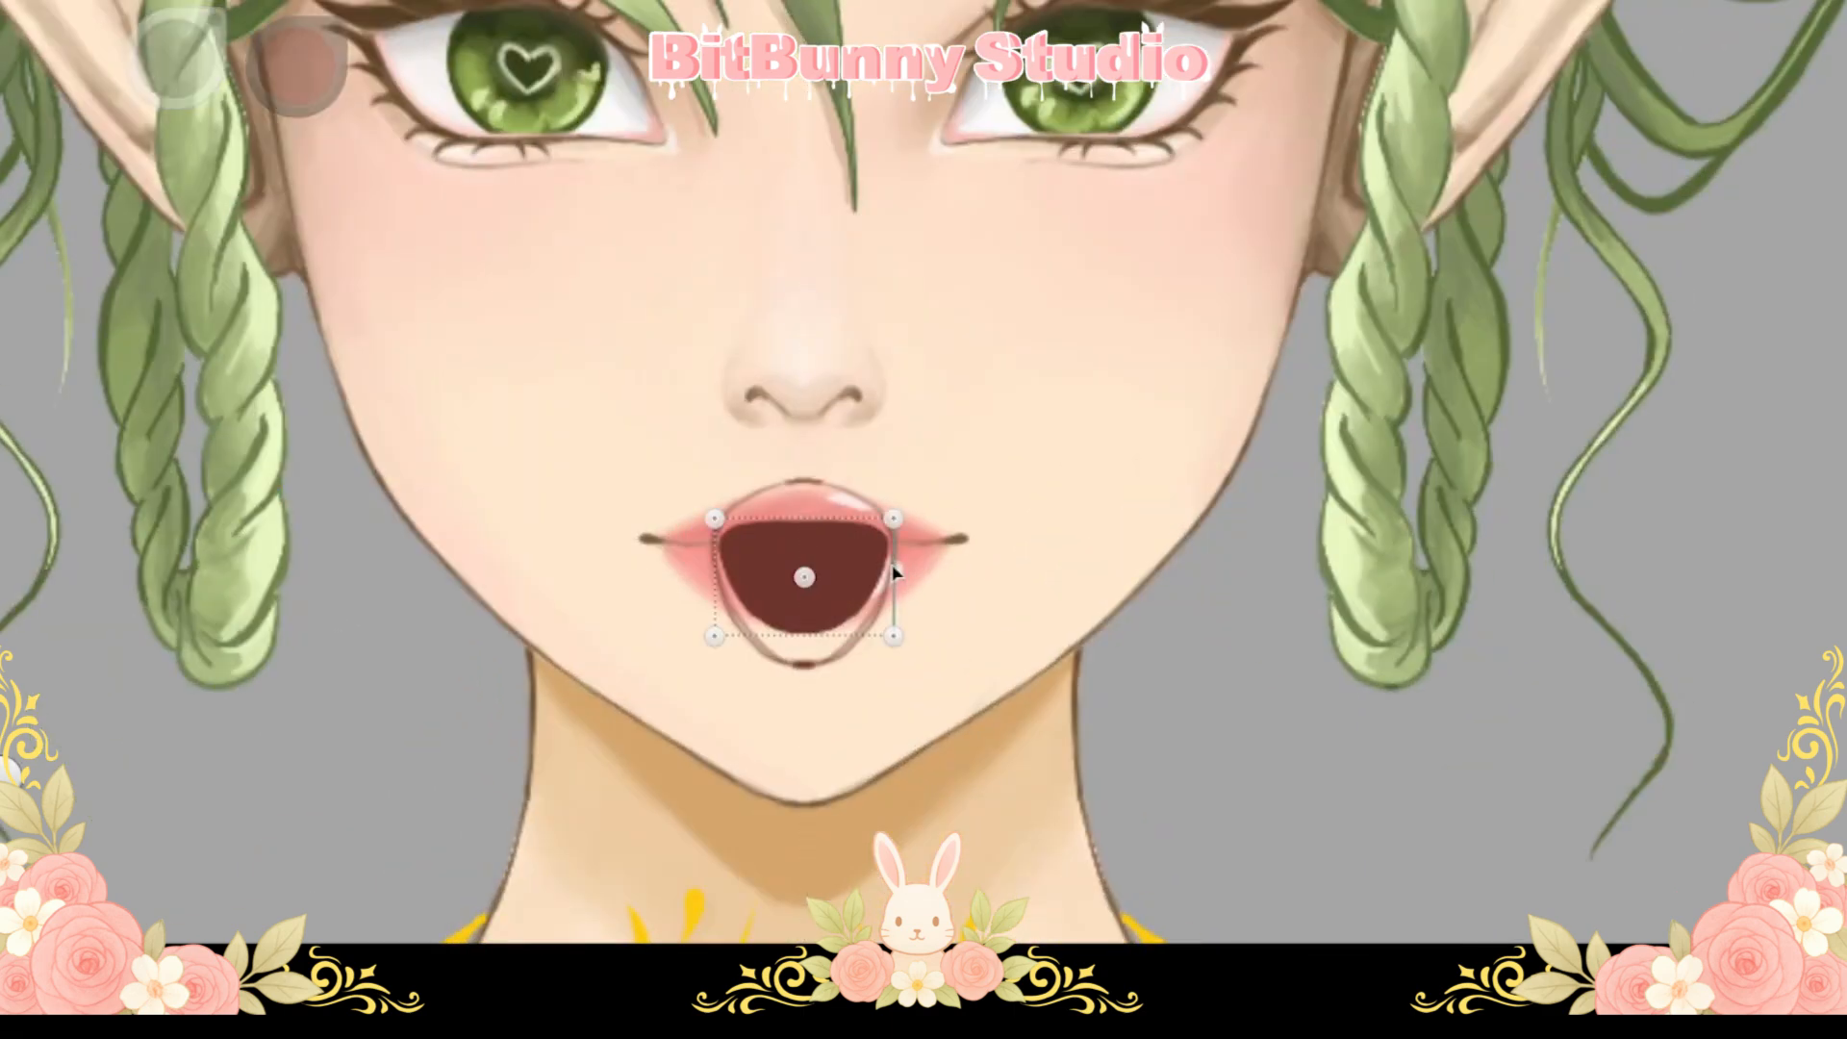
pyautogui.press('Return')
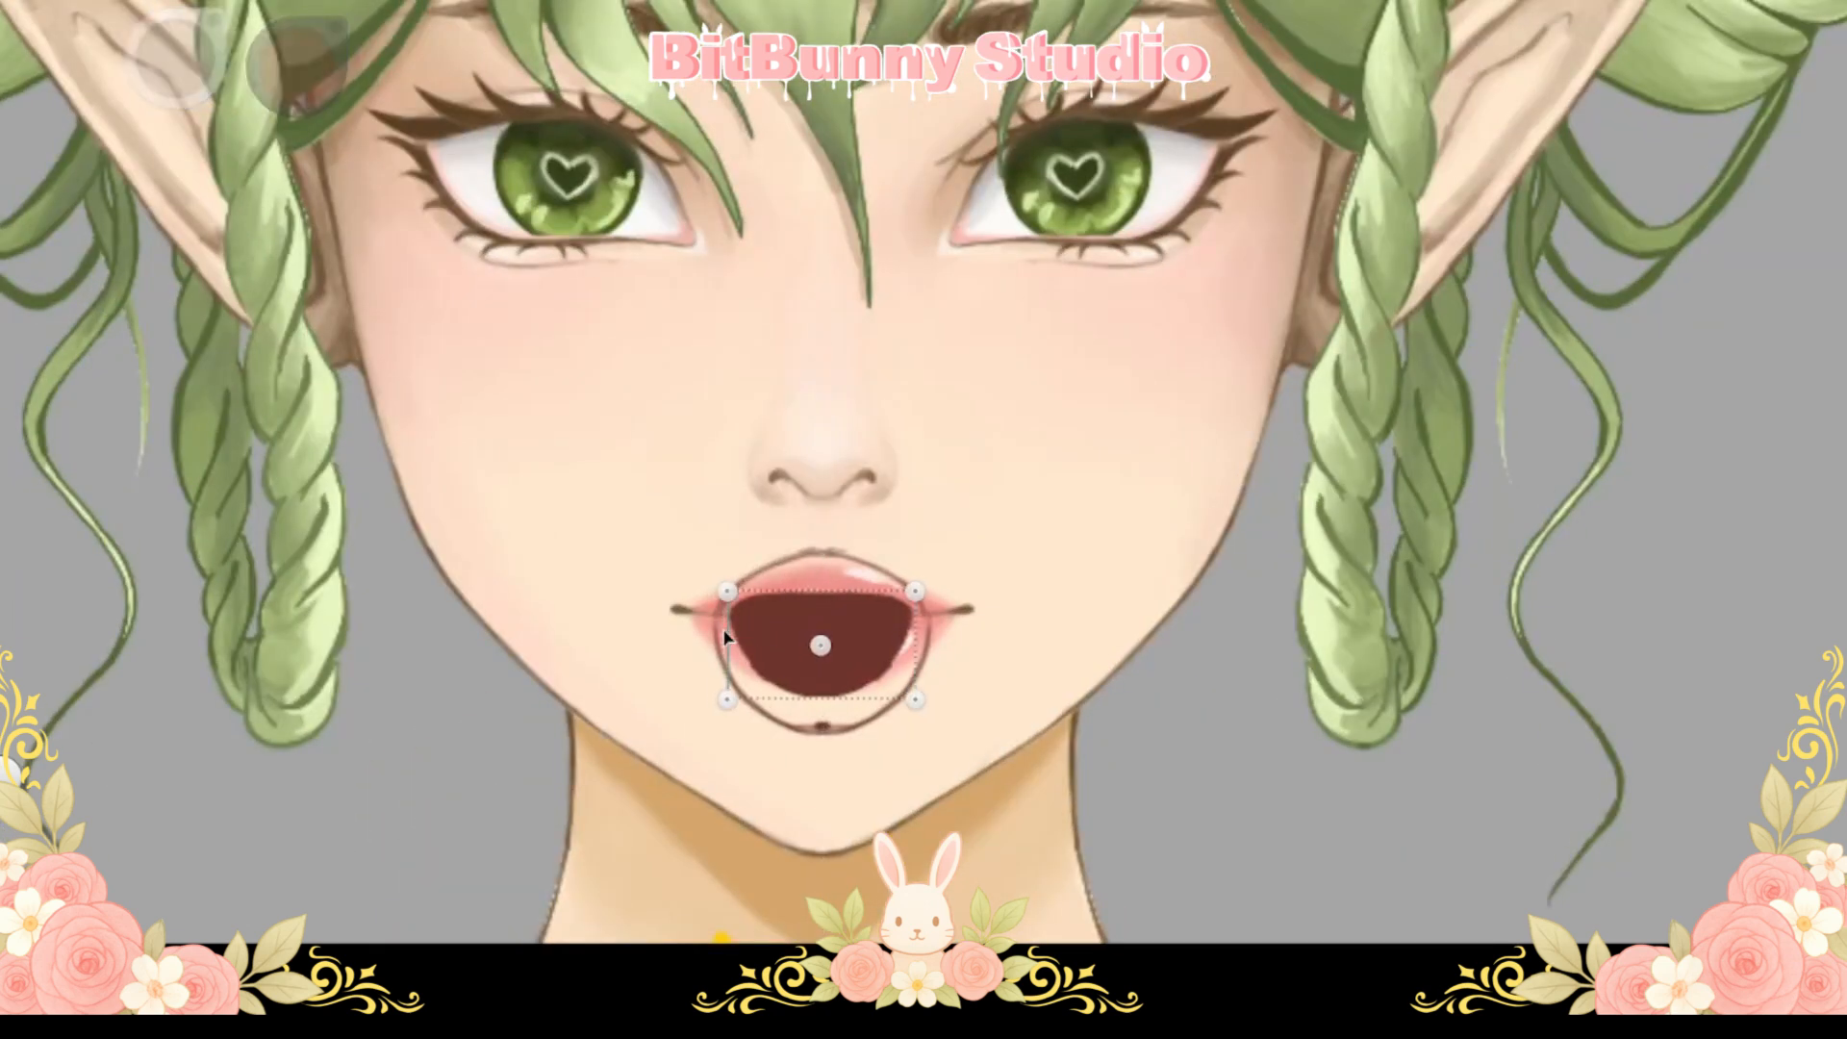
pyautogui.press('Return')
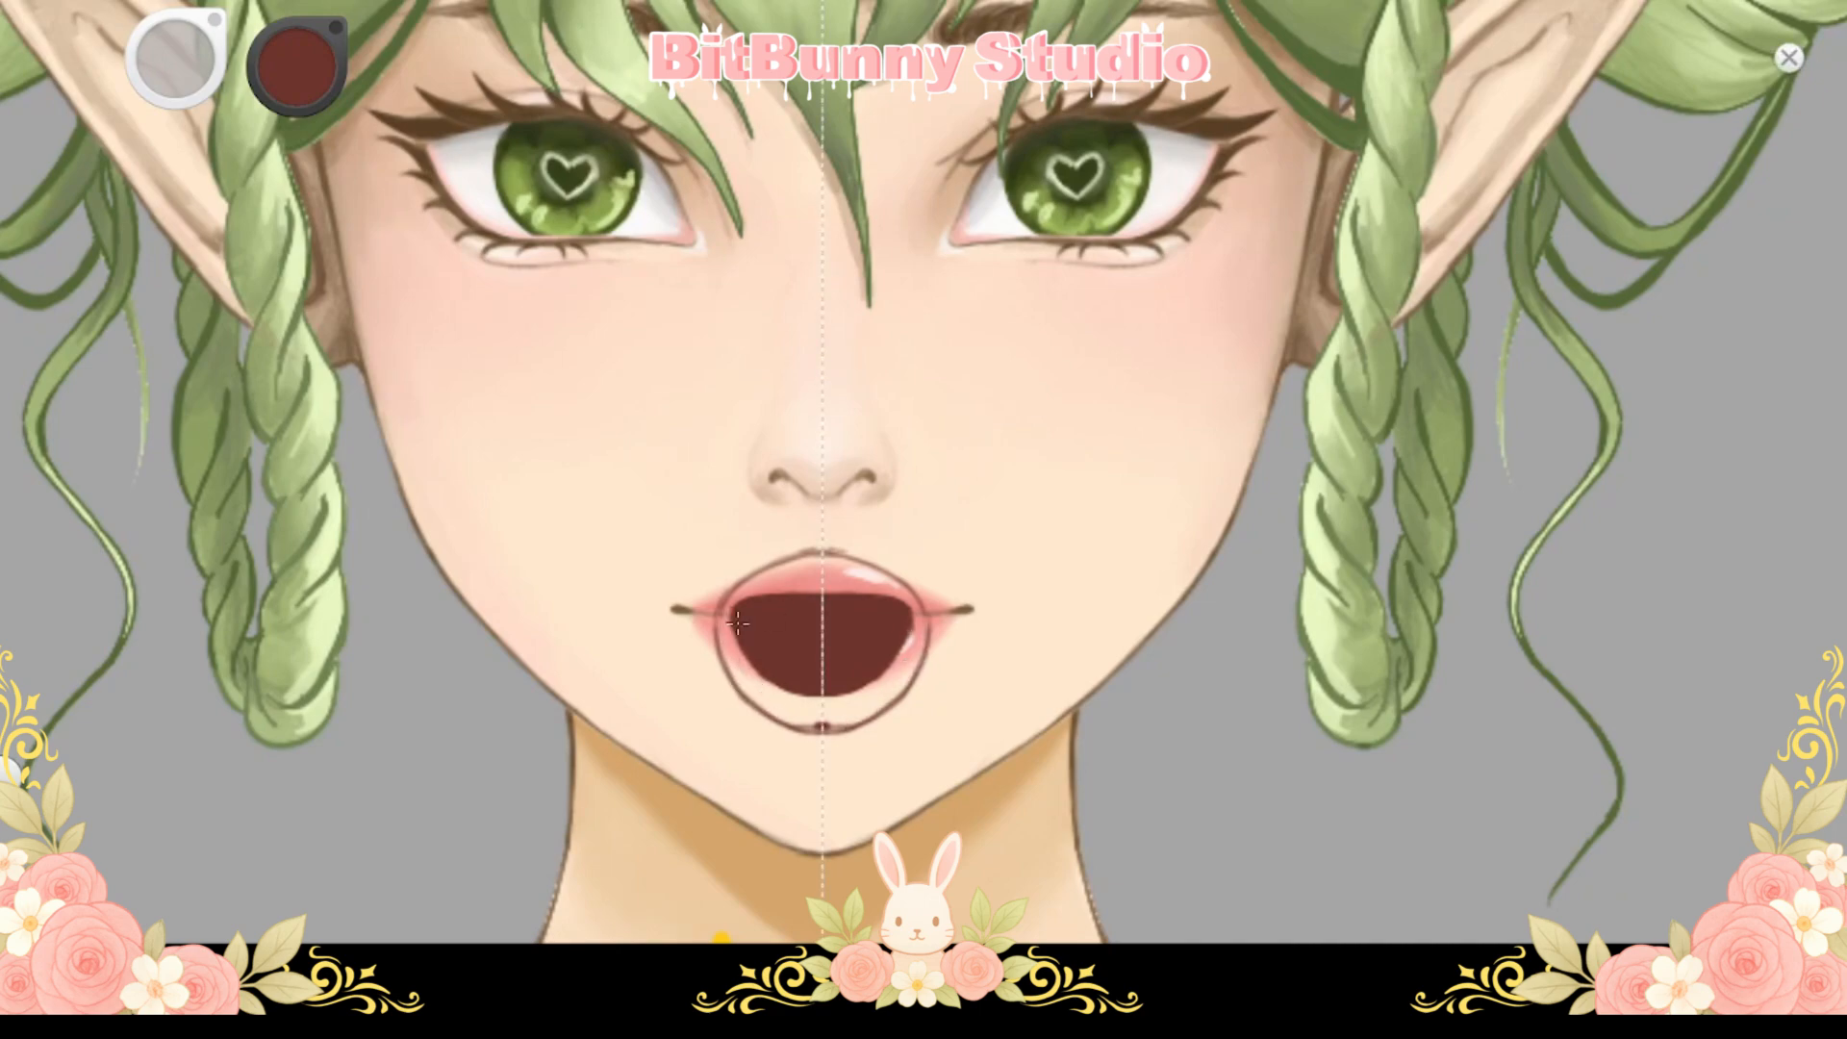
# Paint coral-pink lips around the dark open mouth and clear the old closed-mouth corner lines beside them
pyautogui.moveTo(738, 624)
pyautogui.mouseDown()
pyautogui.moveTo(827, 752)
pyautogui.moveTo(791, 594)
pyautogui.moveTo(768, 606)
pyautogui.moveTo(860, 560)
pyautogui.moveTo(981, 625)
pyautogui.moveTo(837, 673)
pyautogui.moveTo(958, 707)
pyautogui.mouseUp()
pyautogui.hotkey('ctrl', 'z')
pyautogui.keyDown('alt'); pyautogui.click(845, 568); pyautogui.keyUp('alt')
pyautogui.press('space')
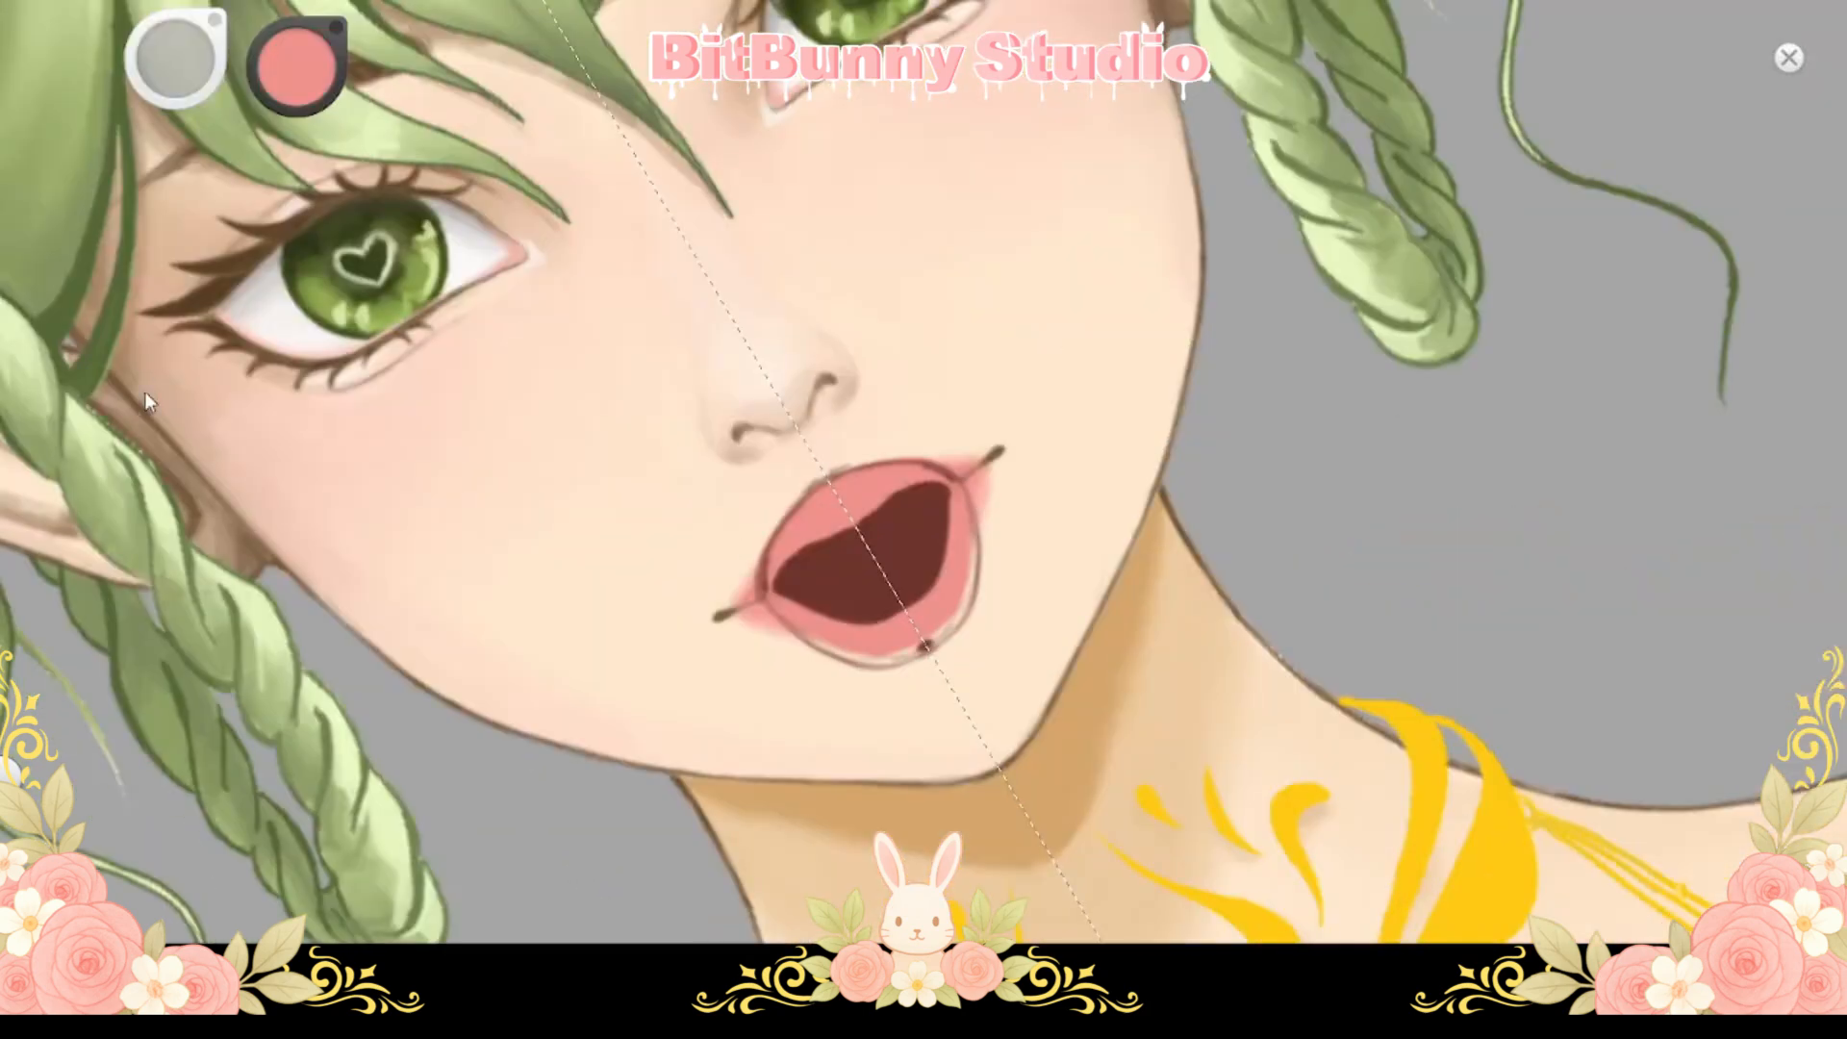
pyautogui.press('space')
pyautogui.moveTo(810, 512); pyautogui.dragTo(808, 484)
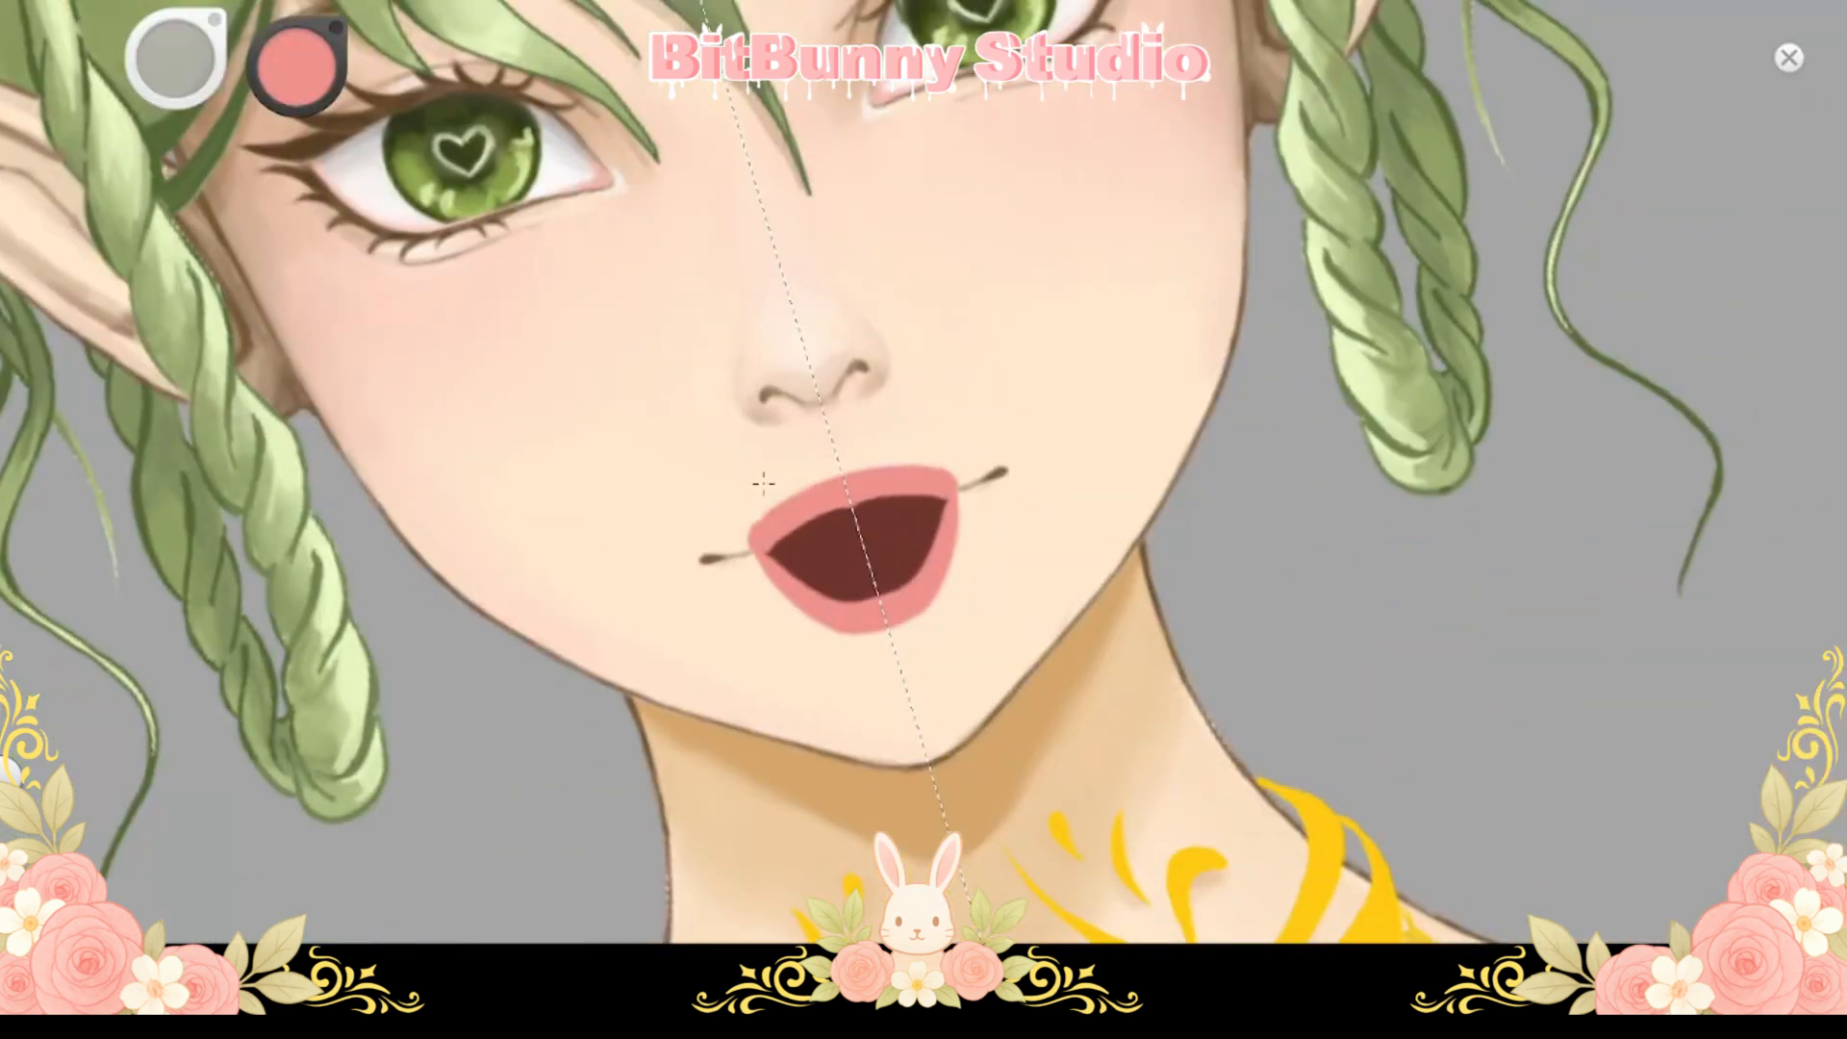
pyautogui.press('space')
pyautogui.moveTo(704, 551); pyautogui.dragTo(904, 462)
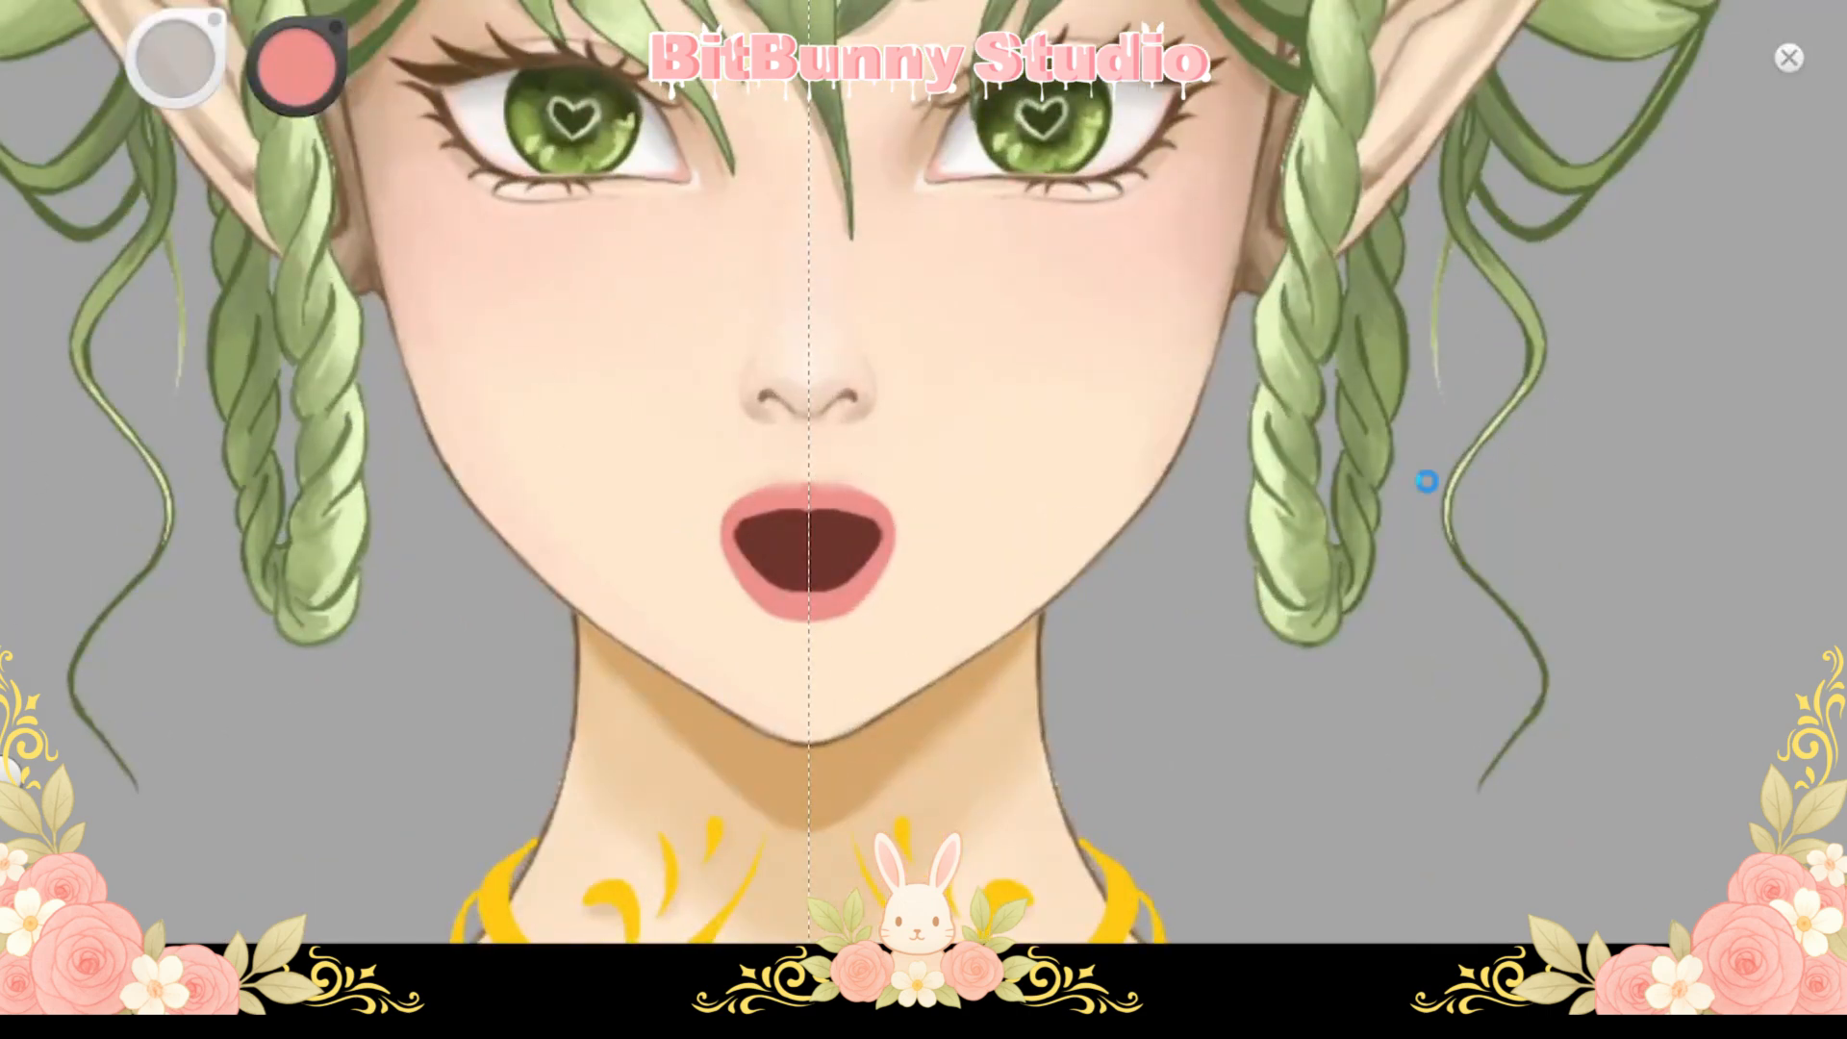
# Paint a red tongue in the lower mouth interior and add white upper teeth and small white lower teeth
pyautogui.moveTo(297, 69); pyautogui.dragTo(1409, 781)
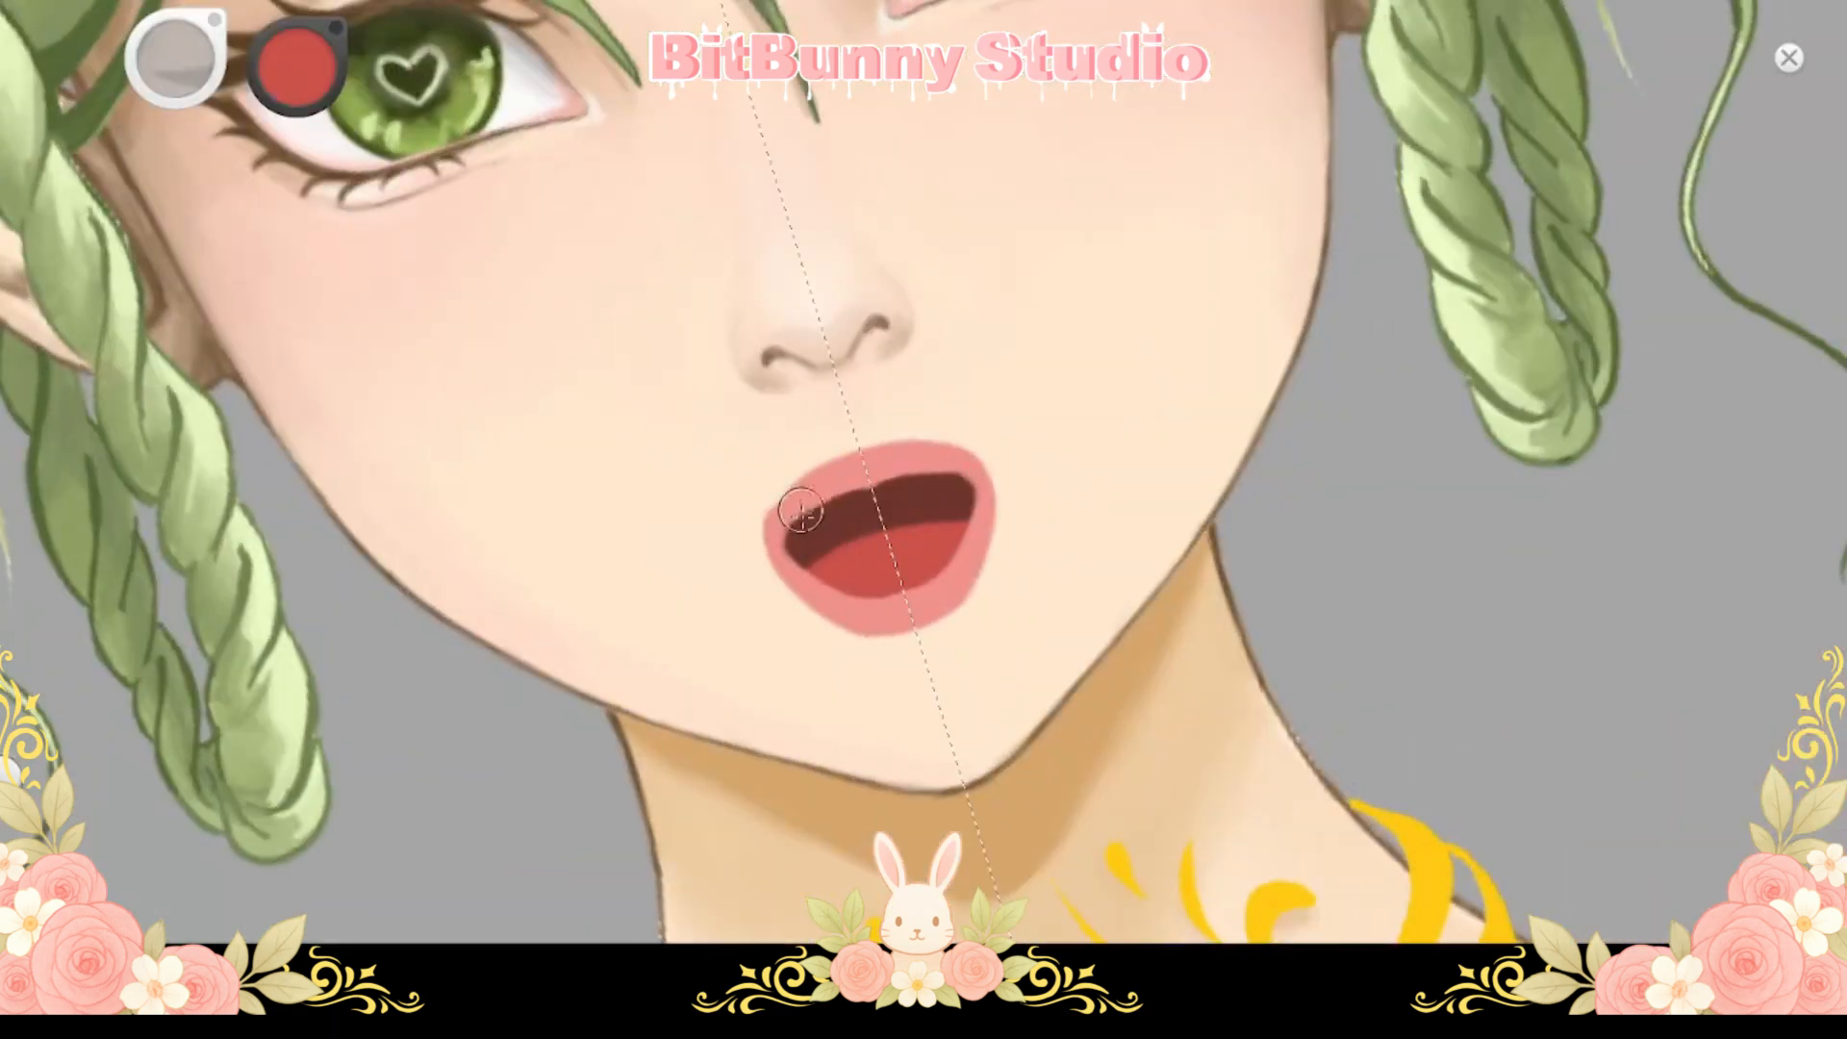
pyautogui.press('space')
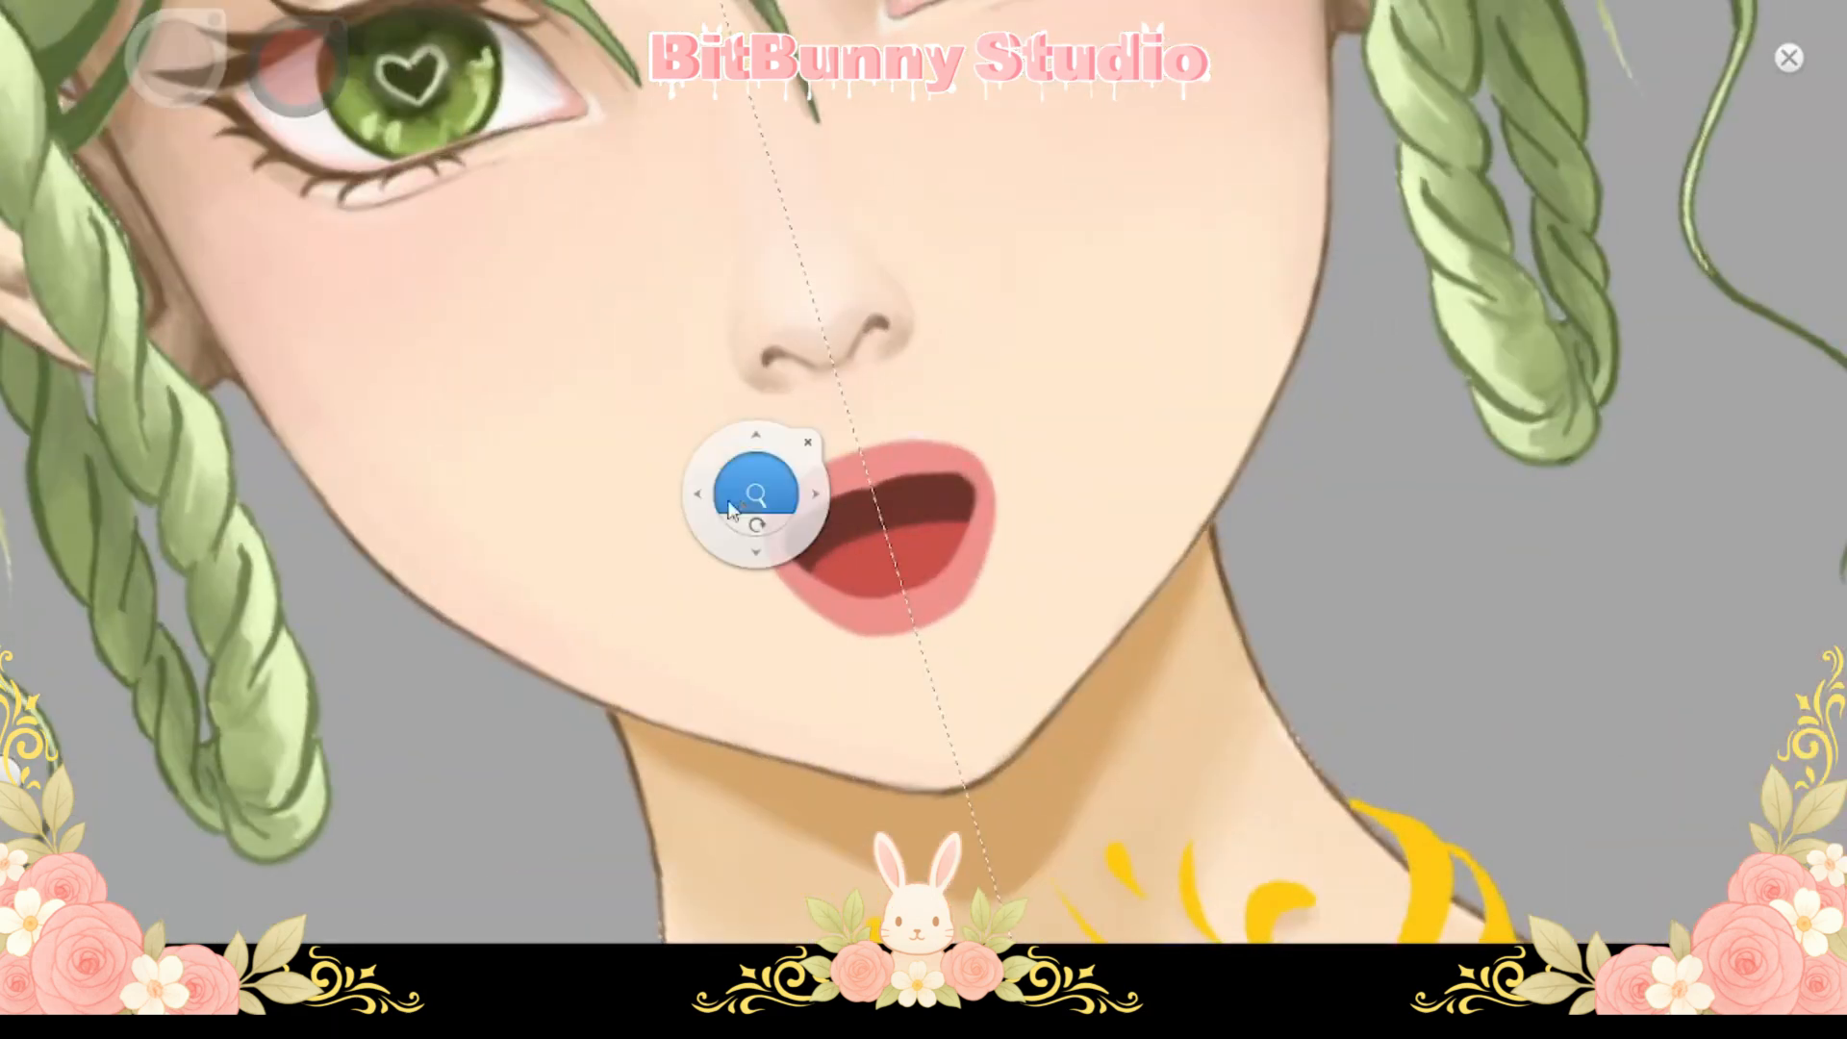
pyautogui.moveTo(747, 513); pyautogui.dragTo(792, 574)
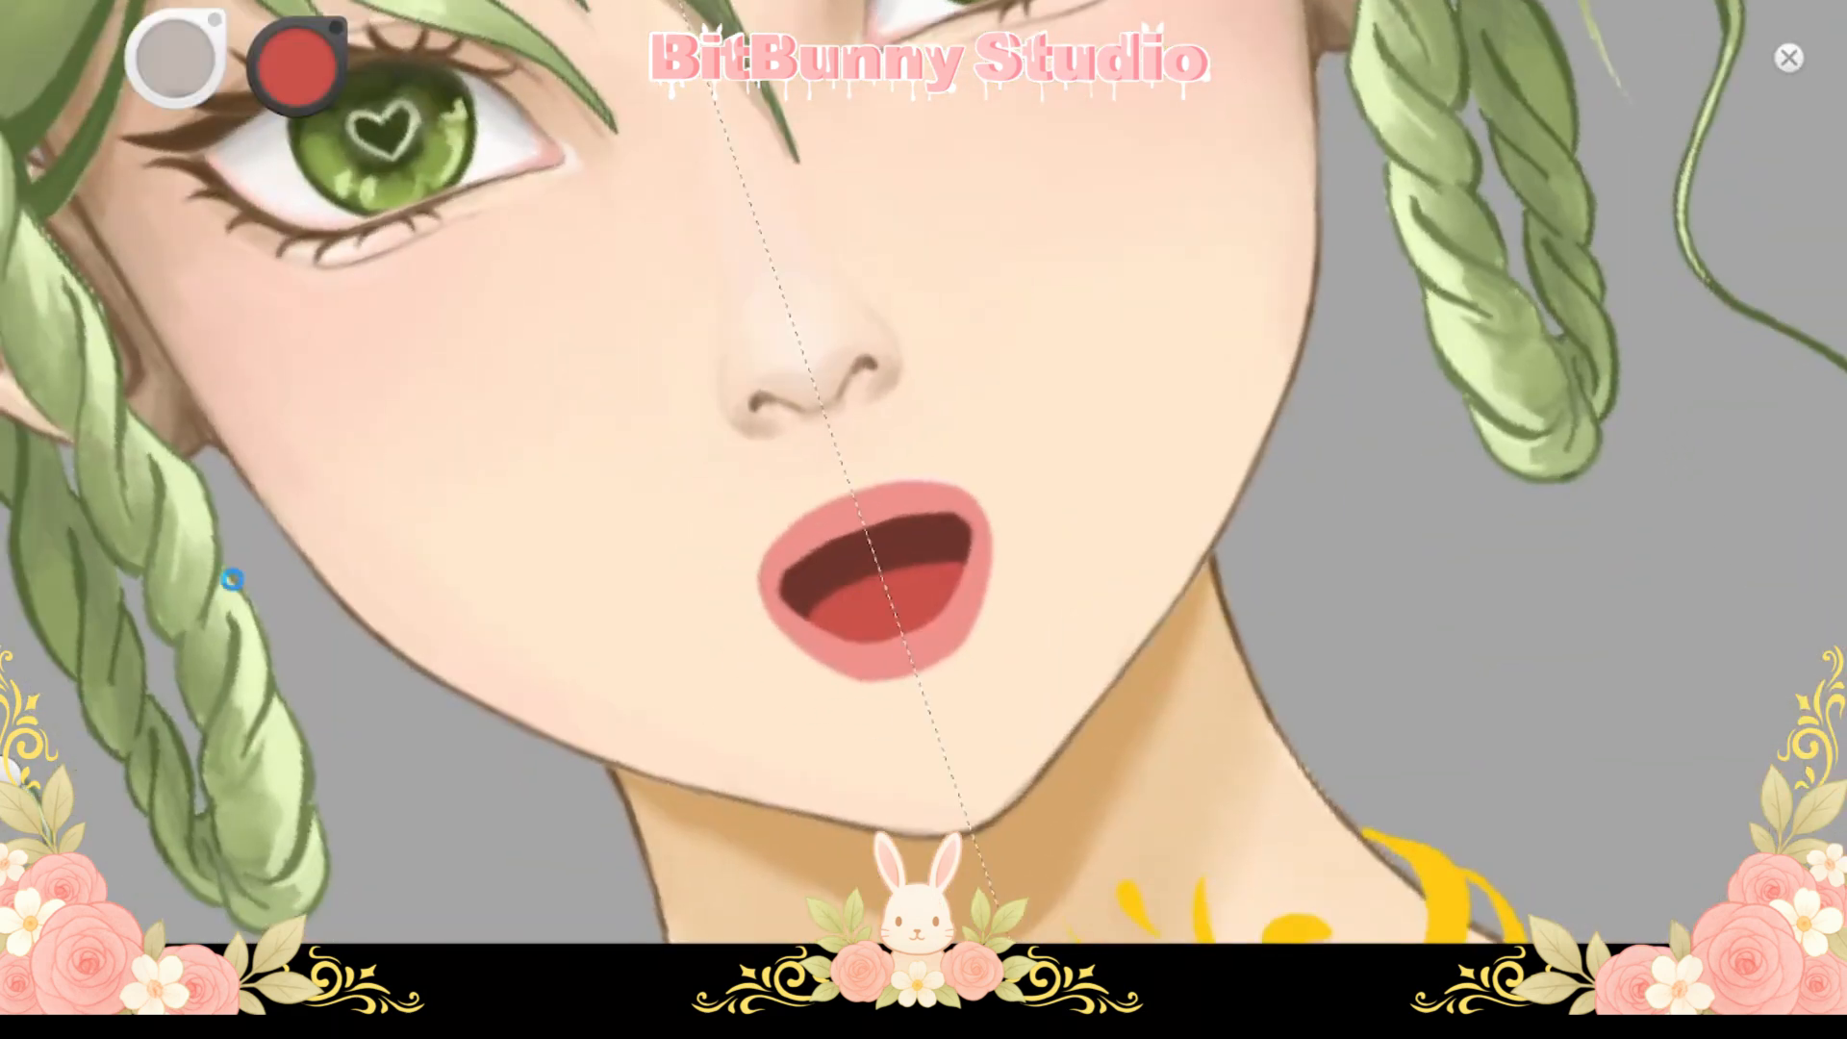
pyautogui.click(286, 38)
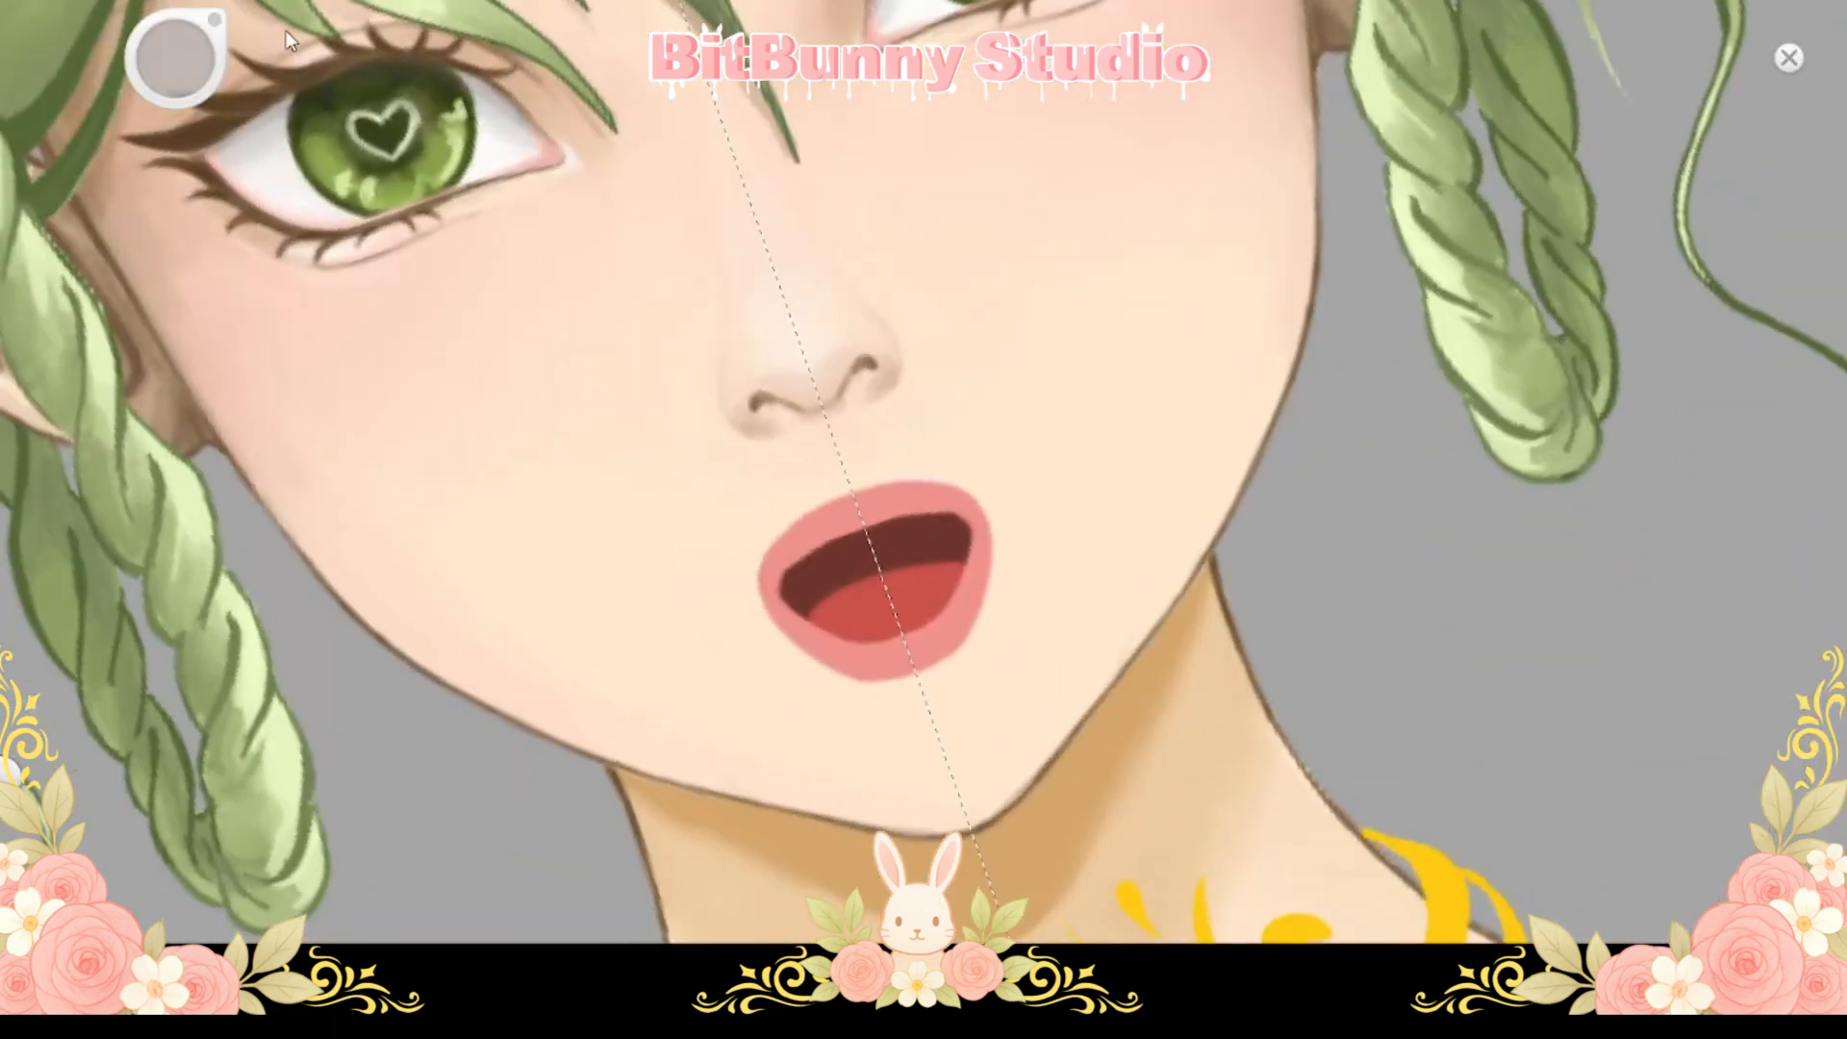
pyautogui.moveTo(808, 552); pyautogui.dragTo(798, 565)
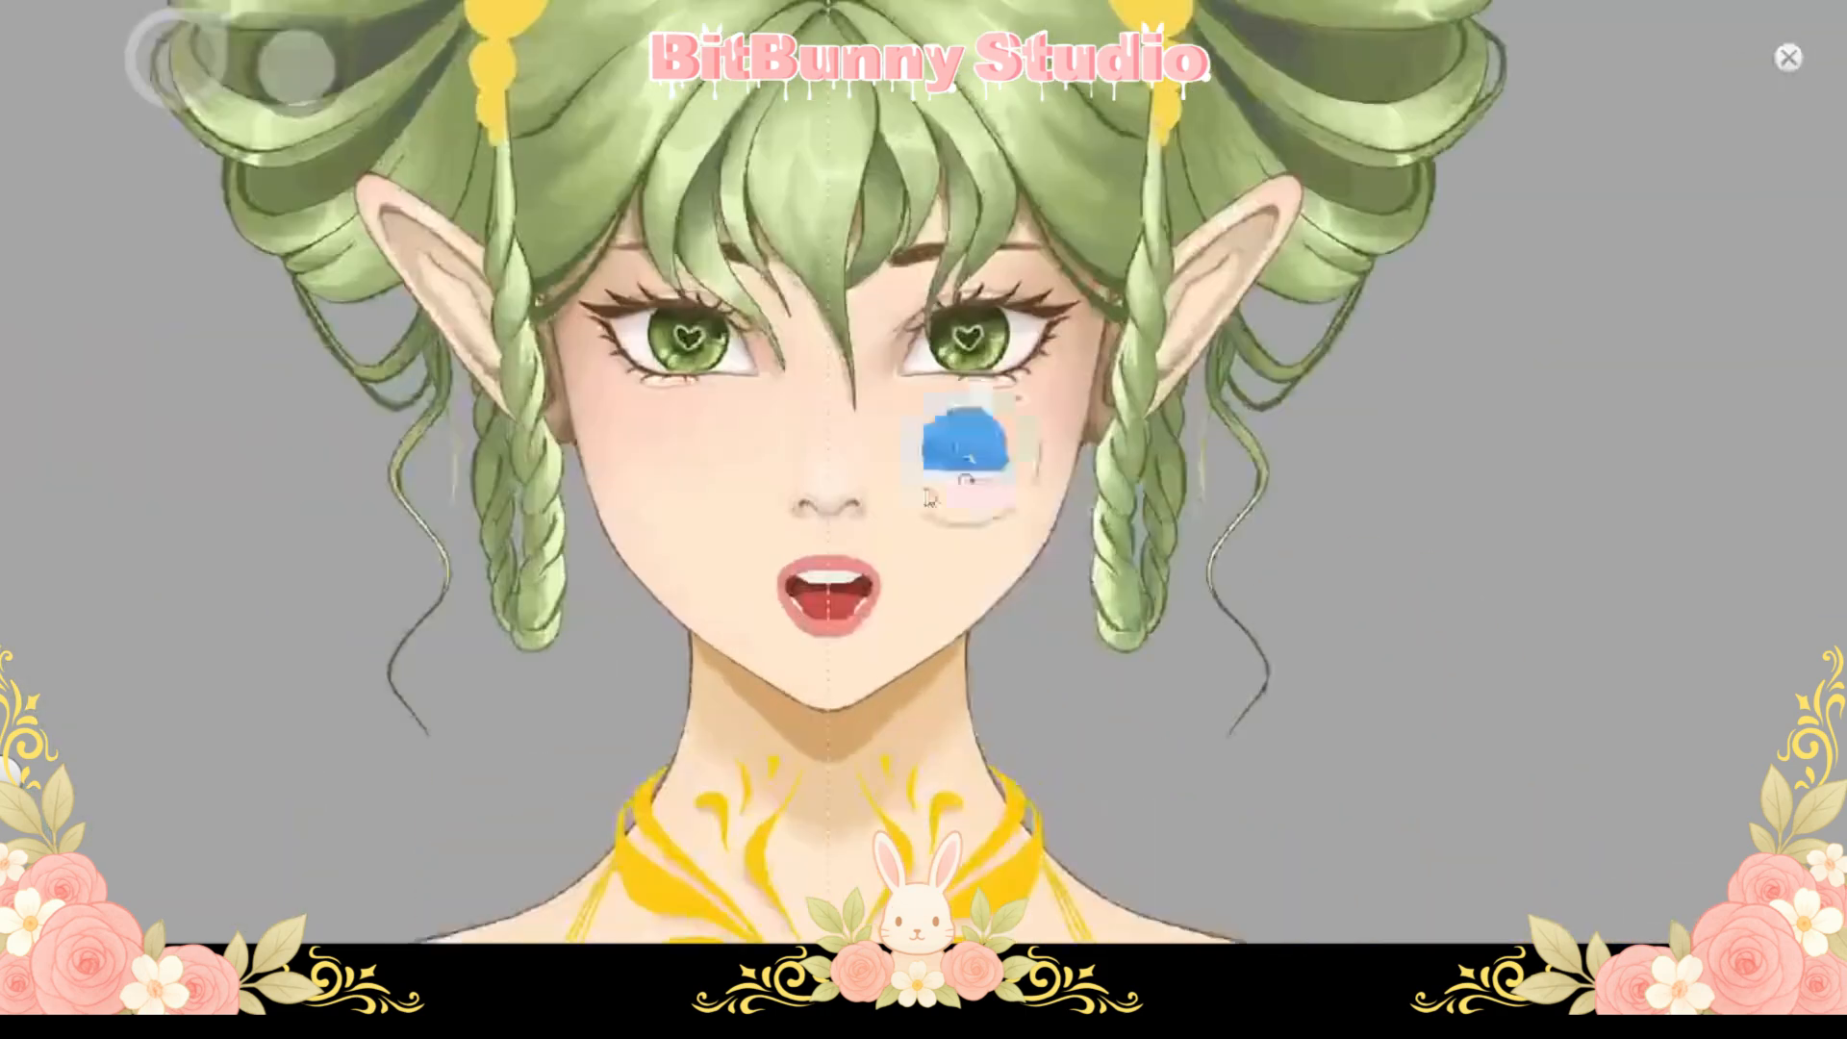
pyautogui.moveTo(968, 462); pyautogui.dragTo(316, 596)
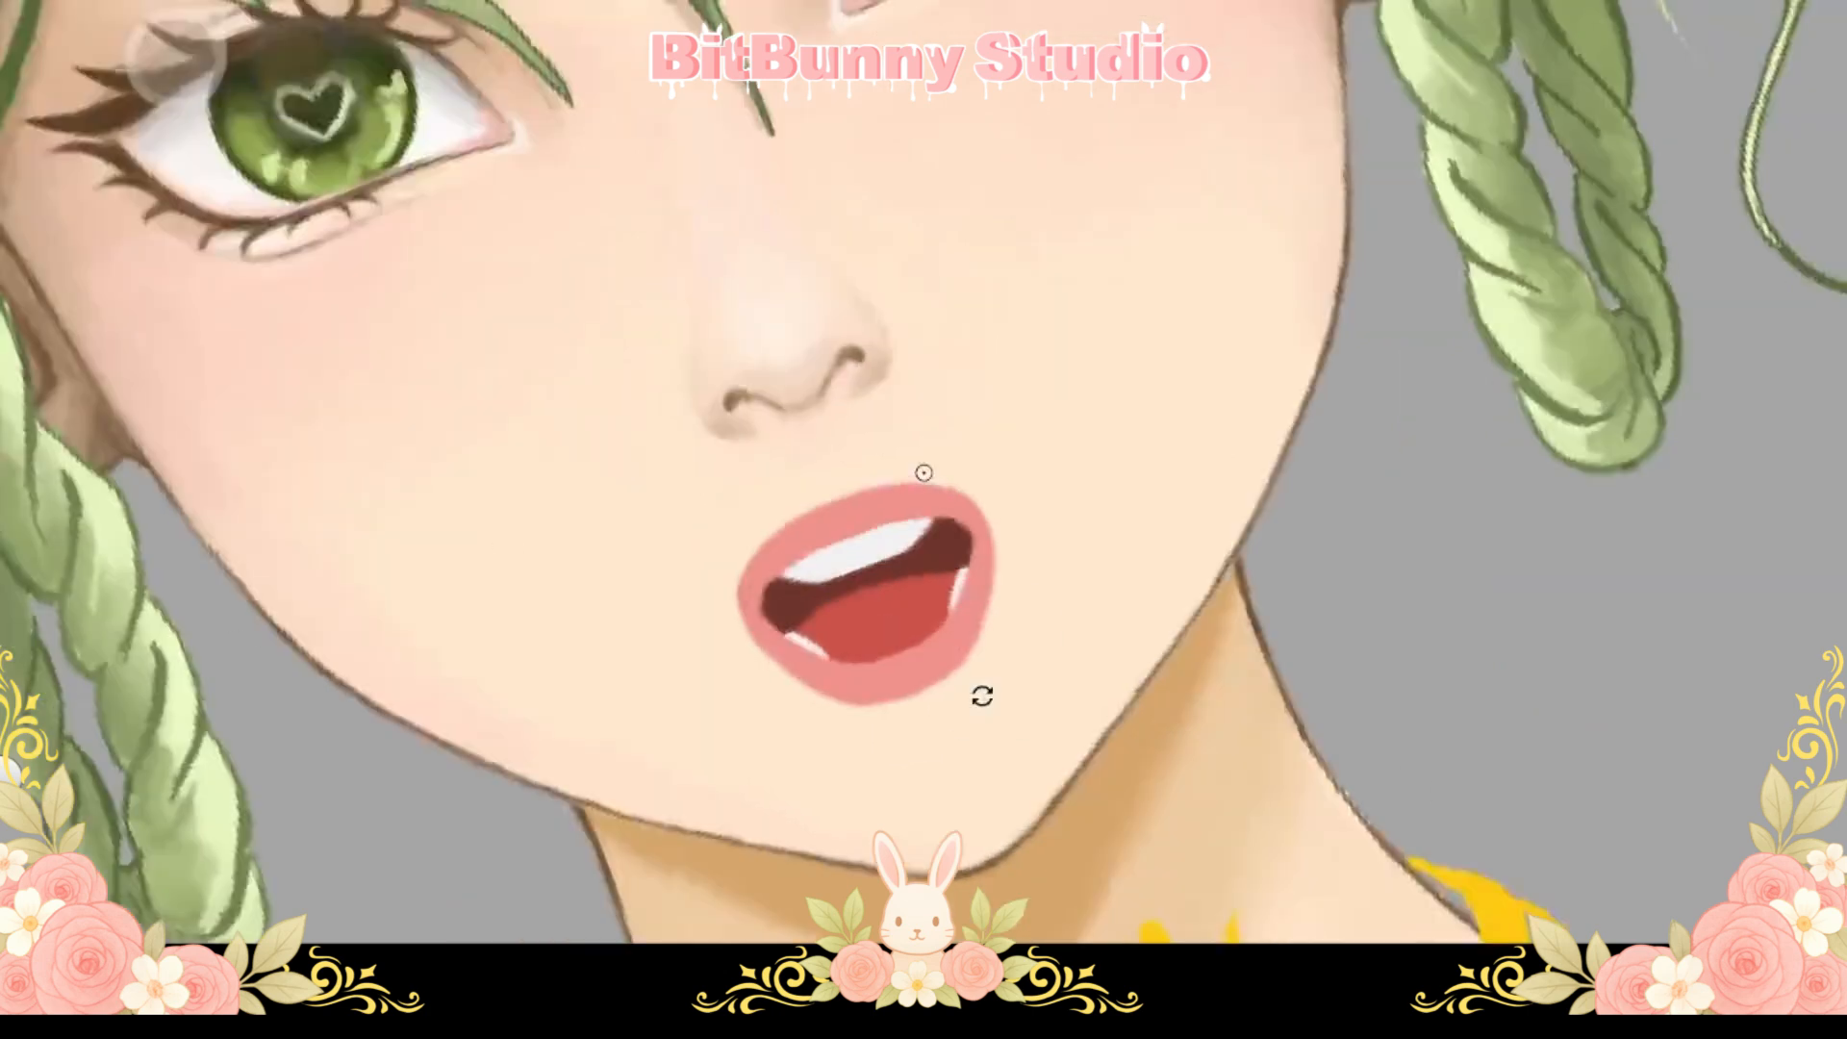
# Try adding small dark brown marks just outside both corners of the open lips
pyautogui.moveTo(981, 693); pyautogui.dragTo(1002, 686)
pyautogui.click(757, 634)
pyautogui.press('space')
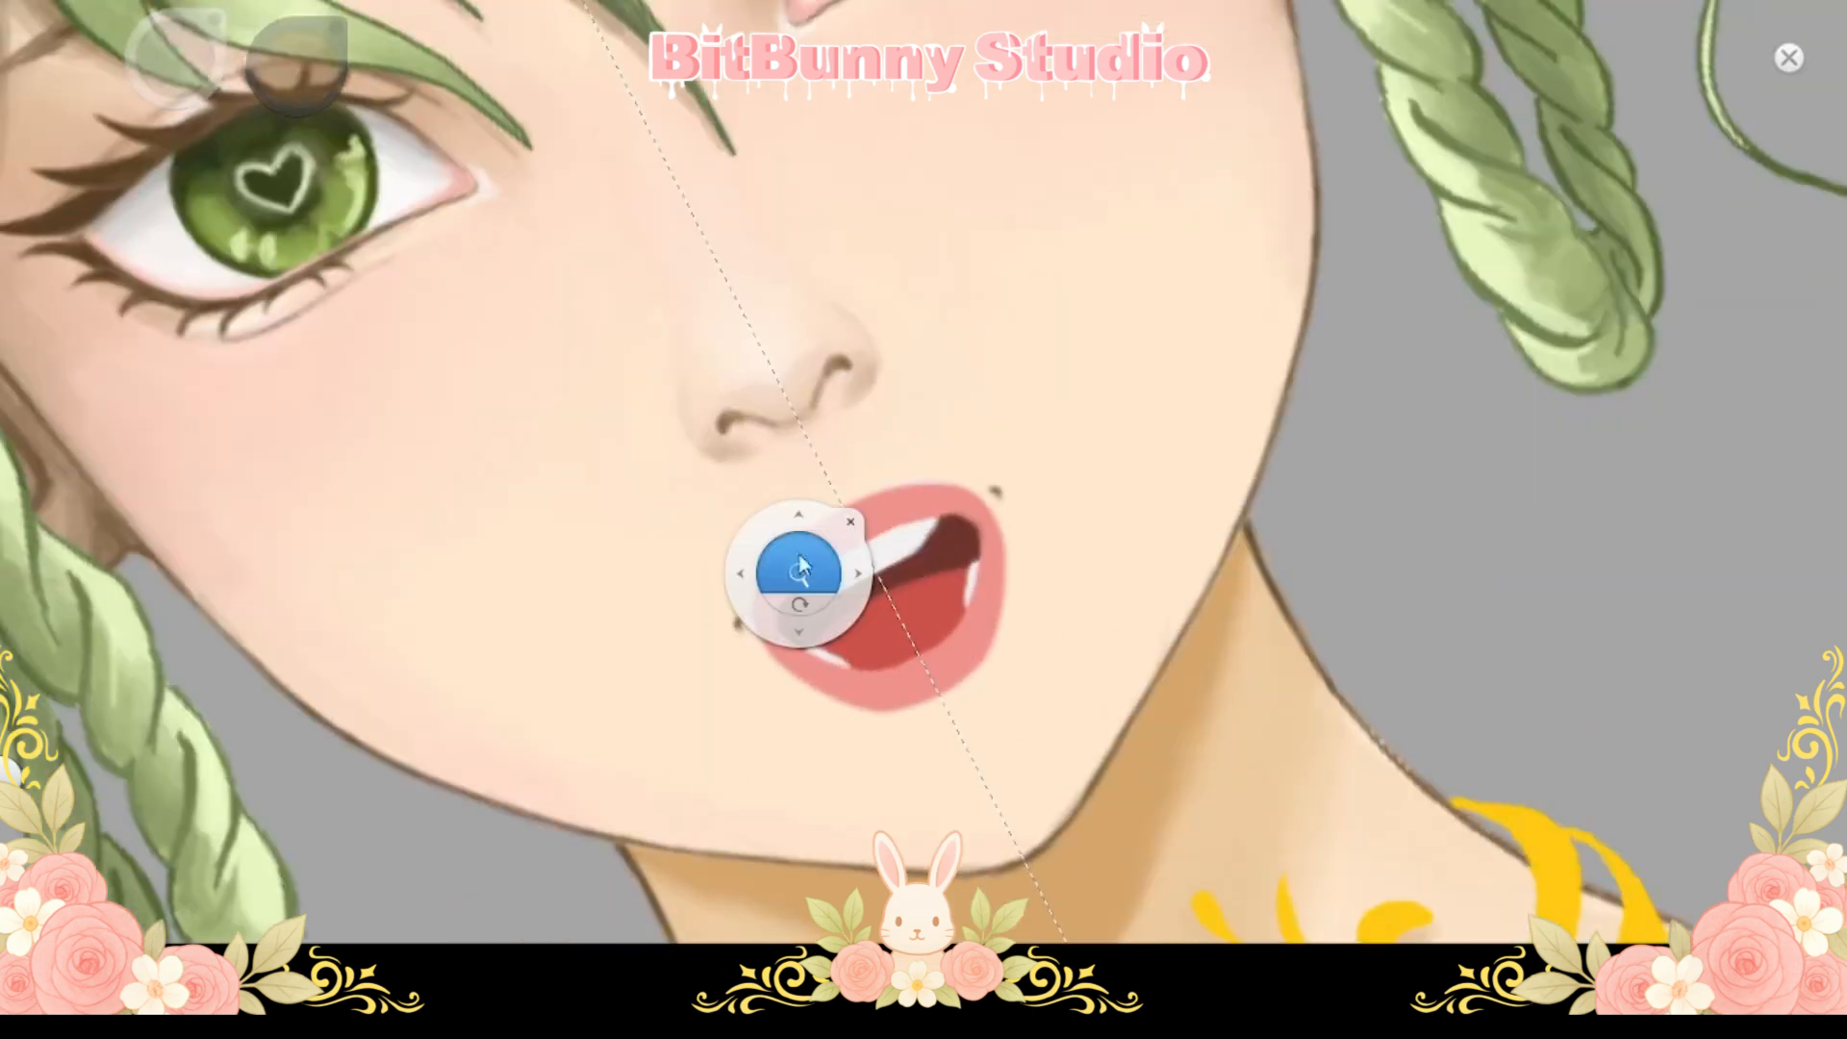
pyautogui.moveTo(800, 574)
pyautogui.mouseDown()
pyautogui.moveTo(758, 560)
pyautogui.moveTo(770, 580)
pyautogui.mouseUp()
pyautogui.hotkey('ctrl', 'z')
pyautogui.scroll(-2, 777, 492)
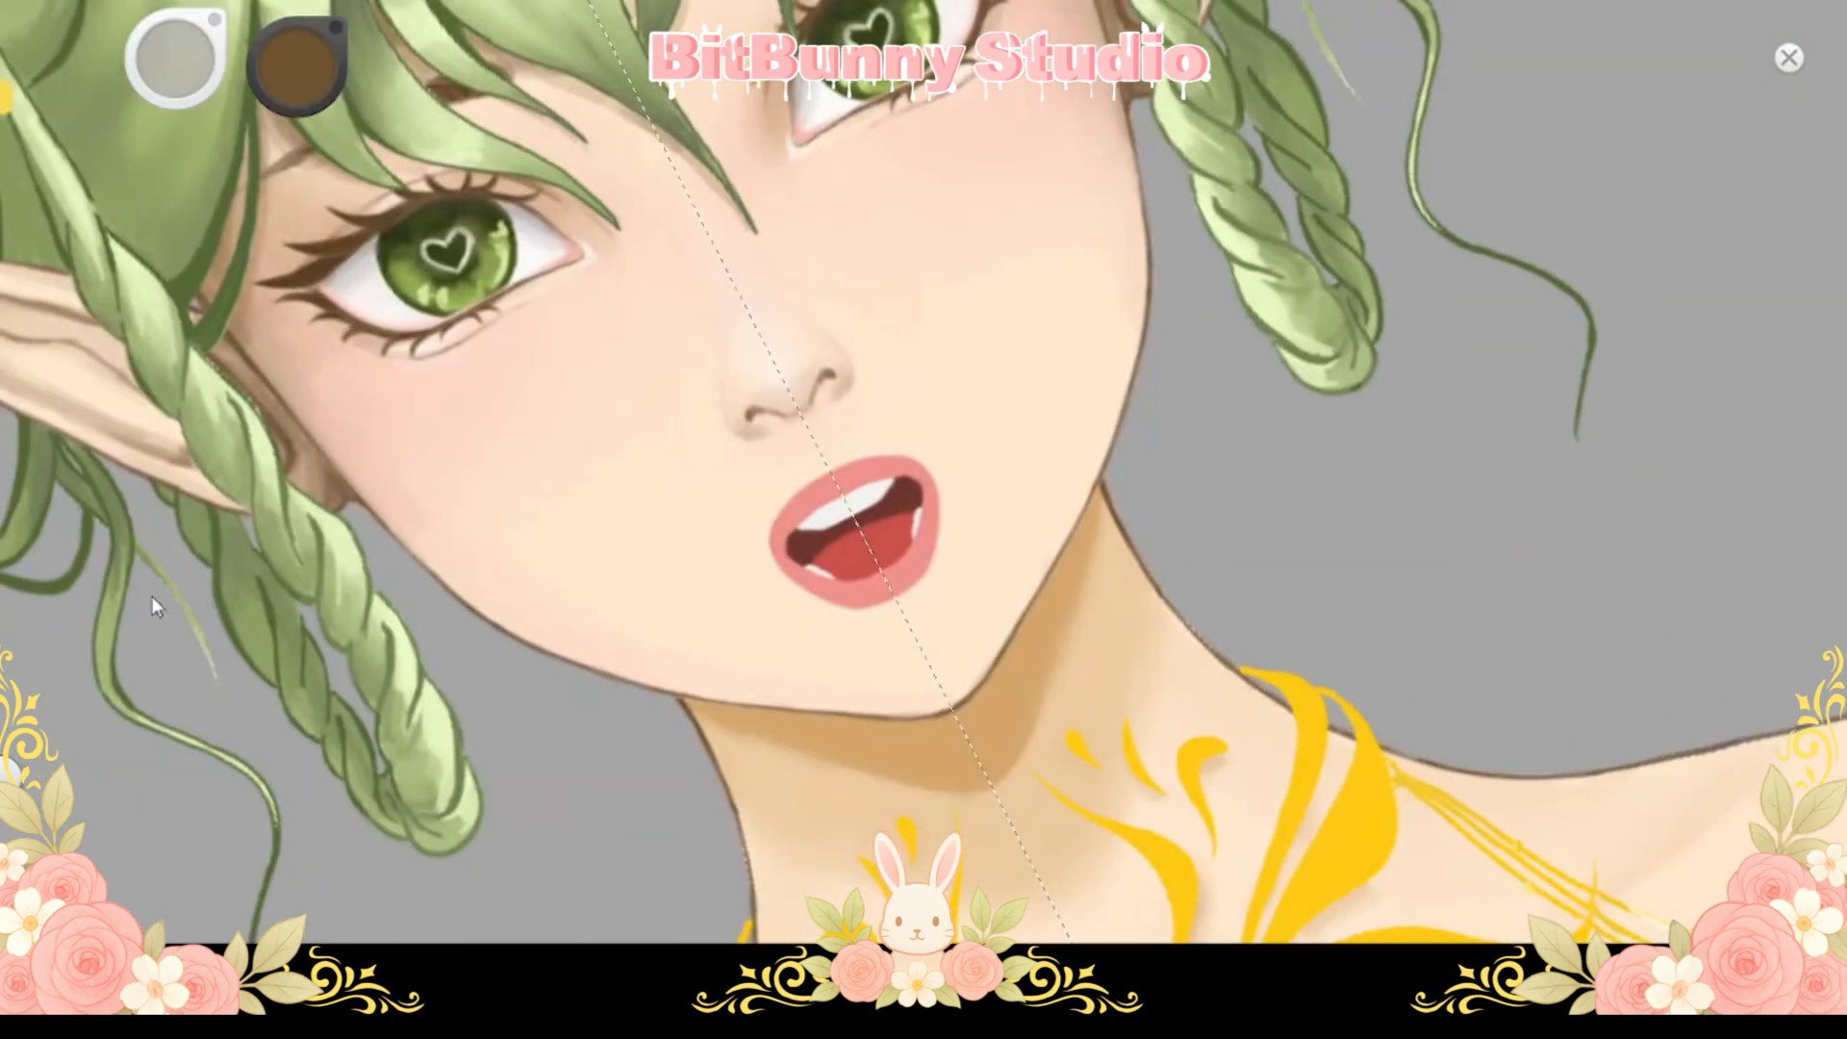
# Hide the open-mouth artwork and show the original closed pink lips again
pyautogui.click(145, 471)
pyautogui.click(141, 322)
pyautogui.click(137, 587)
pyautogui.click(136, 741)
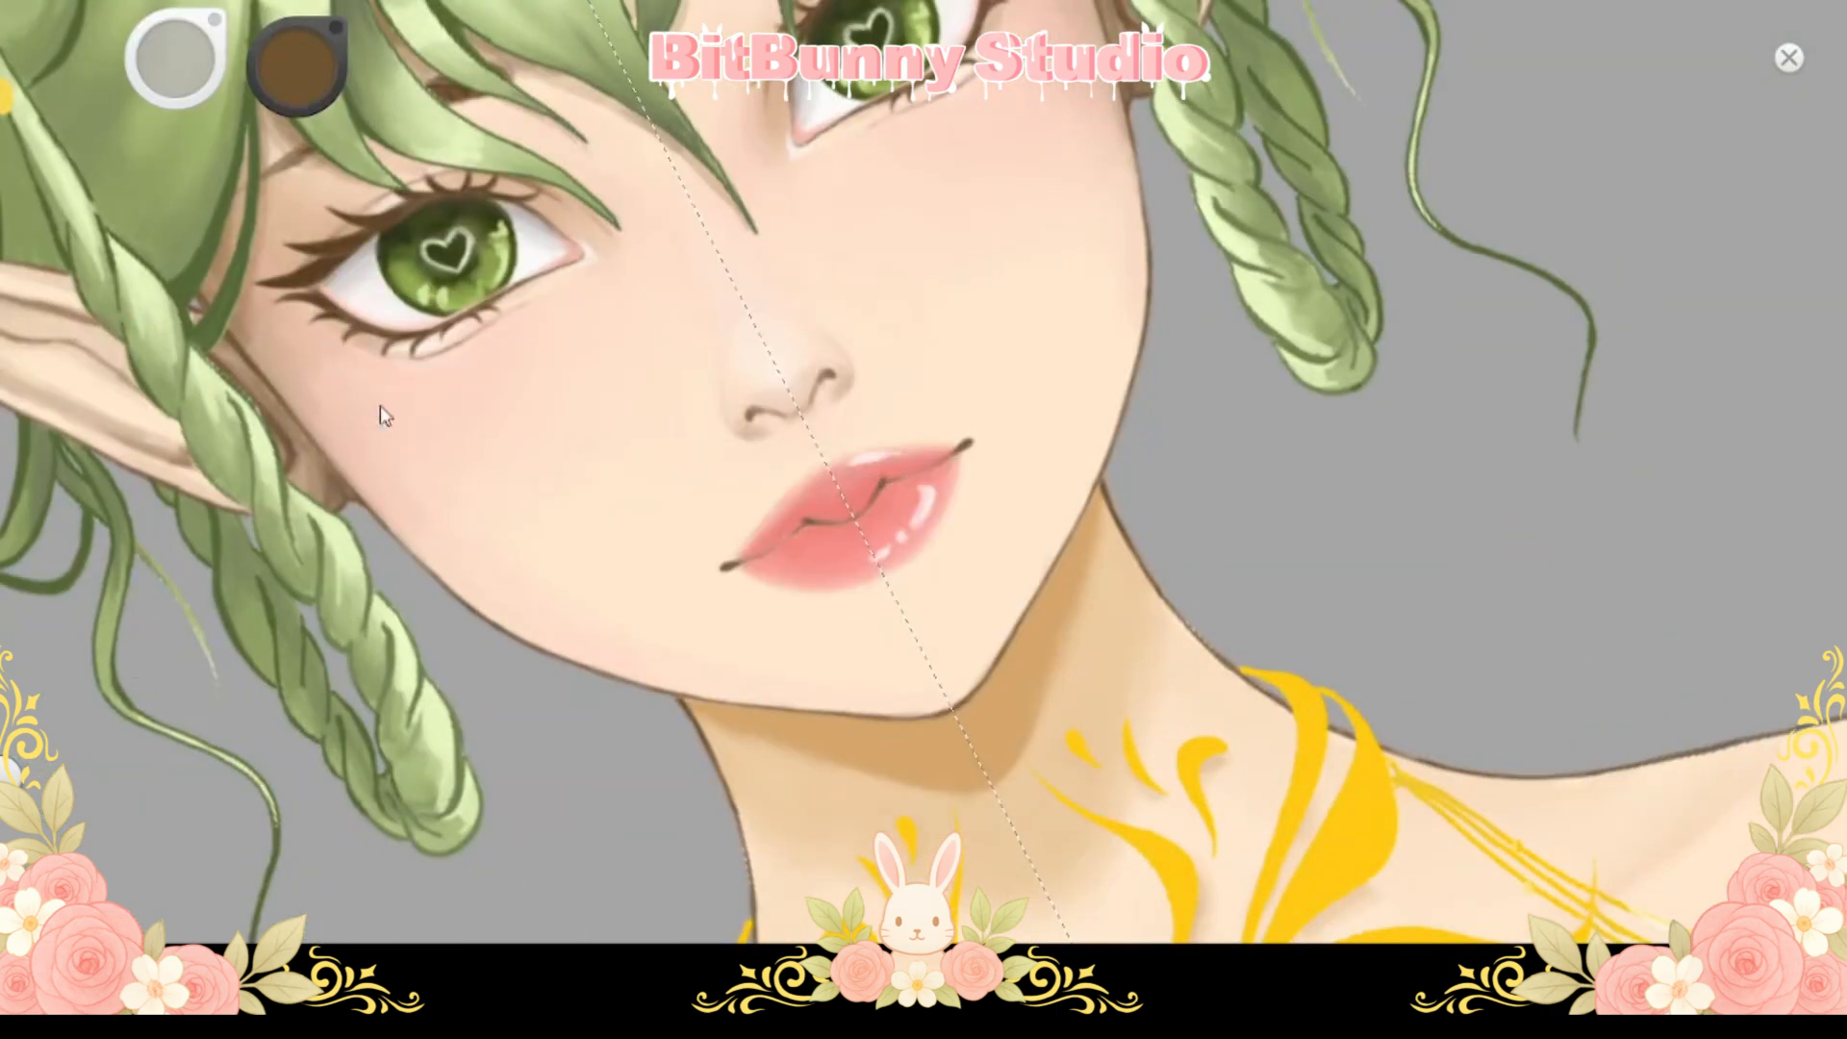
# Select the gold ornament shapes on the neck and chest and lay soft, slightly darker yellow shading on the leaves
pyautogui.press('space')
pyautogui.moveTo(892, 375); pyautogui.dragTo(874, 481)
pyautogui.press('space')
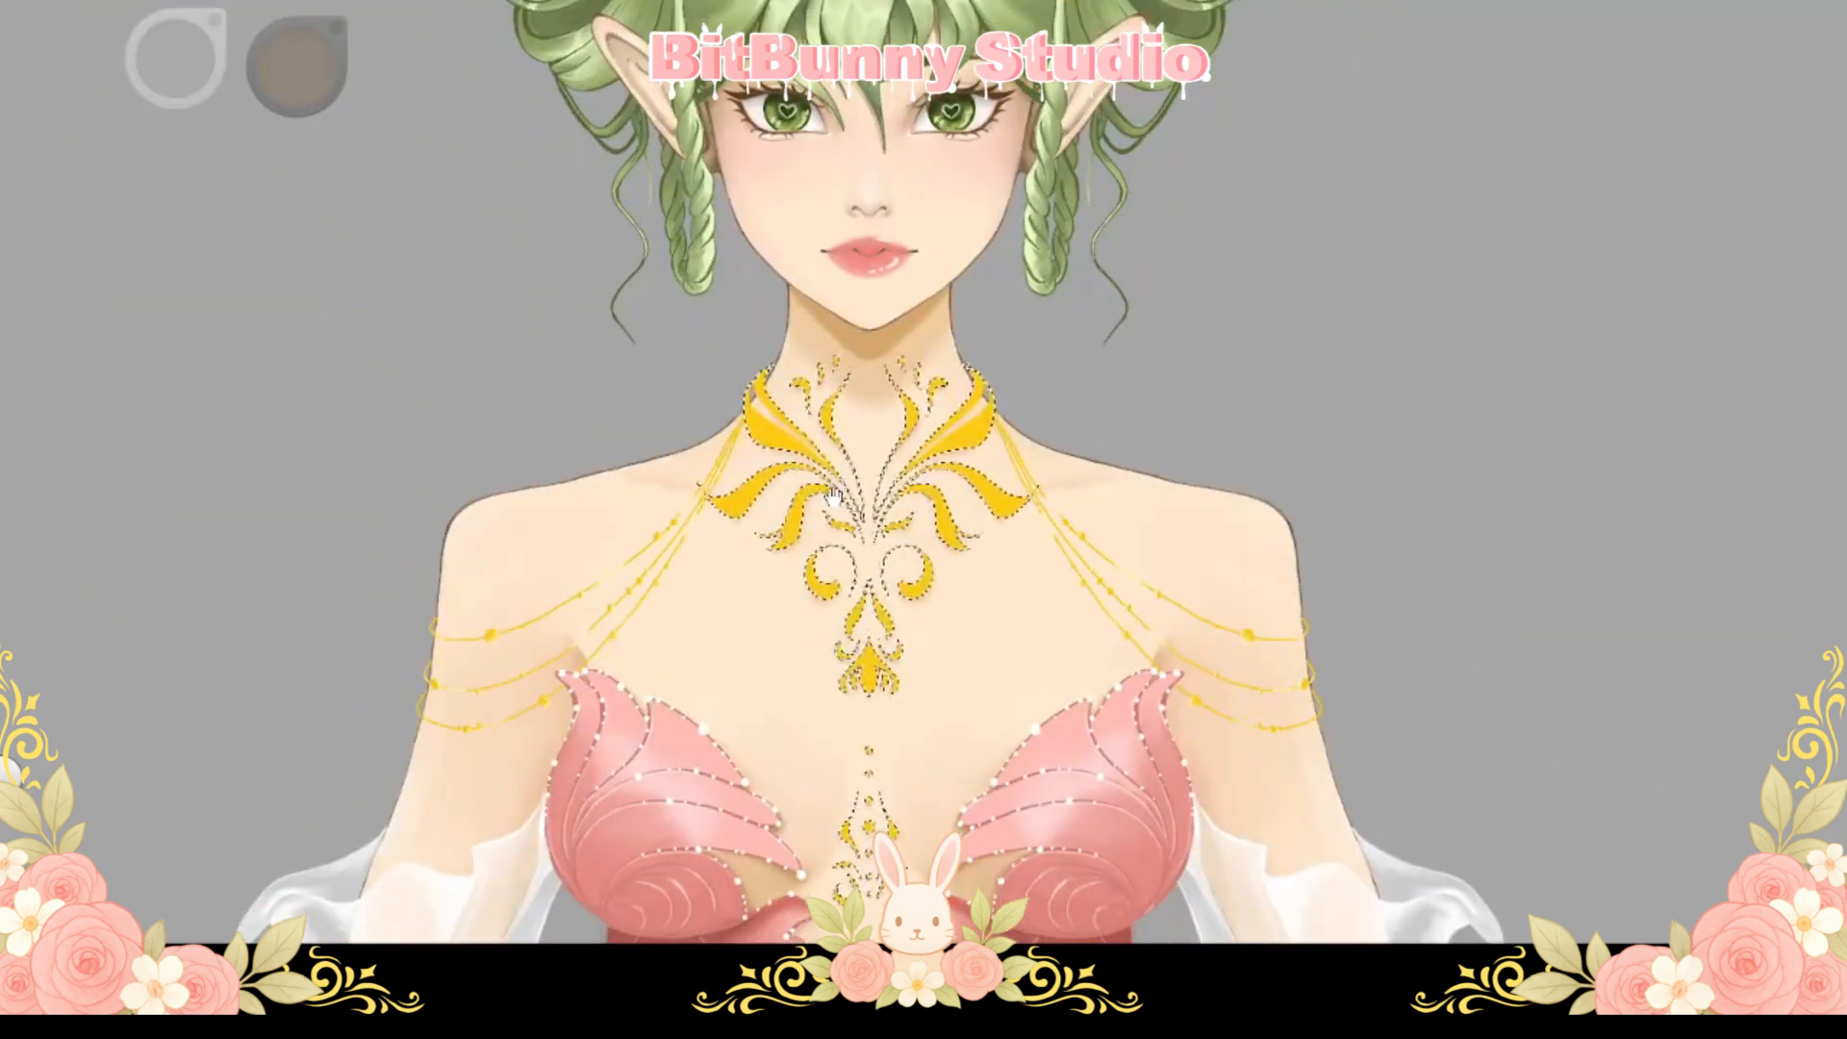
pyautogui.scroll(5, 823, 450)
pyautogui.scroll(2, 731, 433)
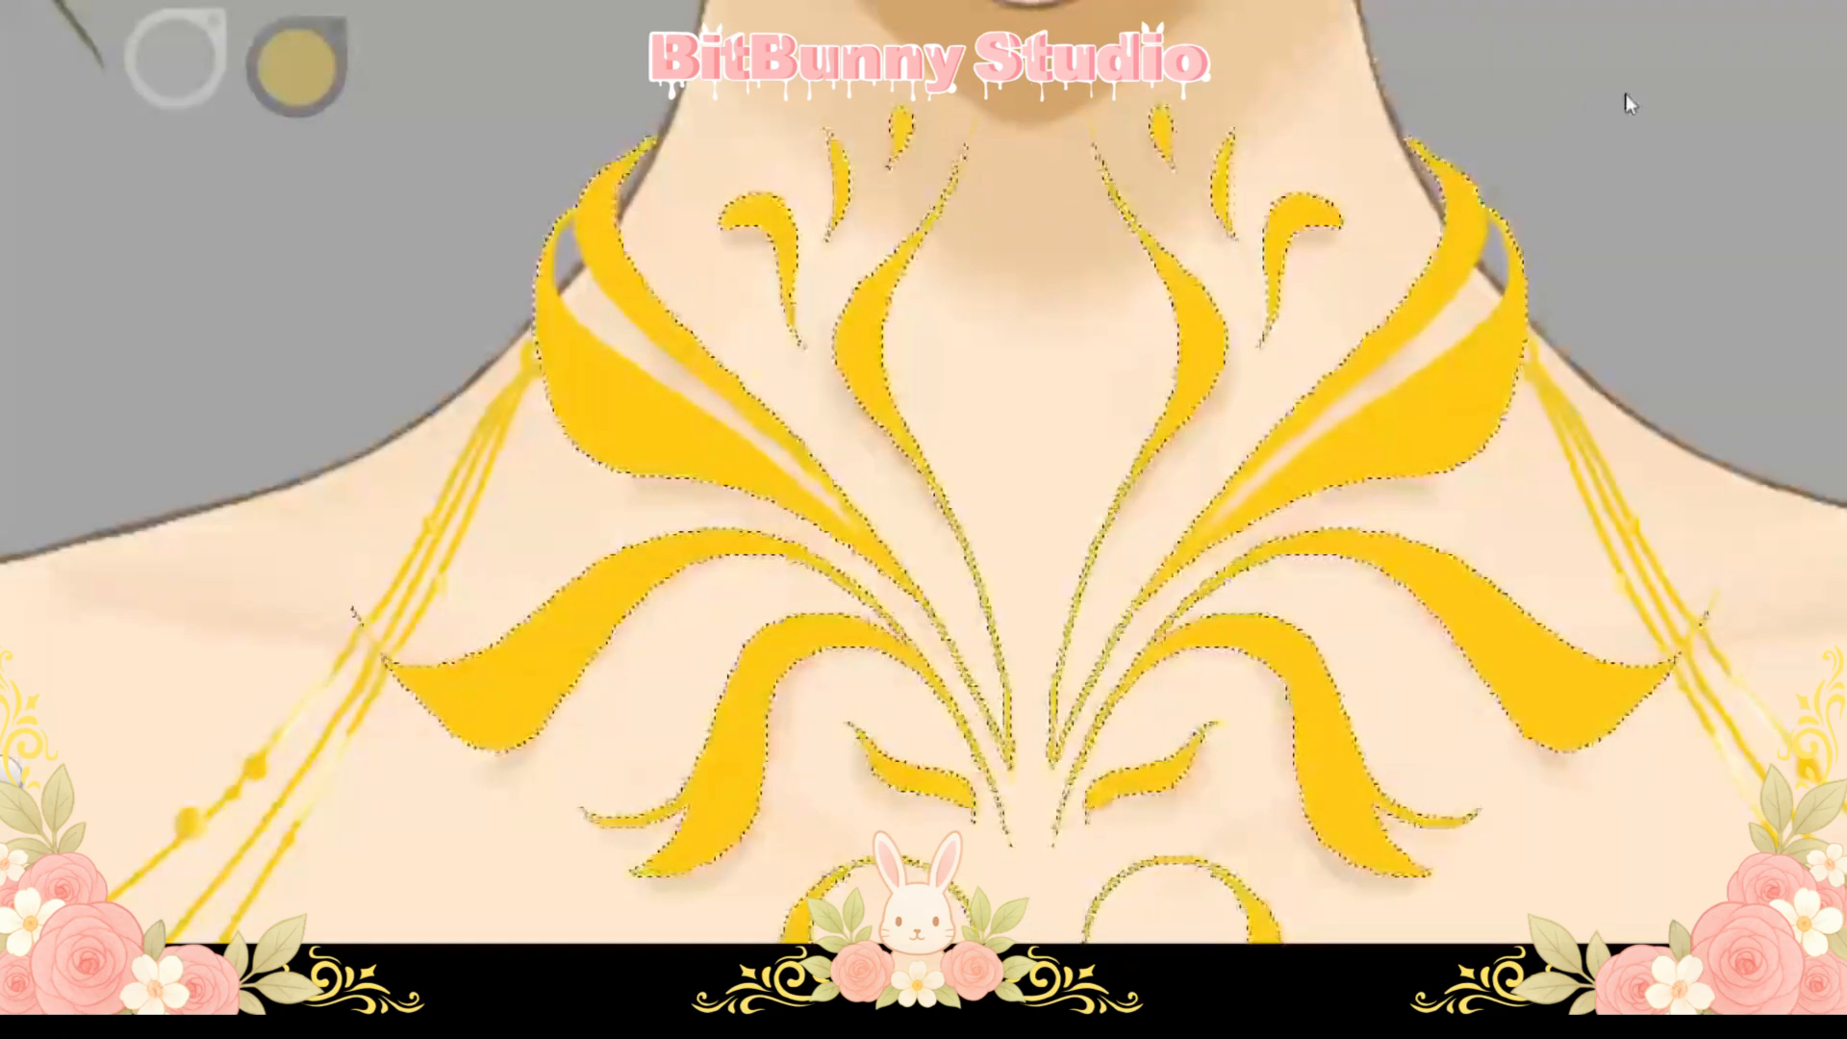
pyautogui.scroll(-5, 1159, 351)
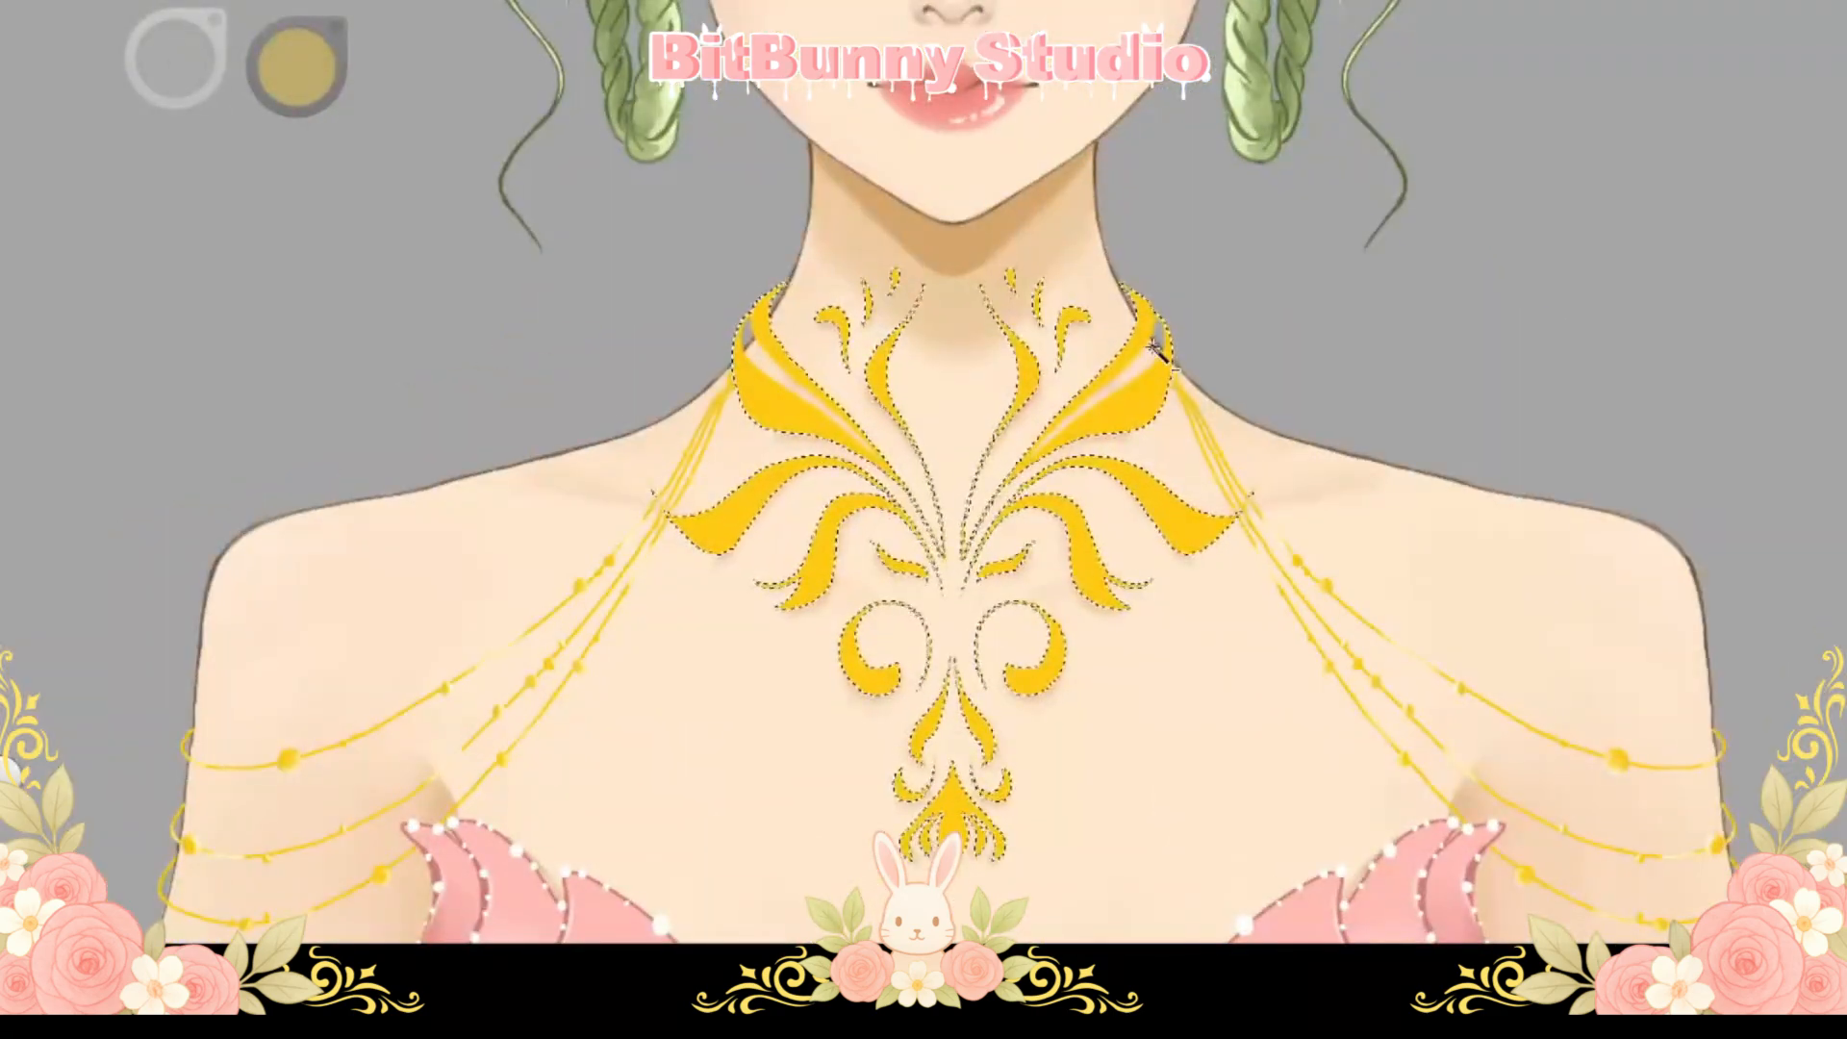
pyautogui.scroll(5, 794, 433)
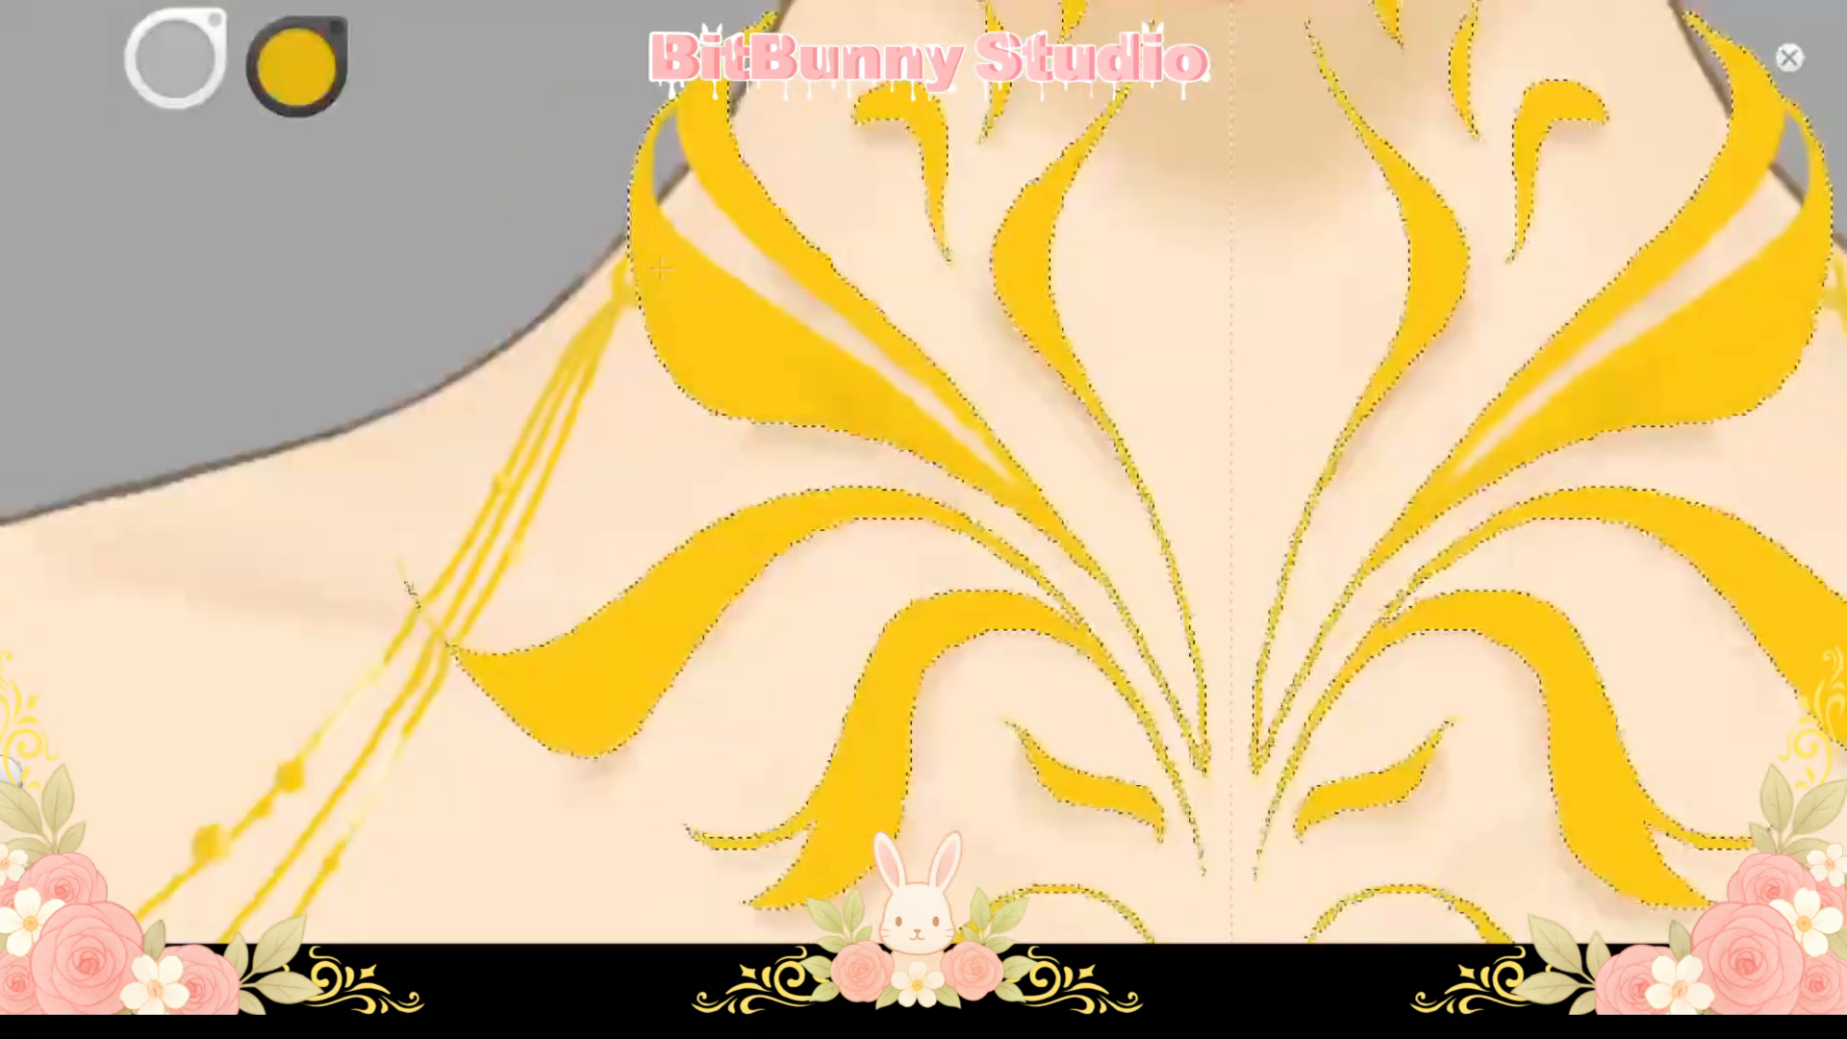
pyautogui.click(312, 73)
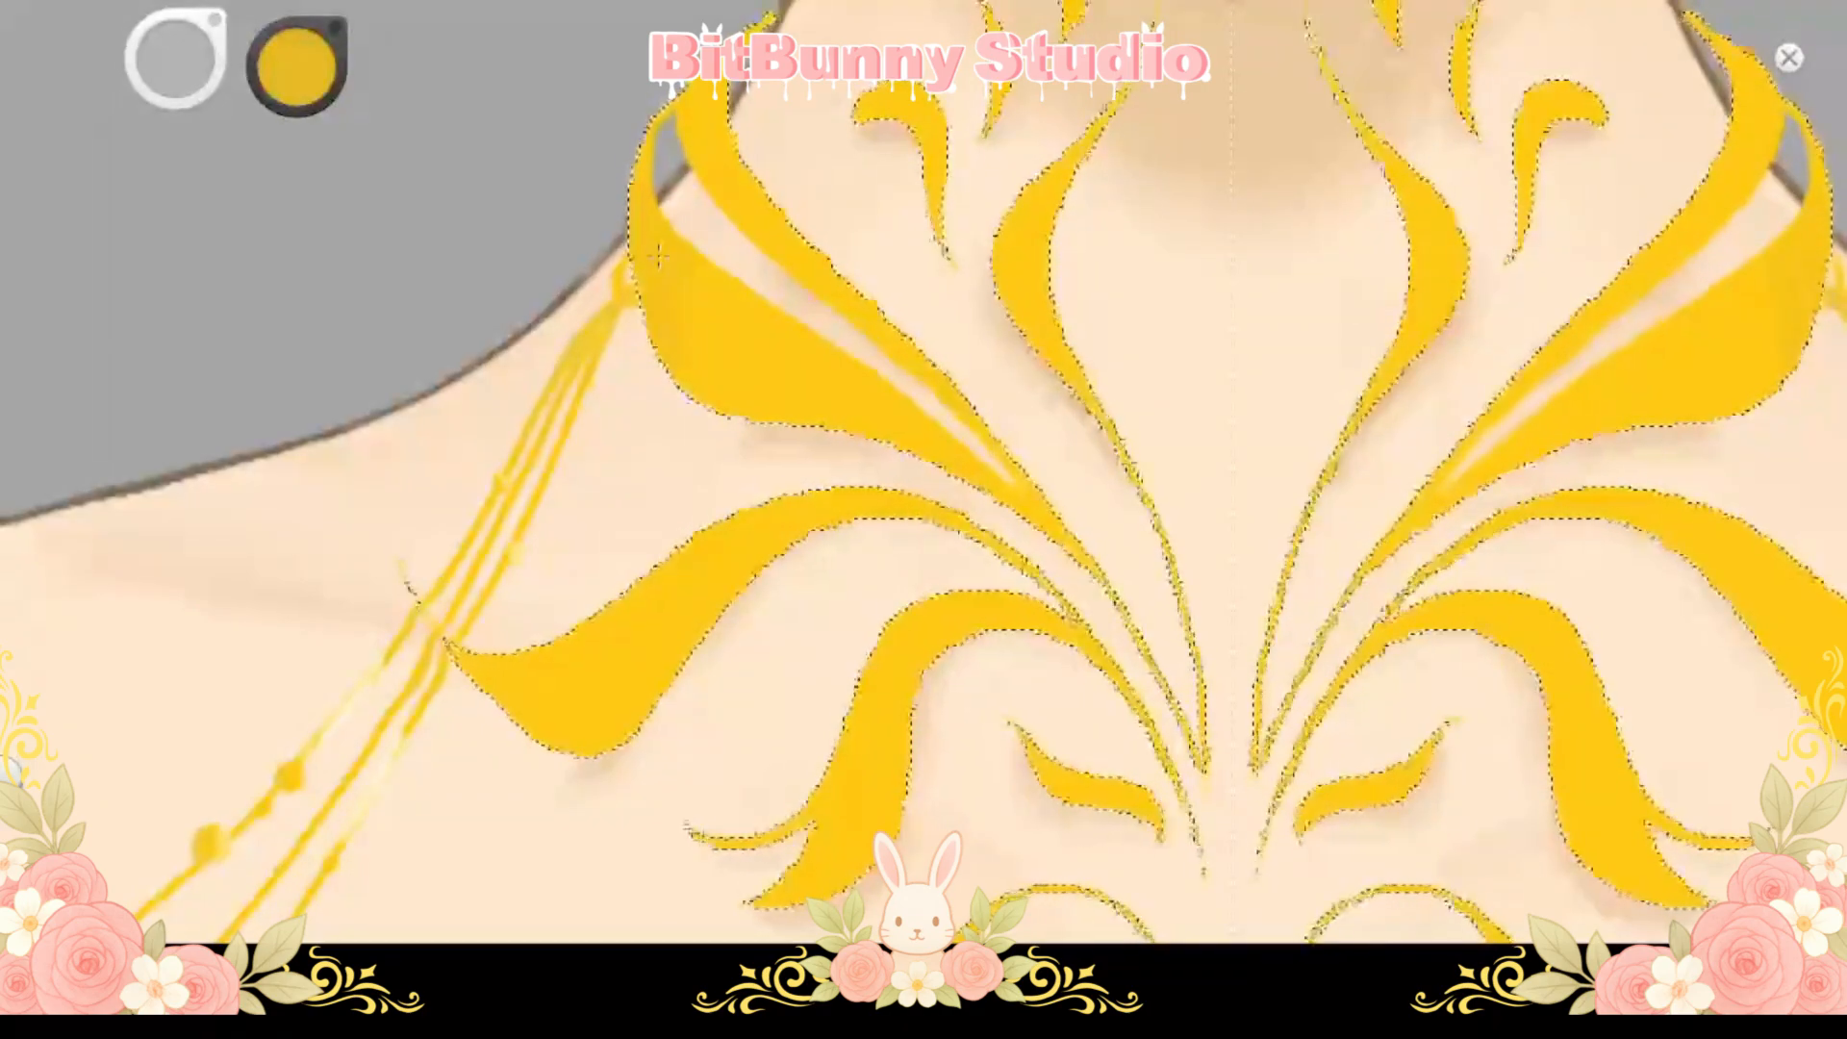
pyautogui.scroll(-2, 538, 596)
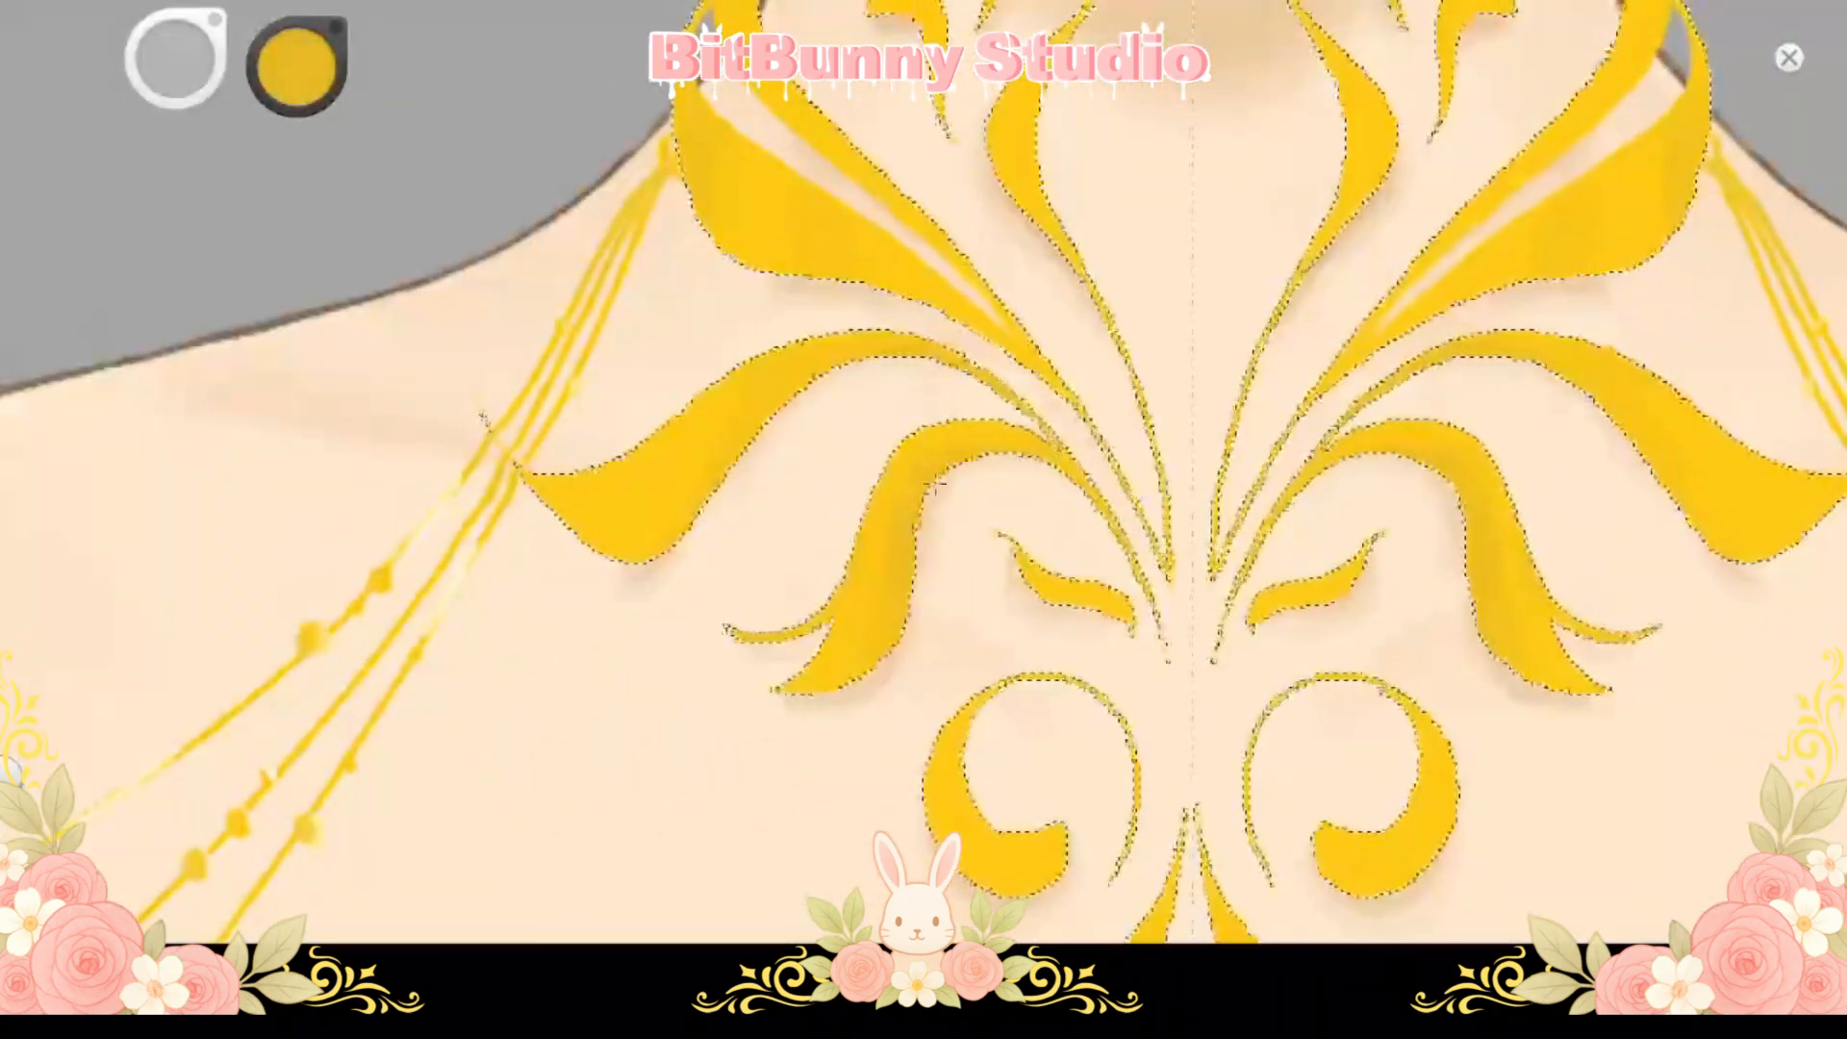
pyautogui.moveTo(1029, 830); pyautogui.dragTo(929, 691)
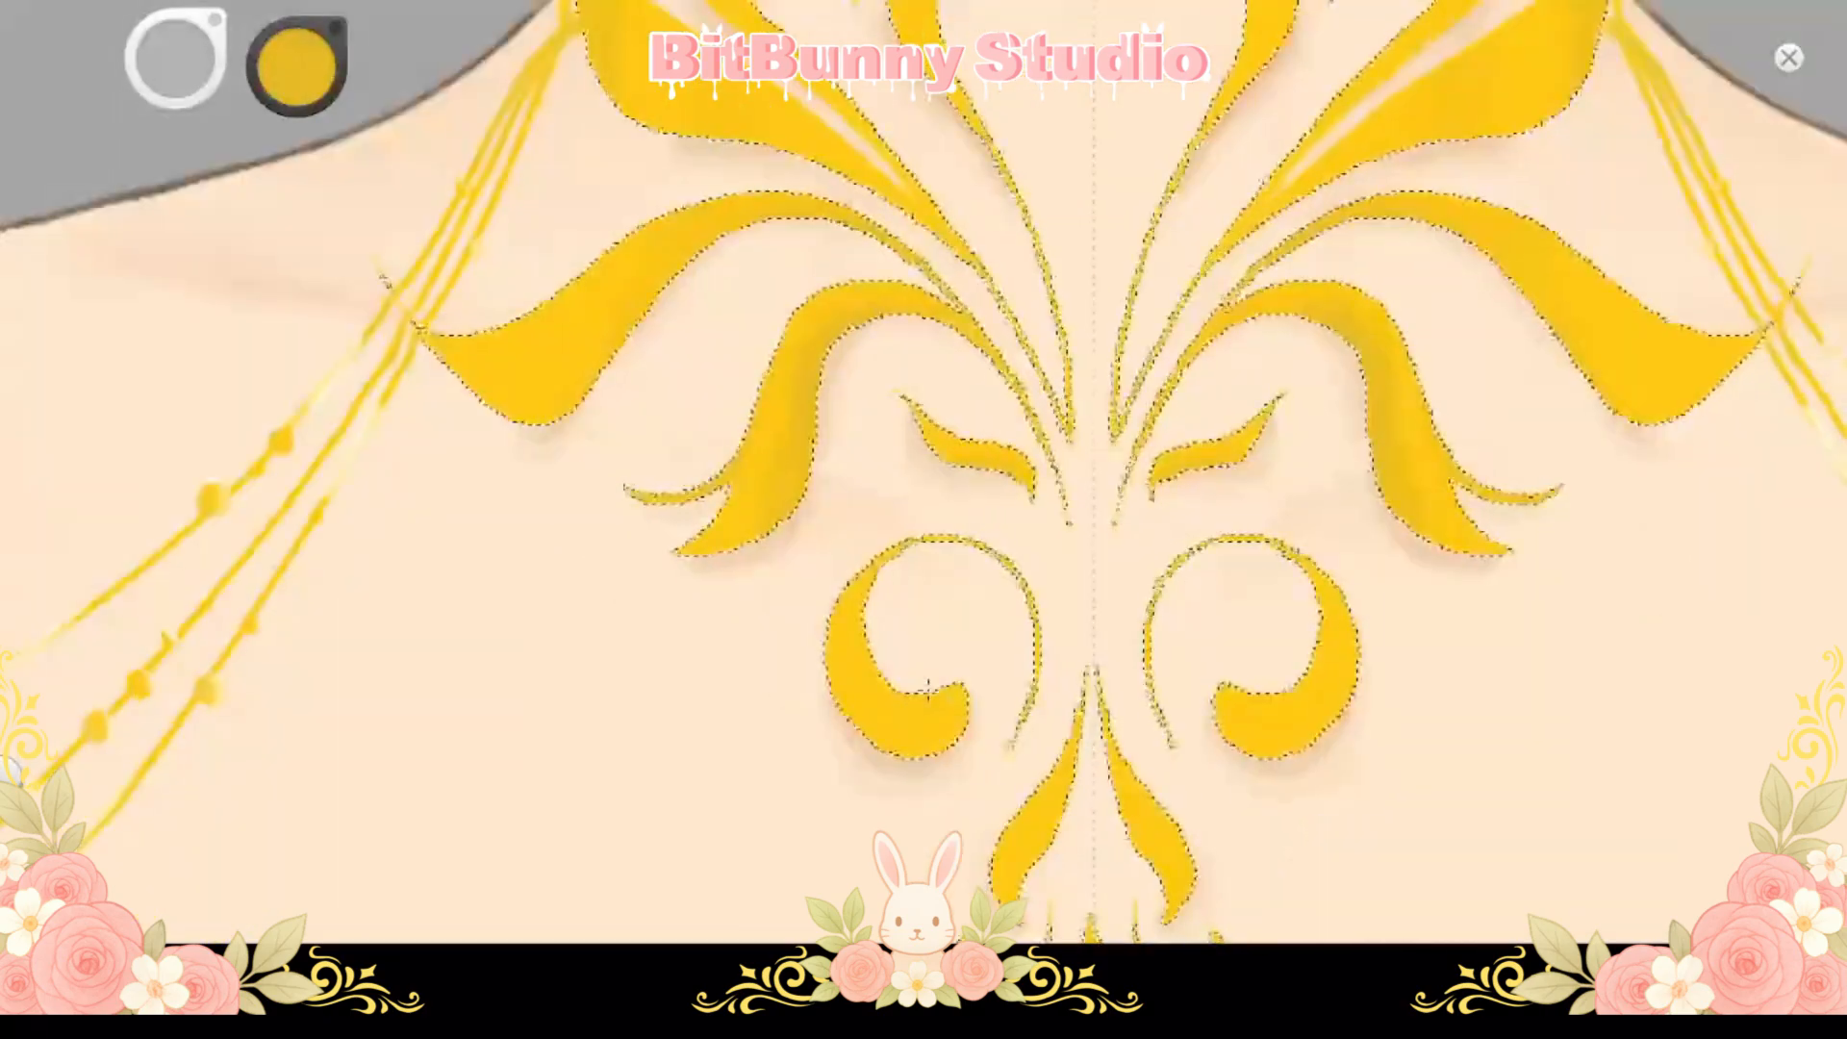
# Shade the ornament's leaves, scrolls and lower fan-shaped pendant with a deeper orange-gold, mirrored on both sides
pyautogui.moveTo(297, 65); pyautogui.dragTo(295, 35)
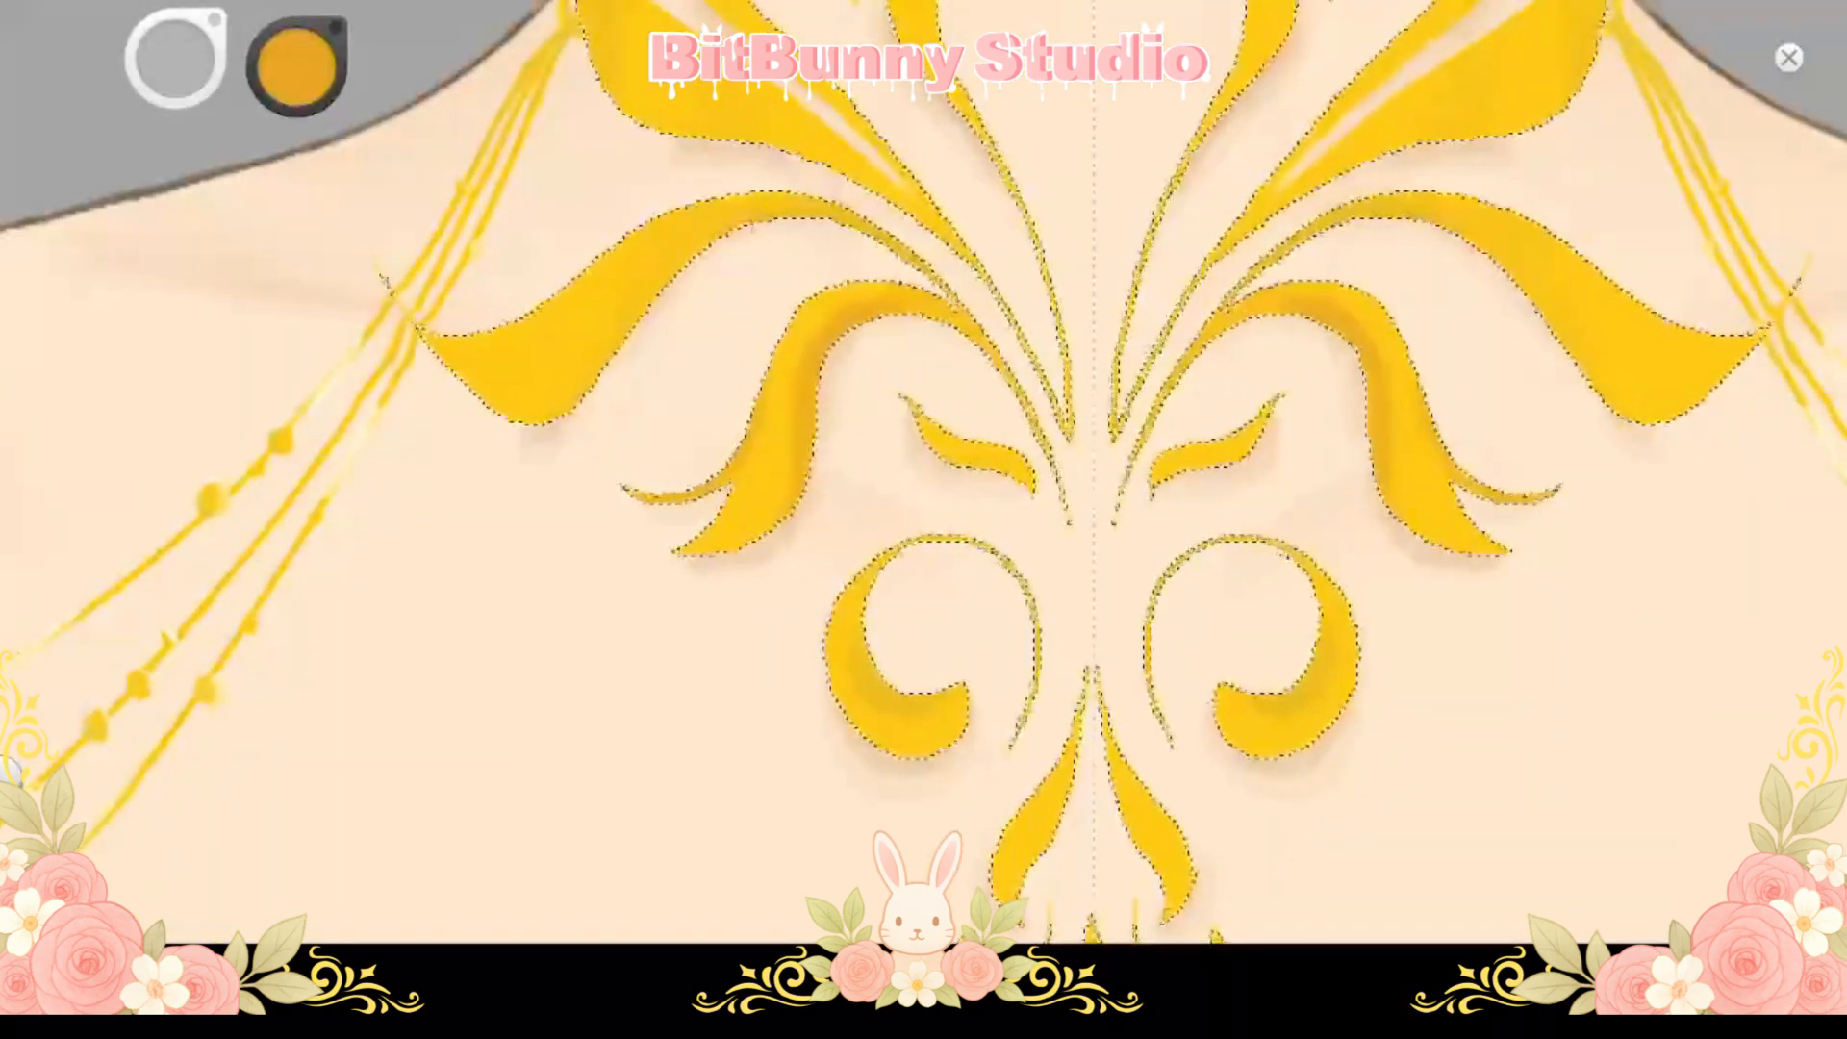
pyautogui.moveTo(902, 181); pyautogui.dragTo(877, 564)
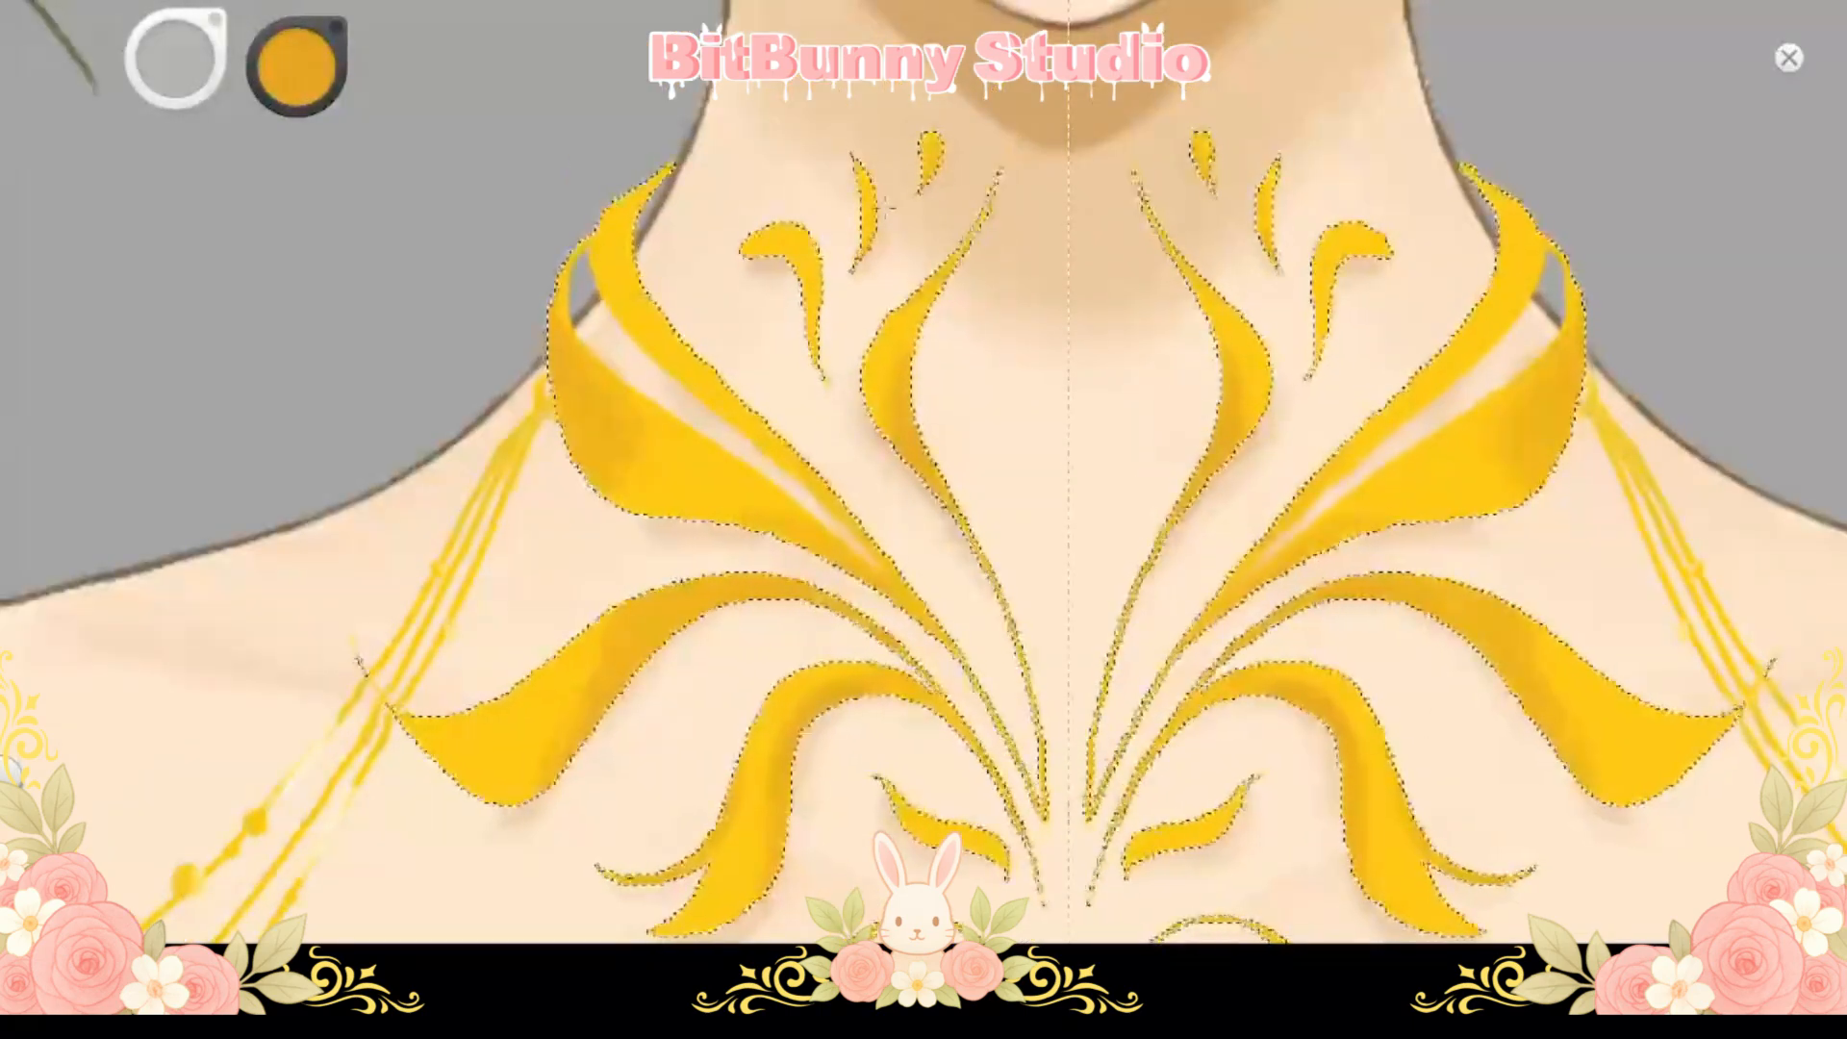
pyautogui.moveTo(901, 400); pyautogui.dragTo(884, 198)
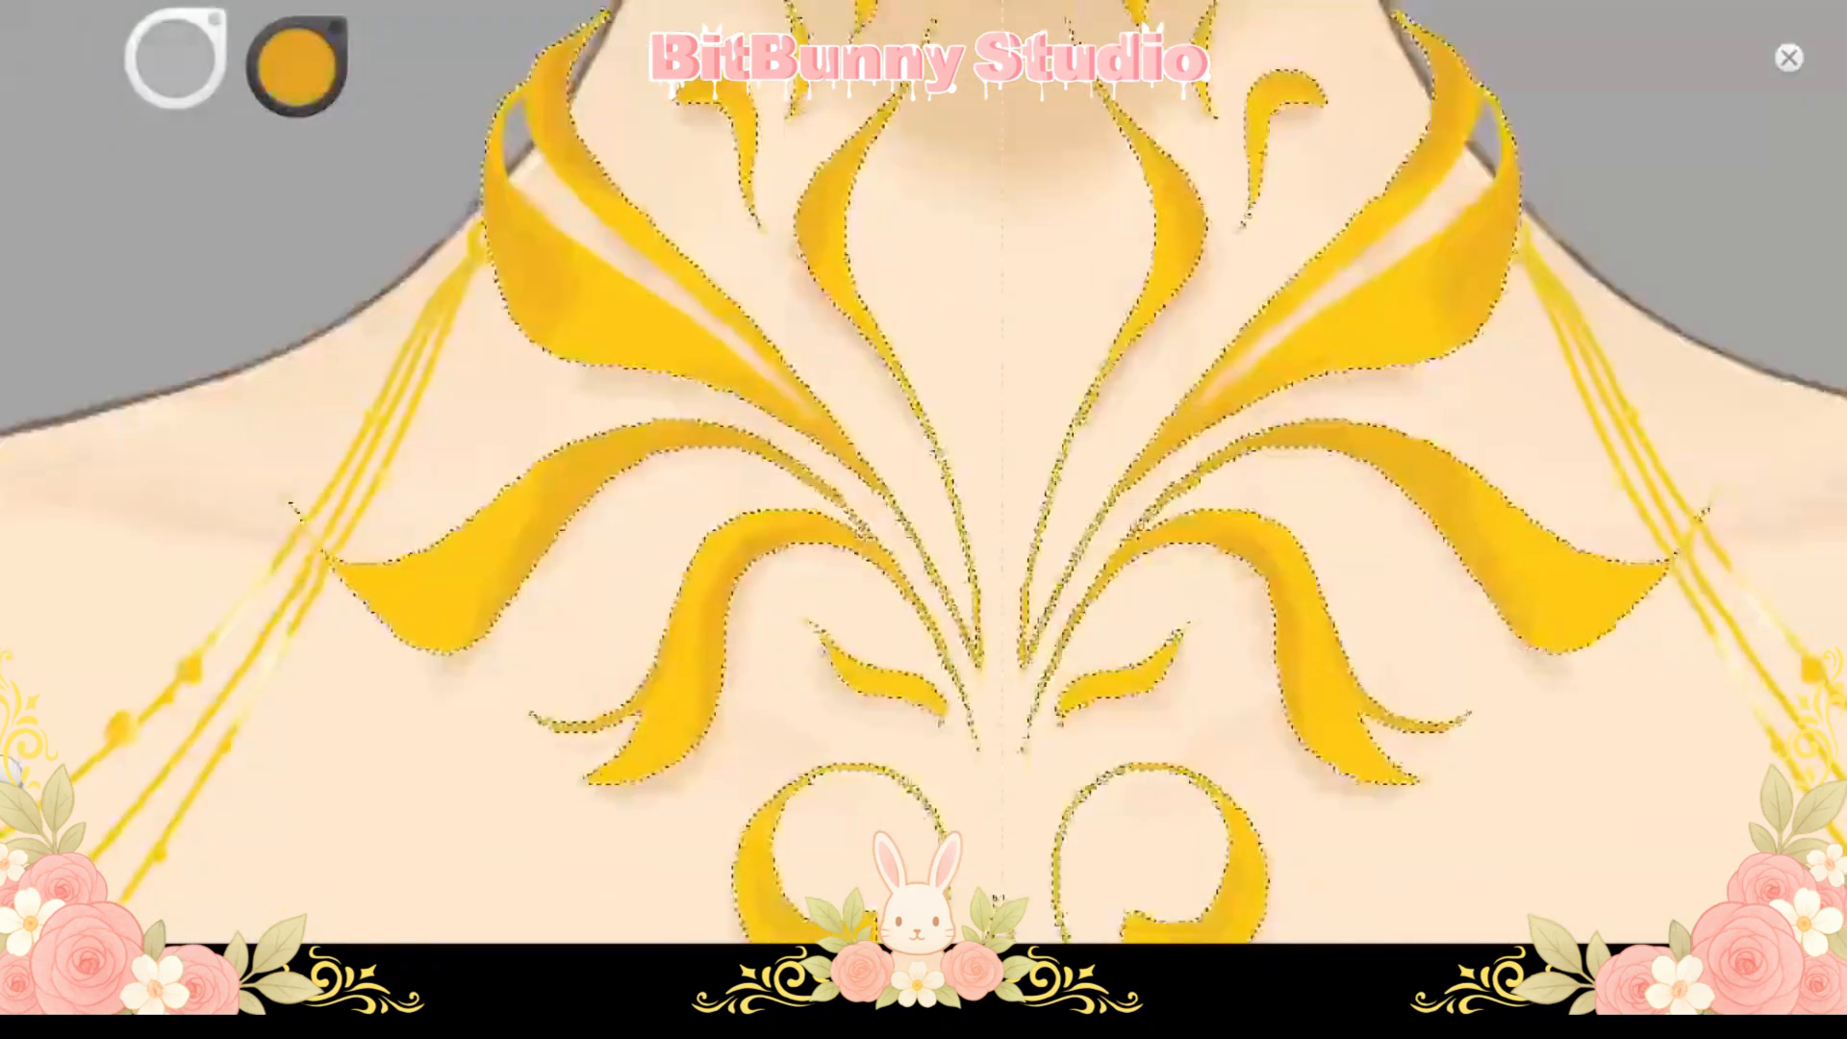
pyautogui.moveTo(924, 577); pyautogui.dragTo(904, 394)
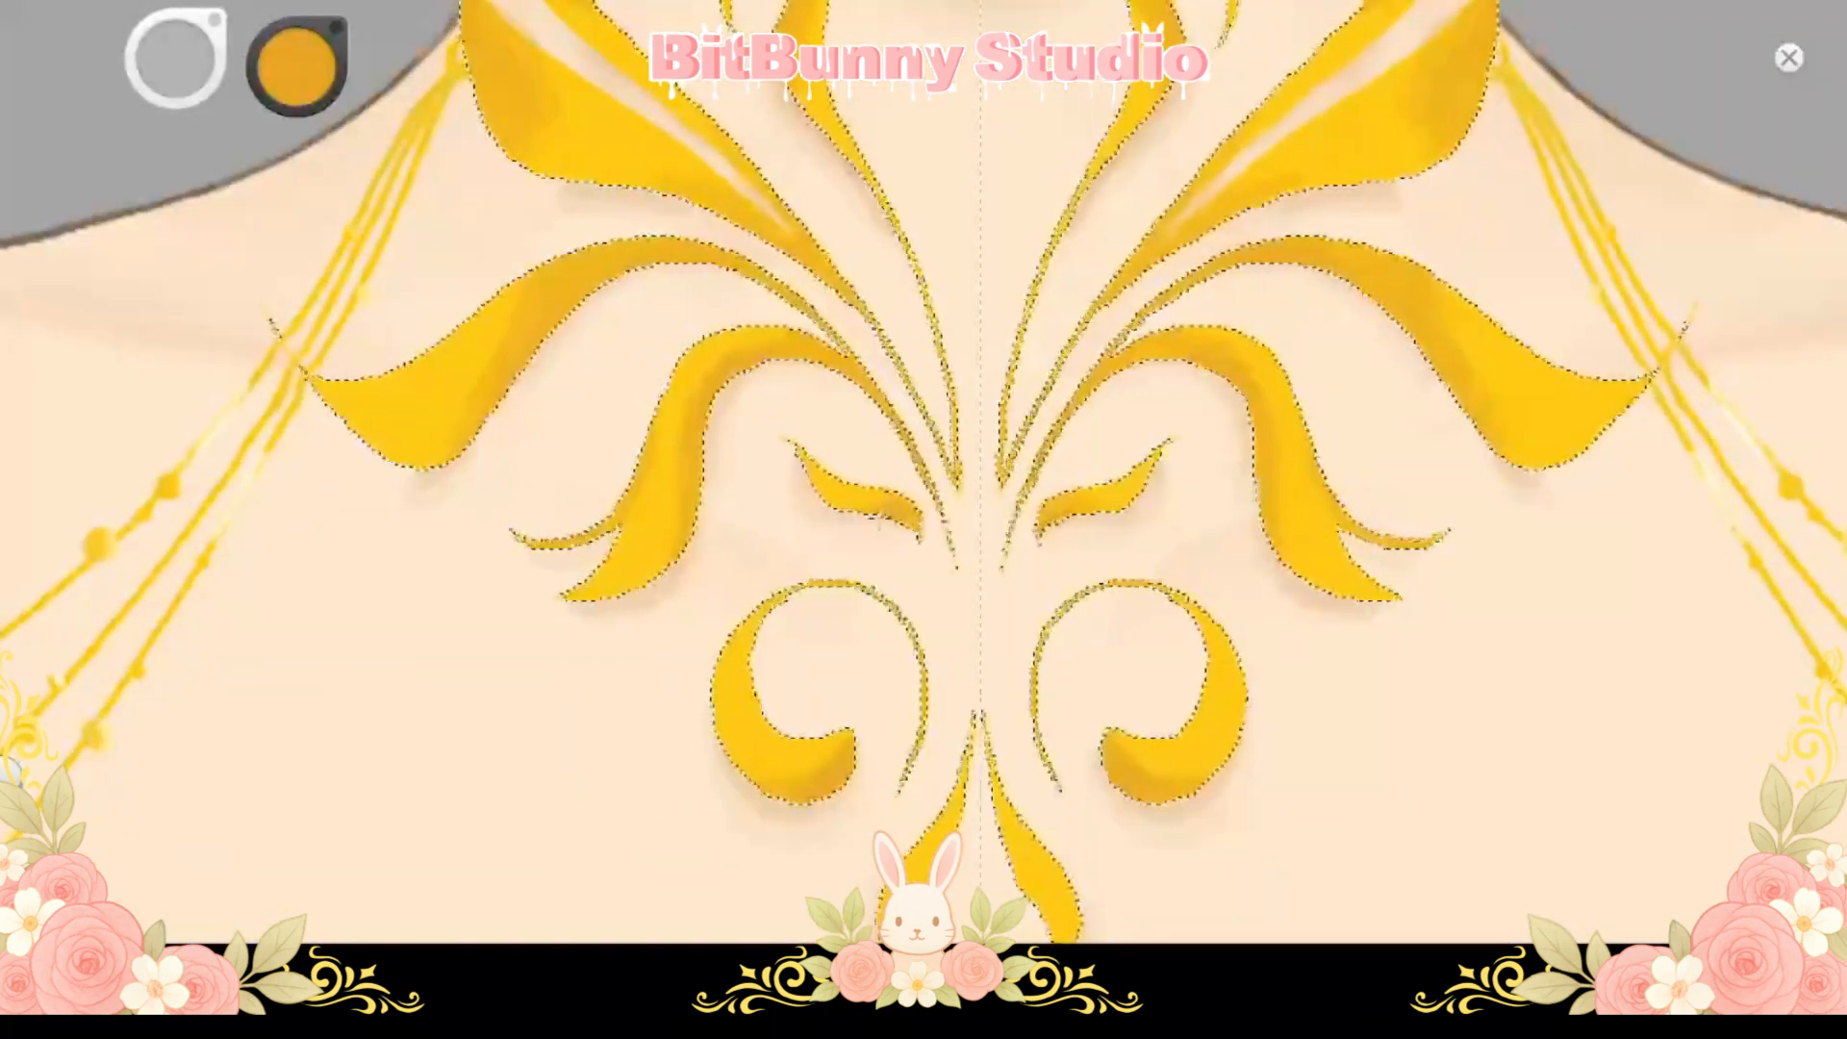
pyautogui.moveTo(924, 674); pyautogui.dragTo(861, 327)
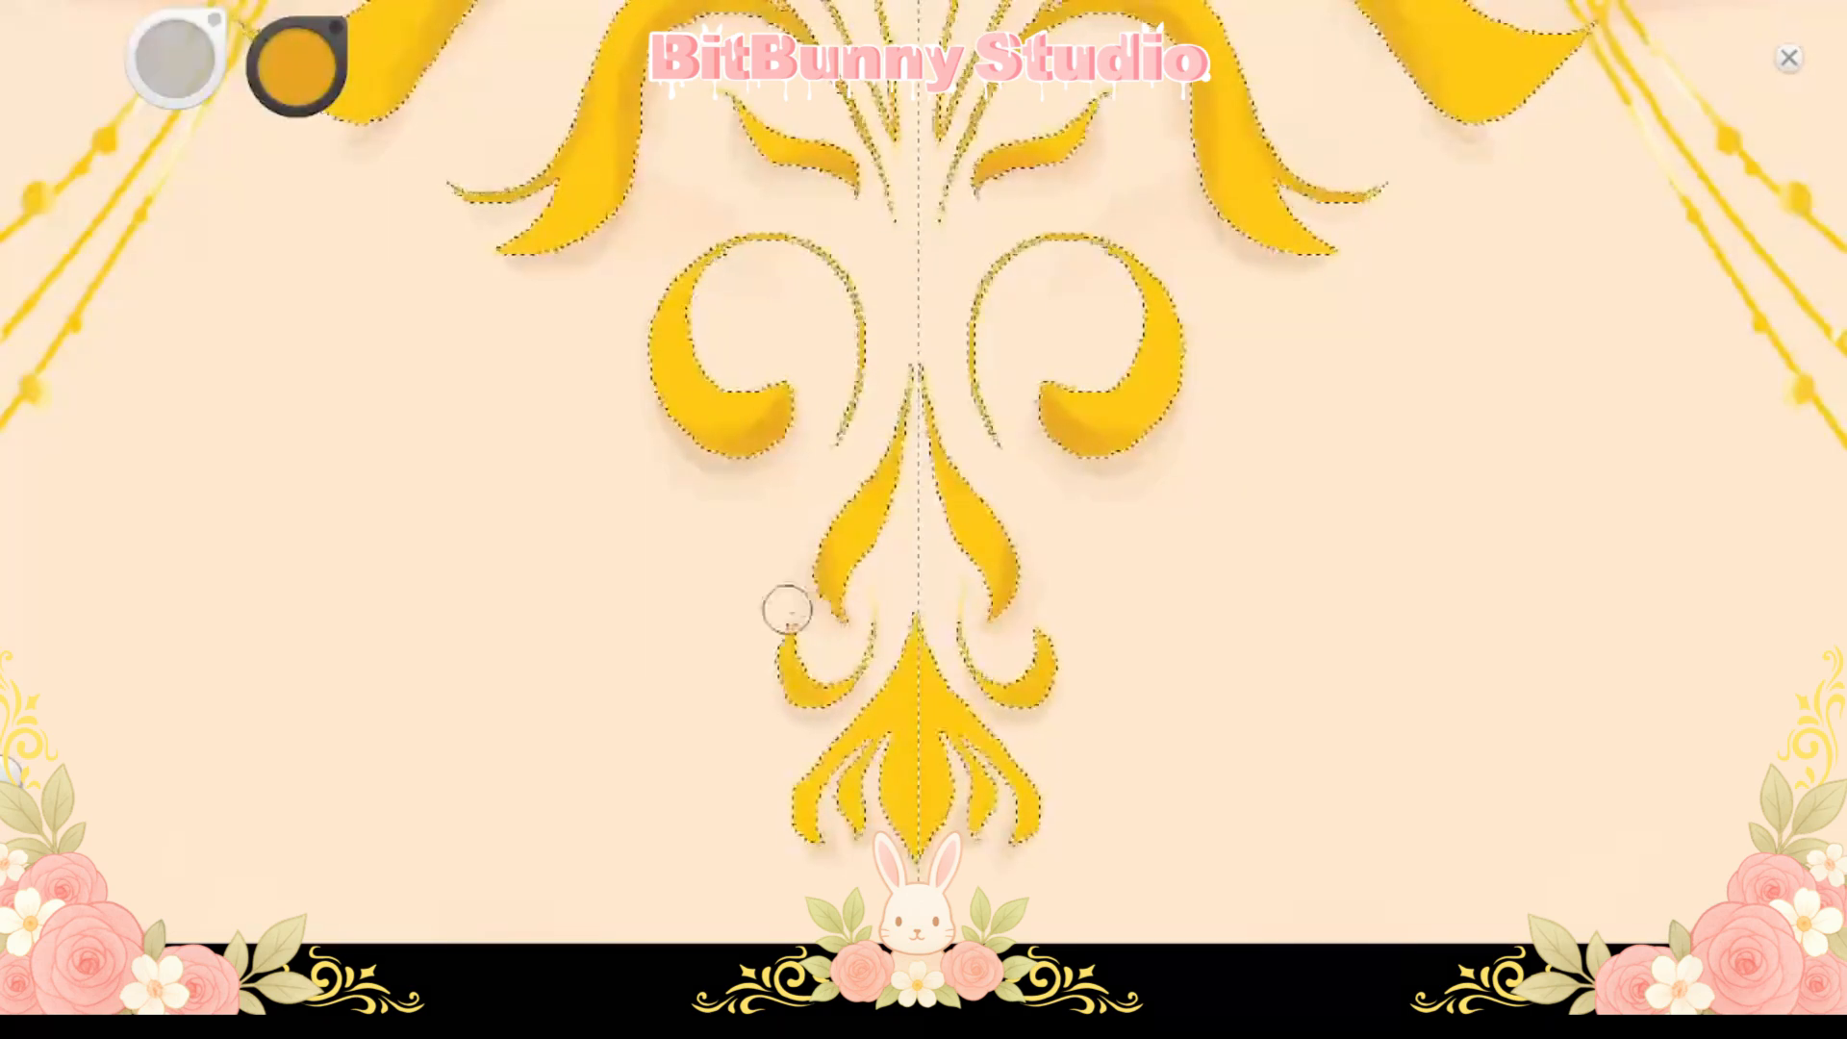
pyautogui.moveTo(823, 659); pyautogui.dragTo(872, 500)
pyautogui.moveTo(899, 625); pyautogui.dragTo(906, 673)
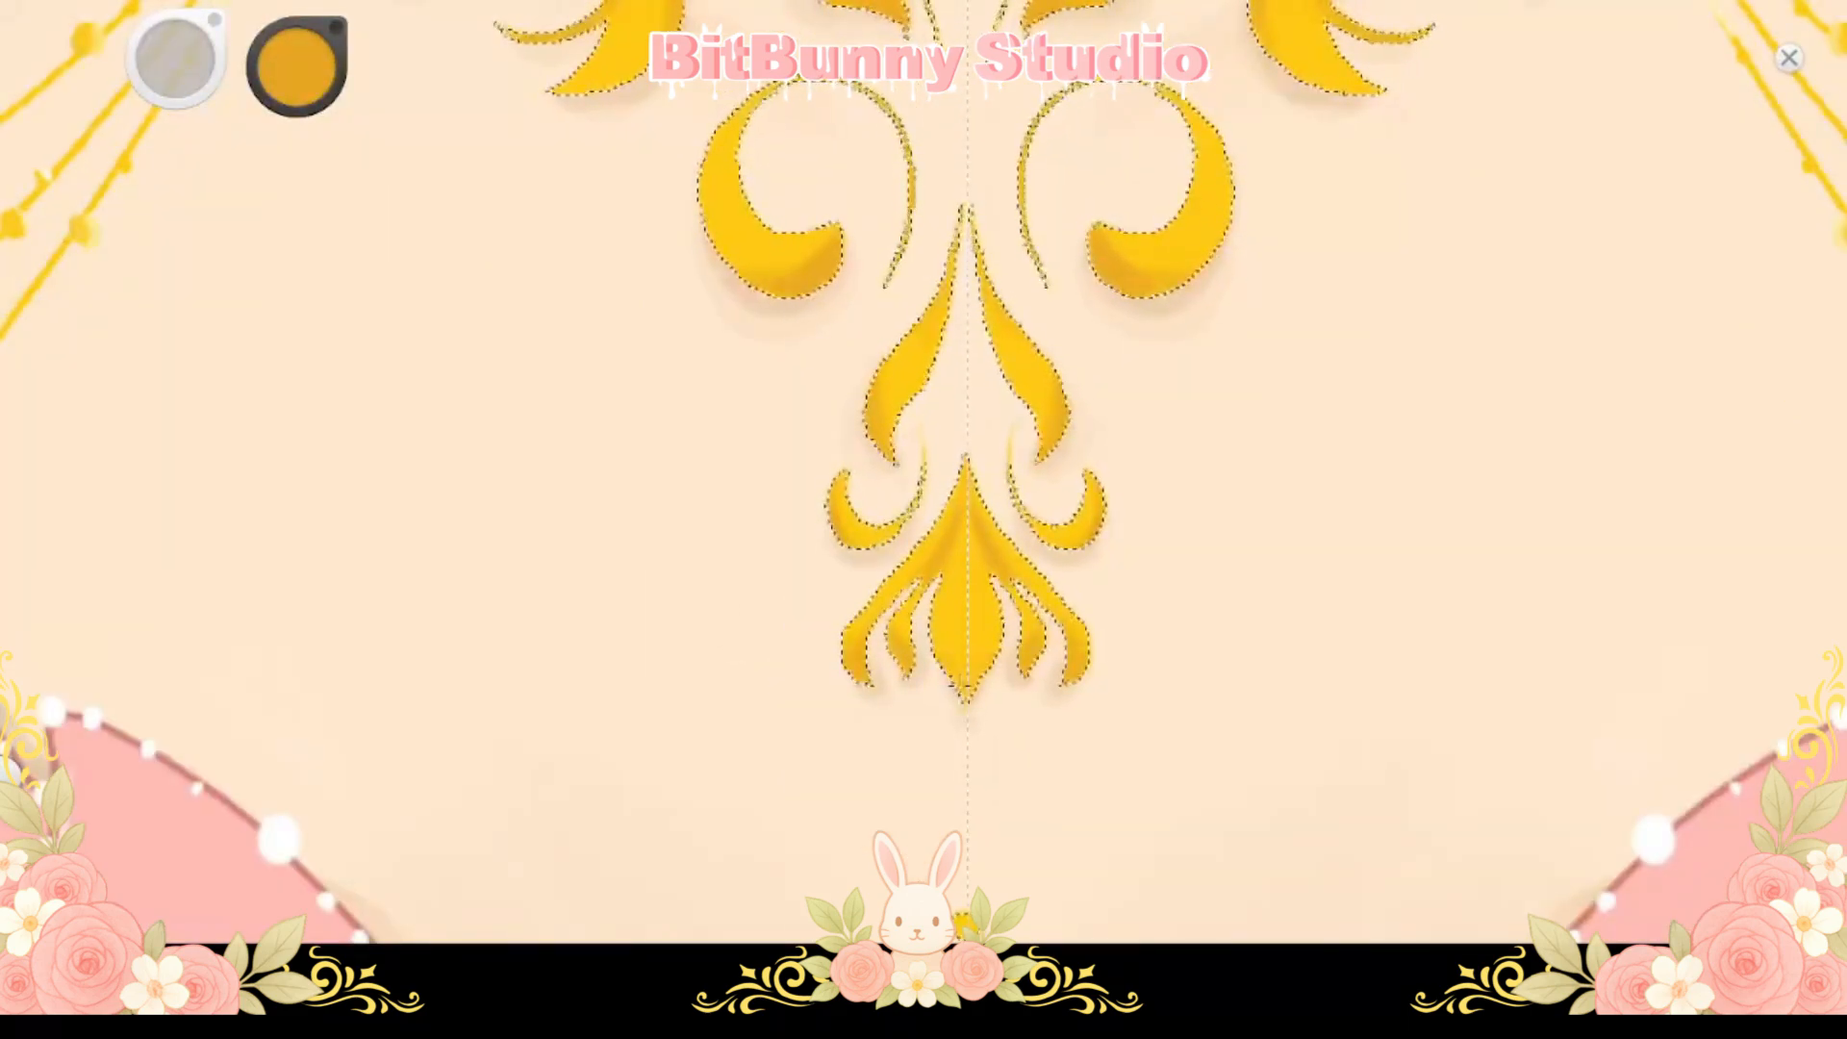
# Add orange-gold shading to the upper collar leaves and to the small beads and curls between the bodice cups
pyautogui.scroll(-5, 924, 471)
pyautogui.scroll(4, 742, 363)
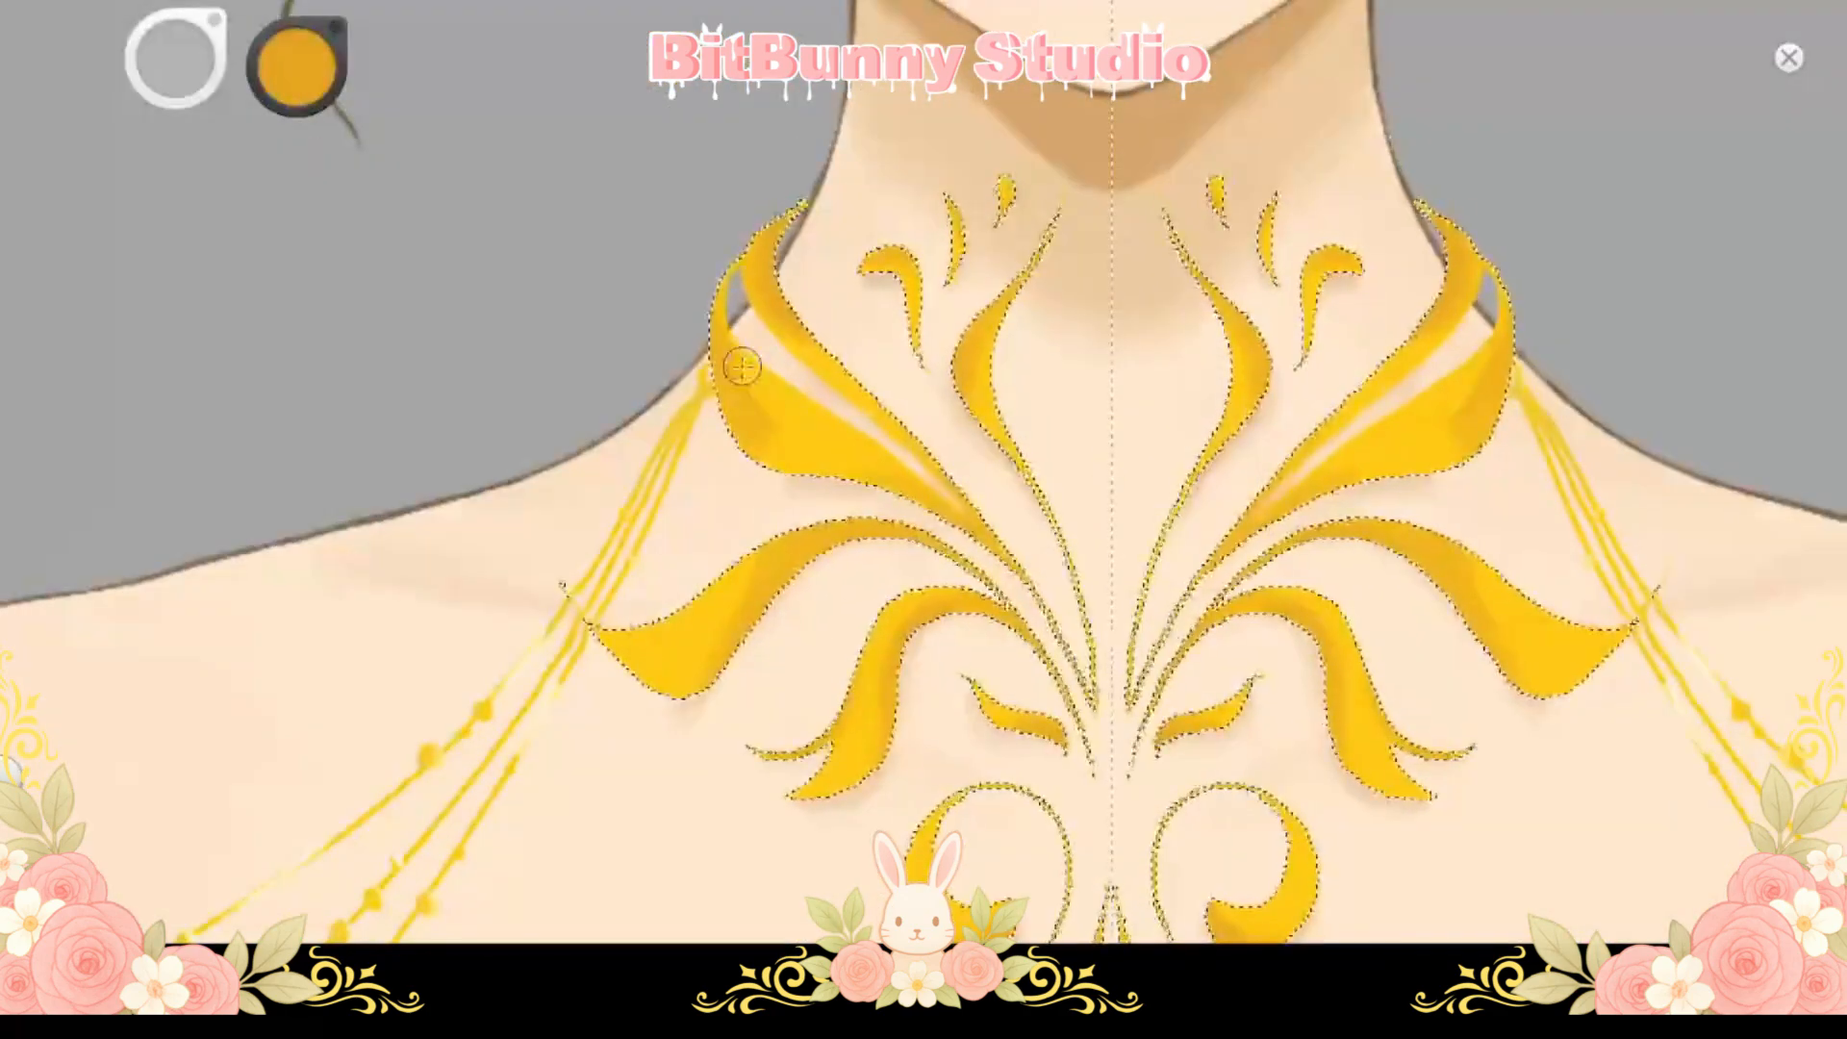
pyautogui.moveTo(745, 307); pyautogui.dragTo(712, 229)
pyautogui.moveTo(891, 822); pyautogui.dragTo(975, 467)
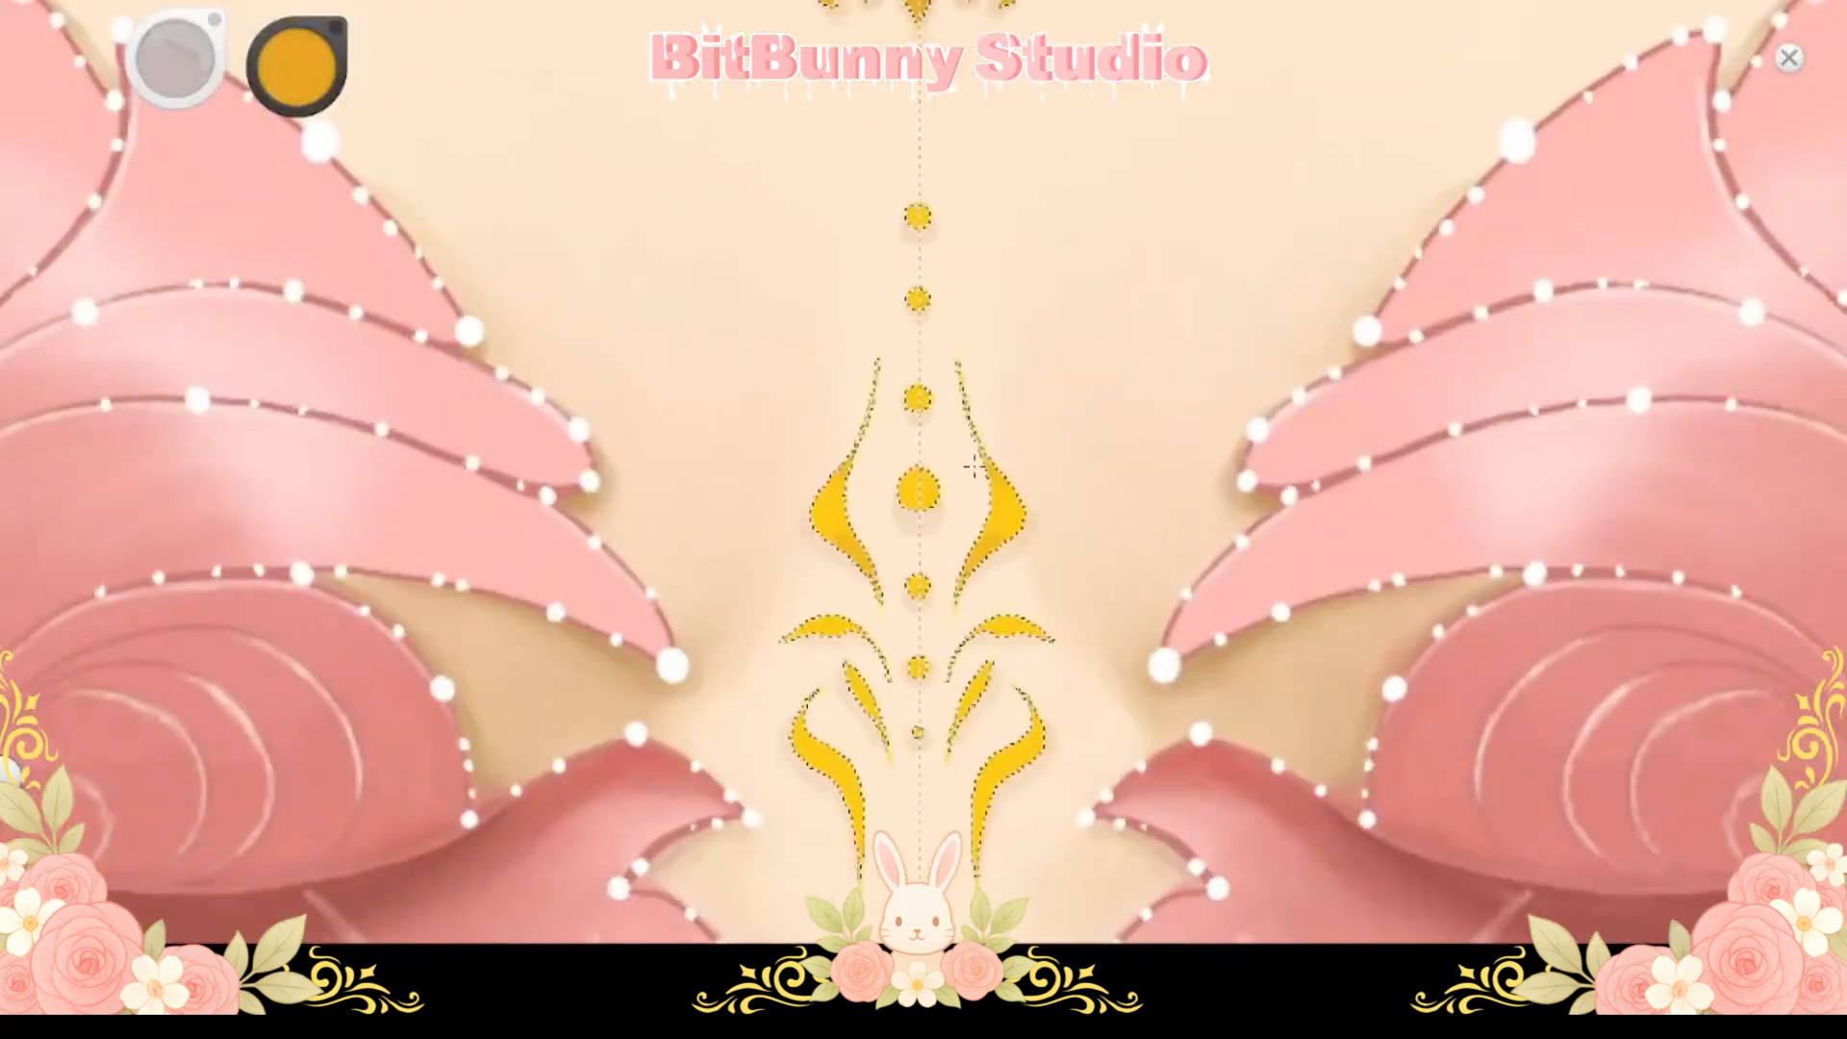
pyautogui.moveTo(986, 856); pyautogui.dragTo(943, 681)
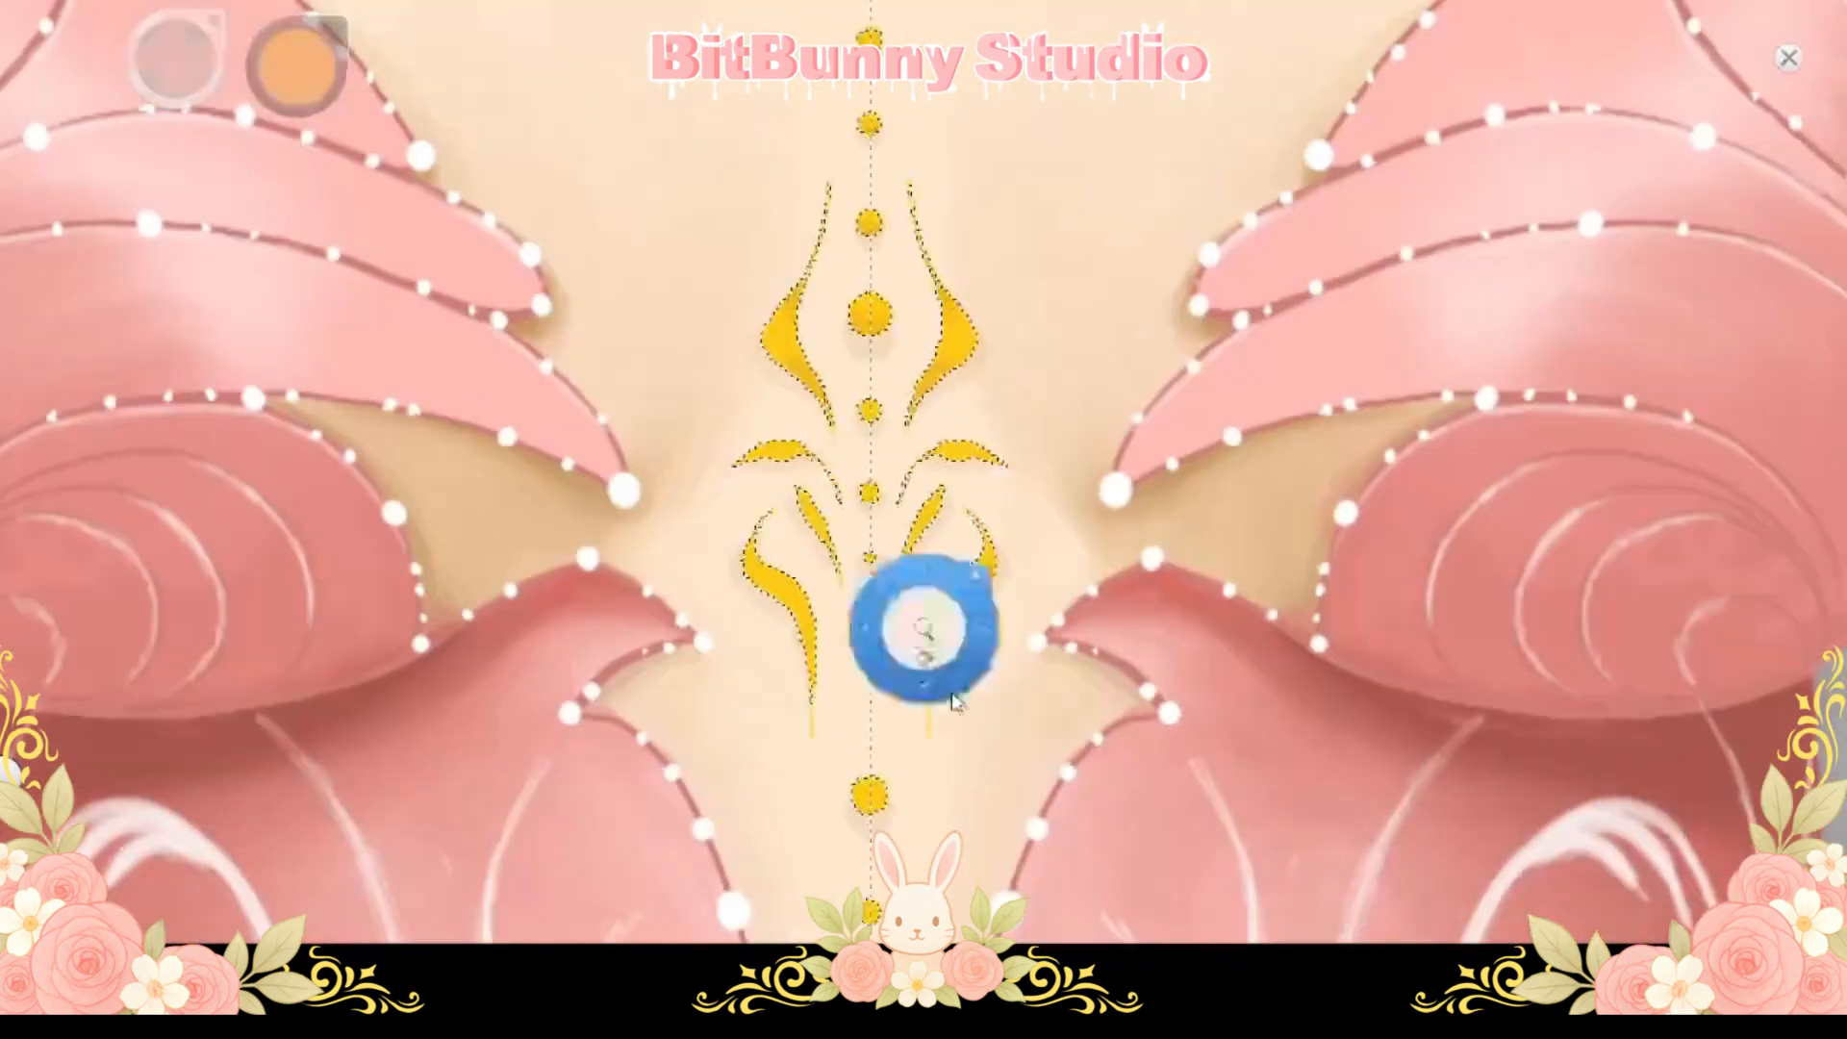
pyautogui.moveTo(871, 818); pyautogui.dragTo(938, 762)
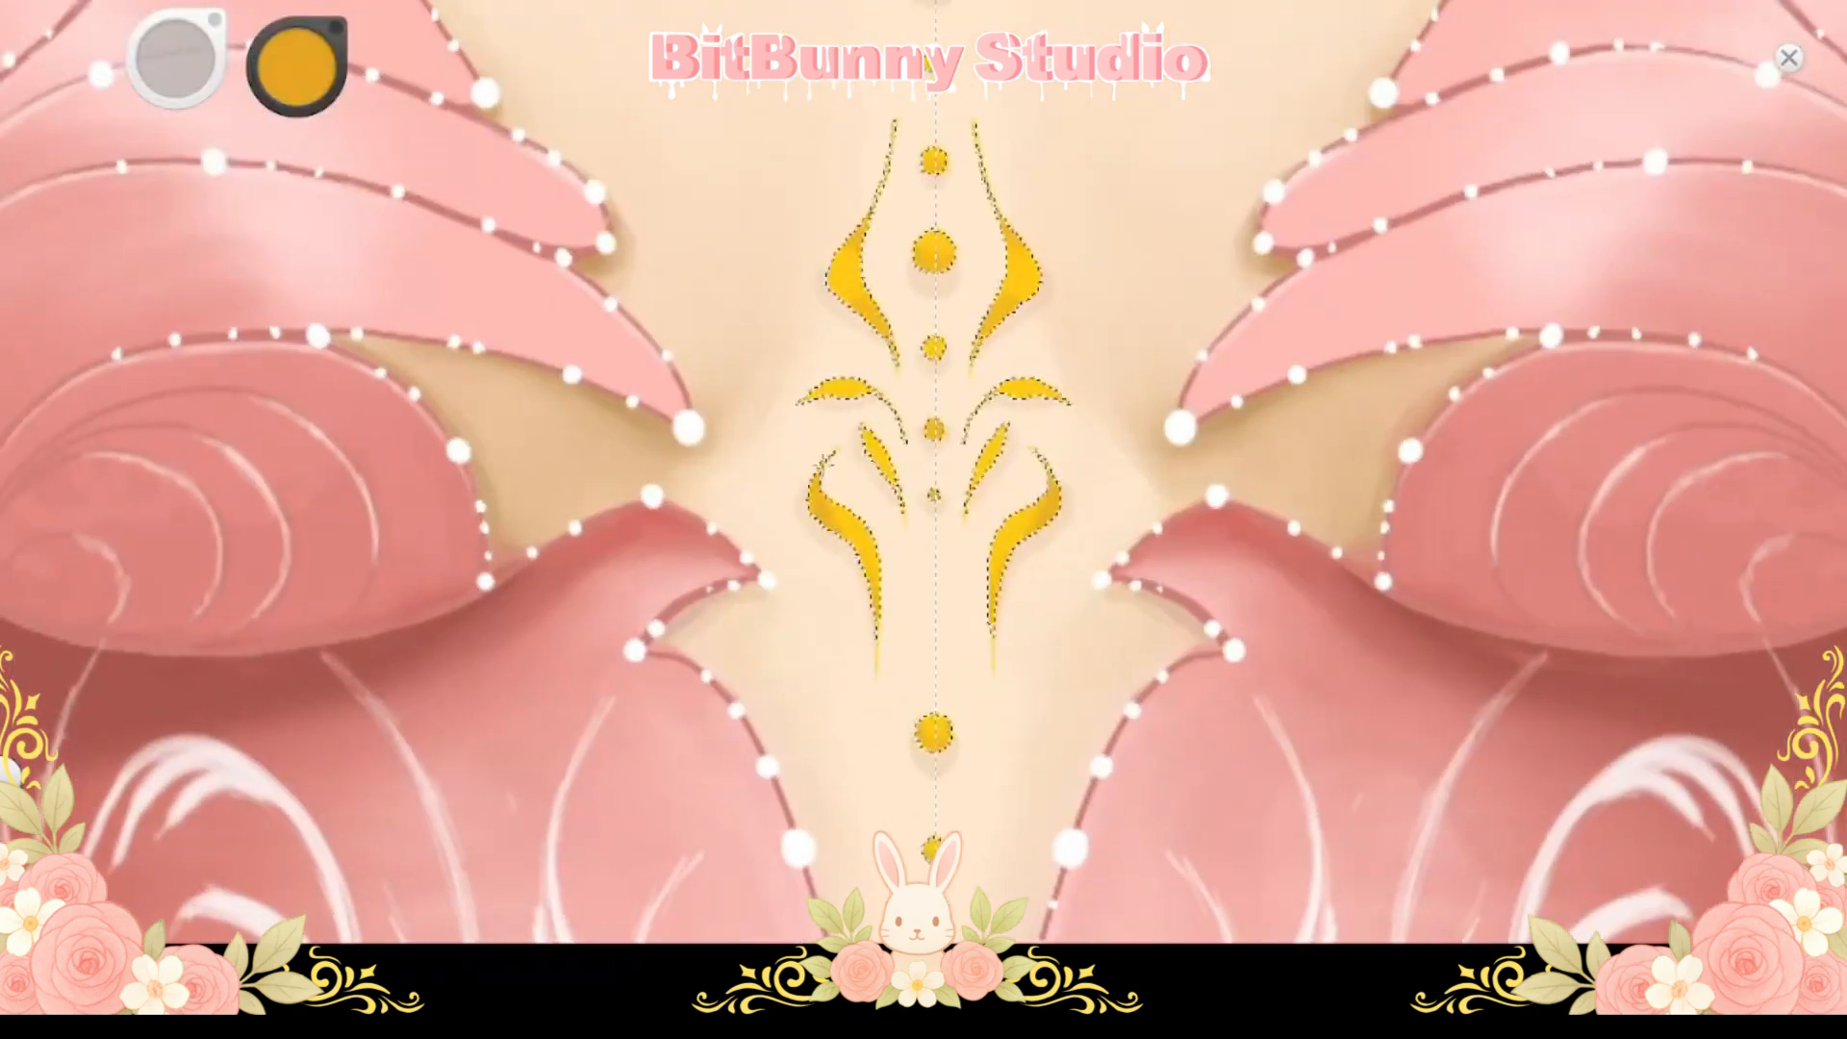
pyautogui.scroll(-5, 827, 383)
# Strengthen the orange-gold shading on the tips and edges of the large neck leaves
pyautogui.scroll(6, 924, 472)
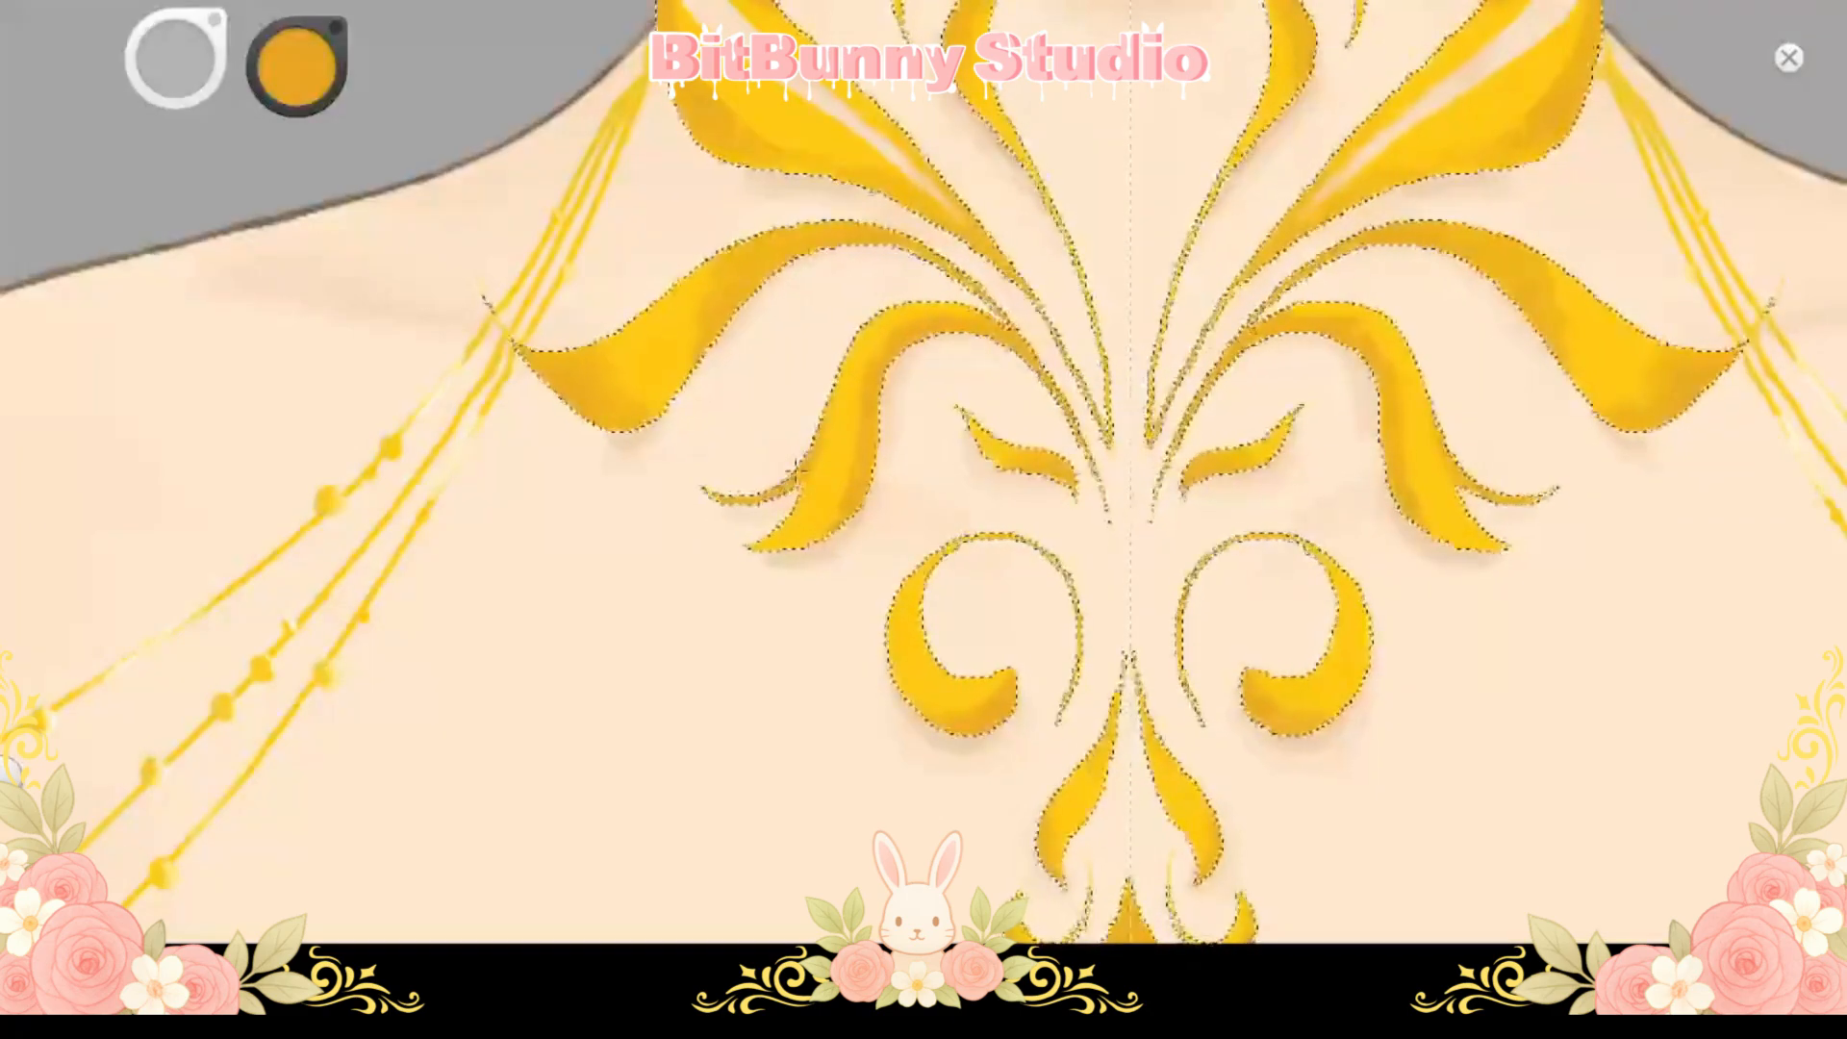
pyautogui.moveTo(948, 126); pyautogui.dragTo(914, 289)
pyautogui.scroll(-2, 914, 289)
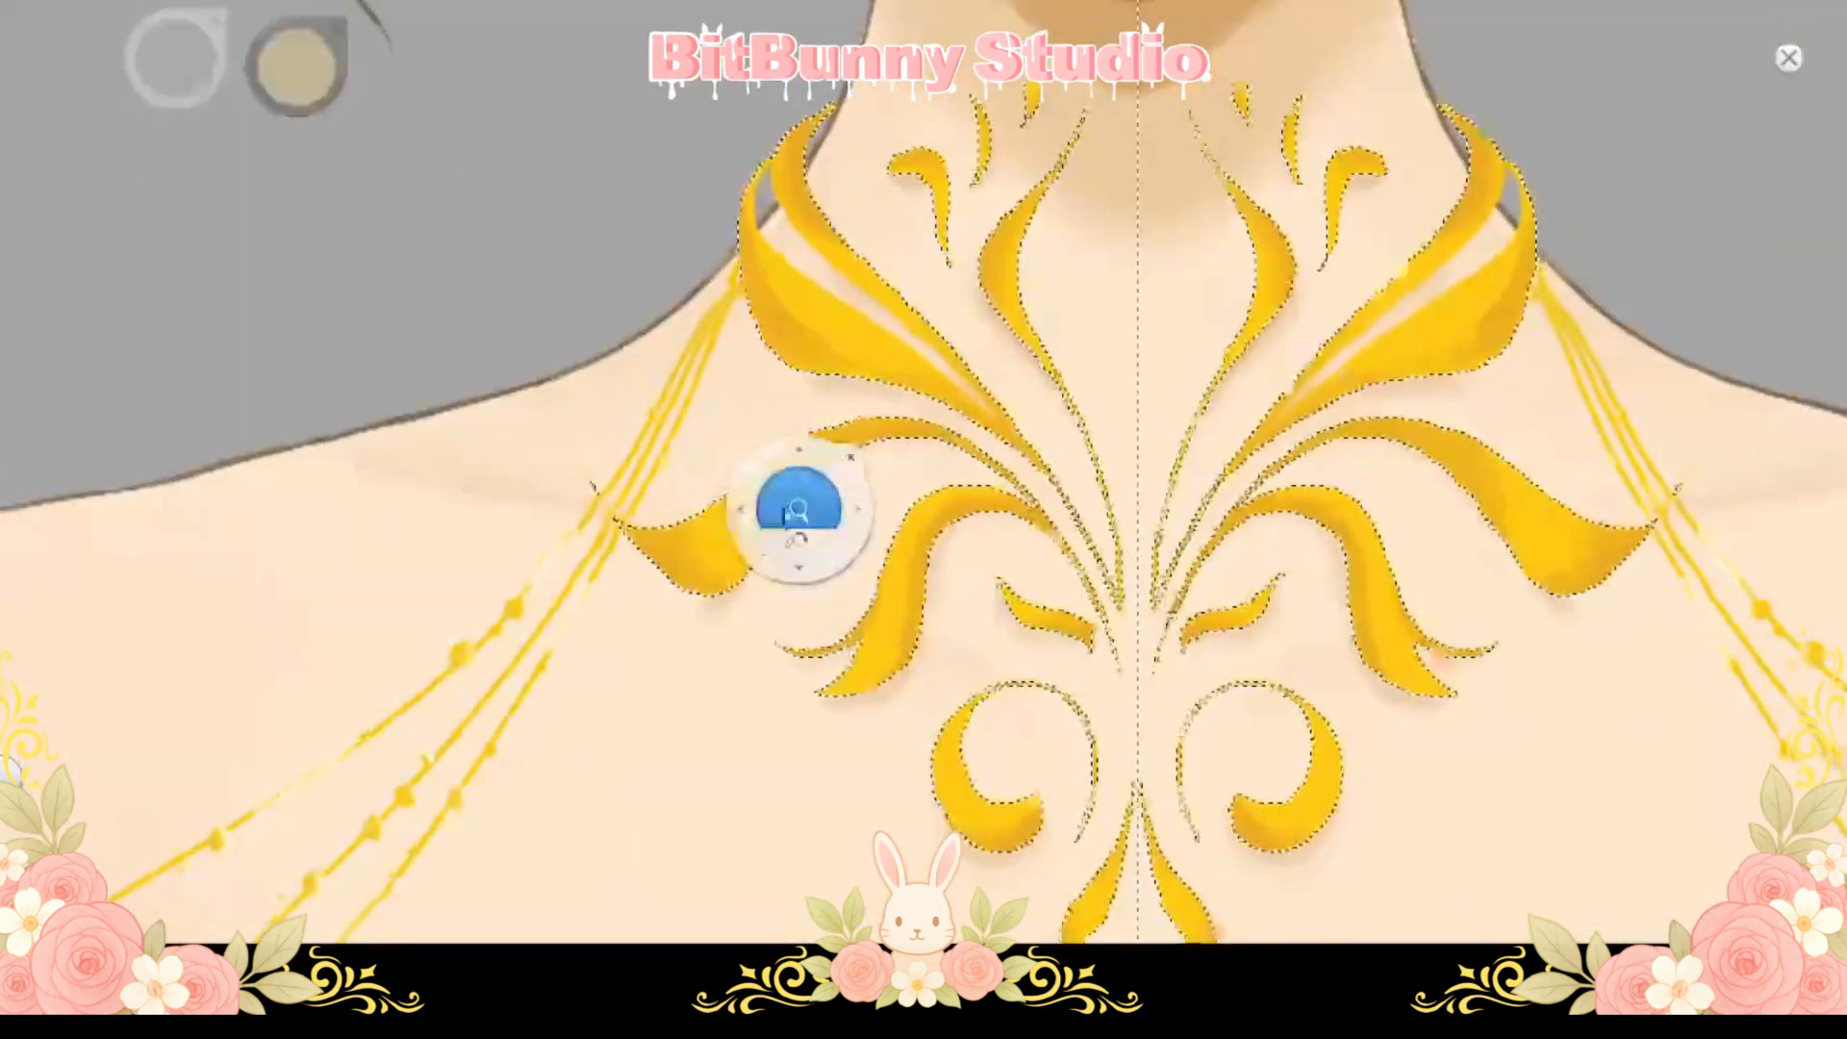
pyautogui.scroll(3, 796, 503)
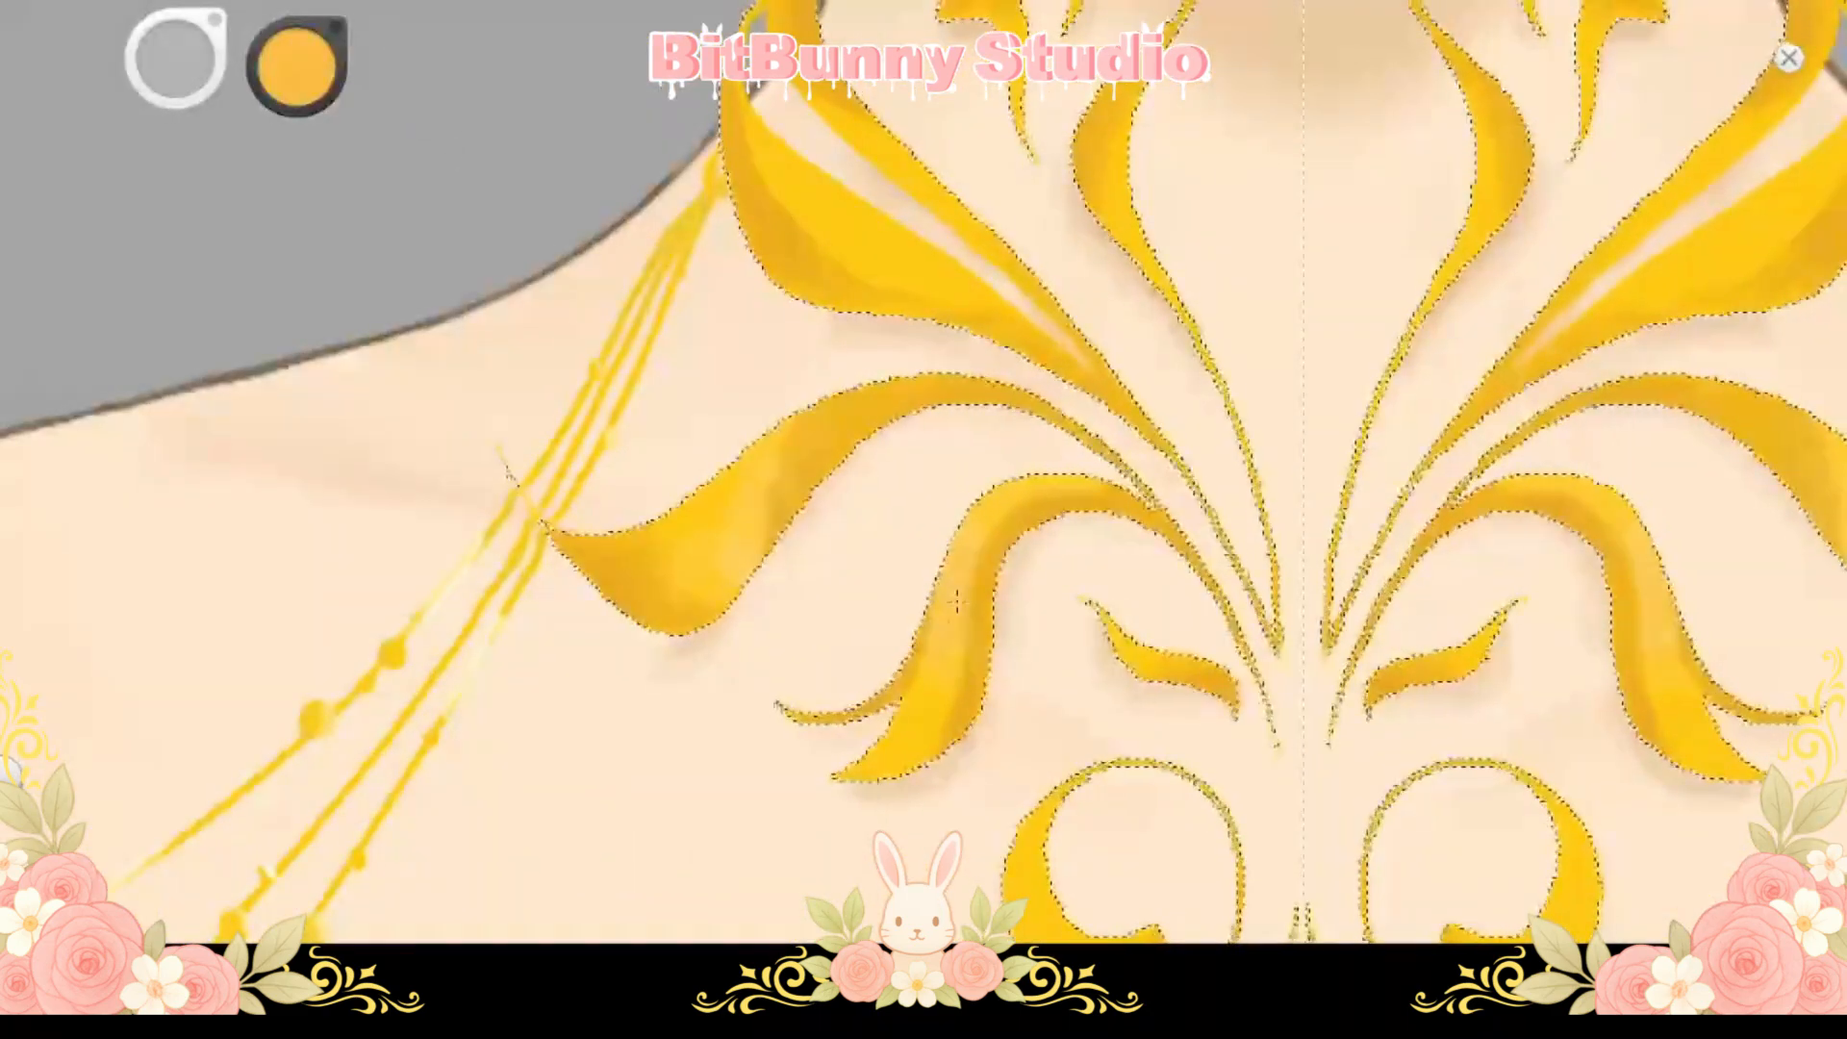
# Pick a pale cream-gold and paint blended highlights along the centres of the lower neck leaves and scrolls
pyautogui.click(305, 74)
pyautogui.moveTo(962, 625); pyautogui.dragTo(1014, 506)
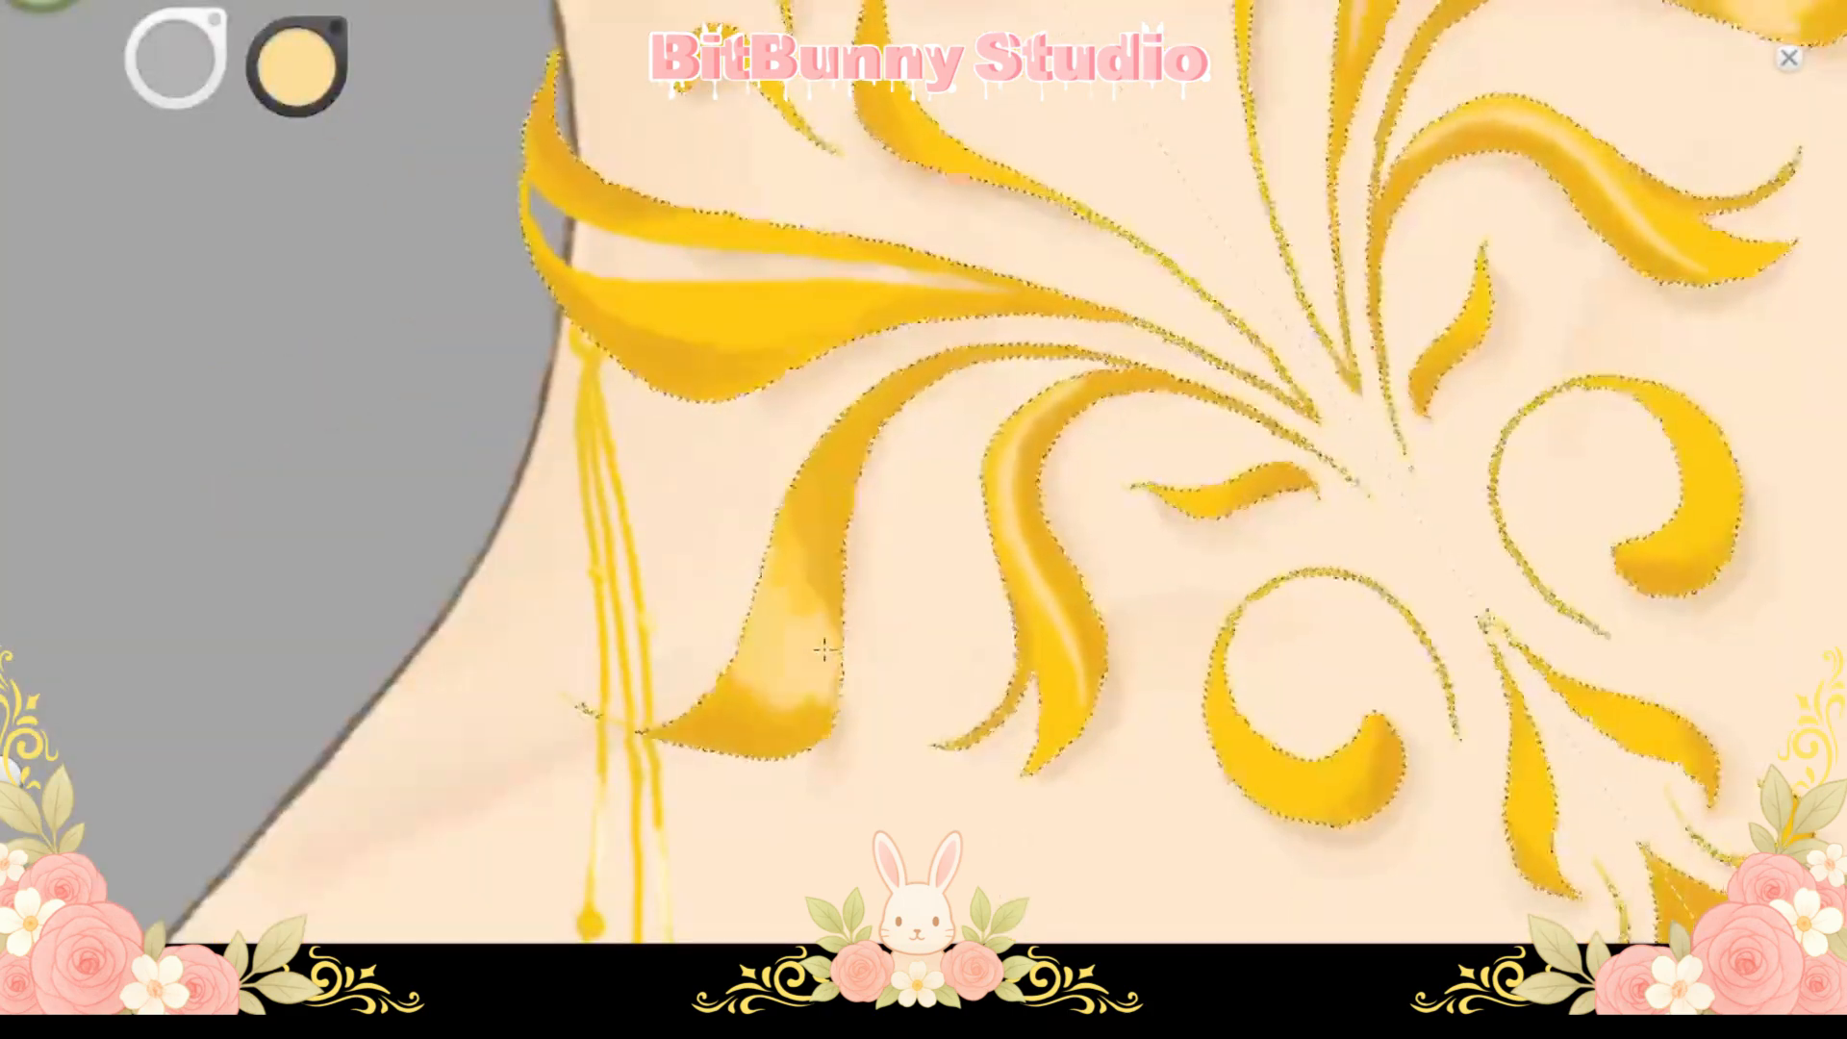
pyautogui.moveTo(821, 657); pyautogui.dragTo(426, 628)
pyautogui.moveTo(1005, 728)
pyautogui.mouseDown()
pyautogui.moveTo(752, 533)
pyautogui.moveTo(621, 388)
pyautogui.mouseUp()
pyautogui.moveTo(948, 354); pyautogui.dragTo(983, 396)
pyautogui.moveTo(791, 442); pyautogui.dragTo(826, 502)
pyautogui.moveTo(1063, 433); pyautogui.dragTo(1053, 486)
pyautogui.moveTo(833, 601); pyautogui.dragTo(878, 610)
# Paint blended pale-gold highlights along the upper neck leaves, small droplets and scrolls, mirrored on both sides of the collar ornament
pyautogui.scroll(-6, 1027, 660)
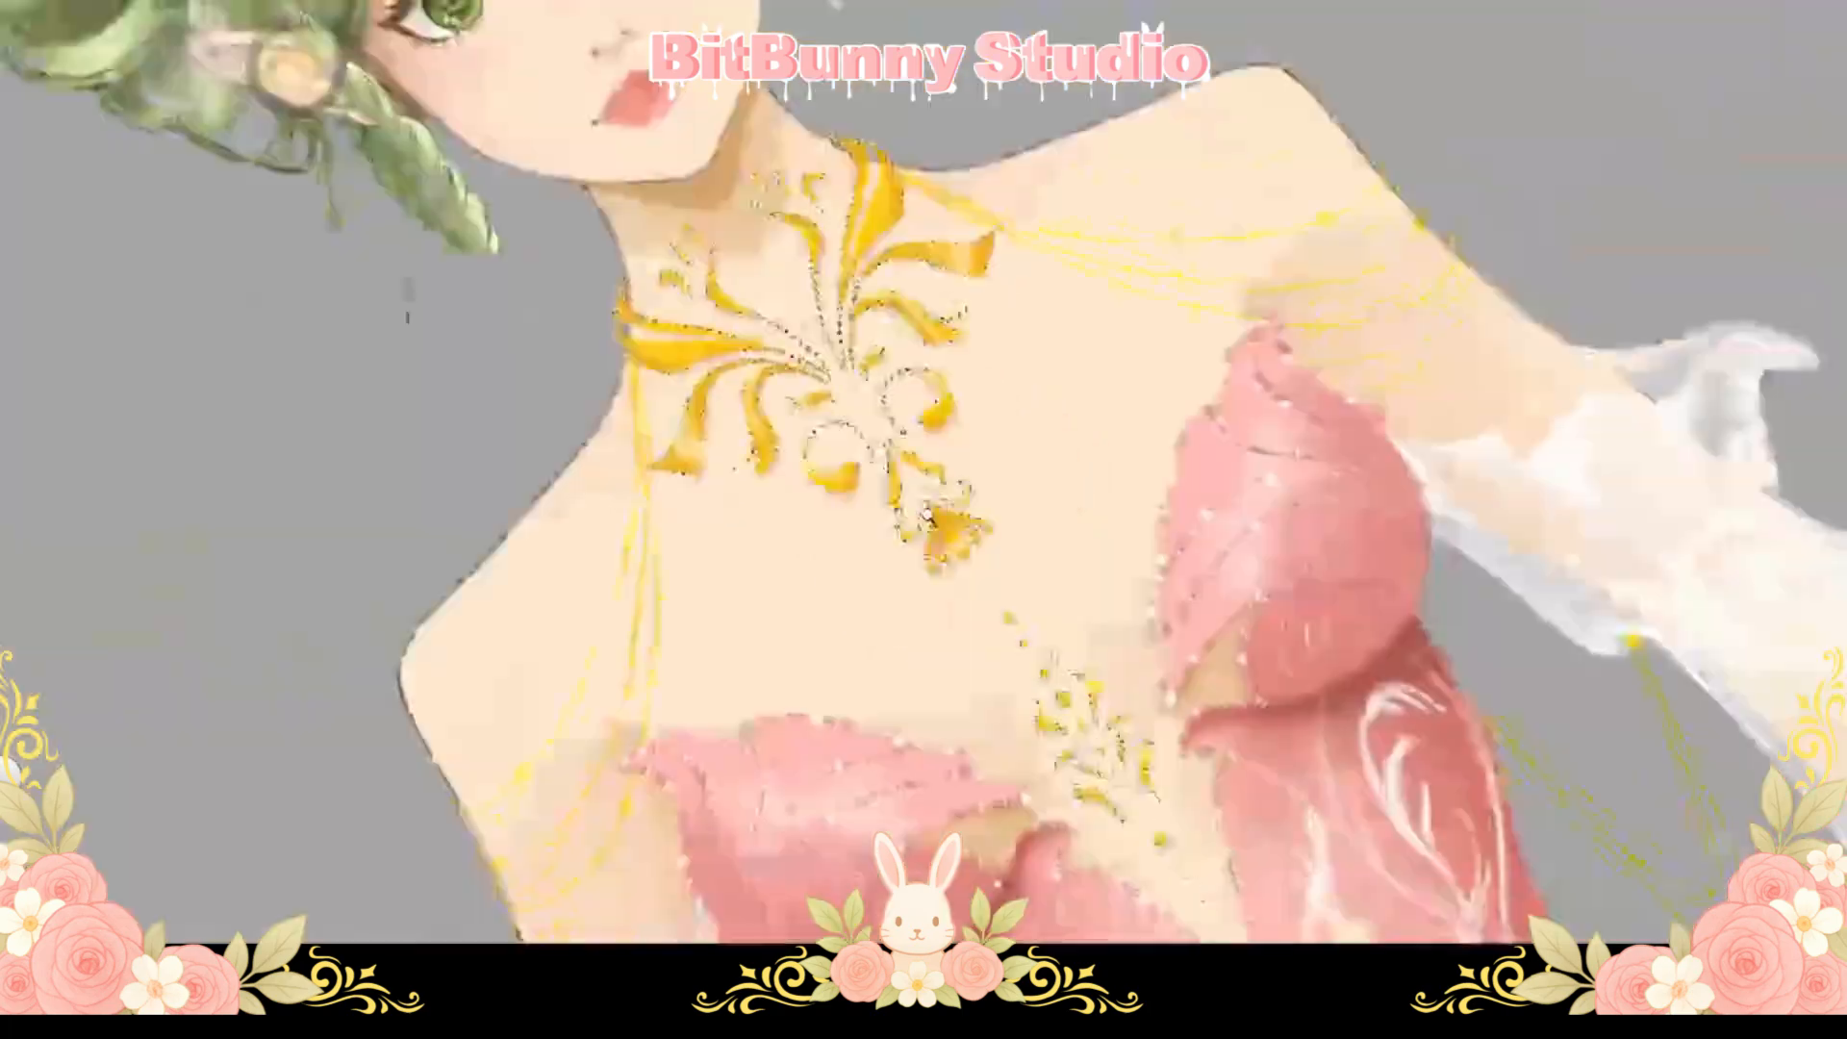
pyautogui.scroll(5, 726, 413)
pyautogui.moveTo(731, 472); pyautogui.dragTo(833, 482)
pyautogui.moveTo(778, 409); pyautogui.dragTo(918, 424)
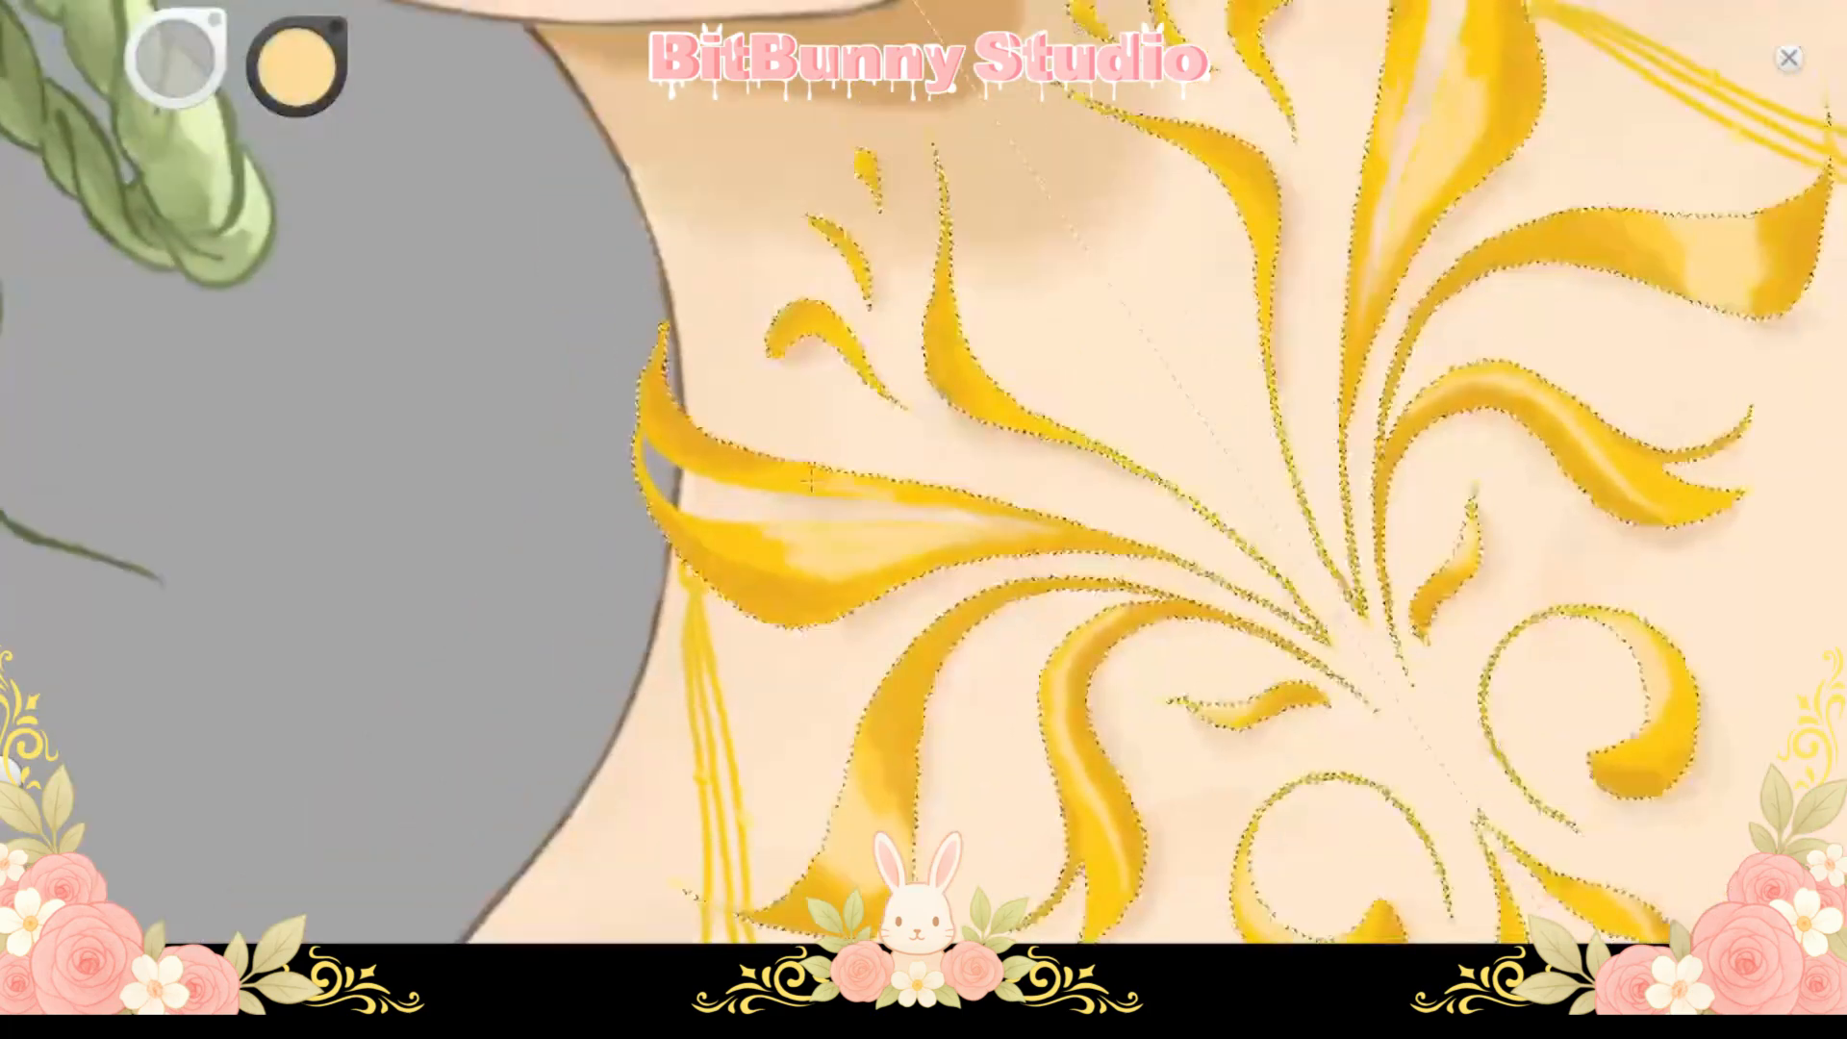
pyautogui.moveTo(1272, 193); pyautogui.dragTo(1270, 265)
pyautogui.moveTo(1042, 337); pyautogui.dragTo(749, 416)
pyautogui.moveTo(890, 495); pyautogui.dragTo(750, 416)
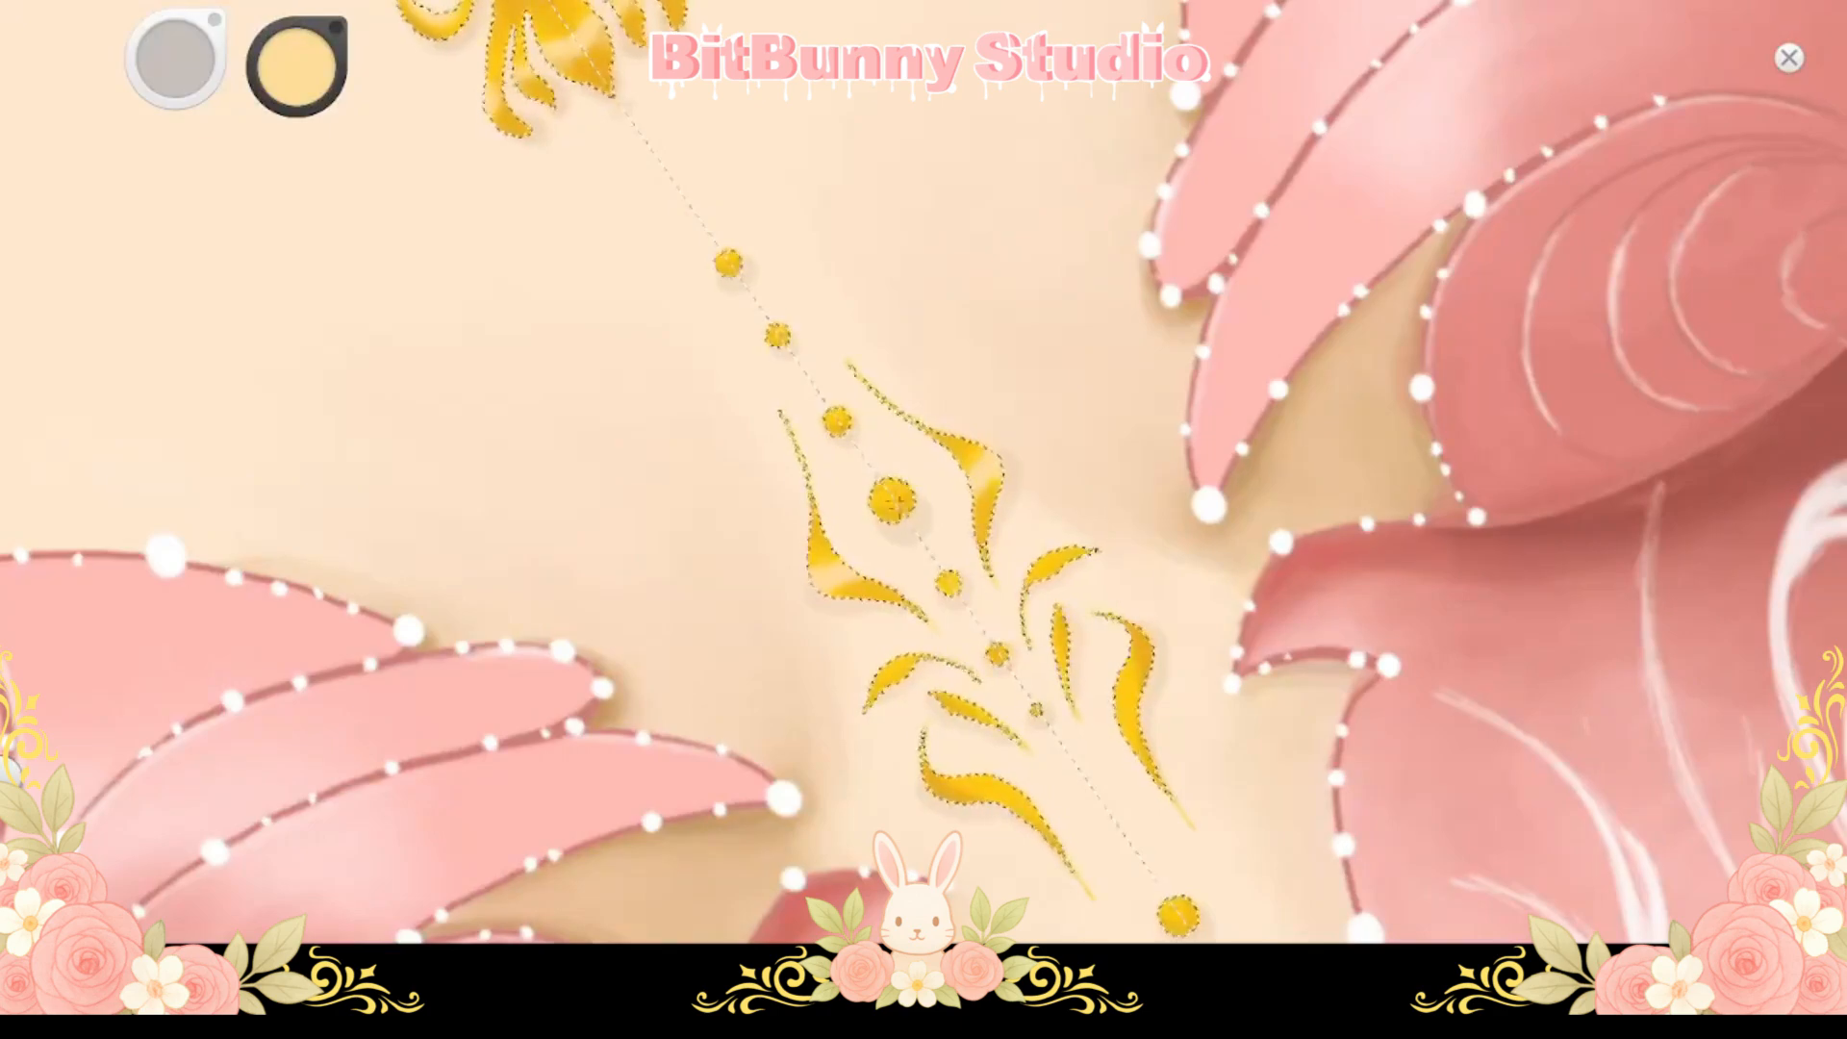
# Add pale-gold highlights to the beads and curled leaves of the ornament between the bodice cups
pyautogui.moveTo(894, 500); pyautogui.dragTo(772, 323)
pyautogui.click(1176, 895)
pyautogui.moveTo(1139, 688); pyautogui.dragTo(995, 798)
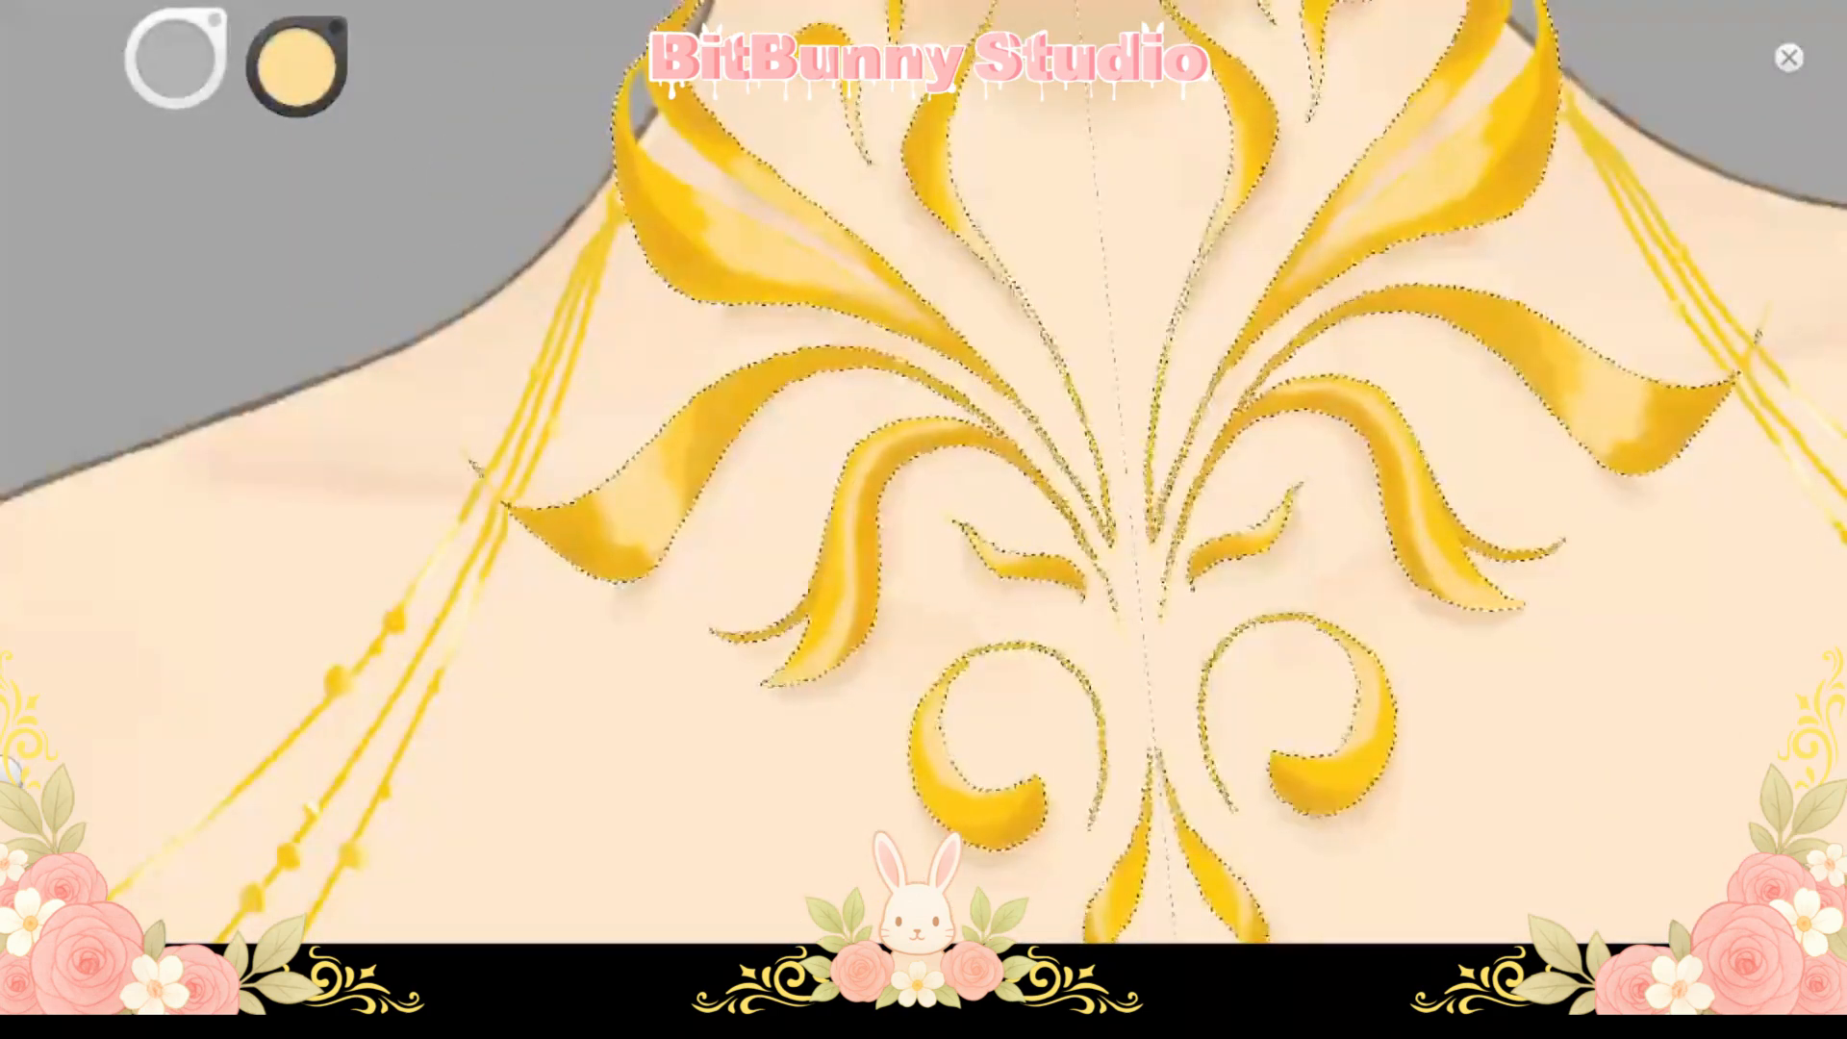
# Pick a lighter cream and brighten the highlight centres on the neck ornament's scrolls and broad leaves
pyautogui.keyDown('alt'); pyautogui.click(836, 636); pyautogui.keyUp('alt')
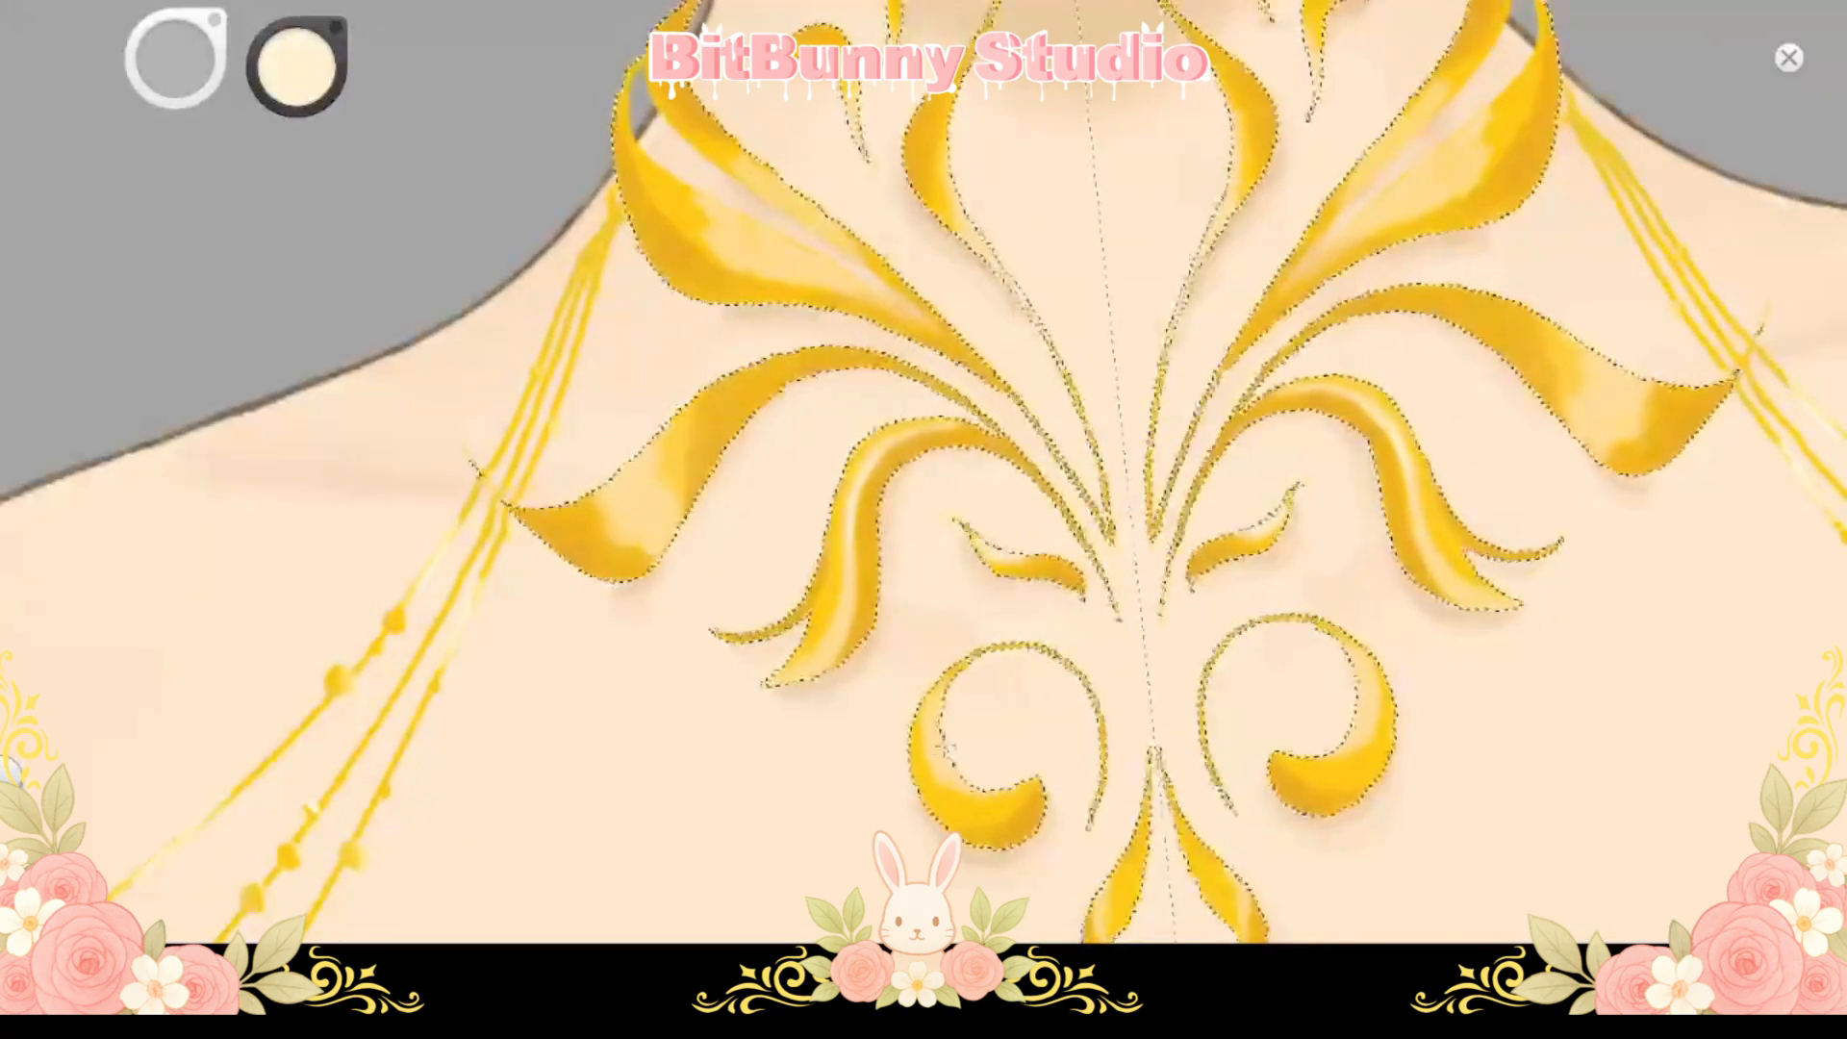
pyautogui.moveTo(945, 746); pyautogui.dragTo(1008, 772)
pyautogui.moveTo(668, 539)
pyautogui.mouseDown()
pyautogui.moveTo(708, 587)
pyautogui.moveTo(698, 681)
pyautogui.mouseUp()
pyautogui.moveTo(775, 370)
pyautogui.mouseDown()
pyautogui.moveTo(816, 395)
pyautogui.moveTo(731, 520)
pyautogui.mouseUp()
pyautogui.moveTo(560, 322)
pyautogui.mouseDown()
pyautogui.moveTo(650, 527)
pyautogui.moveTo(611, 424)
pyautogui.mouseUp()
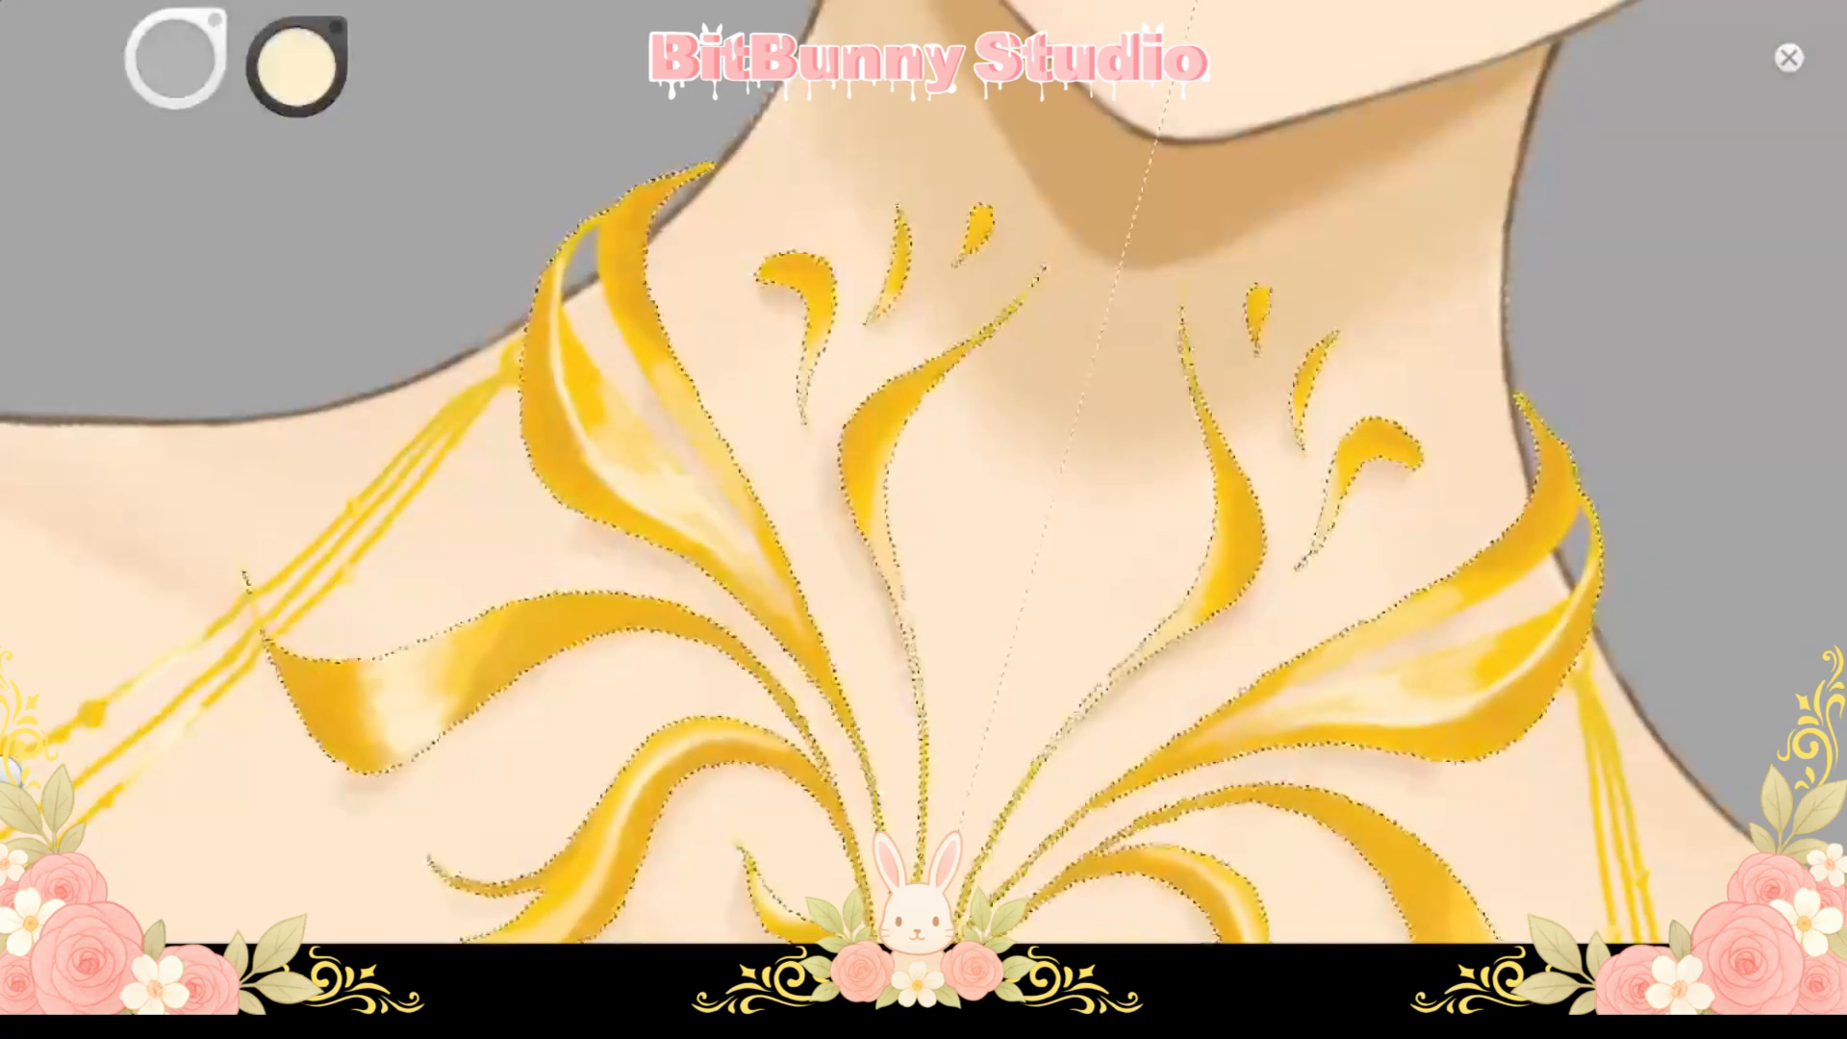
pyautogui.moveTo(689, 491)
pyautogui.mouseDown()
pyautogui.moveTo(795, 590)
pyautogui.moveTo(760, 517)
pyautogui.moveTo(674, 501)
pyautogui.moveTo(637, 404)
pyautogui.mouseUp()
# Add bright cream highlights to the fan-shaped pendant and to the beads and curls between the bodice cups
pyautogui.scroll(-3, 857, 606)
pyautogui.scroll(2, 857, 606)
pyautogui.moveTo(1106, 866); pyautogui.dragTo(919, 202)
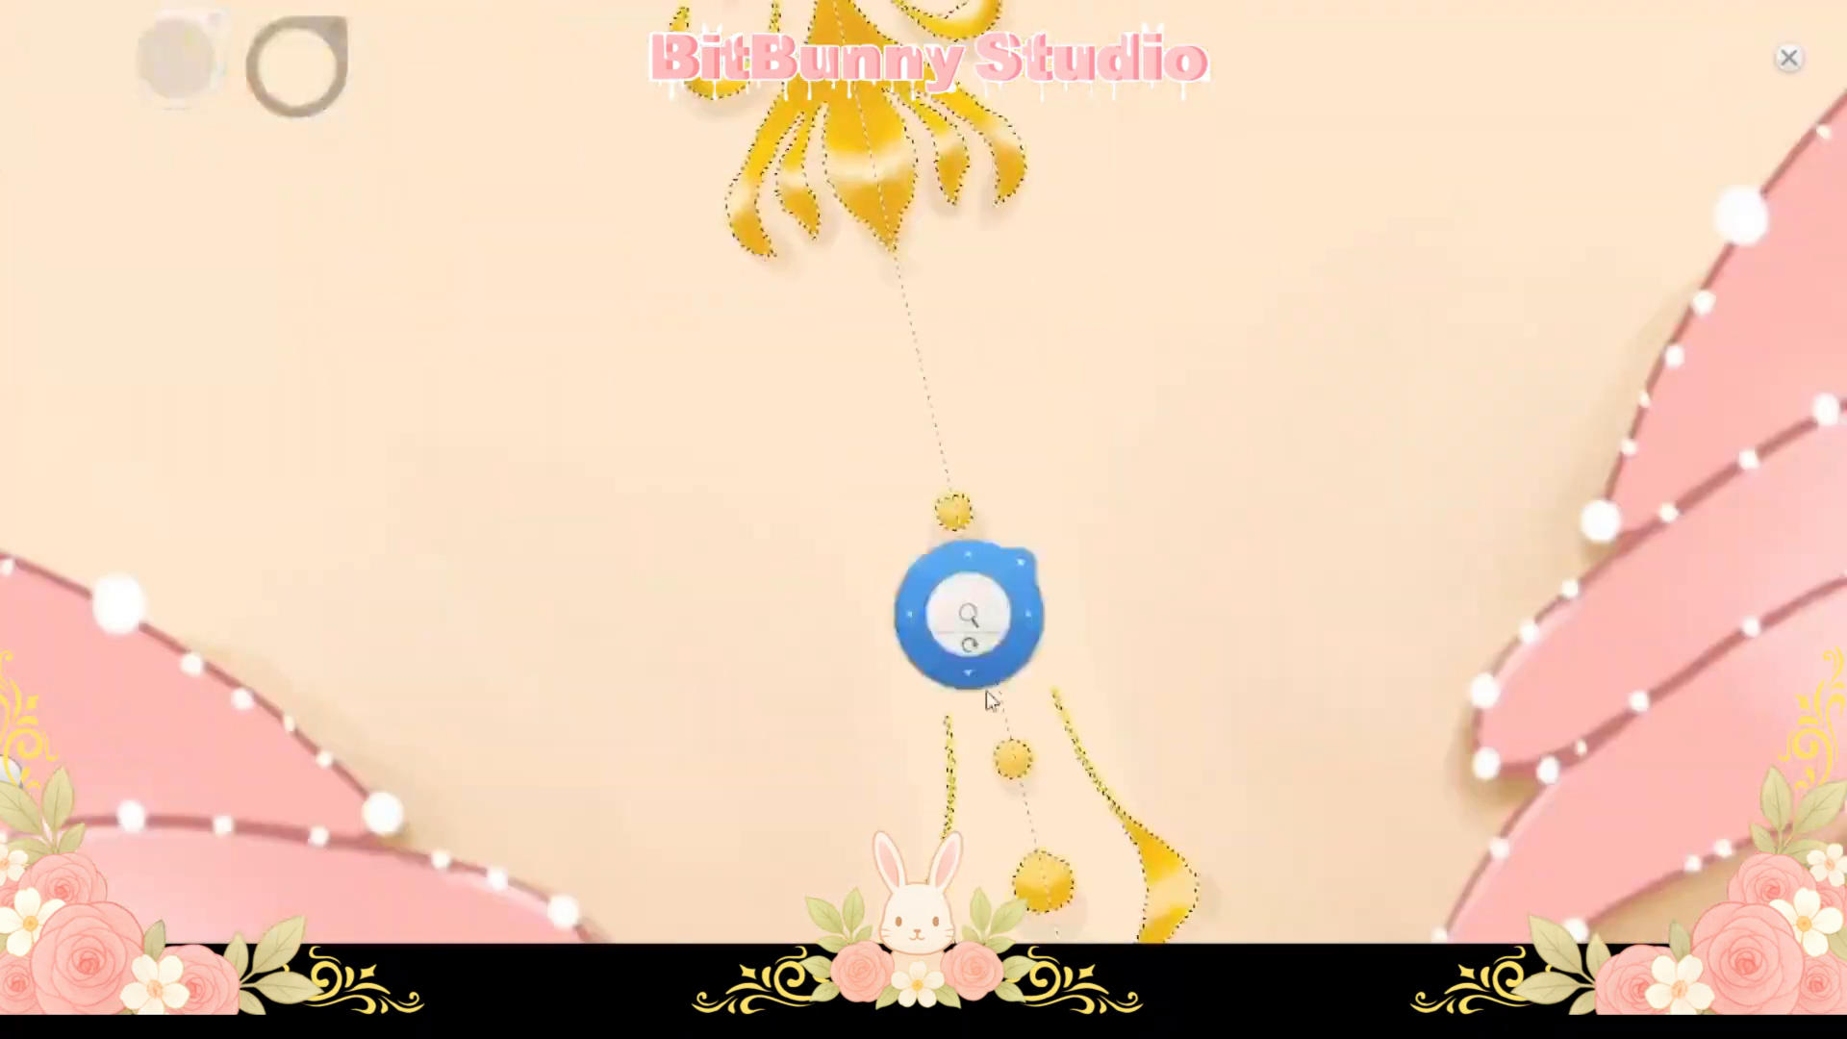
pyautogui.moveTo(990, 701); pyautogui.dragTo(1003, 577)
pyautogui.moveTo(1002, 938); pyautogui.dragTo(946, 796)
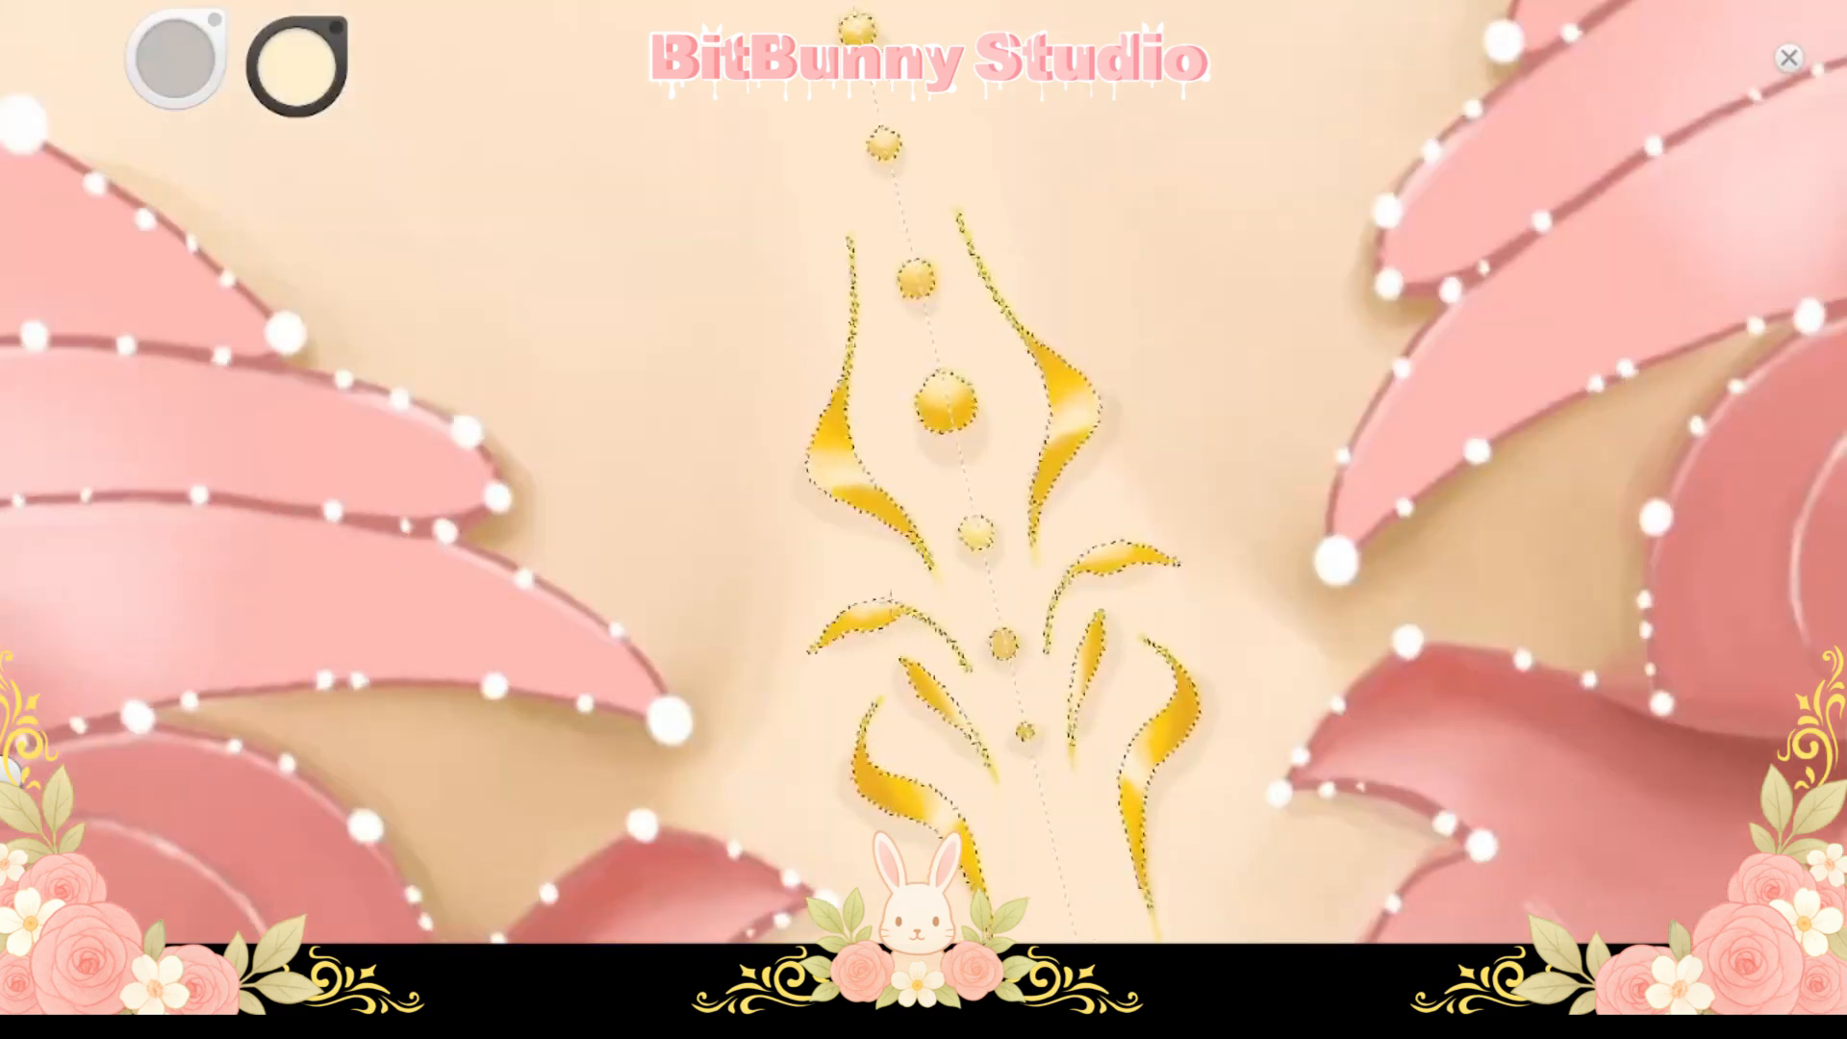
pyautogui.scroll(-3, 891, 596)
pyautogui.moveTo(891, 597); pyautogui.dragTo(1155, 927)
# Pick a dark ochre-gold and deepen the shading on the scroll undersides, lower leaves and fan-shaped pendant
pyautogui.click(303, 72)
pyautogui.scroll(3, 924, 519)
pyautogui.click(291, 75)
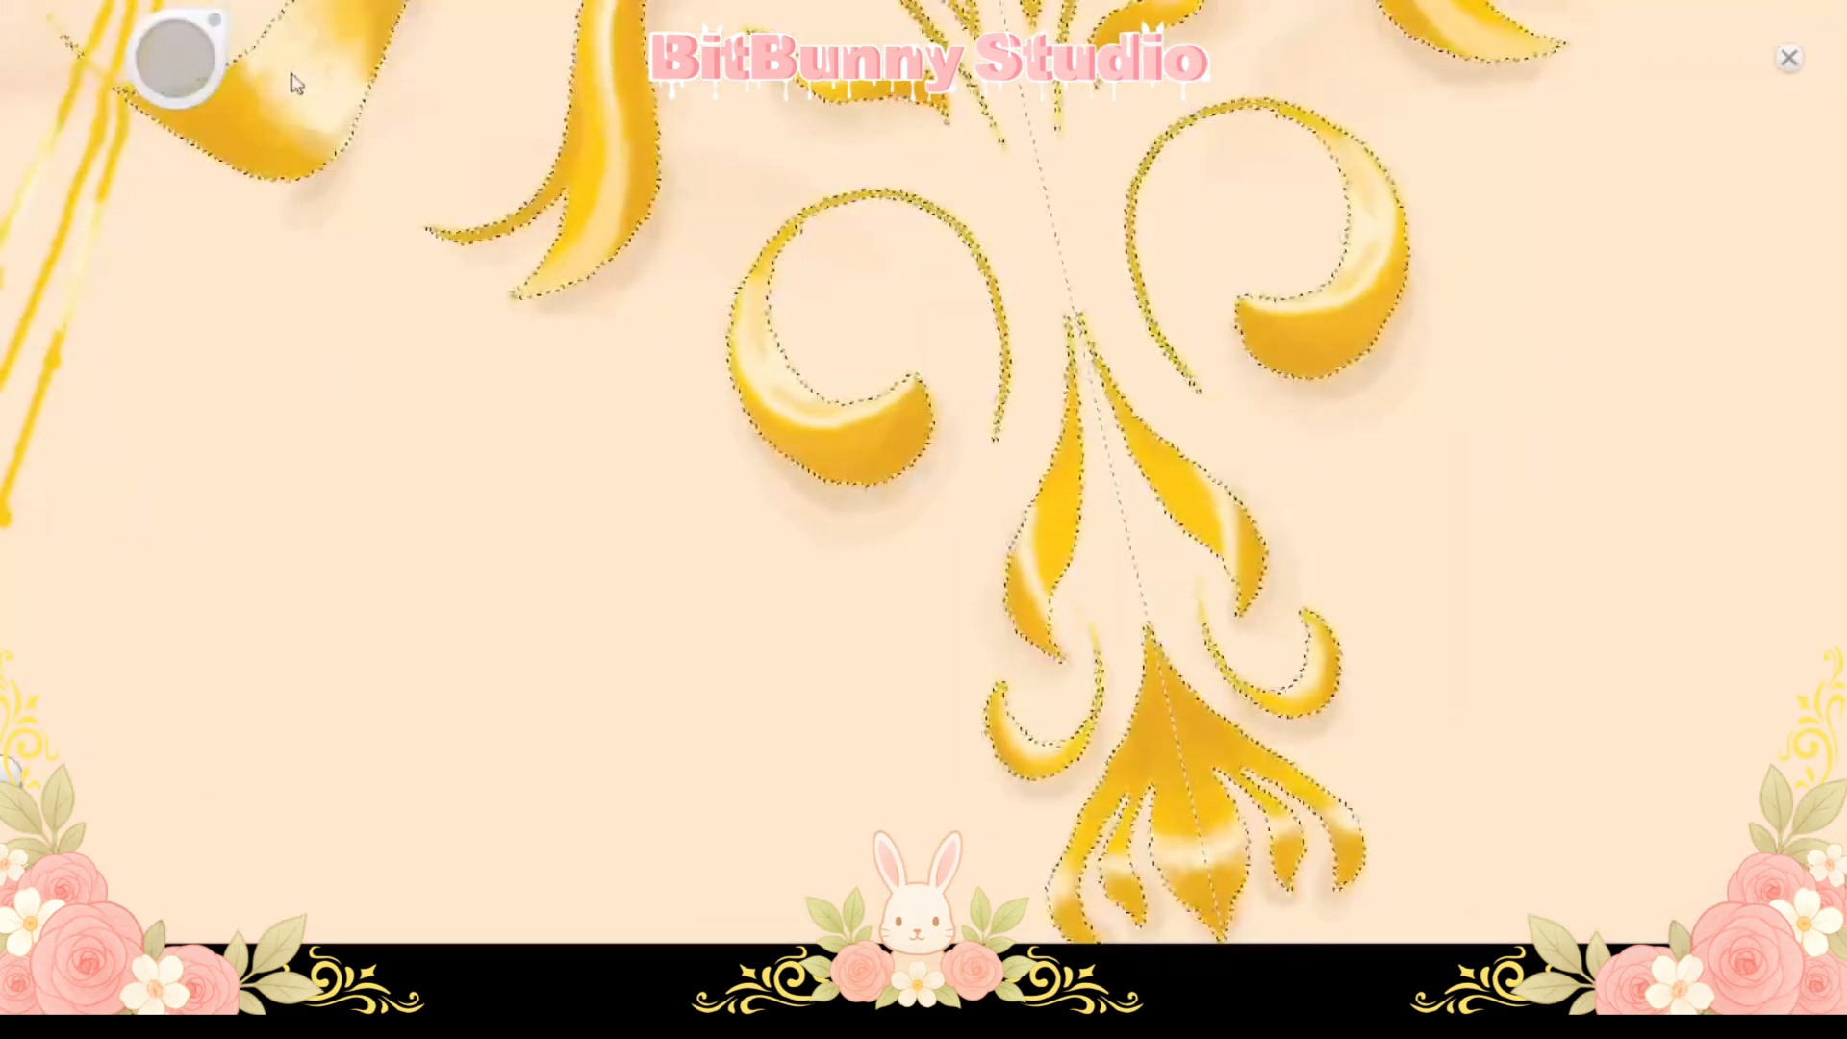
pyautogui.moveTo(1107, 625); pyautogui.dragTo(1070, 507)
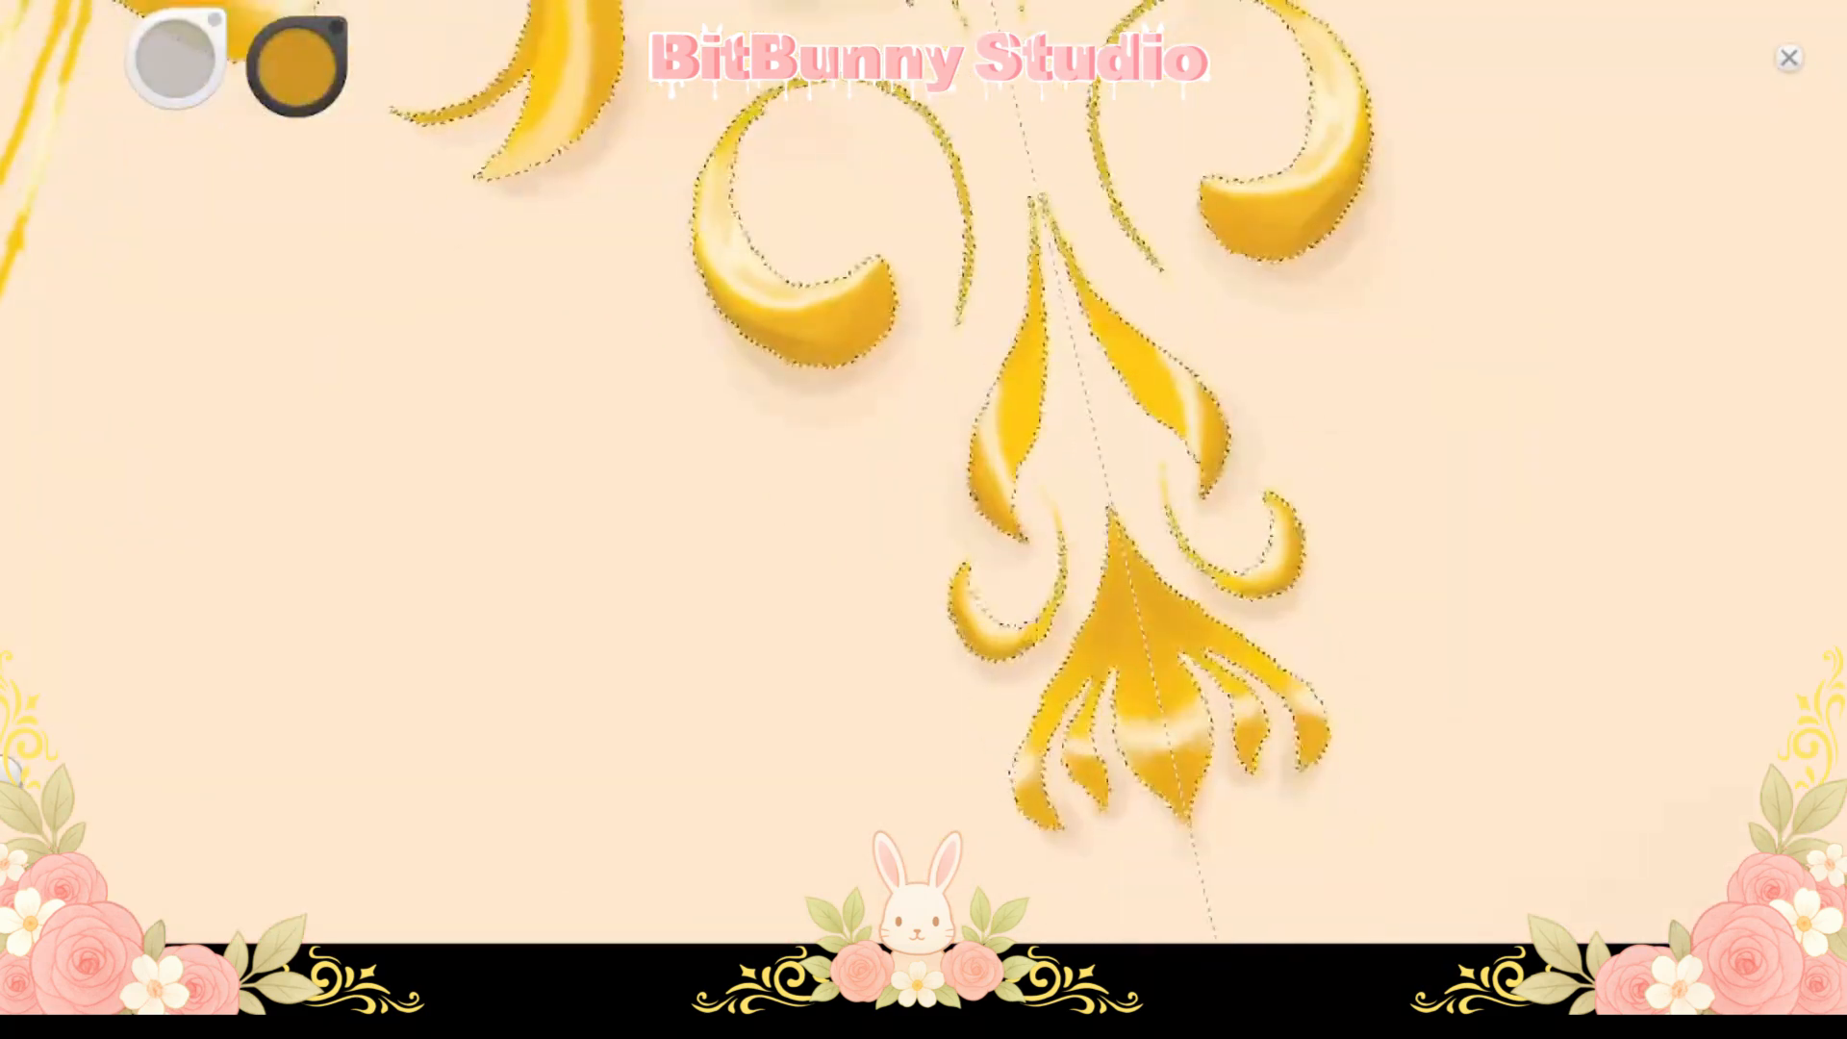
pyautogui.moveTo(1034, 656); pyautogui.dragTo(1015, 577)
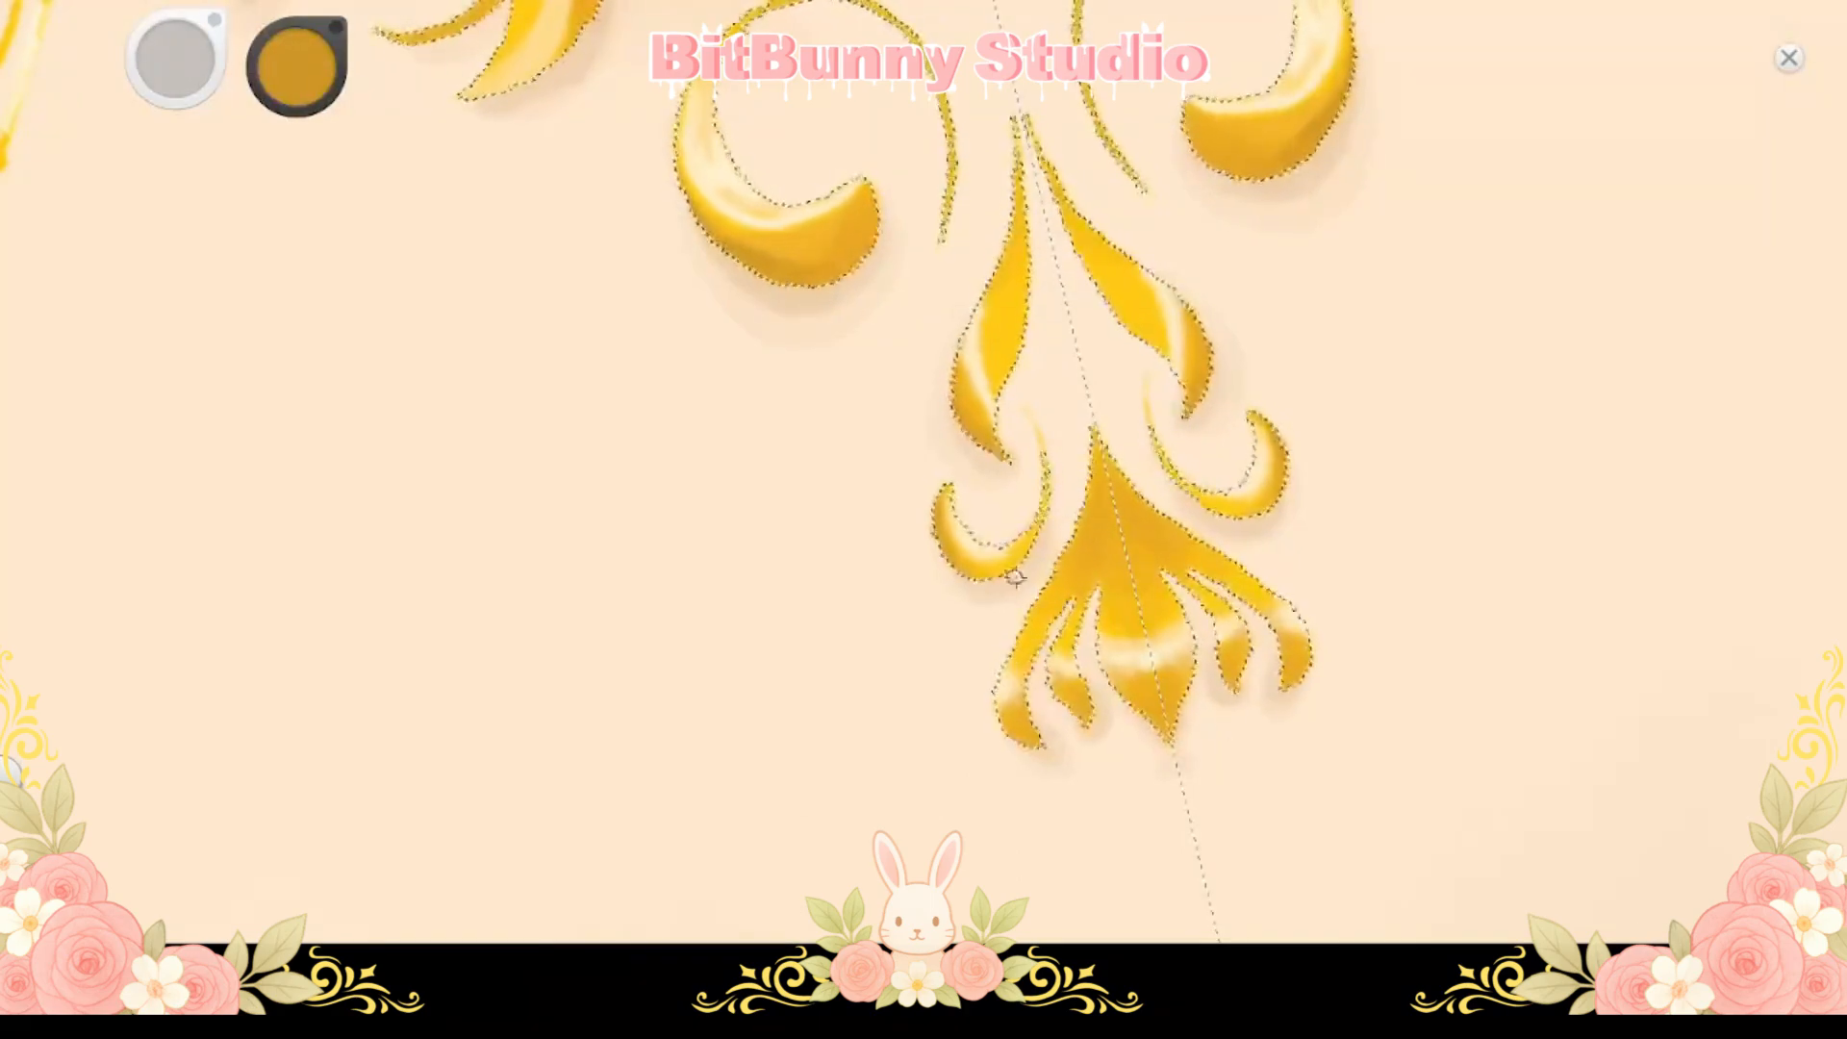
pyautogui.scroll(-4, 1016, 577)
pyautogui.scroll(3, 846, 414)
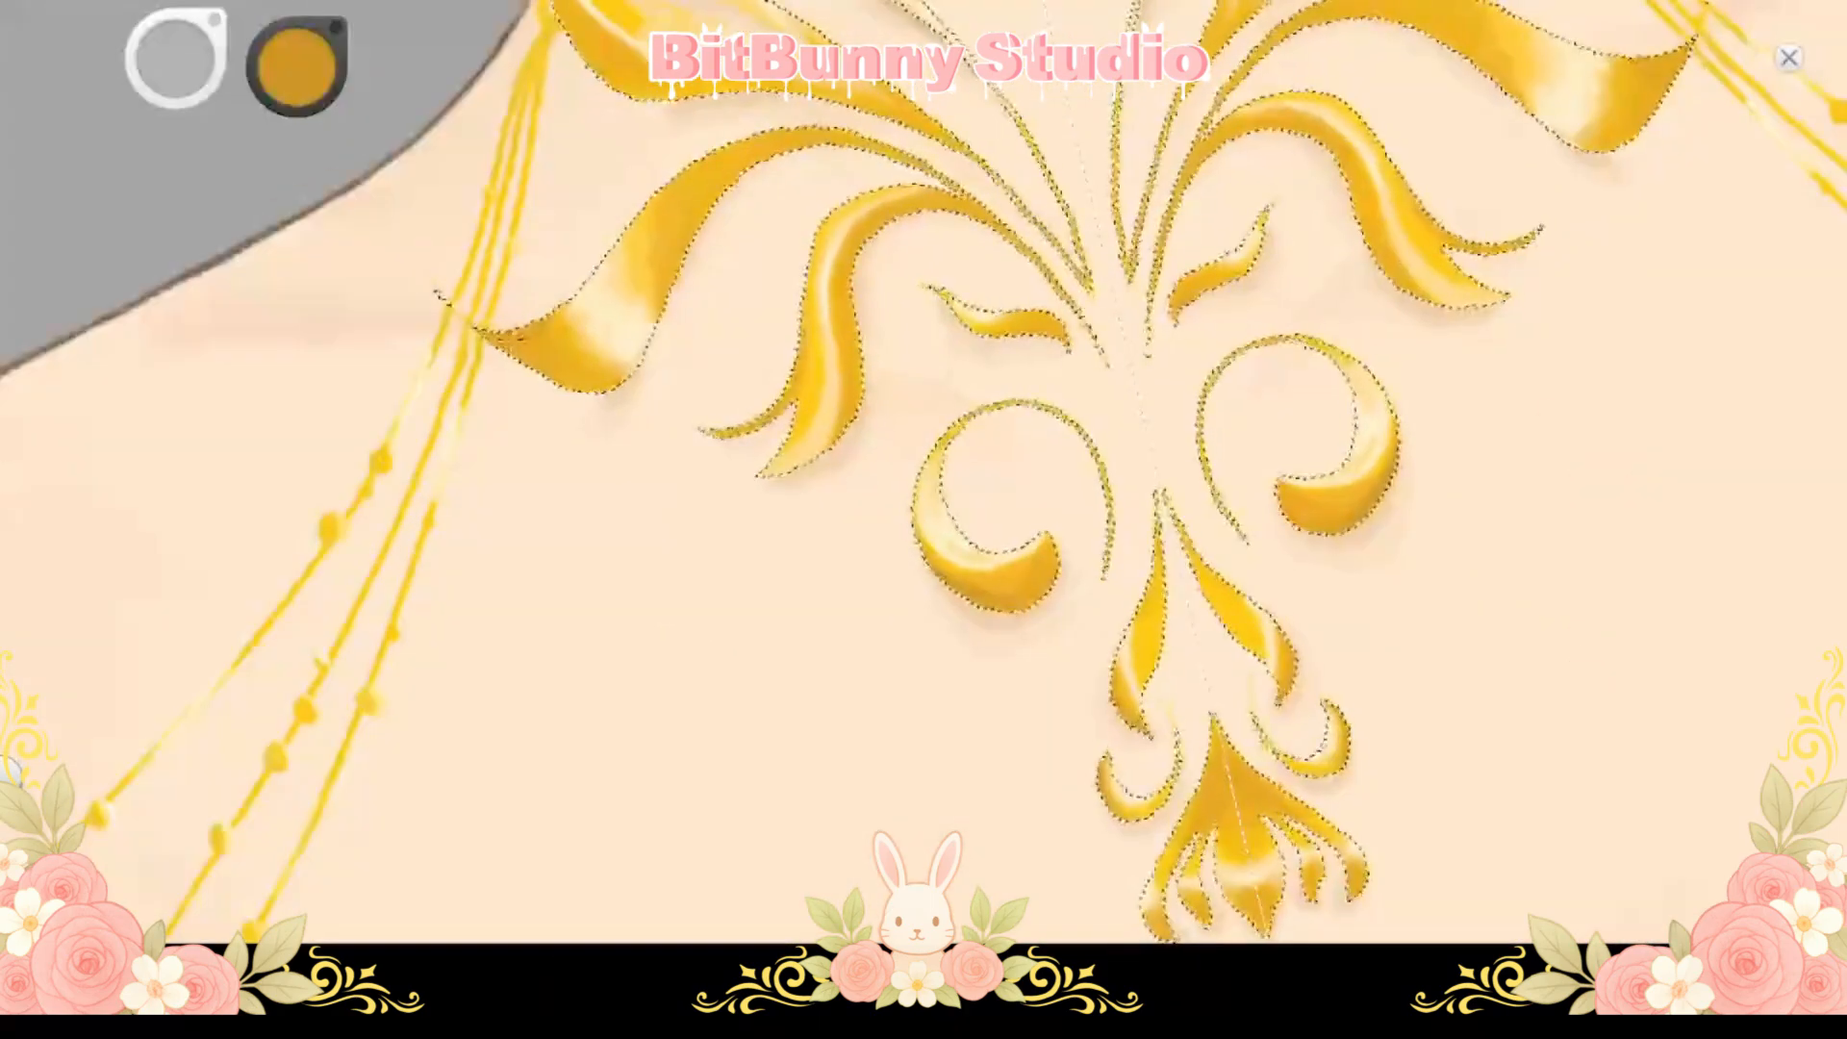
pyautogui.moveTo(963, 433); pyautogui.dragTo(980, 621)
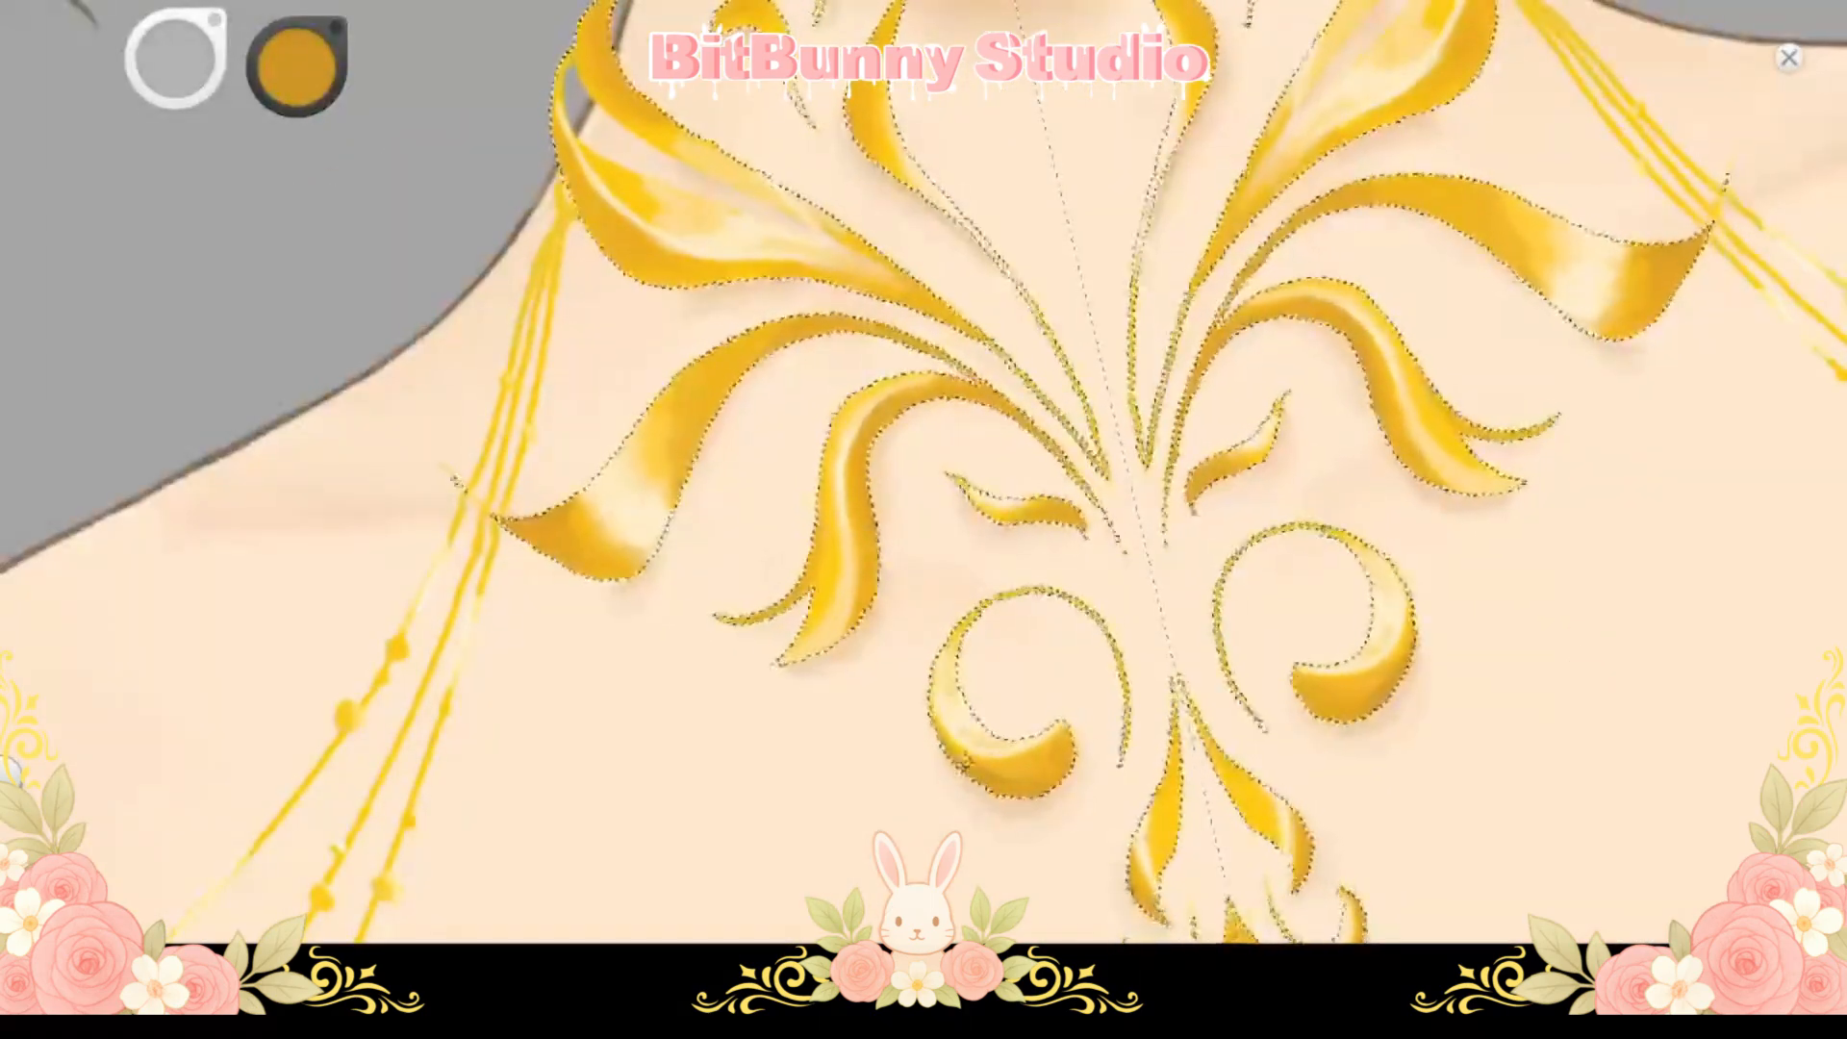
pyautogui.moveTo(965, 481); pyautogui.dragTo(958, 754)
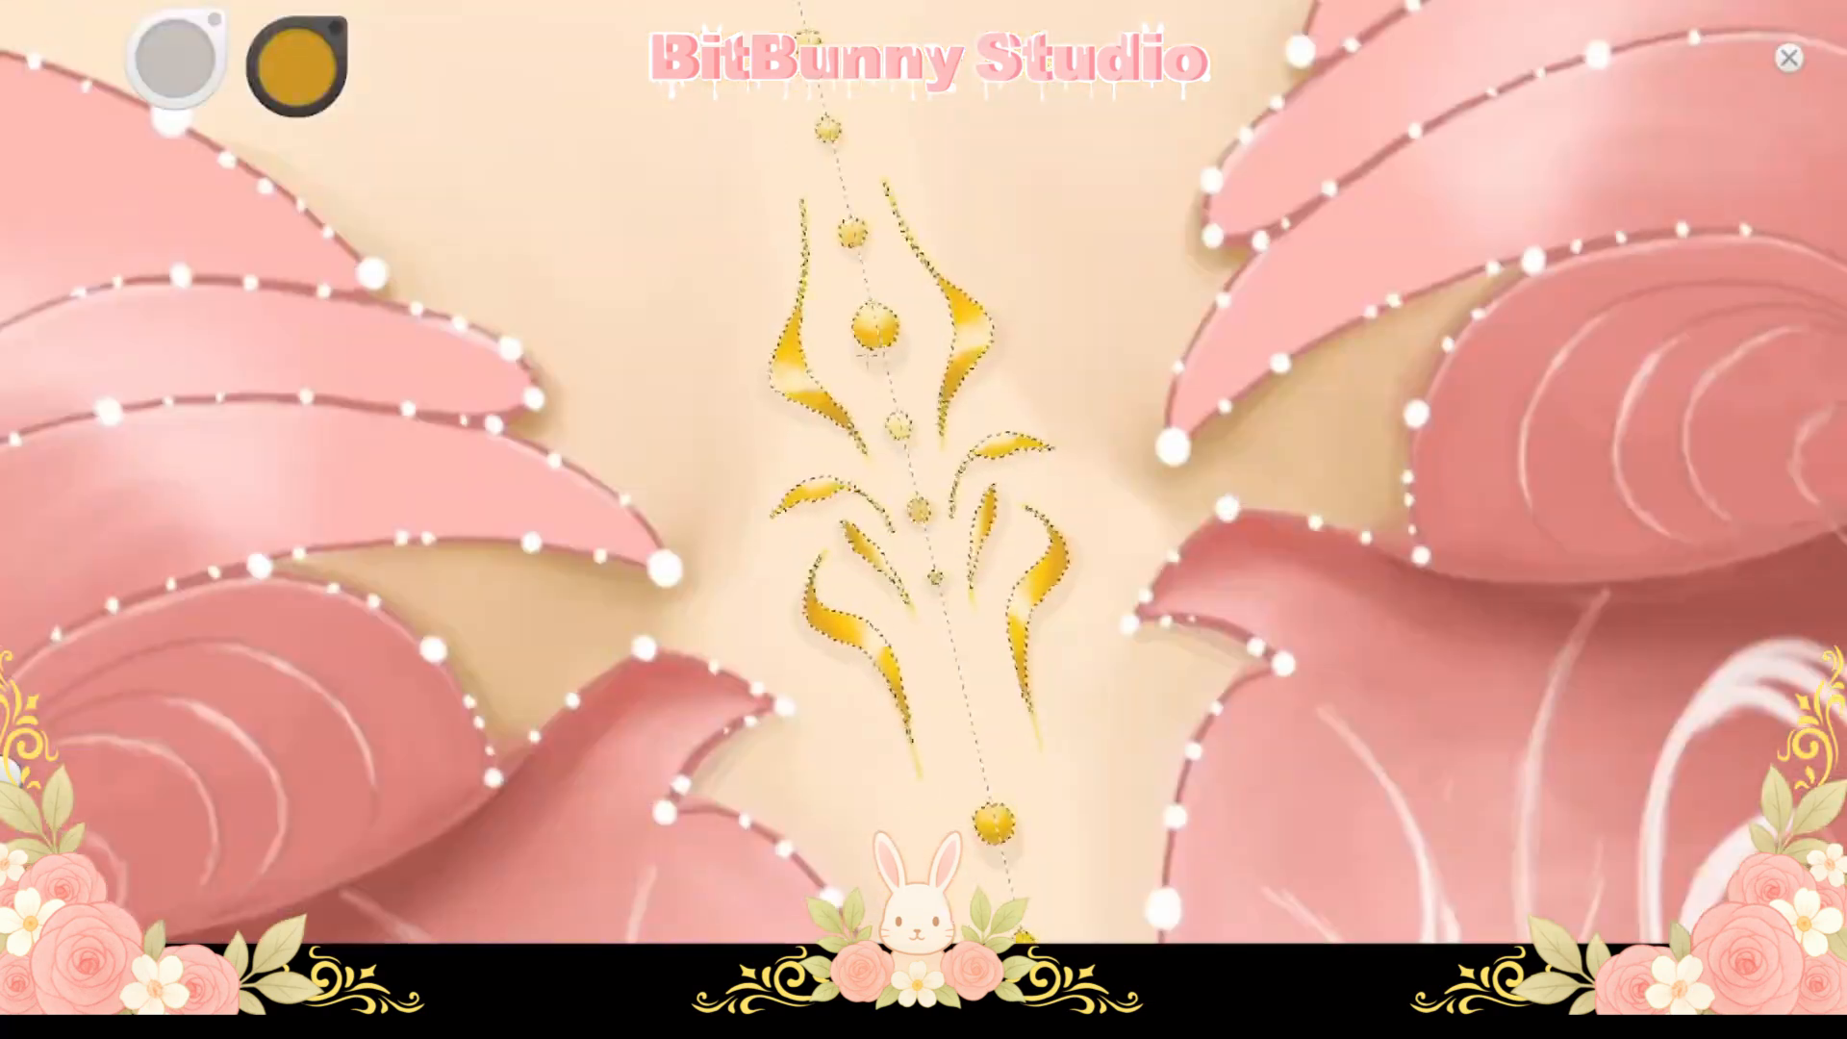
# Switch back to pale cream, refine the highlights on the neck leaves and clear the ornament selection
pyautogui.click(763, 494)
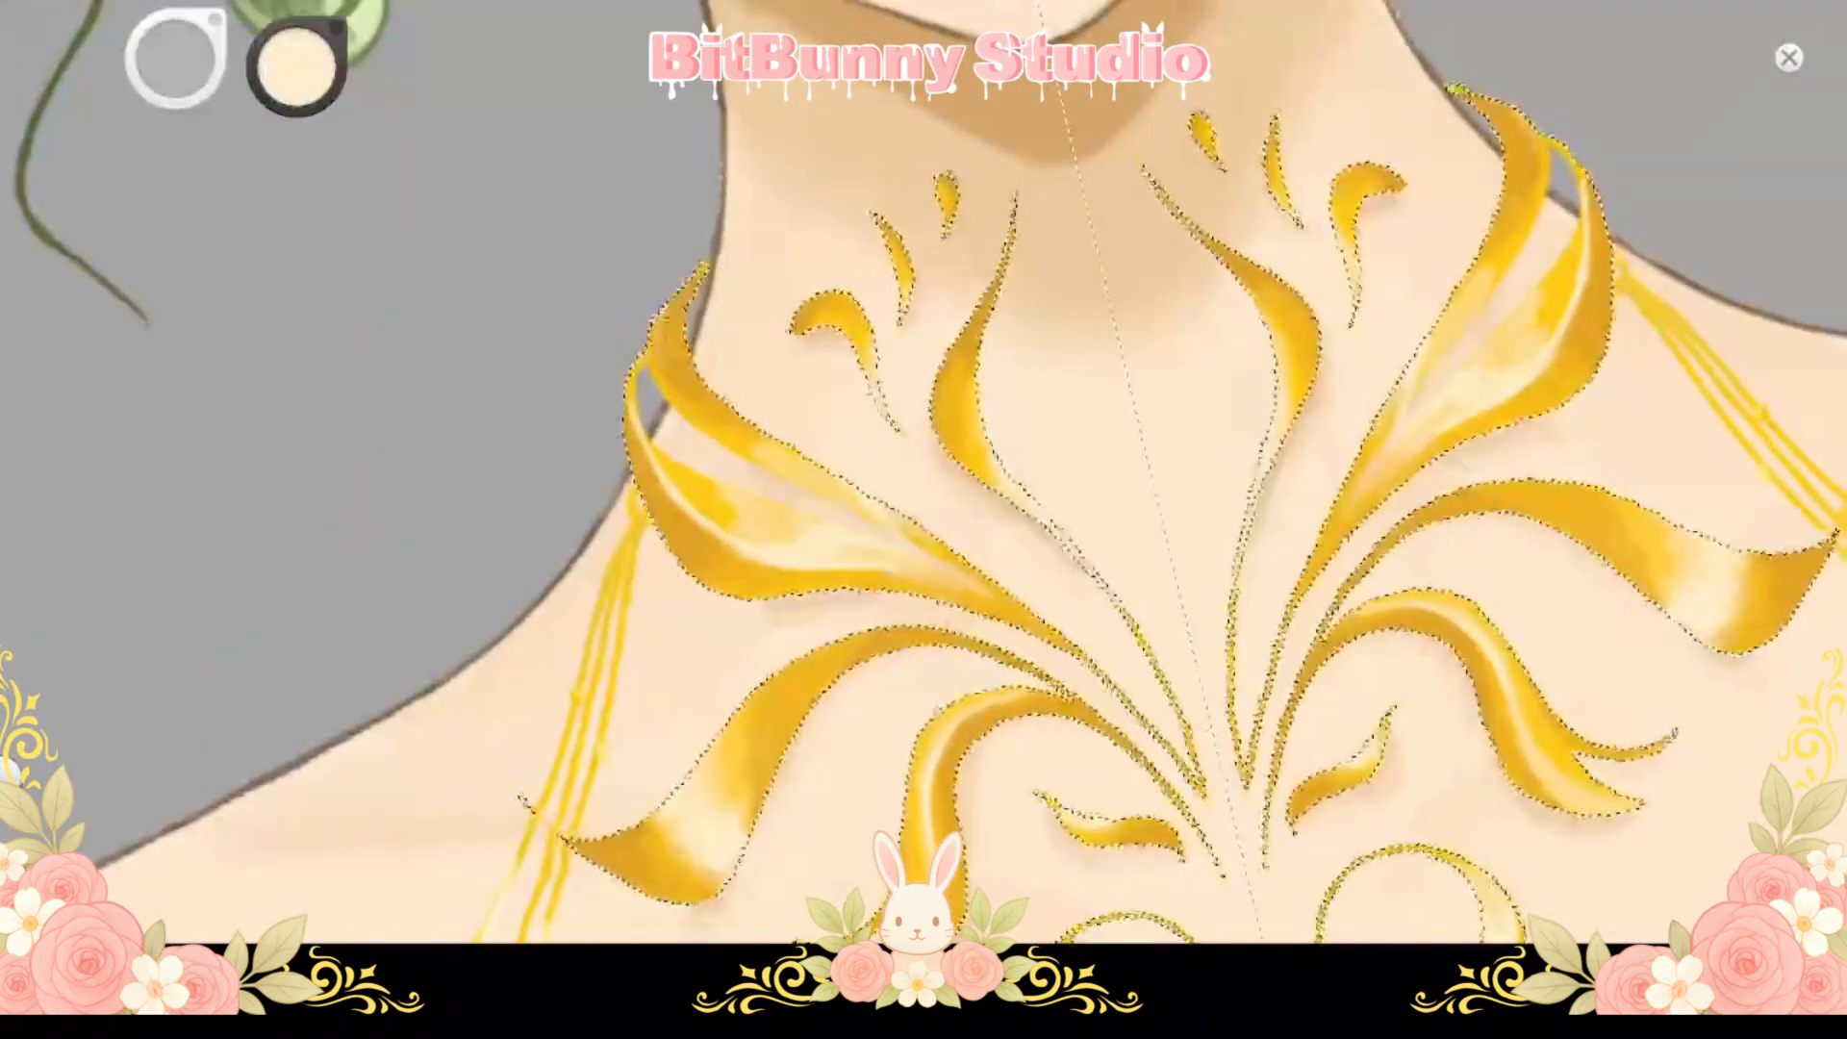
pyautogui.moveTo(921, 471); pyautogui.dragTo(1031, 721)
pyautogui.hotkey('ctrl', 'd')
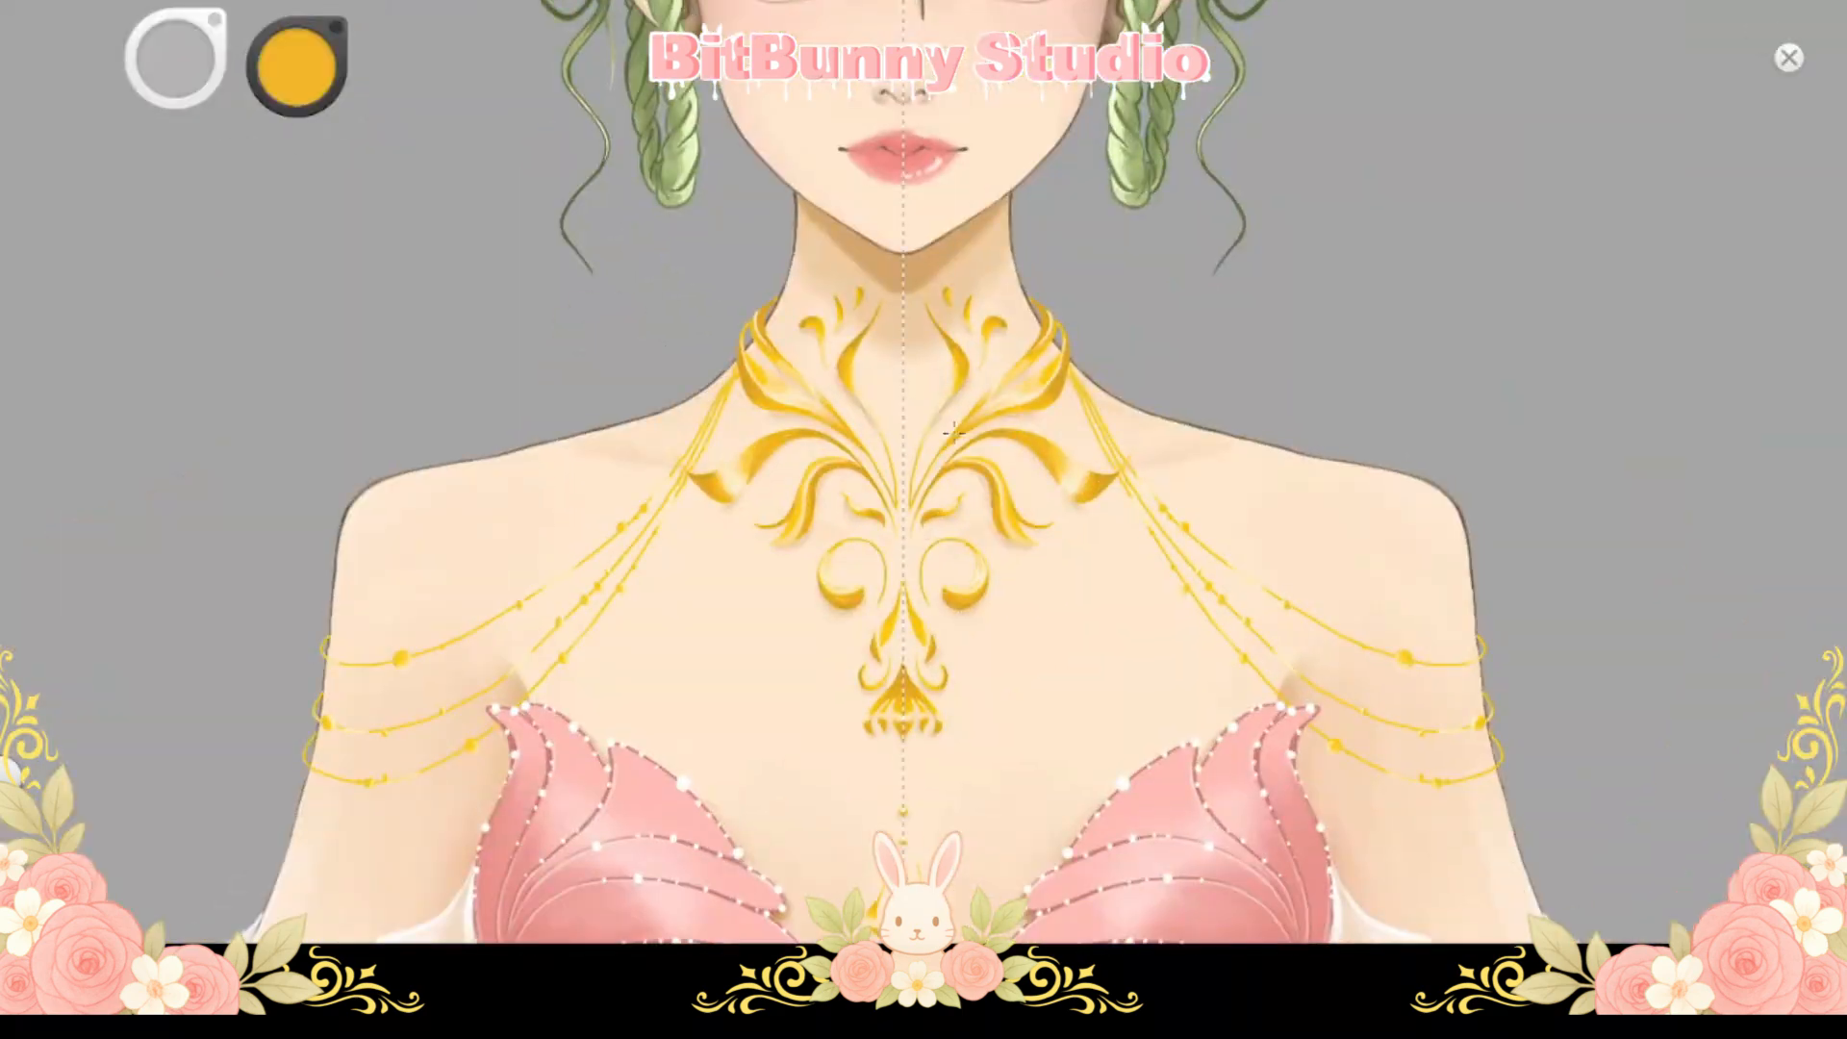
# Paint soft skin-toned cast shadows beneath the collar leaves, scrolls, pendant and the small beads and curls between the cups
pyautogui.moveTo(819, 354); pyautogui.dragTo(337, 419)
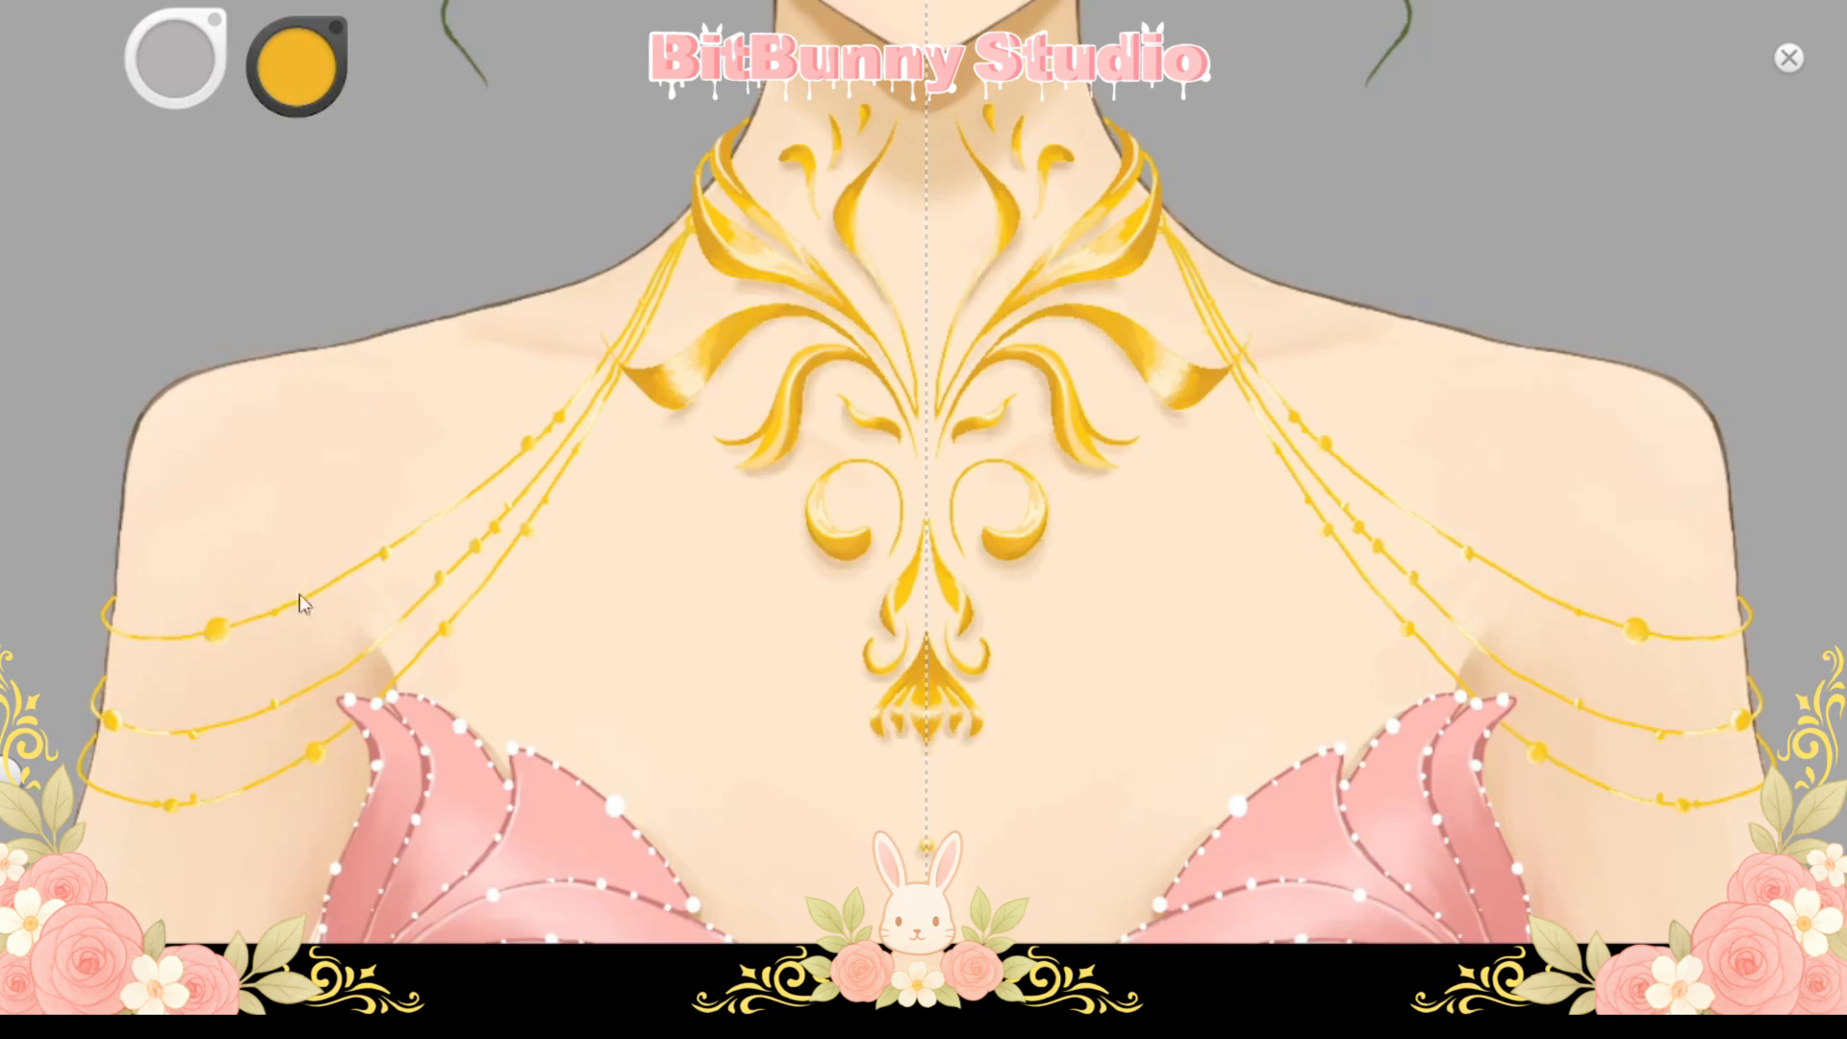
pyautogui.moveTo(895, 500); pyautogui.dragTo(812, 639)
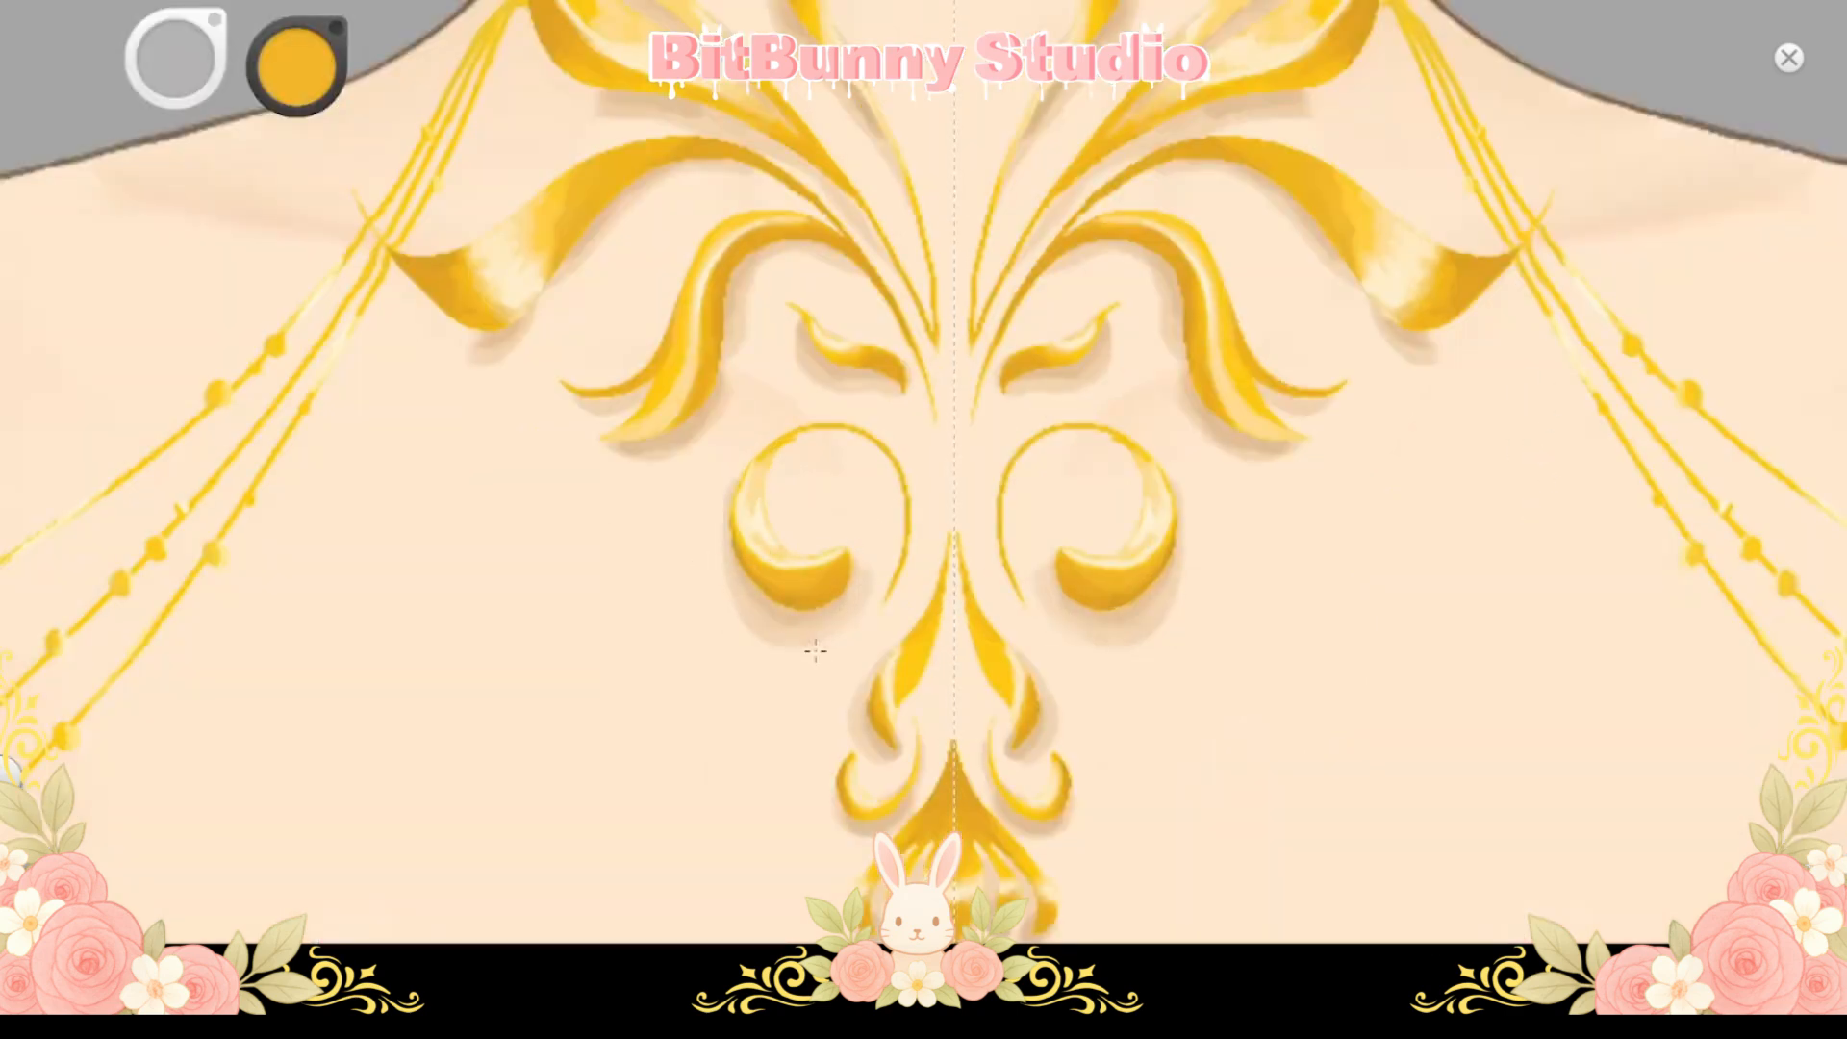
pyautogui.scroll(-3, 809, 606)
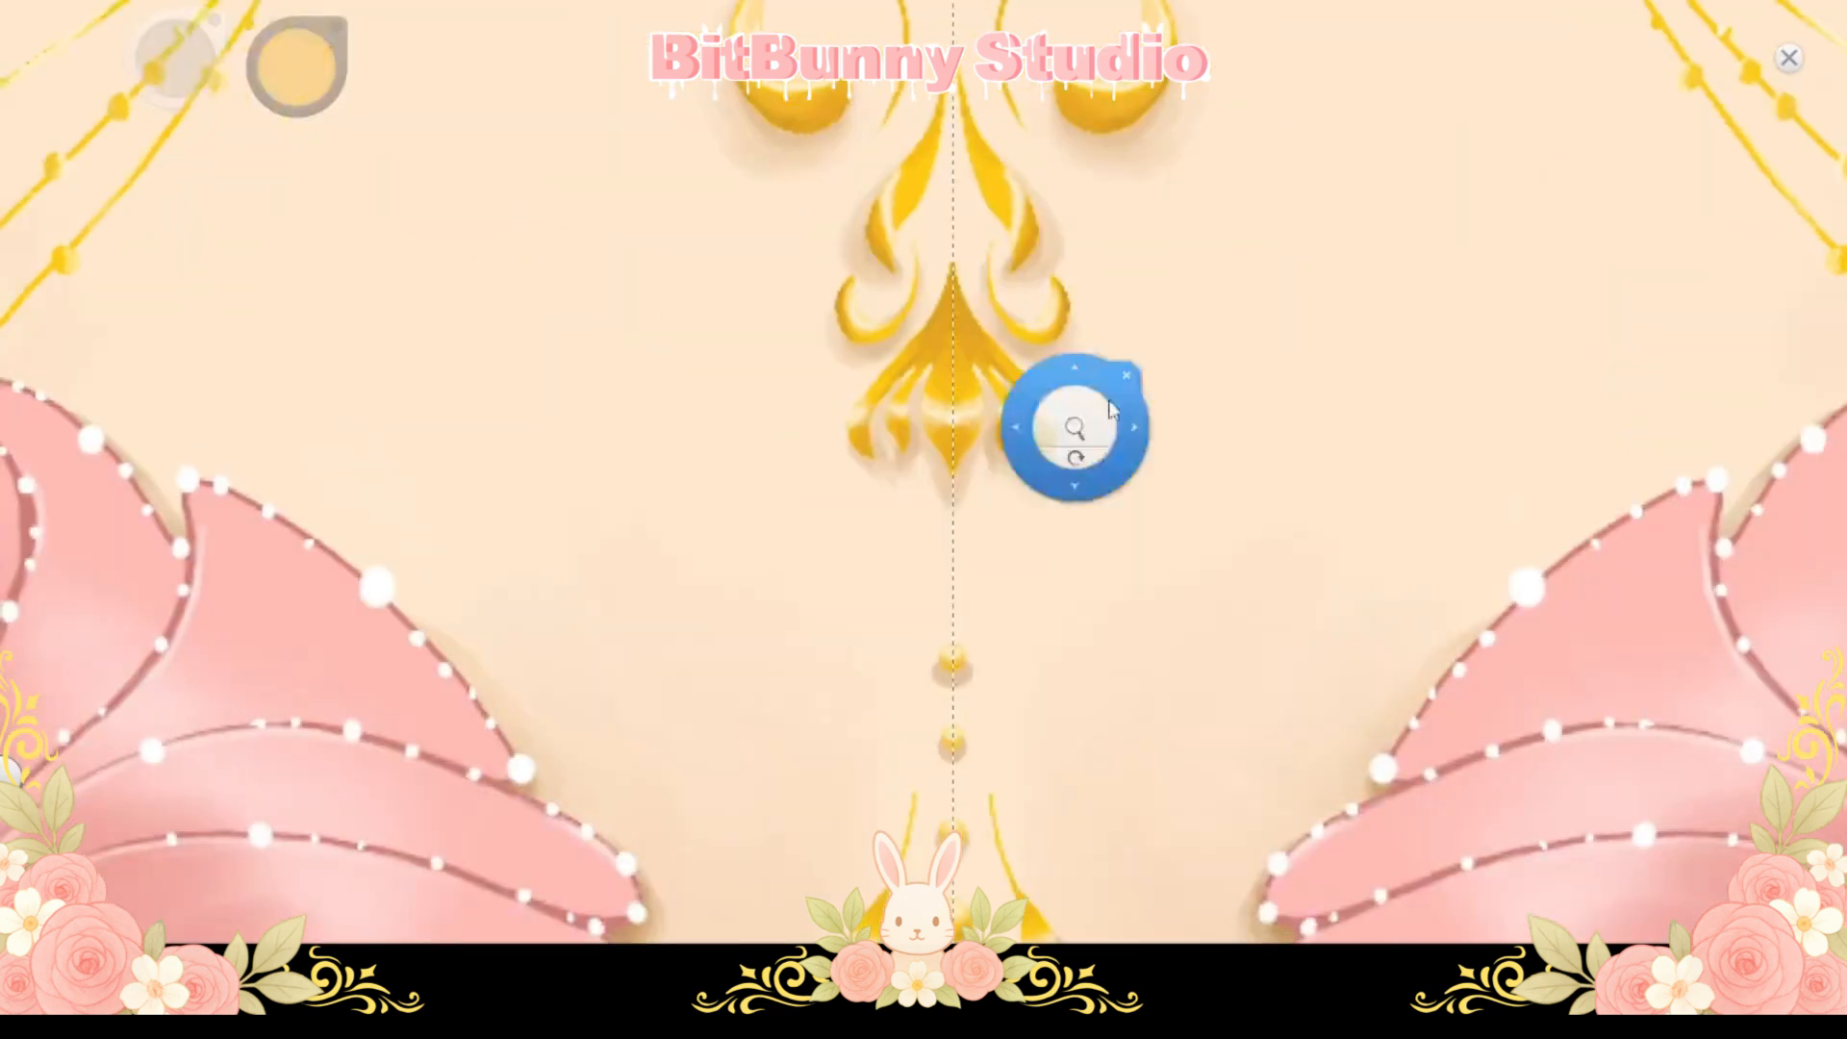
pyautogui.moveTo(1110, 410); pyautogui.dragTo(1109, 268)
pyautogui.moveTo(1016, 820); pyautogui.dragTo(1002, 625)
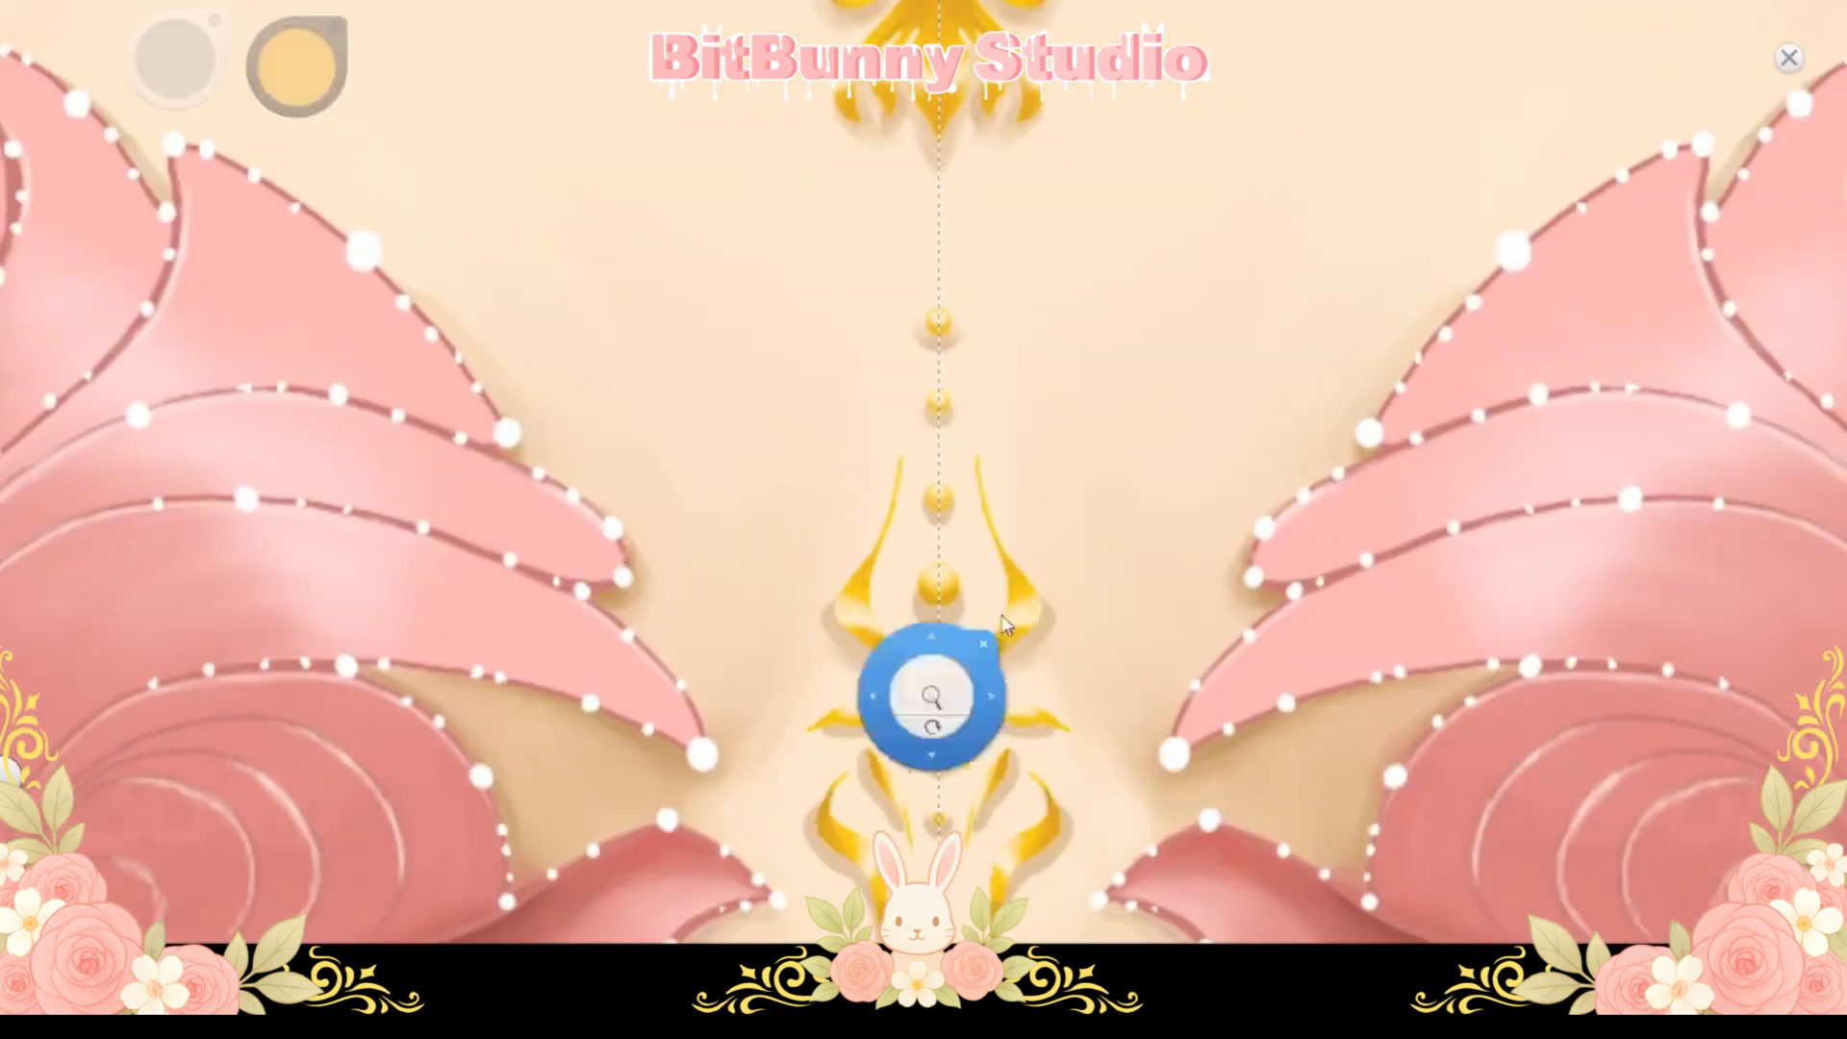
pyautogui.moveTo(931, 696); pyautogui.dragTo(964, 421)
pyautogui.moveTo(755, 416); pyautogui.dragTo(778, 430)
pyautogui.moveTo(959, 459)
pyautogui.mouseDown()
pyautogui.moveTo(927, 500)
pyautogui.moveTo(991, 442)
pyautogui.mouseUp()
pyautogui.moveTo(714, 585); pyautogui.dragTo(693, 567)
pyautogui.moveTo(897, 417); pyautogui.dragTo(767, 403)
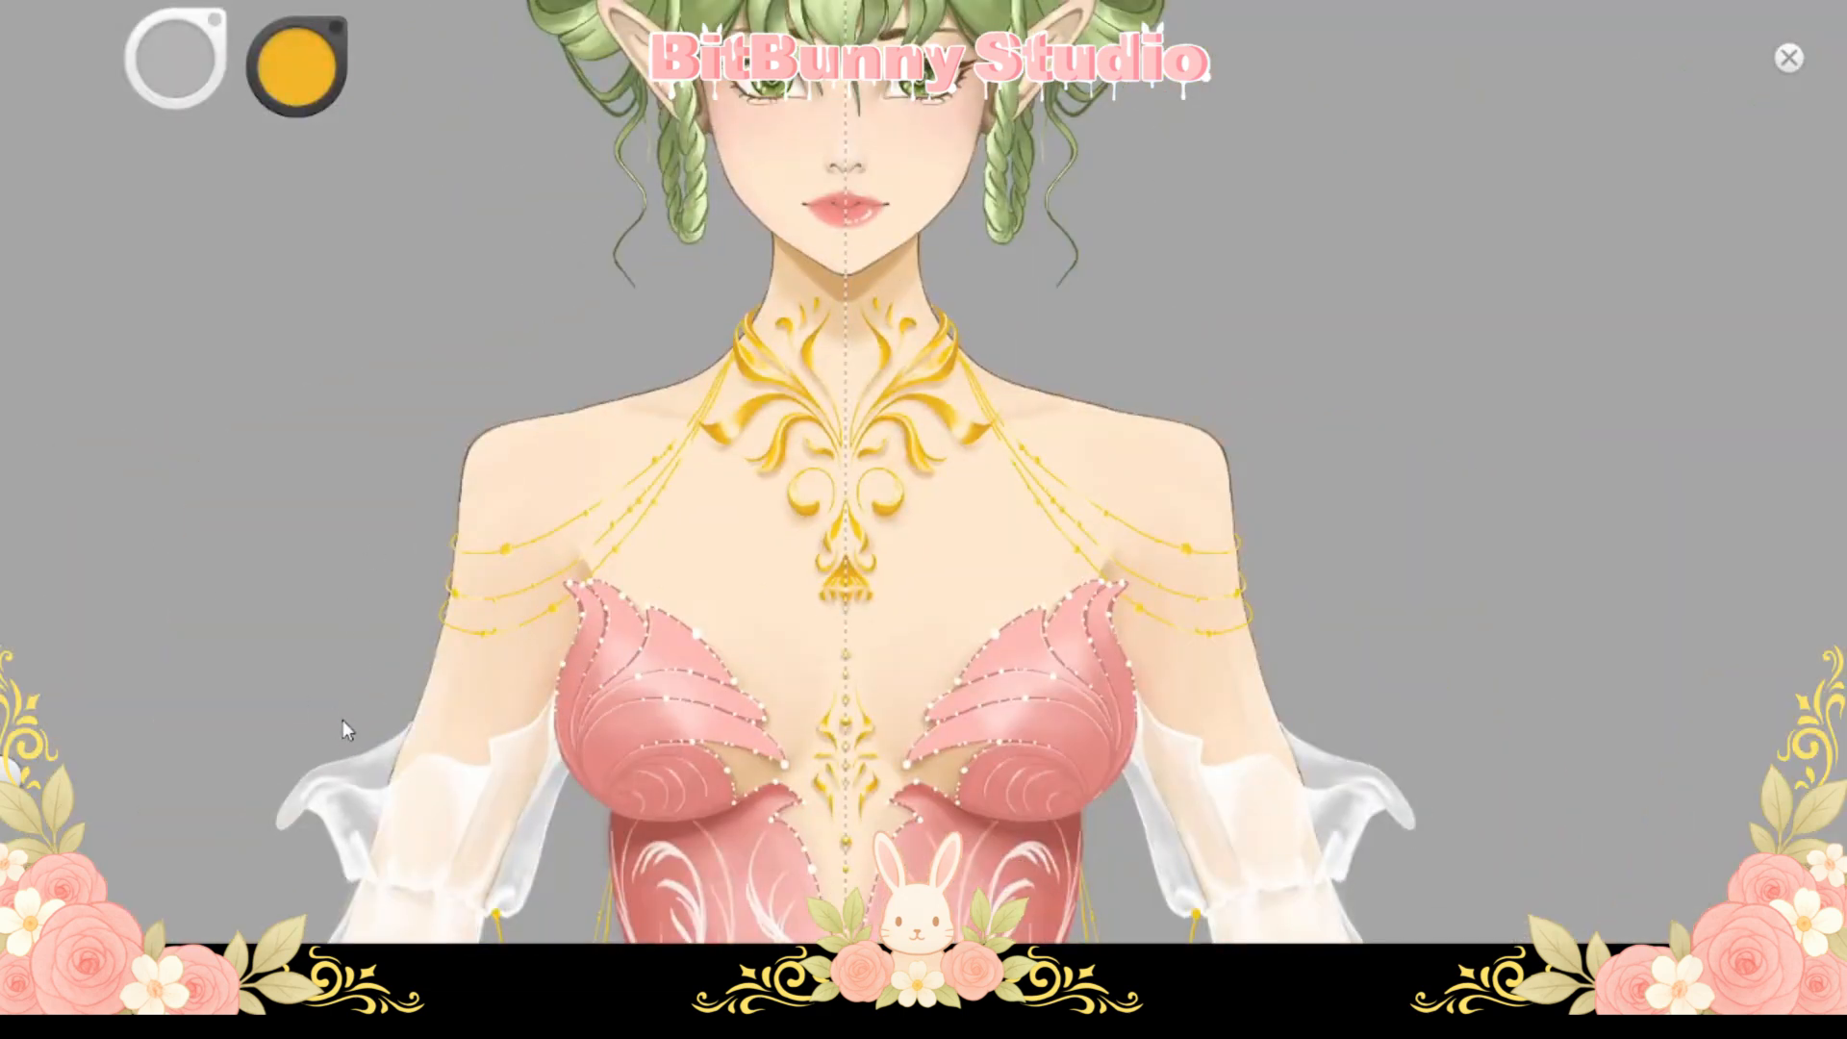
pyautogui.scroll(5, 529, 581)
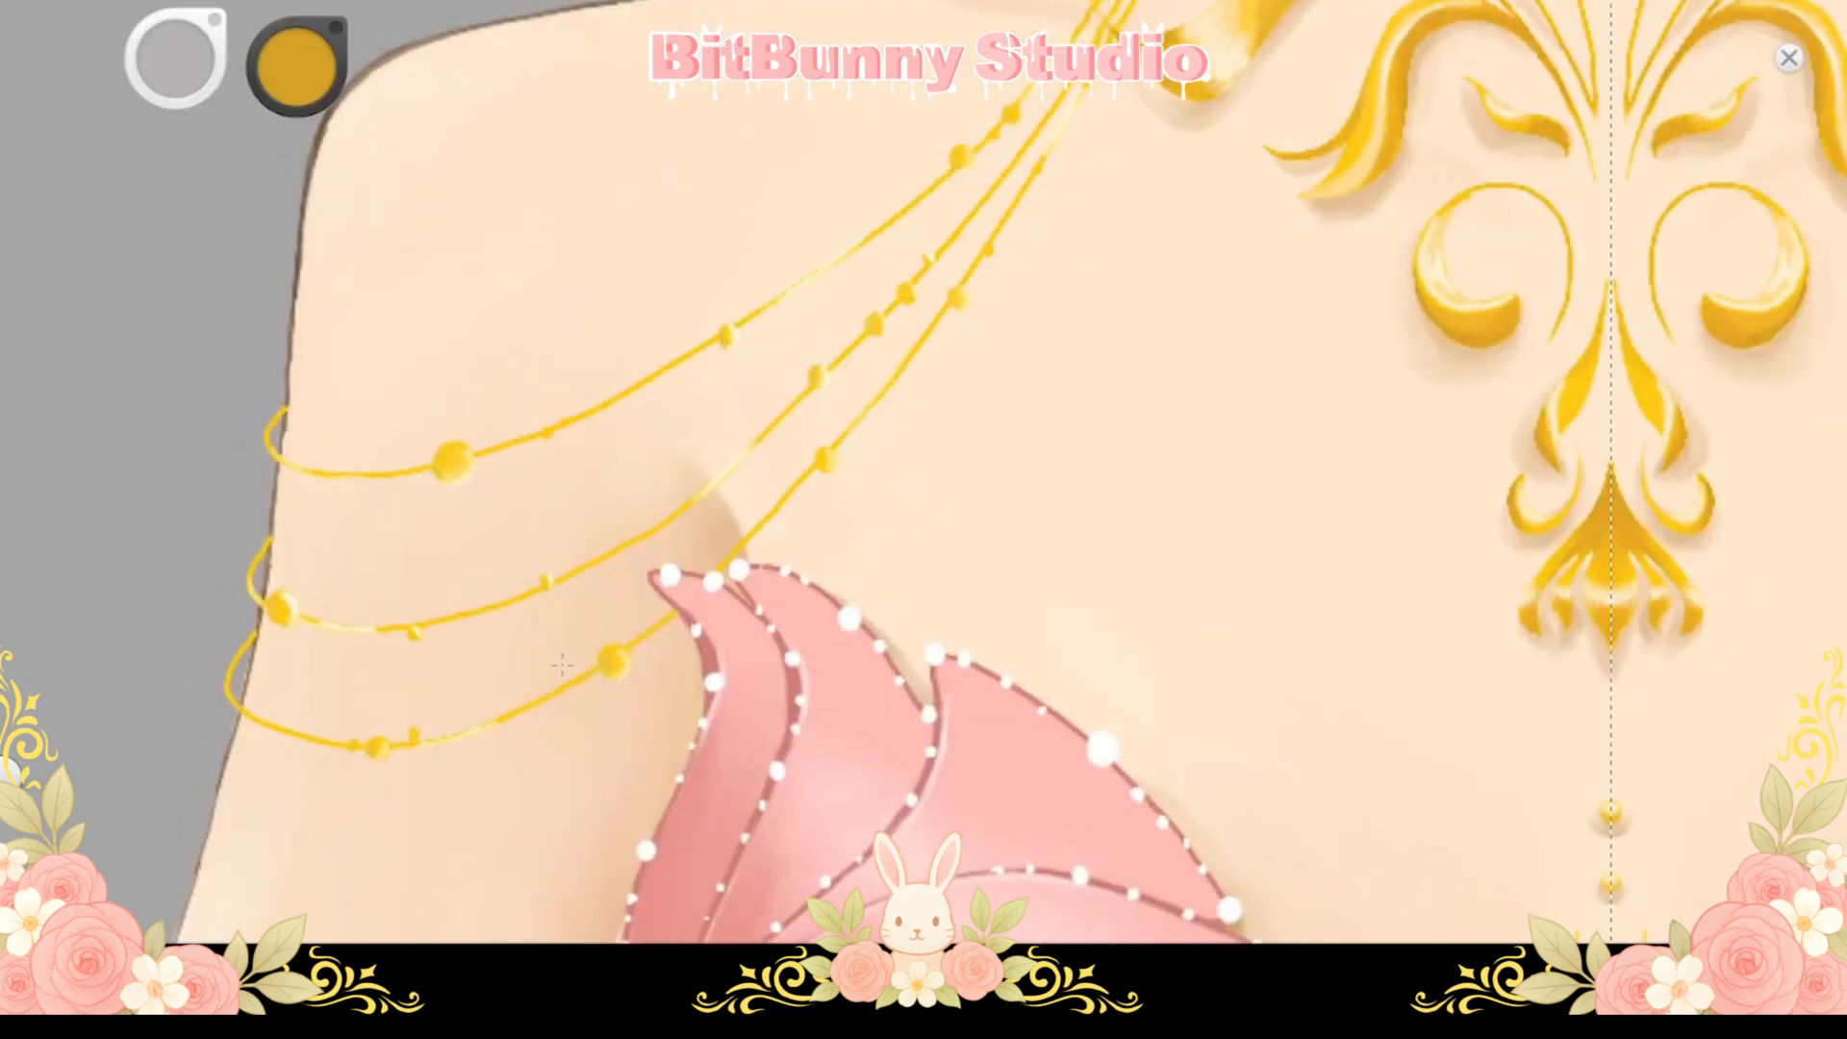
pyautogui.scroll(-5, 562, 664)
pyautogui.scroll(-5, 651, 462)
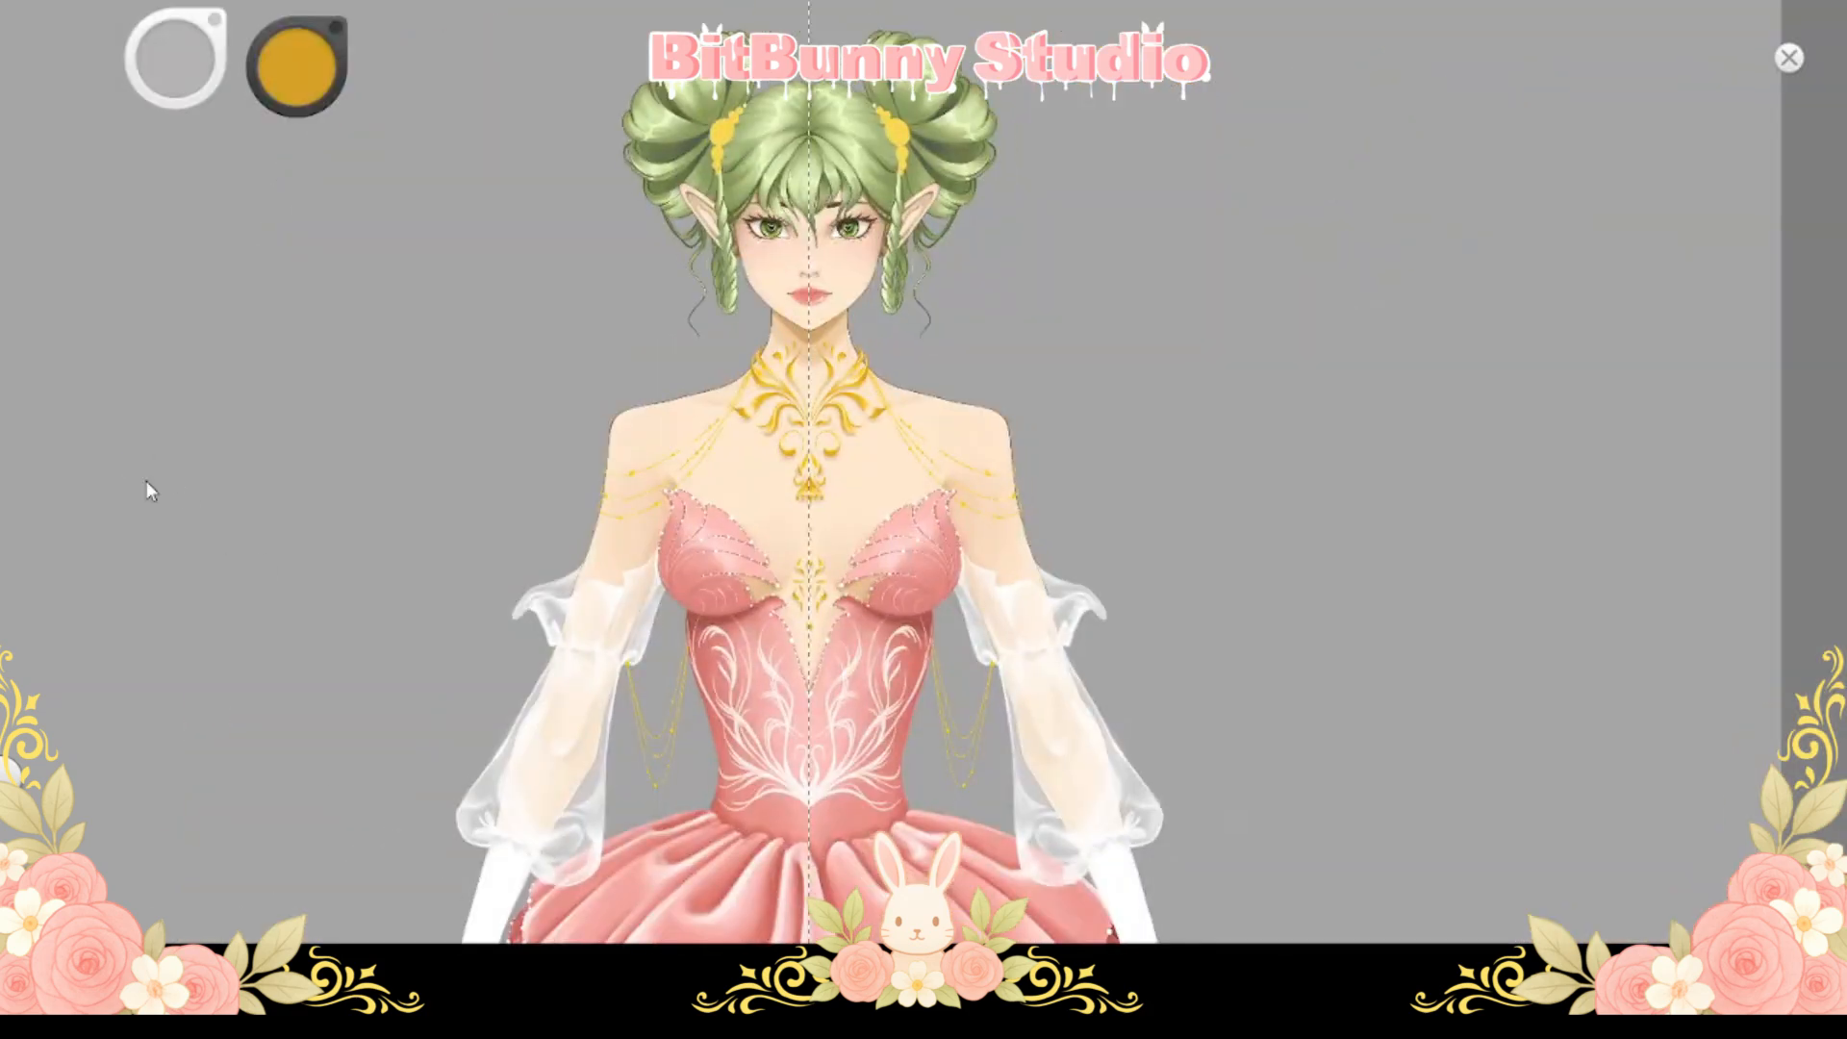
pyautogui.scroll(-2, 968, 392)
pyautogui.scroll(6, 956, 425)
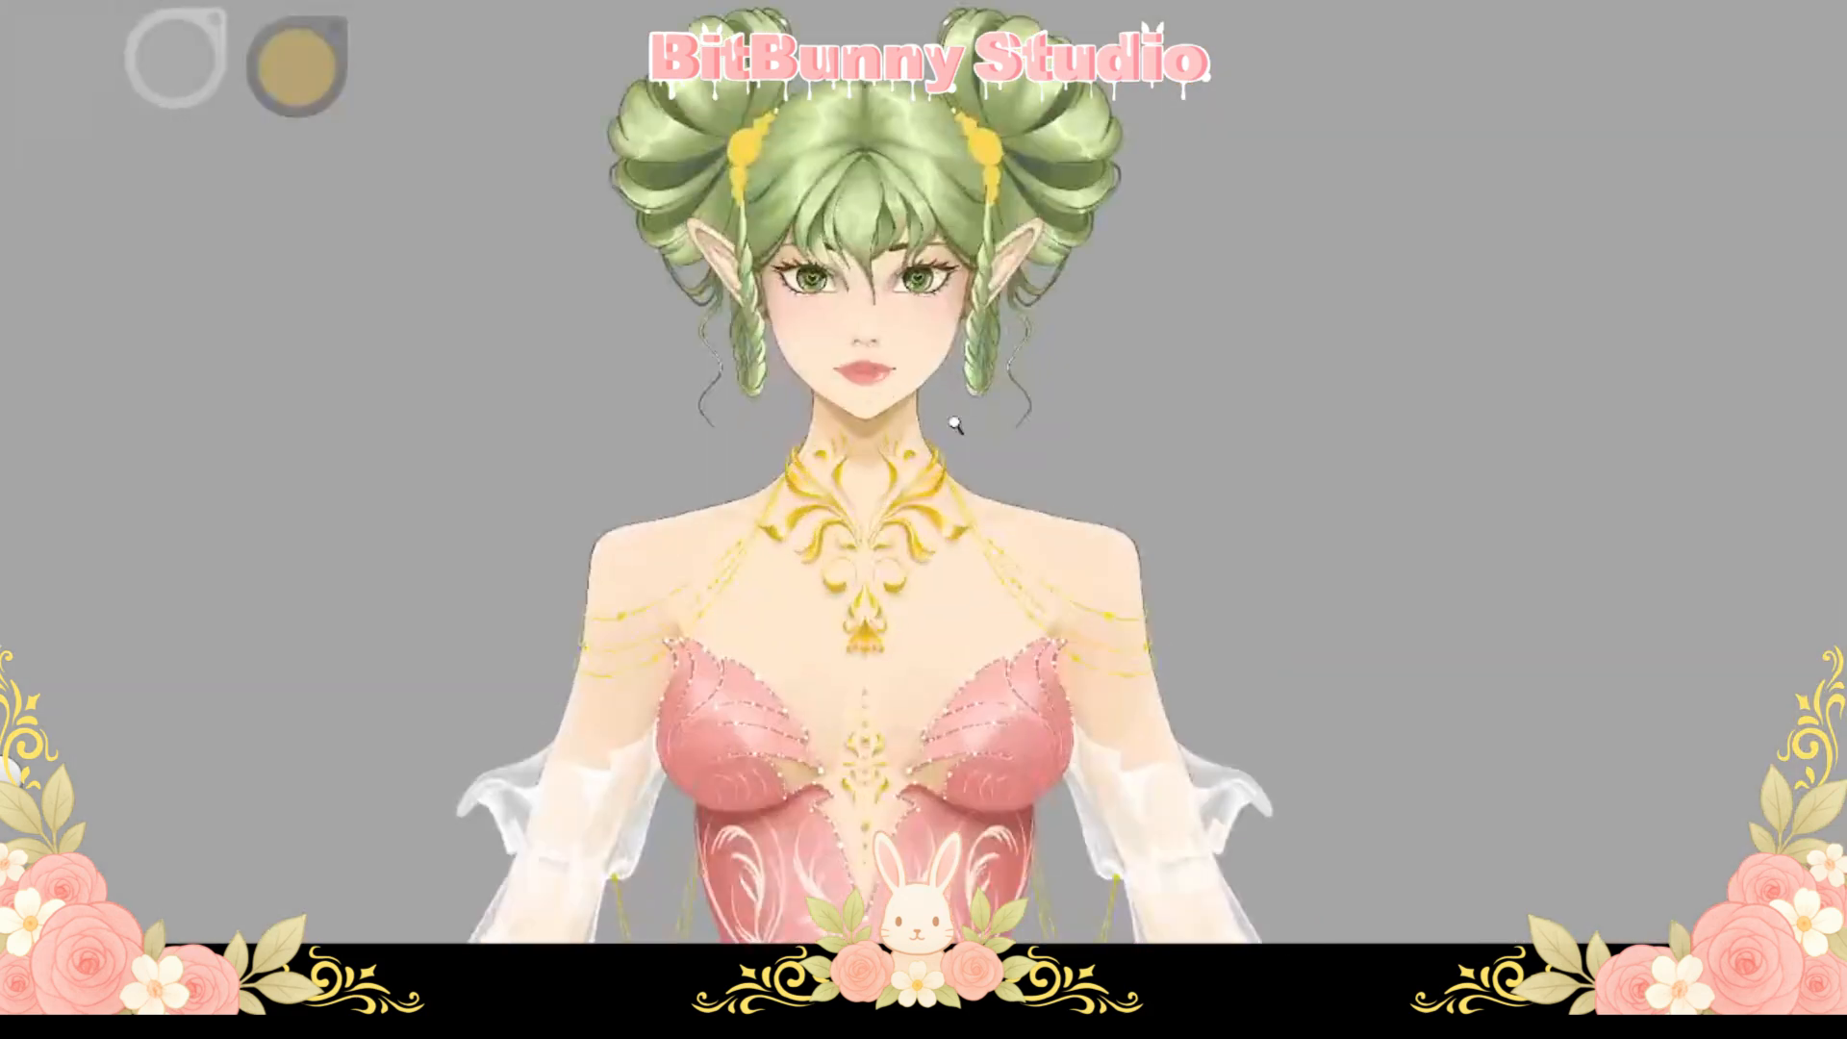
pyautogui.scroll(-3, 866, 467)
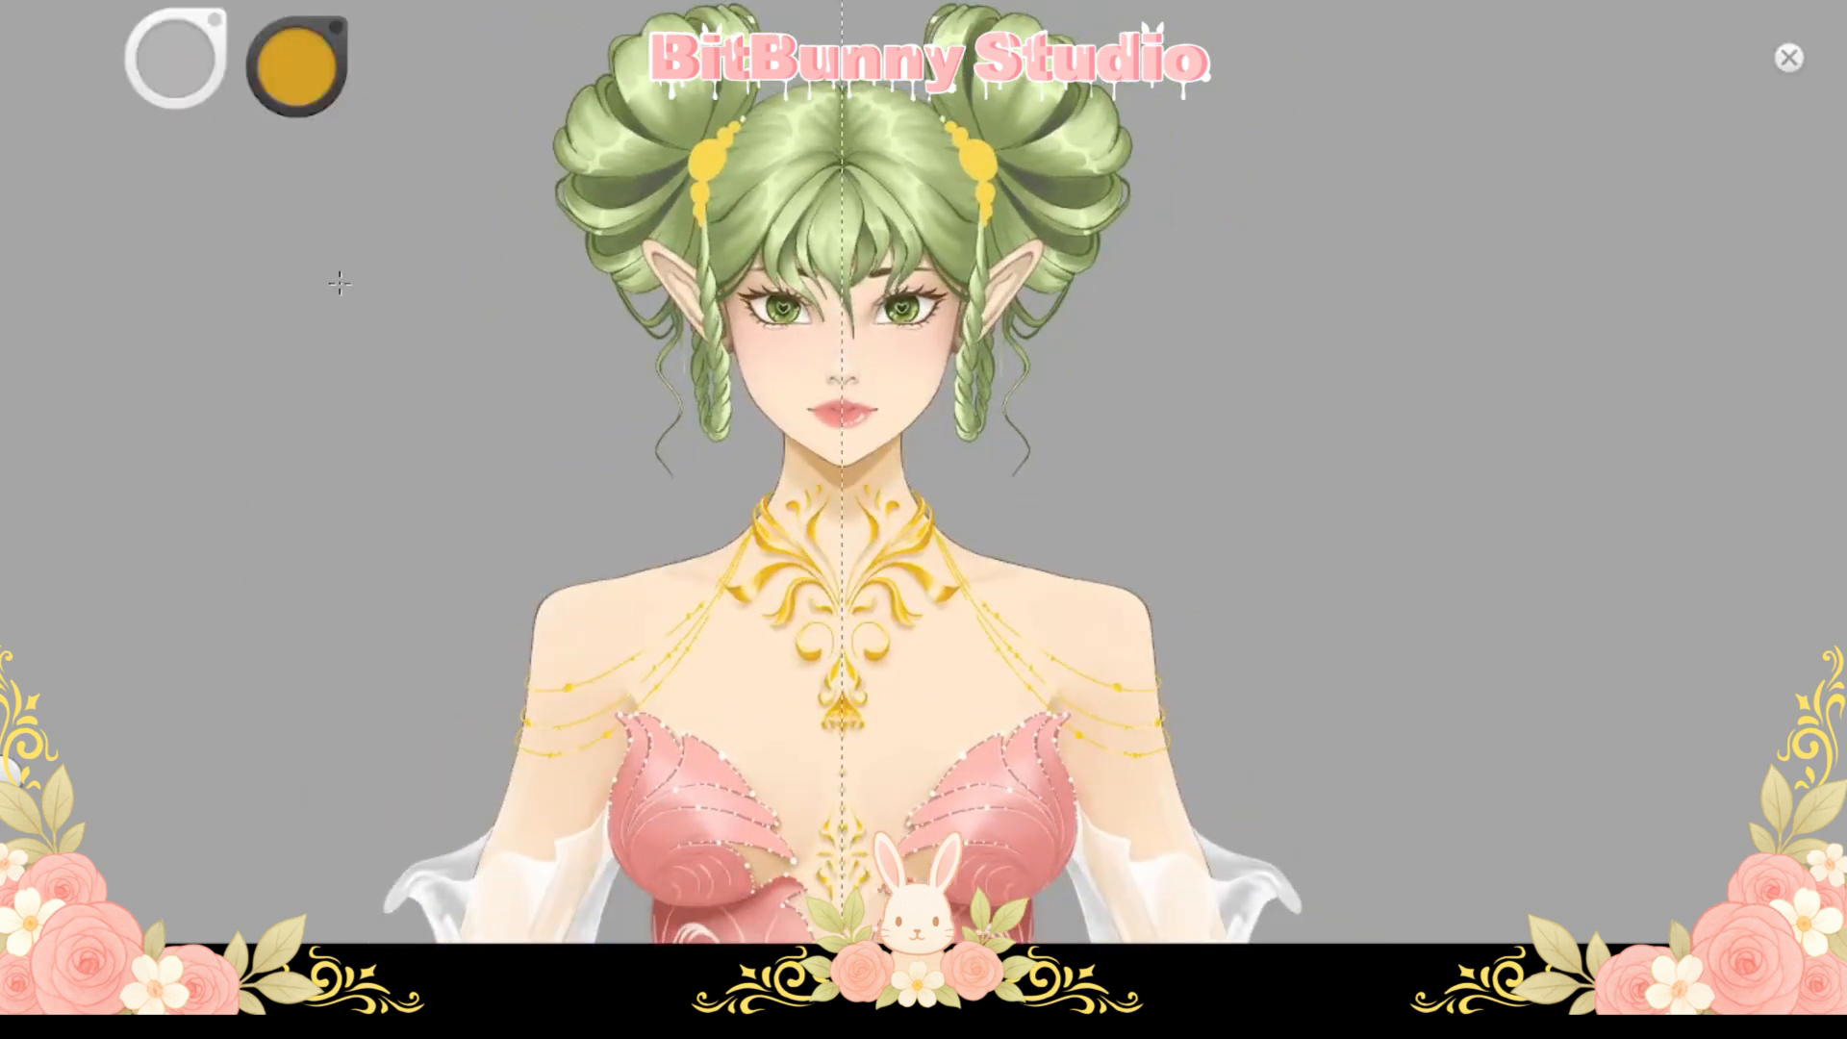
# Paint a thin brownish cast shadow with bead spots on the skin beside the innermost shoulder chain, mirrored on both sides
pyautogui.scroll(5, 940, 553)
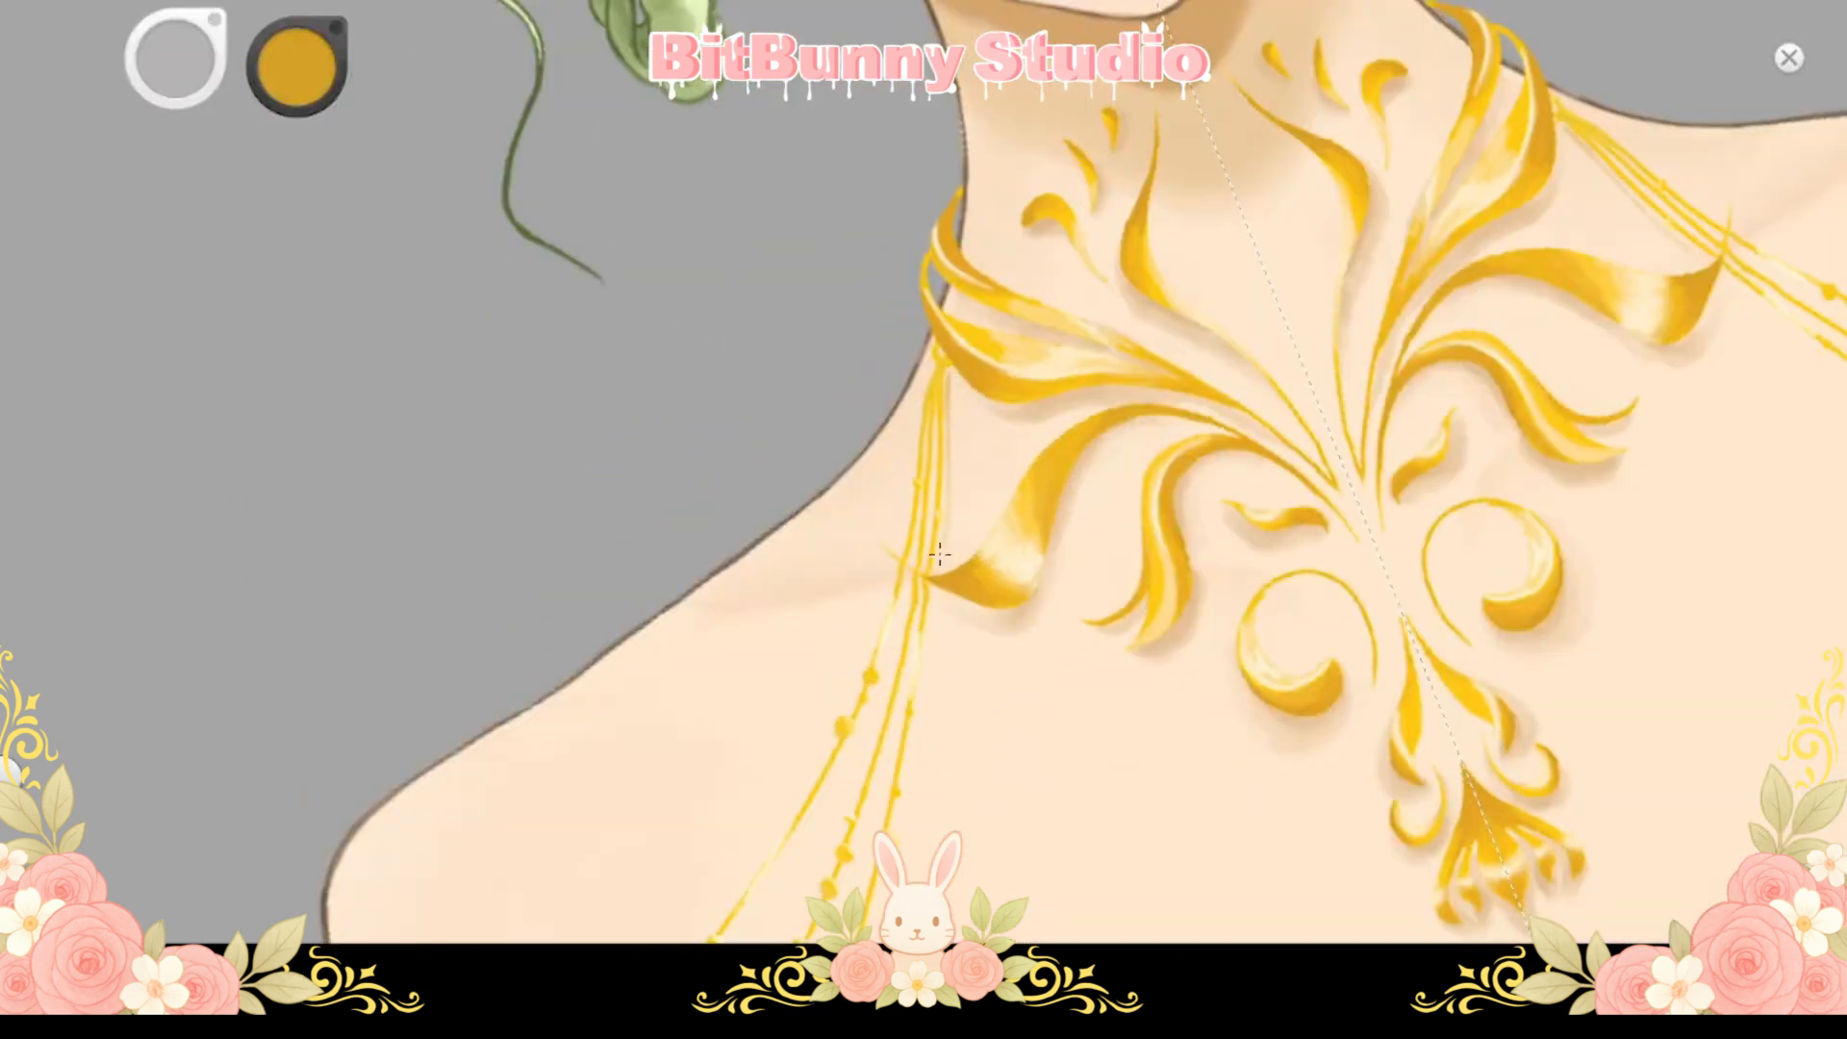
pyautogui.moveTo(940, 554); pyautogui.dragTo(929, 646)
pyautogui.press('space')
pyautogui.moveTo(990, 791); pyautogui.dragTo(1024, 419)
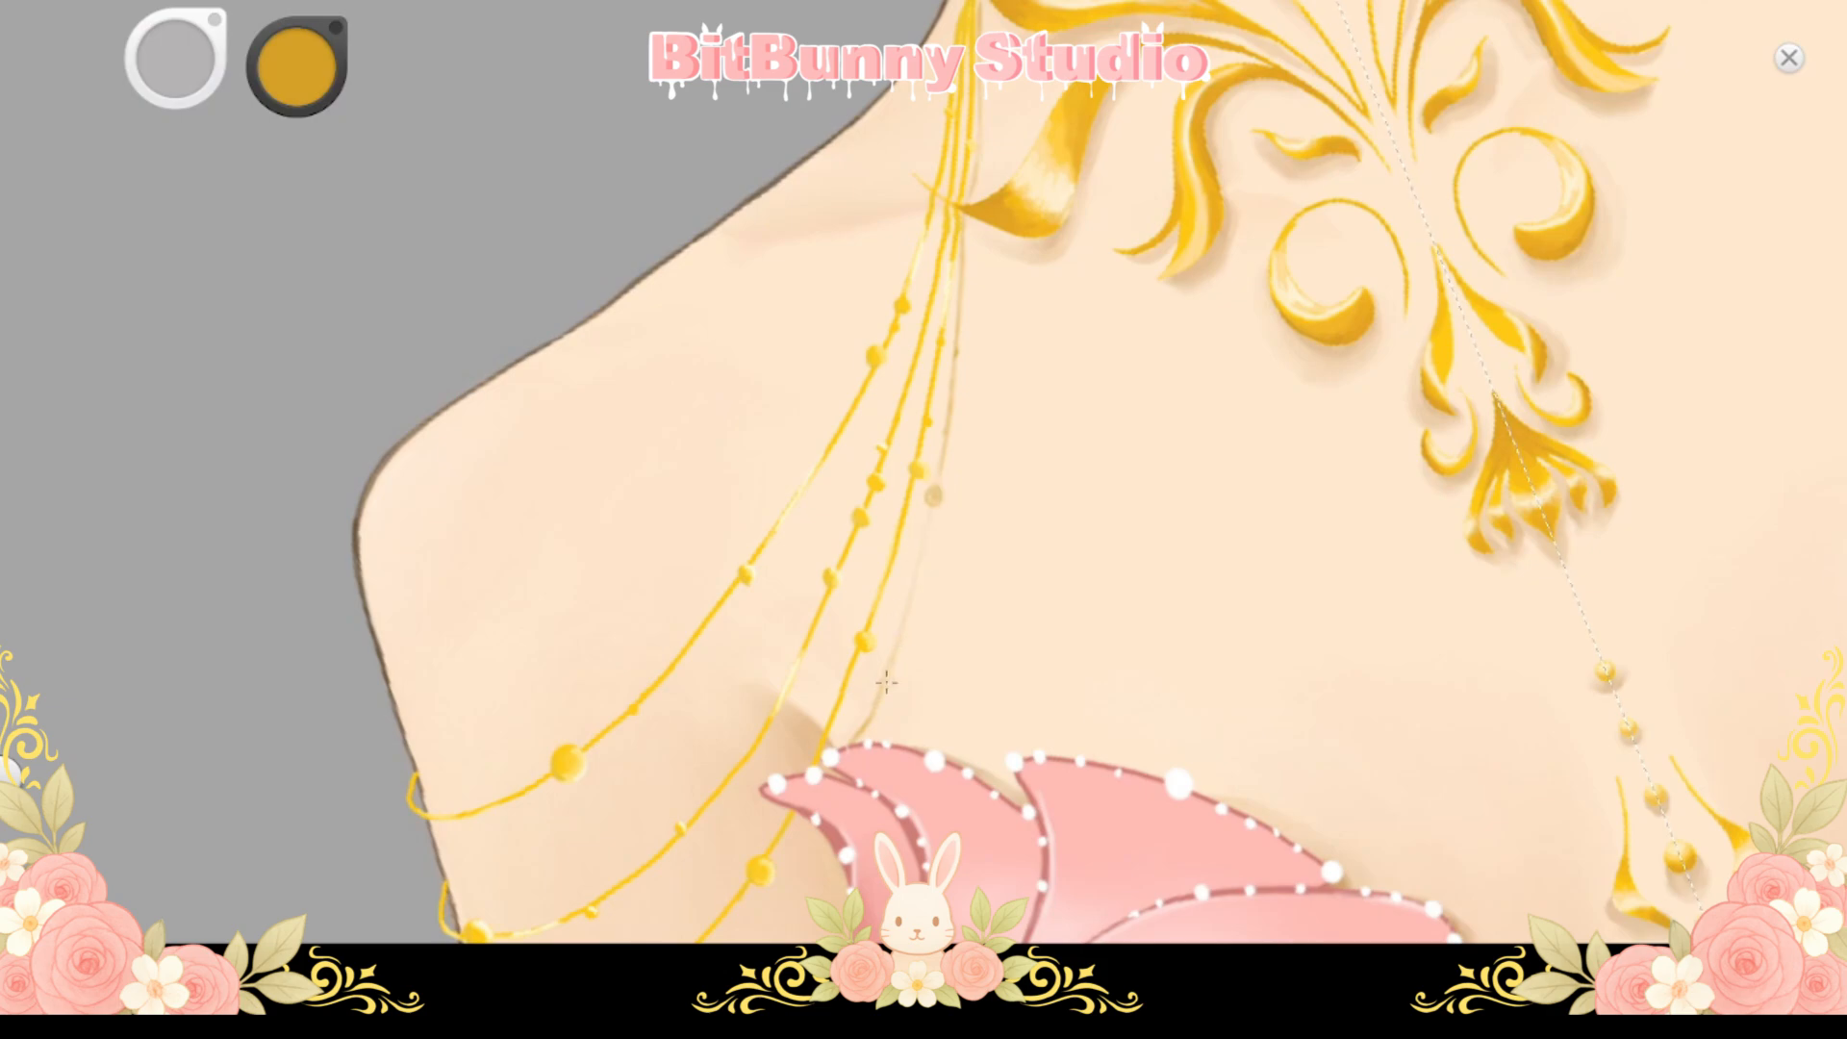
pyautogui.moveTo(886, 682); pyautogui.dragTo(857, 932)
pyautogui.scroll(3, 923, 520)
pyautogui.moveTo(948, 196); pyautogui.dragTo(943, 342)
pyautogui.moveTo(940, 610); pyautogui.dragTo(940, 468)
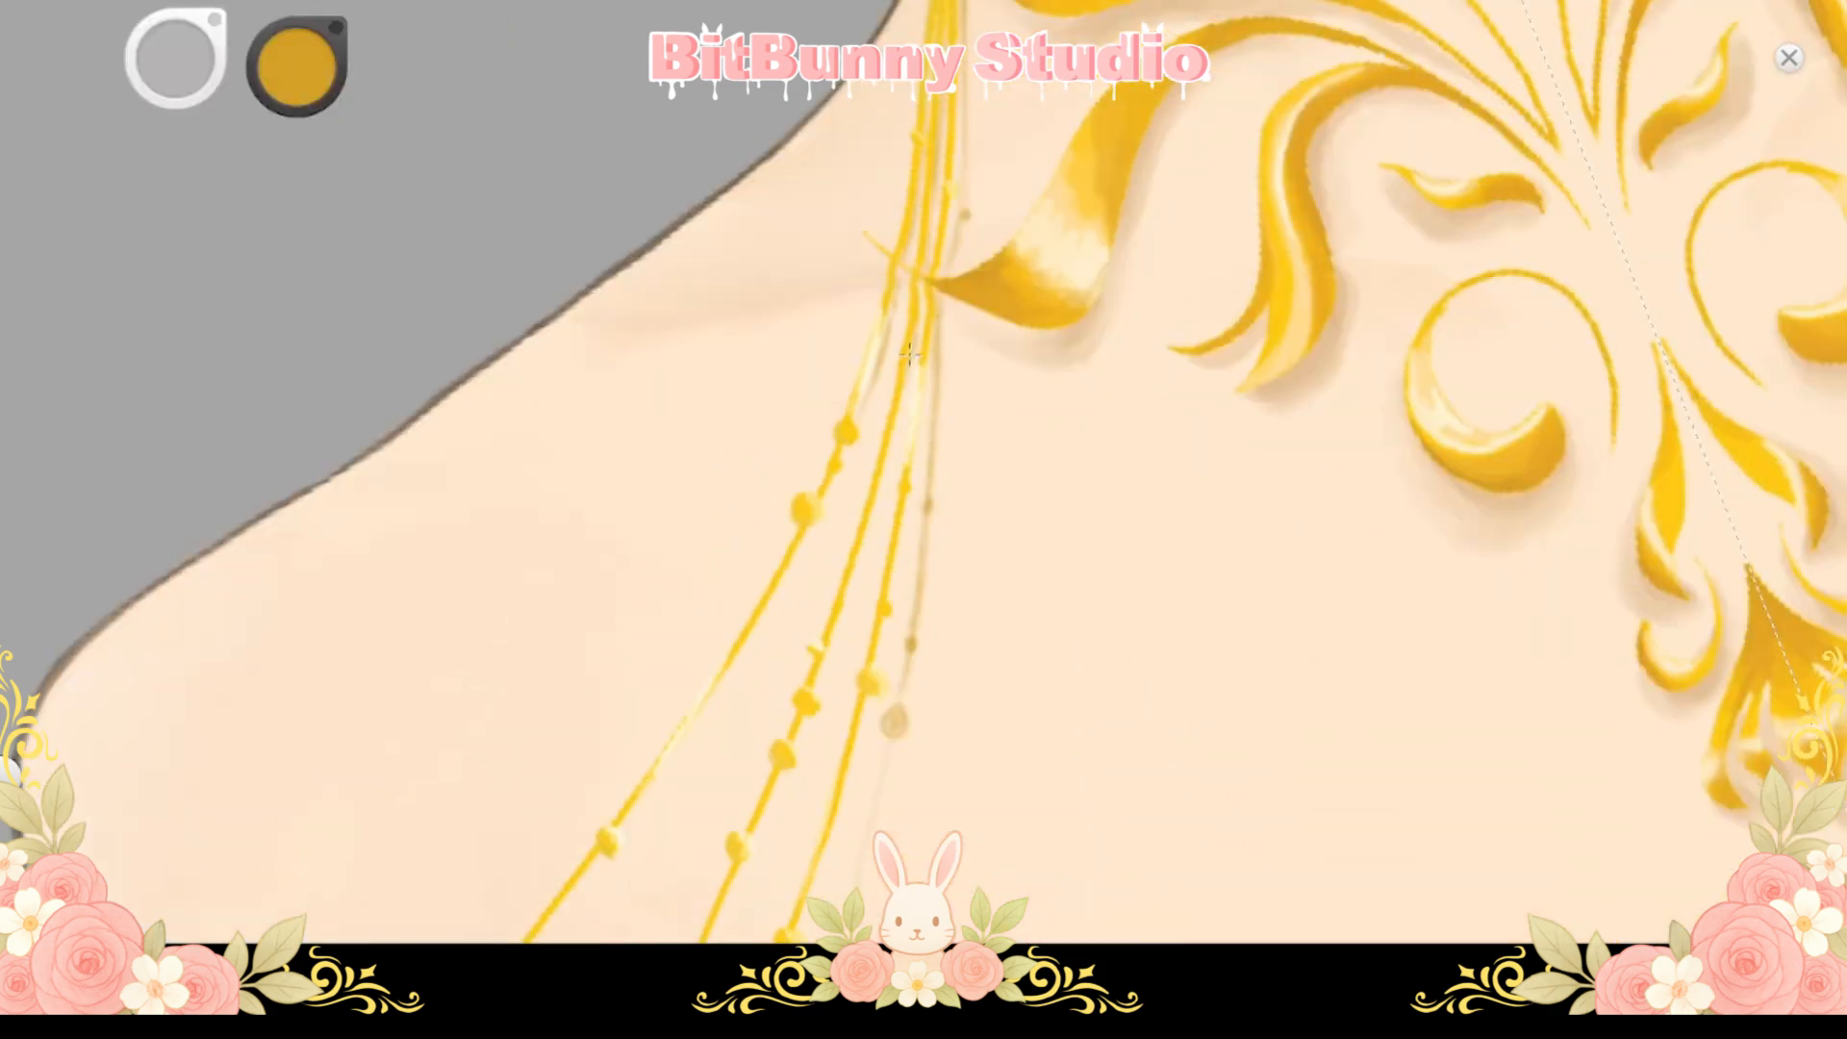
# Add a thin cast shadow with bead spots beneath the middle shoulder chain, running down onto the upper arm
pyautogui.moveTo(907, 377); pyautogui.dragTo(843, 652)
pyautogui.scroll(-5, 843, 652)
pyautogui.scroll(4, 804, 462)
pyautogui.press('space')
pyautogui.moveTo(804, 466); pyautogui.dragTo(853, 352)
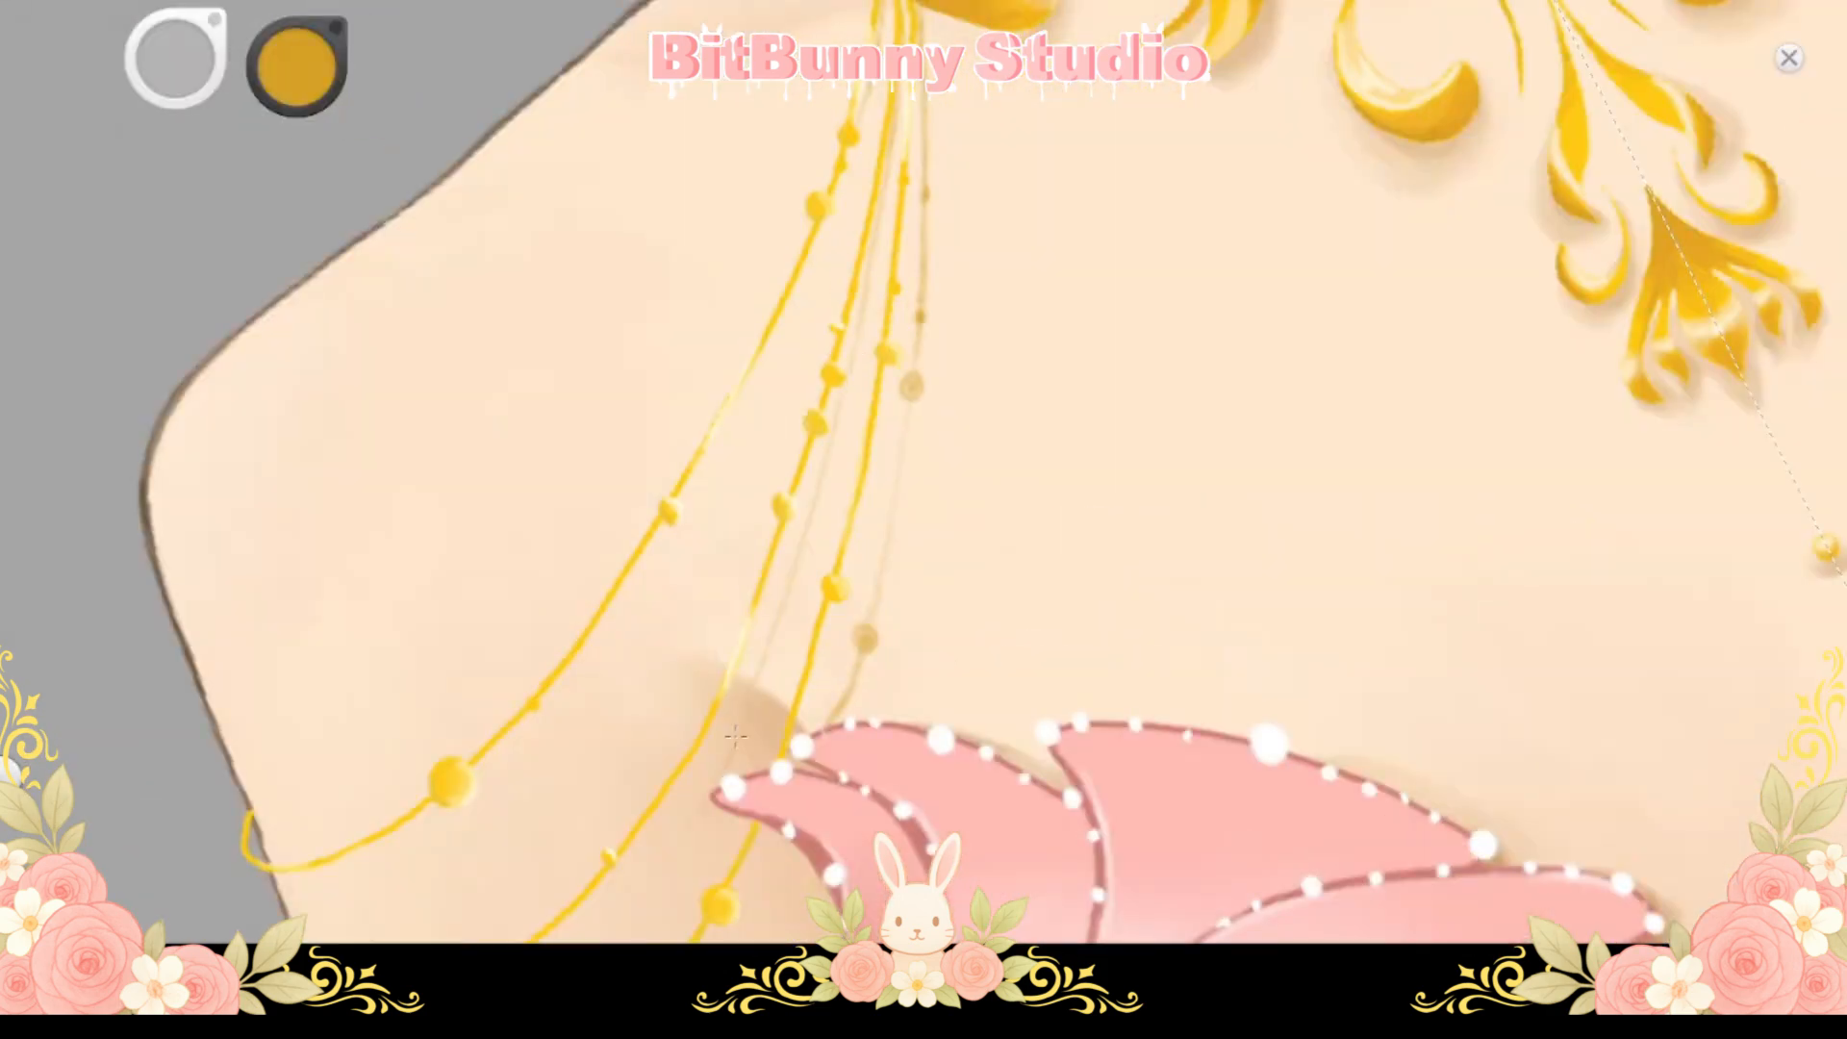
pyautogui.moveTo(735, 736); pyautogui.dragTo(883, 484)
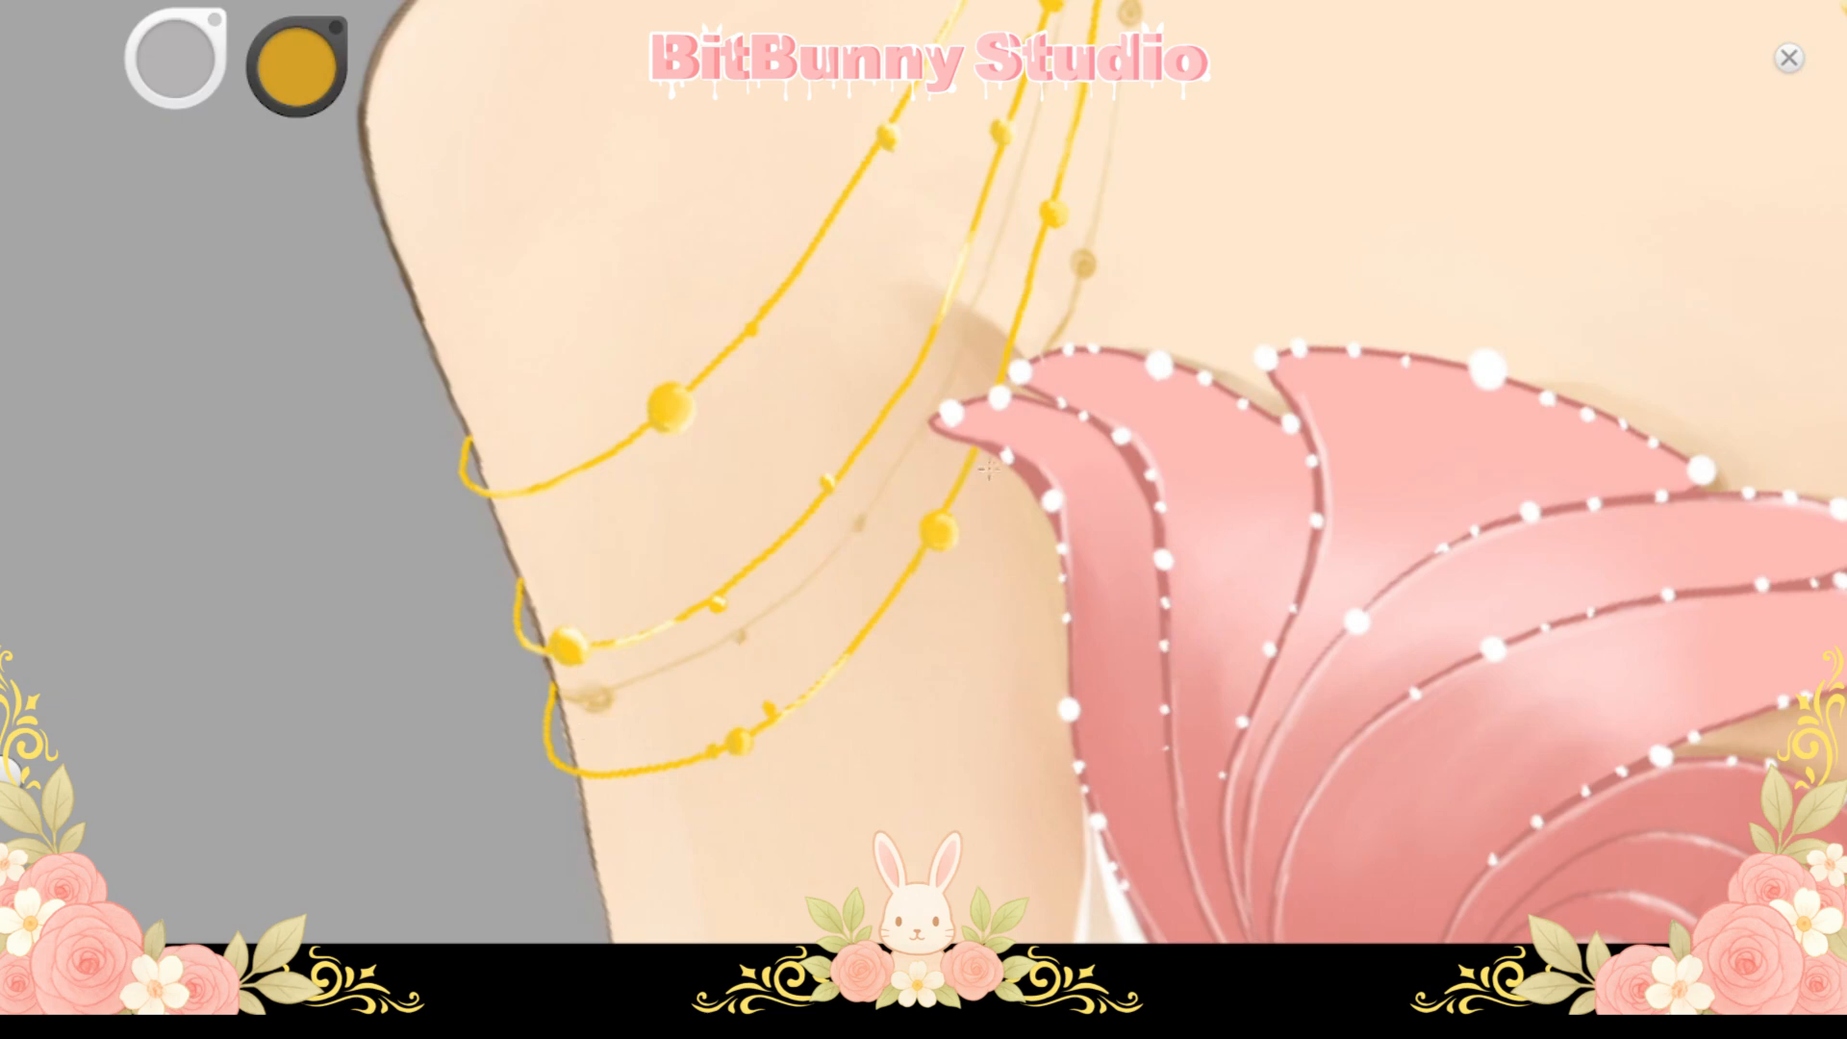
# Paint the lowest arm chain's cast shadow and bead spots across the upper arm, undoing the last stray stroke
pyautogui.press('space')
pyautogui.moveTo(951, 587); pyautogui.dragTo(758, 941)
pyautogui.press('space')
pyautogui.moveTo(902, 539)
pyautogui.mouseDown()
pyautogui.moveTo(890, 398)
pyautogui.moveTo(697, 832)
pyautogui.mouseUp()
pyautogui.moveTo(719, 791)
pyautogui.mouseDown()
pyautogui.moveTo(879, 381)
pyautogui.moveTo(709, 749)
pyautogui.mouseUp()
pyautogui.moveTo(871, 433); pyautogui.dragTo(714, 744)
pyautogui.moveTo(729, 842)
pyautogui.mouseDown()
pyautogui.moveTo(763, 730)
pyautogui.moveTo(729, 842)
pyautogui.mouseUp()
pyautogui.hotkey('ctrl', 'z')
# Paint a cast shadow beneath the uppermost shoulder chain and its large bead down to the arm's edge
pyautogui.moveTo(870, 395)
pyautogui.mouseDown()
pyautogui.moveTo(683, 784)
pyautogui.moveTo(861, 329)
pyautogui.mouseUp()
pyautogui.moveTo(664, 638)
pyautogui.mouseDown()
pyautogui.moveTo(589, 736)
pyautogui.moveTo(795, 579)
pyautogui.mouseUp()
pyautogui.moveTo(615, 664); pyautogui.dragTo(545, 673)
pyautogui.moveTo(866, 475); pyautogui.dragTo(705, 697)
pyautogui.moveTo(823, 536); pyautogui.dragTo(638, 782)
pyautogui.moveTo(561, 830); pyautogui.dragTo(829, 614)
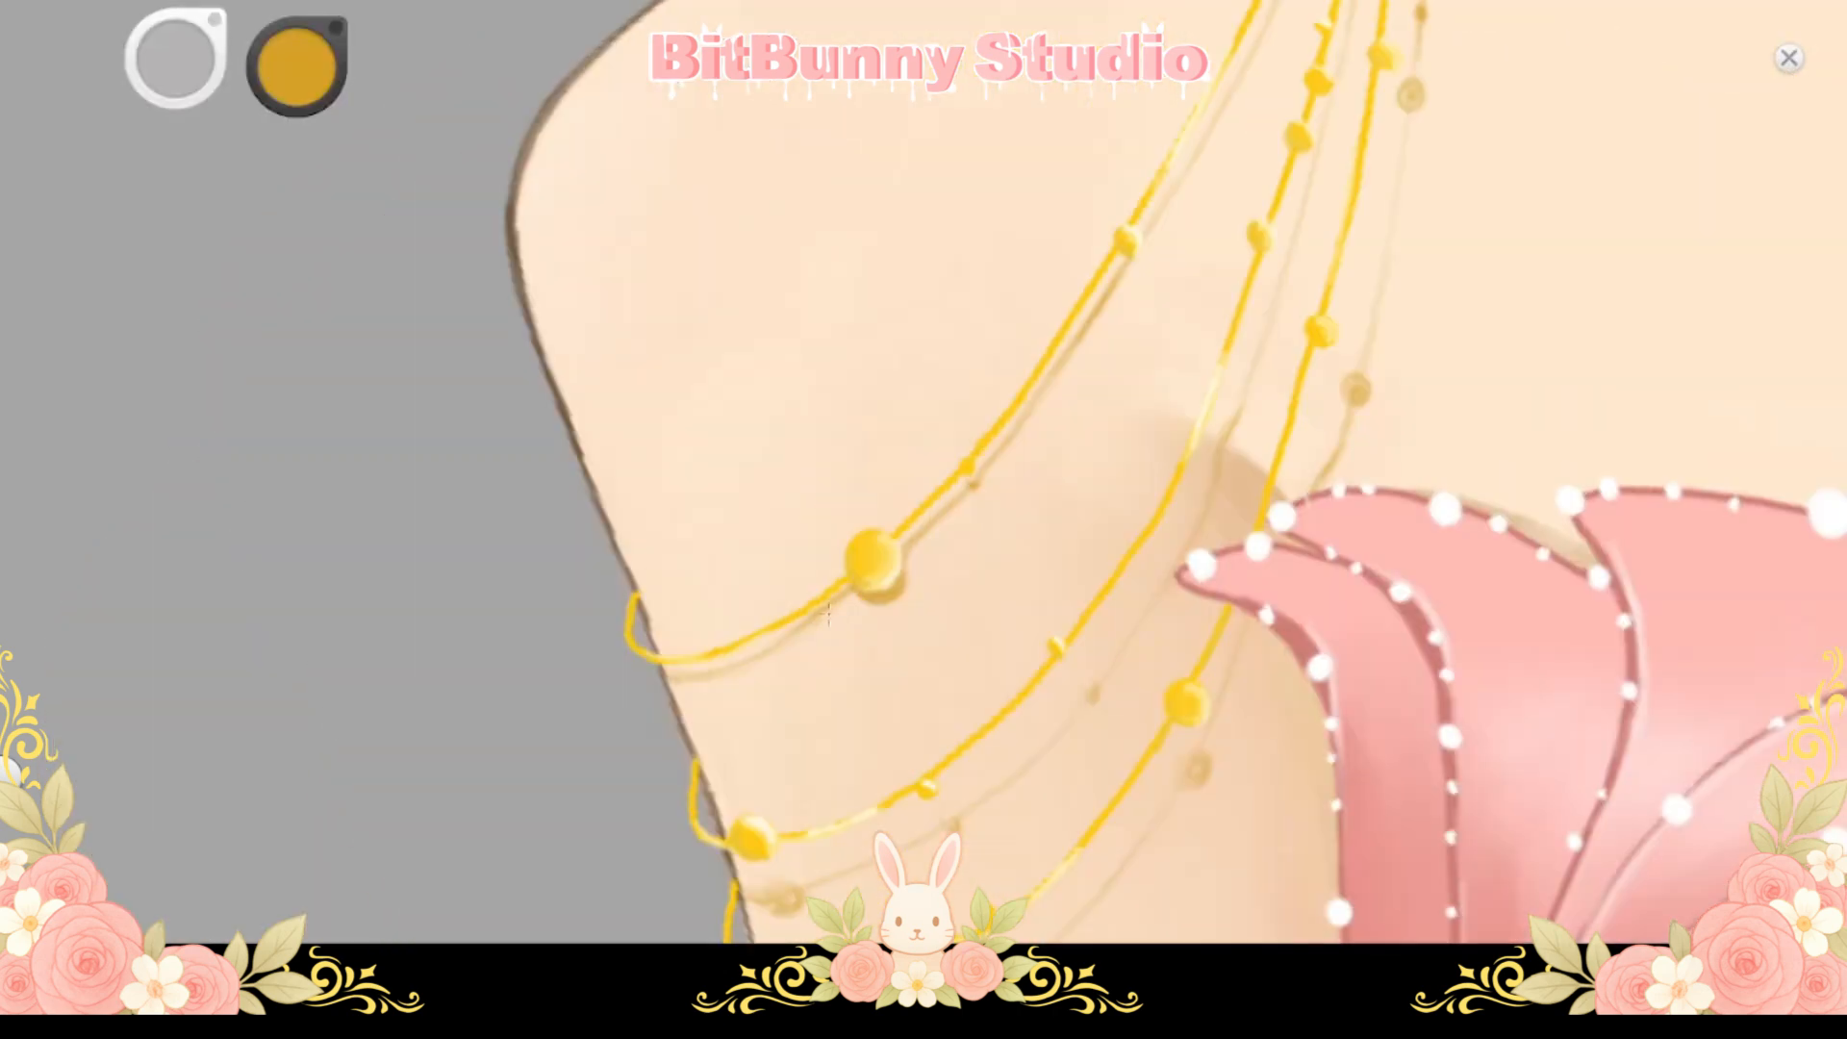
# Refine the cast shadows along the shoulder chains and up towards the collar
pyautogui.moveTo(952, 361); pyautogui.dragTo(587, 672)
pyautogui.moveTo(770, 572); pyautogui.dragTo(770, 540)
pyautogui.moveTo(846, 404); pyautogui.dragTo(707, 663)
pyautogui.moveTo(788, 532); pyautogui.dragTo(851, 351)
pyautogui.moveTo(813, 474); pyautogui.dragTo(846, 380)
pyautogui.moveTo(953, 462)
pyautogui.mouseDown()
pyautogui.moveTo(941, 510)
pyautogui.moveTo(823, 451)
pyautogui.moveTo(775, 552)
pyautogui.moveTo(1010, 452)
pyautogui.mouseUp()
pyautogui.moveTo(866, 572); pyautogui.dragTo(854, 620)
# Deepen the soft cast shadows around the neck ornament's pendant, scrolls and lower leaves
pyautogui.moveTo(893, 826); pyautogui.dragTo(933, 768)
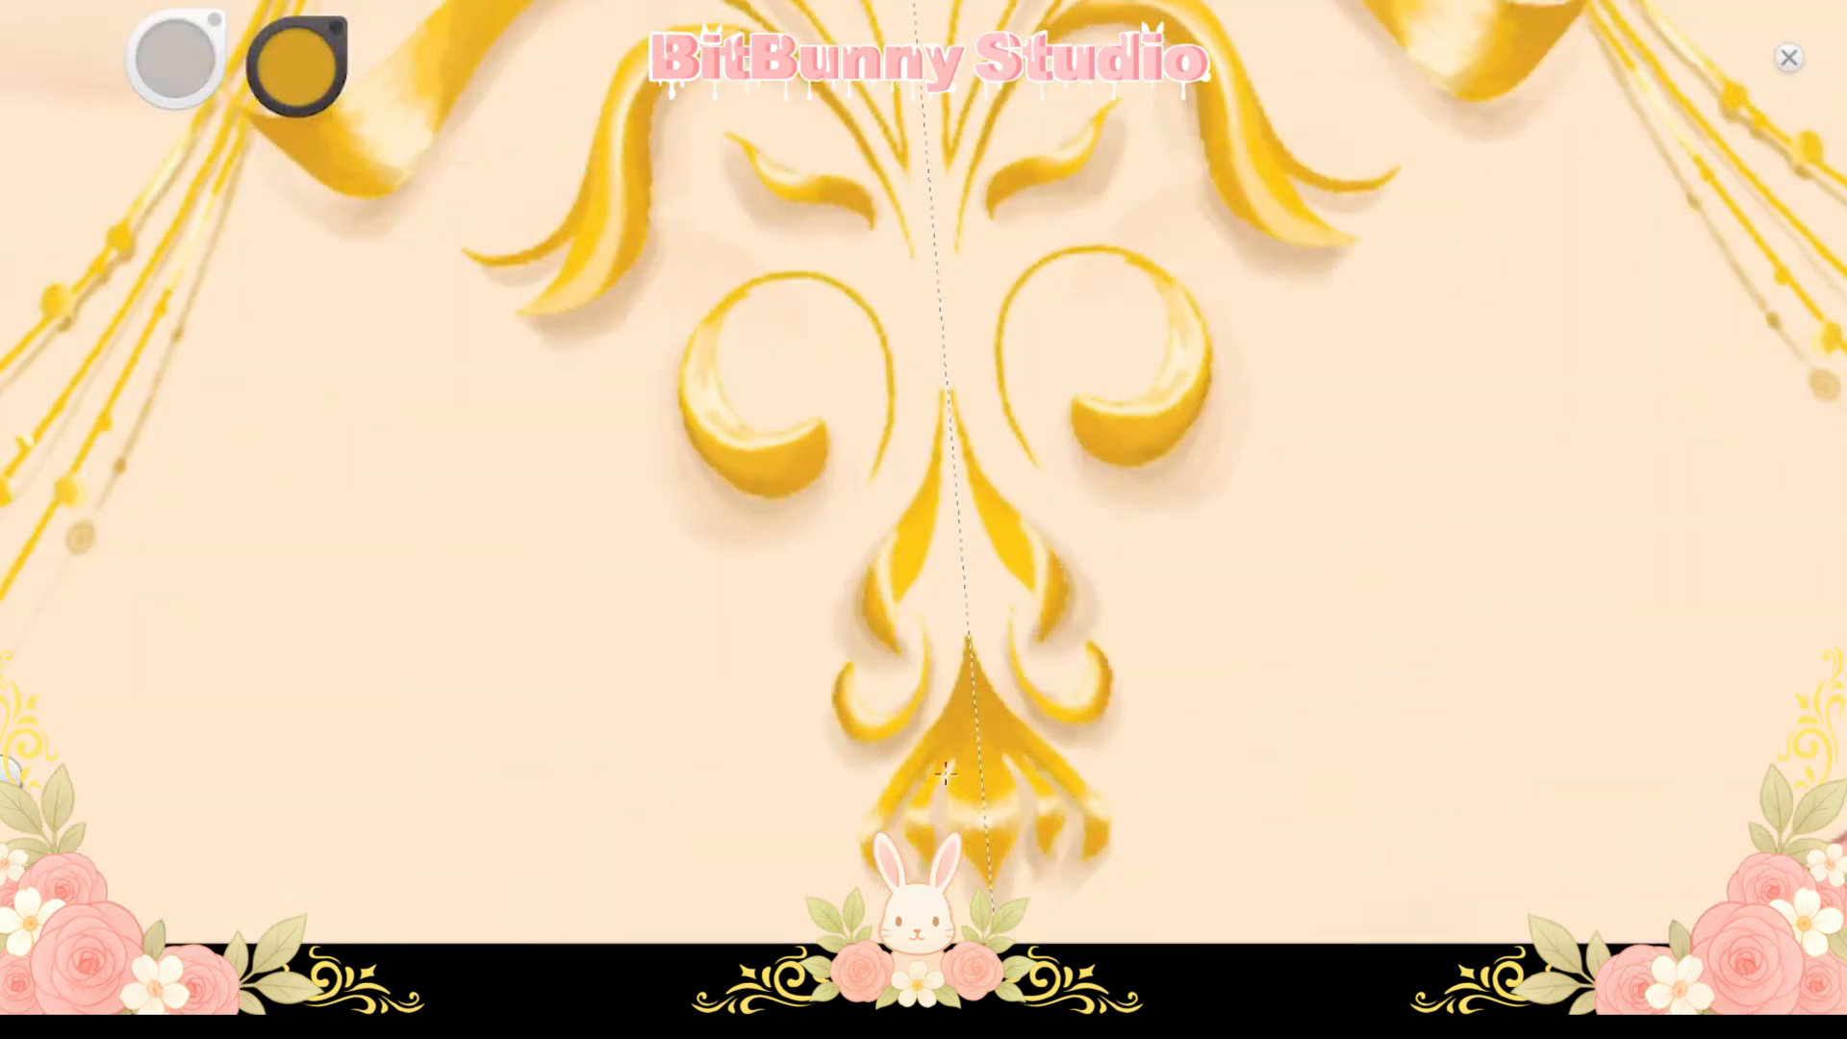
pyautogui.moveTo(847, 491); pyautogui.dragTo(856, 599)
pyautogui.moveTo(695, 546); pyautogui.dragTo(736, 617)
pyautogui.moveTo(770, 413); pyautogui.dragTo(803, 517)
pyautogui.moveTo(783, 351); pyautogui.dragTo(810, 394)
pyautogui.moveTo(837, 375); pyautogui.dragTo(848, 472)
pyautogui.moveTo(919, 418); pyautogui.dragTo(956, 520)
pyautogui.moveTo(925, 346)
pyautogui.mouseDown()
pyautogui.moveTo(882, 259)
pyautogui.moveTo(854, 309)
pyautogui.moveTo(904, 343)
pyautogui.mouseUp()
# Strengthen the cast shadows along the undersides of the large collar leaves and the small upper neck curls
pyautogui.moveTo(770, 404); pyautogui.dragTo(1029, 452)
pyautogui.moveTo(573, 558); pyautogui.dragTo(698, 447)
pyautogui.moveTo(1089, 46)
pyautogui.mouseDown()
pyautogui.moveTo(1080, 411)
pyautogui.moveTo(1138, 500)
pyautogui.mouseUp()
pyautogui.moveTo(856, 166); pyautogui.dragTo(856, 225)
pyautogui.moveTo(640, 528); pyautogui.dragTo(731, 583)
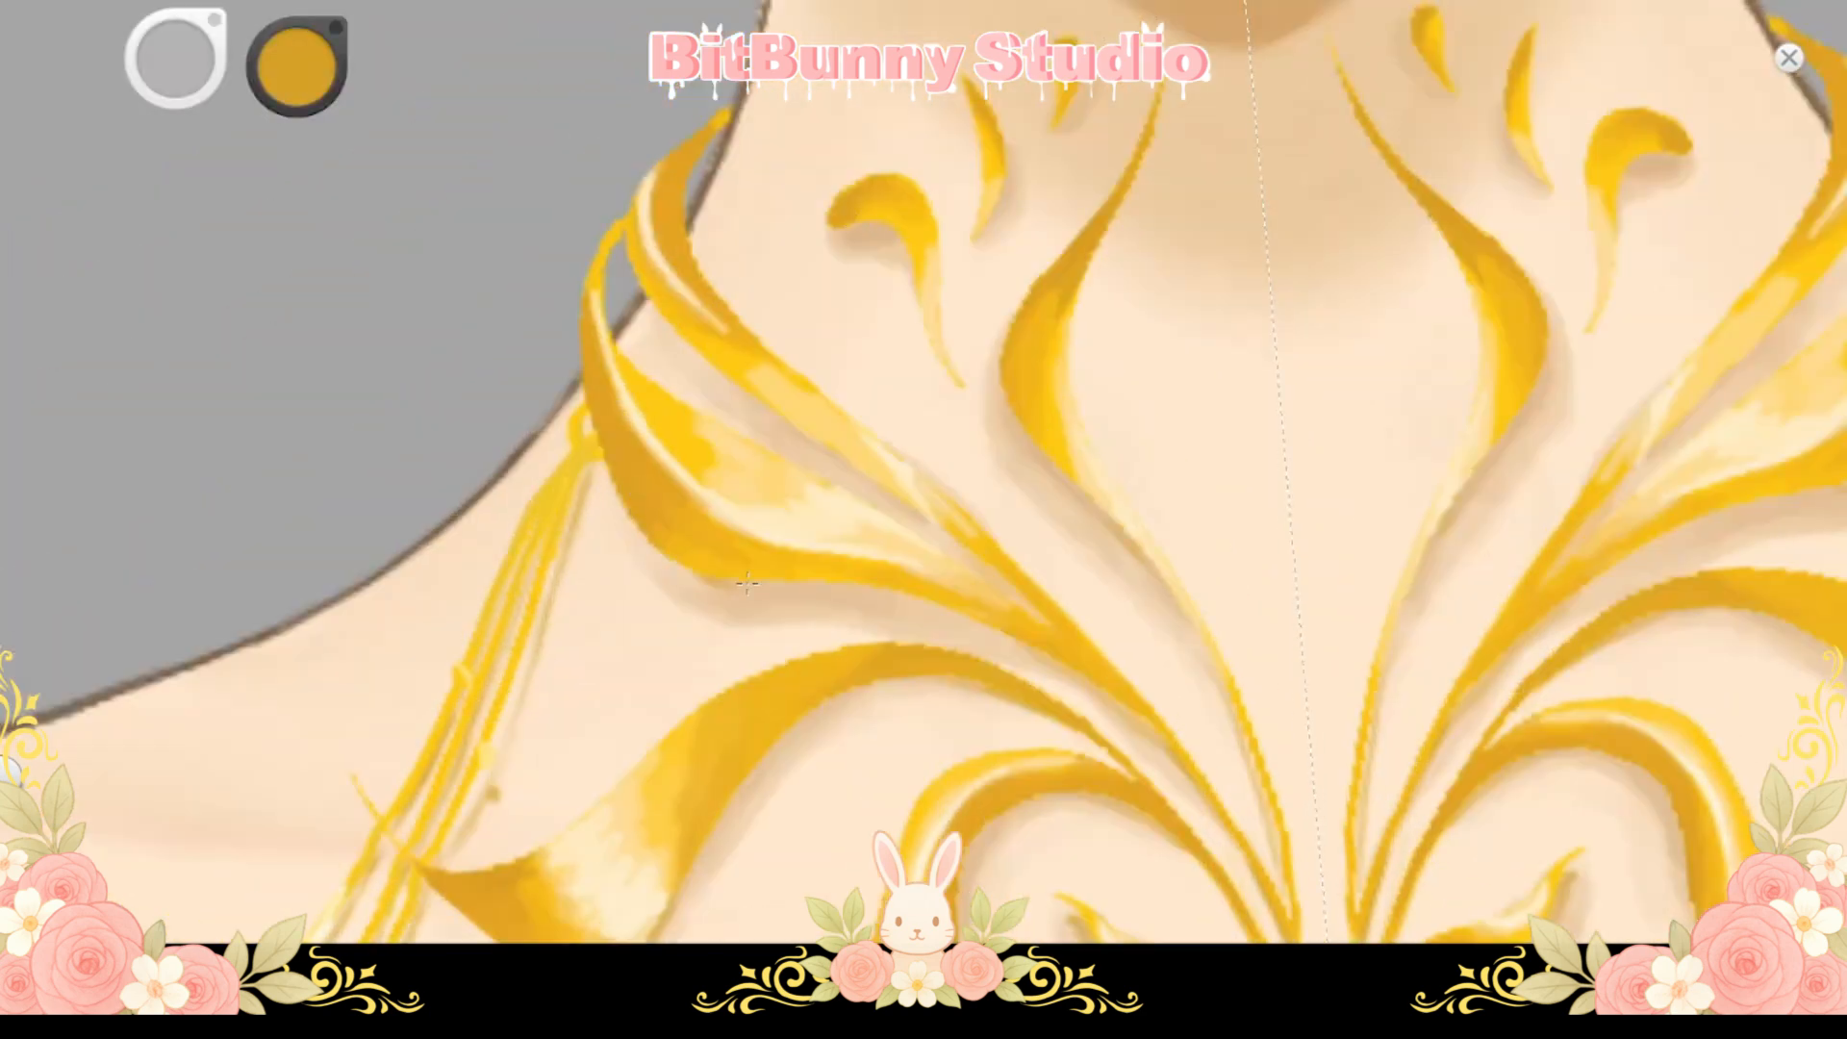
pyautogui.moveTo(282, 107); pyautogui.dragTo(265, 144)
pyautogui.moveTo(1004, 190); pyautogui.dragTo(983, 238)
pyautogui.moveTo(1051, 38)
pyautogui.mouseDown()
pyautogui.moveTo(968, 225)
pyautogui.moveTo(837, 363)
pyautogui.moveTo(689, 475)
pyautogui.mouseUp()
pyautogui.moveTo(863, 268)
pyautogui.mouseDown()
pyautogui.moveTo(919, 288)
pyautogui.moveTo(767, 101)
pyautogui.mouseUp()
# Pick a darker brown-gold and deepen the shadows around the beads and curls between the bodice cups
pyautogui.moveTo(894, 734); pyautogui.dragTo(924, 577)
pyautogui.moveTo(902, 728); pyautogui.dragTo(915, 756)
pyautogui.moveTo(924, 660); pyautogui.dragTo(959, 664)
pyautogui.moveTo(941, 750); pyautogui.dragTo(909, 546)
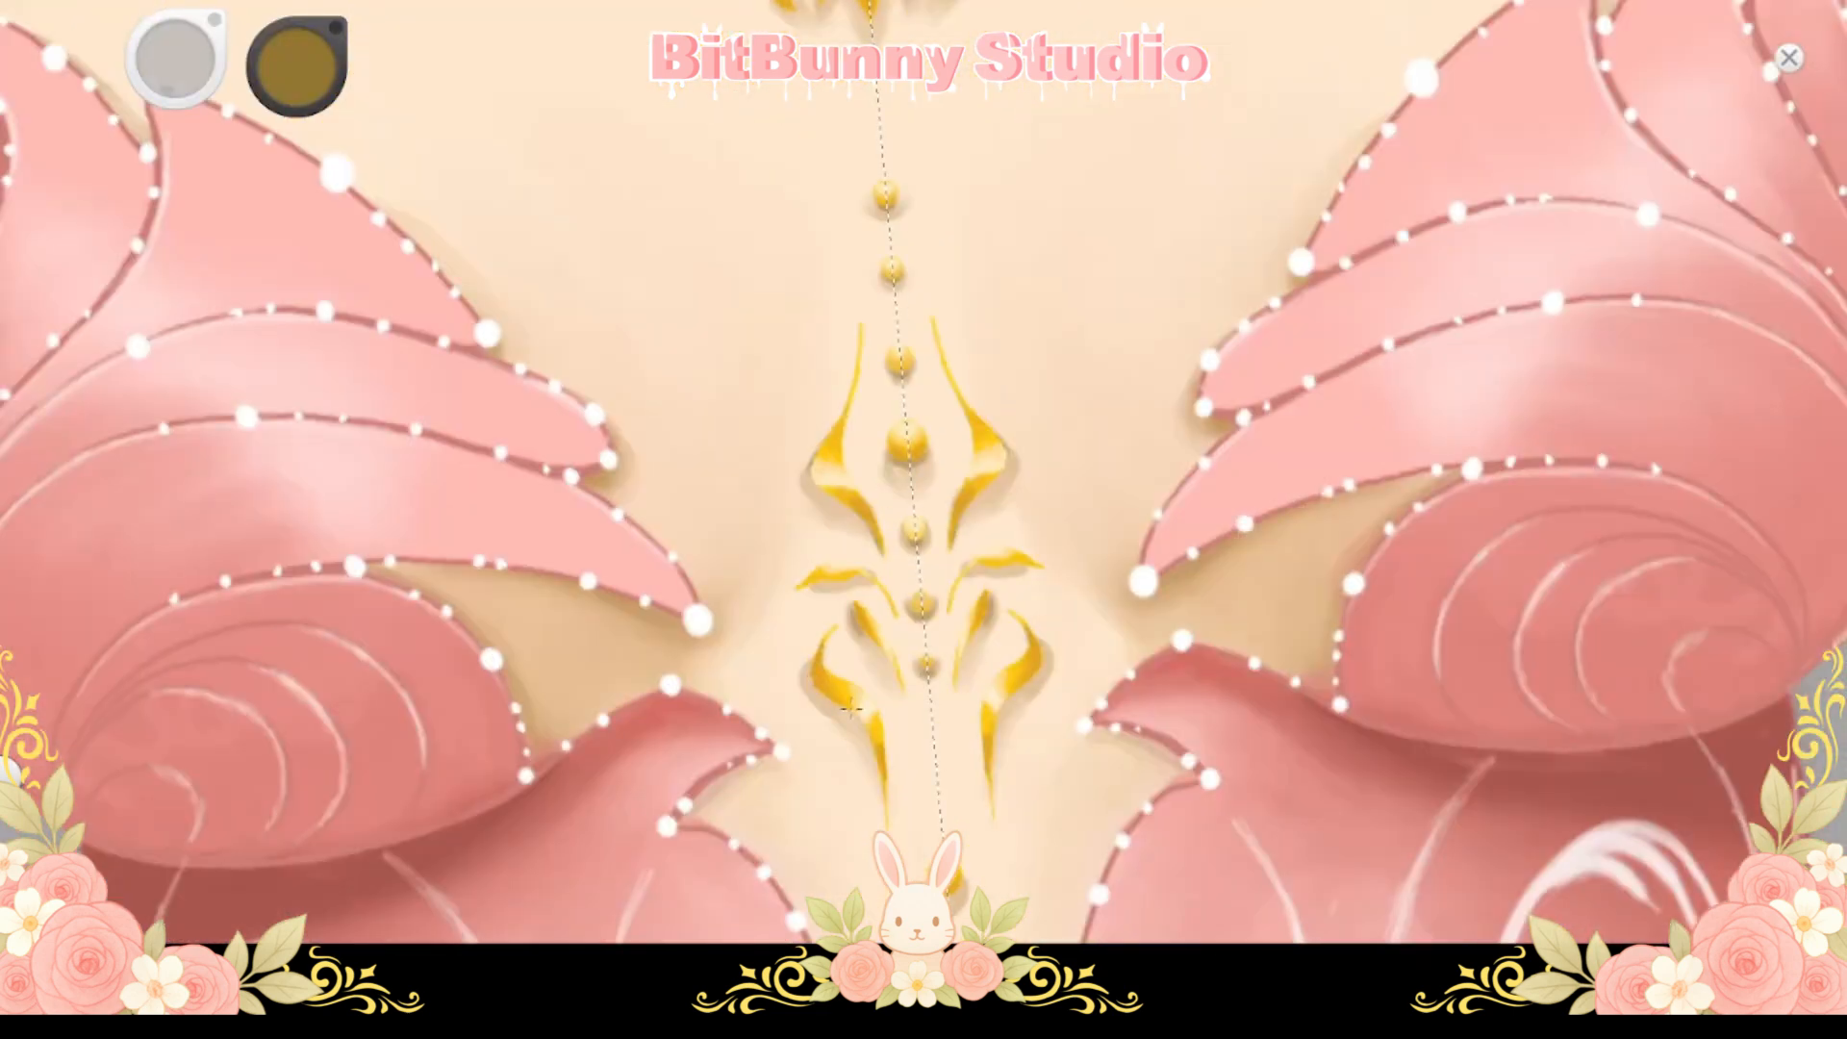
pyautogui.moveTo(850, 710); pyautogui.dragTo(777, 485)
pyautogui.moveTo(879, 771); pyautogui.dragTo(907, 732)
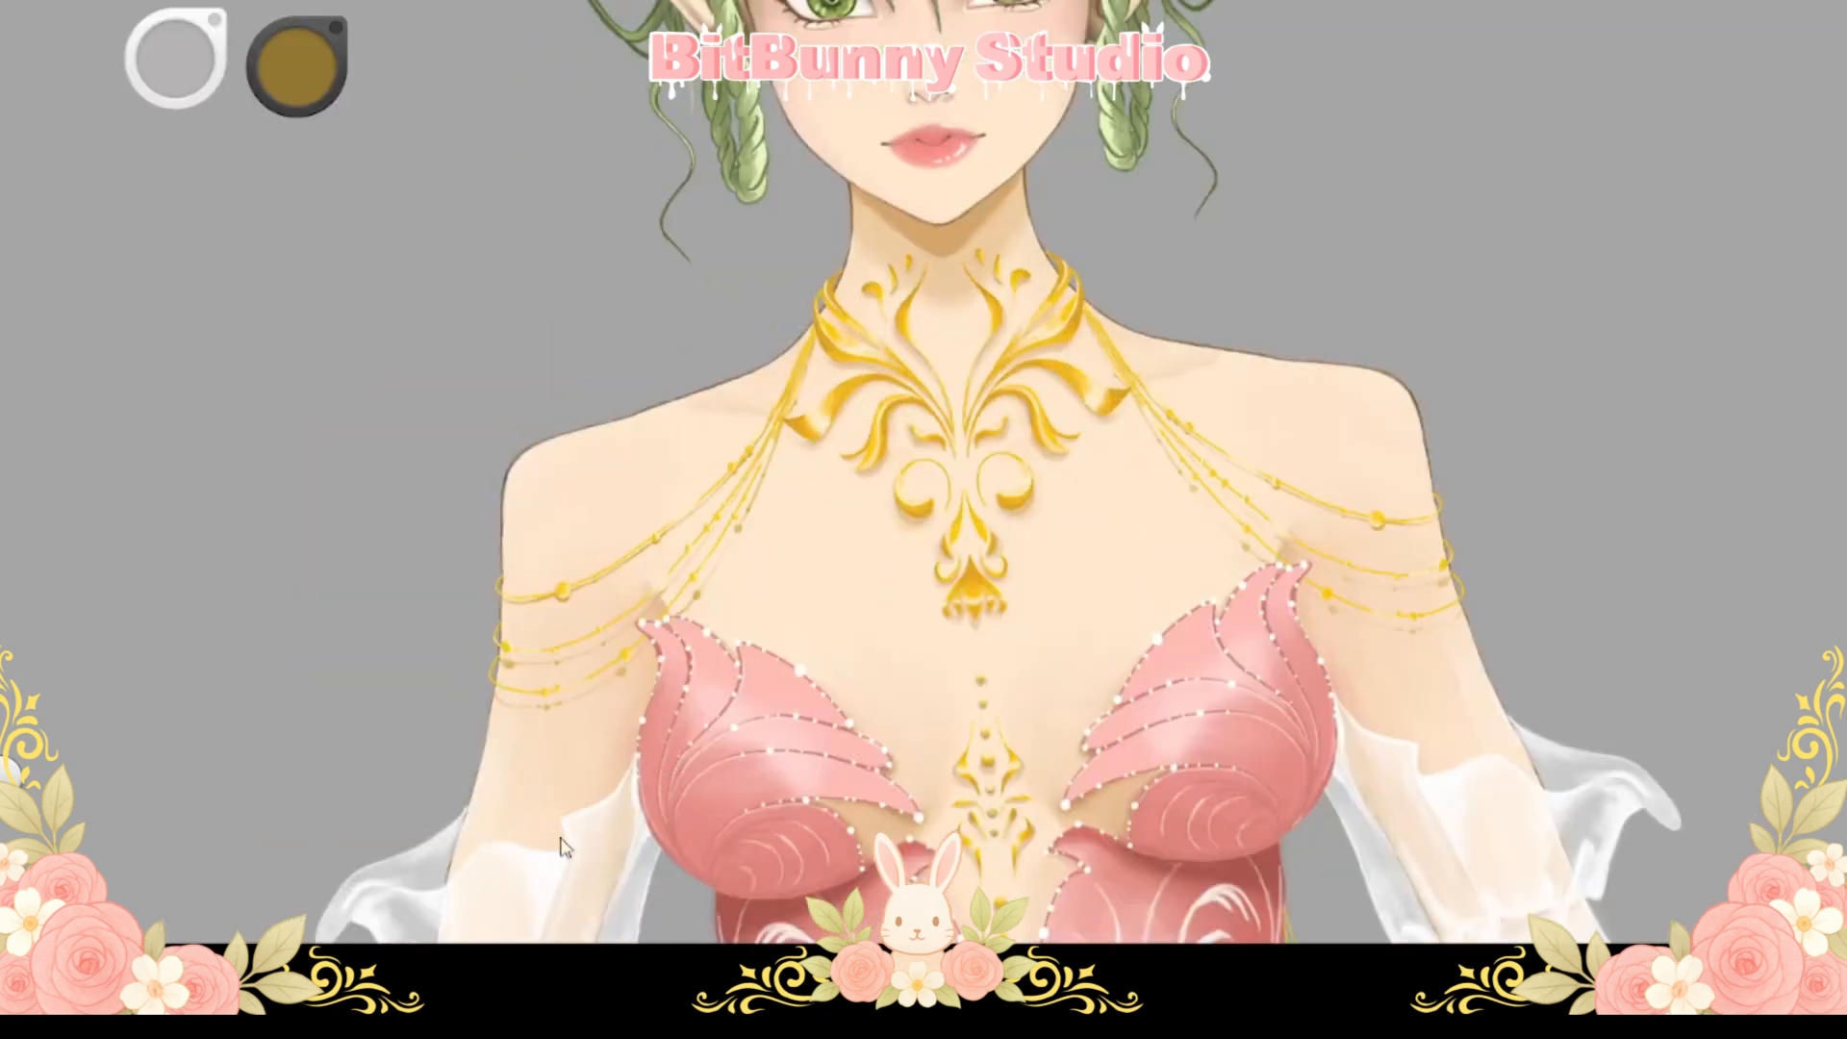
# Compare the shoulder-chain shadows by undoing and restoring the last change, and review the whole upper body
pyautogui.hotkey('ctrl', 'z')
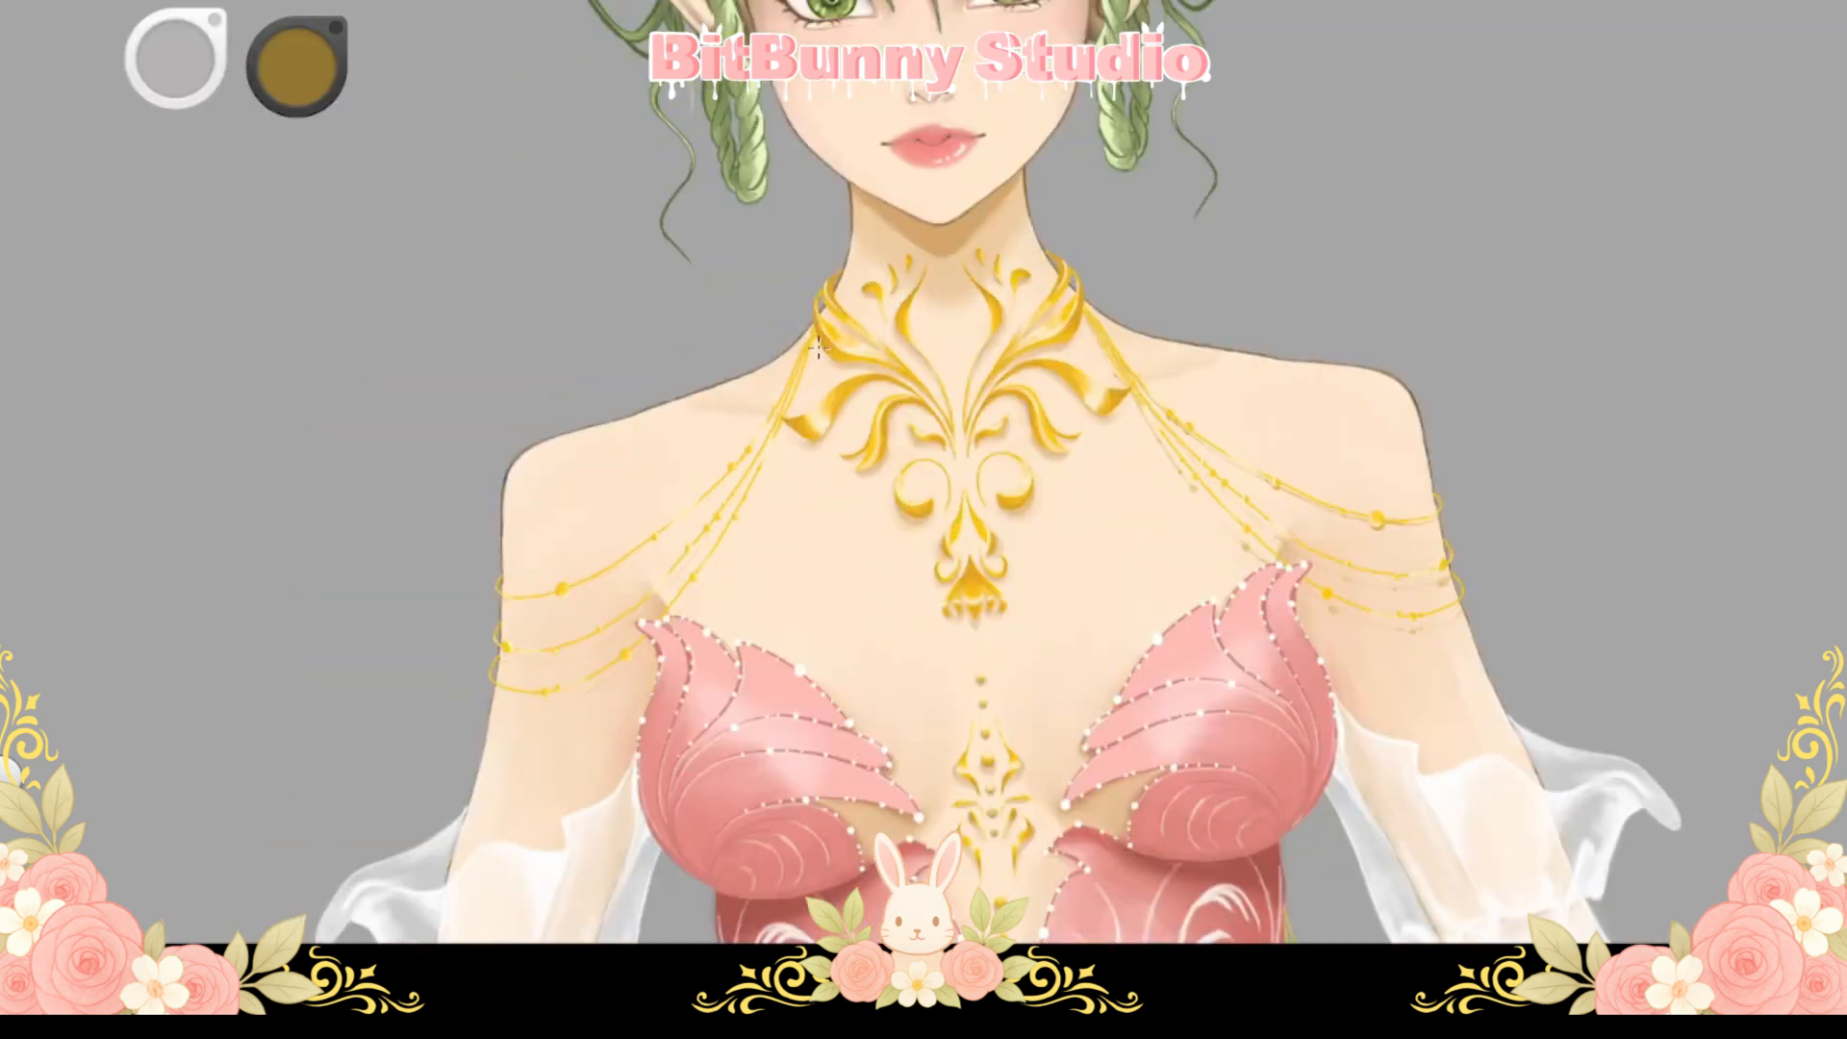
pyautogui.hotkey('ctrl', 'y')
pyautogui.press('space')
pyautogui.moveTo(933, 676); pyautogui.dragTo(921, 700)
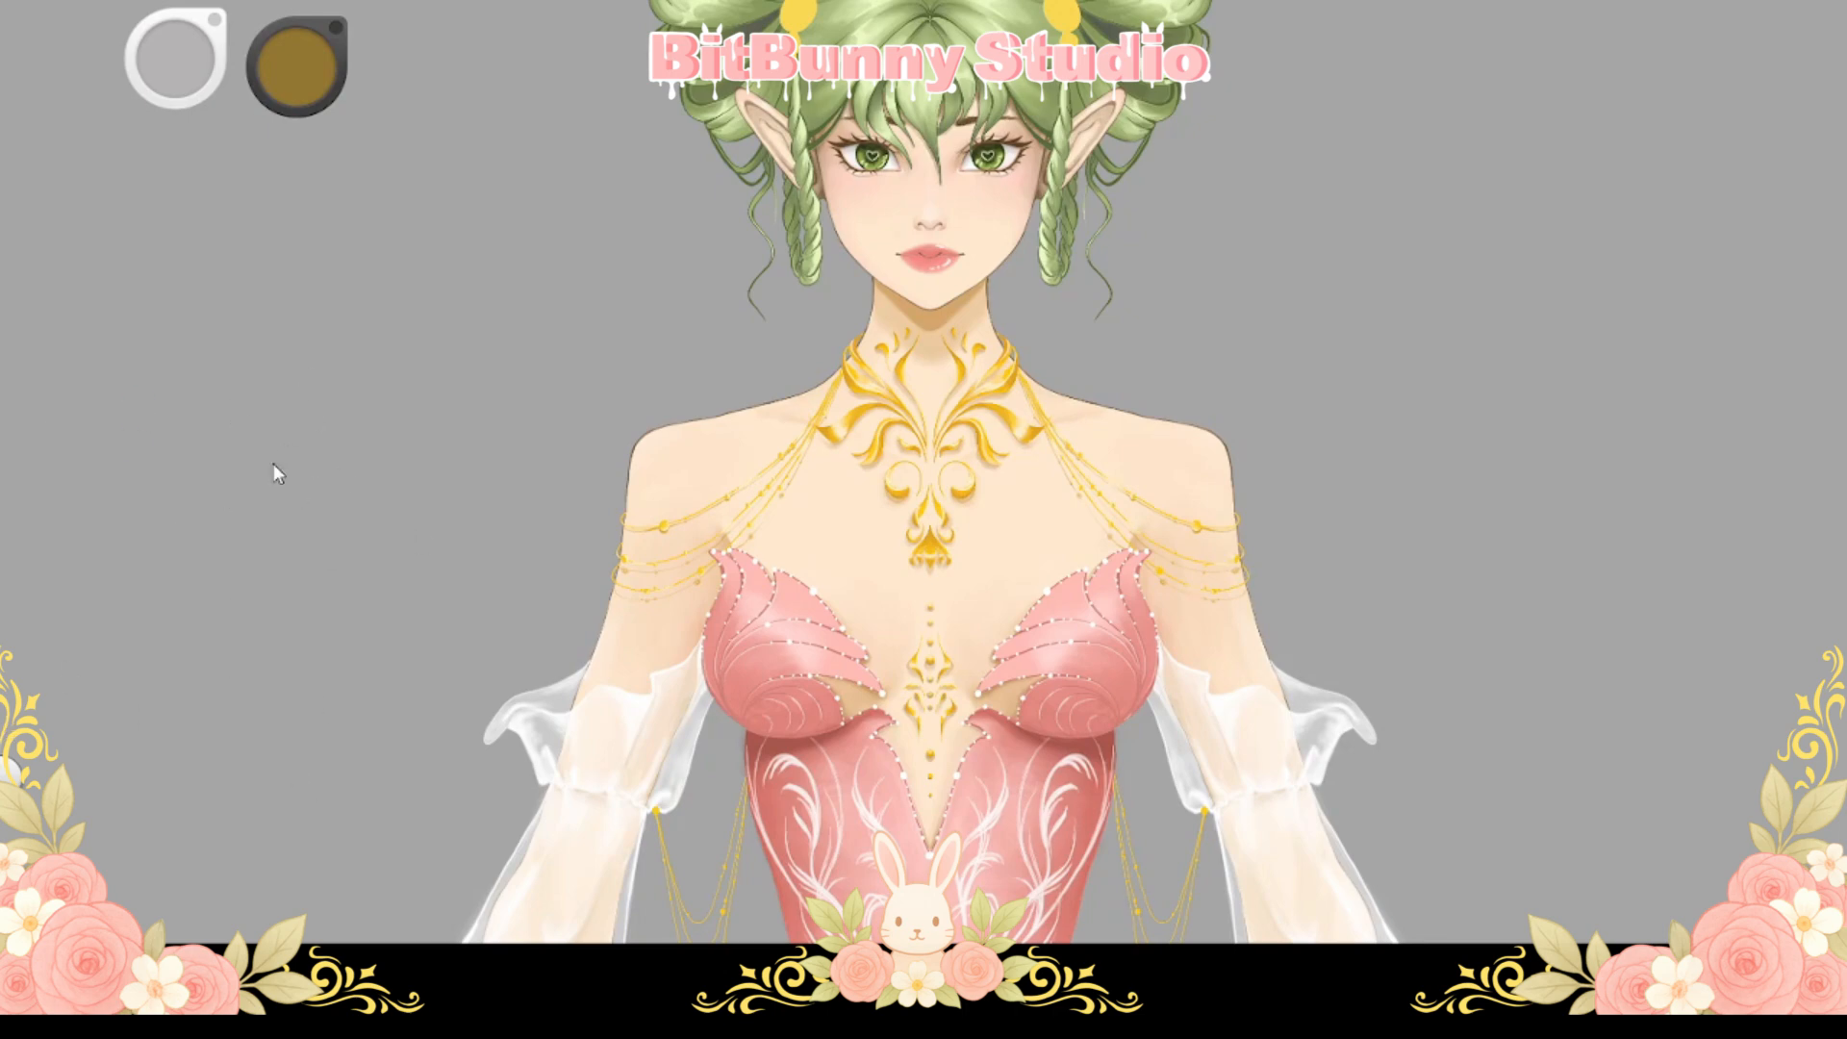
pyautogui.press('space')
pyautogui.press('space')
pyautogui.moveTo(824, 758)
pyautogui.mouseDown()
pyautogui.moveTo(938, 674)
pyautogui.moveTo(857, 597)
pyautogui.moveTo(977, 632)
pyautogui.moveTo(1184, 616)
pyautogui.mouseUp()
pyautogui.press('space')
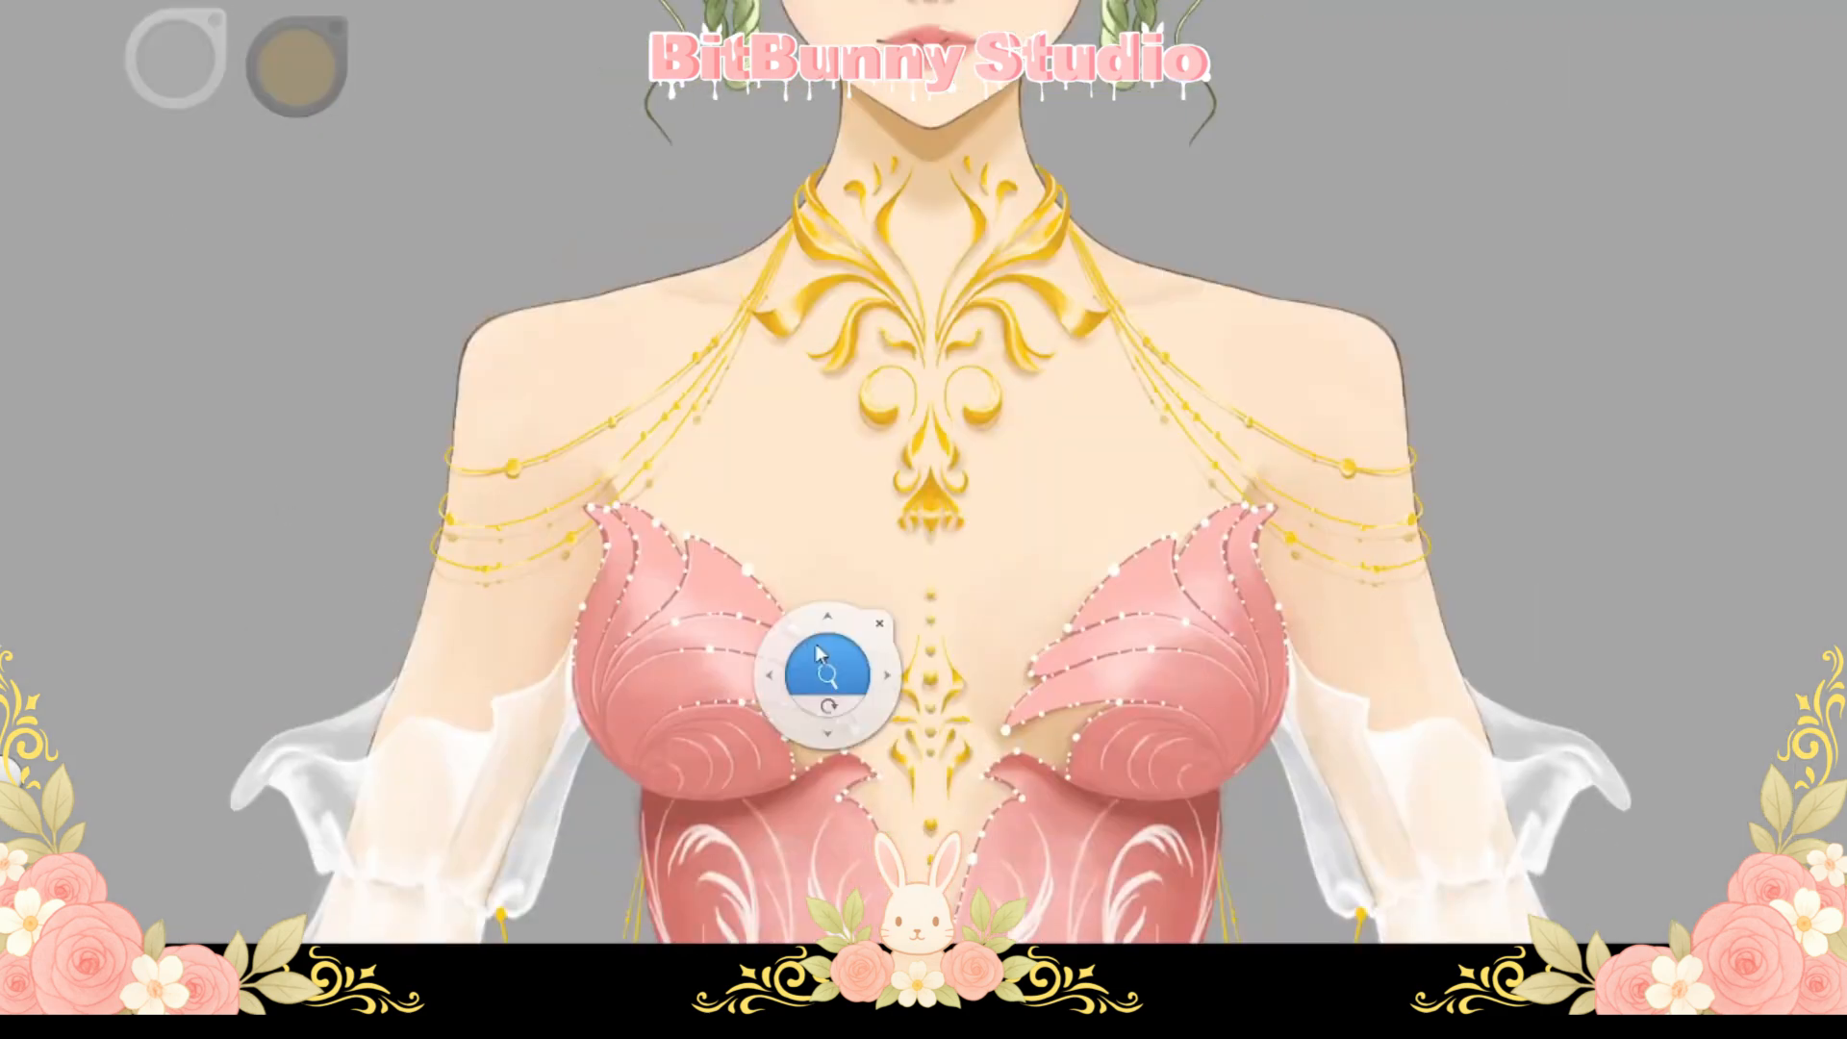
# Paint brown-gold cast shadows on the skin beside the pearls at the cup's inner petal tips
pyautogui.moveTo(816, 647); pyautogui.dragTo(948, 808)
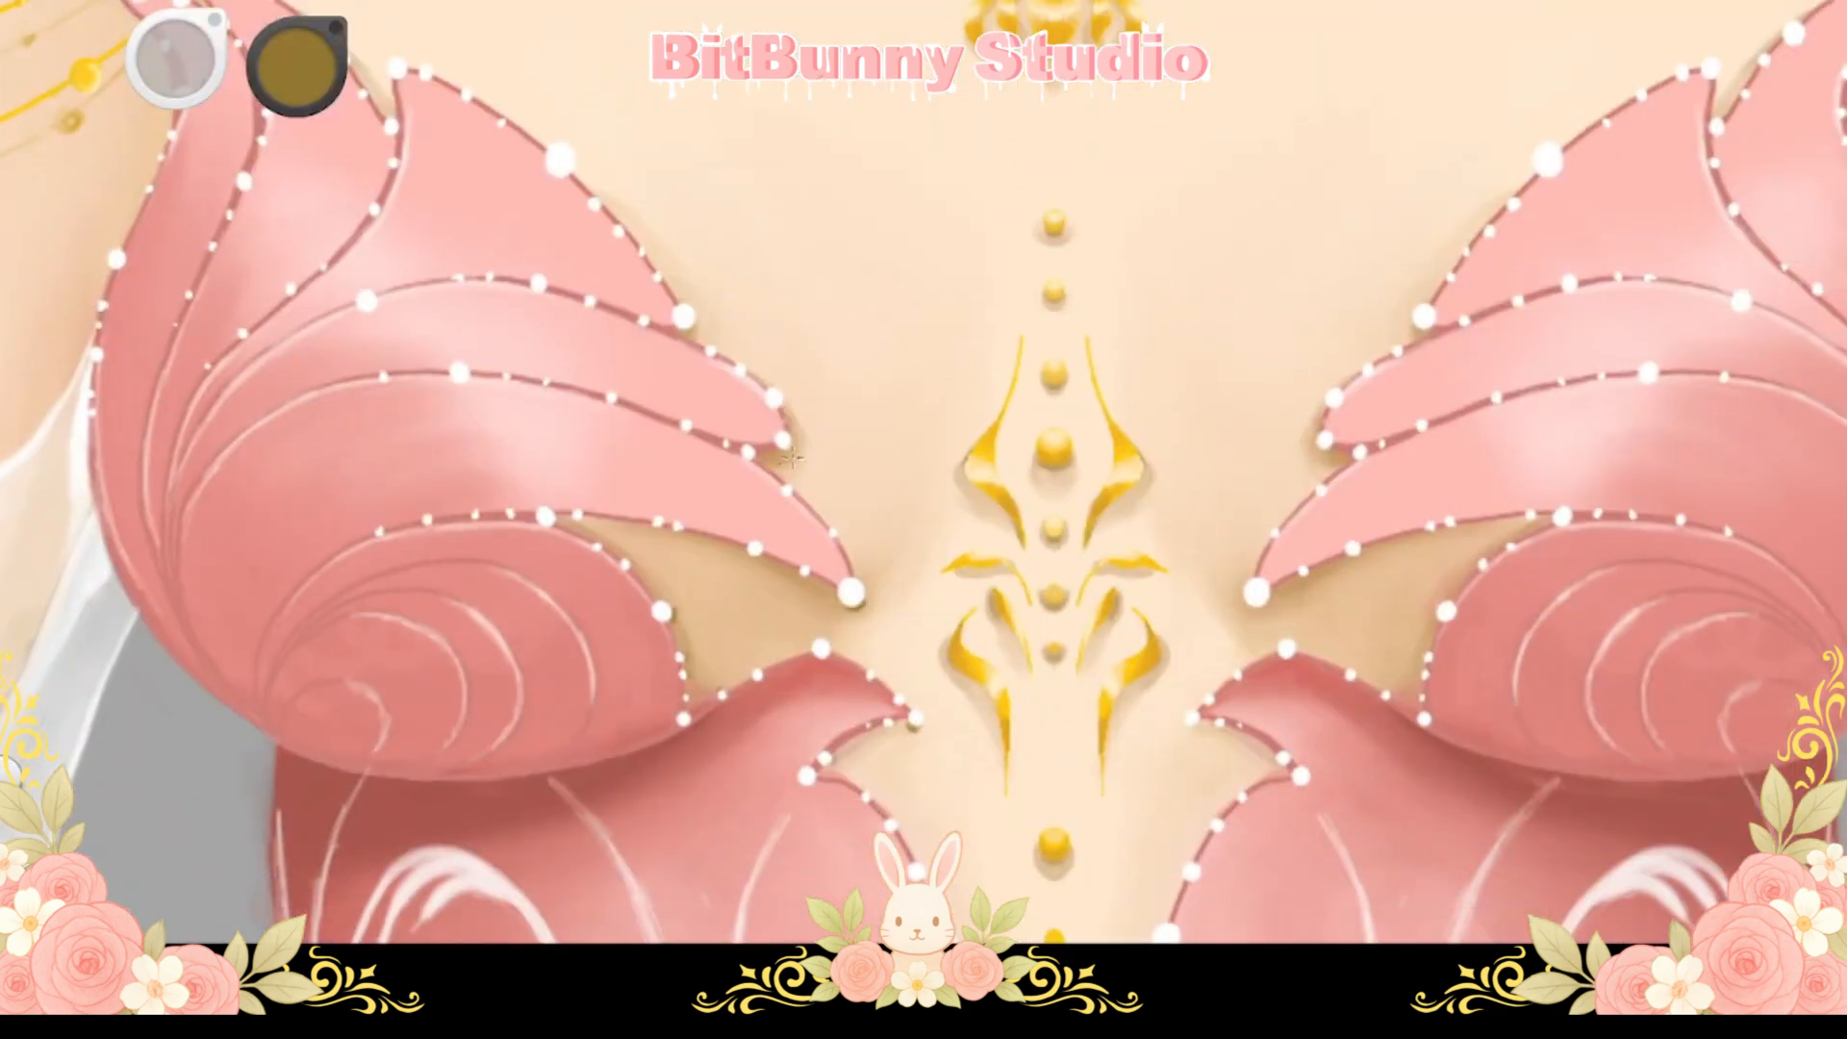
pyautogui.click(792, 449)
pyautogui.click(786, 405)
pyautogui.click(692, 324)
pyautogui.moveTo(691, 323)
pyautogui.mouseDown()
pyautogui.moveTo(752, 477)
pyautogui.moveTo(819, 575)
pyautogui.mouseUp()
pyautogui.click(705, 412)
pyautogui.moveTo(705, 412); pyautogui.dragTo(779, 460)
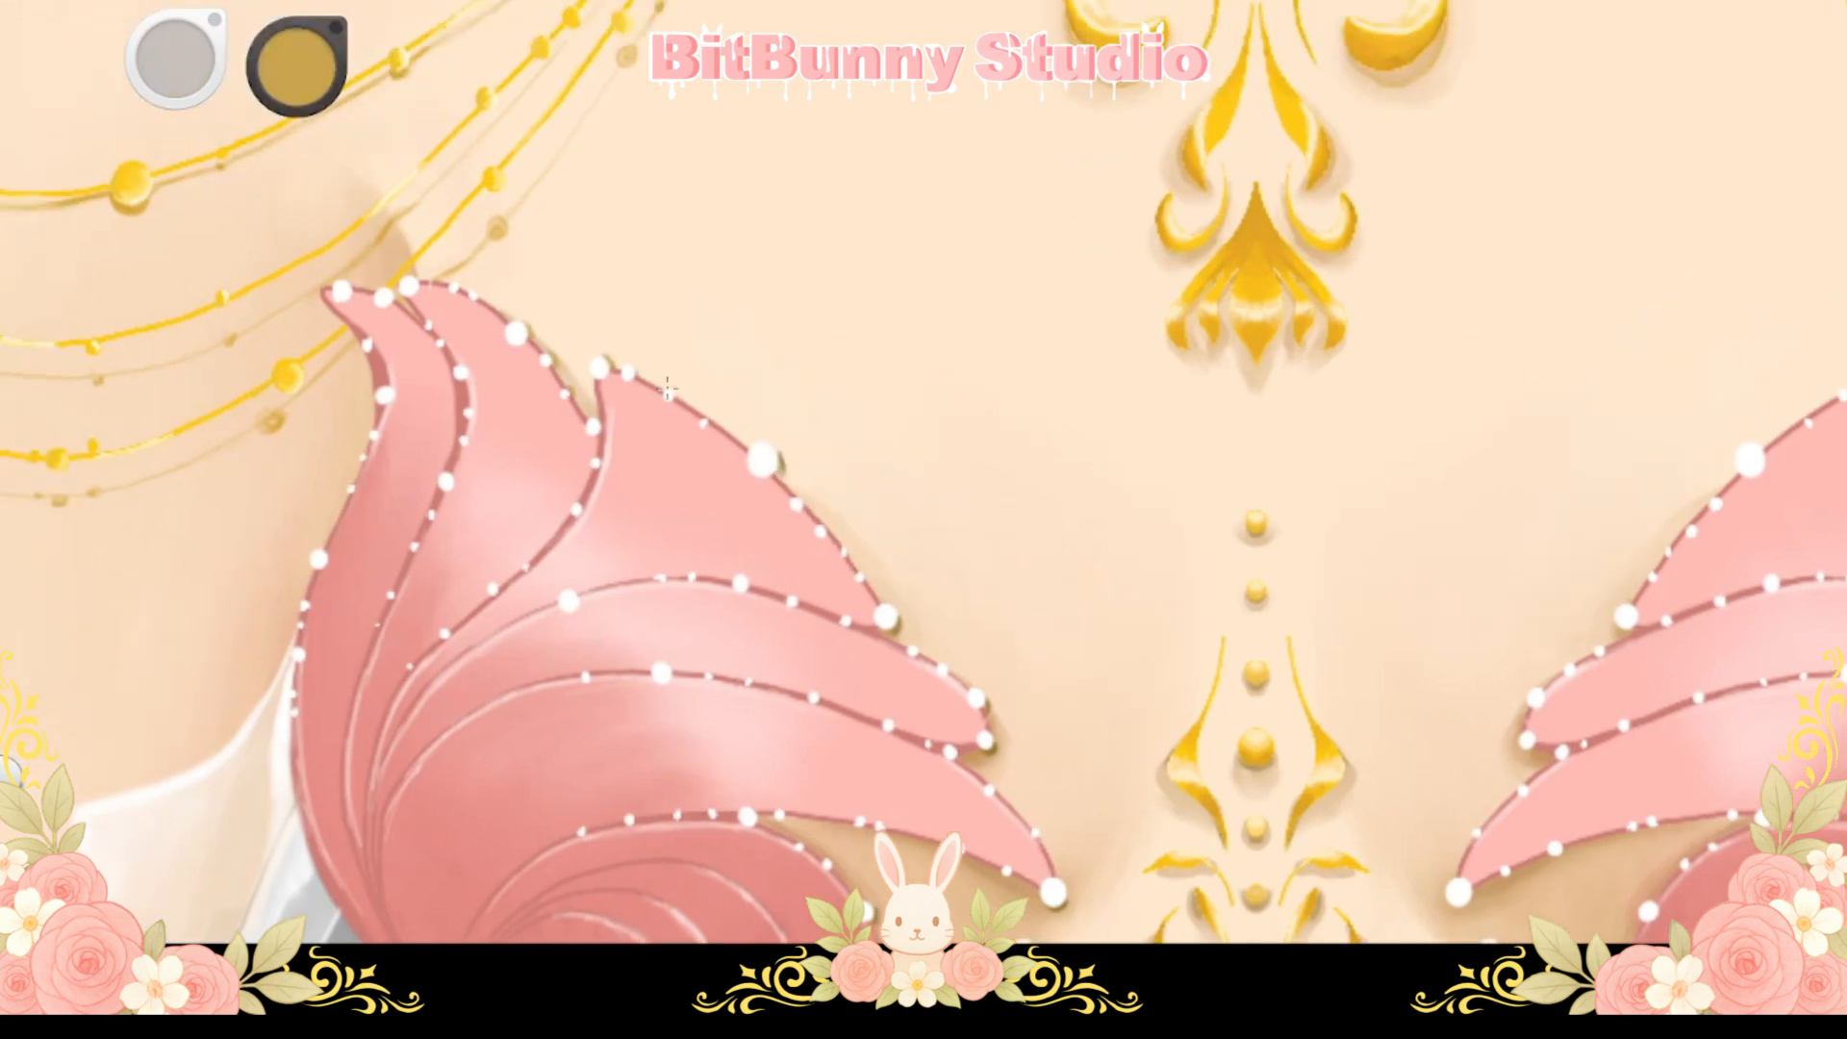
# Add cast shadows beside the pearls along the outer edge of the cup's upper petals
pyautogui.moveTo(668, 388); pyautogui.dragTo(520, 266)
pyautogui.press('x')
pyautogui.moveTo(769, 479); pyautogui.dragTo(900, 641)
pyautogui.moveTo(333, 124)
pyautogui.mouseDown()
pyautogui.moveTo(785, 409)
pyautogui.moveTo(576, 304)
pyautogui.mouseUp()
pyautogui.click(590, 350)
pyautogui.click(708, 398)
pyautogui.click(814, 454)
pyautogui.moveTo(814, 454); pyautogui.dragTo(699, 367)
pyautogui.click(831, 535)
pyautogui.click(883, 600)
pyautogui.moveTo(878, 601); pyautogui.dragTo(783, 395)
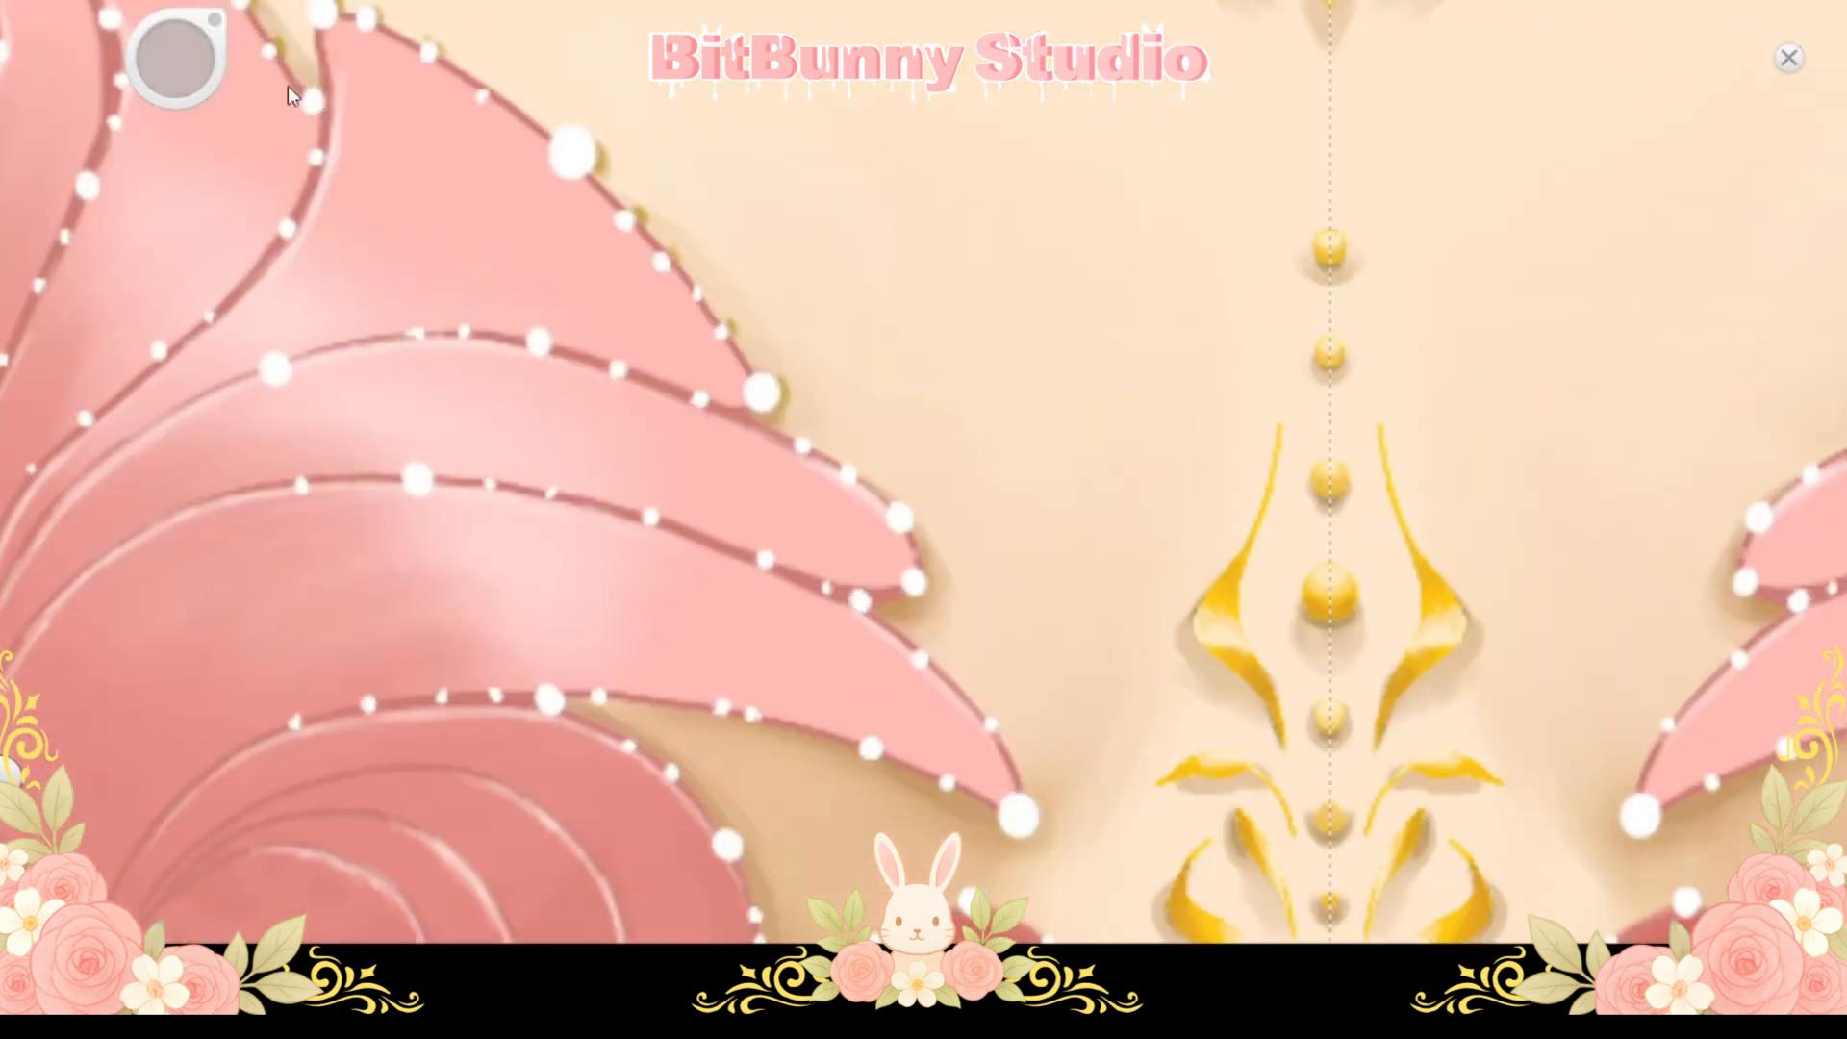
# Add shadows to the pearls on the middle and lower petal tips, and pick a light grey for shading pearls
pyautogui.click(811, 444)
pyautogui.click(917, 525)
pyautogui.moveTo(917, 525); pyautogui.dragTo(818, 339)
pyautogui.click(895, 631)
pyautogui.click(643, 664)
pyautogui.moveTo(644, 664)
pyautogui.mouseDown()
pyautogui.moveTo(962, 866)
pyautogui.moveTo(864, 649)
pyautogui.moveTo(936, 726)
pyautogui.moveTo(852, 623)
pyautogui.mouseUp()
pyautogui.click(279, 86)
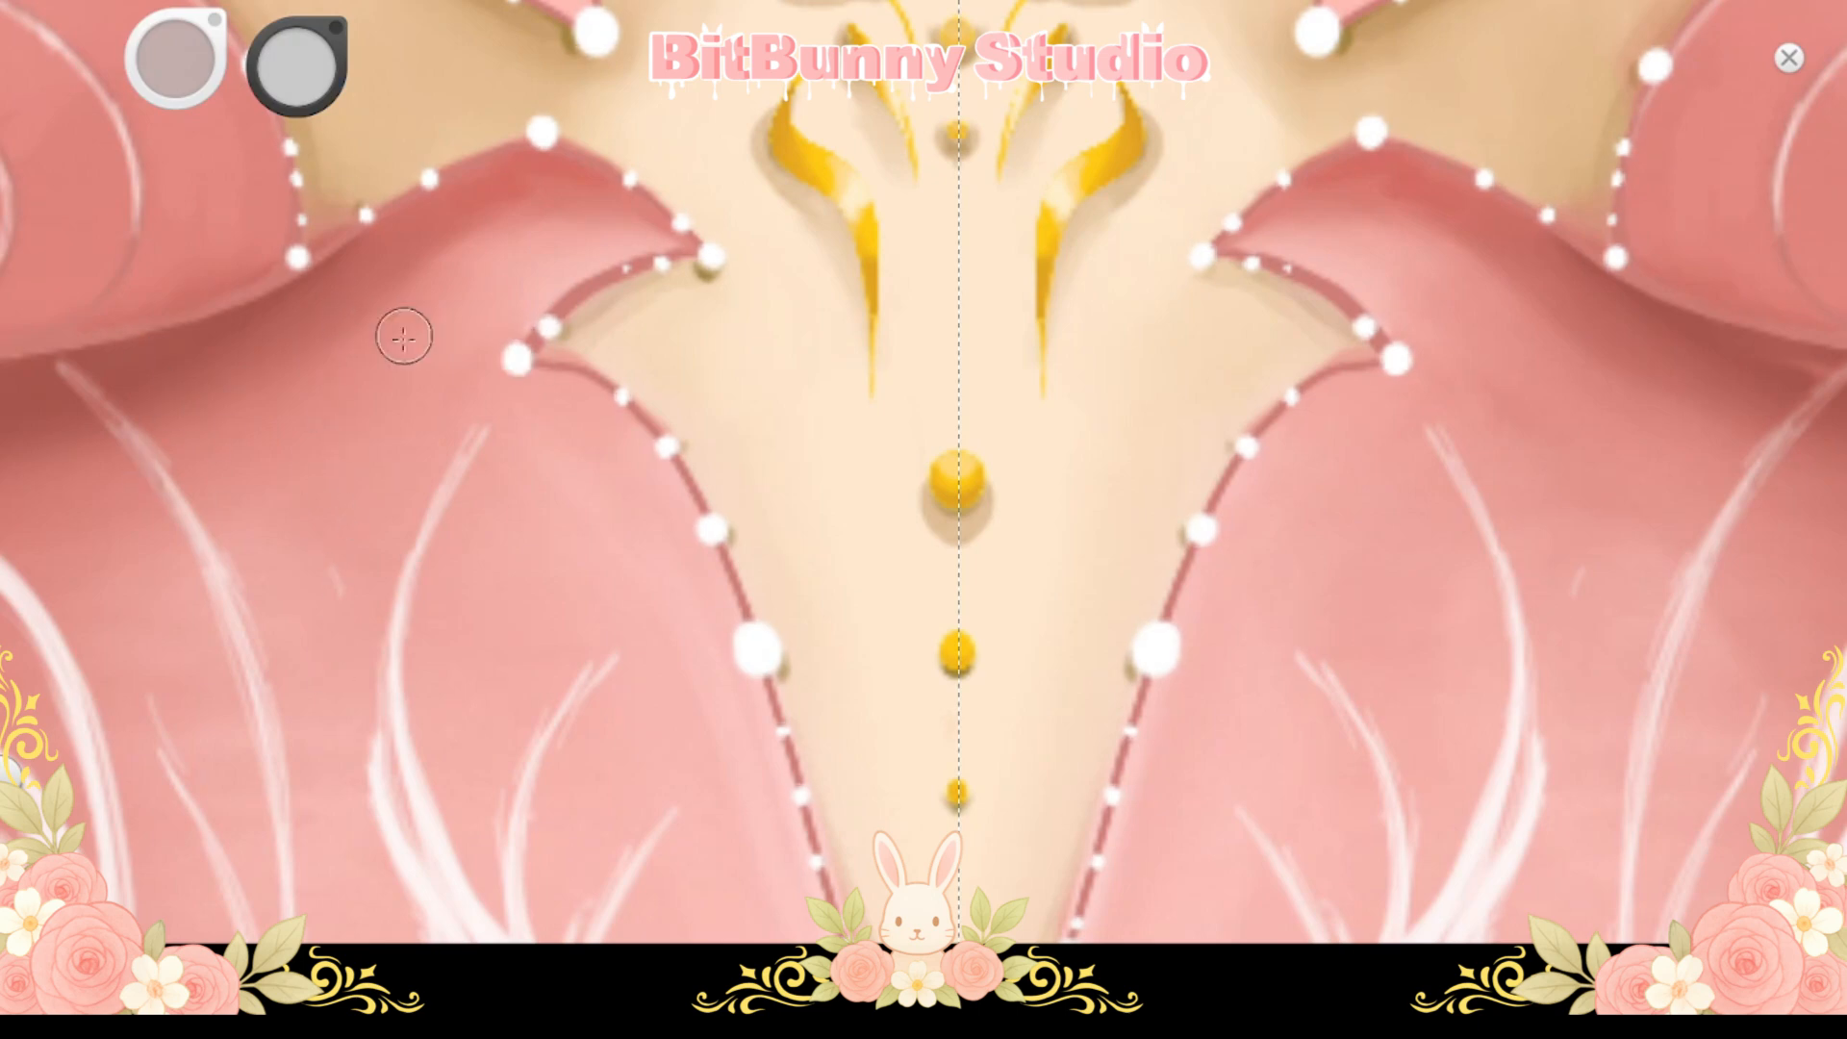
# Undo a series of recent pearl strokes on the bodice and redo them to compare the result
pyautogui.hotkey('ctrl', 'z')
pyautogui.hotkey('ctrl', 'z')
pyautogui.hotkey('ctrl', 'z')
pyautogui.hotkey('ctrl', 'z')
pyautogui.hotkey('ctrl', 'z')
pyautogui.hotkey('ctrl', 'z')
pyautogui.hotkey('ctrl', 'z')
pyautogui.hotkey('ctrl', 'z')
pyautogui.hotkey('ctrl', 'z')
pyautogui.hotkey('ctrl', 'z')
pyautogui.moveTo(887, 482); pyautogui.dragTo(863, 398)
pyautogui.hotkey('ctrl', 'z')
pyautogui.hotkey('ctrl', 'z')
pyautogui.hotkey('ctrl', 'z')
pyautogui.hotkey('ctrl', 'z')
pyautogui.hotkey('ctrl', 'z')
pyautogui.hotkey('ctrl', 'z')
pyautogui.moveTo(77, 283); pyautogui.dragTo(225, 648)
pyautogui.hotkey('ctrl', 'z')
pyautogui.hotkey('ctrl', 'z')
pyautogui.scroll(-4, 808, 654)
pyautogui.hotkey('ctrl', 'z')
pyautogui.hotkey('ctrl', 'z')
pyautogui.hotkey('ctrl', 'z')
pyautogui.hotkey('ctrl', 'z')
pyautogui.hotkey('ctrl', 'z')
pyautogui.hotkey('ctrl', 'z')
pyautogui.hotkey('ctrl', 'z')
pyautogui.hotkey('ctrl', 'z')
pyautogui.hotkey('ctrl', 'y')
pyautogui.hotkey('ctrl', 'y')
pyautogui.hotkey('ctrl', 'y')
pyautogui.hotkey('ctrl', 'y')
pyautogui.hotkey('ctrl', 'y')
pyautogui.hotkey('ctrl', 'y')
pyautogui.hotkey('ctrl', 'y')
pyautogui.hotkey('ctrl', 'y')
pyautogui.hotkey('ctrl', 'y')
pyautogui.hotkey('ctrl', 'y')
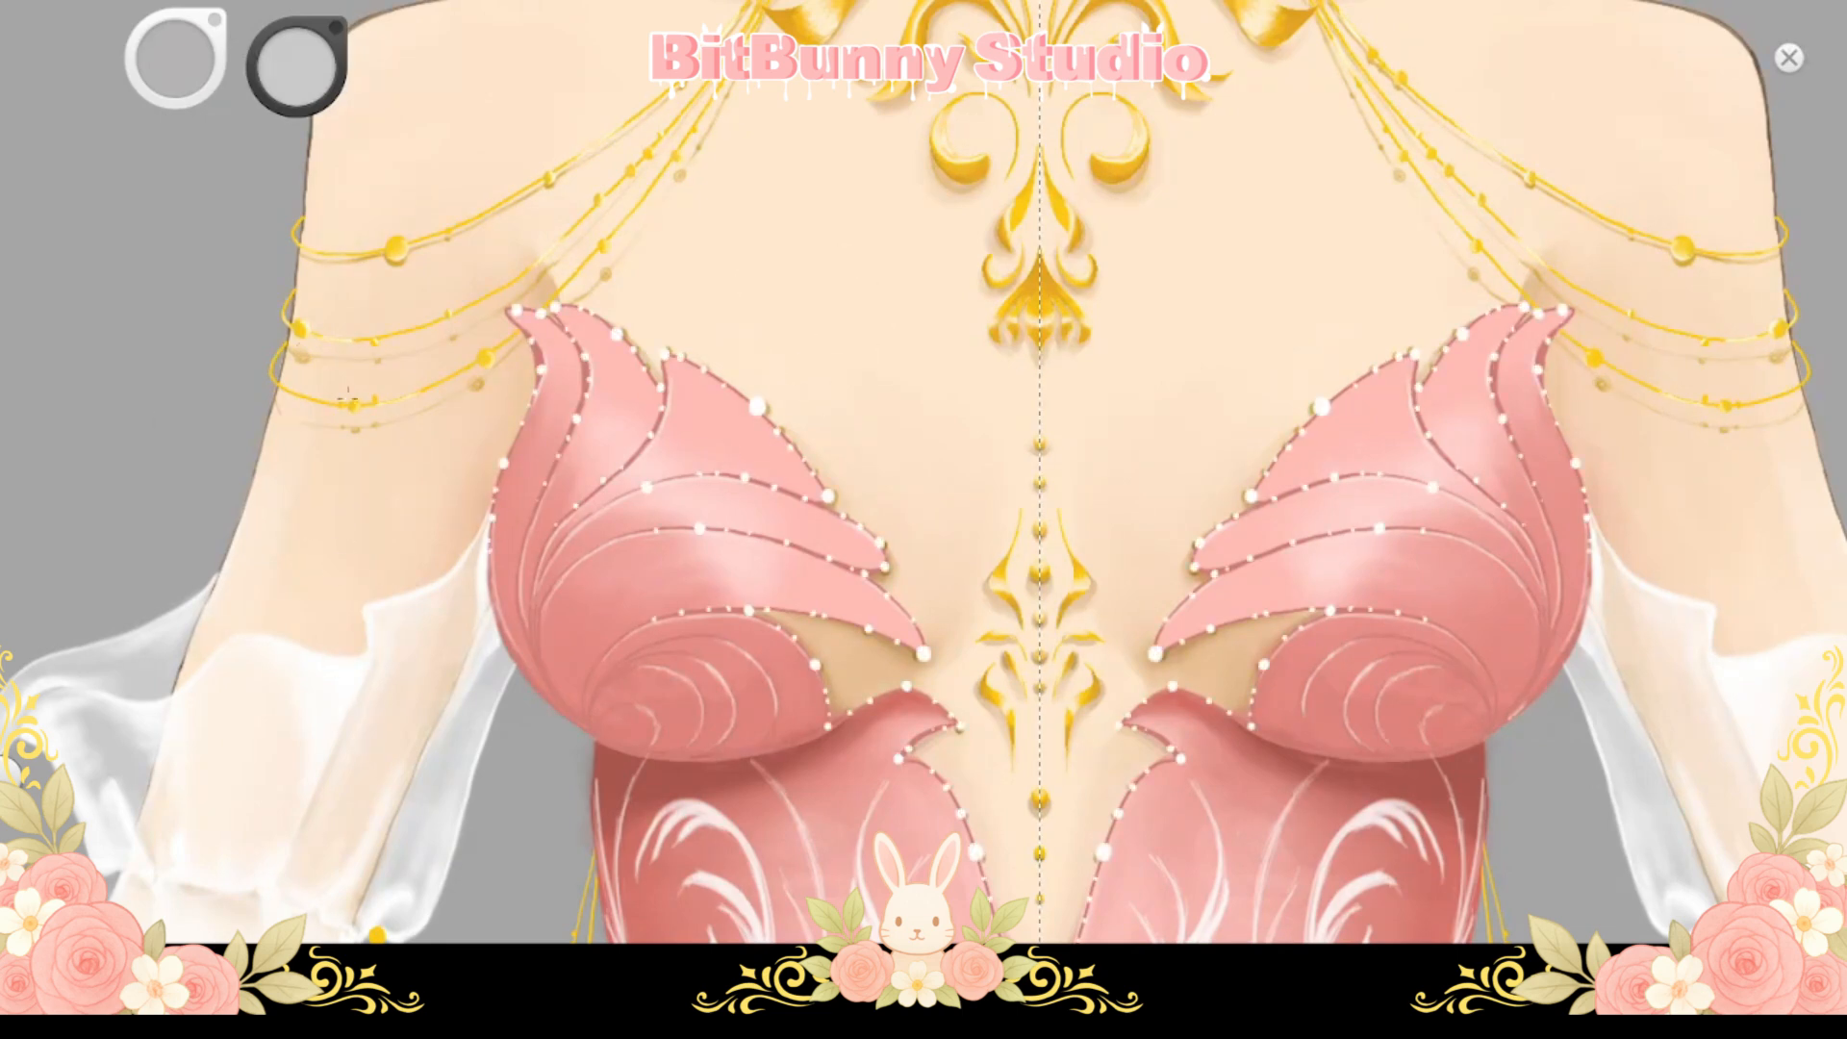
# Shade the pearls on the corset's top points and the lowest cup petal tip with light grey
pyautogui.press('space')
pyautogui.moveTo(953, 646); pyautogui.dragTo(931, 414)
pyautogui.click(729, 279)
pyautogui.hotkey('ctrl', 'z')
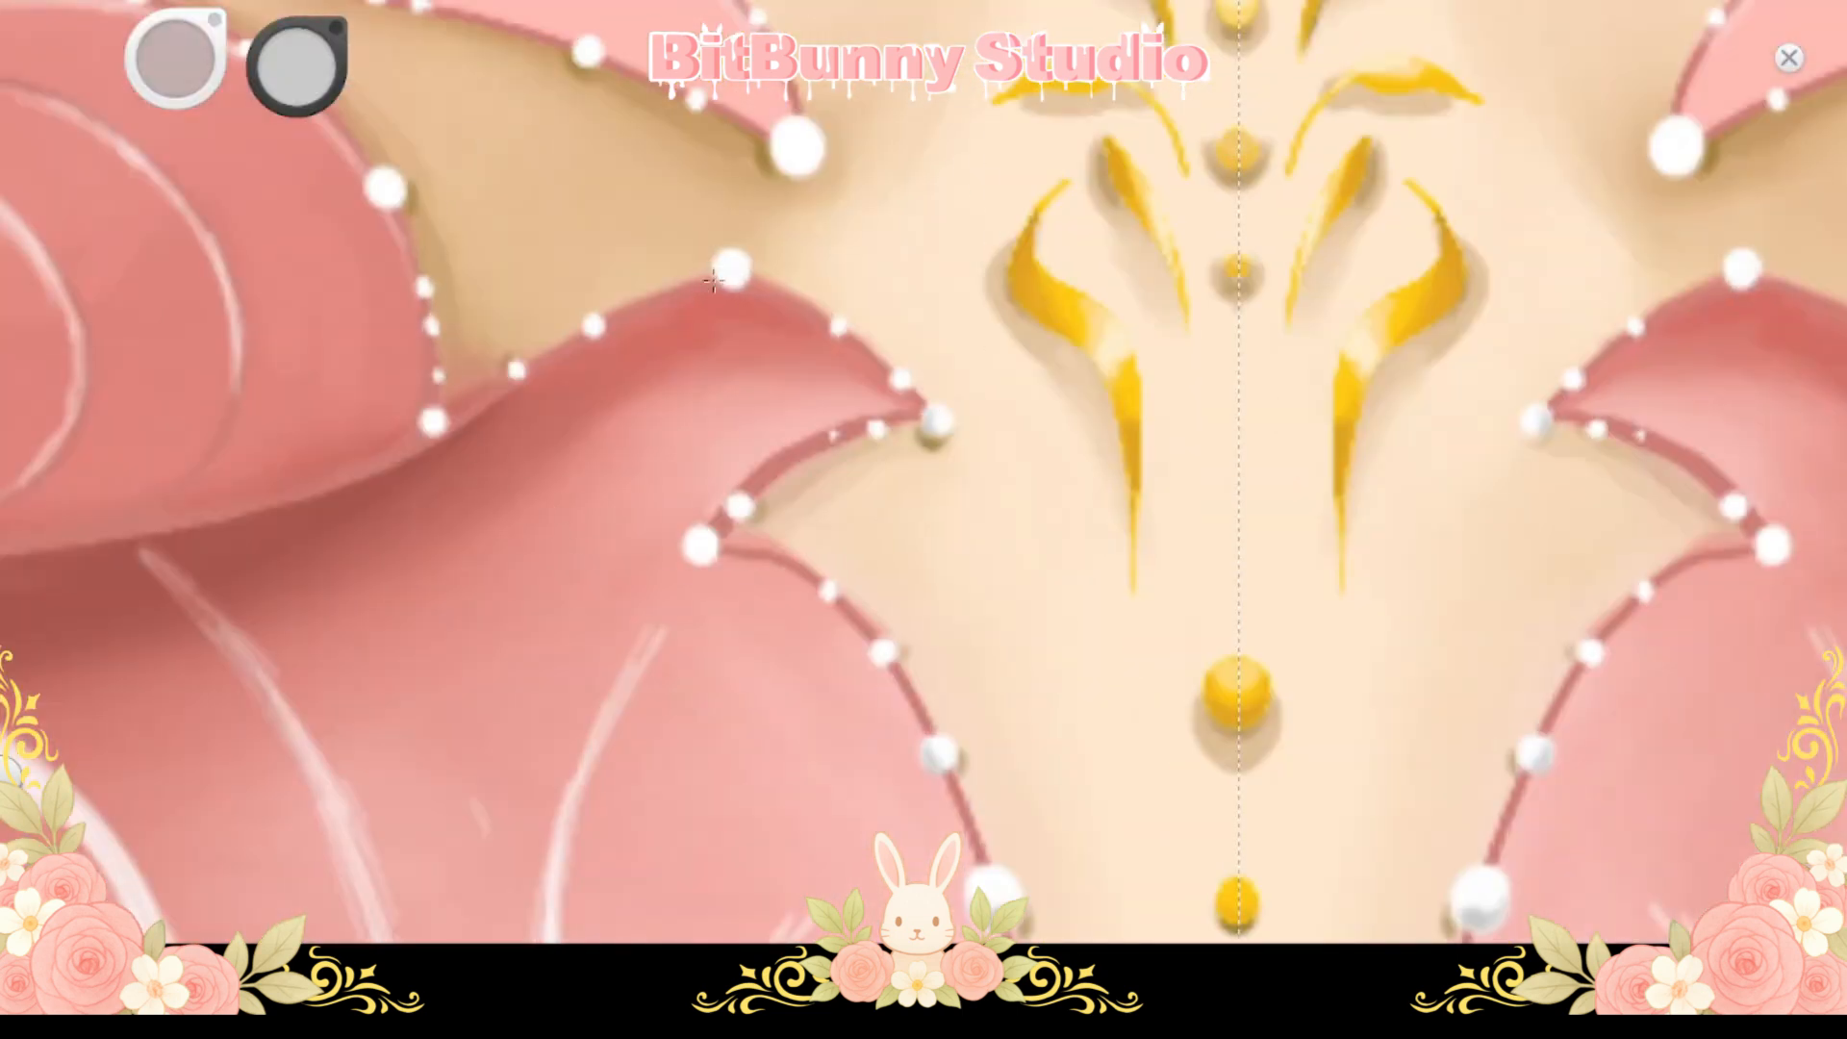
pyautogui.click(728, 277)
pyautogui.click(793, 146)
pyautogui.press('space')
pyautogui.moveTo(534, 95)
pyautogui.mouseDown()
pyautogui.moveTo(737, 123)
pyautogui.moveTo(838, 337)
pyautogui.mouseUp()
# Shade the pearls around the skin cut-out beneath the cup and on the adjoining petal edges
pyautogui.click(604, 259)
pyautogui.press('space')
pyautogui.moveTo(1106, 329)
pyautogui.mouseDown()
pyautogui.moveTo(927, 264)
pyautogui.moveTo(904, 300)
pyautogui.mouseUp()
pyautogui.click(687, 667)
pyautogui.press('space')
pyautogui.moveTo(973, 183); pyautogui.dragTo(920, 388)
pyautogui.moveTo(869, 308); pyautogui.dragTo(886, 398)
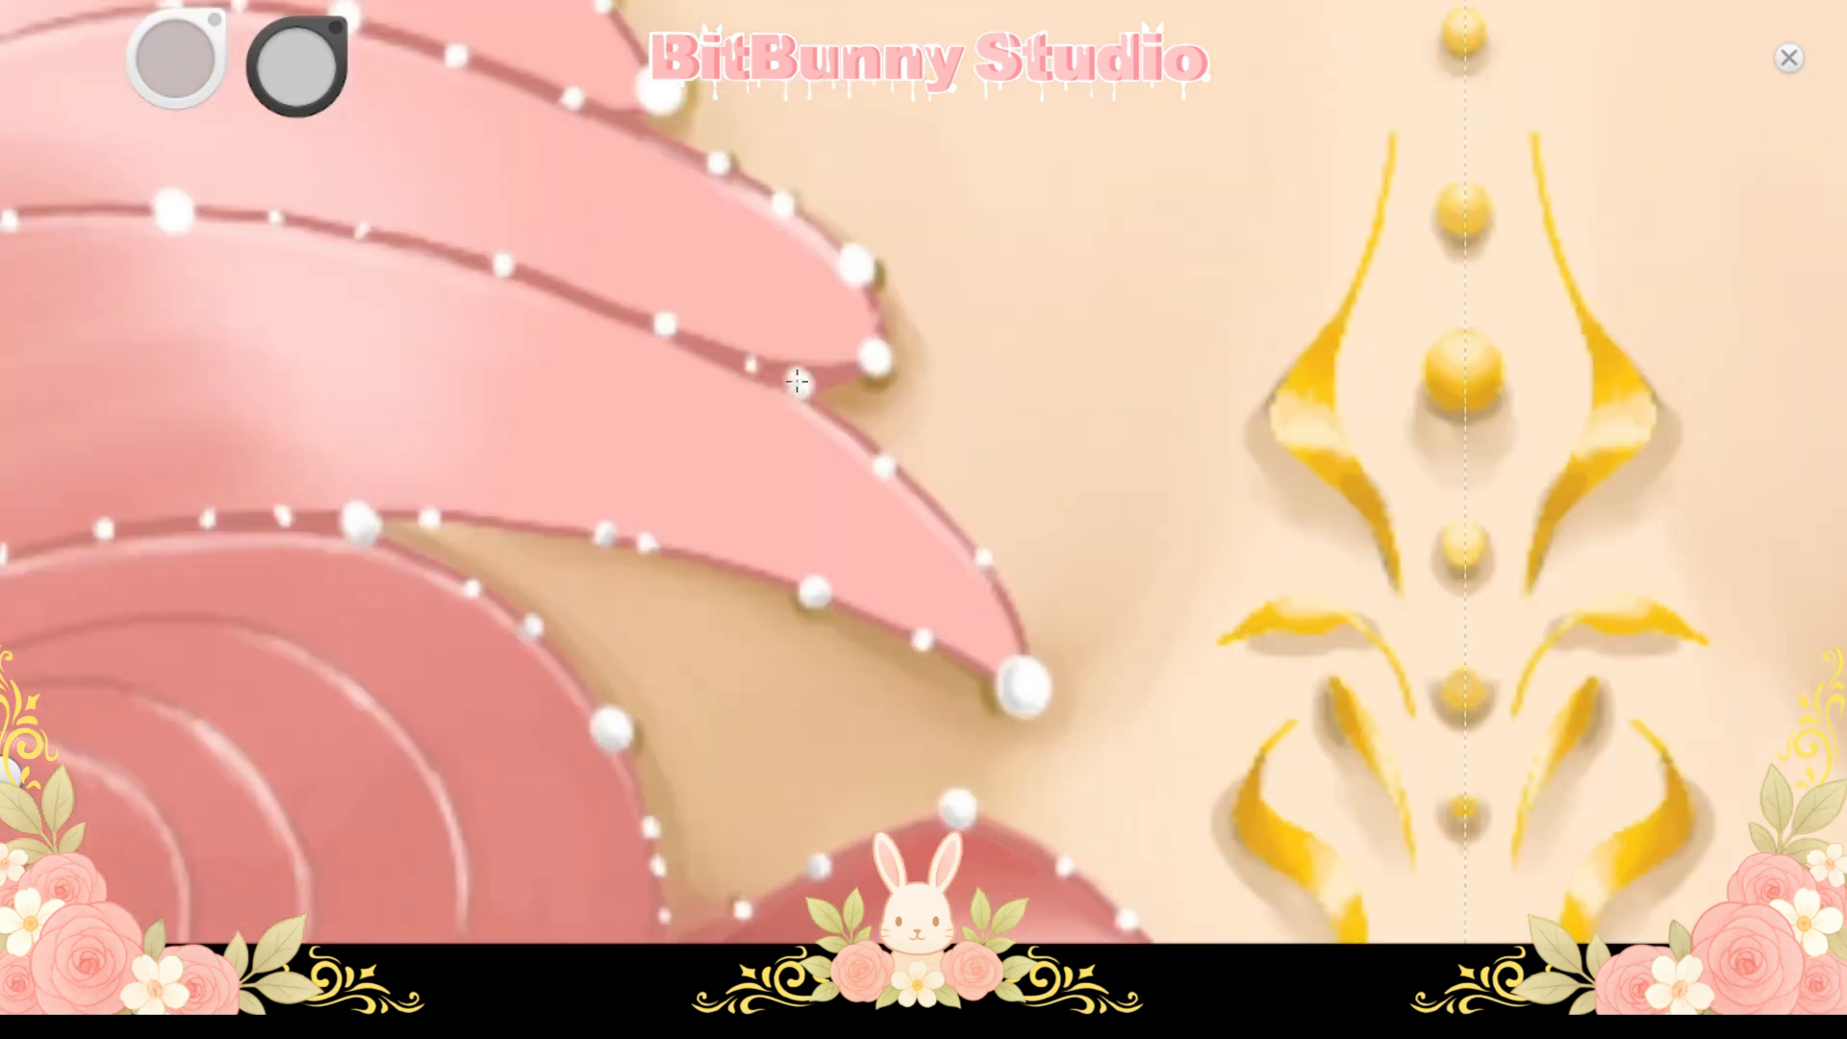
pyautogui.moveTo(177, 214); pyautogui.dragTo(771, 474)
pyautogui.click(771, 475)
# Shade the pearls along the edges of the cup's middle petals with light grey
pyautogui.moveTo(1254, 353); pyautogui.dragTo(915, 384)
pyautogui.click(917, 393)
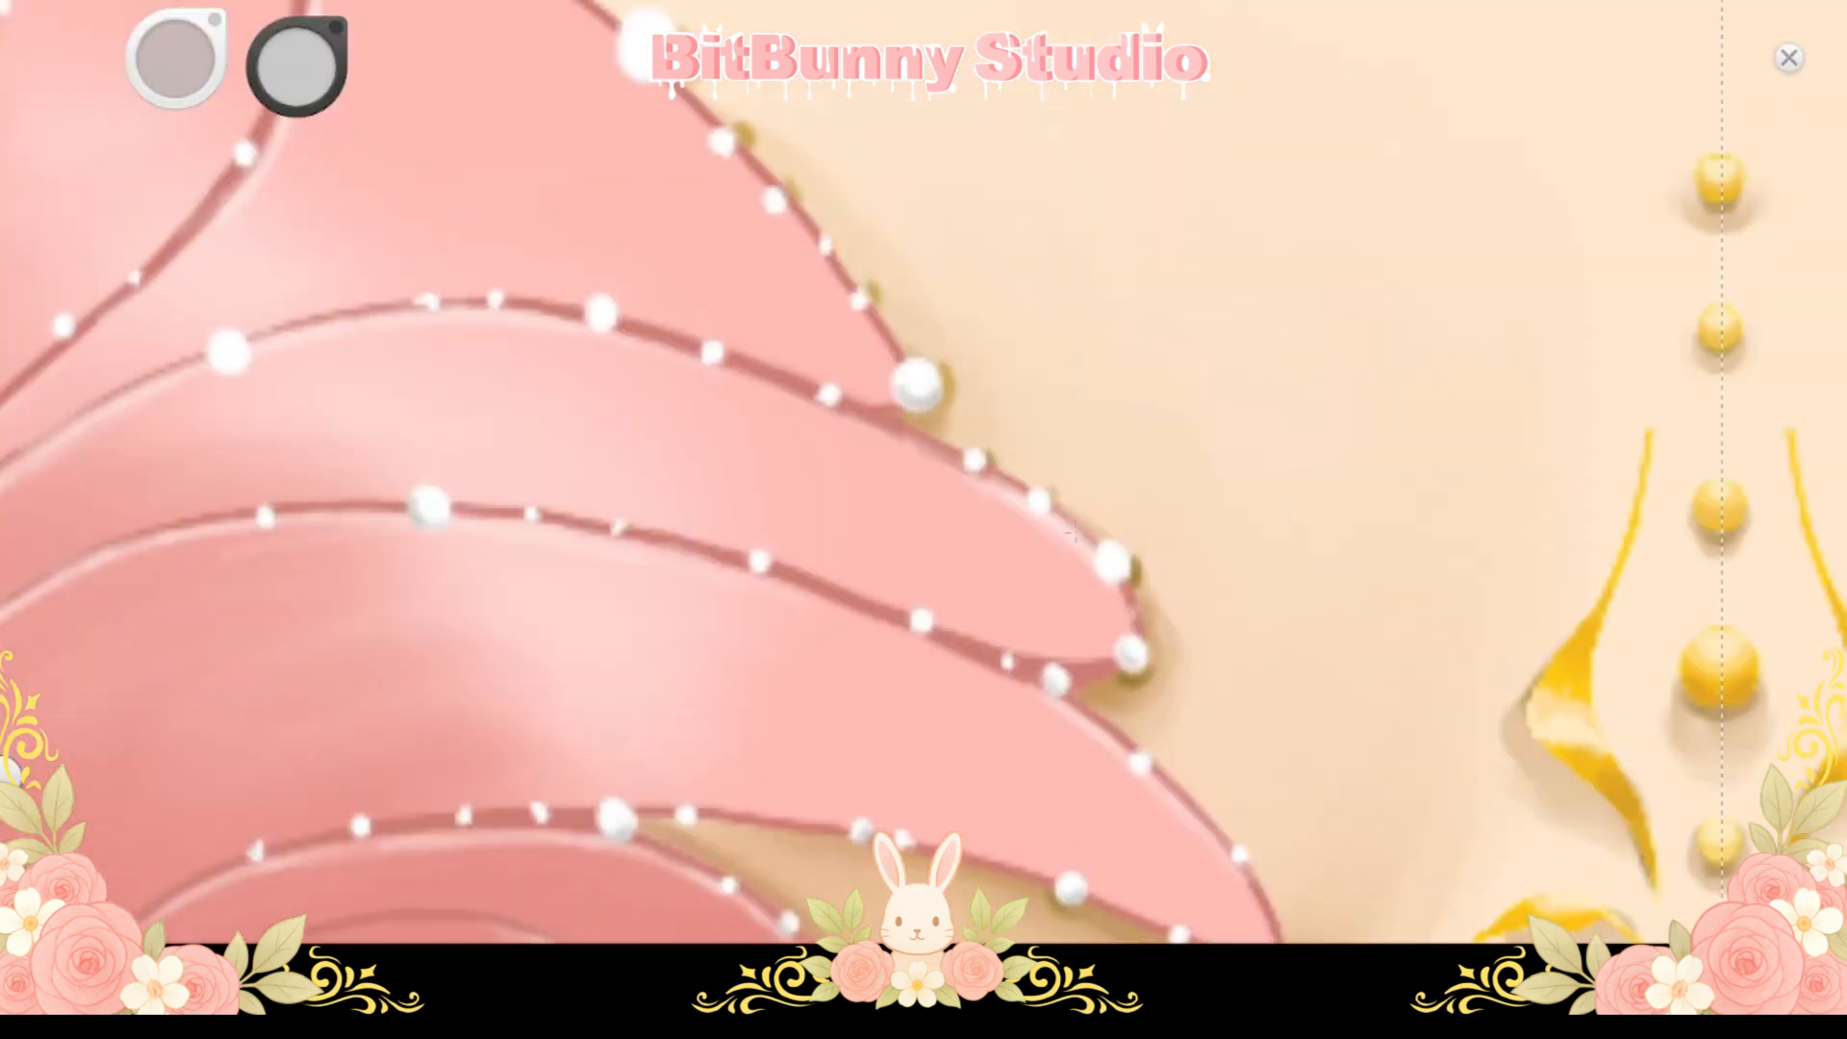
pyautogui.moveTo(600, 309); pyautogui.dragTo(766, 515)
pyautogui.click(765, 522)
pyautogui.click(807, 257)
pyautogui.moveTo(383, 553); pyautogui.dragTo(608, 522)
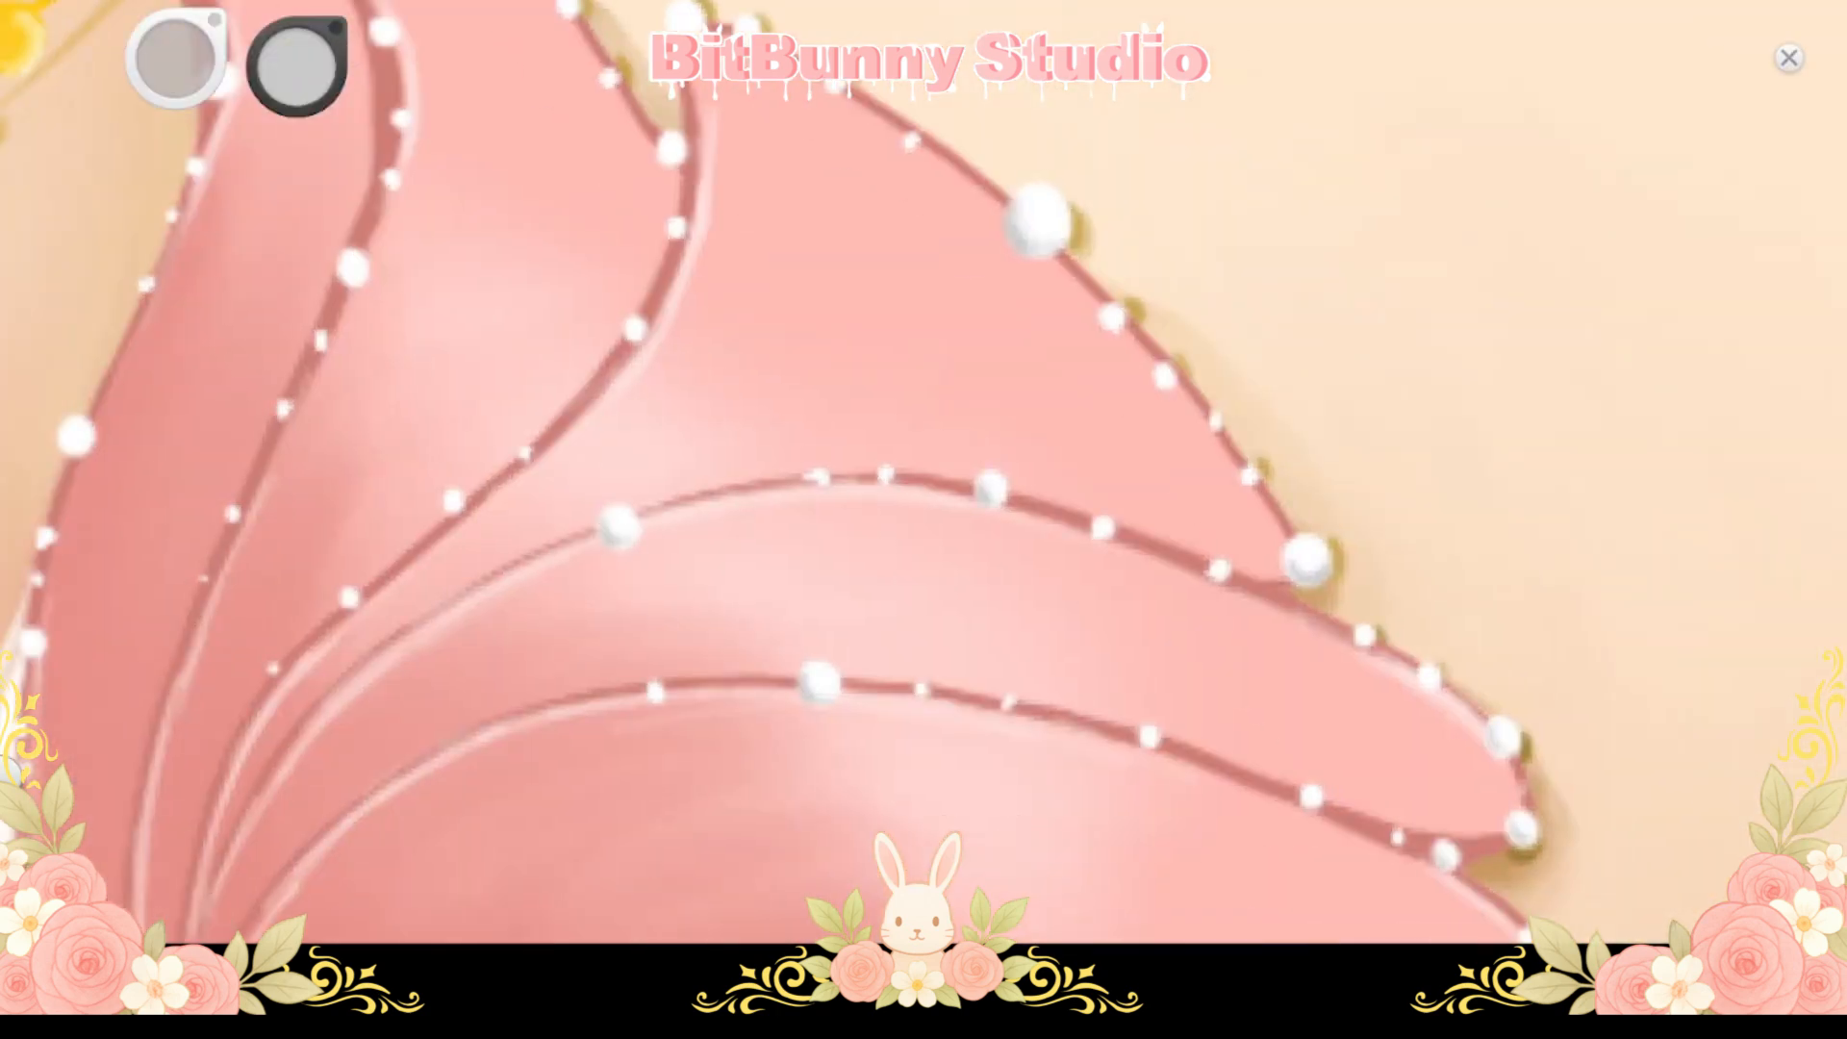
# Shade the pearls along the outer edges of the cup's upper petals and its inner seam
pyautogui.moveTo(597, 241); pyautogui.dragTo(913, 542)
pyautogui.click(1153, 385)
pyautogui.click(984, 456)
pyautogui.moveTo(659, 569); pyautogui.dragTo(781, 563)
pyautogui.click(781, 564)
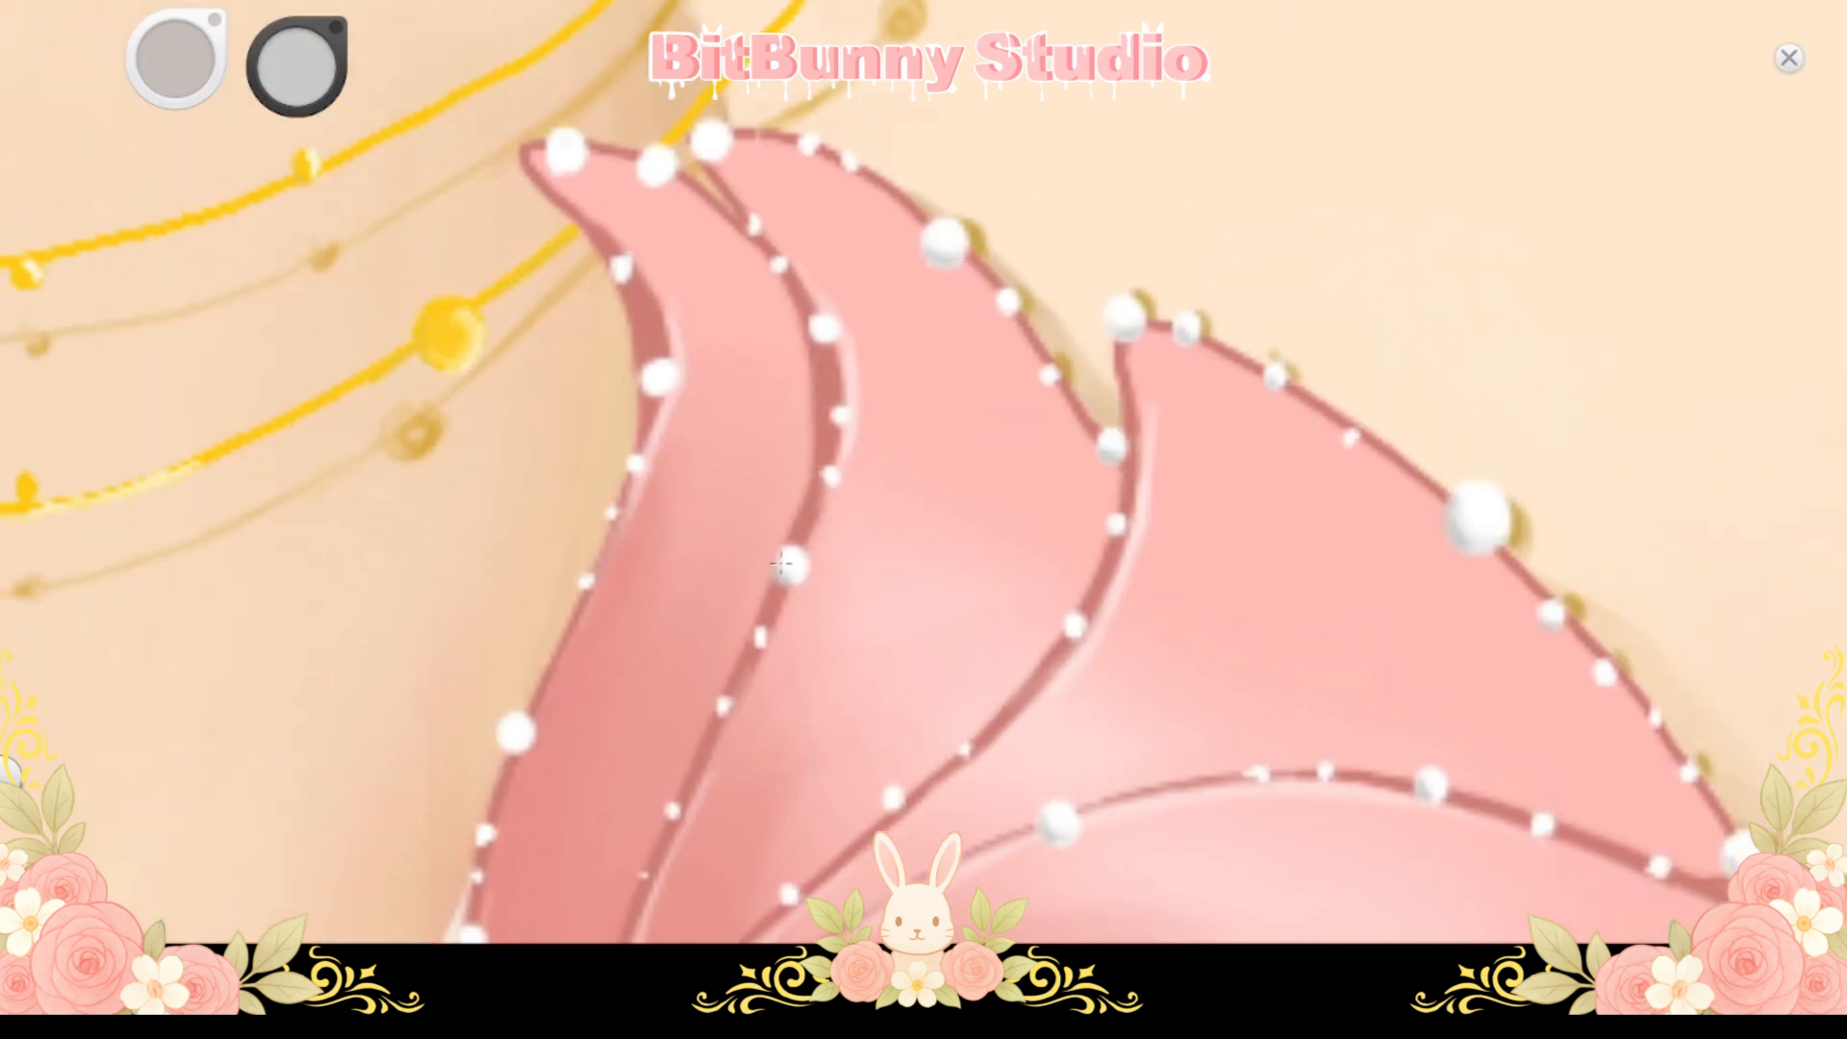
# Shade the pearls along the cup's narrow outermost petal up to its pointed tip
pyautogui.moveTo(515, 733); pyautogui.dragTo(617, 526)
pyautogui.click(612, 529)
pyautogui.click(588, 630)
pyautogui.click(554, 306)
pyautogui.click(650, 531)
pyautogui.moveTo(660, 171)
pyautogui.mouseDown()
pyautogui.moveTo(552, 524)
pyautogui.moveTo(853, 560)
pyautogui.moveTo(685, 449)
pyautogui.mouseUp()
pyautogui.click(679, 433)
# Shade the pearls down the corset's V-shaped neckline, including the large one at its lowest point
pyautogui.moveTo(962, 818)
pyautogui.mouseDown()
pyautogui.moveTo(653, 410)
pyautogui.moveTo(601, 101)
pyautogui.mouseUp()
pyautogui.click(835, 799)
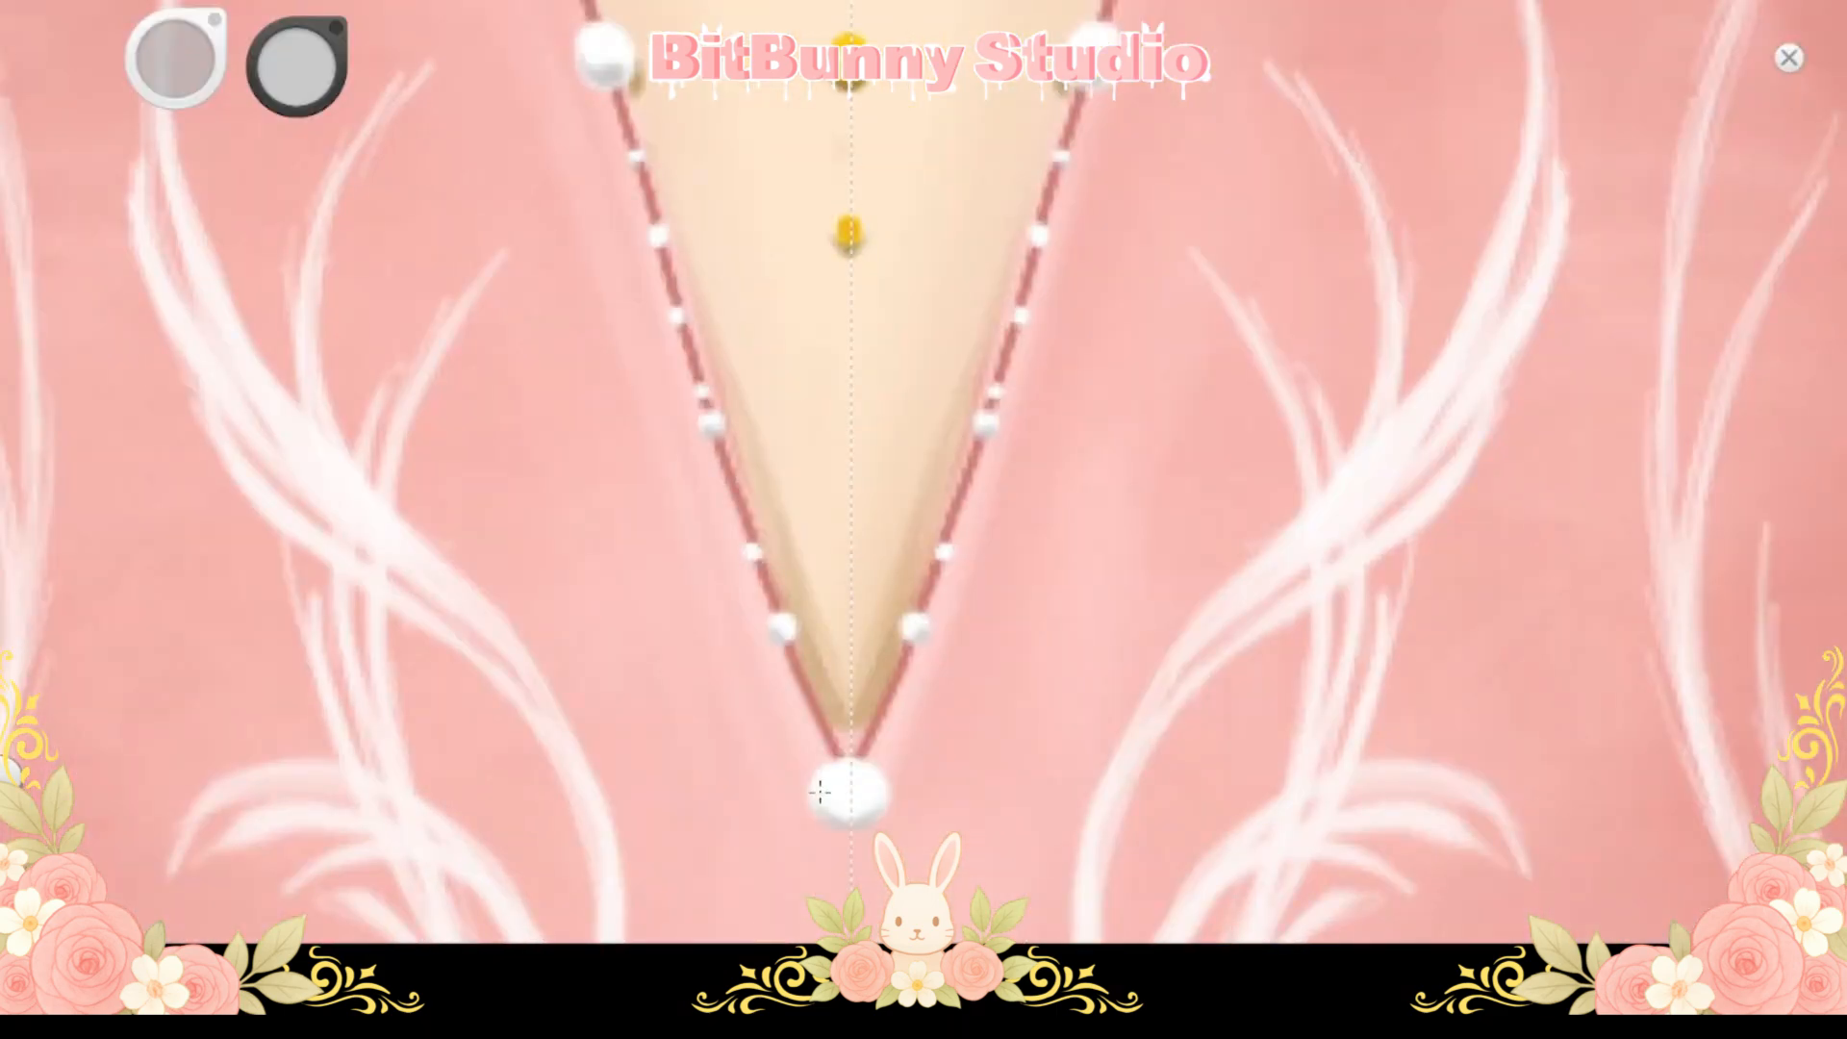
pyautogui.moveTo(865, 738); pyautogui.dragTo(921, 500)
pyautogui.moveTo(468, 527); pyautogui.dragTo(1115, 515)
pyautogui.moveTo(1083, 821); pyautogui.dragTo(908, 693)
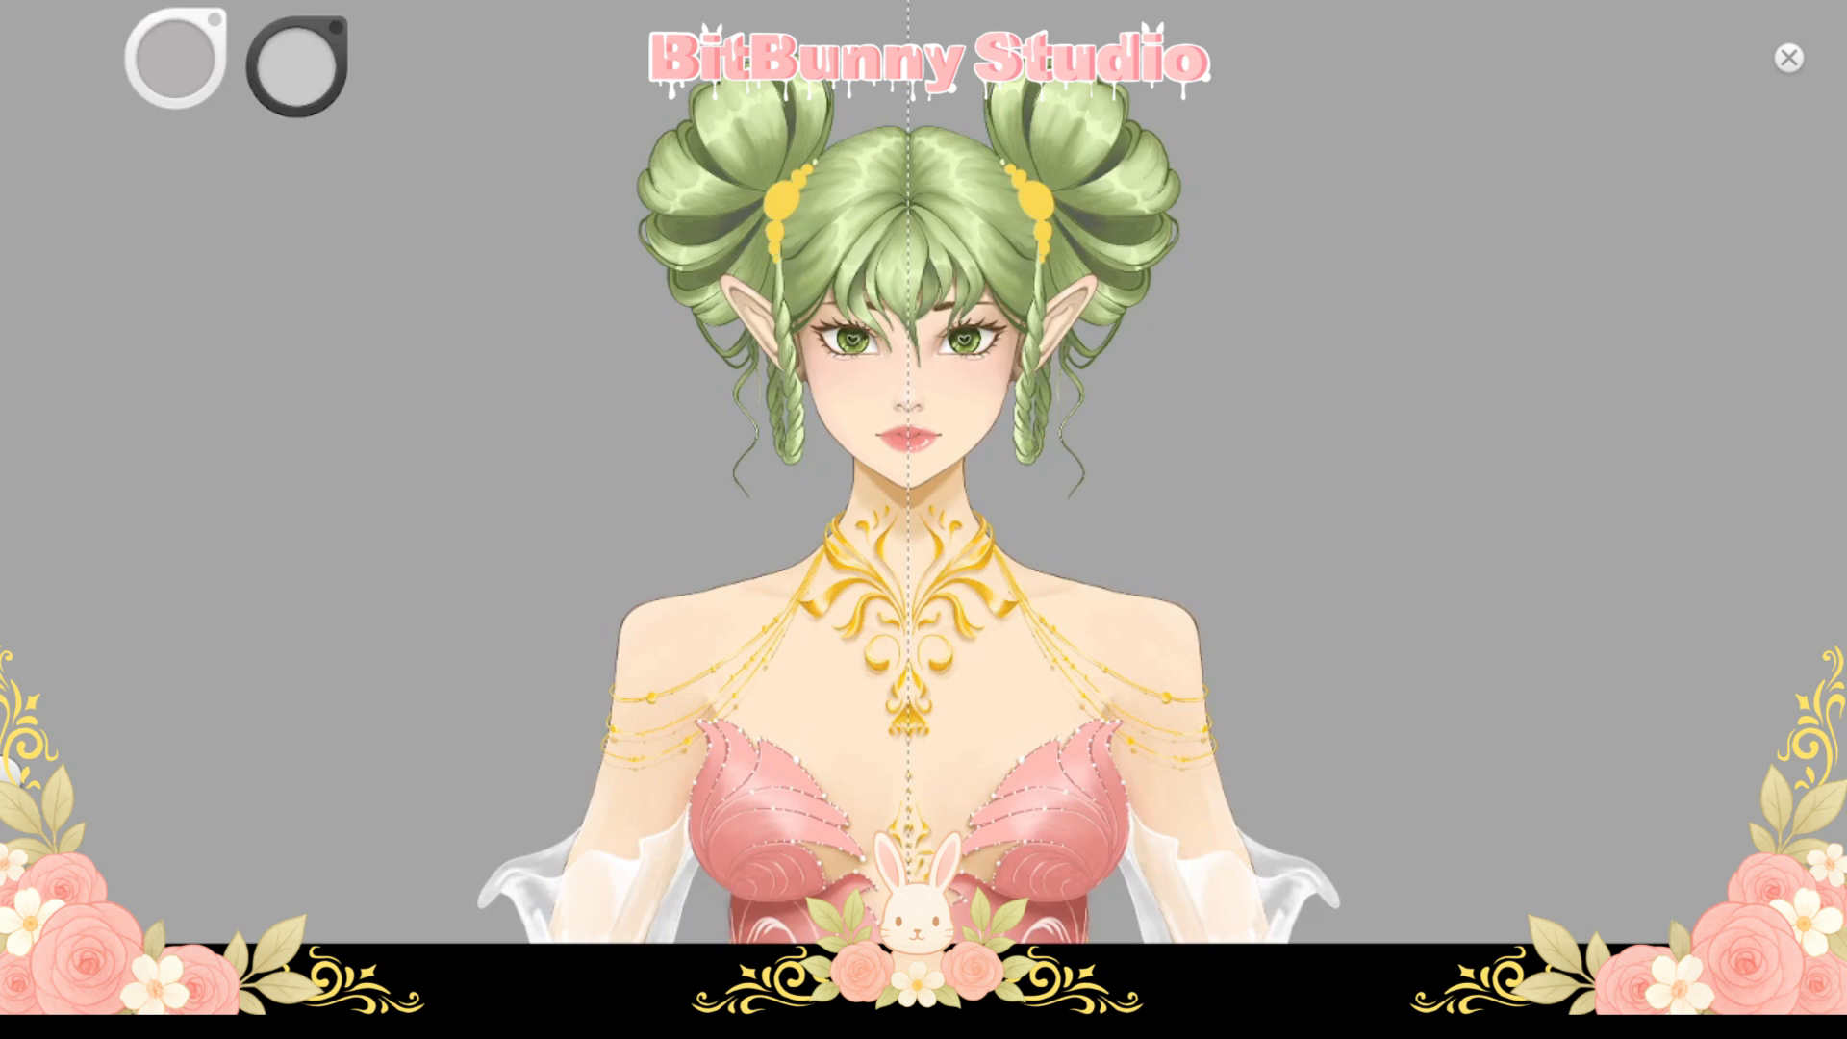
# Pick white and dot pearls along the third skirt tier's left hem around its first two folds
pyautogui.moveTo(908, 693); pyautogui.dragTo(359, 545)
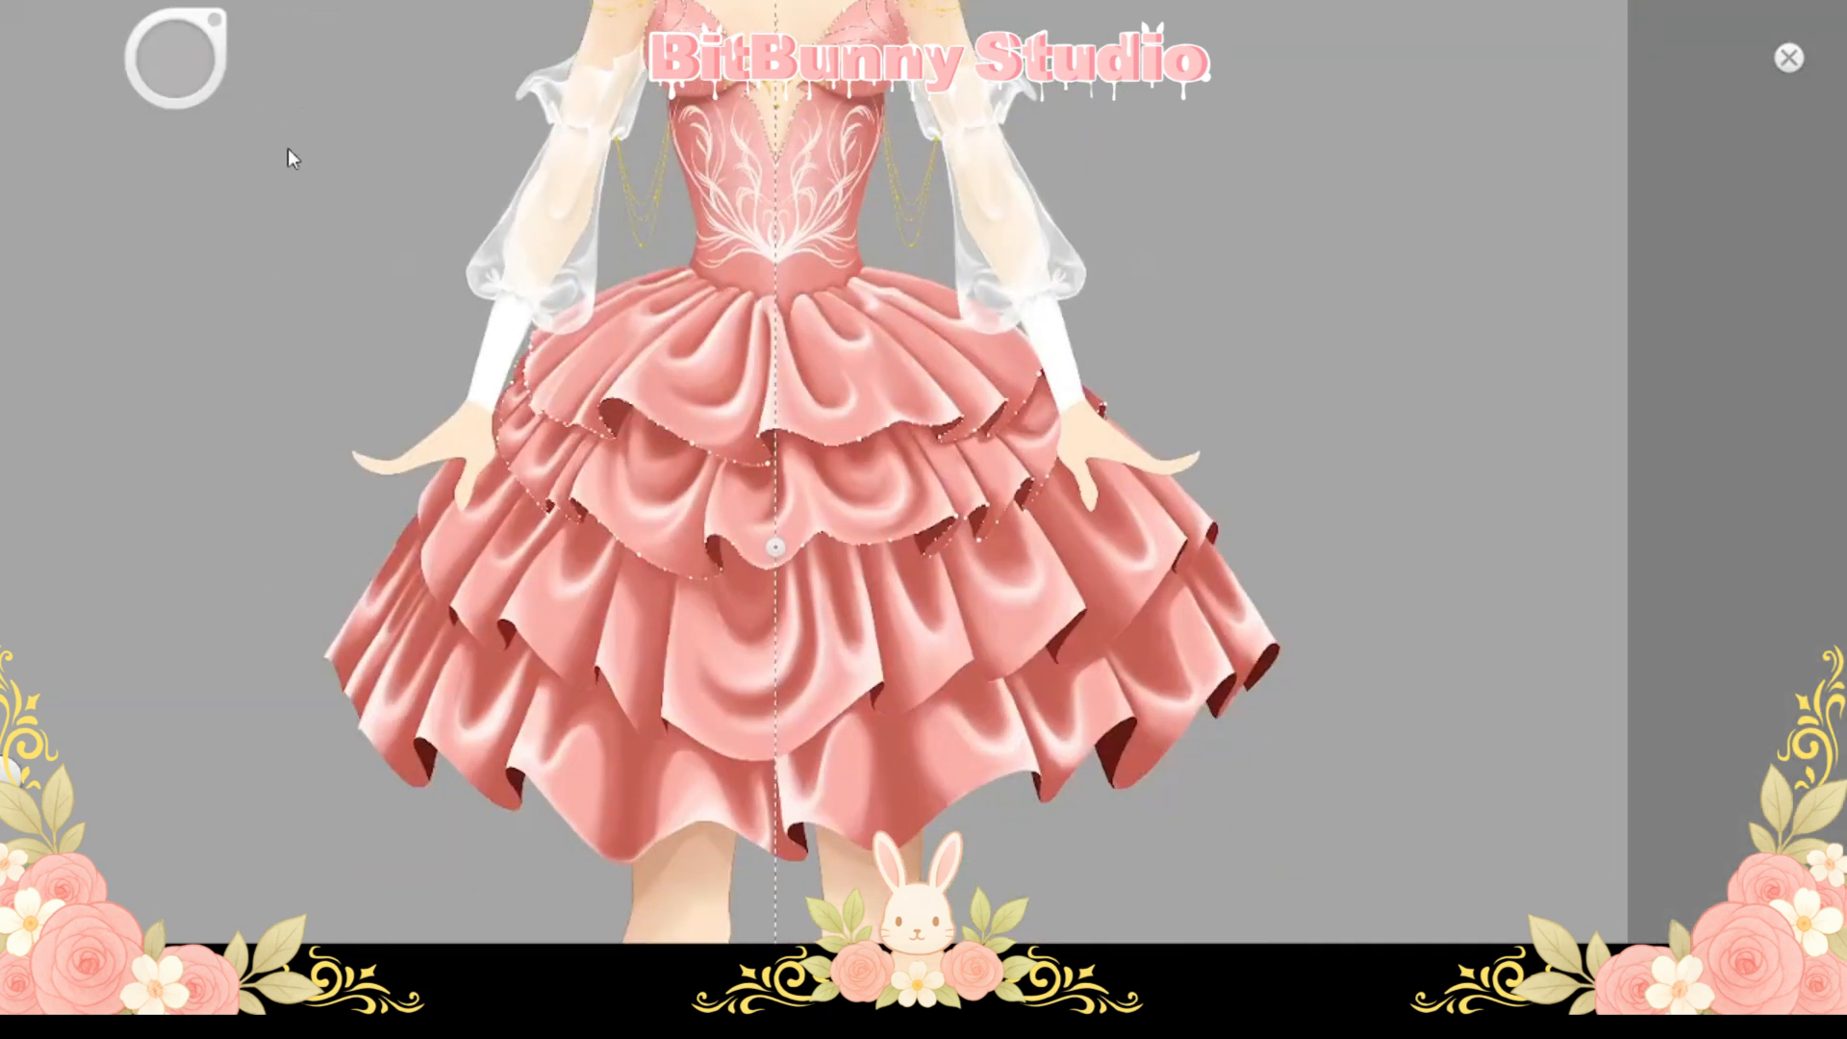
pyautogui.moveTo(295, 96); pyautogui.dragTo(297, 43)
pyautogui.moveTo(385, 538)
pyautogui.mouseDown()
pyautogui.moveTo(573, 515)
pyautogui.moveTo(669, 368)
pyautogui.moveTo(777, 388)
pyautogui.mouseUp()
pyautogui.moveTo(581, 200)
pyautogui.mouseDown()
pyautogui.moveTo(567, 242)
pyautogui.moveTo(601, 468)
pyautogui.mouseUp()
pyautogui.moveTo(602, 468)
pyautogui.mouseDown()
pyautogui.moveTo(605, 346)
pyautogui.moveTo(611, 600)
pyautogui.mouseUp()
pyautogui.moveTo(679, 684); pyautogui.dragTo(561, 618)
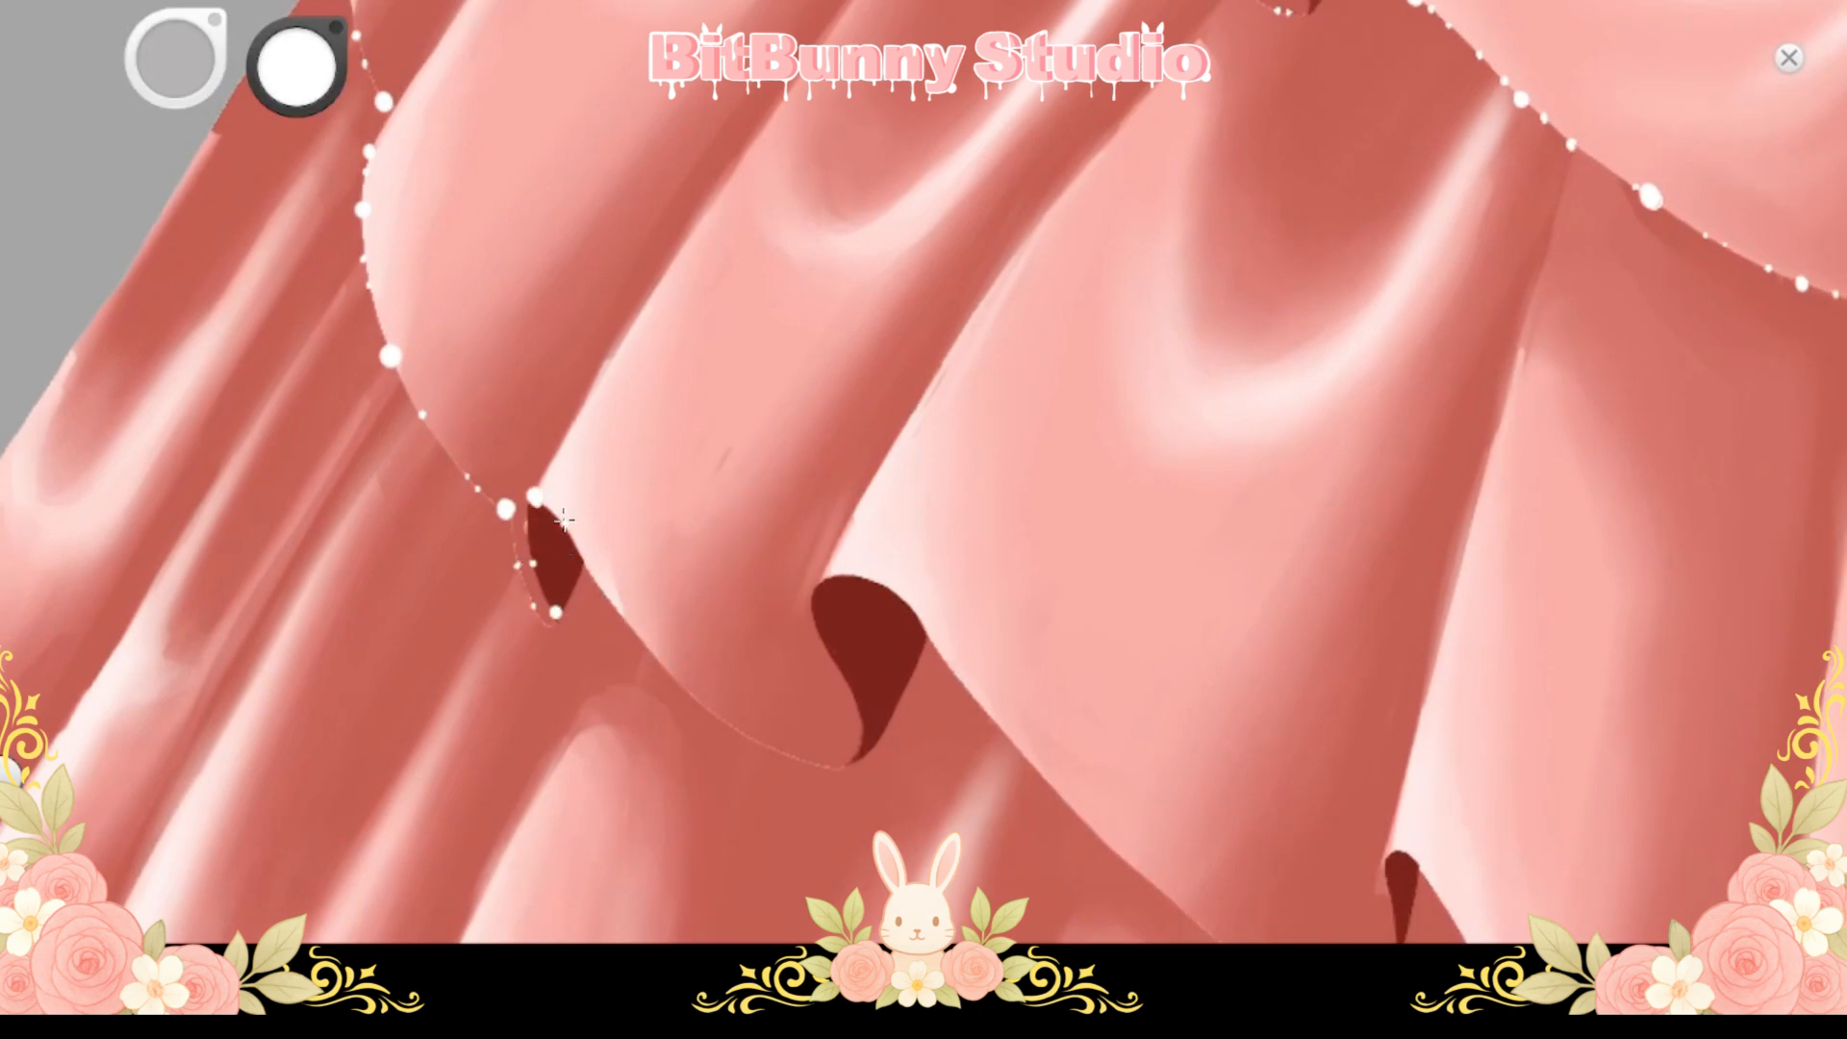
pyautogui.moveTo(702, 708); pyautogui.dragTo(564, 645)
pyautogui.moveTo(567, 642)
pyautogui.mouseDown()
pyautogui.moveTo(687, 704)
pyautogui.moveTo(730, 514)
pyautogui.mouseUp()
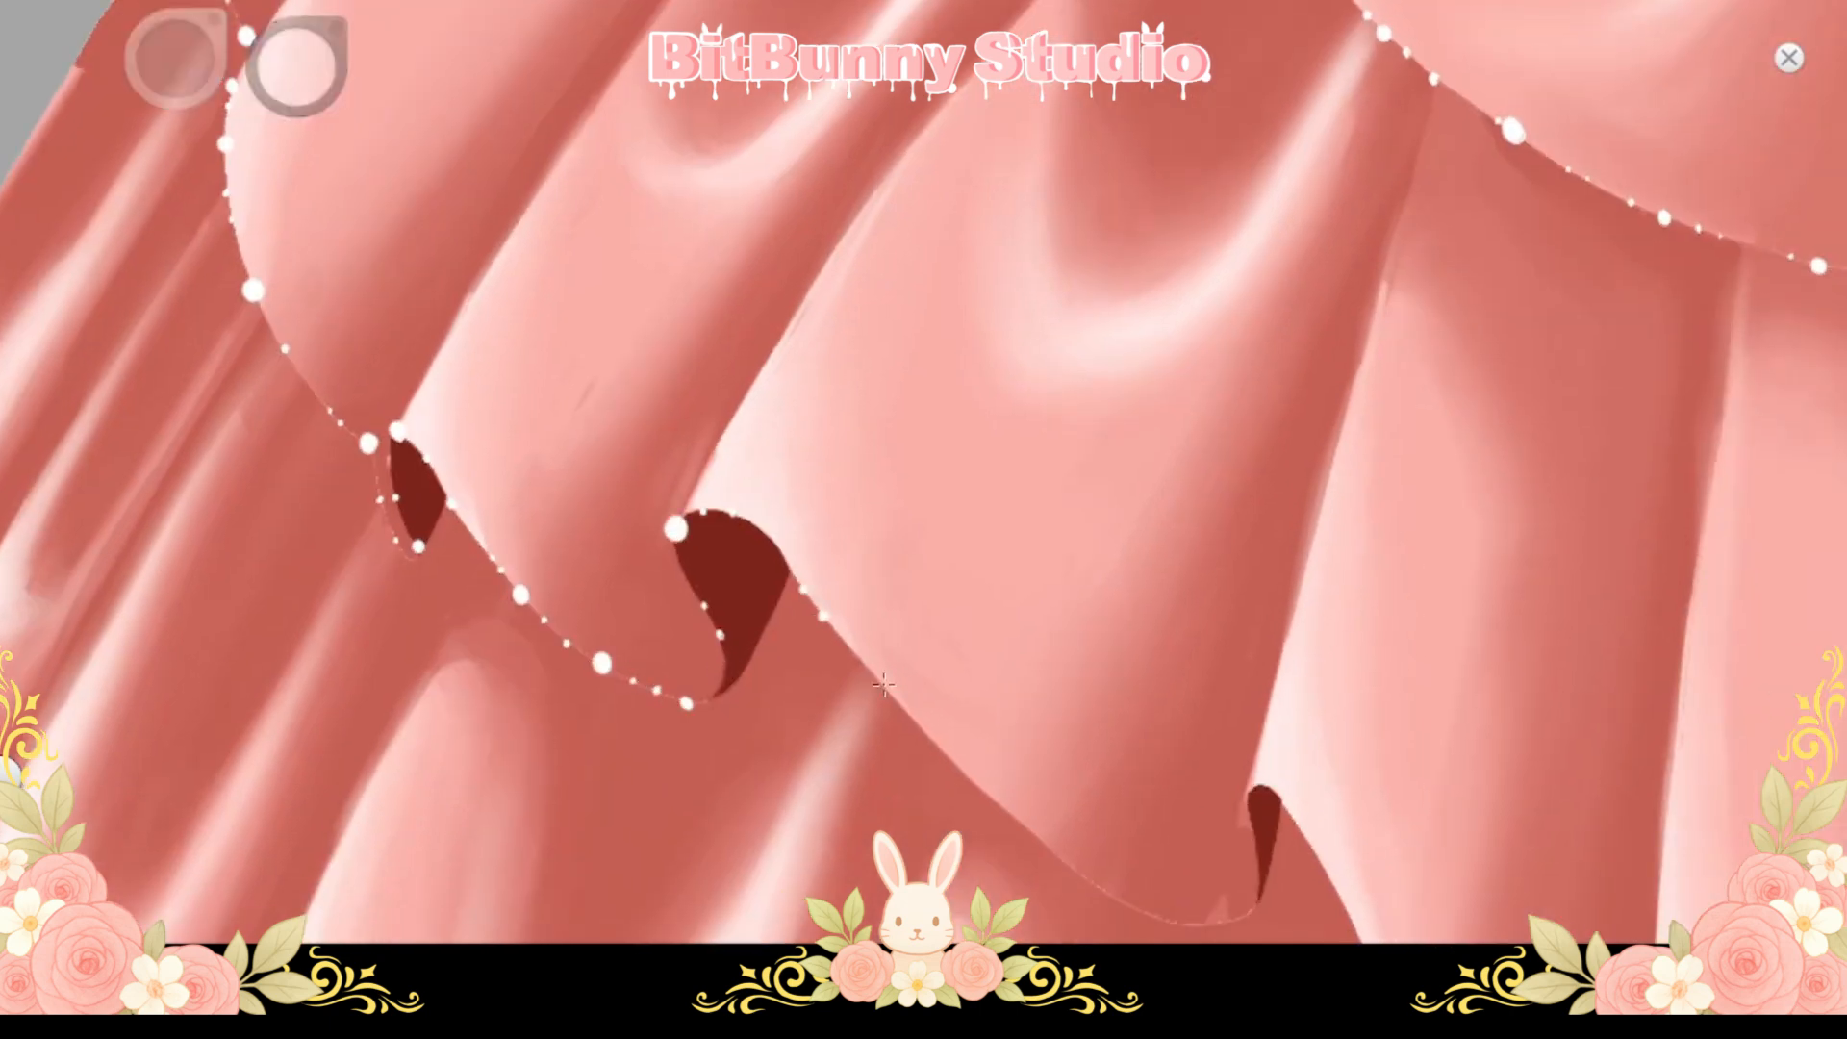
# Continue the white pearl trim on the third tier's hem past the third fold towards the centre panel
pyautogui.moveTo(804, 588); pyautogui.dragTo(1014, 814)
pyautogui.moveTo(1159, 872); pyautogui.dragTo(864, 770)
pyautogui.moveTo(751, 741)
pyautogui.mouseDown()
pyautogui.moveTo(964, 774)
pyautogui.moveTo(1070, 844)
pyautogui.mouseUp()
pyautogui.moveTo(1071, 845); pyautogui.dragTo(788, 634)
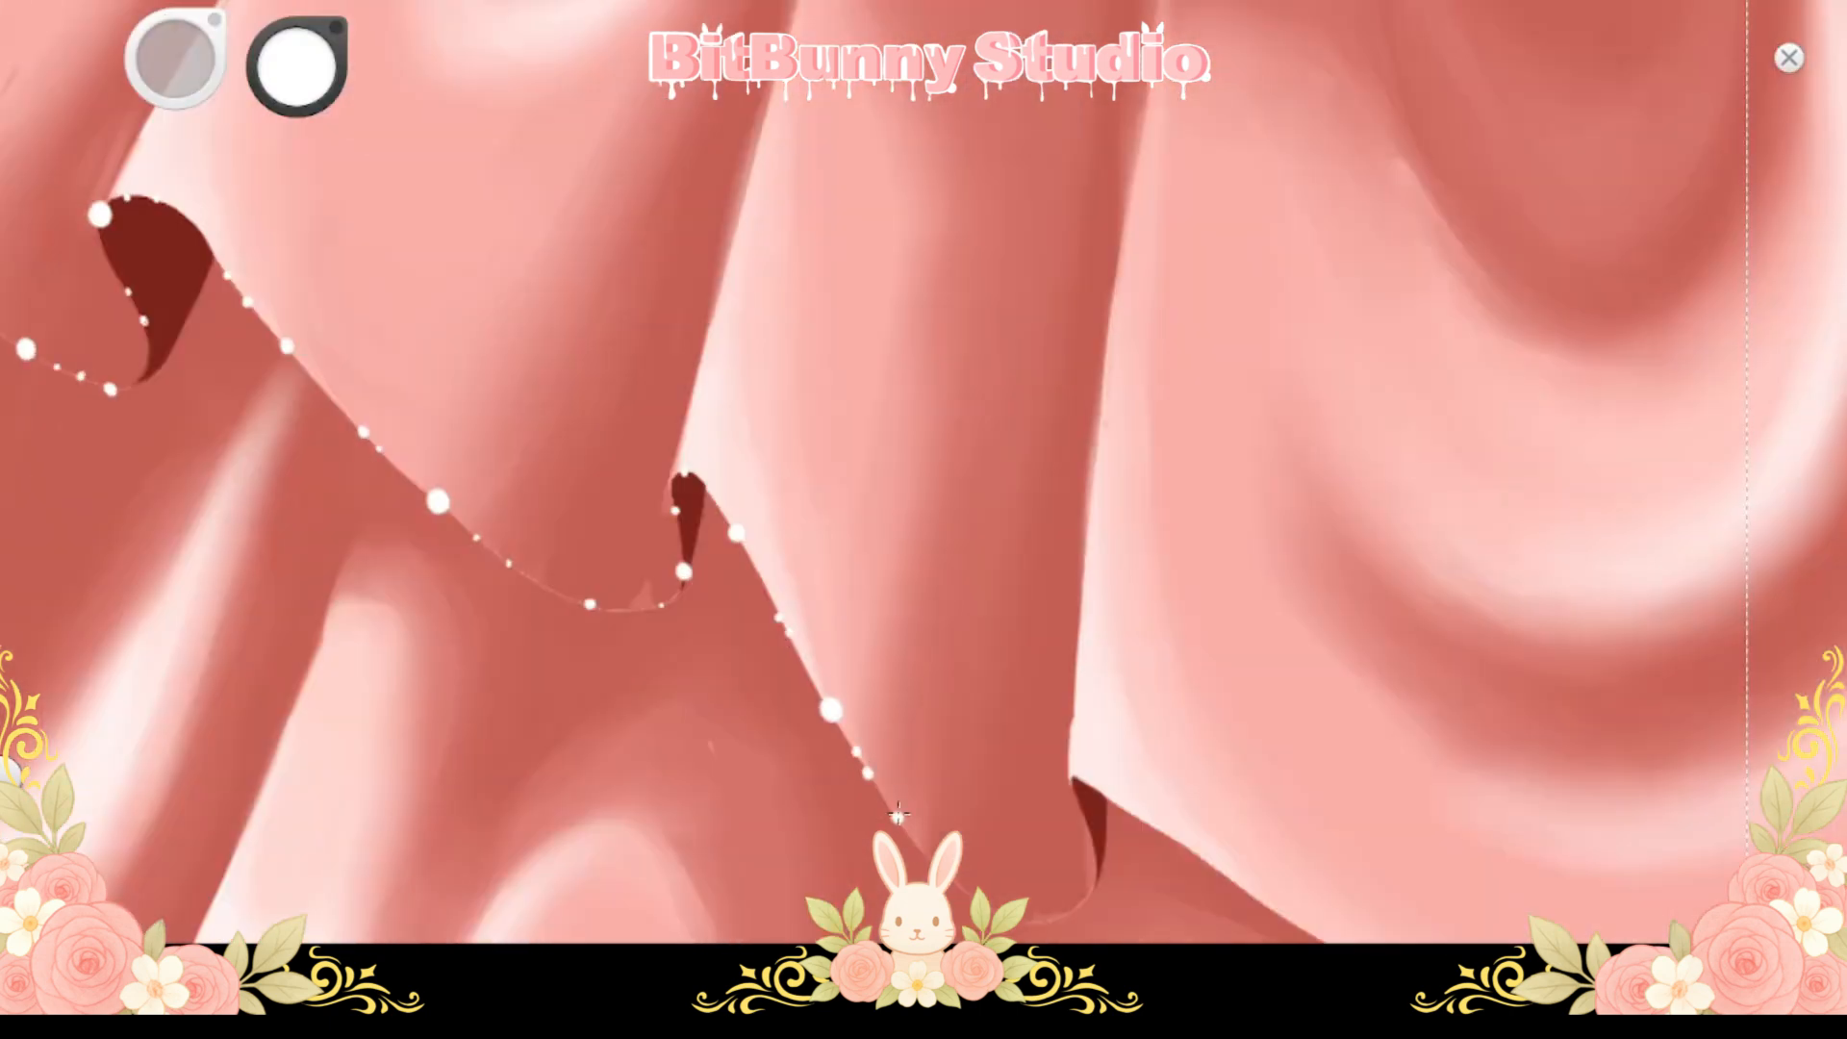
pyautogui.moveTo(898, 815); pyautogui.dragTo(1006, 912)
pyautogui.scroll(-6, 978, 701)
pyautogui.hotkey('ctrl', 'z')
pyautogui.moveTo(1220, 355); pyautogui.dragTo(1480, 269)
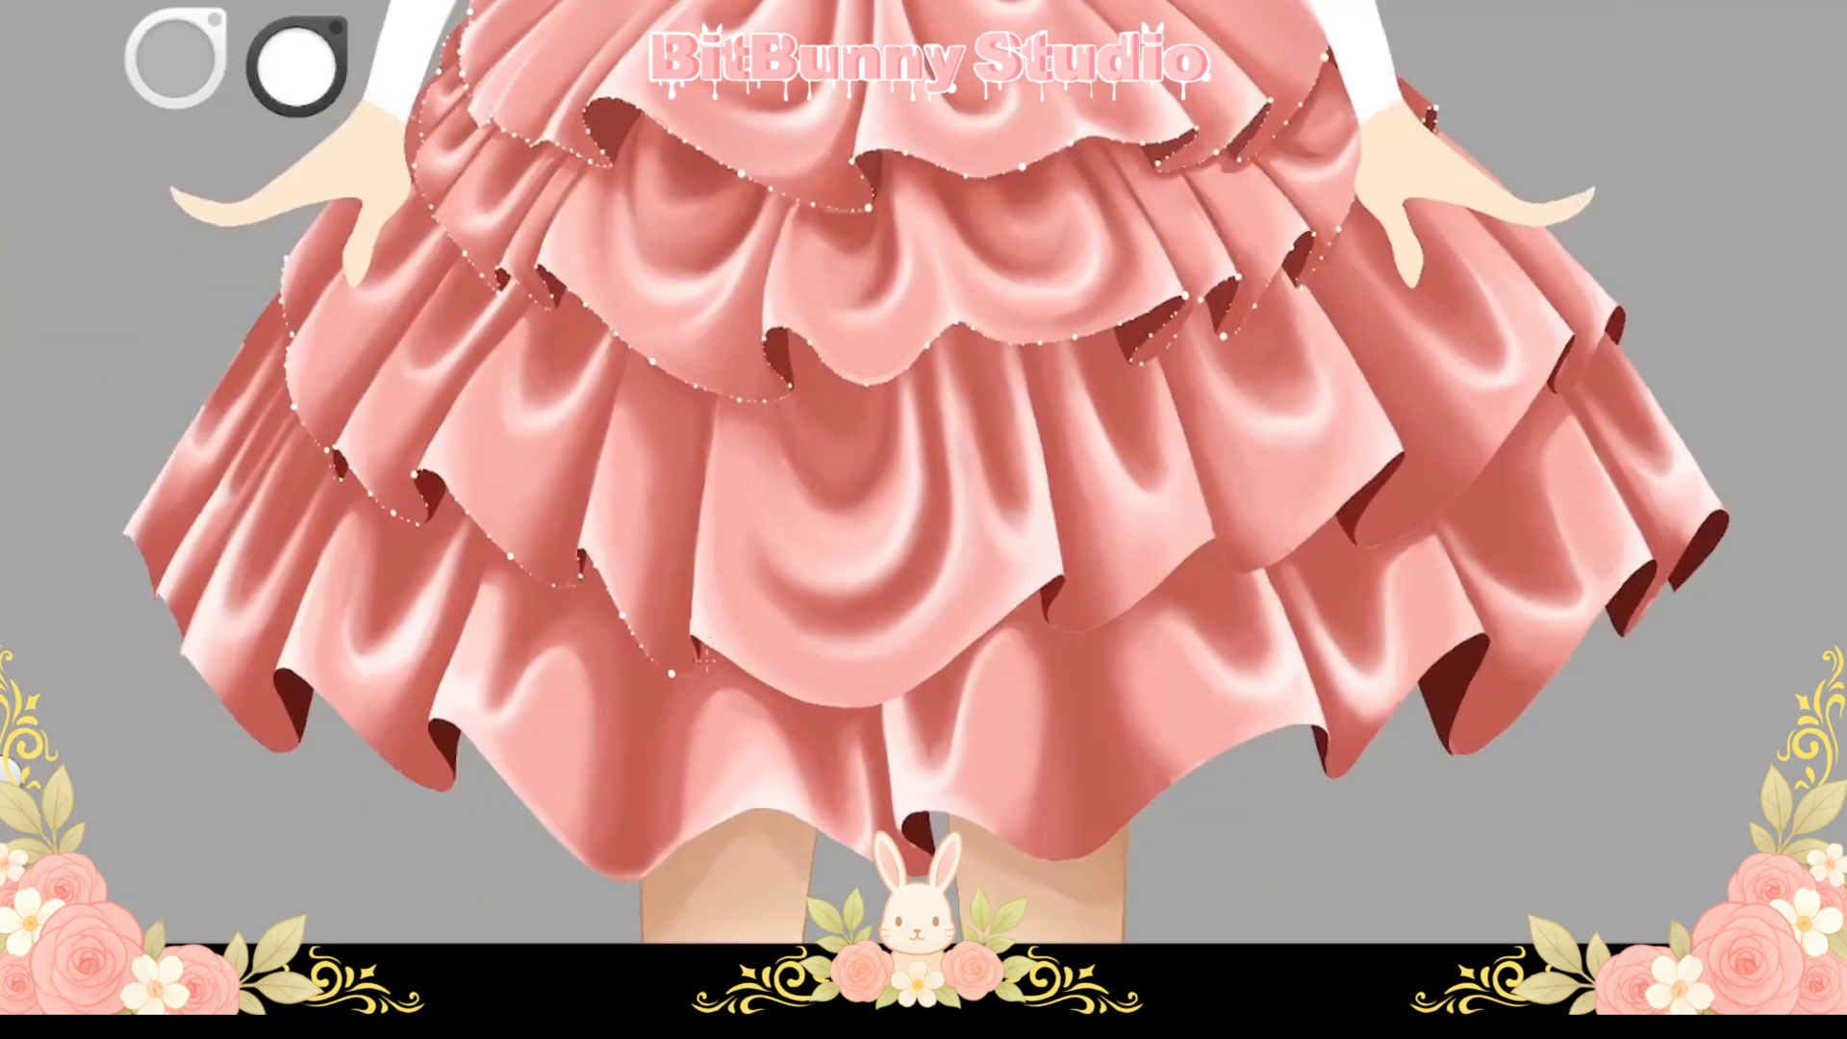
# Dot white pearls along the curved hem of the third tier's centre panel and around the fold beside it
pyautogui.scroll(5, 637, 738)
pyautogui.click(637, 738)
pyautogui.scroll(5, 783, 754)
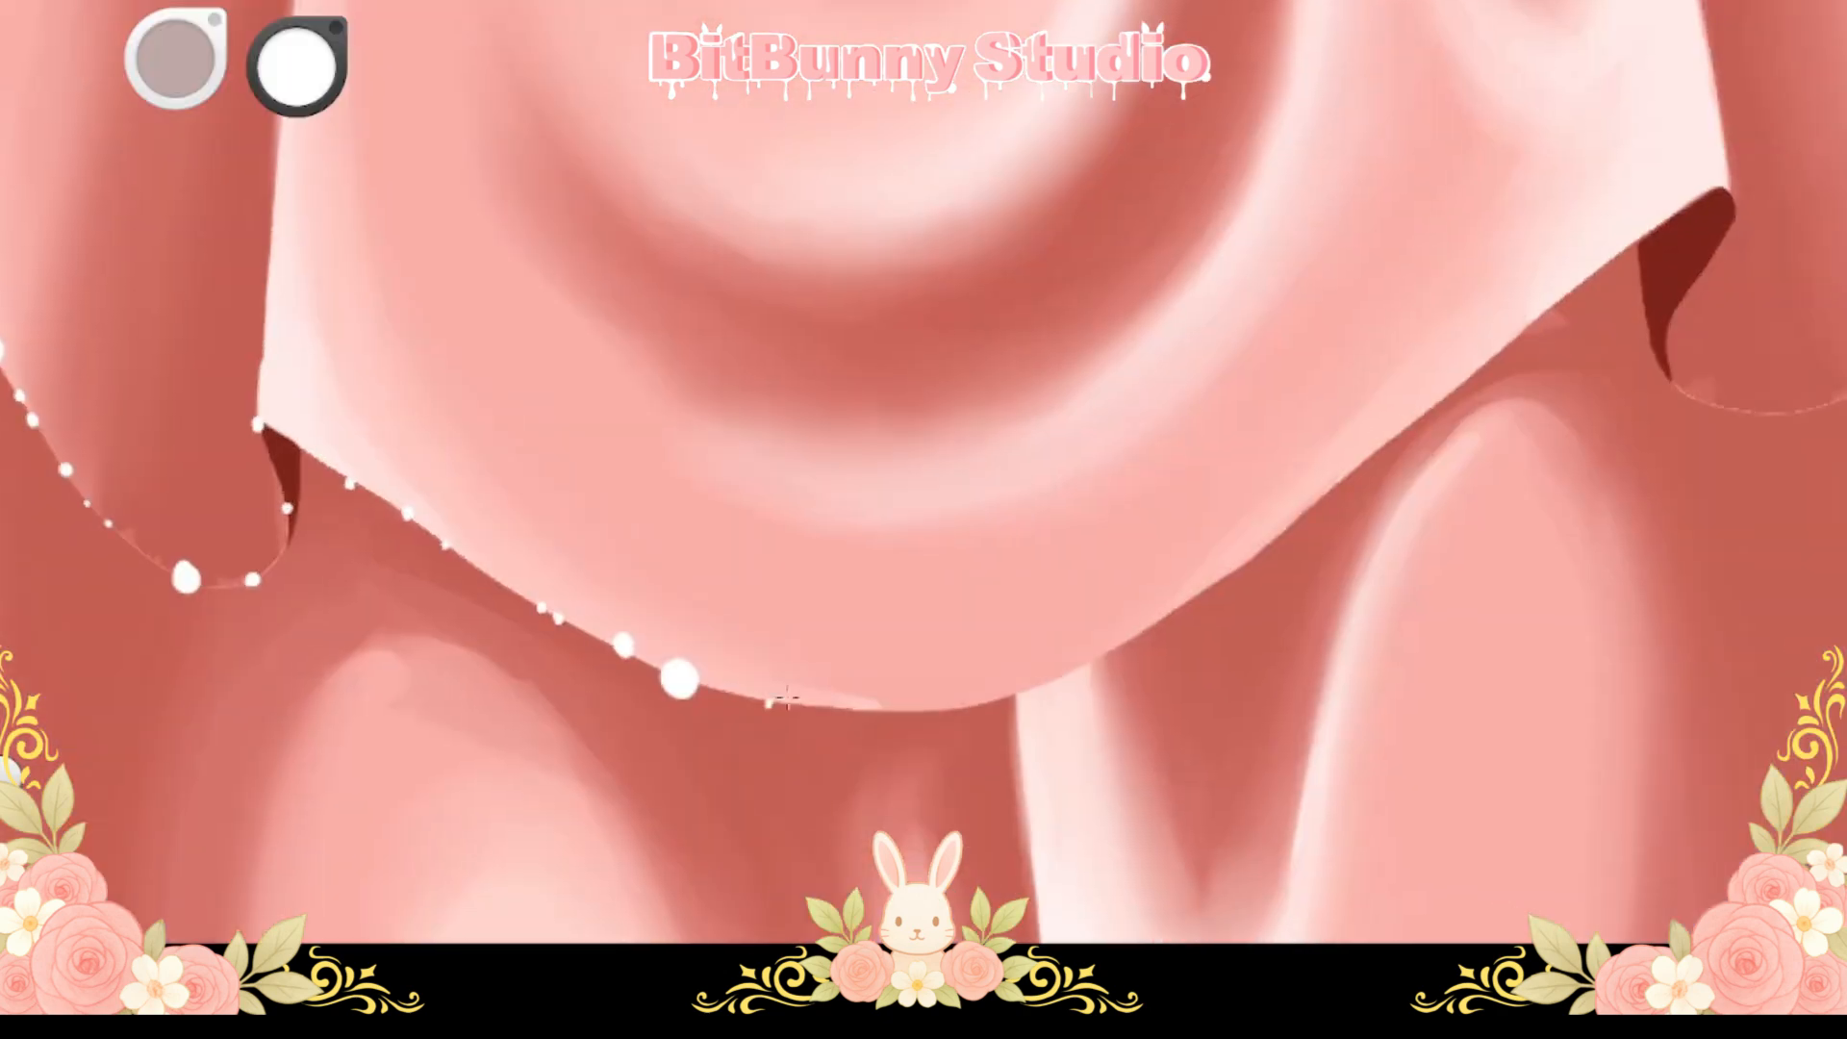
pyautogui.moveTo(1071, 671); pyautogui.dragTo(763, 797)
pyautogui.click(1017, 615)
pyautogui.moveTo(1119, 526); pyautogui.dragTo(1037, 563)
pyautogui.click(1132, 491)
pyautogui.click(1284, 472)
pyautogui.moveTo(1310, 555); pyautogui.dragTo(851, 646)
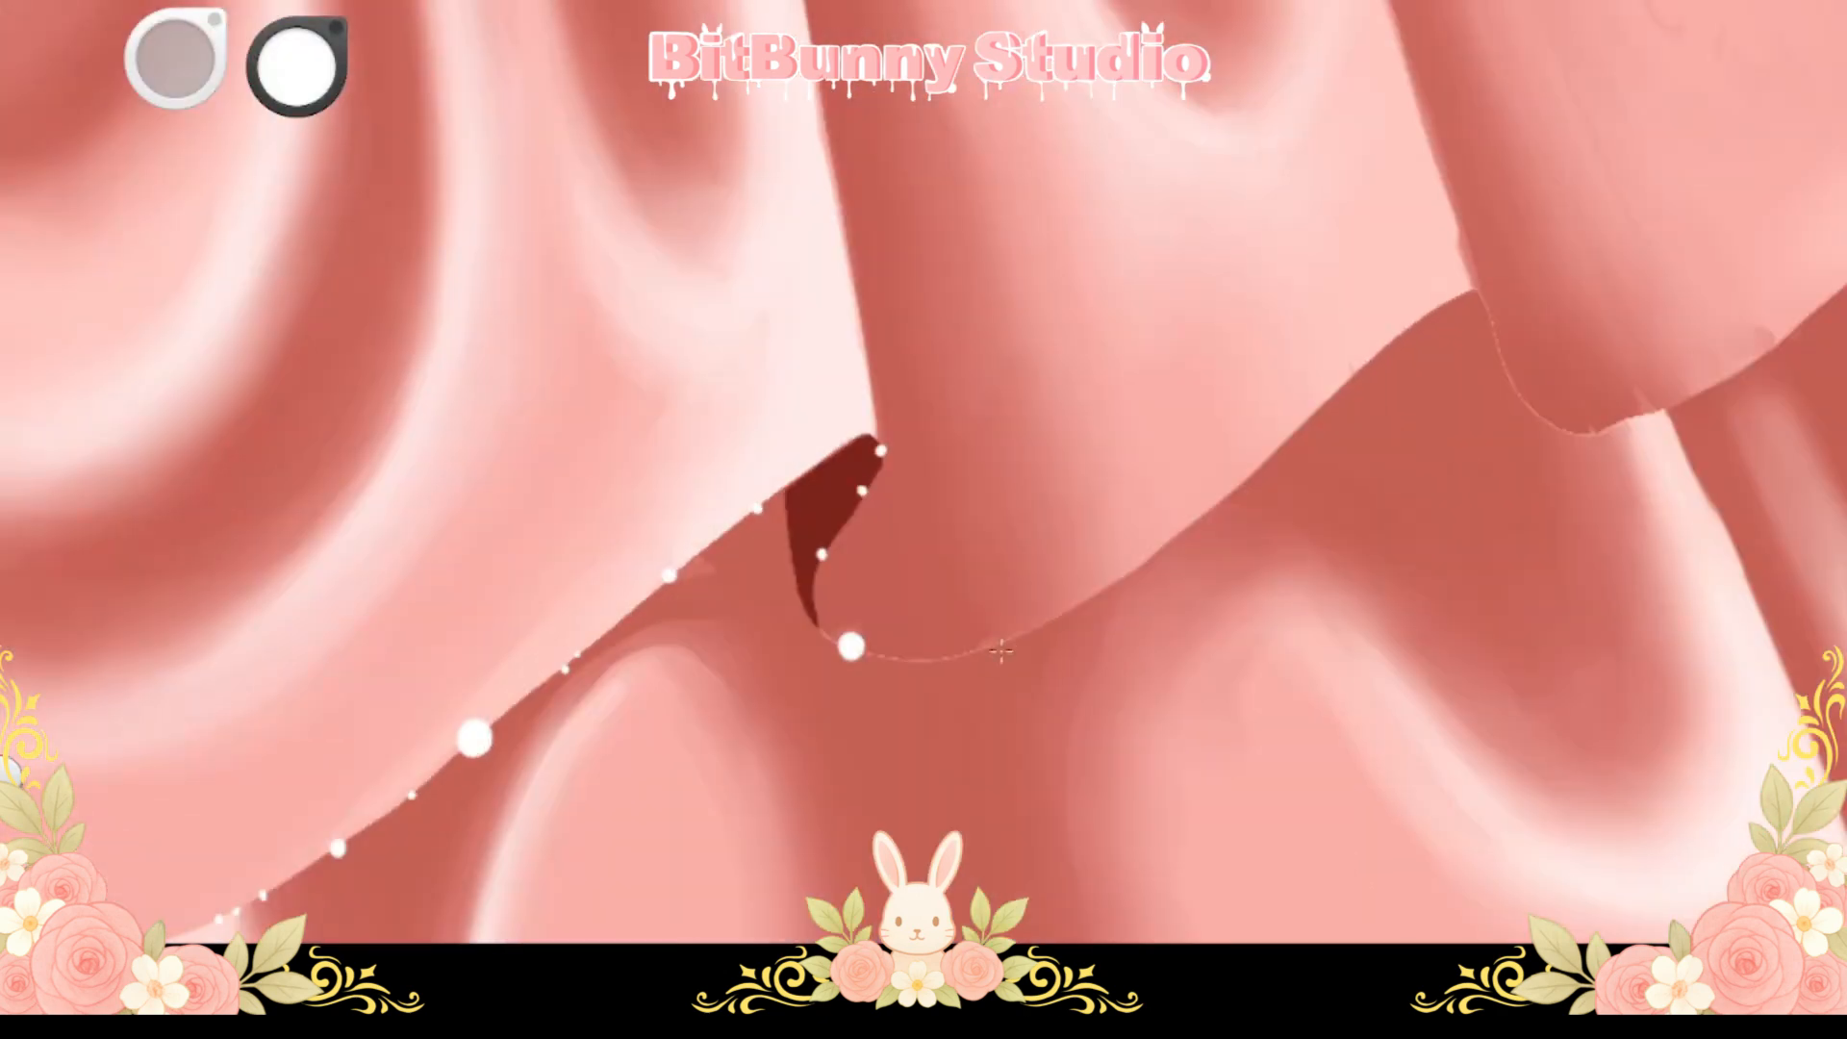
# Dot white pearls along the third tier's hem panel just right of the centre panel
pyautogui.click(1102, 592)
pyautogui.moveTo(1326, 402); pyautogui.dragTo(1032, 557)
pyautogui.moveTo(1043, 540)
pyautogui.mouseDown()
pyautogui.moveTo(1214, 534)
pyautogui.moveTo(707, 695)
pyautogui.mouseUp()
pyautogui.moveTo(779, 751)
pyautogui.mouseDown()
pyautogui.moveTo(902, 706)
pyautogui.moveTo(1179, 478)
pyautogui.mouseUp()
pyautogui.moveTo(1178, 478)
pyautogui.mouseDown()
pyautogui.moveTo(1030, 581)
pyautogui.moveTo(919, 543)
pyautogui.mouseUp()
pyautogui.moveTo(1093, 443); pyautogui.dragTo(1155, 328)
pyautogui.moveTo(1001, 471); pyautogui.dragTo(1327, 899)
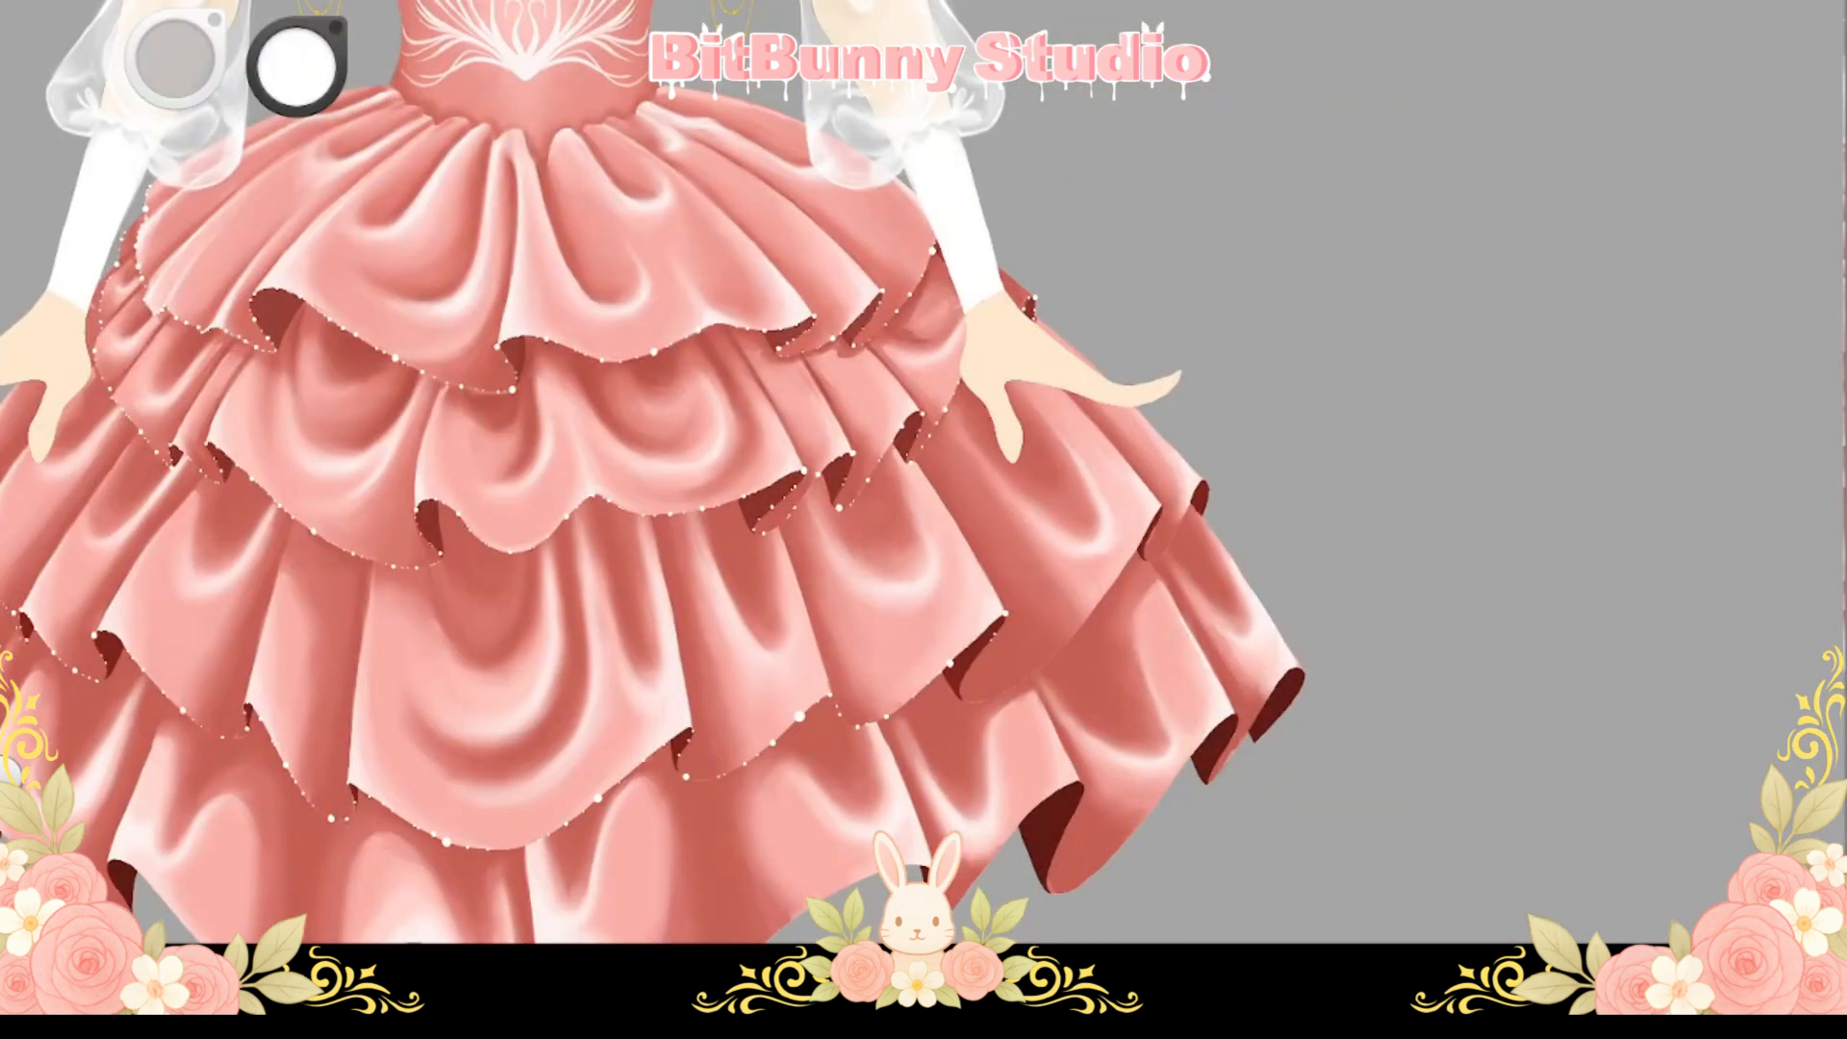
# Trim the third tier's large dark fold on the right and the hem beyond it with white pearls
pyautogui.moveTo(1049, 680); pyautogui.dragTo(1251, 770)
pyautogui.moveTo(988, 516)
pyautogui.mouseDown()
pyautogui.moveTo(850, 845)
pyautogui.moveTo(1056, 796)
pyautogui.mouseUp()
pyautogui.moveTo(1169, 727); pyautogui.dragTo(846, 677)
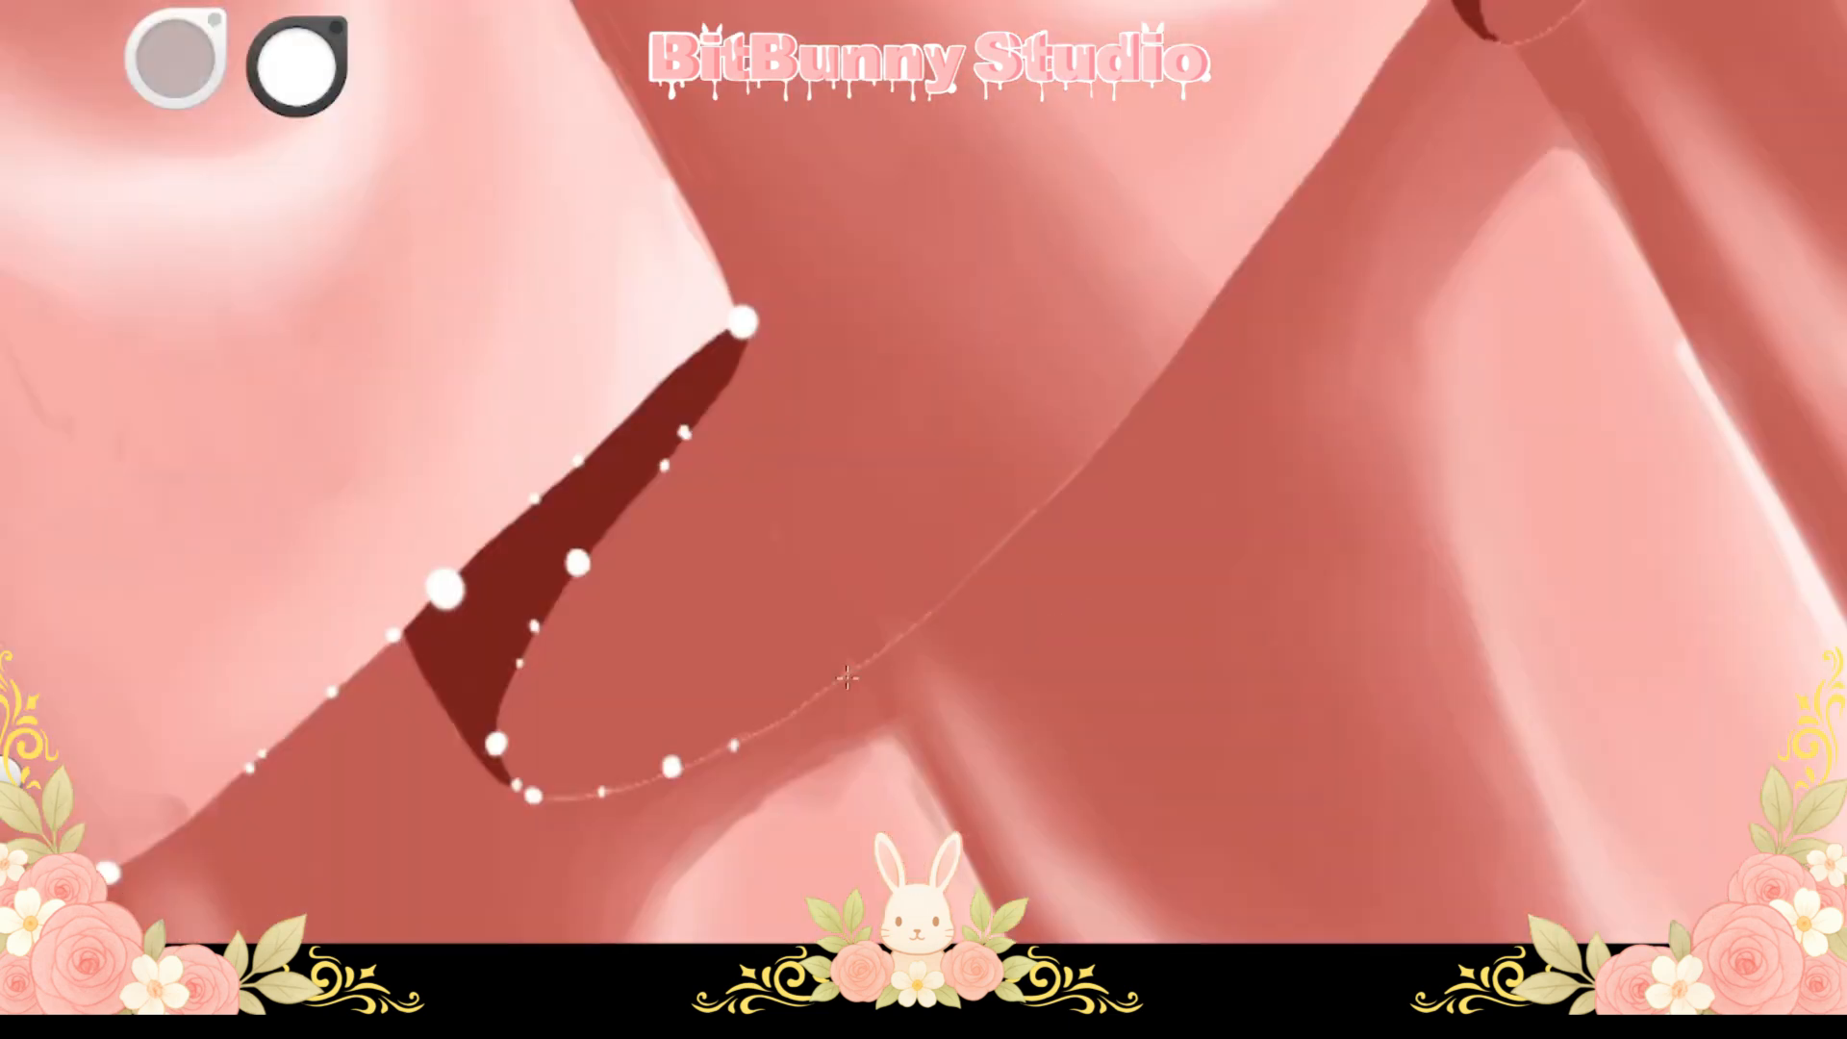
pyautogui.moveTo(1152, 391); pyautogui.dragTo(956, 658)
pyautogui.moveTo(887, 734)
pyautogui.mouseDown()
pyautogui.moveTo(1093, 449)
pyautogui.moveTo(981, 610)
pyautogui.mouseUp()
# Dot white pearls up the third tier's right hem and around its narrow fold near the skirt's side
pyautogui.moveTo(990, 615)
pyautogui.mouseDown()
pyautogui.moveTo(1131, 413)
pyautogui.moveTo(977, 599)
pyautogui.mouseUp()
pyautogui.moveTo(978, 597); pyautogui.dragTo(1109, 371)
pyautogui.moveTo(1109, 371); pyautogui.dragTo(1061, 496)
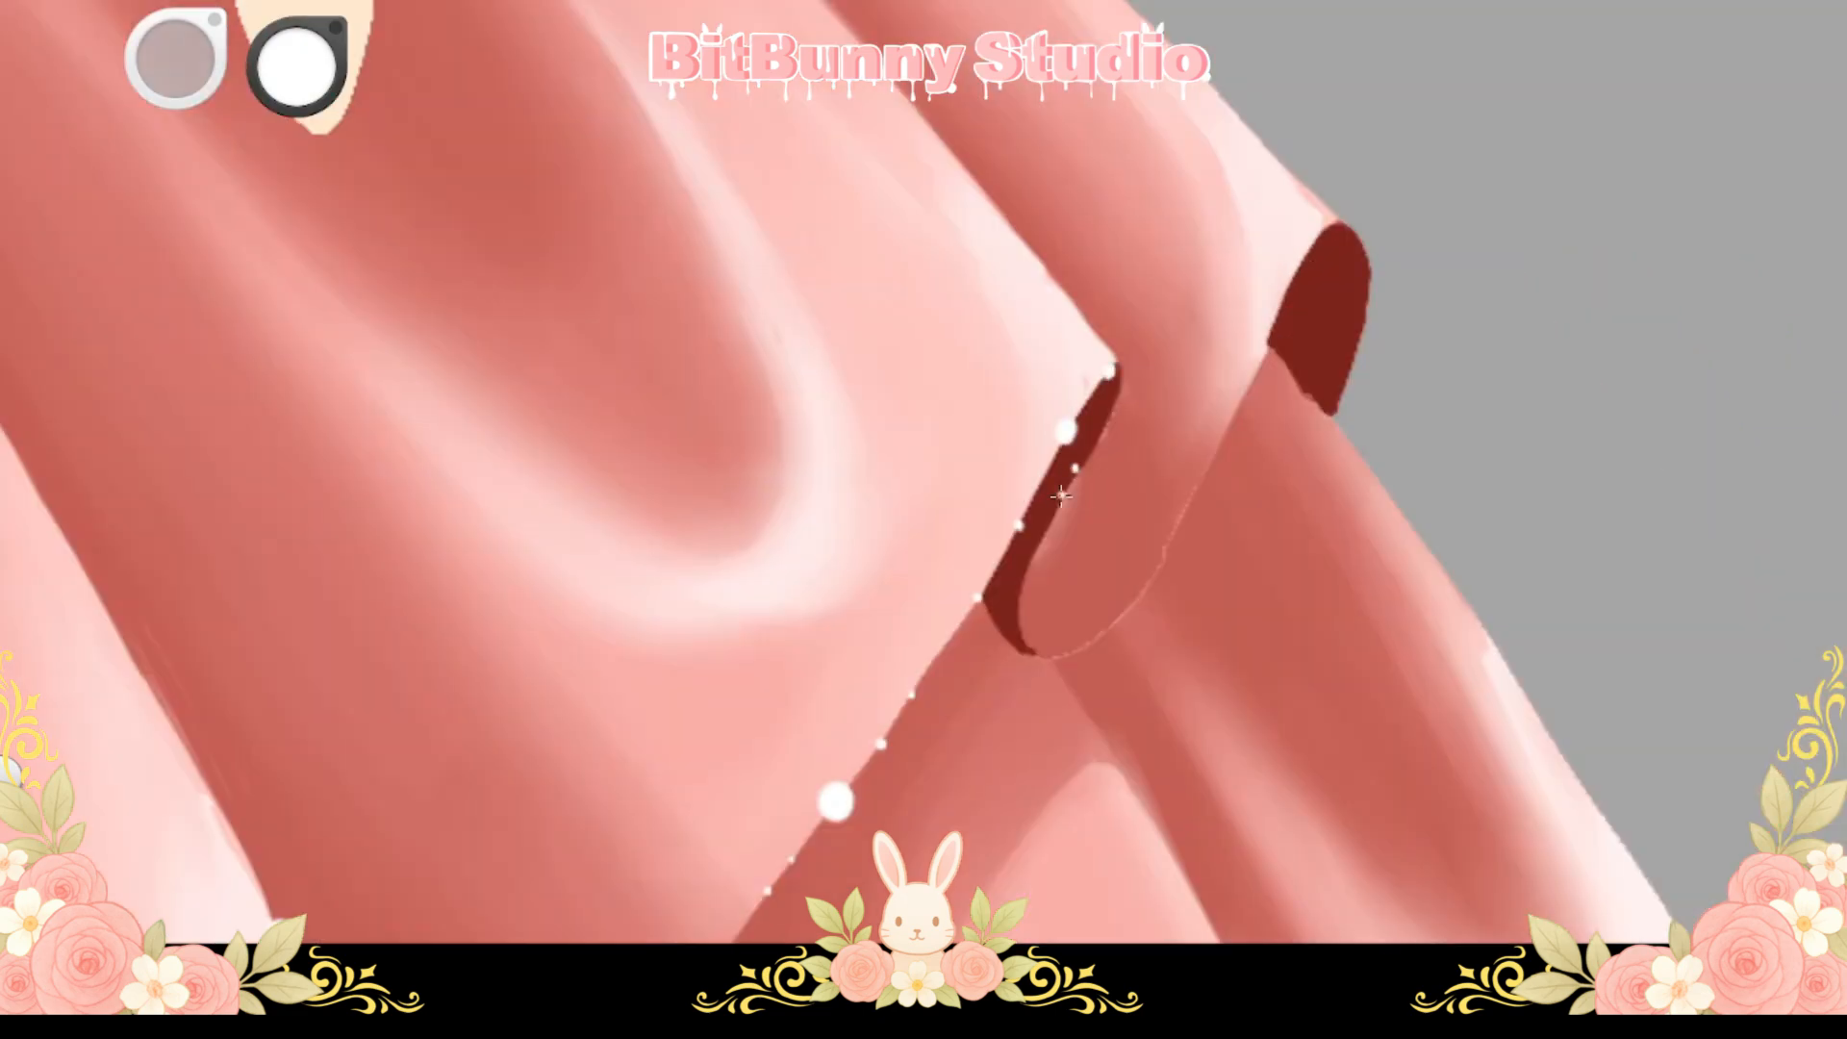
pyautogui.moveTo(1018, 608)
pyautogui.mouseDown()
pyautogui.moveTo(1210, 466)
pyautogui.moveTo(1364, 304)
pyautogui.moveTo(1135, 447)
pyautogui.moveTo(1065, 566)
pyautogui.moveTo(924, 430)
pyautogui.moveTo(1027, 499)
pyautogui.mouseUp()
# Dot white pearls along the left outer corner and first scallops of the bottom skirt tier's hem
pyautogui.moveTo(750, 809); pyautogui.dragTo(865, 597)
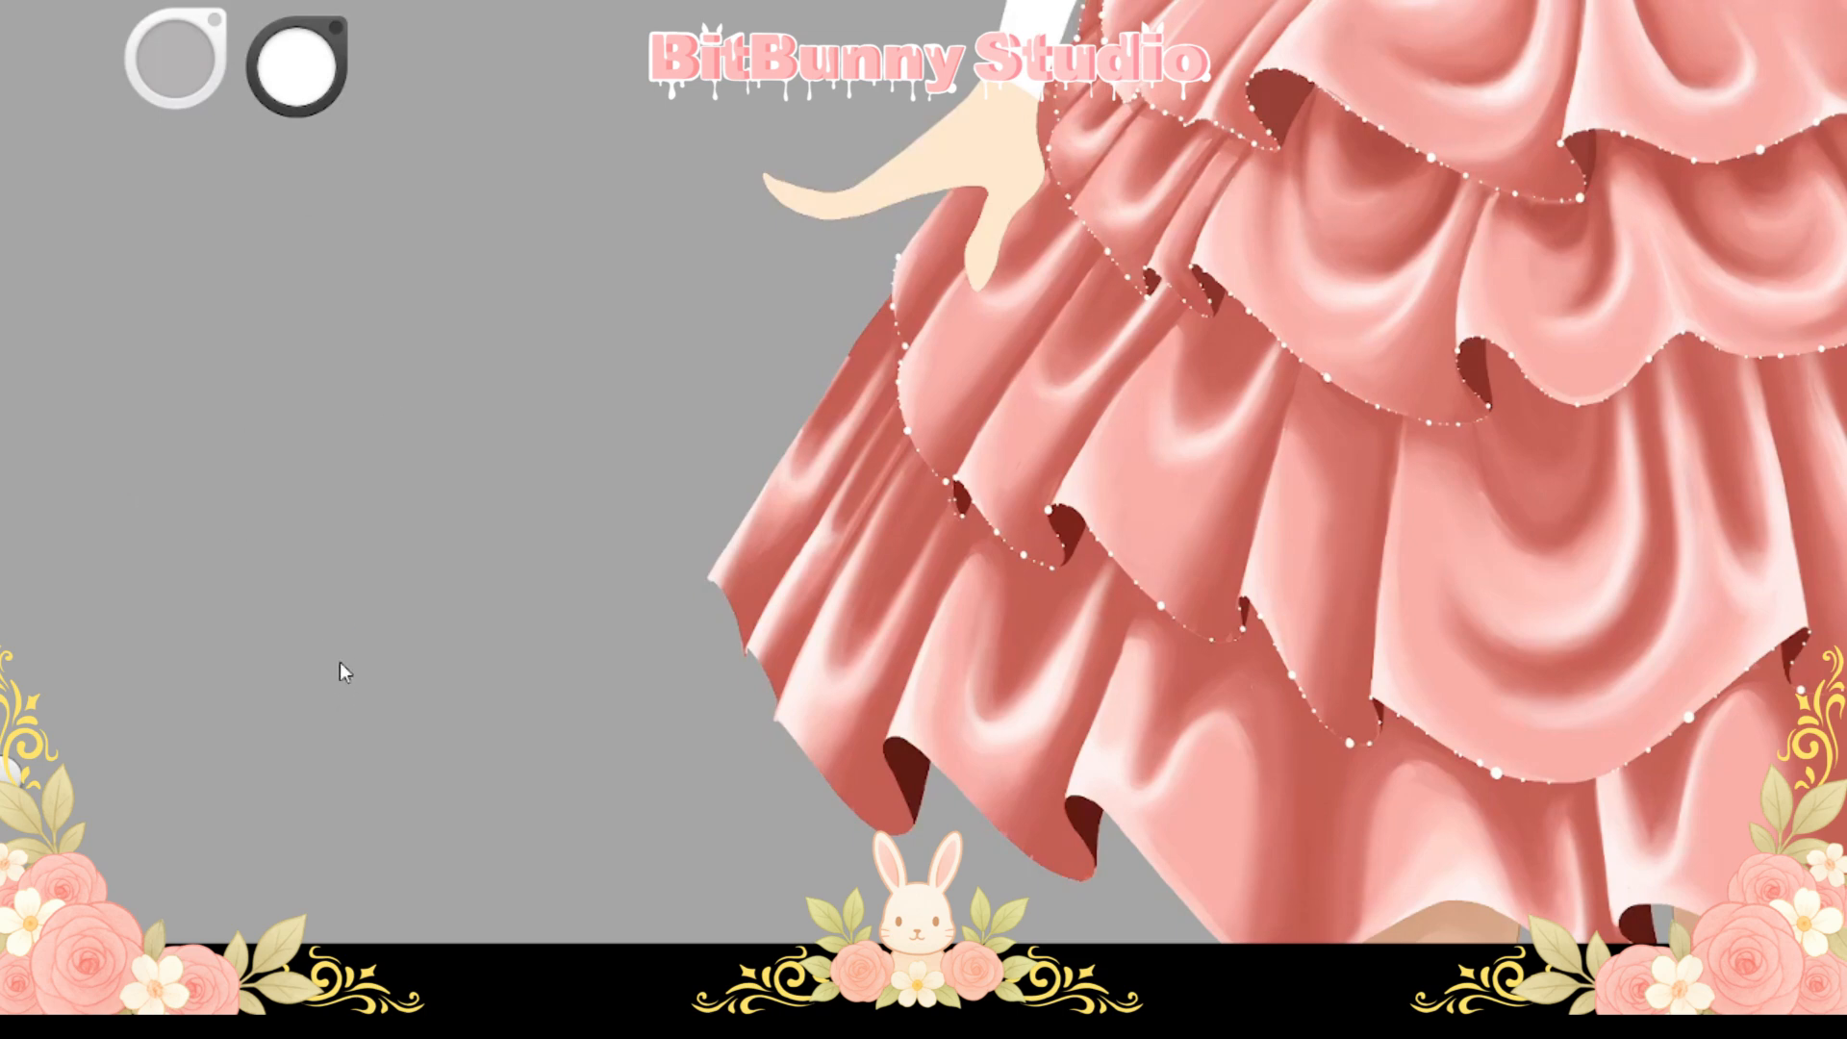
pyautogui.moveTo(720, 581); pyautogui.dragTo(679, 529)
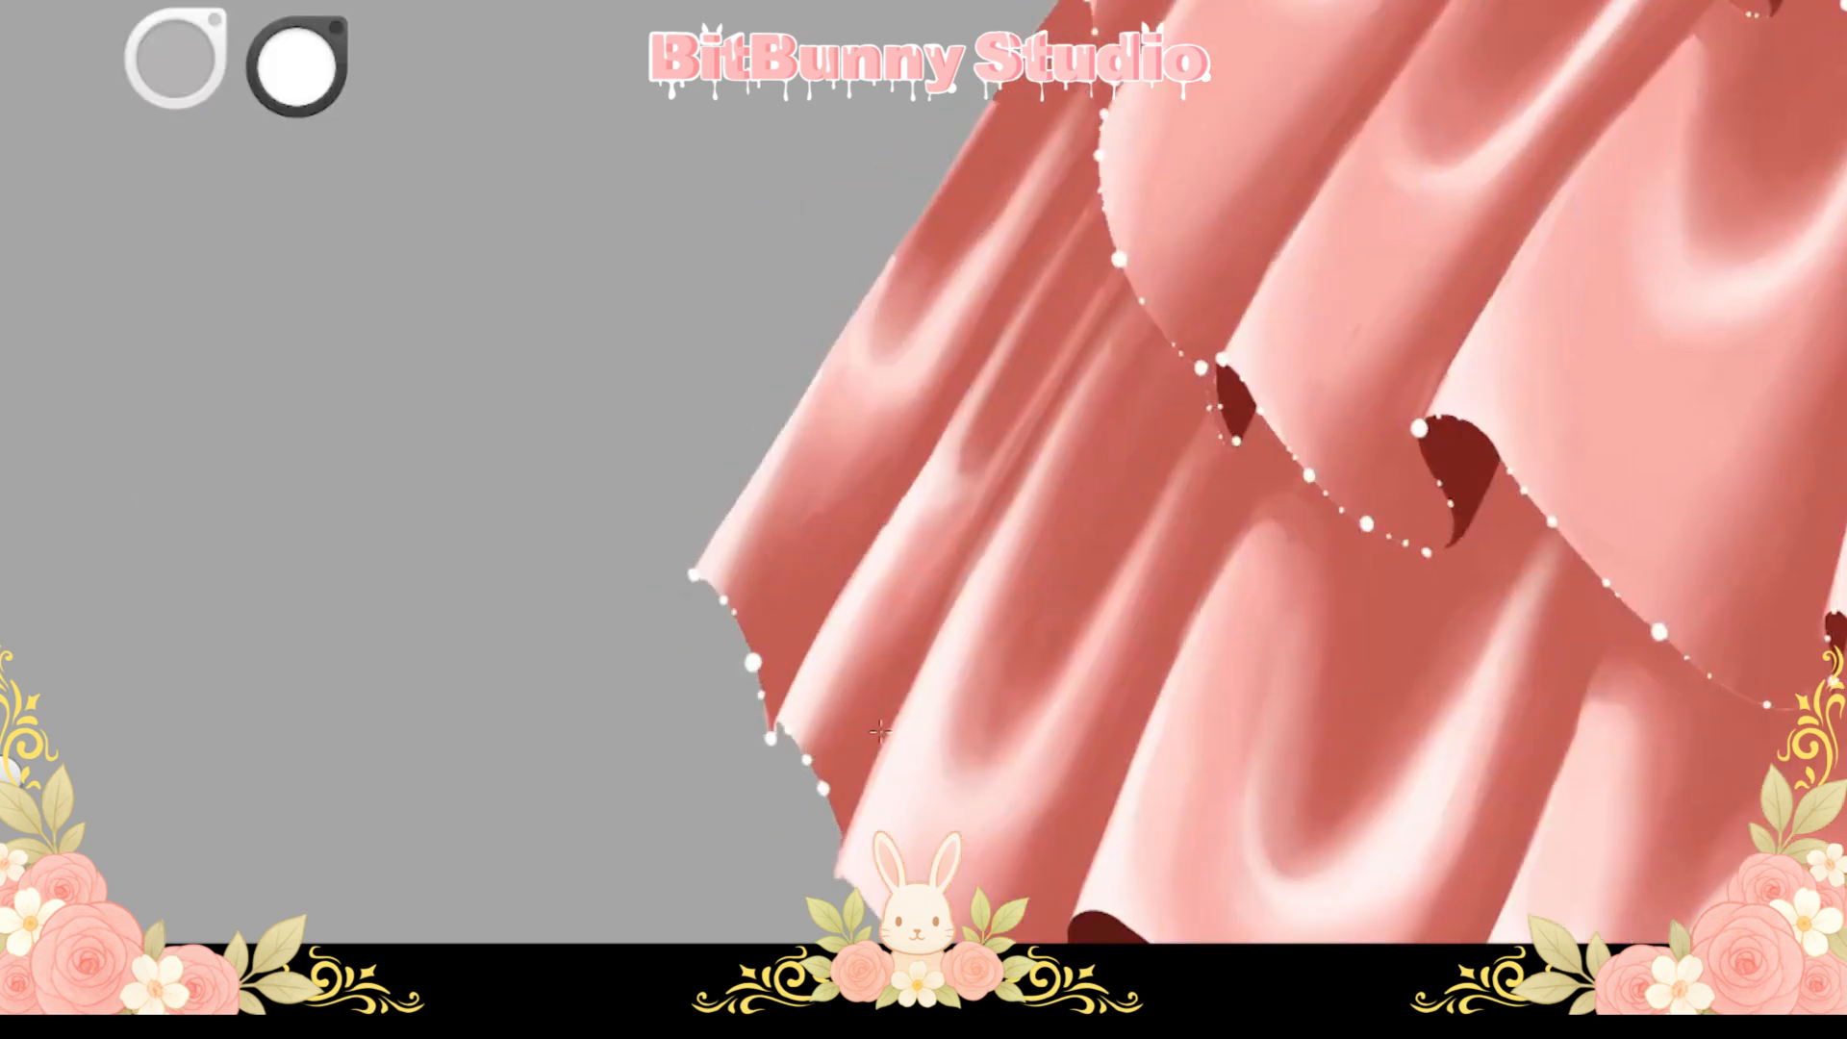
pyautogui.moveTo(880, 732); pyautogui.dragTo(757, 557)
pyautogui.moveTo(757, 557)
pyautogui.mouseDown()
pyautogui.moveTo(766, 610)
pyautogui.moveTo(886, 746)
pyautogui.mouseUp()
# Dot white pearls along the bottom tier's hem, around its scalloped edge and first large dark fold to the next panel
pyautogui.moveTo(908, 779); pyautogui.dragTo(770, 617)
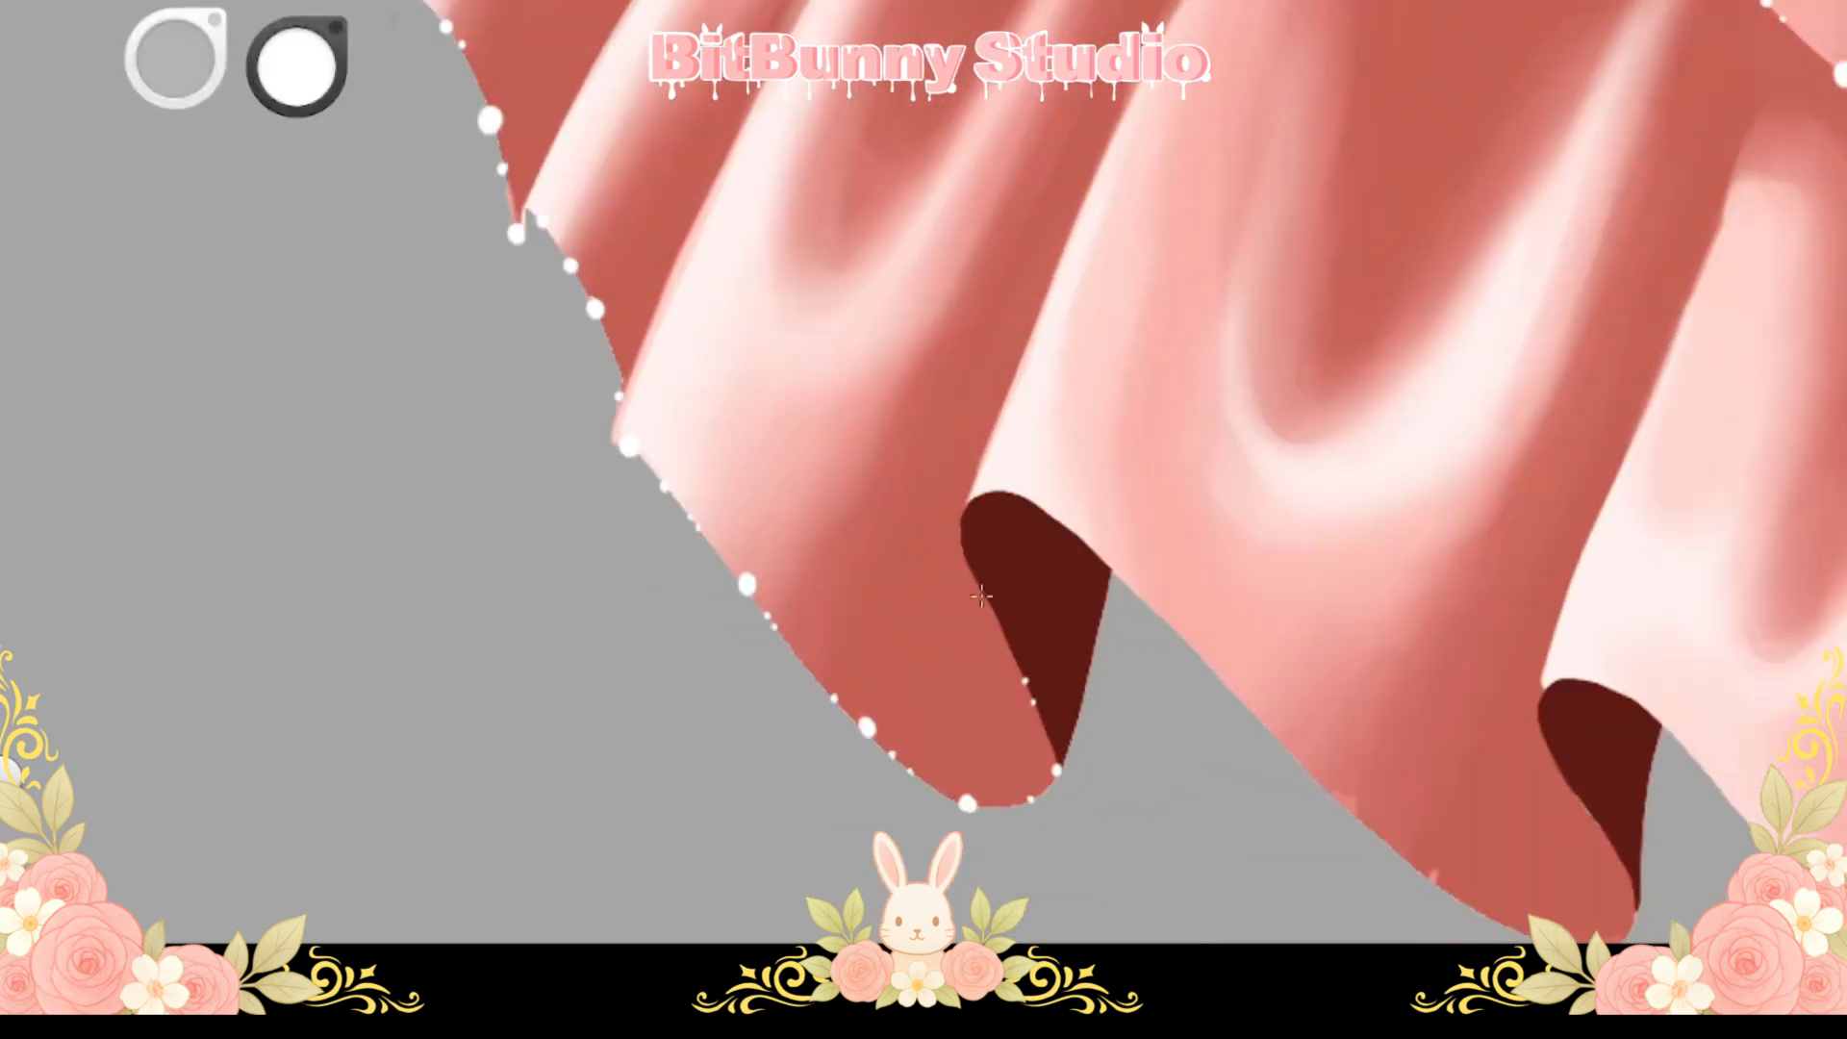
pyautogui.moveTo(1125, 563); pyautogui.dragTo(833, 521)
pyautogui.moveTo(837, 544); pyautogui.dragTo(924, 623)
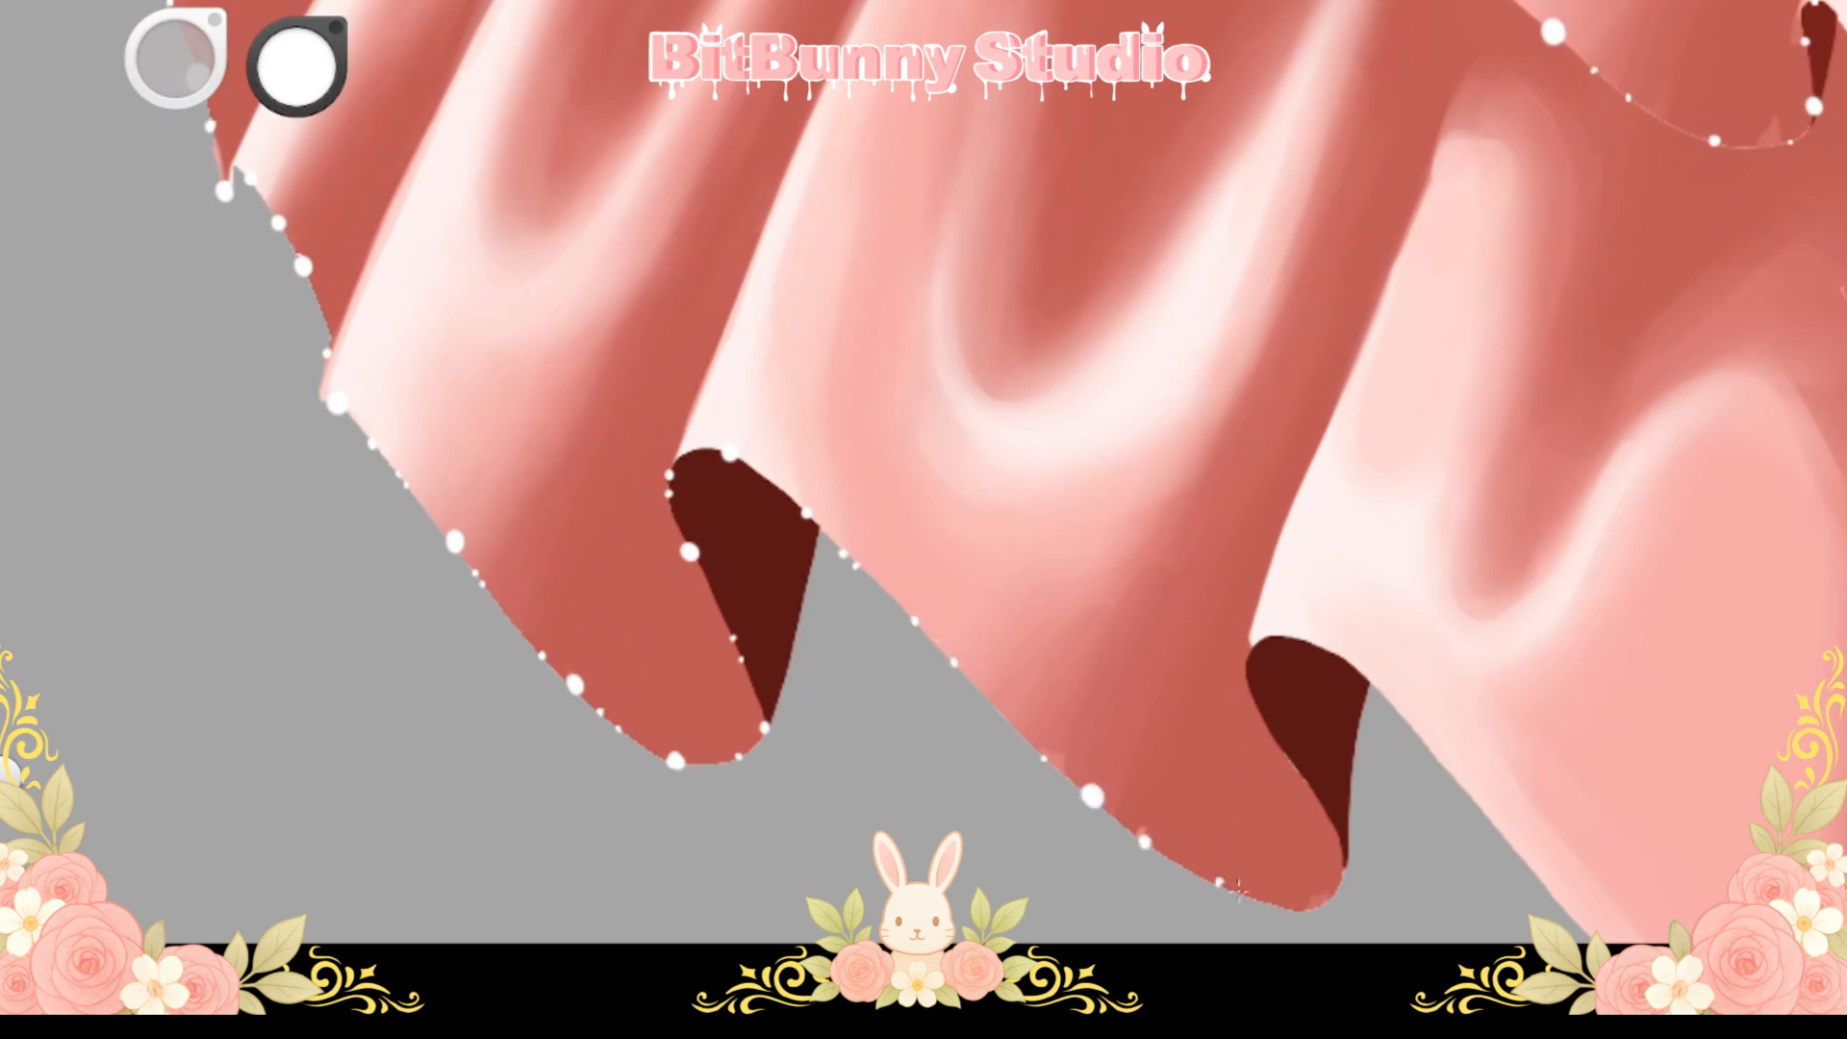
pyautogui.moveTo(1239, 889); pyautogui.dragTo(1324, 800)
pyautogui.moveTo(1323, 800)
pyautogui.mouseDown()
pyautogui.moveTo(1005, 828)
pyautogui.moveTo(923, 692)
pyautogui.mouseUp()
pyautogui.moveTo(1055, 709); pyautogui.dragTo(958, 703)
# Paint mirrored white curling strands beneath the centre of the bodice's floral motif
pyautogui.press('space')
pyautogui.moveTo(976, 731); pyautogui.dragTo(927, 376)
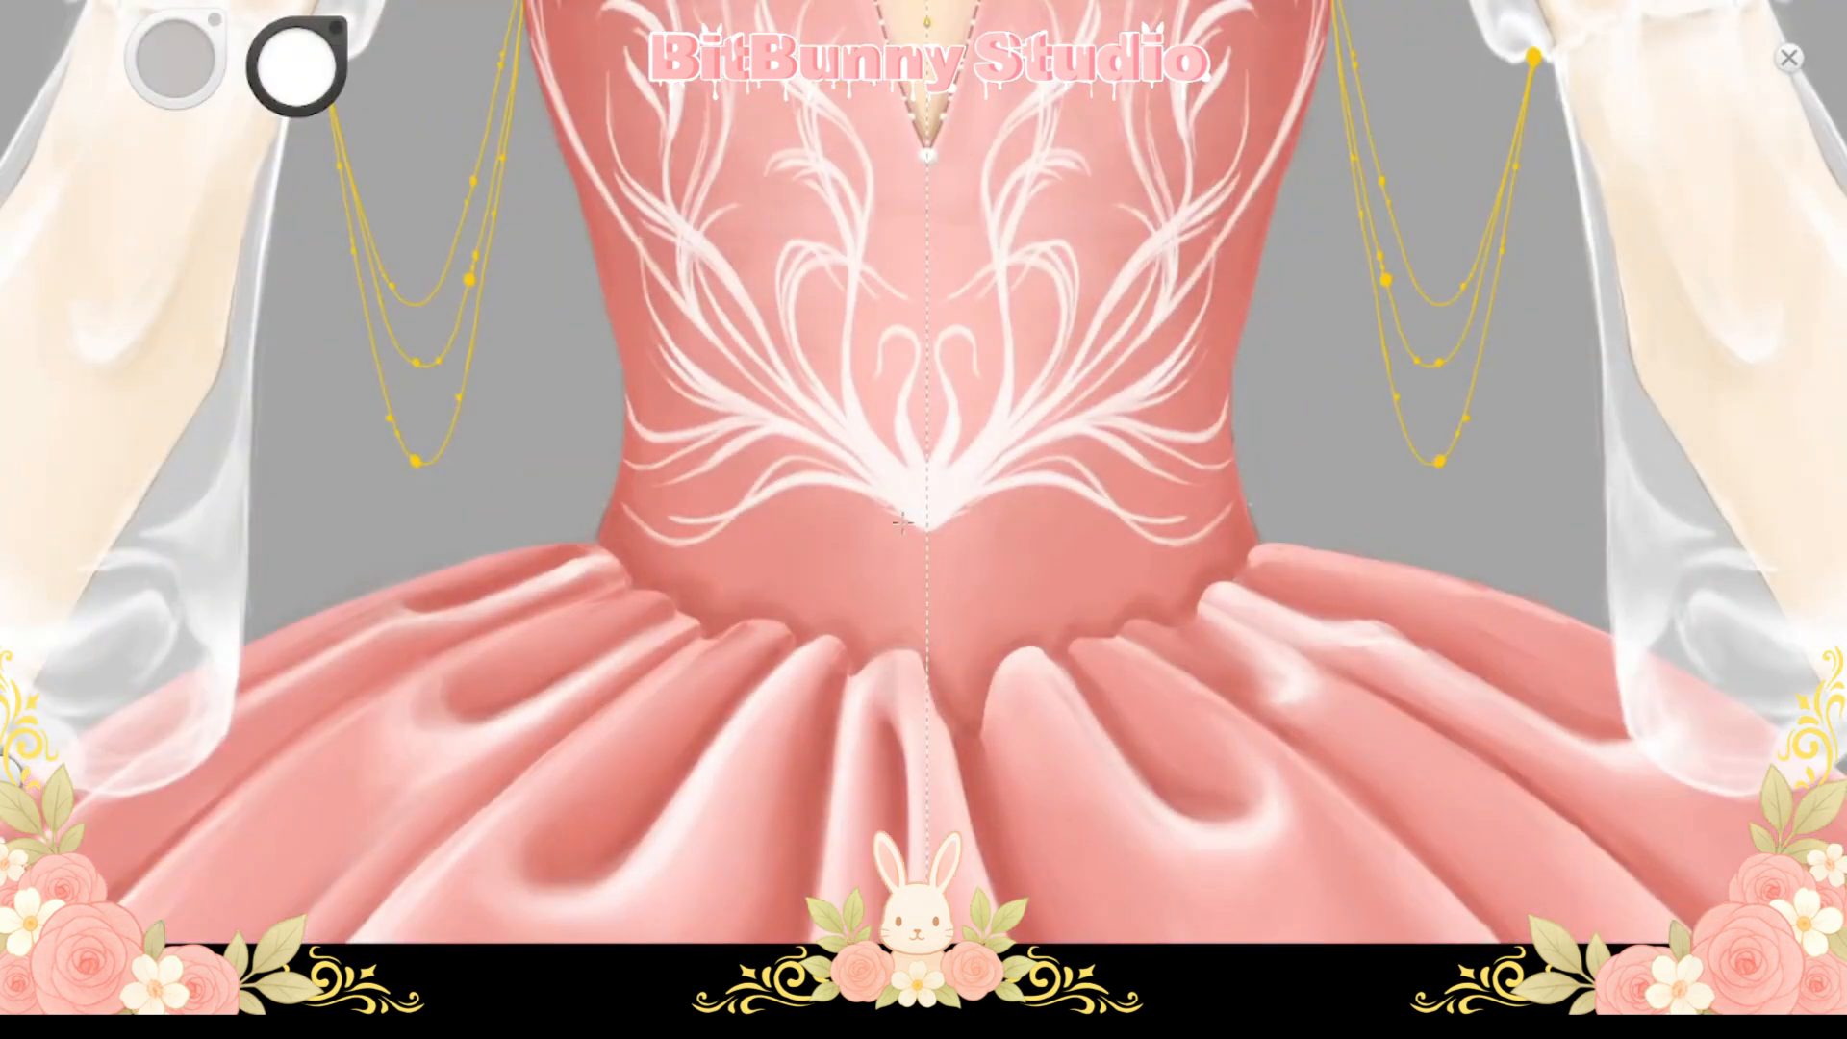
pyautogui.hotkey('ctrl', 'z')
pyautogui.scroll(2, 903, 478)
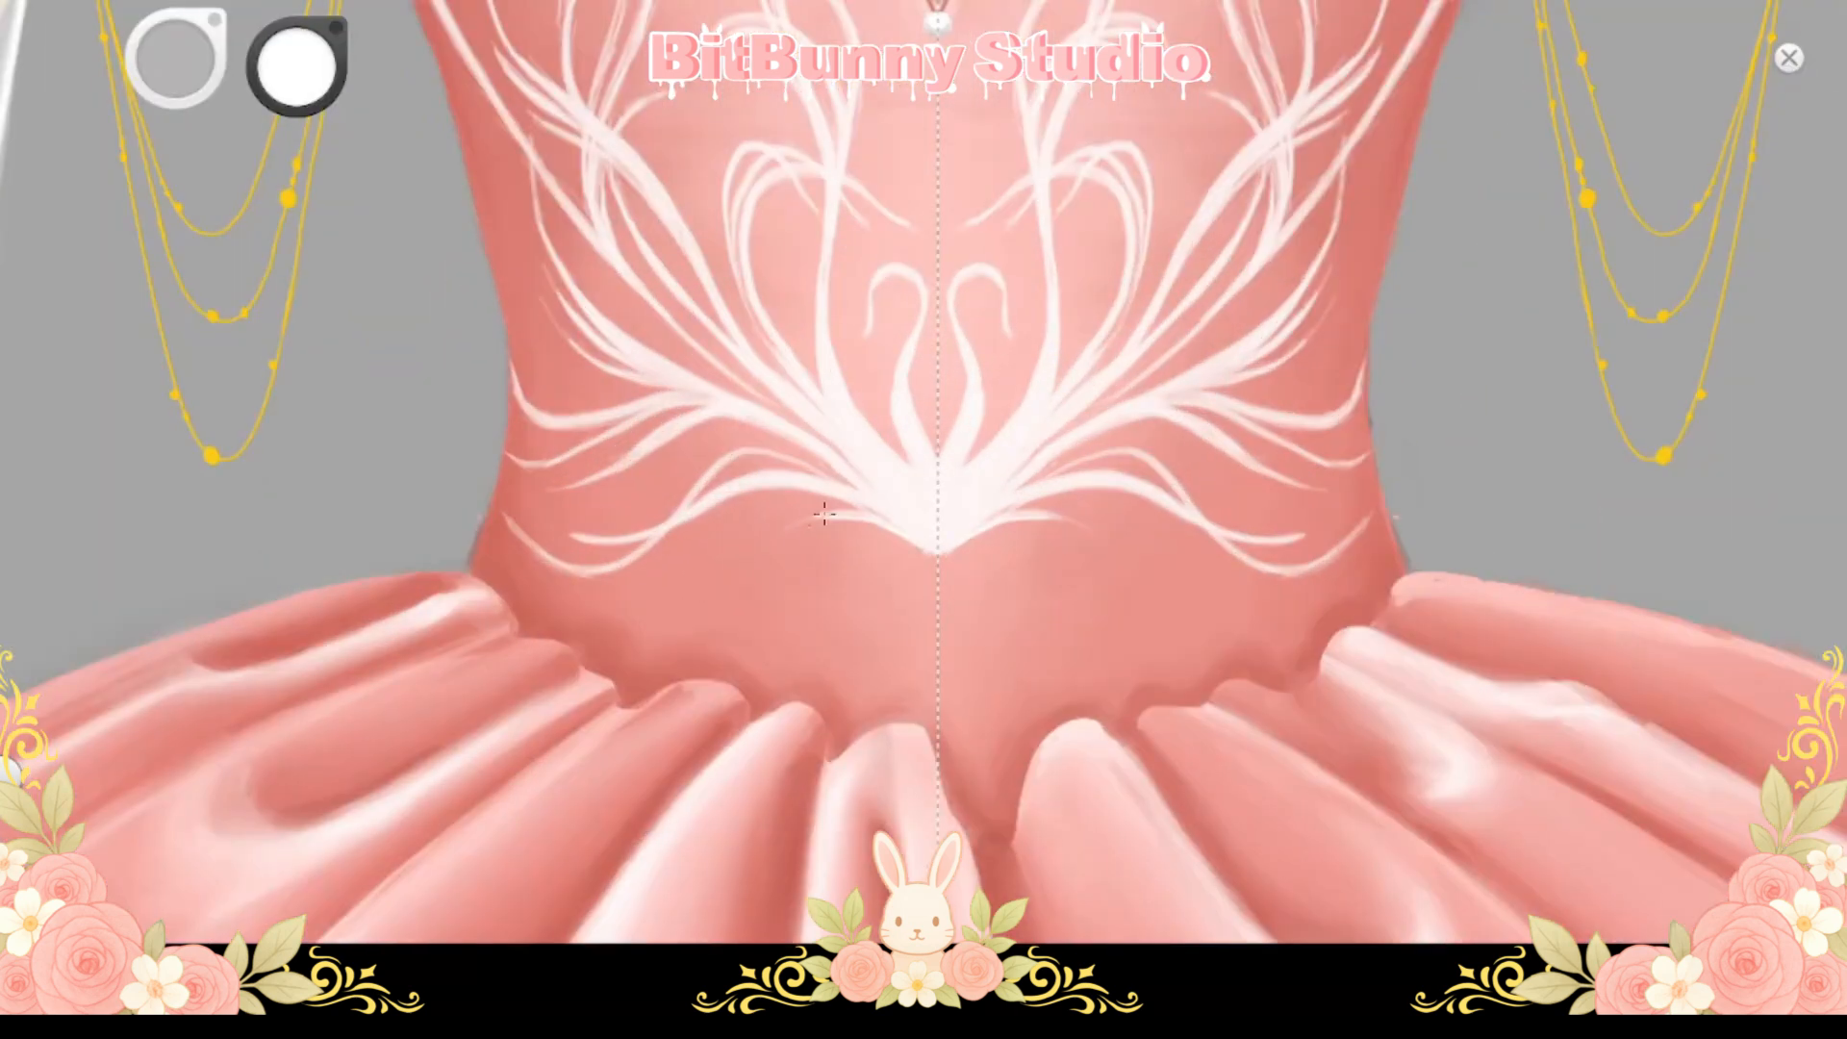
pyautogui.moveTo(886, 536)
pyautogui.mouseDown()
pyautogui.moveTo(903, 700)
pyautogui.moveTo(808, 554)
pyautogui.mouseUp()
pyautogui.moveTo(743, 619); pyautogui.dragTo(895, 557)
pyautogui.moveTo(692, 565); pyautogui.dragTo(929, 555)
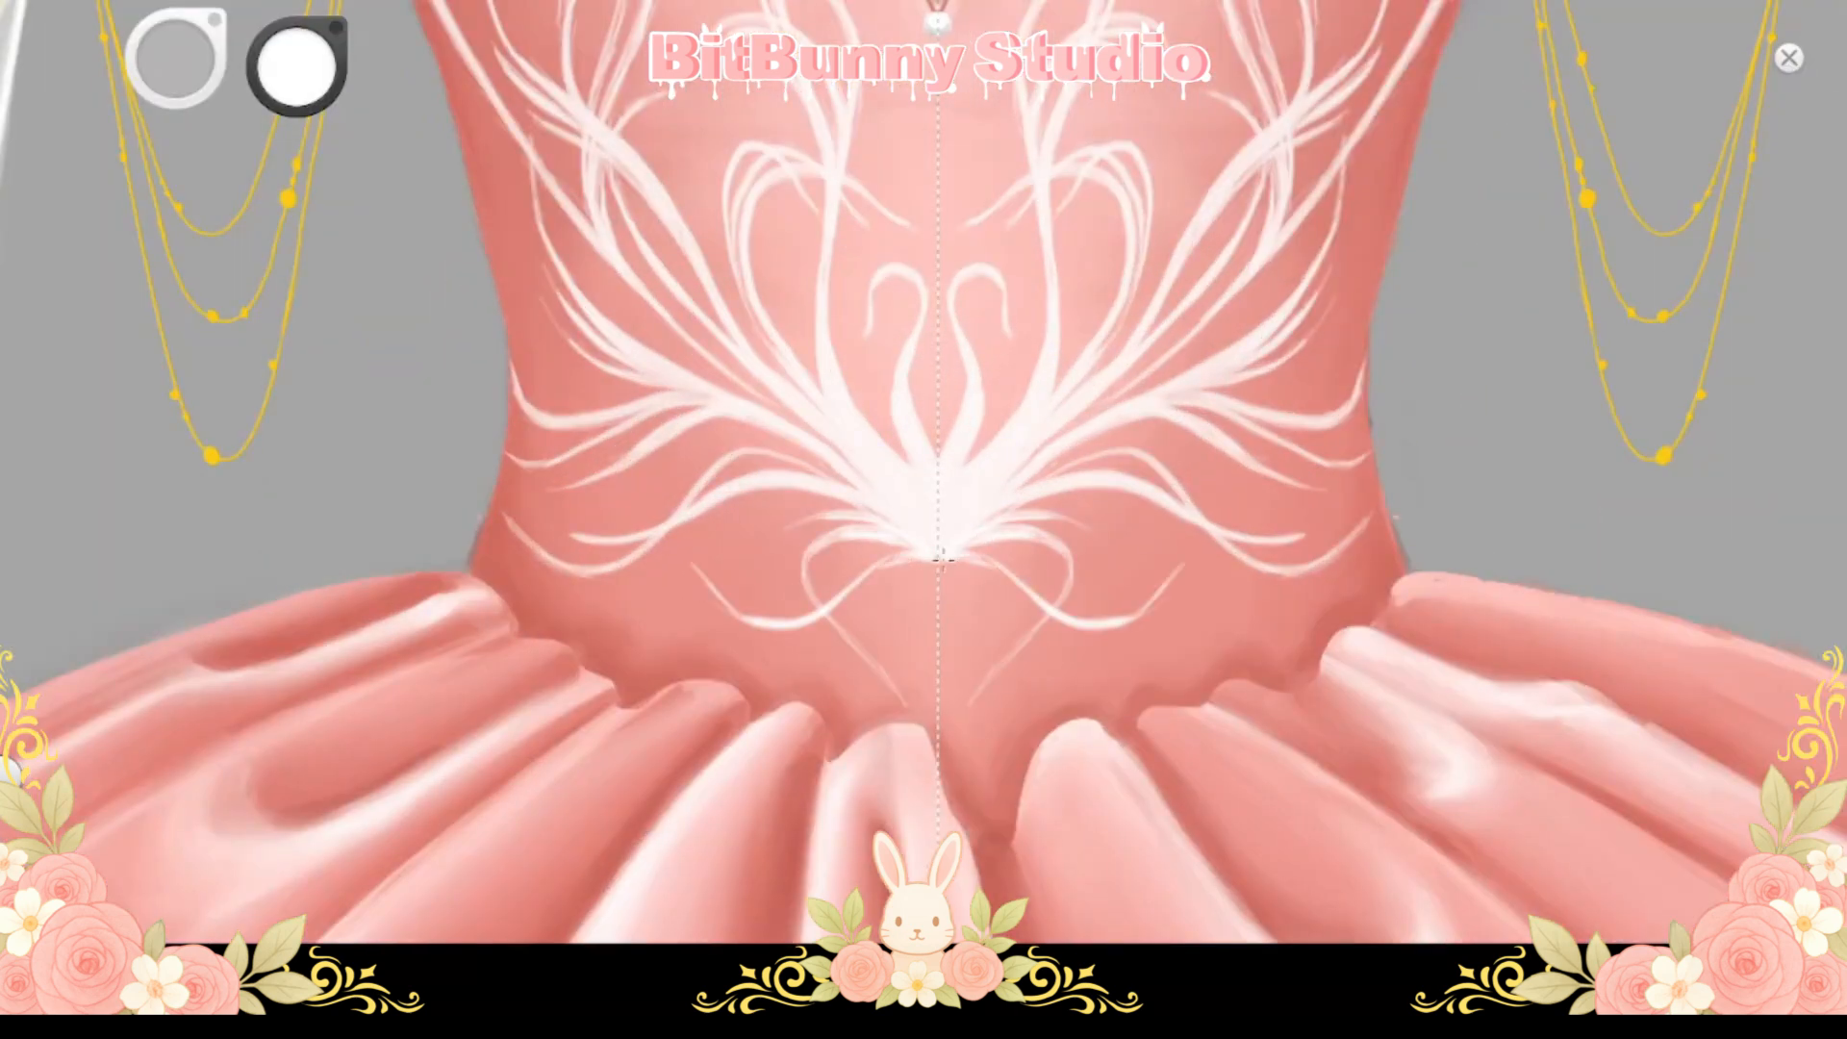
# Add small white teardrop loops and thin mirrored tendrils below the motif, reaching towards the waist seam
pyautogui.moveTo(748, 570)
pyautogui.mouseDown()
pyautogui.moveTo(826, 654)
pyautogui.moveTo(914, 560)
pyautogui.mouseUp()
pyautogui.moveTo(924, 673); pyautogui.dragTo(915, 555)
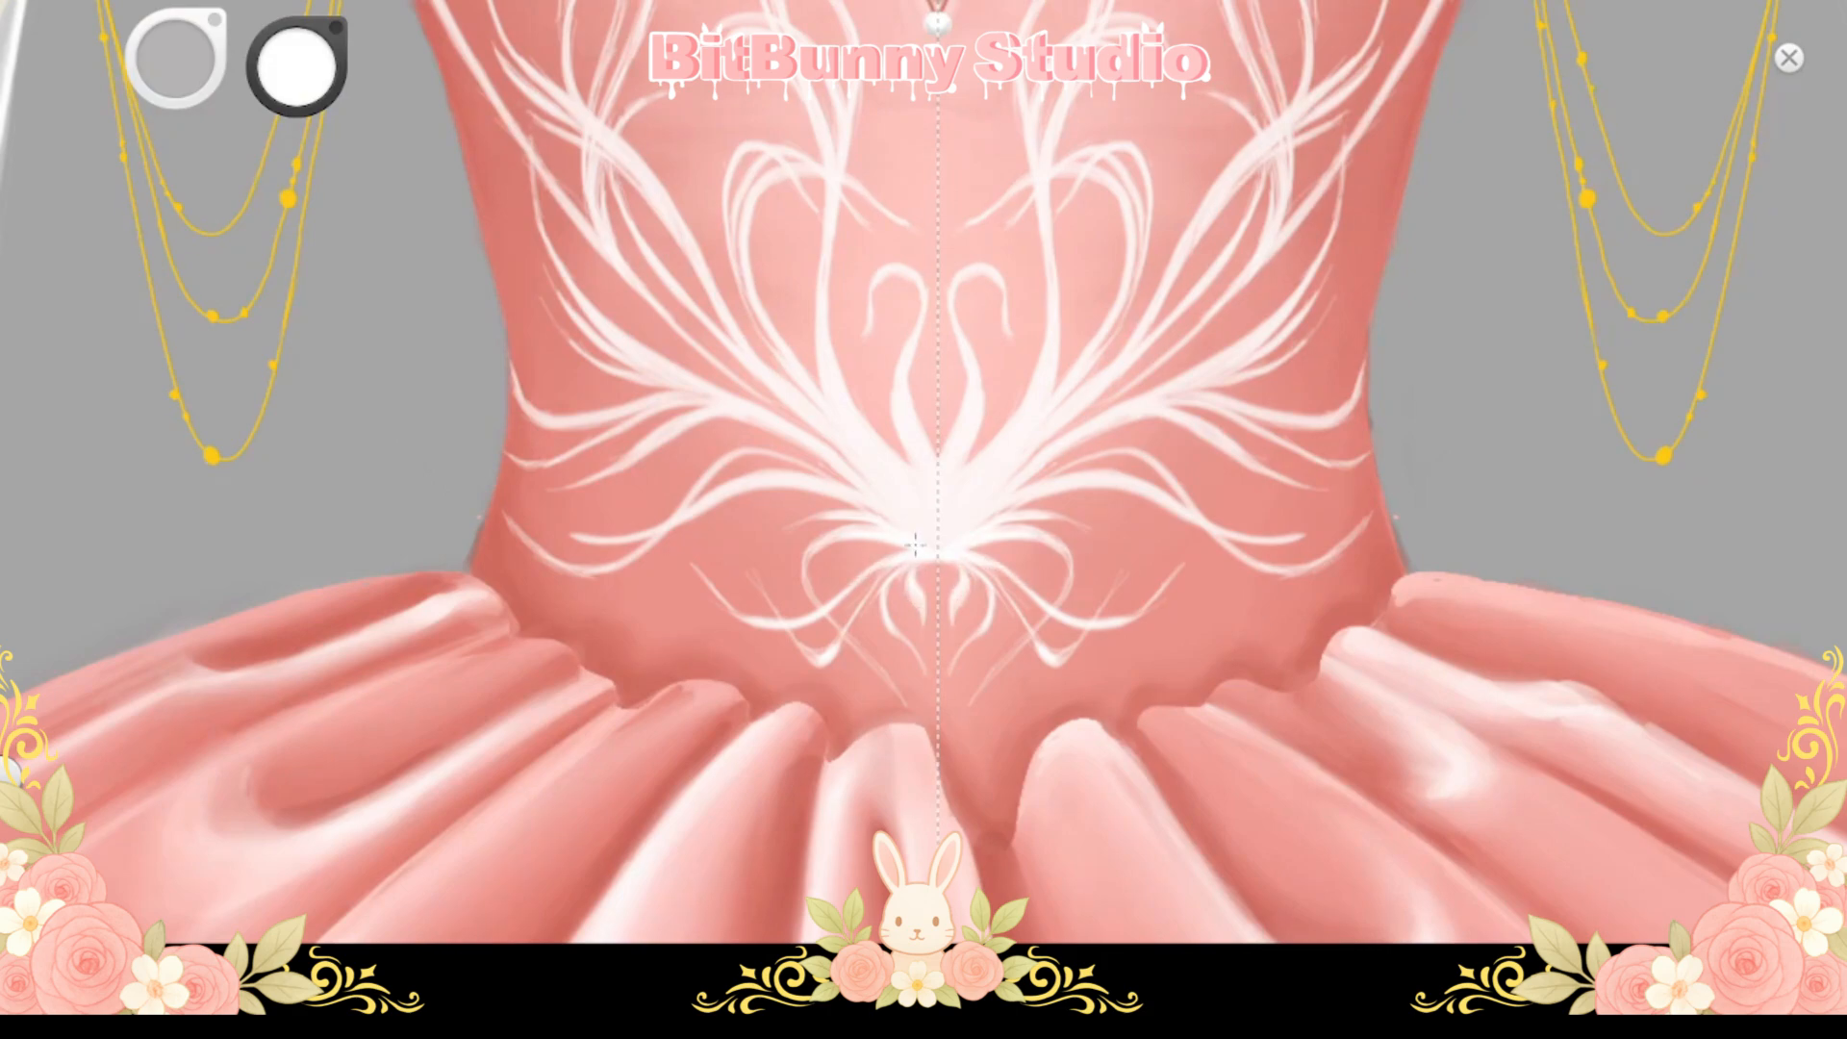
pyautogui.moveTo(737, 618)
pyautogui.mouseDown()
pyautogui.moveTo(695, 604)
pyautogui.moveTo(638, 631)
pyautogui.mouseUp()
pyautogui.hotkey('ctrl', 'z')
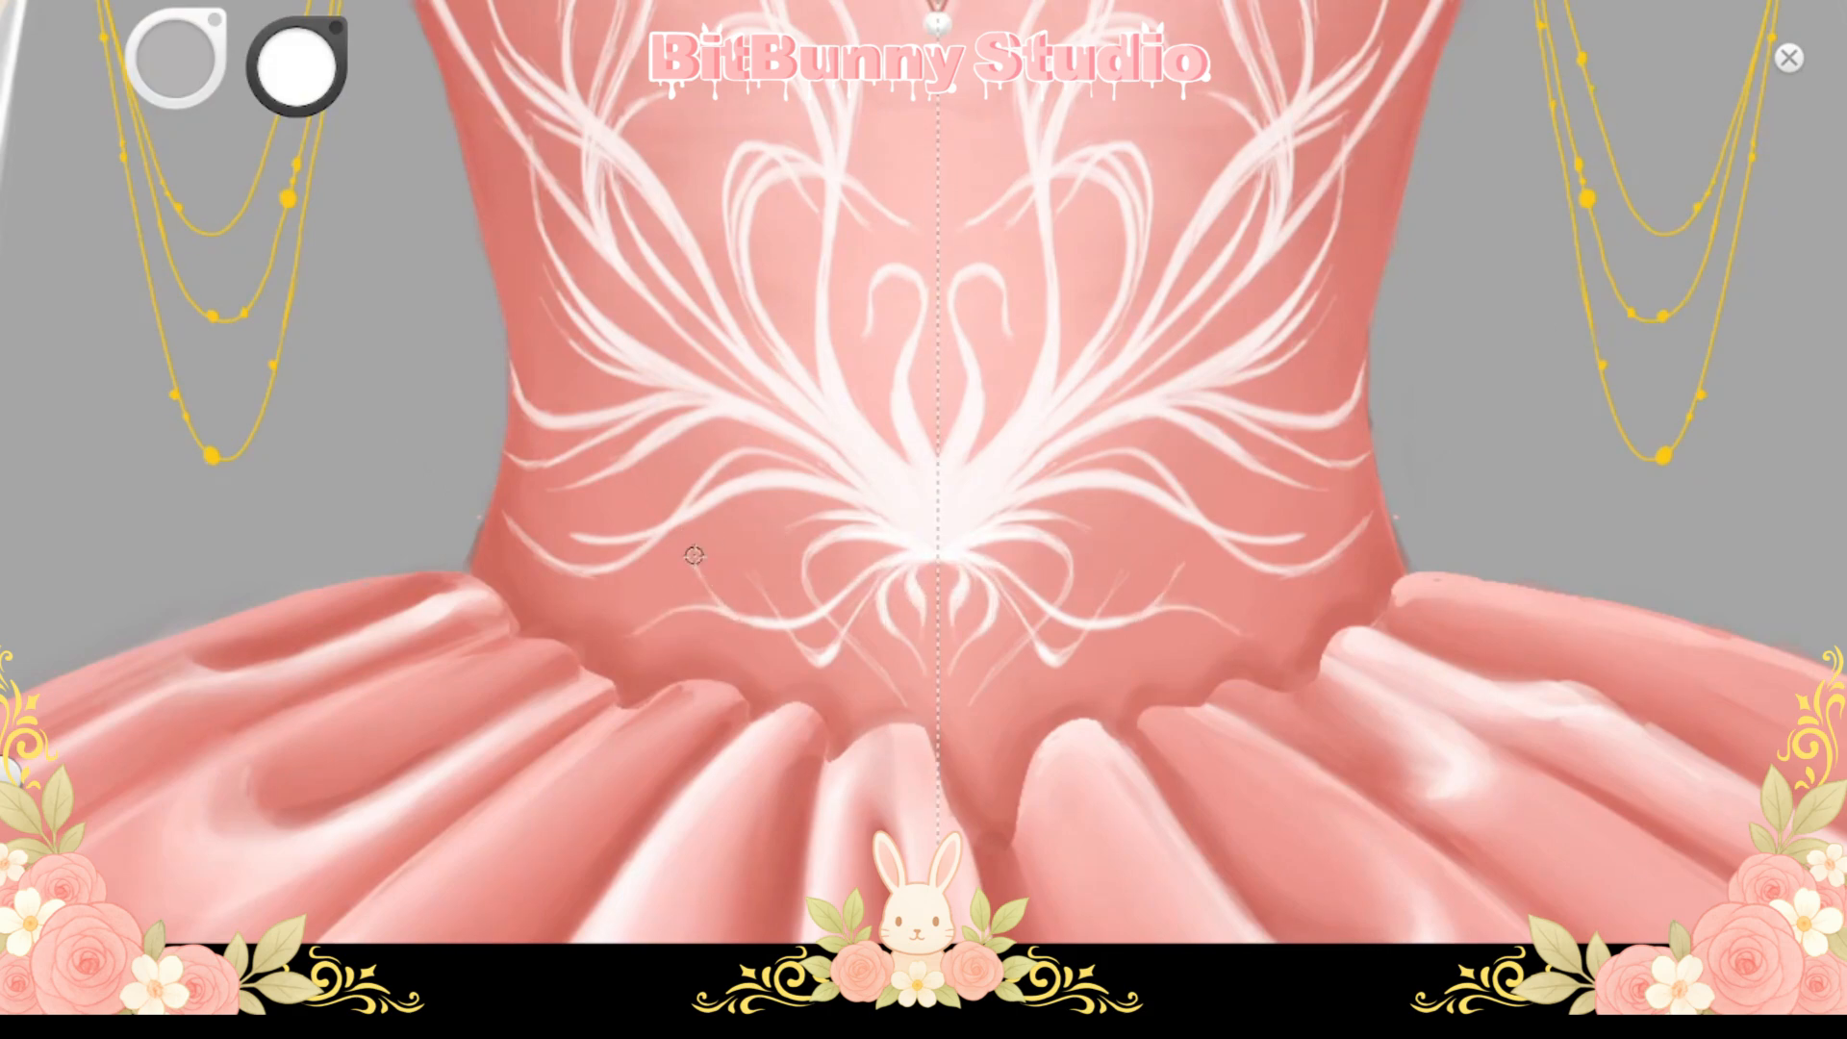
pyautogui.press('space')
pyautogui.moveTo(747, 550)
pyautogui.mouseDown()
pyautogui.moveTo(870, 585)
pyautogui.moveTo(953, 462)
pyautogui.mouseUp()
pyautogui.moveTo(708, 529)
pyautogui.mouseDown()
pyautogui.moveTo(919, 496)
pyautogui.moveTo(979, 514)
pyautogui.mouseUp()
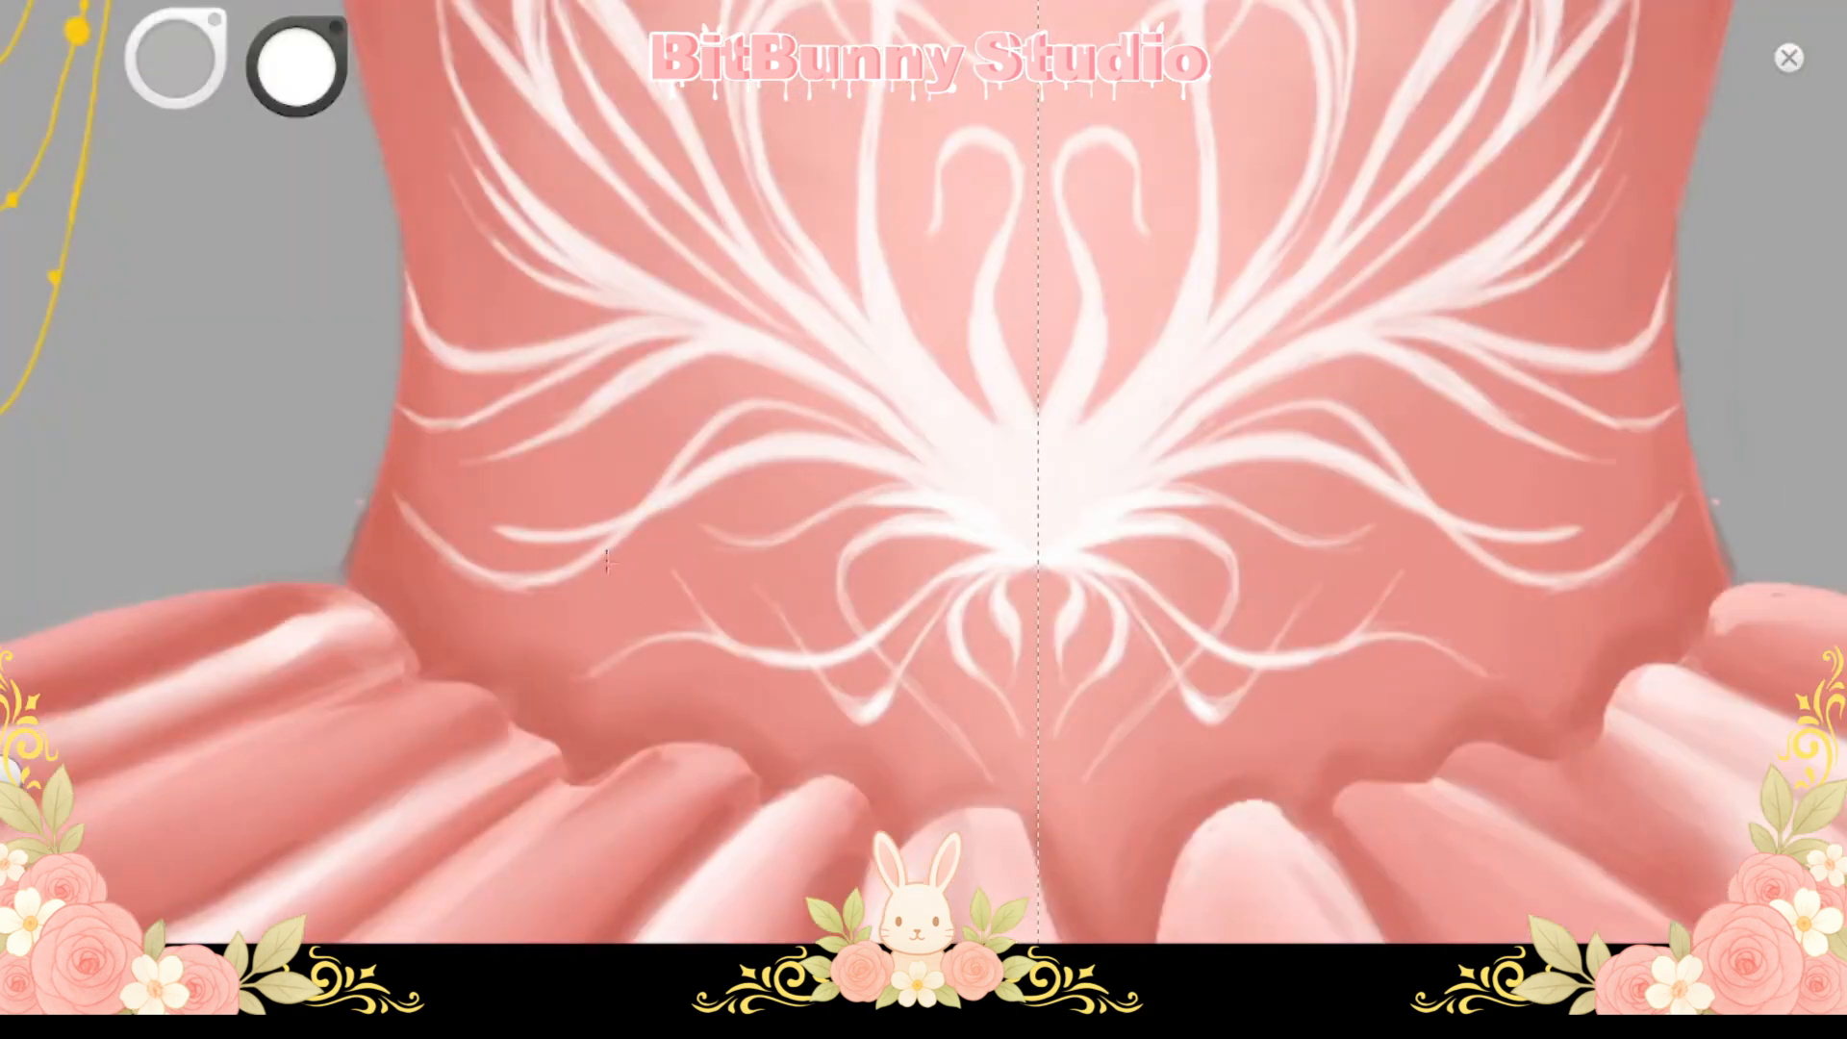
# Brighten the centre of the bodice motif with solid white where the strands converge
pyautogui.moveTo(905, 677); pyautogui.dragTo(982, 778)
pyautogui.press('space')
pyautogui.moveTo(956, 458); pyautogui.dragTo(908, 660)
pyautogui.moveTo(1056, 397); pyautogui.dragTo(1018, 560)
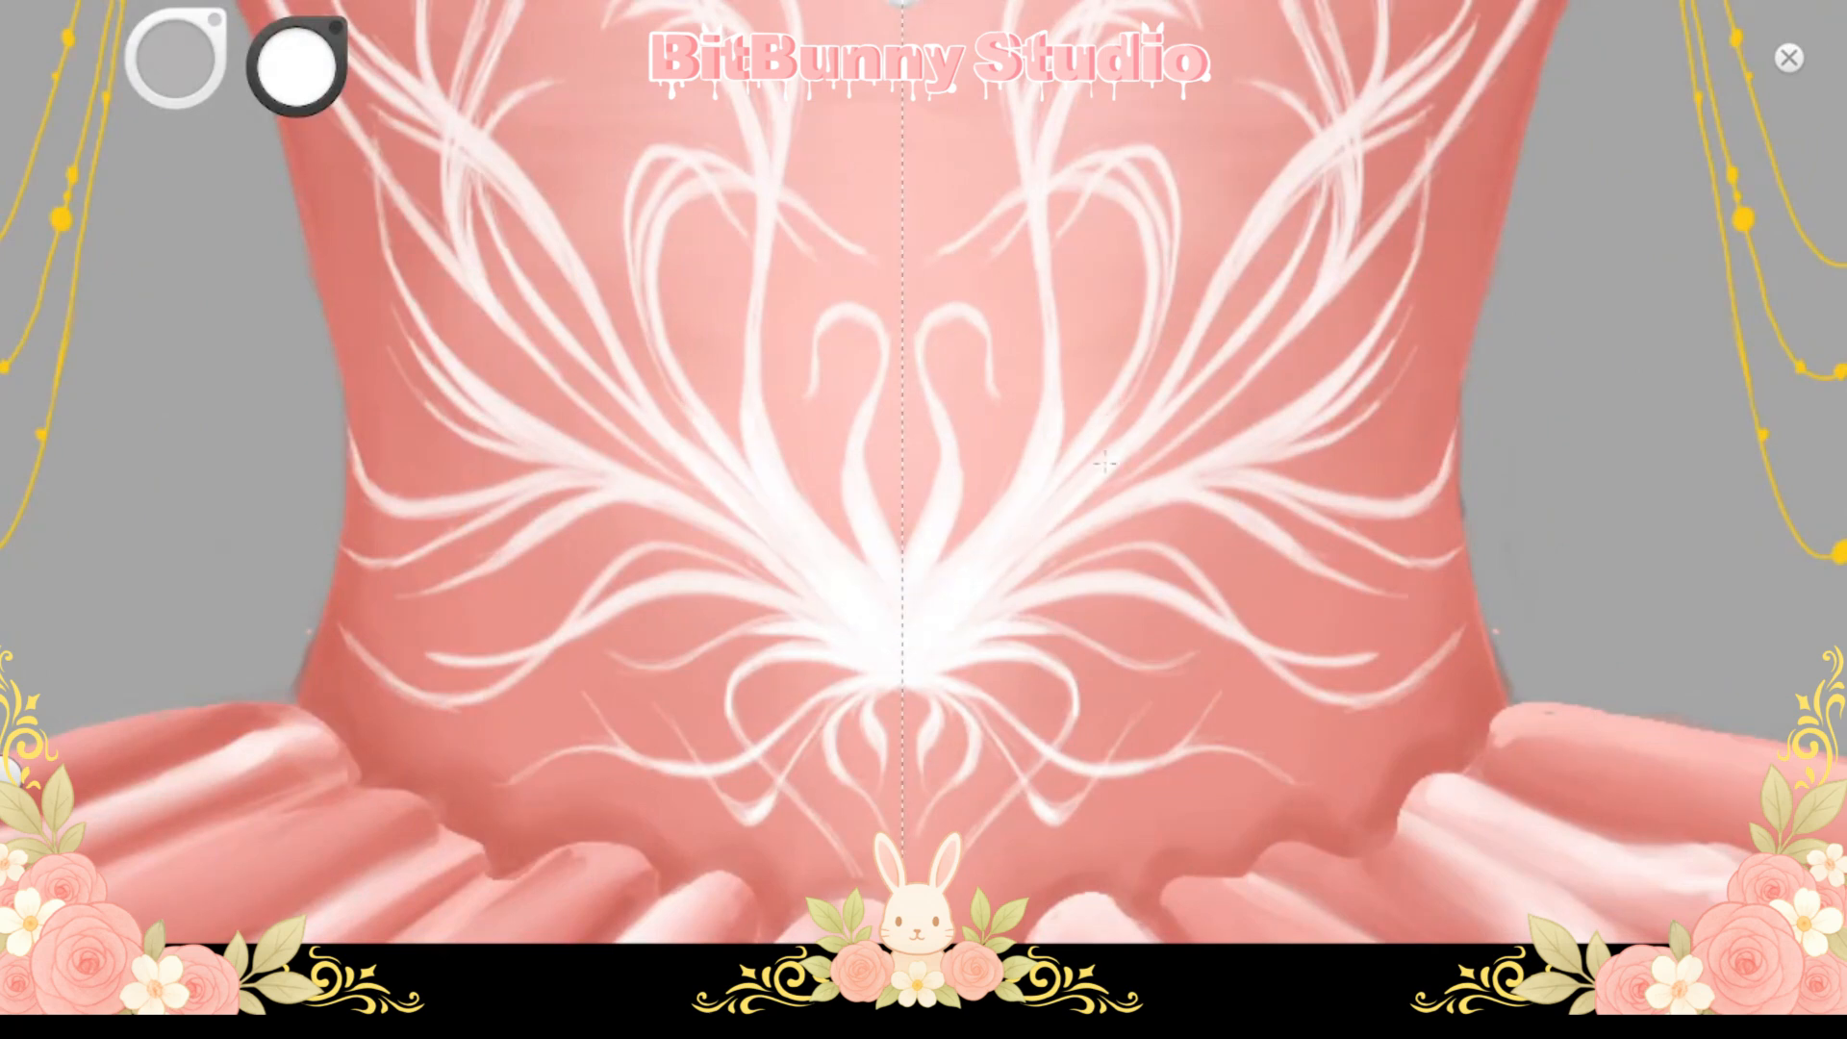
pyautogui.moveTo(1220, 500)
pyautogui.mouseDown()
pyautogui.moveTo(1051, 551)
pyautogui.moveTo(882, 637)
pyautogui.moveTo(960, 510)
pyautogui.mouseUp()
pyautogui.press('space')
pyautogui.press('space')
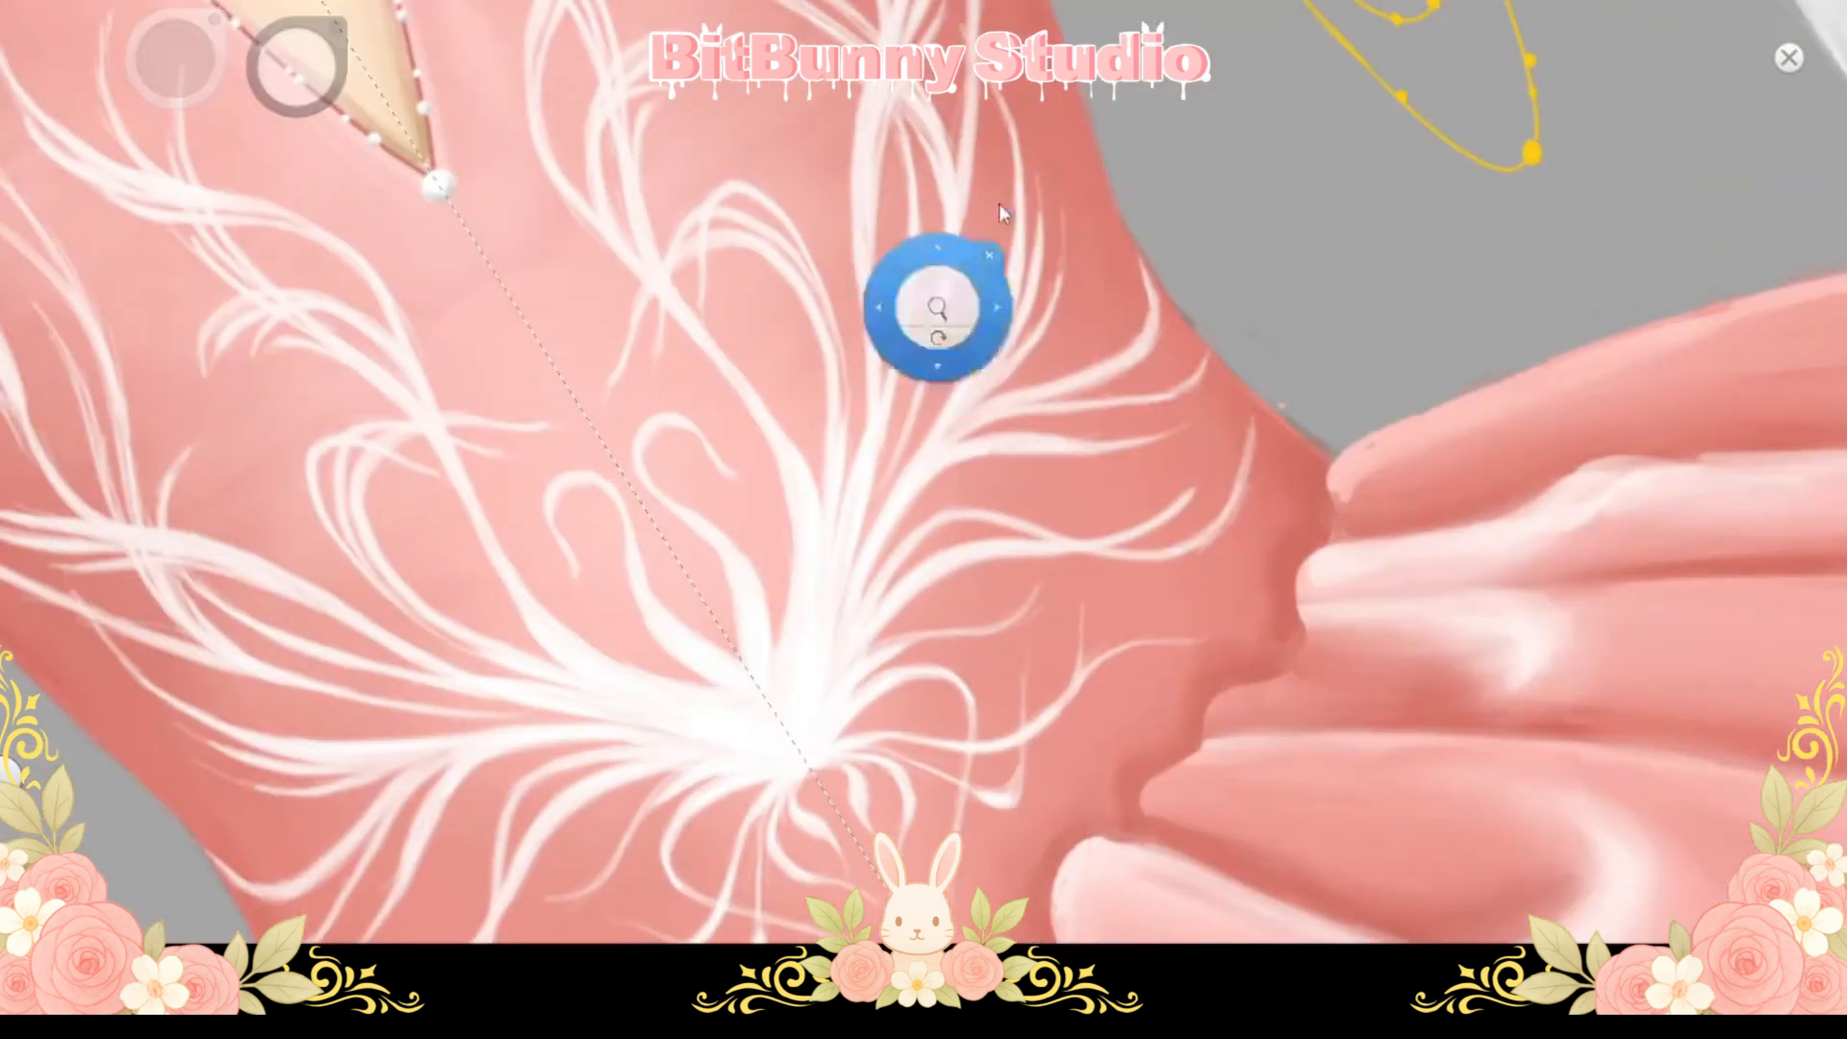
# Thicken and brighten the white strands beside the neckline point on the bodice's right half
pyautogui.moveTo(940, 309); pyautogui.dragTo(919, 324)
pyautogui.press('space')
pyautogui.moveTo(792, 714)
pyautogui.mouseDown()
pyautogui.moveTo(770, 572)
pyautogui.moveTo(900, 619)
pyautogui.mouseUp()
pyautogui.press('space')
pyautogui.moveTo(616, 492); pyautogui.dragTo(608, 404)
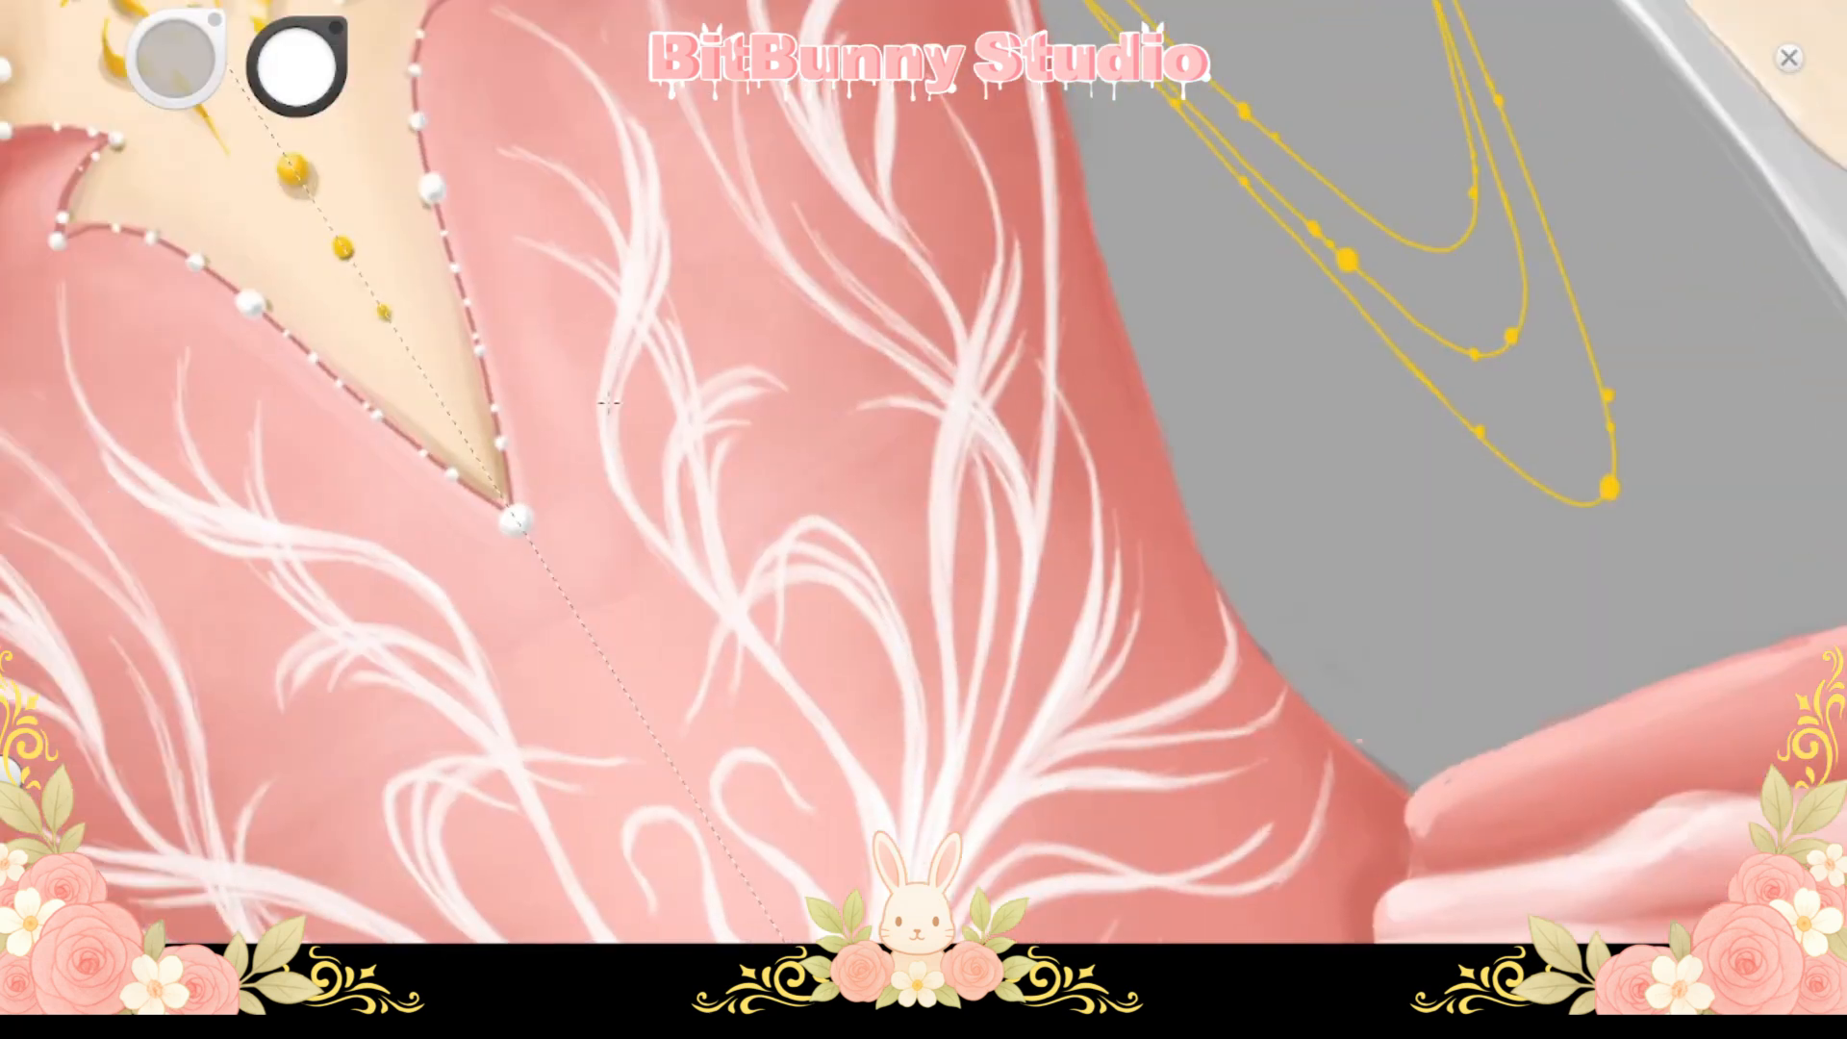
pyautogui.moveTo(671, 481); pyautogui.dragTo(666, 535)
pyautogui.press('space')
pyautogui.moveTo(666, 535); pyautogui.dragTo(610, 831)
# Strengthen the fine white strands and flourishes on the bodice's outer side just below the bust
pyautogui.moveTo(738, 412); pyautogui.dragTo(864, 558)
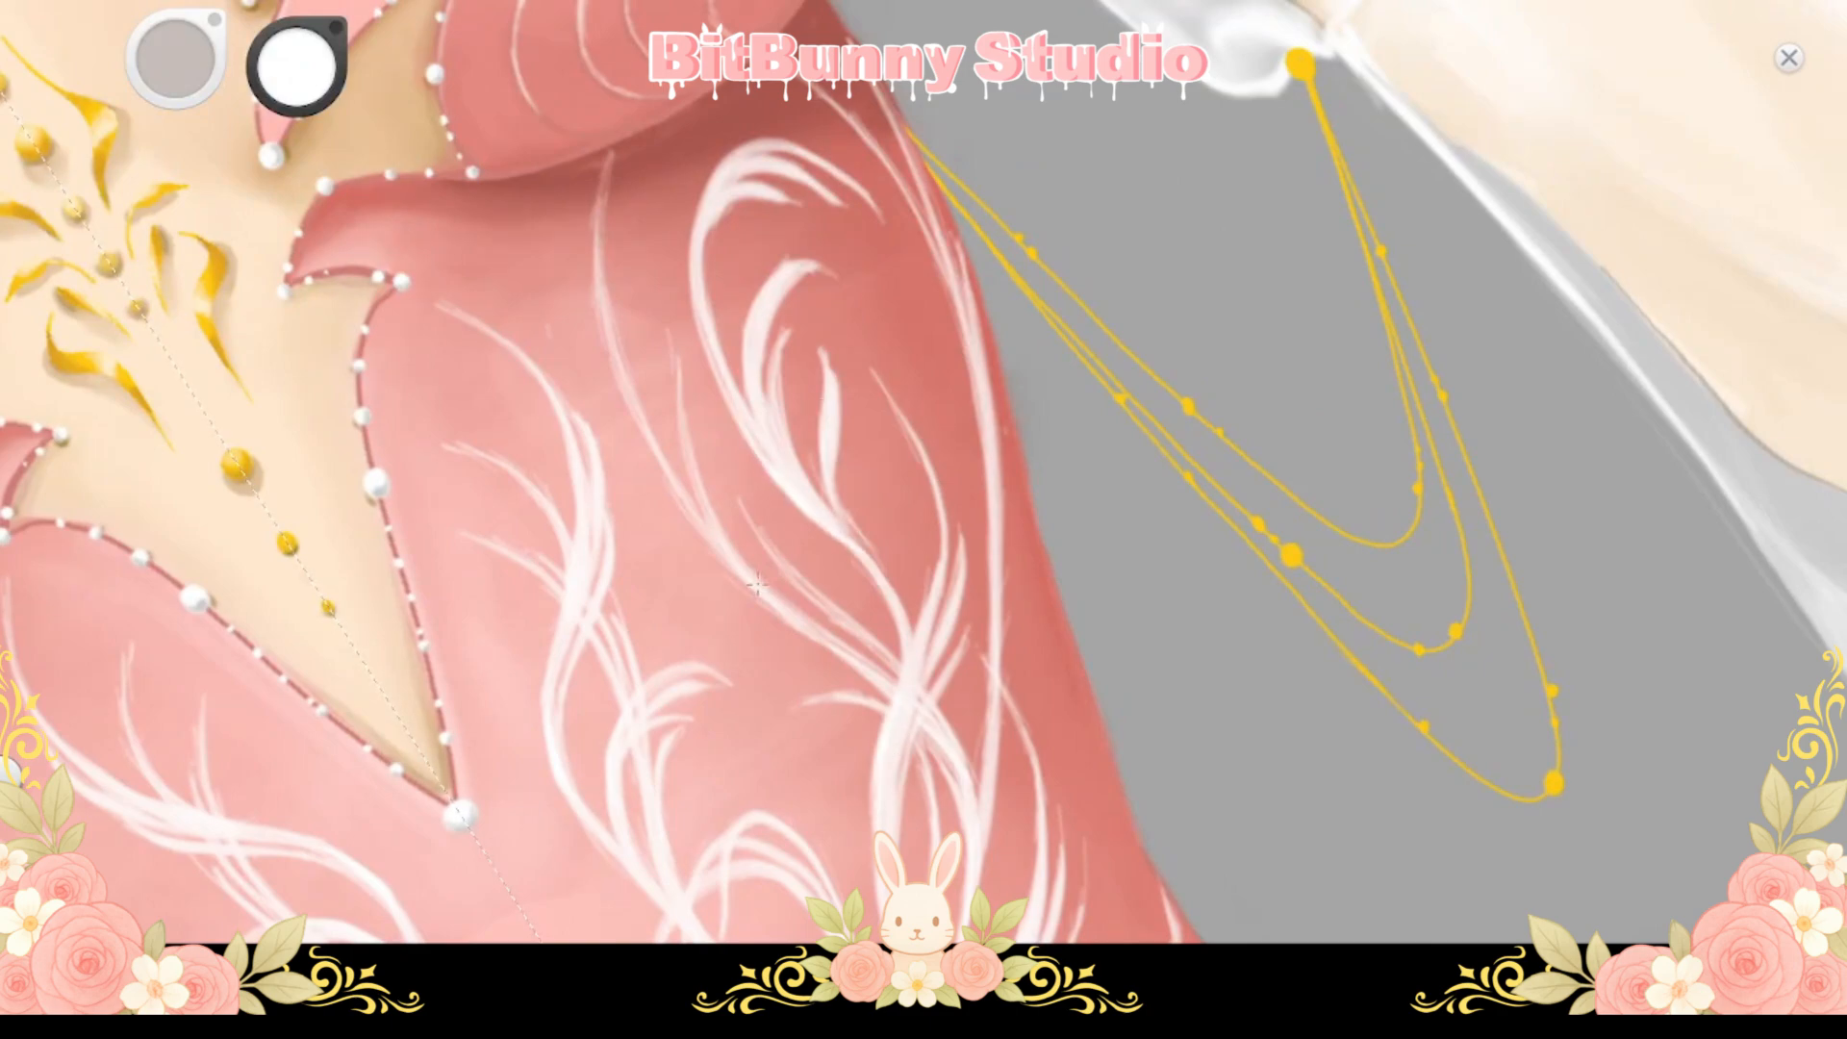
pyautogui.moveTo(759, 585); pyautogui.dragTo(706, 469)
pyautogui.moveTo(678, 502)
pyautogui.mouseDown()
pyautogui.moveTo(721, 550)
pyautogui.moveTo(740, 623)
pyautogui.mouseUp()
pyautogui.press('space')
pyautogui.moveTo(719, 312)
pyautogui.mouseDown()
pyautogui.moveTo(778, 498)
pyautogui.moveTo(940, 474)
pyautogui.moveTo(131, 489)
pyautogui.moveTo(885, 570)
pyautogui.mouseUp()
pyautogui.press('space')
pyautogui.press('space')
pyautogui.moveTo(909, 450); pyautogui.dragTo(923, 332)
# Sample a dark red and outline the bodice's left side edge at the narrow waist
pyautogui.press('alt')
pyautogui.press('space')
pyautogui.moveTo(706, 506); pyautogui.dragTo(627, 587)
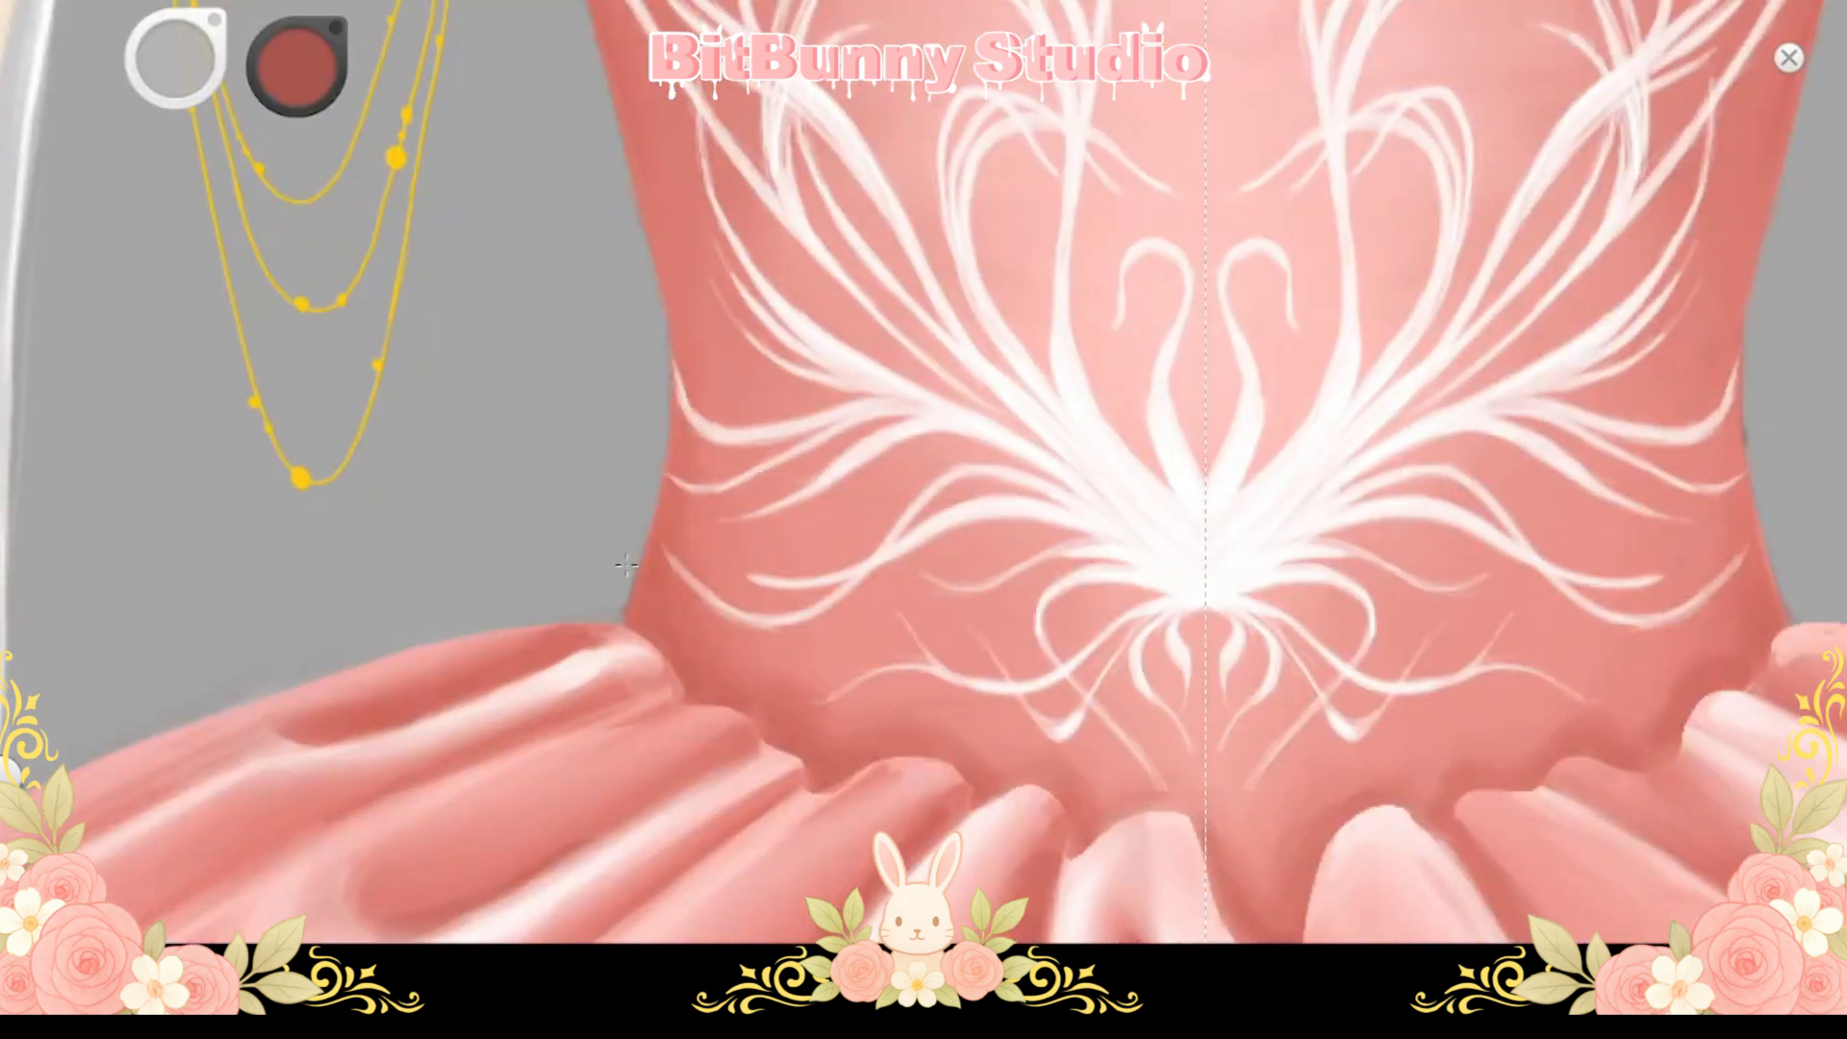
pyautogui.moveTo(301, 329); pyautogui.dragTo(350, 617)
pyautogui.moveTo(601, 260); pyautogui.dragTo(680, 545)
pyautogui.moveTo(663, 256); pyautogui.dragTo(671, 371)
pyautogui.press('space')
# Extend the dark red outline up the bodice's left side to the underside of the bust
pyautogui.moveTo(603, 183); pyautogui.dragTo(136, 164)
pyautogui.moveTo(756, 385); pyautogui.dragTo(607, 248)
pyautogui.press('space')
pyautogui.moveTo(881, 820); pyautogui.dragTo(761, 16)
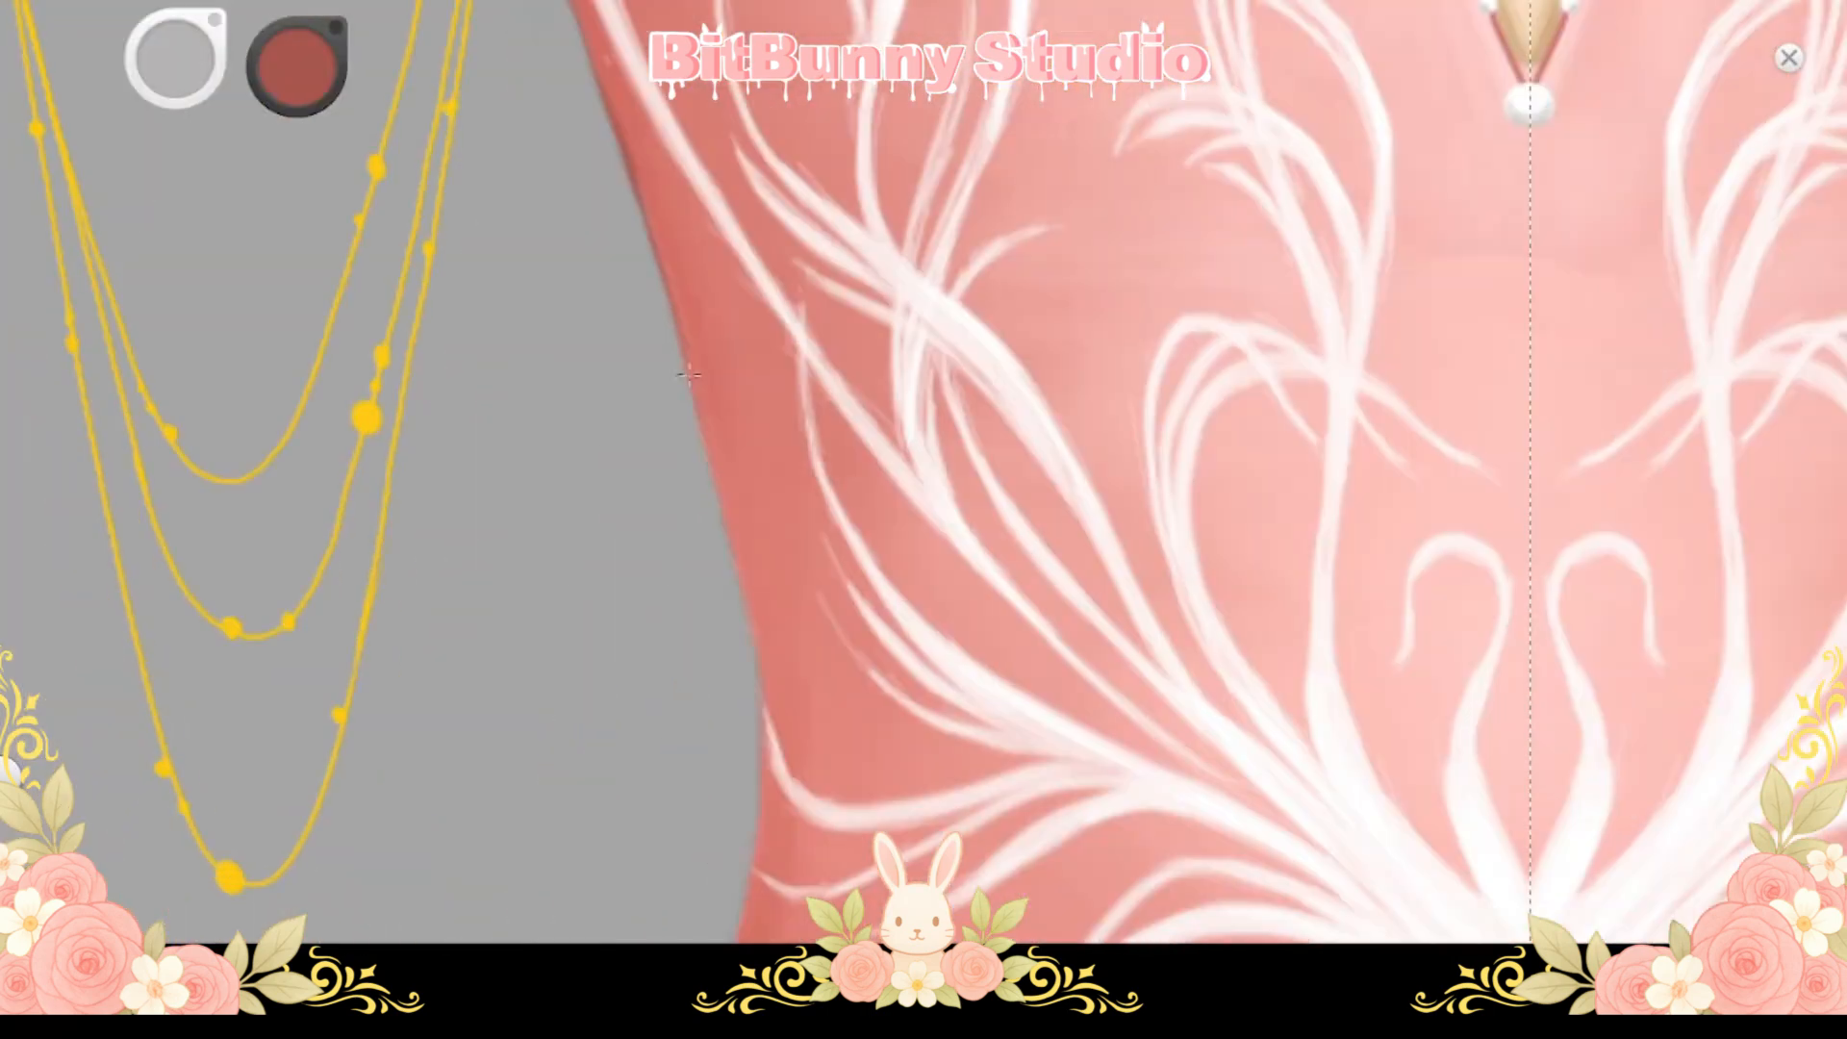
pyautogui.press('space')
pyautogui.moveTo(745, 579); pyautogui.dragTo(777, 196)
pyautogui.press('space')
pyautogui.moveTo(923, 462); pyautogui.dragTo(305, 95)
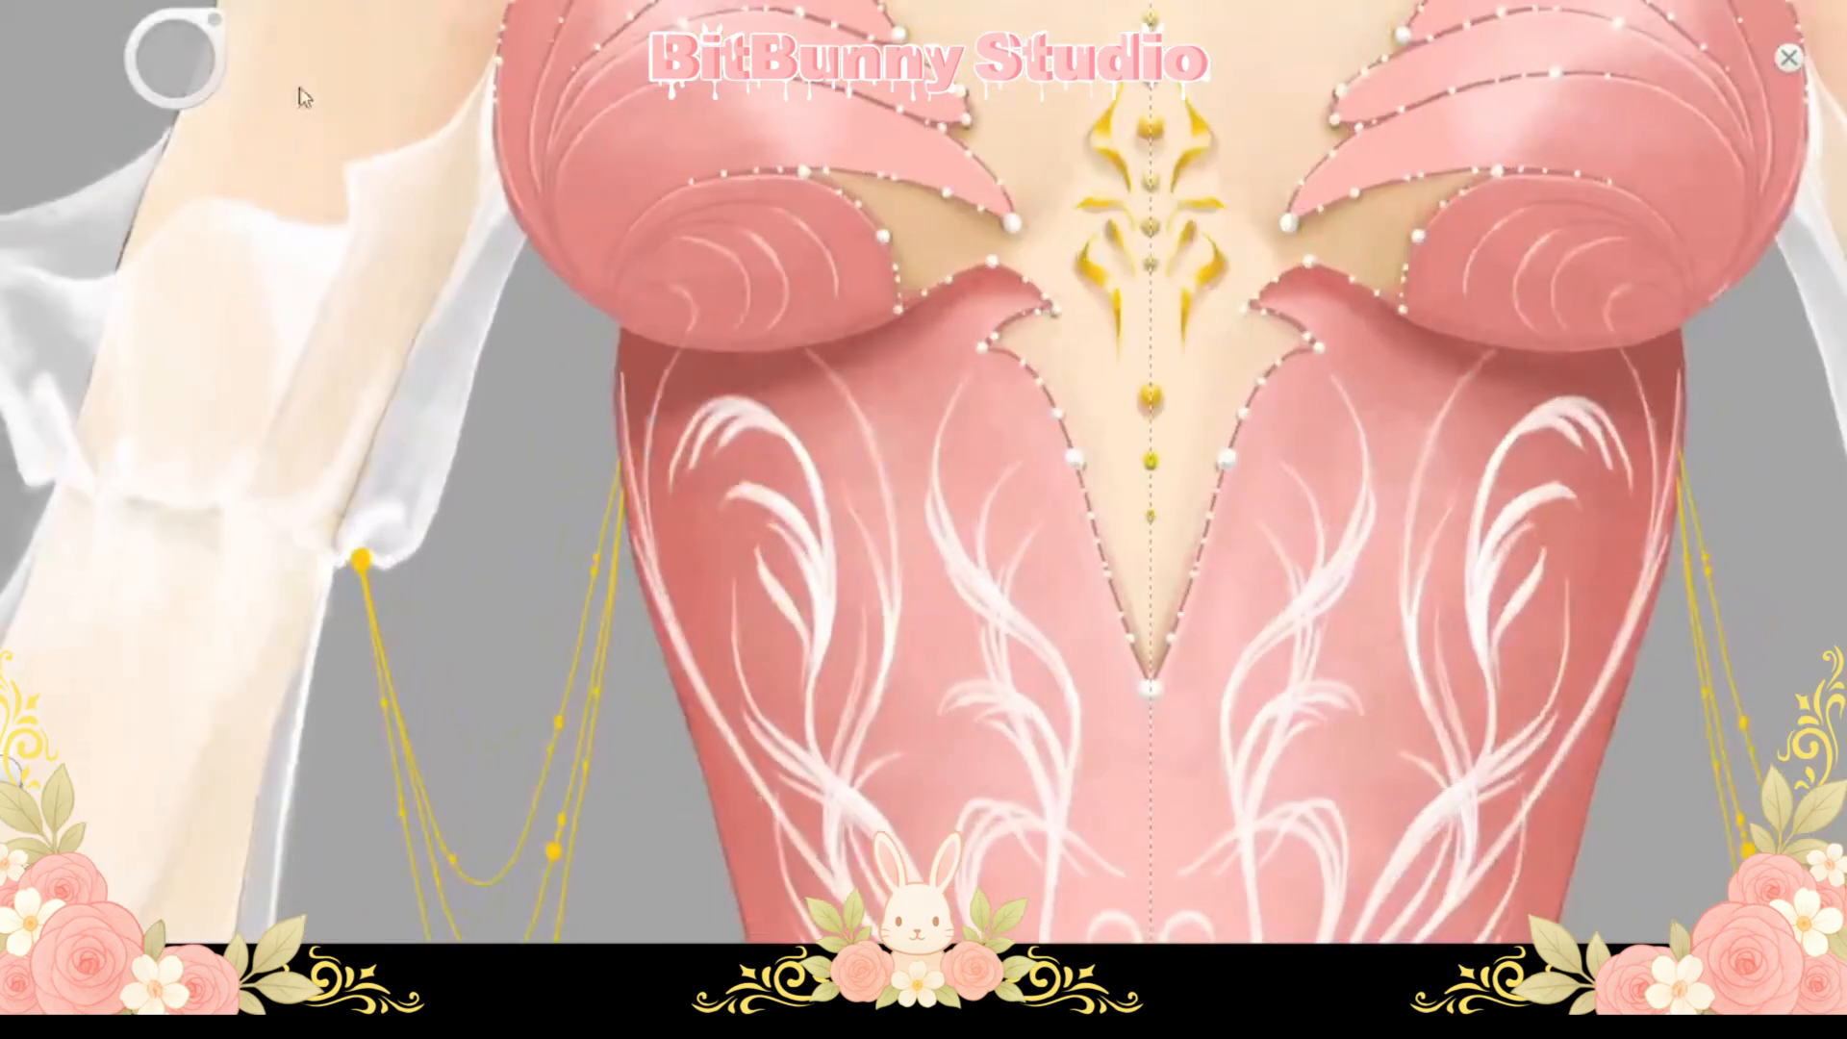
pyautogui.moveTo(638, 446)
pyautogui.mouseDown()
pyautogui.moveTo(603, 296)
pyautogui.moveTo(604, 472)
pyautogui.mouseUp()
pyautogui.press('space')
# Outline the left bust cup's outer edge and underside in darker red
pyautogui.moveTo(604, 471); pyautogui.dragTo(516, 167)
pyautogui.press('space')
pyautogui.moveTo(539, 77)
pyautogui.mouseDown()
pyautogui.moveTo(631, 321)
pyautogui.moveTo(657, 270)
pyautogui.mouseUp()
pyautogui.moveTo(548, 297); pyautogui.dragTo(621, 289)
pyautogui.moveTo(747, 462); pyautogui.dragTo(597, 313)
pyautogui.moveTo(652, 394)
pyautogui.mouseDown()
pyautogui.moveTo(677, 585)
pyautogui.moveTo(597, 516)
pyautogui.mouseUp()
pyautogui.moveTo(779, 776)
pyautogui.mouseDown()
pyautogui.moveTo(717, 585)
pyautogui.moveTo(770, 731)
pyautogui.mouseUp()
pyautogui.press('space')
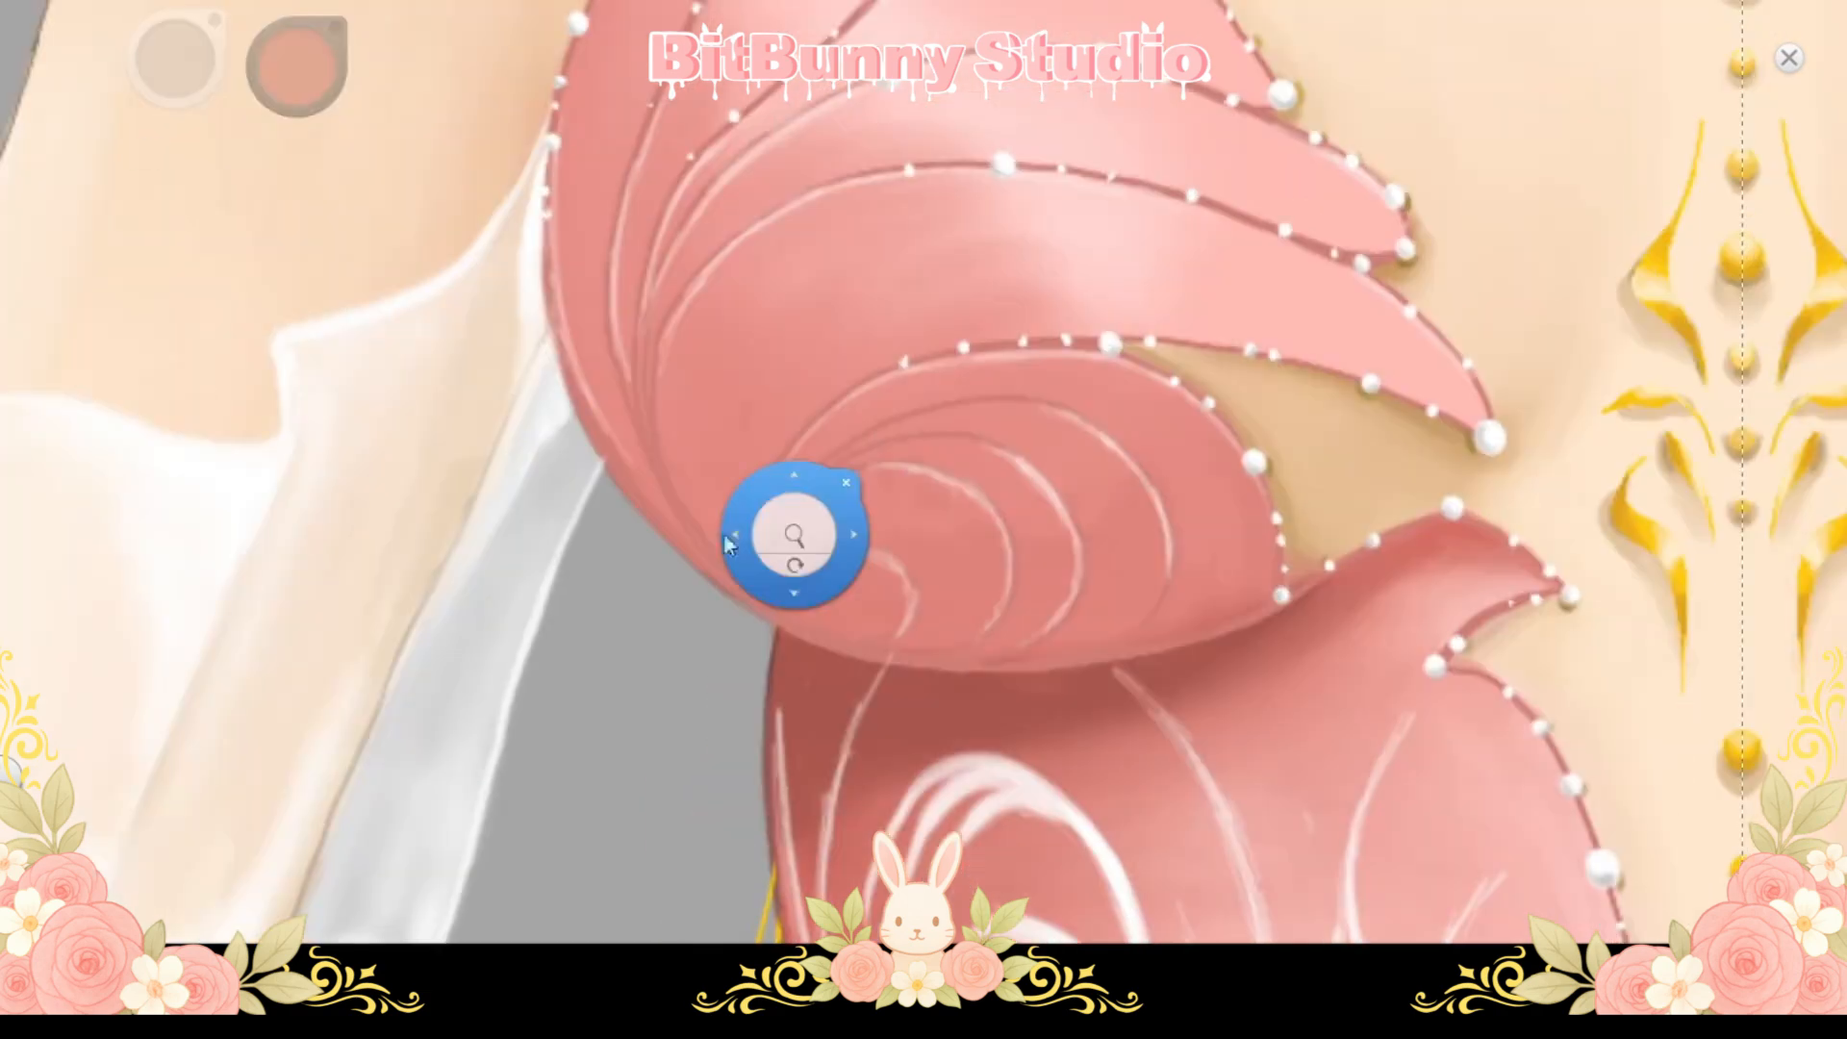
pyautogui.moveTo(792, 539)
pyautogui.mouseDown()
pyautogui.moveTo(616, 565)
pyautogui.moveTo(578, 459)
pyautogui.mouseUp()
pyautogui.moveTo(534, 88)
pyautogui.mouseDown()
pyautogui.moveTo(606, 270)
pyautogui.moveTo(235, 718)
pyautogui.mouseUp()
pyautogui.press('space')
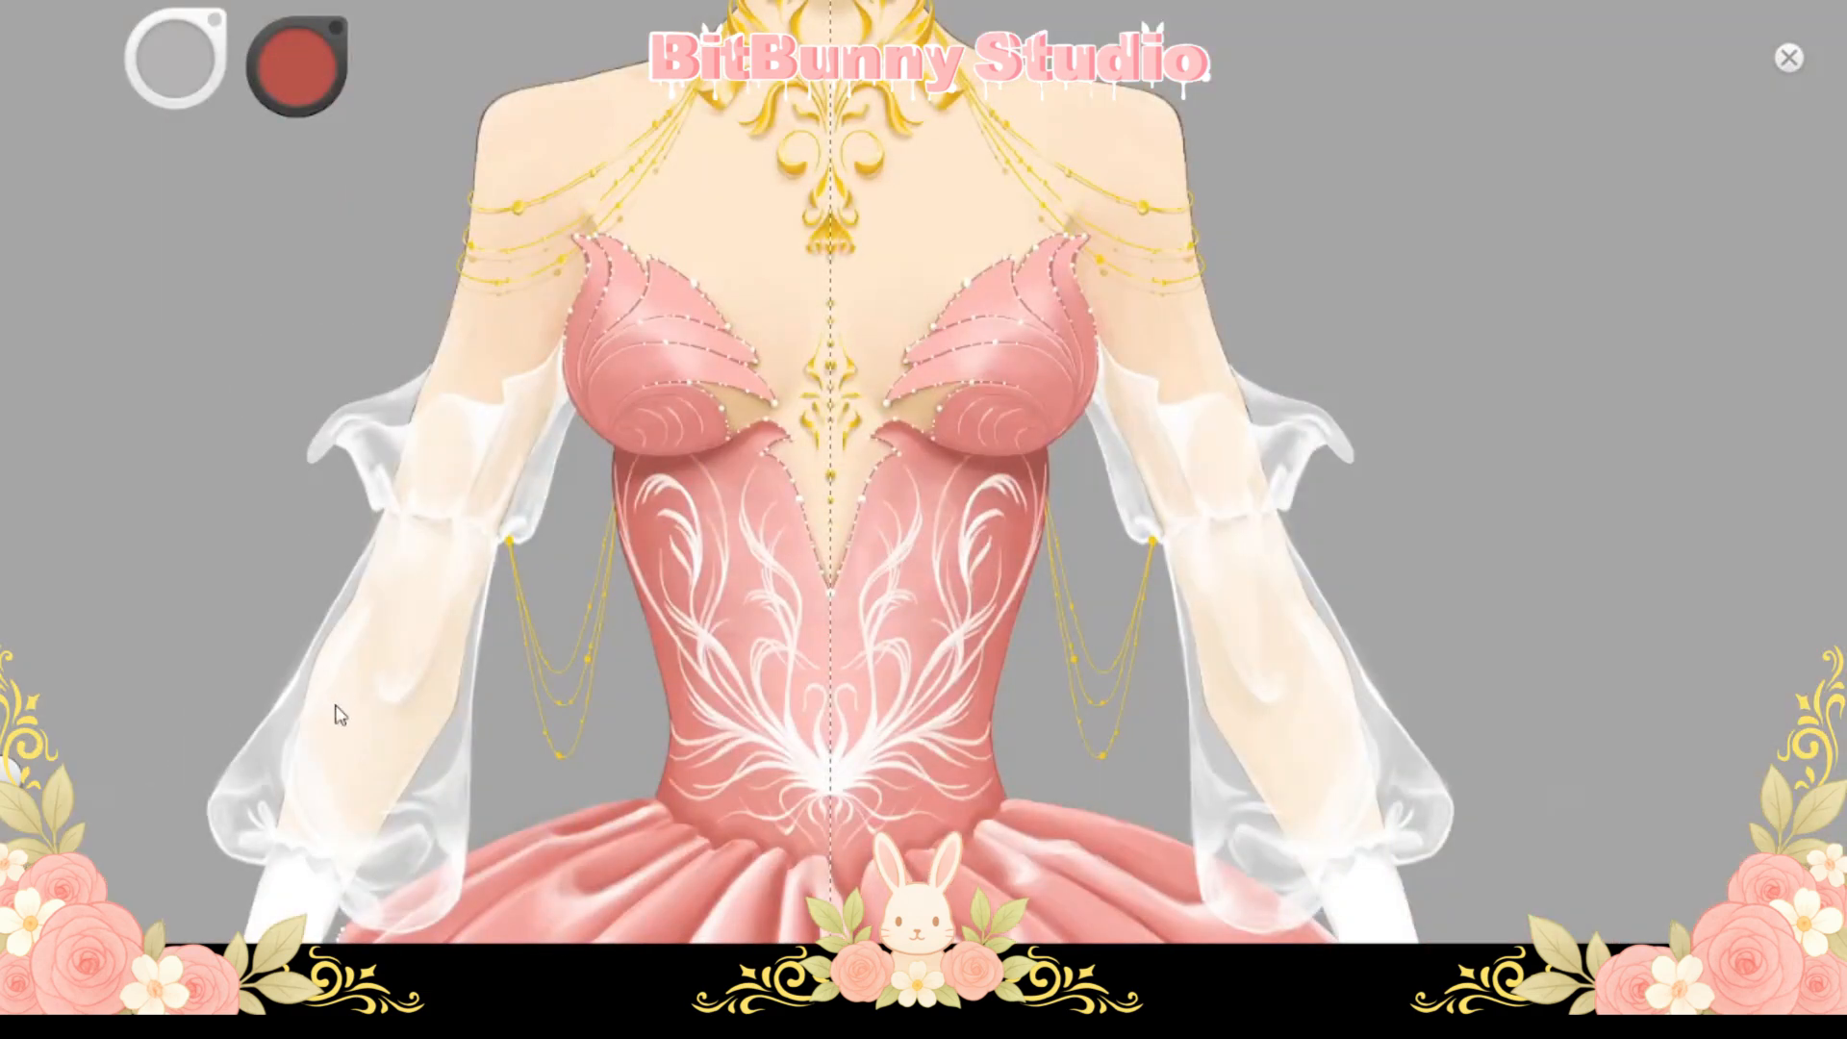
# Line the gathered waist seam on the left half of the dress with darker red
pyautogui.press('space')
pyautogui.moveTo(923, 655)
pyautogui.mouseDown()
pyautogui.moveTo(866, 728)
pyautogui.moveTo(1039, 577)
pyautogui.mouseUp()
pyautogui.press('space')
pyautogui.moveTo(1001, 501); pyautogui.dragTo(1145, 433)
pyautogui.moveTo(1109, 474)
pyautogui.mouseDown()
pyautogui.moveTo(1071, 525)
pyautogui.moveTo(987, 580)
pyautogui.moveTo(771, 664)
pyautogui.moveTo(1005, 604)
pyautogui.mouseUp()
pyautogui.press('space')
pyautogui.moveTo(945, 604)
pyautogui.mouseDown()
pyautogui.moveTo(801, 695)
pyautogui.moveTo(781, 783)
pyautogui.mouseUp()
pyautogui.press('space')
pyautogui.moveTo(639, 587)
pyautogui.mouseDown()
pyautogui.moveTo(795, 648)
pyautogui.moveTo(1032, 626)
pyautogui.mouseUp()
pyautogui.press('x')
# Darken the scalloped waist seam across the right half and around the bodice's central point
pyautogui.moveTo(1095, 813)
pyautogui.mouseDown()
pyautogui.moveTo(1051, 685)
pyautogui.moveTo(799, 664)
pyautogui.moveTo(582, 606)
pyautogui.moveTo(416, 471)
pyautogui.mouseUp()
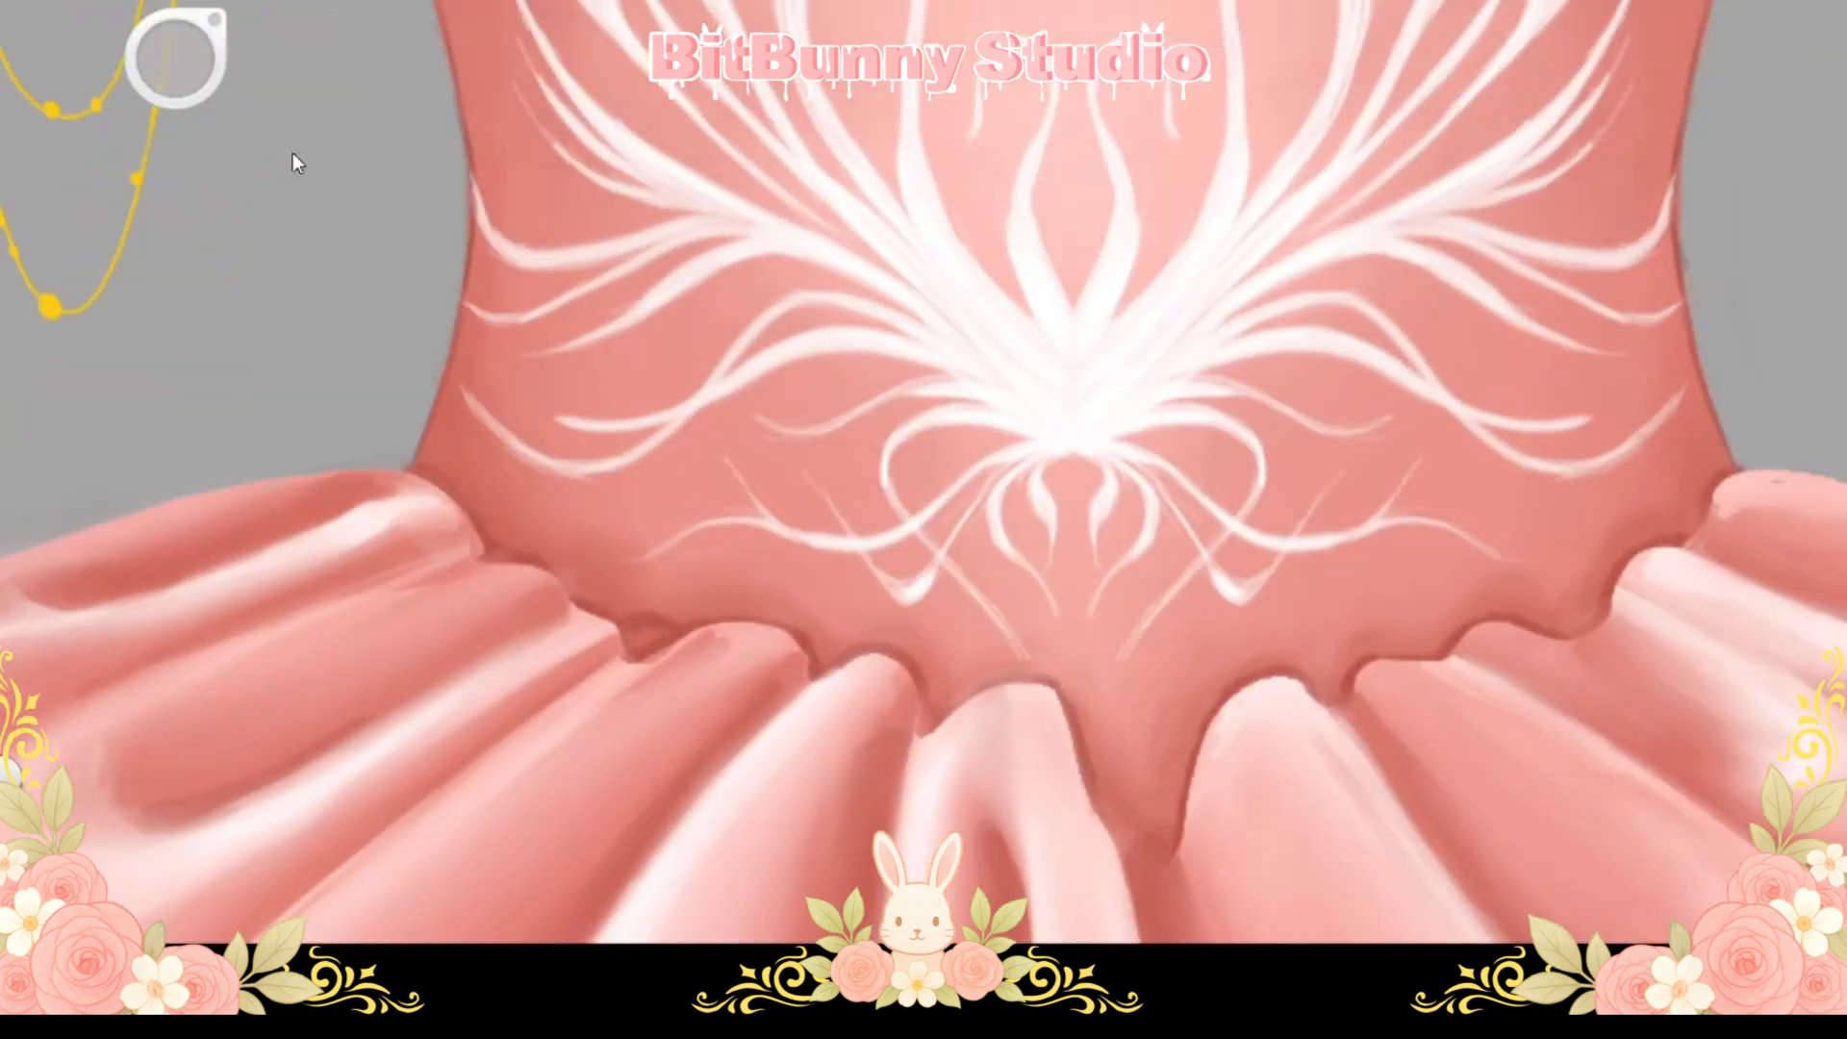
pyautogui.press('space')
pyautogui.moveTo(876, 593)
pyautogui.mouseDown()
pyautogui.moveTo(1080, 515)
pyautogui.moveTo(997, 524)
pyautogui.moveTo(938, 419)
pyautogui.moveTo(953, 404)
pyautogui.mouseUp()
pyautogui.press('space')
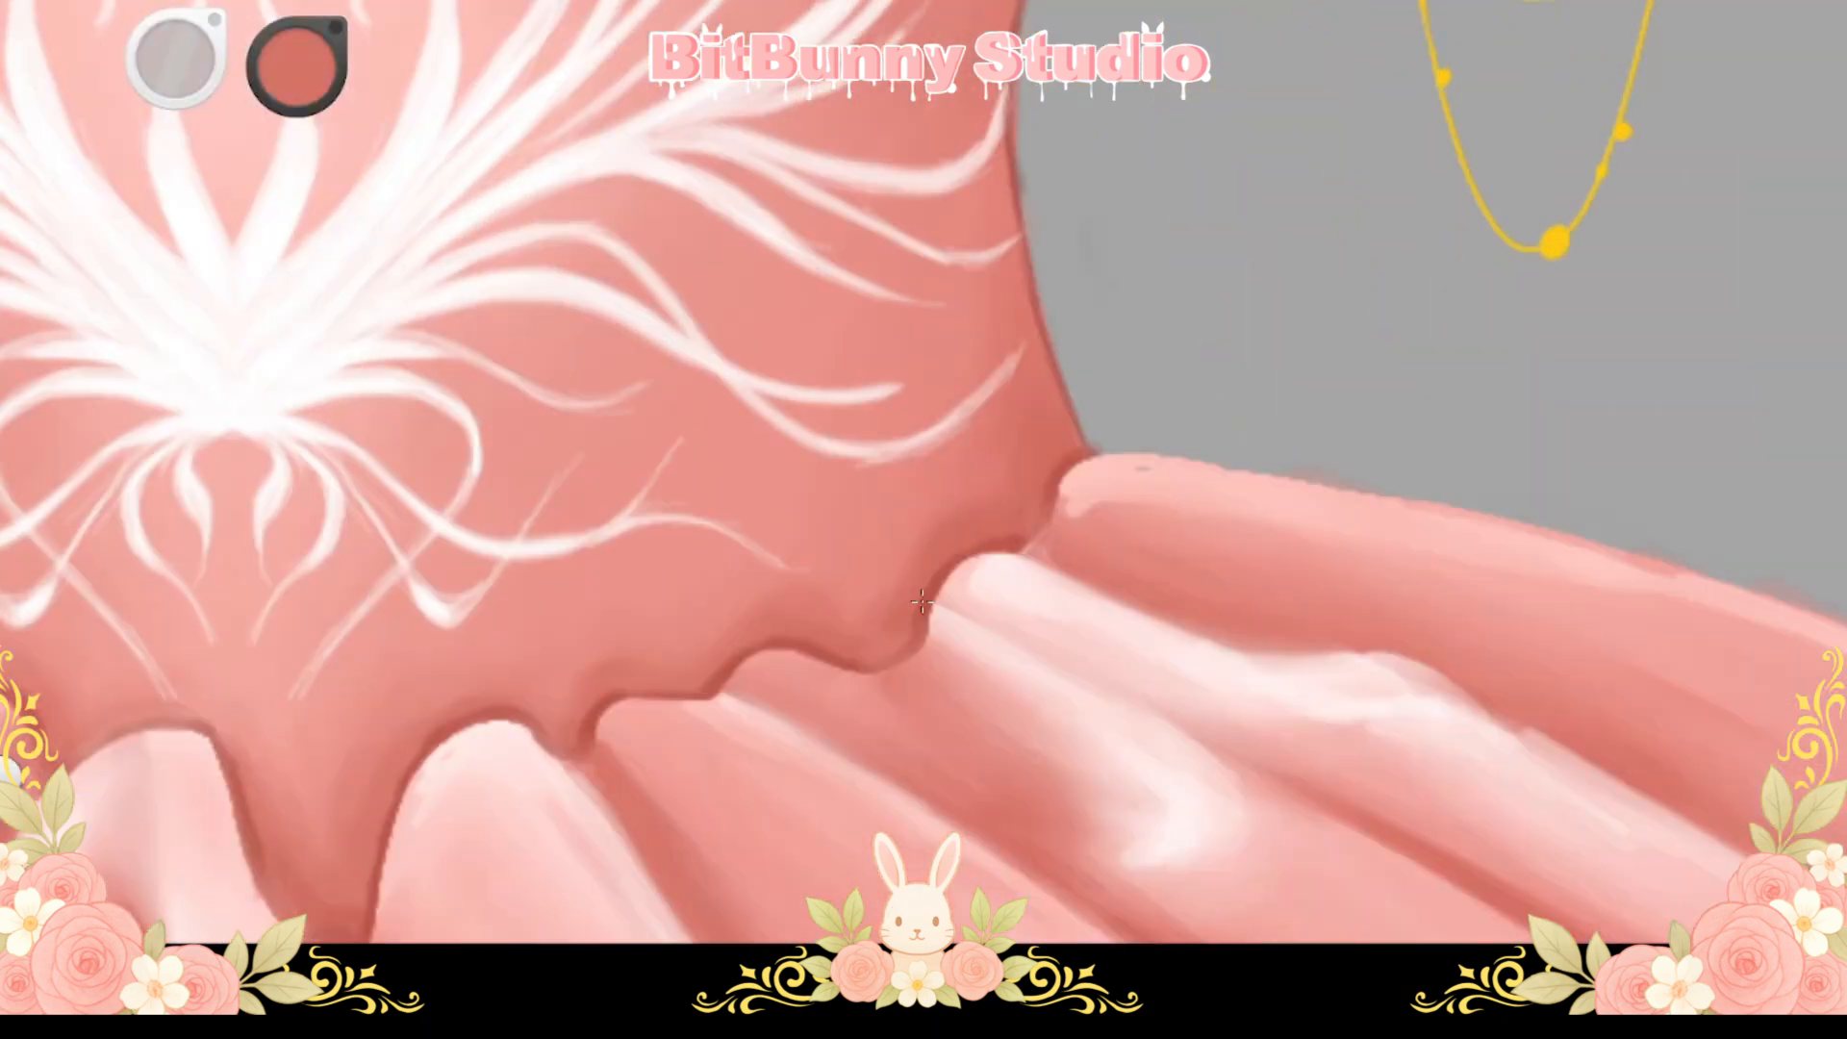
pyautogui.press('space')
pyautogui.moveTo(284, 870); pyautogui.dragTo(465, 758)
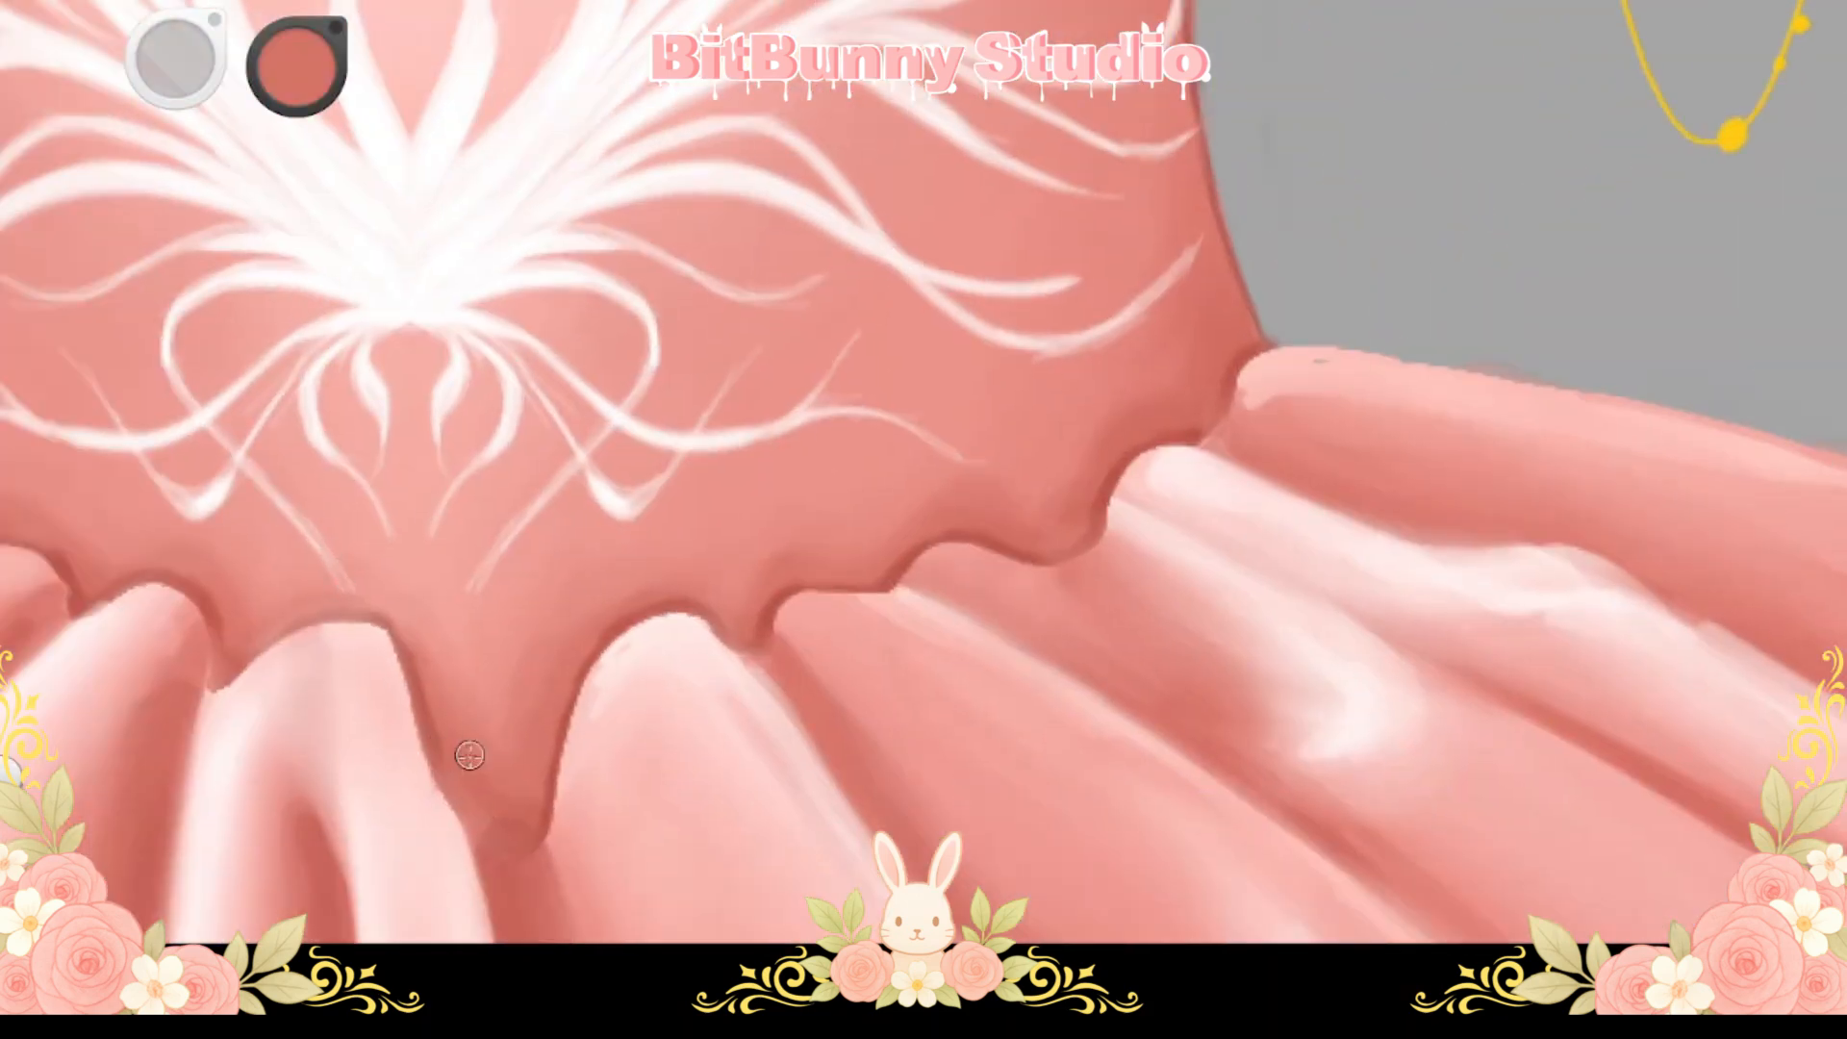
pyautogui.press('space')
pyautogui.moveTo(847, 625); pyautogui.dragTo(712, 289)
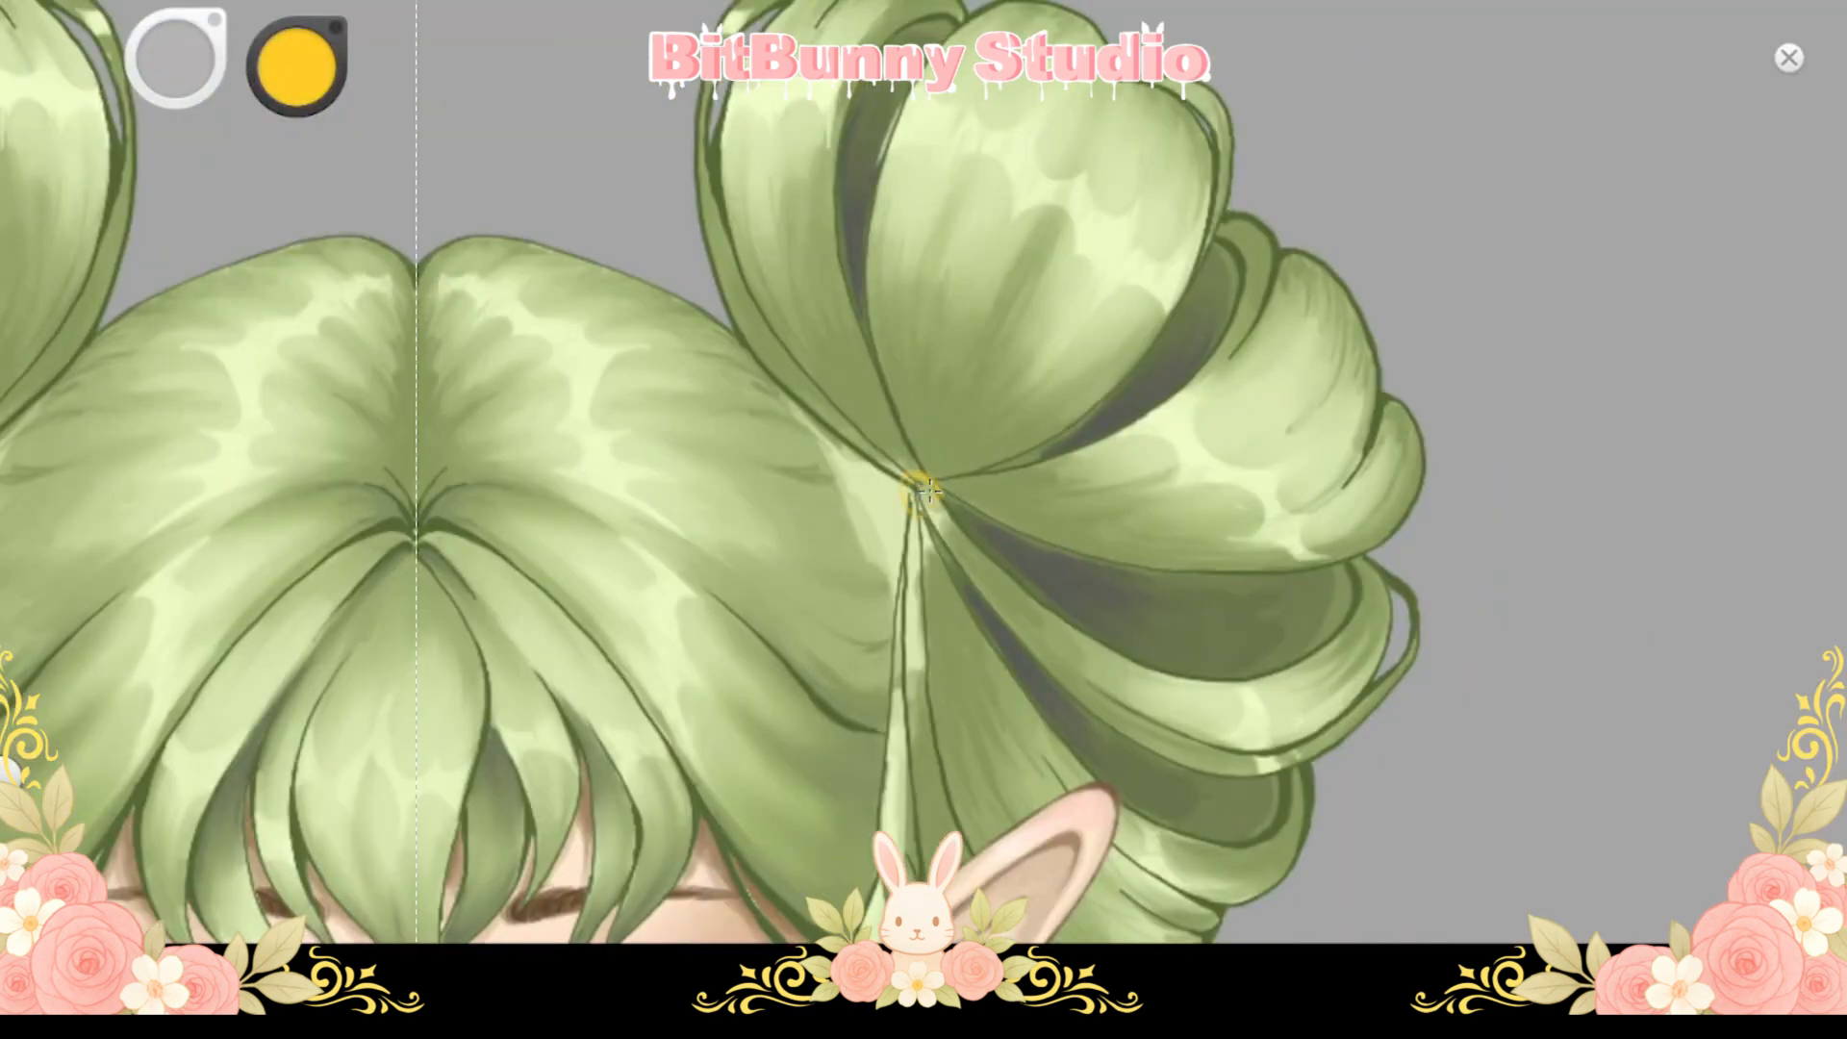
# Paint a golden dot at the base of the hair bun with wavy gold strands spreading from it
pyautogui.click(921, 491)
pyautogui.moveTo(919, 471); pyautogui.dragTo(1018, 289)
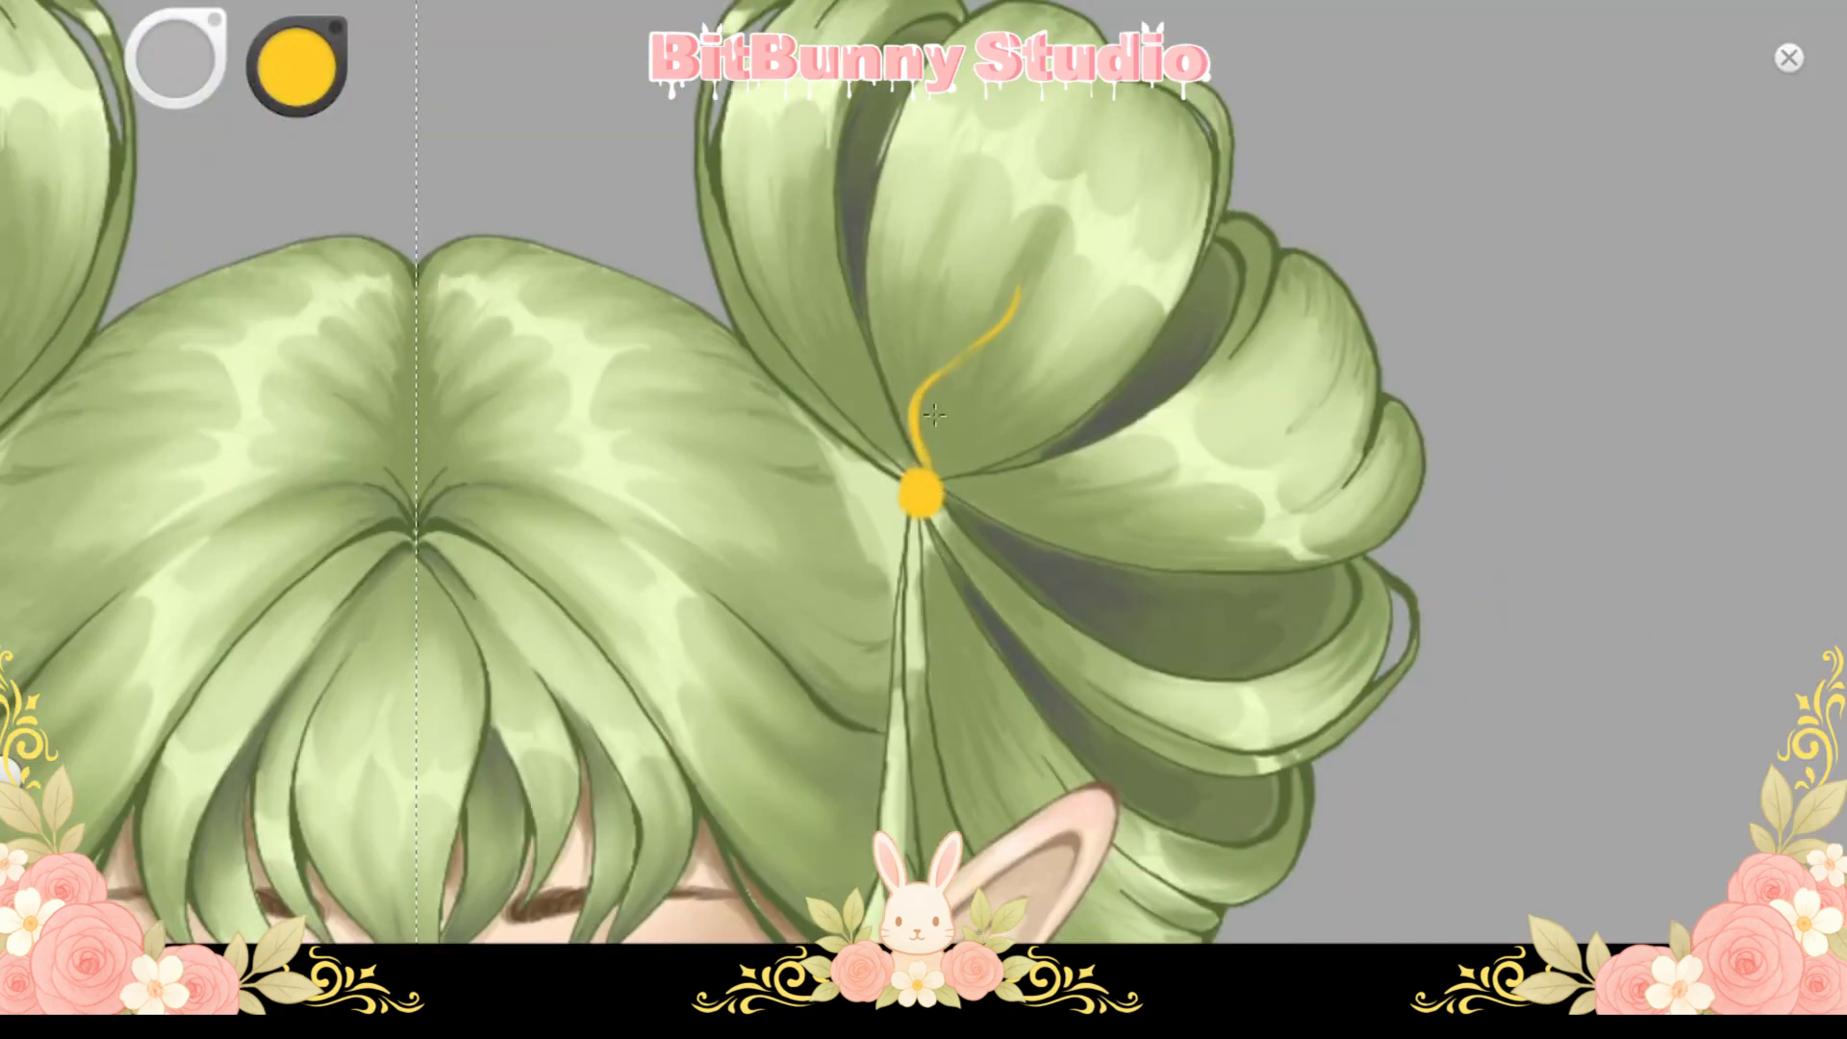
pyautogui.moveTo(1105, 226); pyautogui.dragTo(922, 438)
pyautogui.moveTo(773, 337); pyautogui.dragTo(914, 467)
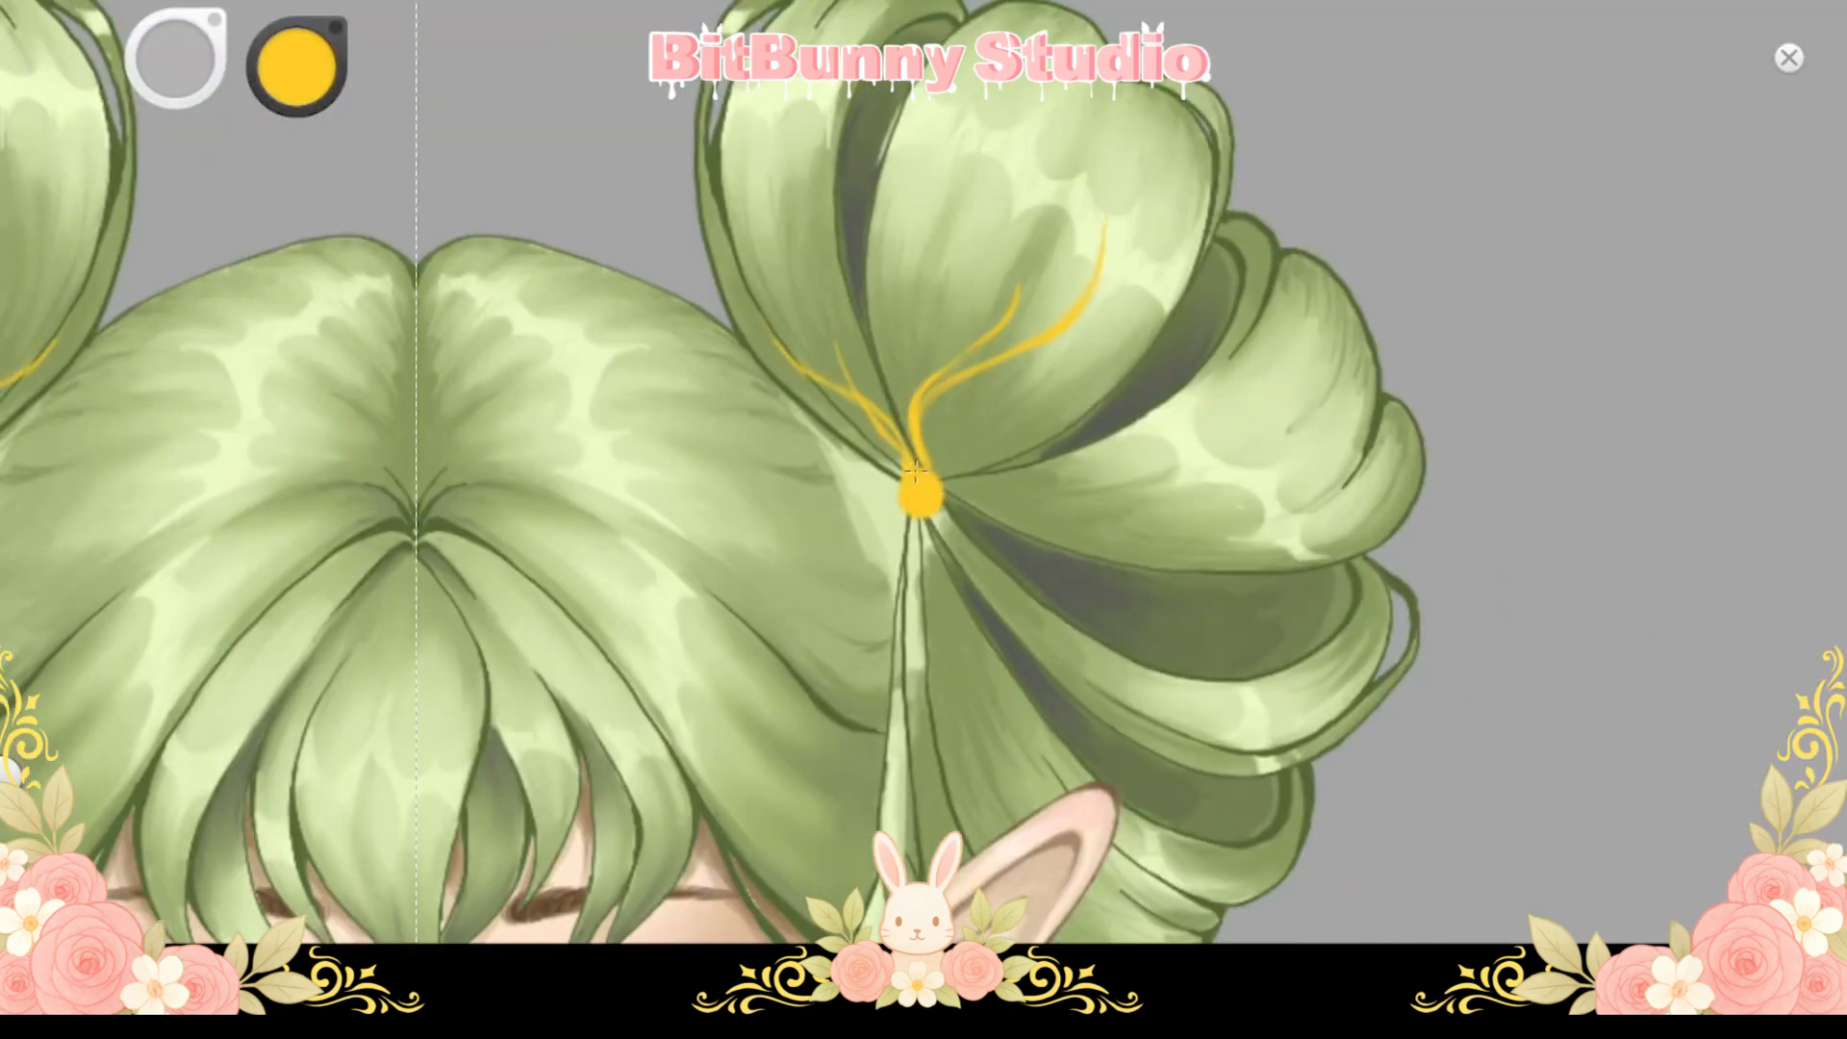
pyautogui.moveTo(875, 475); pyautogui.dragTo(825, 522)
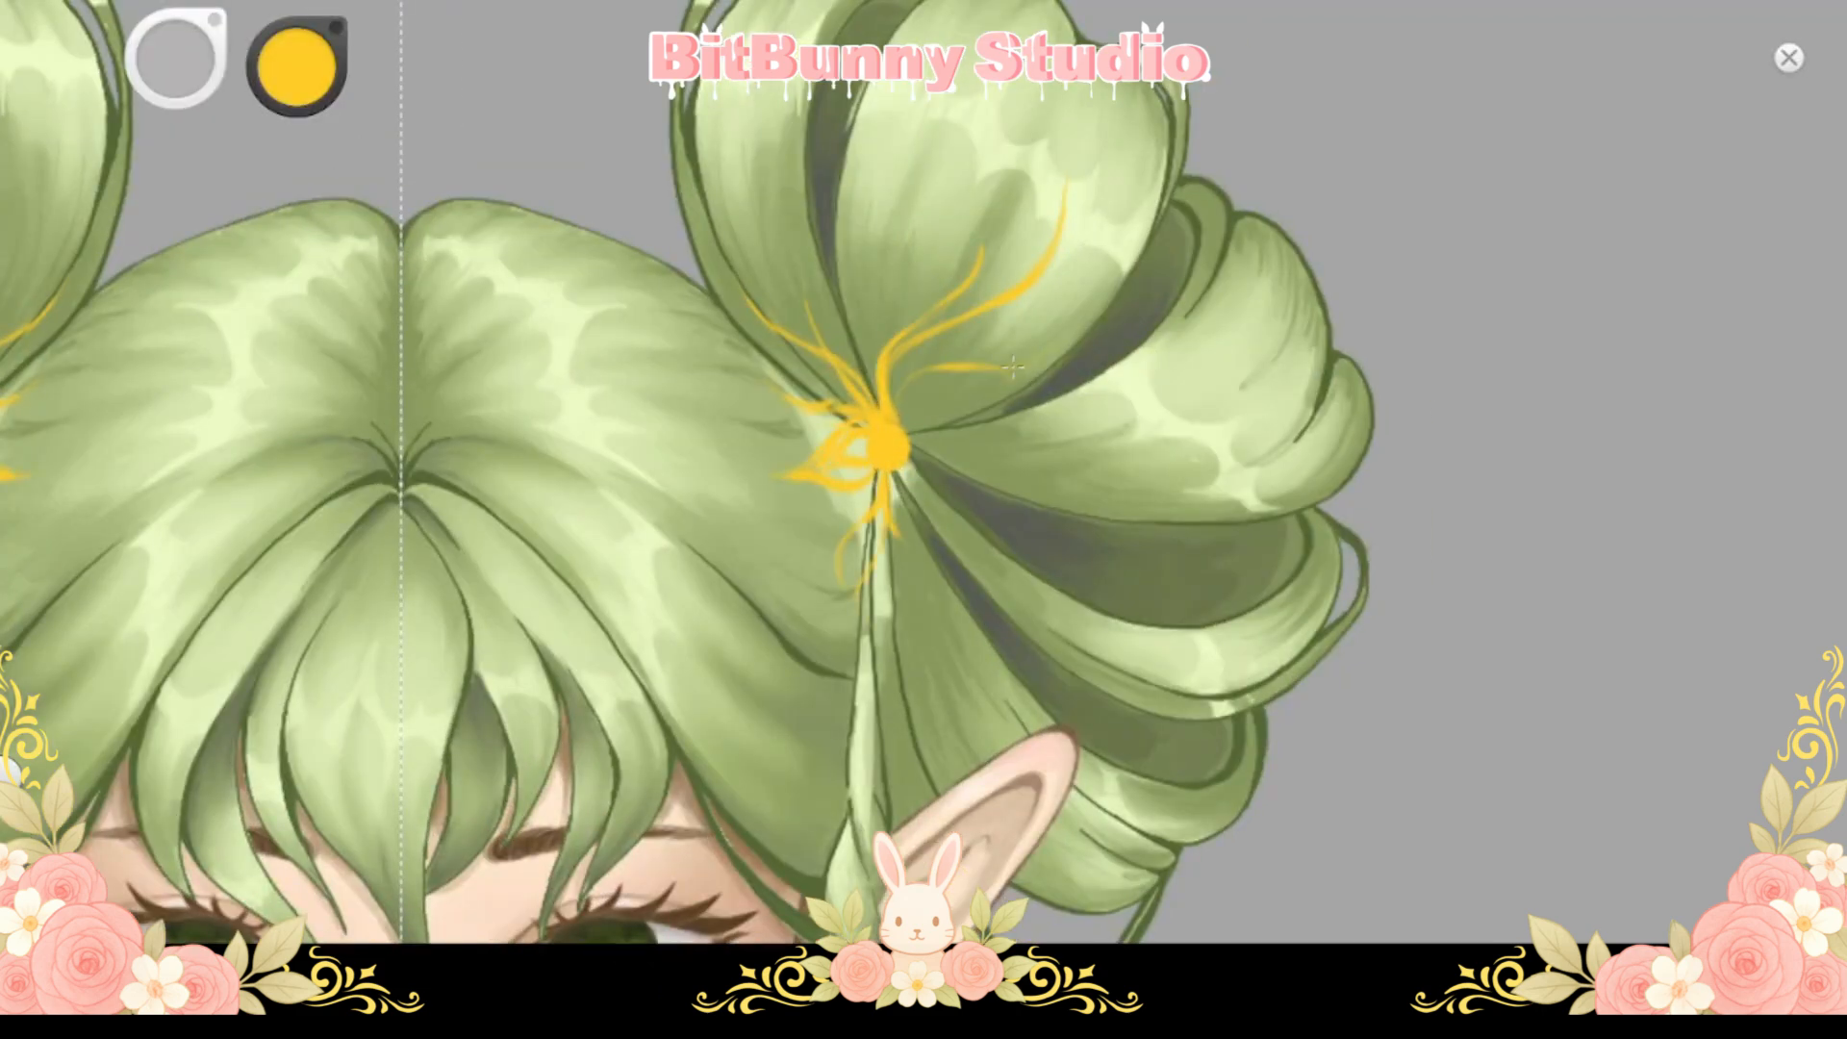
# Paint gold loops and long curved strands from the dot across the bun's right and lower lobes
pyautogui.moveTo(1013, 366); pyautogui.dragTo(1059, 341)
pyautogui.moveTo(900, 414); pyautogui.dragTo(1066, 363)
pyautogui.press('space')
pyautogui.moveTo(1010, 405)
pyautogui.mouseDown()
pyautogui.moveTo(993, 475)
pyautogui.moveTo(1018, 438)
pyautogui.moveTo(845, 467)
pyautogui.moveTo(1191, 437)
pyautogui.mouseUp()
pyautogui.moveTo(957, 488); pyautogui.dragTo(1071, 558)
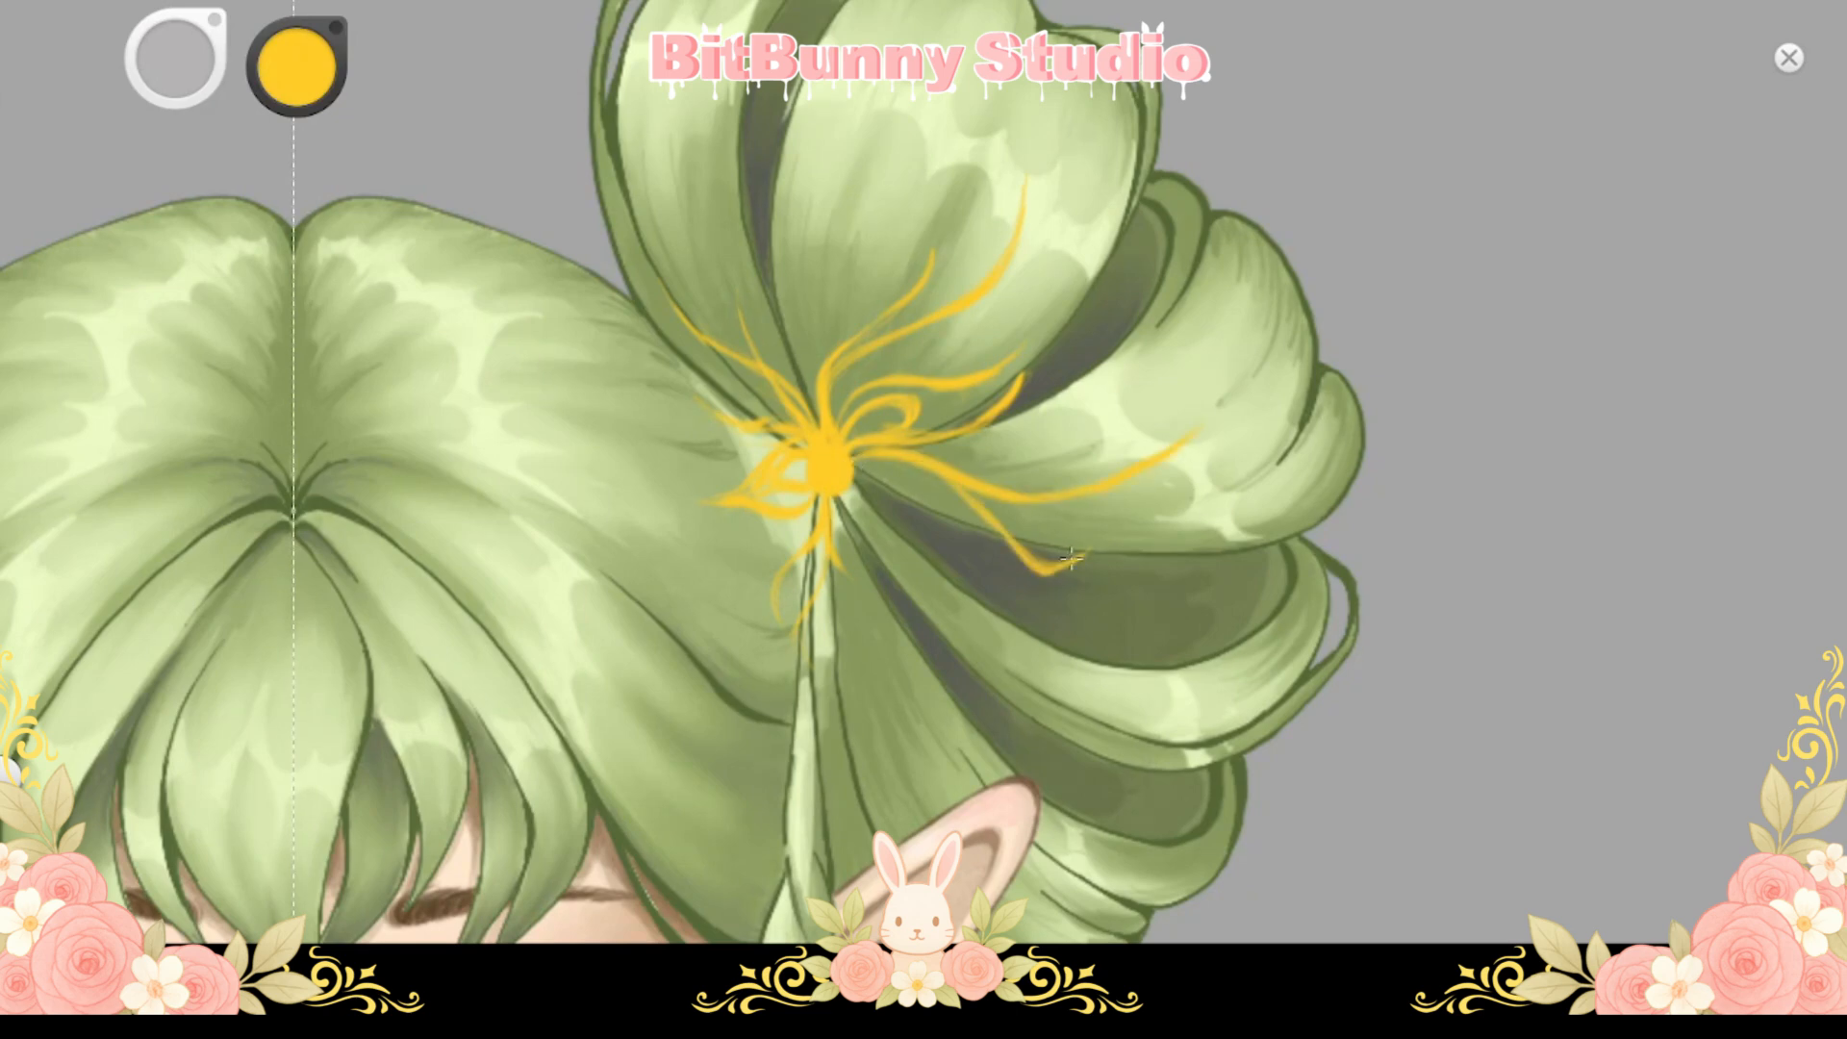
pyautogui.moveTo(862, 475); pyautogui.dragTo(1111, 694)
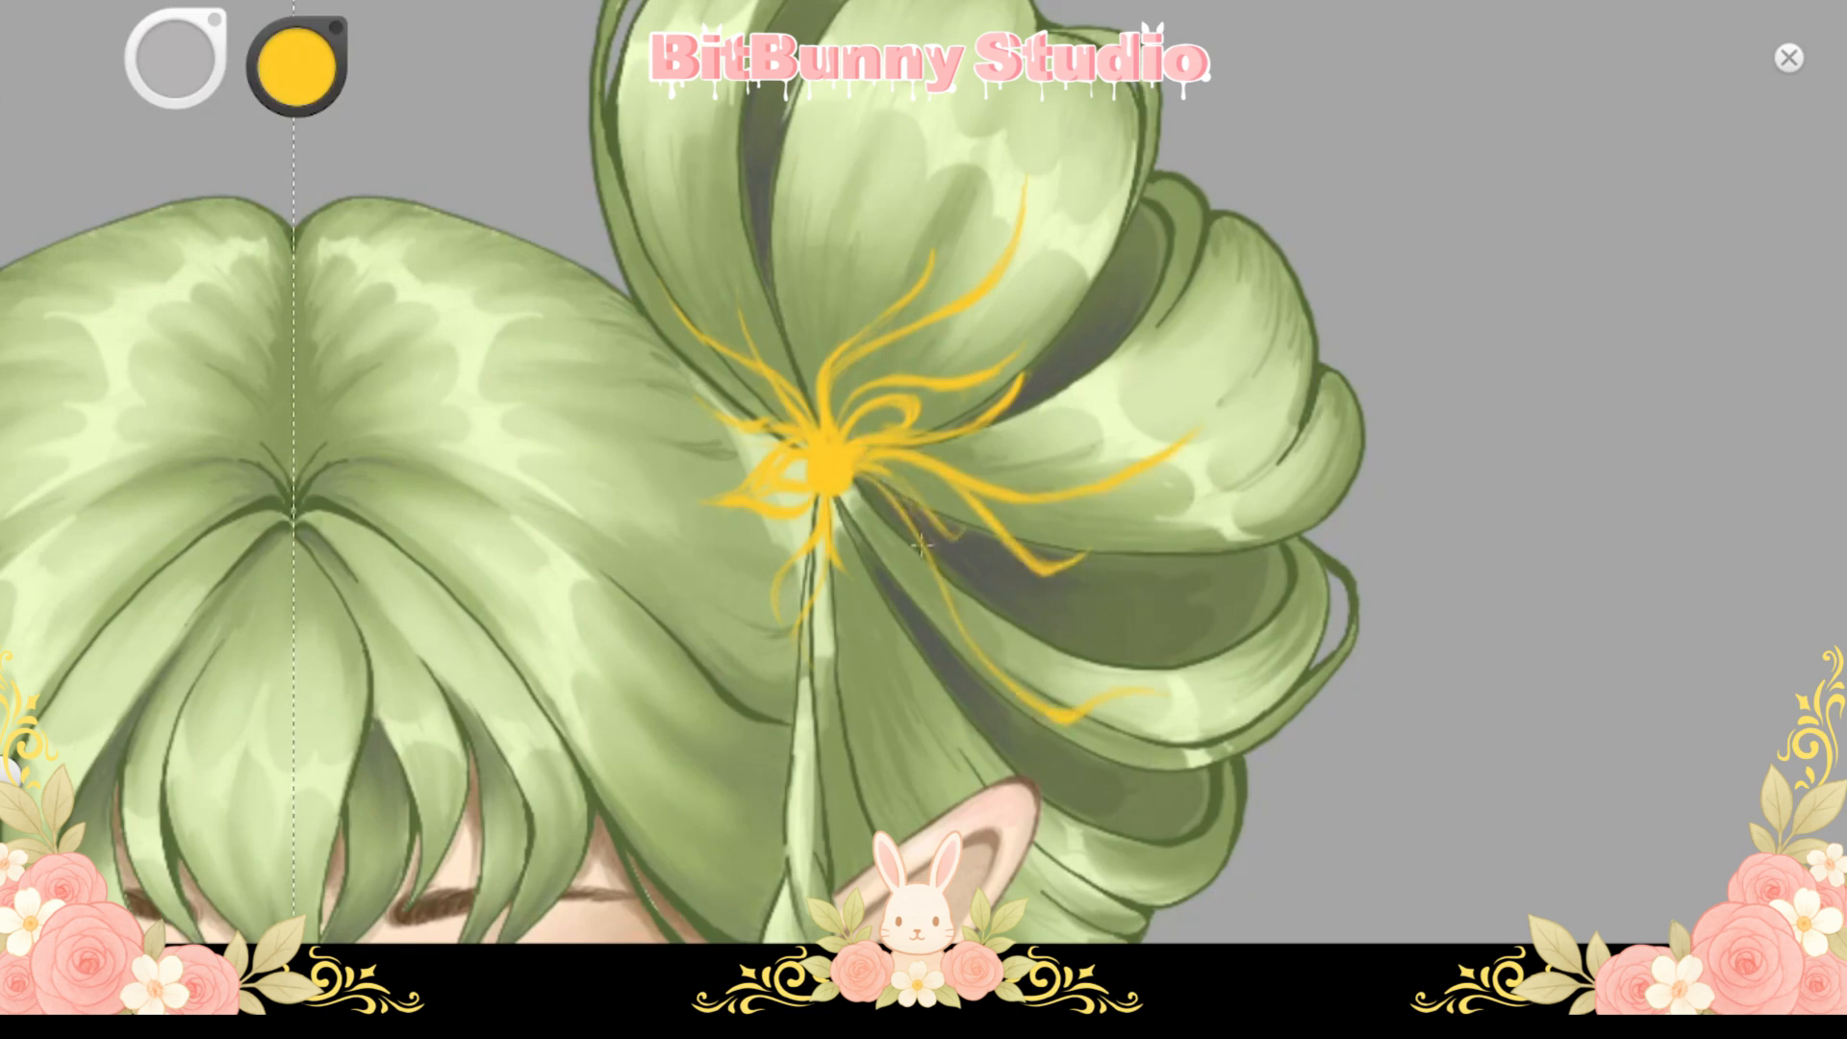
pyautogui.moveTo(881, 486); pyautogui.dragTo(965, 524)
# Add short gold tendrils below the dot and a hooked gold strand up the bun's inner edge
pyautogui.press('space')
pyautogui.moveTo(965, 525)
pyautogui.mouseDown()
pyautogui.moveTo(1047, 486)
pyautogui.moveTo(889, 498)
pyautogui.mouseUp()
pyautogui.moveTo(791, 430)
pyautogui.mouseDown()
pyautogui.moveTo(775, 354)
pyautogui.moveTo(685, 224)
pyautogui.mouseUp()
pyautogui.moveTo(727, 284); pyautogui.dragTo(689, 321)
pyautogui.press('space')
pyautogui.moveTo(775, 280); pyautogui.dragTo(749, 455)
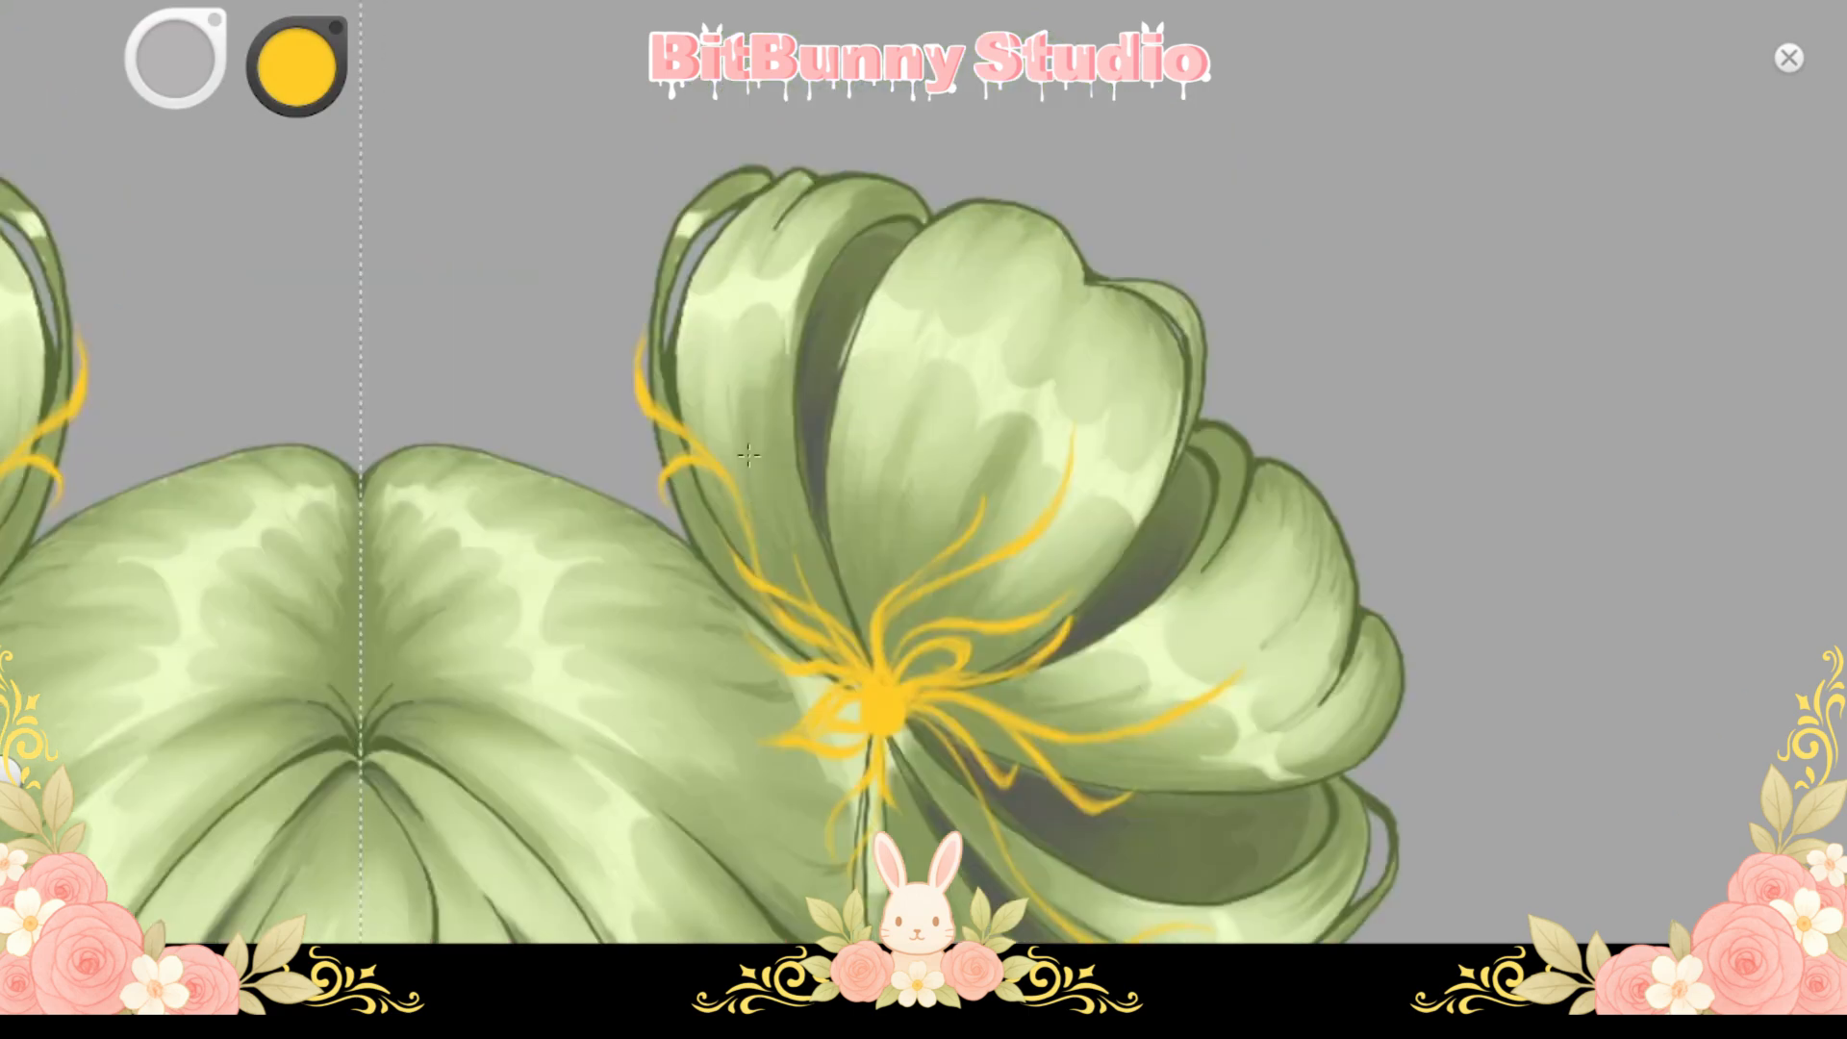
# Draw thin wavy gold strands from the ornament up over the bun's upper lobes
pyautogui.moveTo(886, 282); pyautogui.dragTo(871, 669)
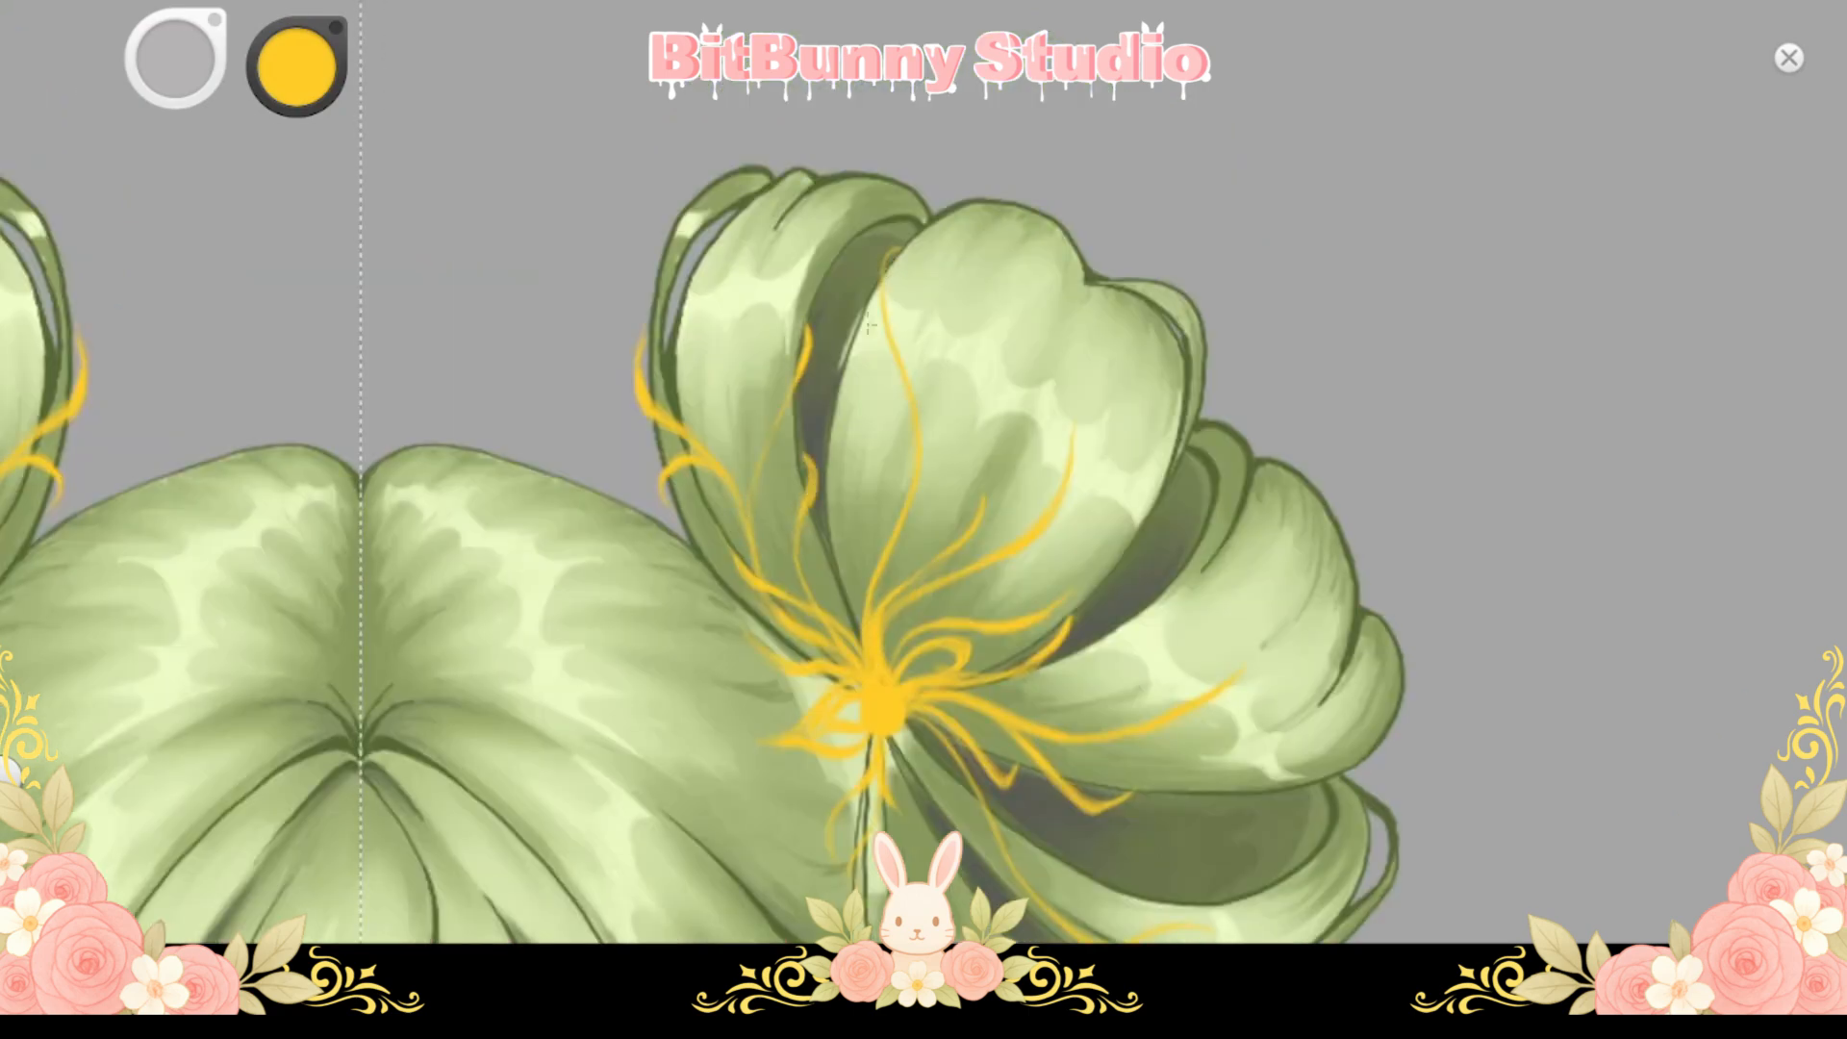
pyautogui.press('space')
pyautogui.moveTo(895, 452)
pyautogui.mouseDown()
pyautogui.moveTo(940, 499)
pyautogui.moveTo(940, 414)
pyautogui.mouseUp()
pyautogui.moveTo(739, 394); pyautogui.dragTo(767, 698)
pyautogui.press('space')
# Wind a gold strand around the front braid from beside the ear down to its lower half
pyautogui.moveTo(749, 505); pyautogui.dragTo(577, 410)
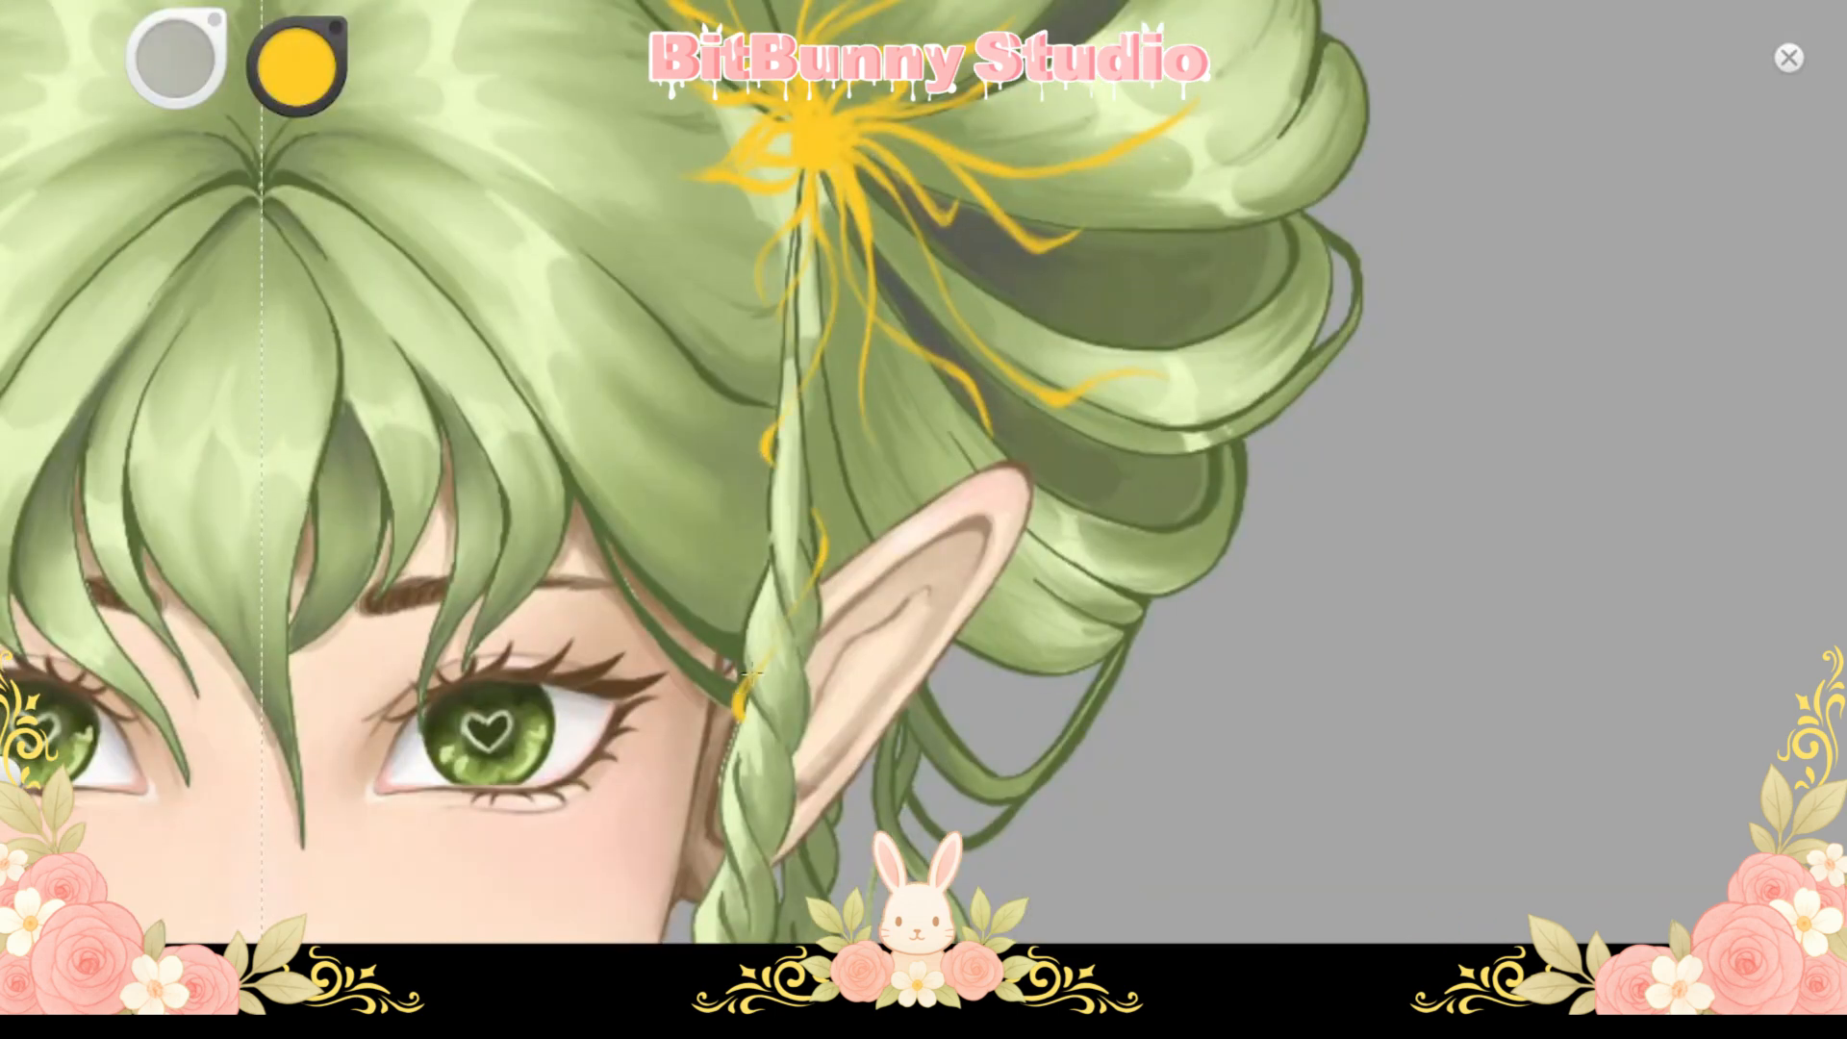
pyautogui.moveTo(811, 502); pyautogui.dragTo(777, 625)
pyautogui.press('space')
pyautogui.moveTo(793, 817); pyautogui.dragTo(789, 512)
pyautogui.press('space')
pyautogui.moveTo(683, 705); pyautogui.dragTo(740, 551)
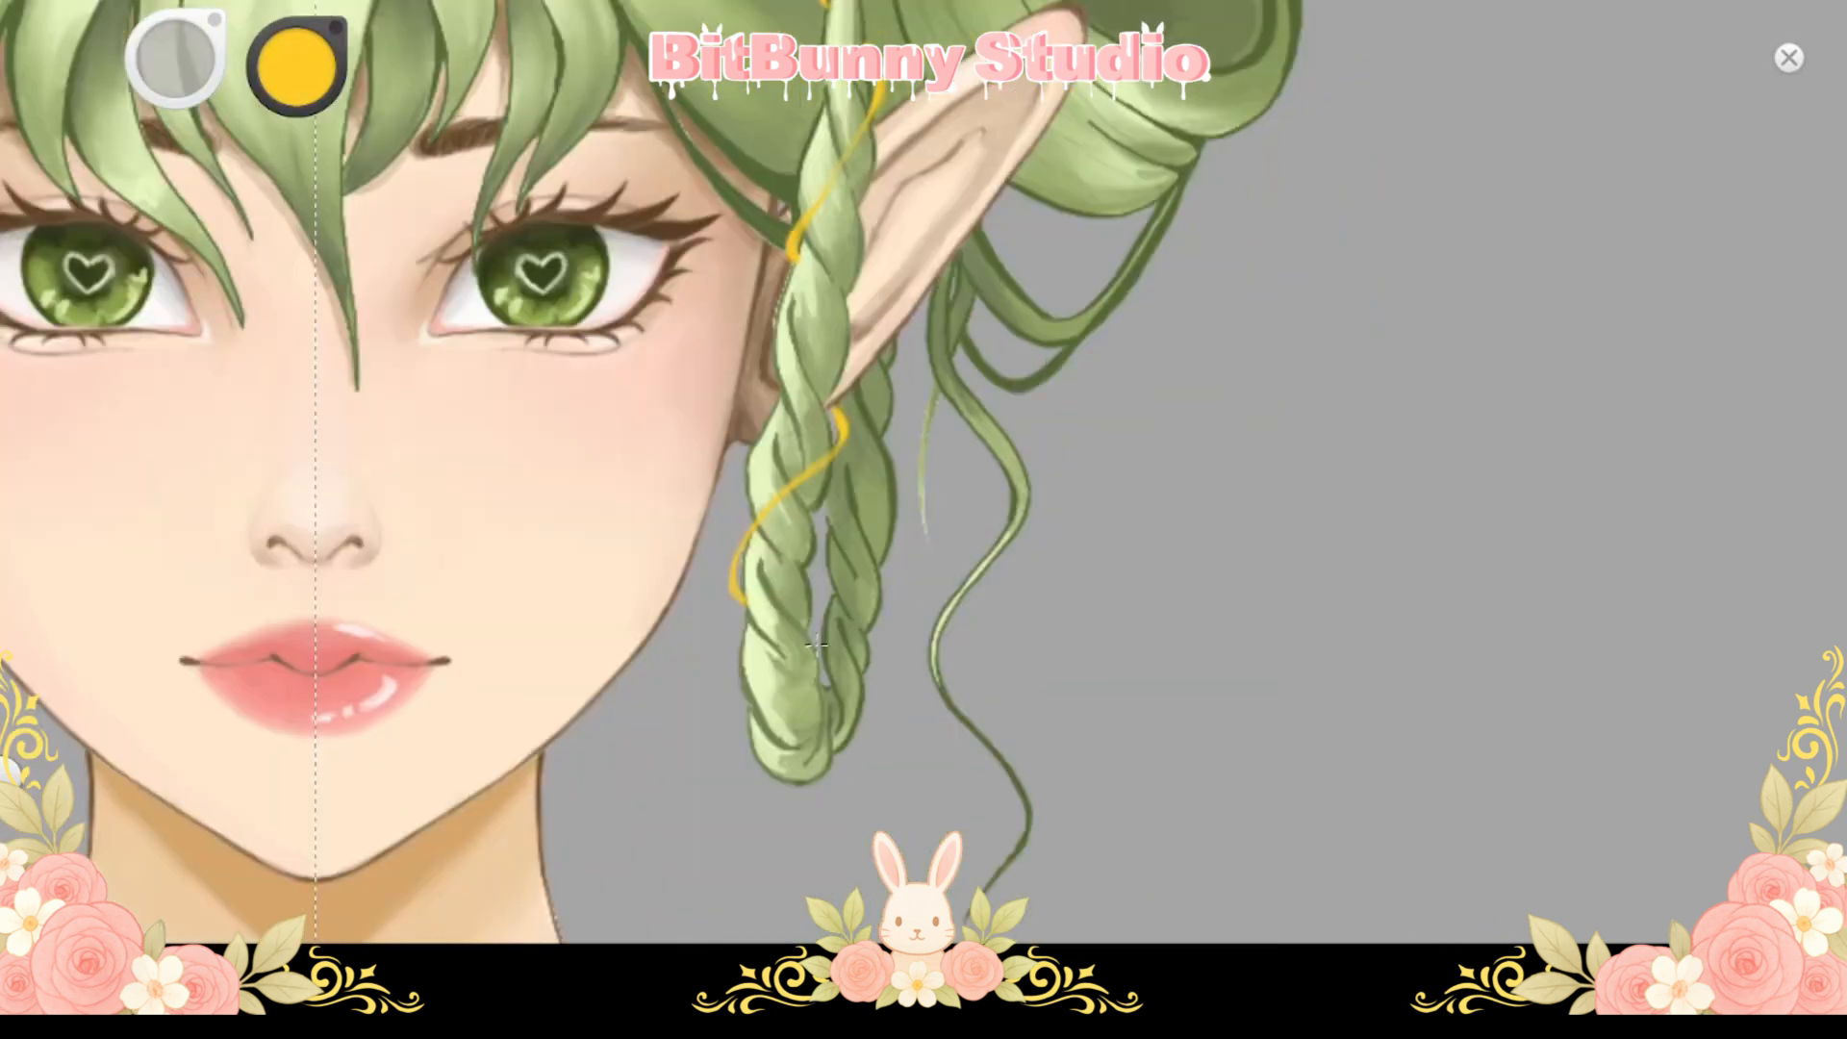
# Hang thin draped gold chains from the lower loop of the braid, undoing the unwanted strokes
pyautogui.moveTo(818, 643); pyautogui.dragTo(769, 794)
pyautogui.moveTo(771, 873); pyautogui.dragTo(802, 871)
pyautogui.press('space')
pyautogui.moveTo(759, 820)
pyautogui.mouseDown()
pyautogui.moveTo(735, 726)
pyautogui.moveTo(776, 835)
pyautogui.mouseUp()
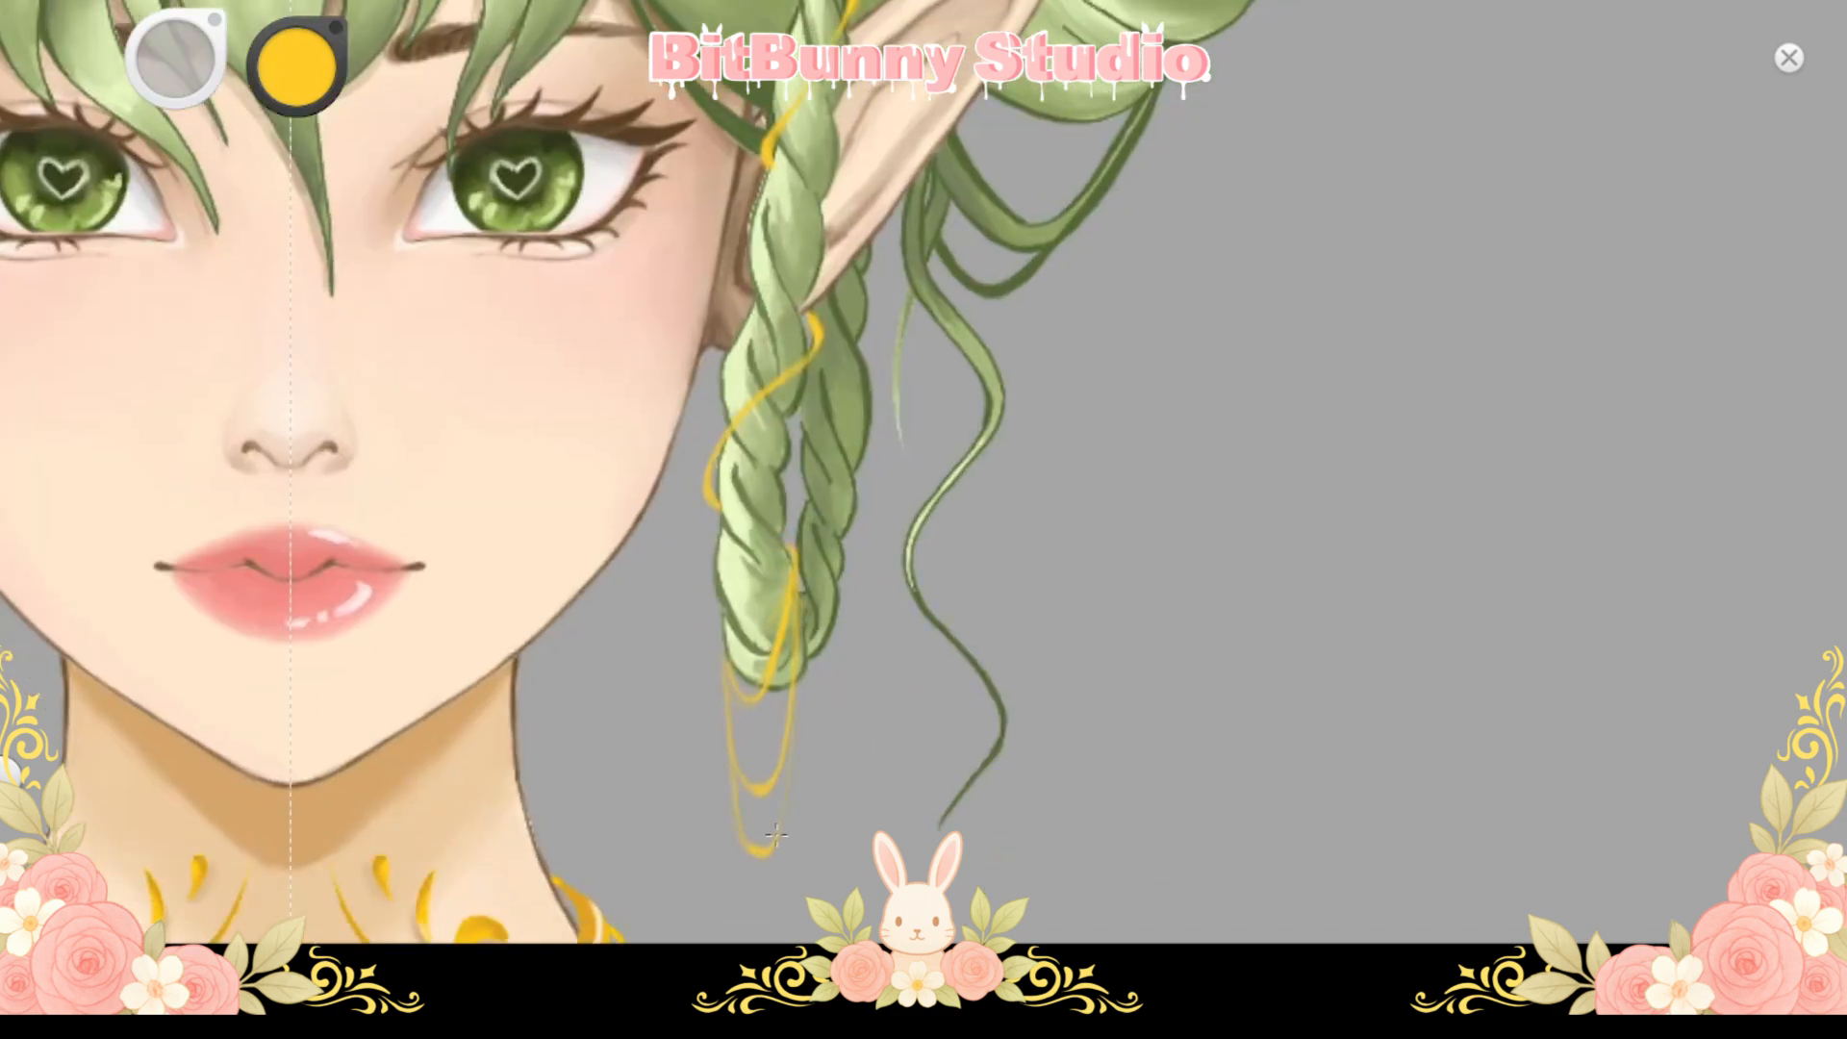
pyautogui.press('space')
pyautogui.moveTo(811, 695)
pyautogui.mouseDown()
pyautogui.moveTo(835, 607)
pyautogui.moveTo(800, 743)
pyautogui.mouseUp()
pyautogui.hotkey('ctrl', 'z')
pyautogui.hotkey('ctrl', 'z')
pyautogui.press('space')
pyautogui.moveTo(769, 660); pyautogui.dragTo(783, 690)
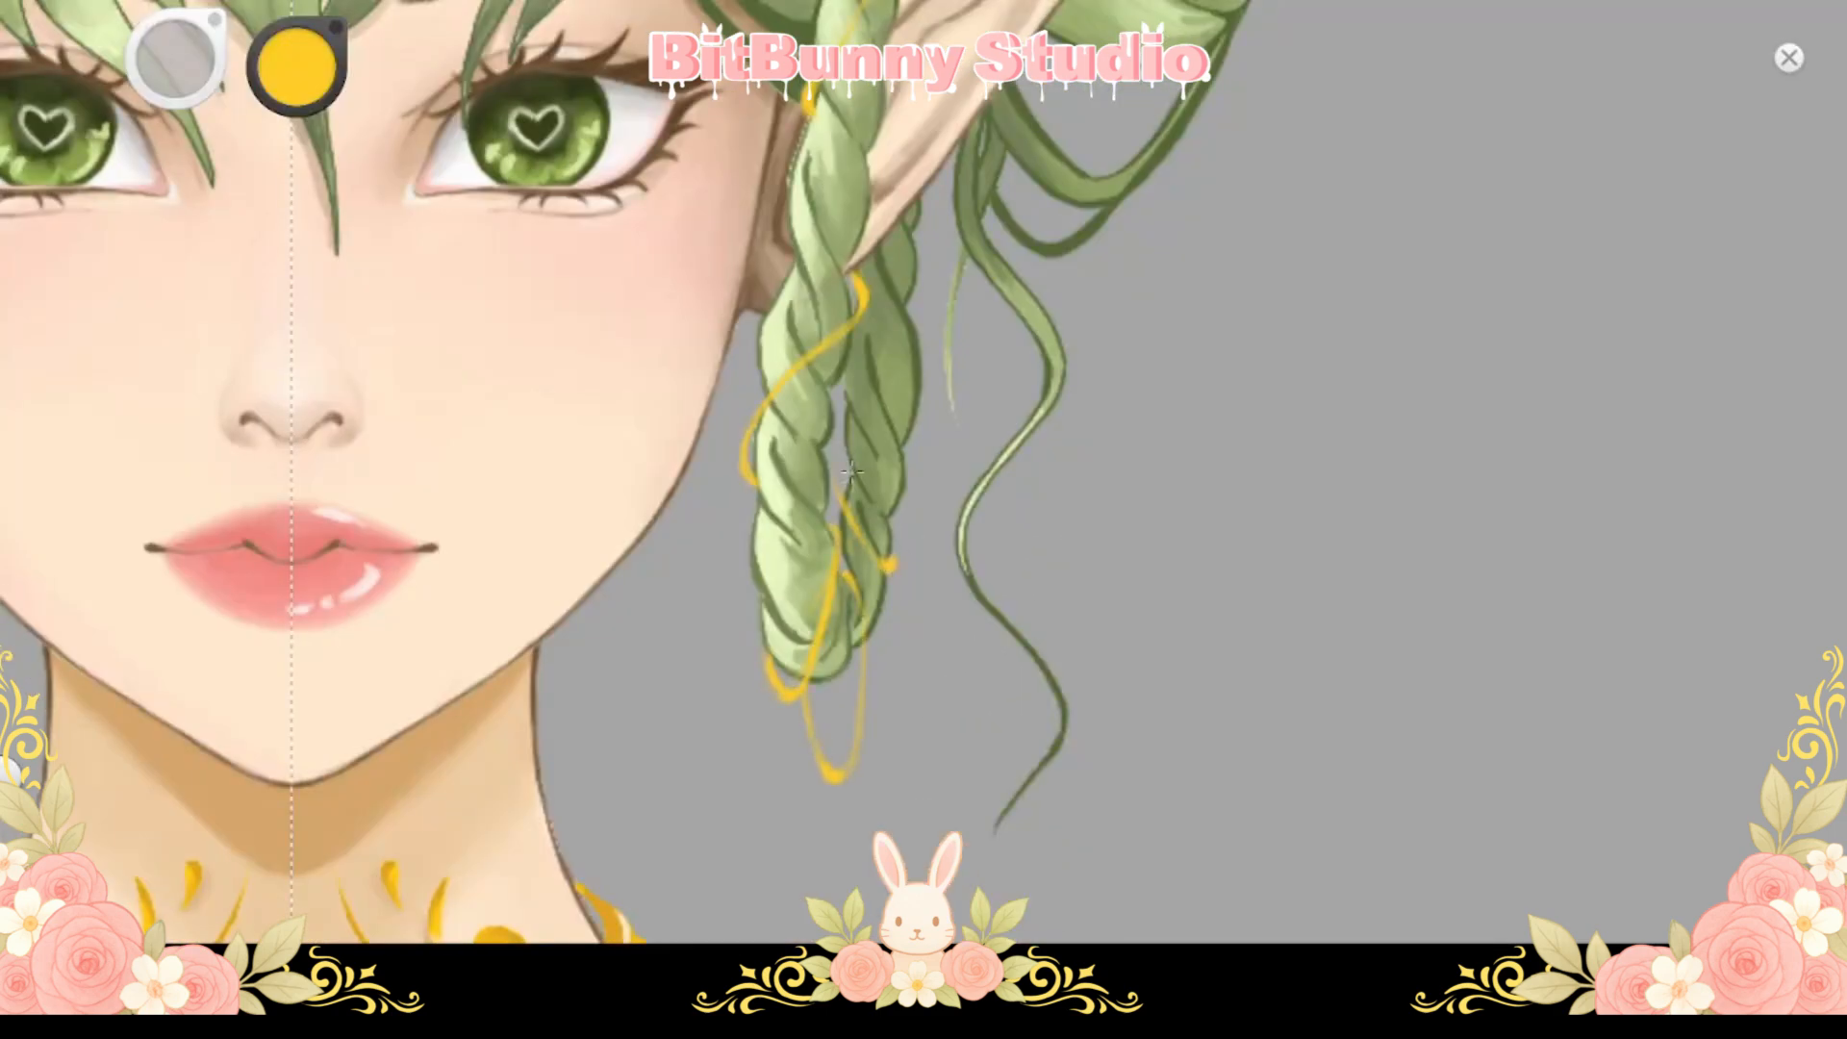
# Wind a gold strand around the back braid behind the ear
pyautogui.moveTo(851, 472); pyautogui.dragTo(842, 515)
pyautogui.moveTo(857, 327); pyautogui.dragTo(922, 429)
pyautogui.press('space')
pyautogui.moveTo(874, 231)
pyautogui.mouseDown()
pyautogui.moveTo(889, 447)
pyautogui.moveTo(693, 766)
pyautogui.moveTo(868, 426)
pyautogui.mouseUp()
# Paint a gold strand over the lower bun behind the ear and try straight gold chains hanging beneath it
pyautogui.press('space')
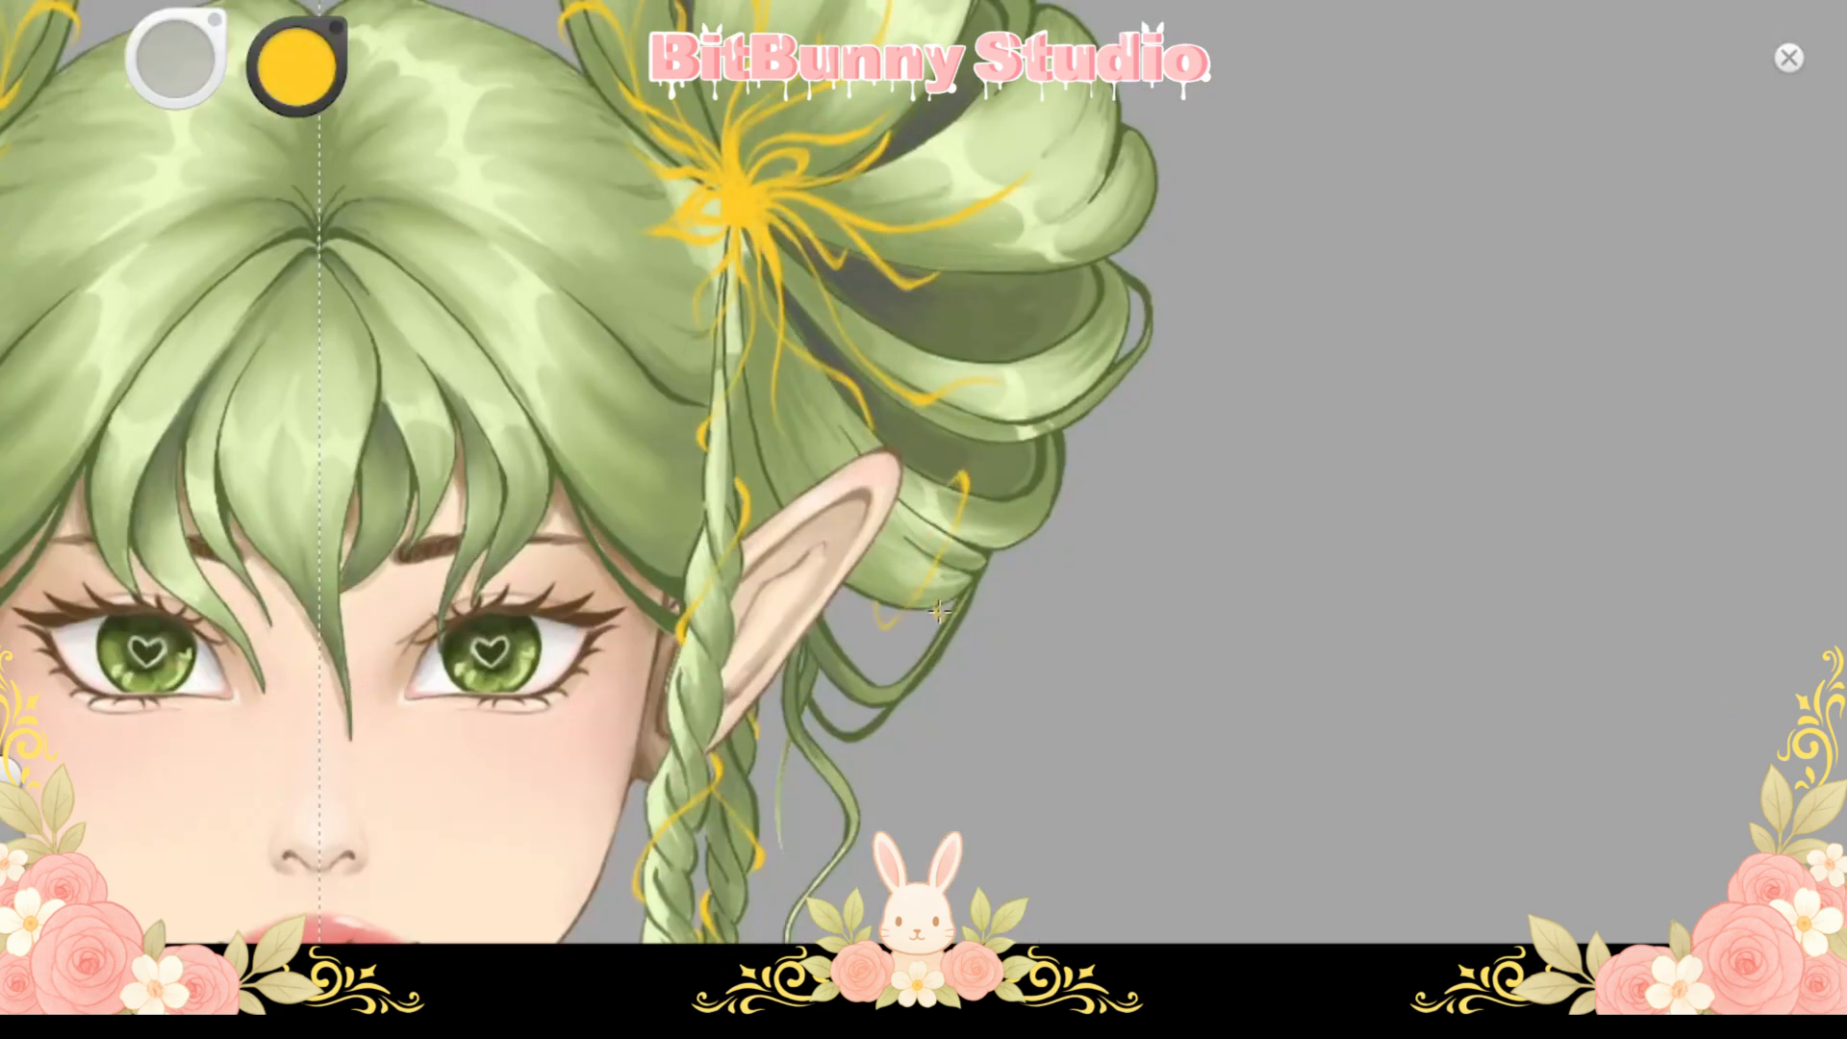
pyautogui.press('space')
pyautogui.moveTo(927, 622)
pyautogui.mouseDown()
pyautogui.moveTo(1011, 299)
pyautogui.moveTo(878, 553)
pyautogui.mouseUp()
pyautogui.hotkey('ctrl', 'z')
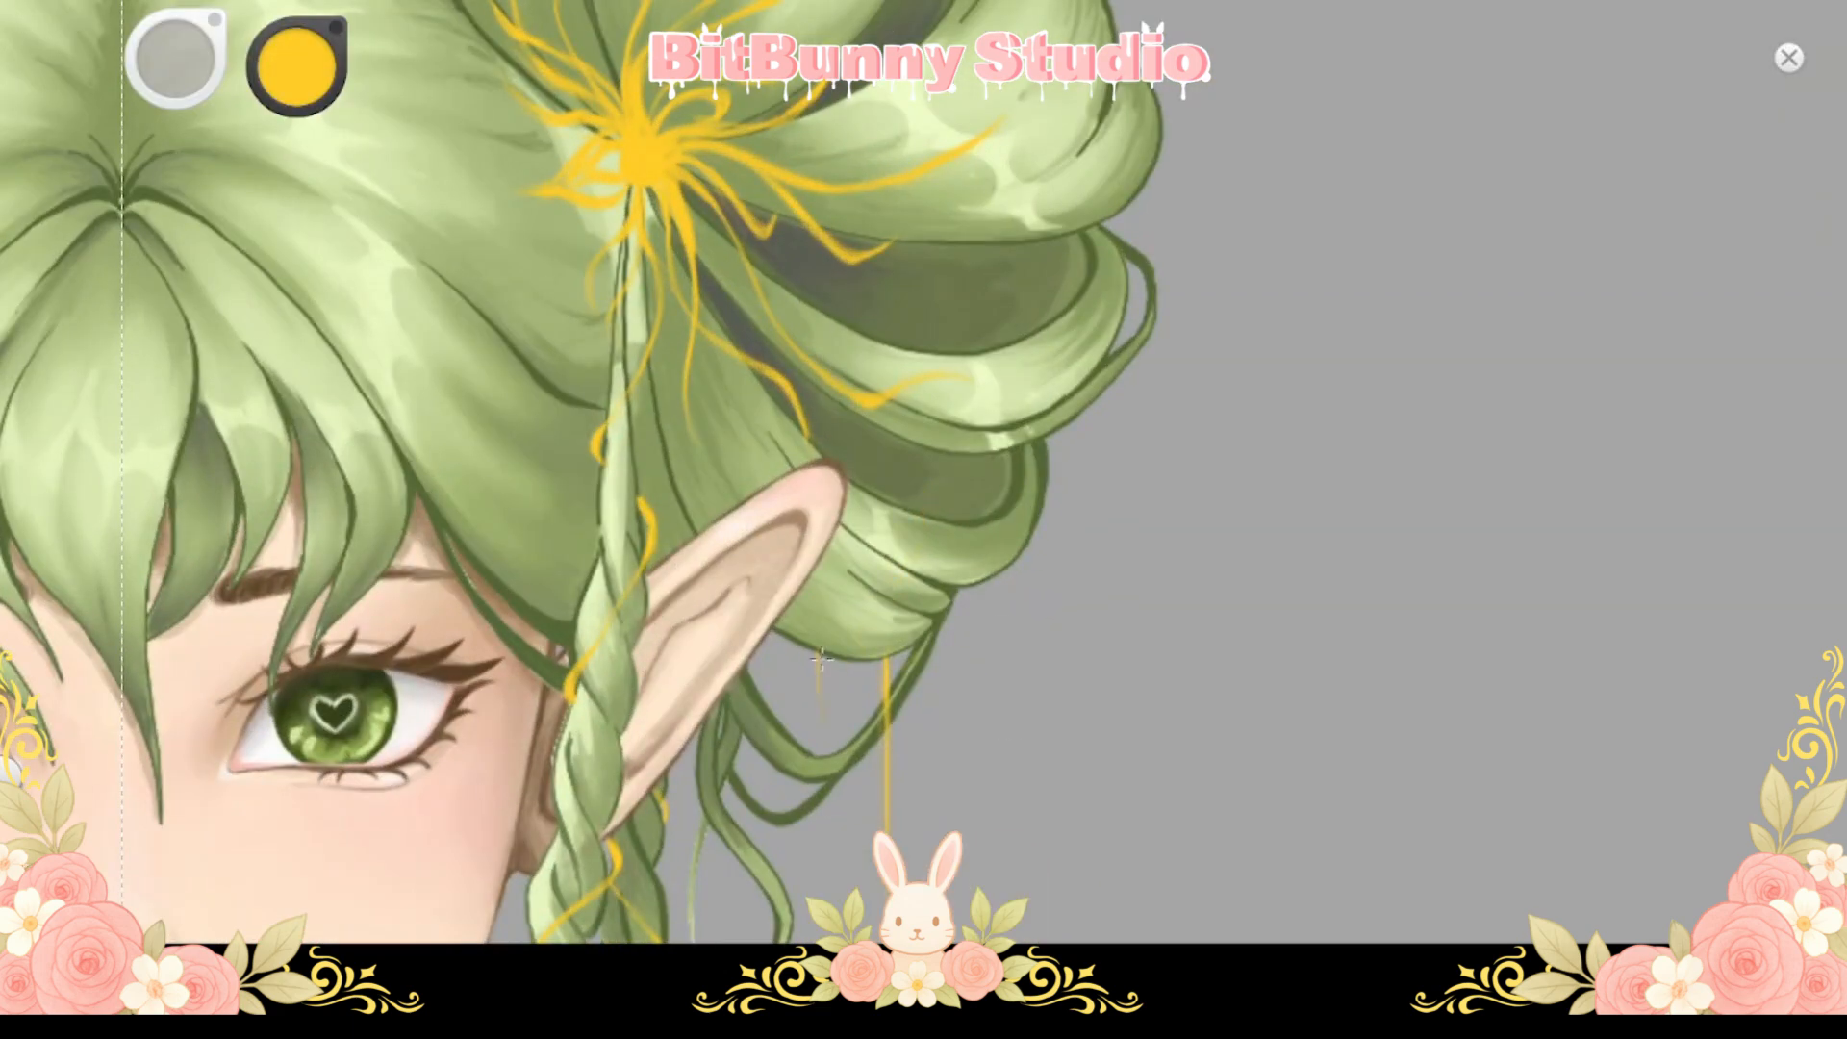
pyautogui.press('space')
pyautogui.moveTo(817, 659)
pyautogui.mouseDown()
pyautogui.moveTo(940, 673)
pyautogui.moveTo(962, 495)
pyautogui.moveTo(864, 389)
pyautogui.moveTo(857, 697)
pyautogui.moveTo(772, 480)
pyautogui.moveTo(801, 423)
pyautogui.moveTo(817, 460)
pyautogui.moveTo(753, 279)
pyautogui.mouseUp()
# Add curled gold loops around the centre of the ornament at the base of the bun
pyautogui.keyDown('alt'); pyautogui.click(912, 481); pyautogui.keyUp('alt')
pyautogui.press('space')
pyautogui.press('space')
pyautogui.keyDown('alt'); pyautogui.click(835, 431); pyautogui.keyUp('alt')
pyautogui.press('space')
pyautogui.moveTo(673, 416)
pyautogui.mouseDown()
pyautogui.moveTo(674, 519)
pyautogui.moveTo(684, 491)
pyautogui.moveTo(983, 488)
pyautogui.moveTo(1024, 505)
pyautogui.mouseUp()
pyautogui.press('space')
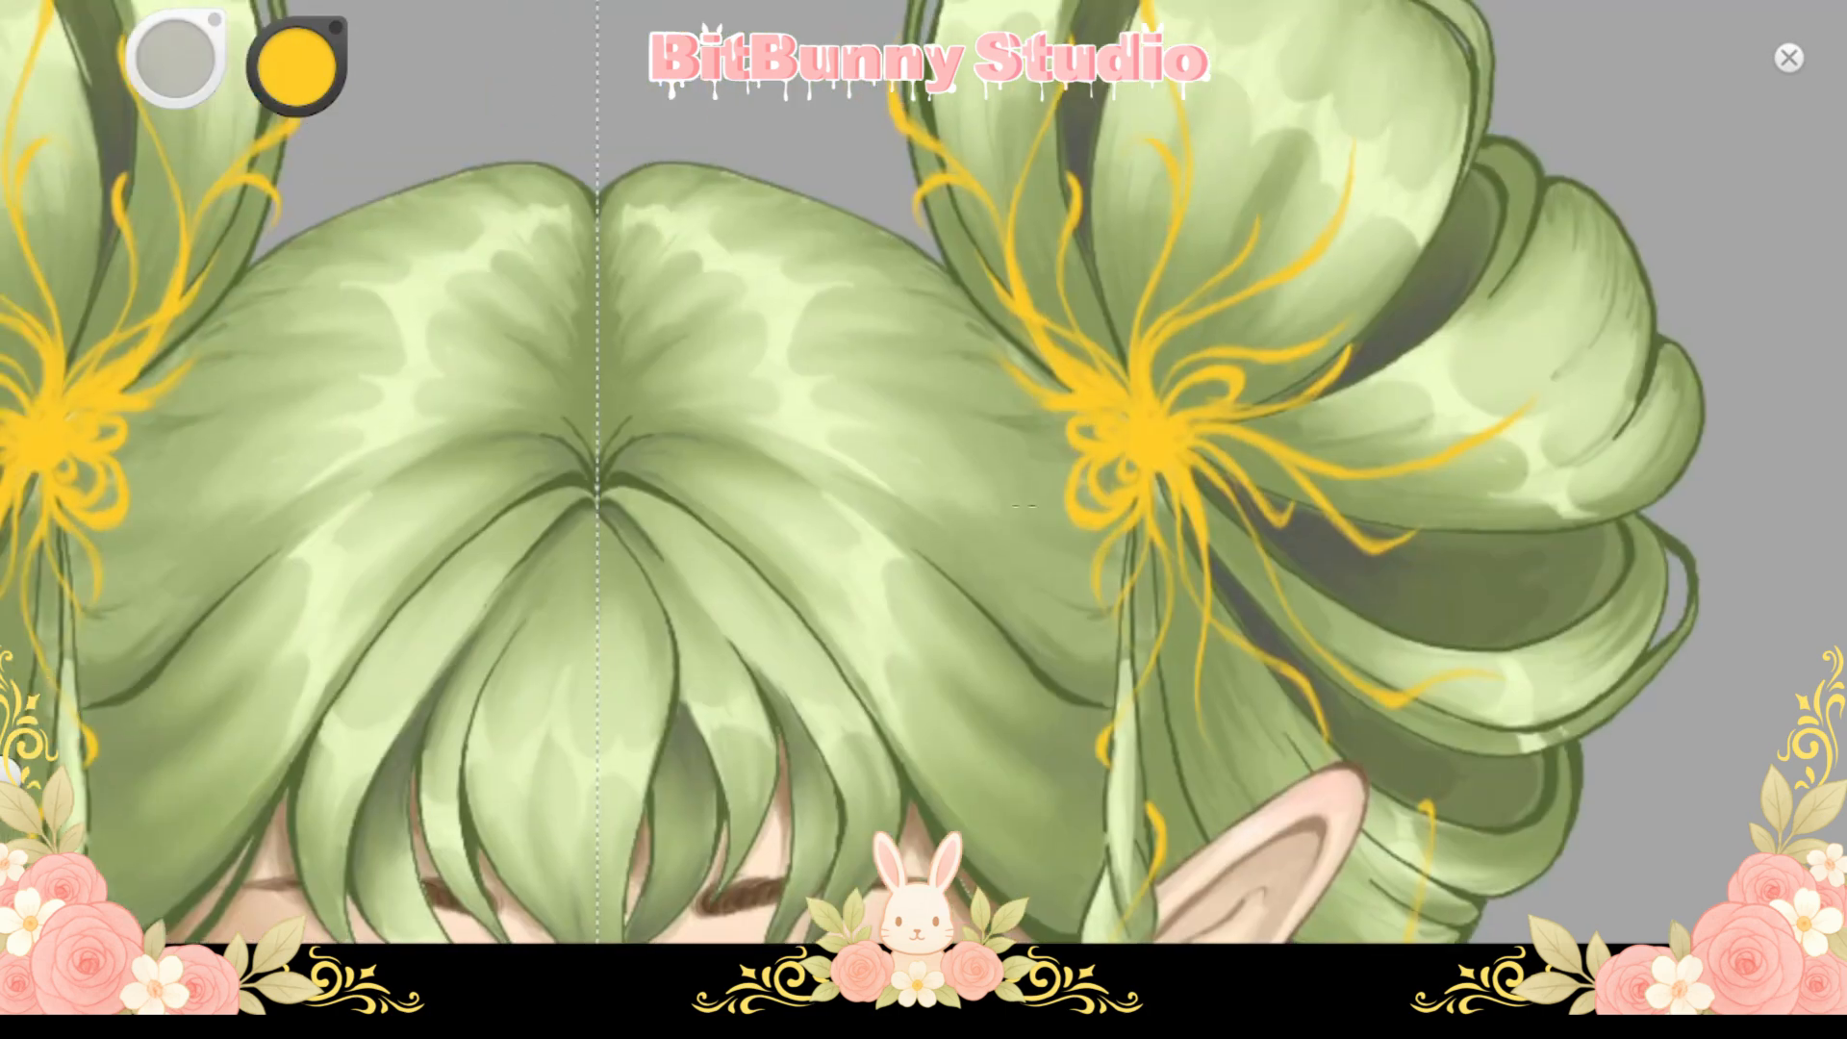
# Paint a gold strand from the bun ornament across the front hair and try extending it to the parting, undoing the extension
pyautogui.hotkey('ctrl', 'z')
pyautogui.moveTo(1083, 575); pyautogui.dragTo(791, 435)
pyautogui.moveTo(646, 423); pyautogui.dragTo(598, 462)
pyautogui.hotkey('ctrl', 'z')
pyautogui.moveTo(707, 431)
pyautogui.mouseDown()
pyautogui.moveTo(597, 483)
pyautogui.moveTo(808, 441)
pyautogui.moveTo(846, 577)
pyautogui.moveTo(869, 471)
pyautogui.mouseUp()
pyautogui.hotkey('ctrl', 'z')
pyautogui.press('space')
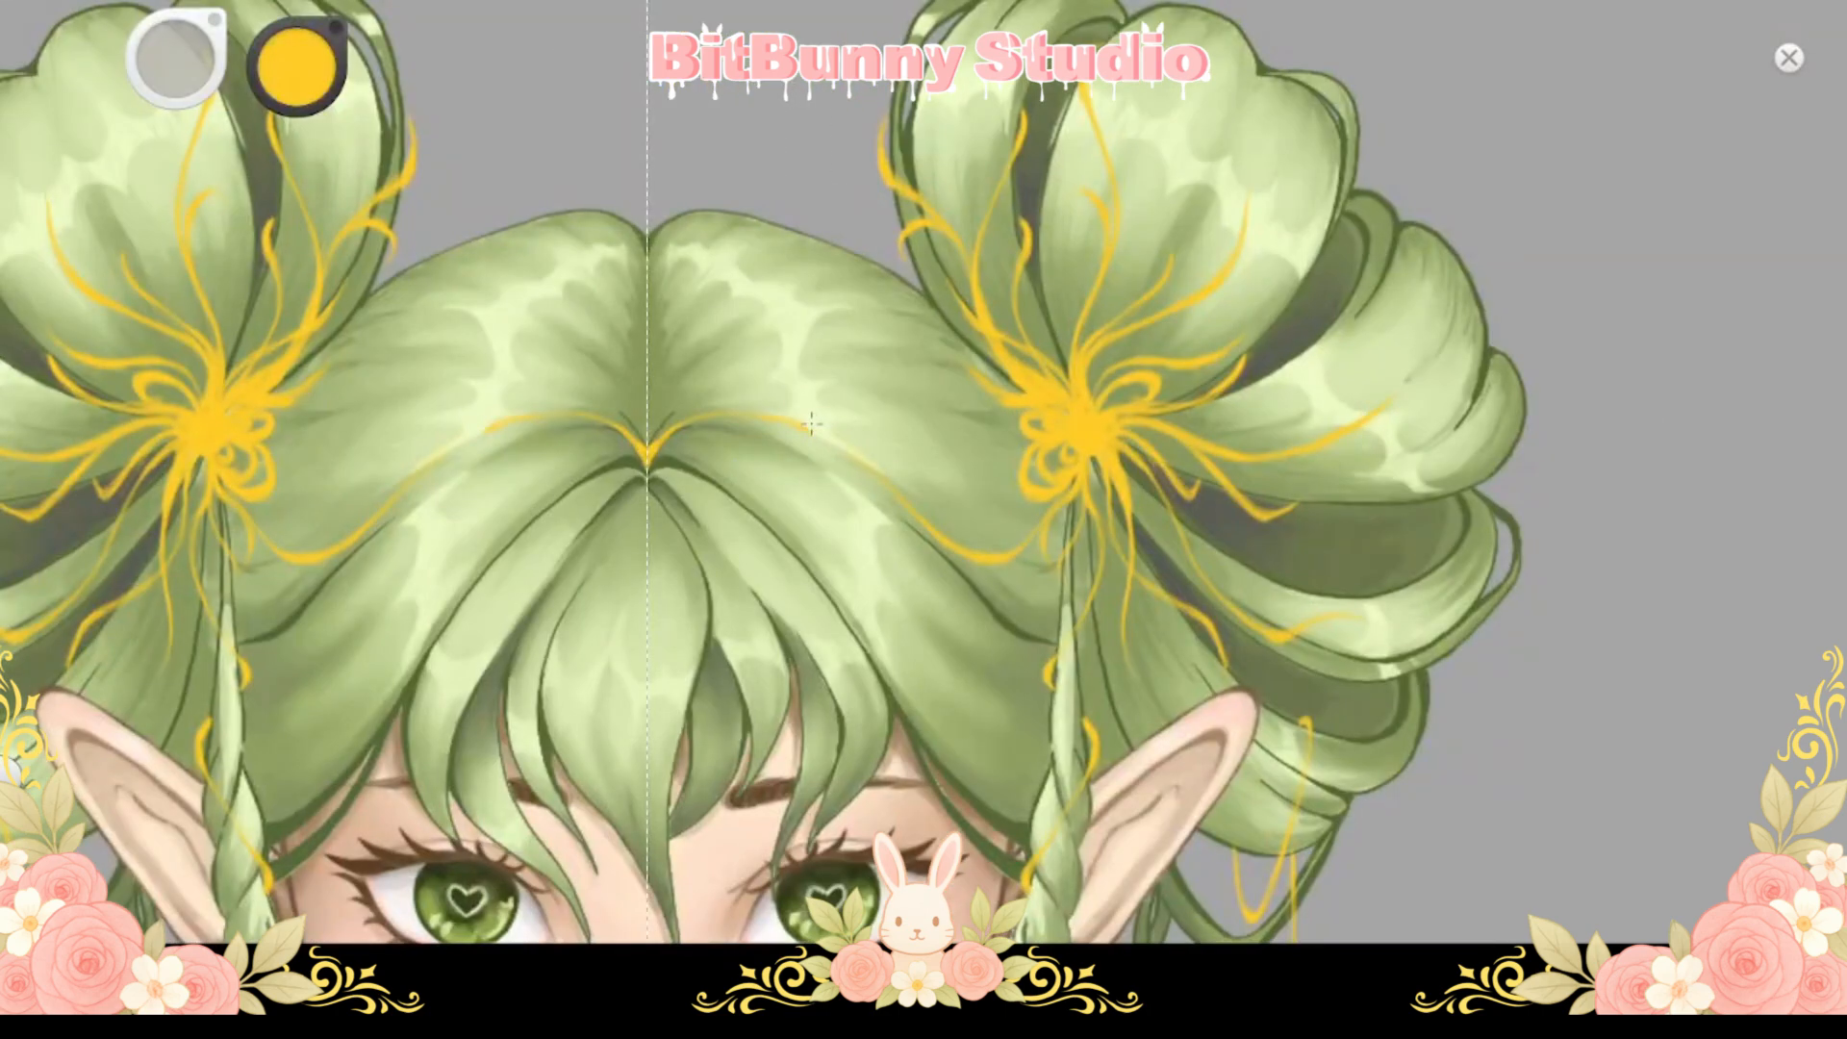
pyautogui.hotkey('ctrl', 'z')
pyautogui.hotkey('ctrl', 'z')
pyautogui.scroll(-2, 869, 470)
pyautogui.scroll(4, 880, 432)
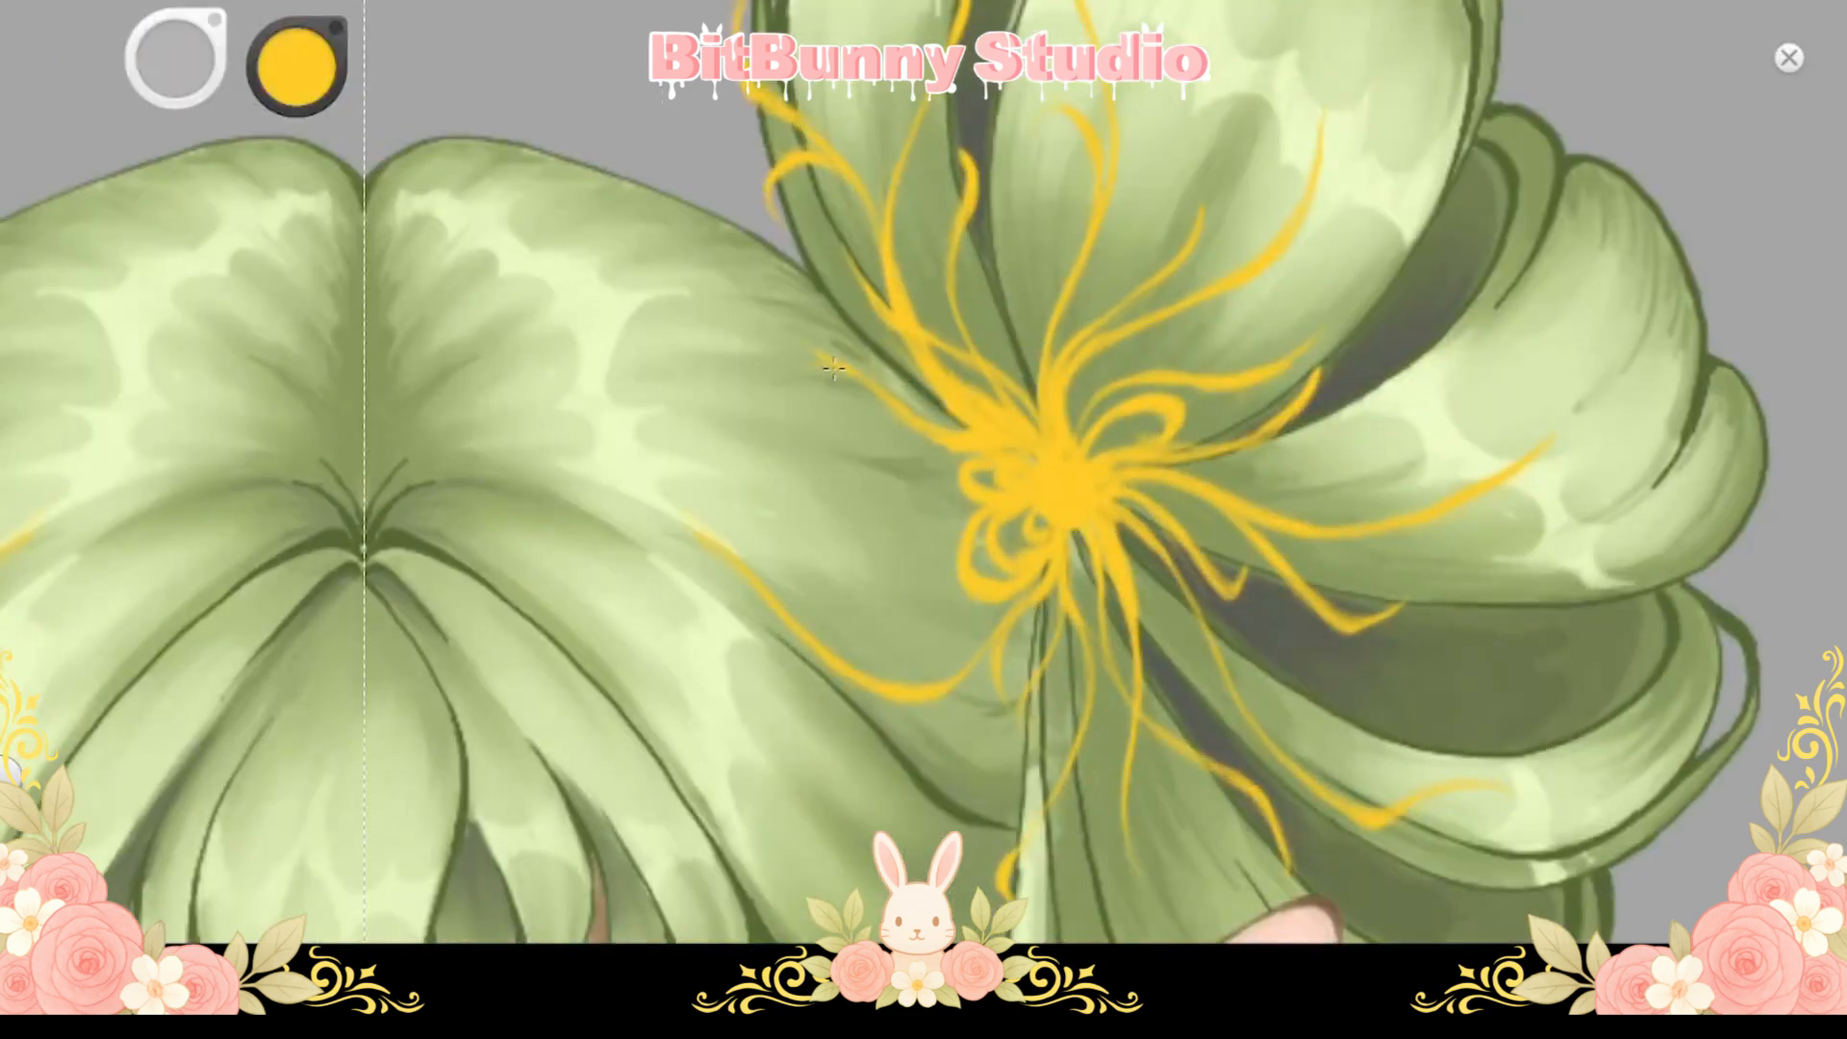
# Add fine curling gold strands around the bun ornament's core
pyautogui.moveTo(834, 367); pyautogui.dragTo(704, 210)
pyautogui.moveTo(929, 462); pyautogui.dragTo(891, 574)
pyautogui.moveTo(891, 574); pyautogui.dragTo(833, 460)
pyautogui.moveTo(890, 269); pyautogui.dragTo(904, 356)
pyautogui.moveTo(871, 268)
pyautogui.mouseDown()
pyautogui.moveTo(821, 302)
pyautogui.moveTo(828, 417)
pyautogui.mouseUp()
pyautogui.moveTo(955, 319); pyautogui.dragTo(1042, 300)
pyautogui.moveTo(881, 308); pyautogui.dragTo(912, 249)
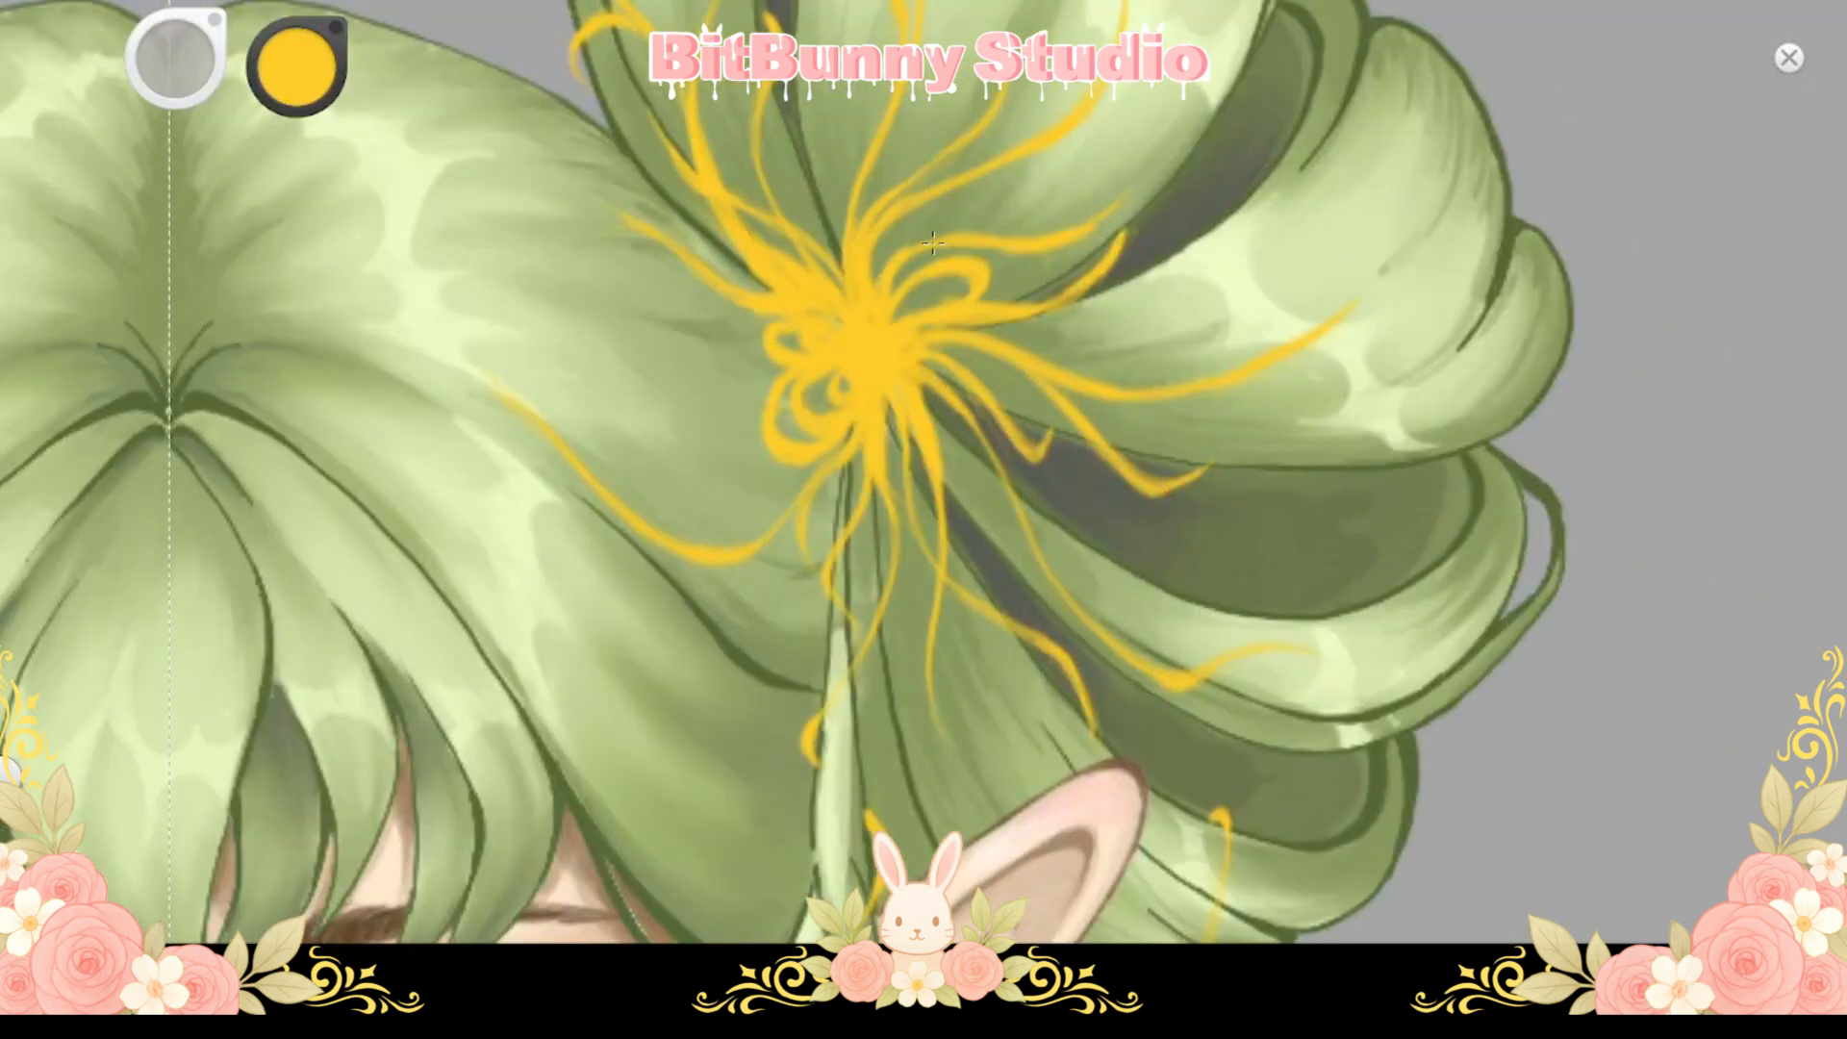
# Connect the bun ornament to the loose gold strand above the ear tip with a curving strand, undoing the unwanted strokes
pyautogui.scroll(-4, 932, 243)
pyautogui.scroll(2, 1034, 435)
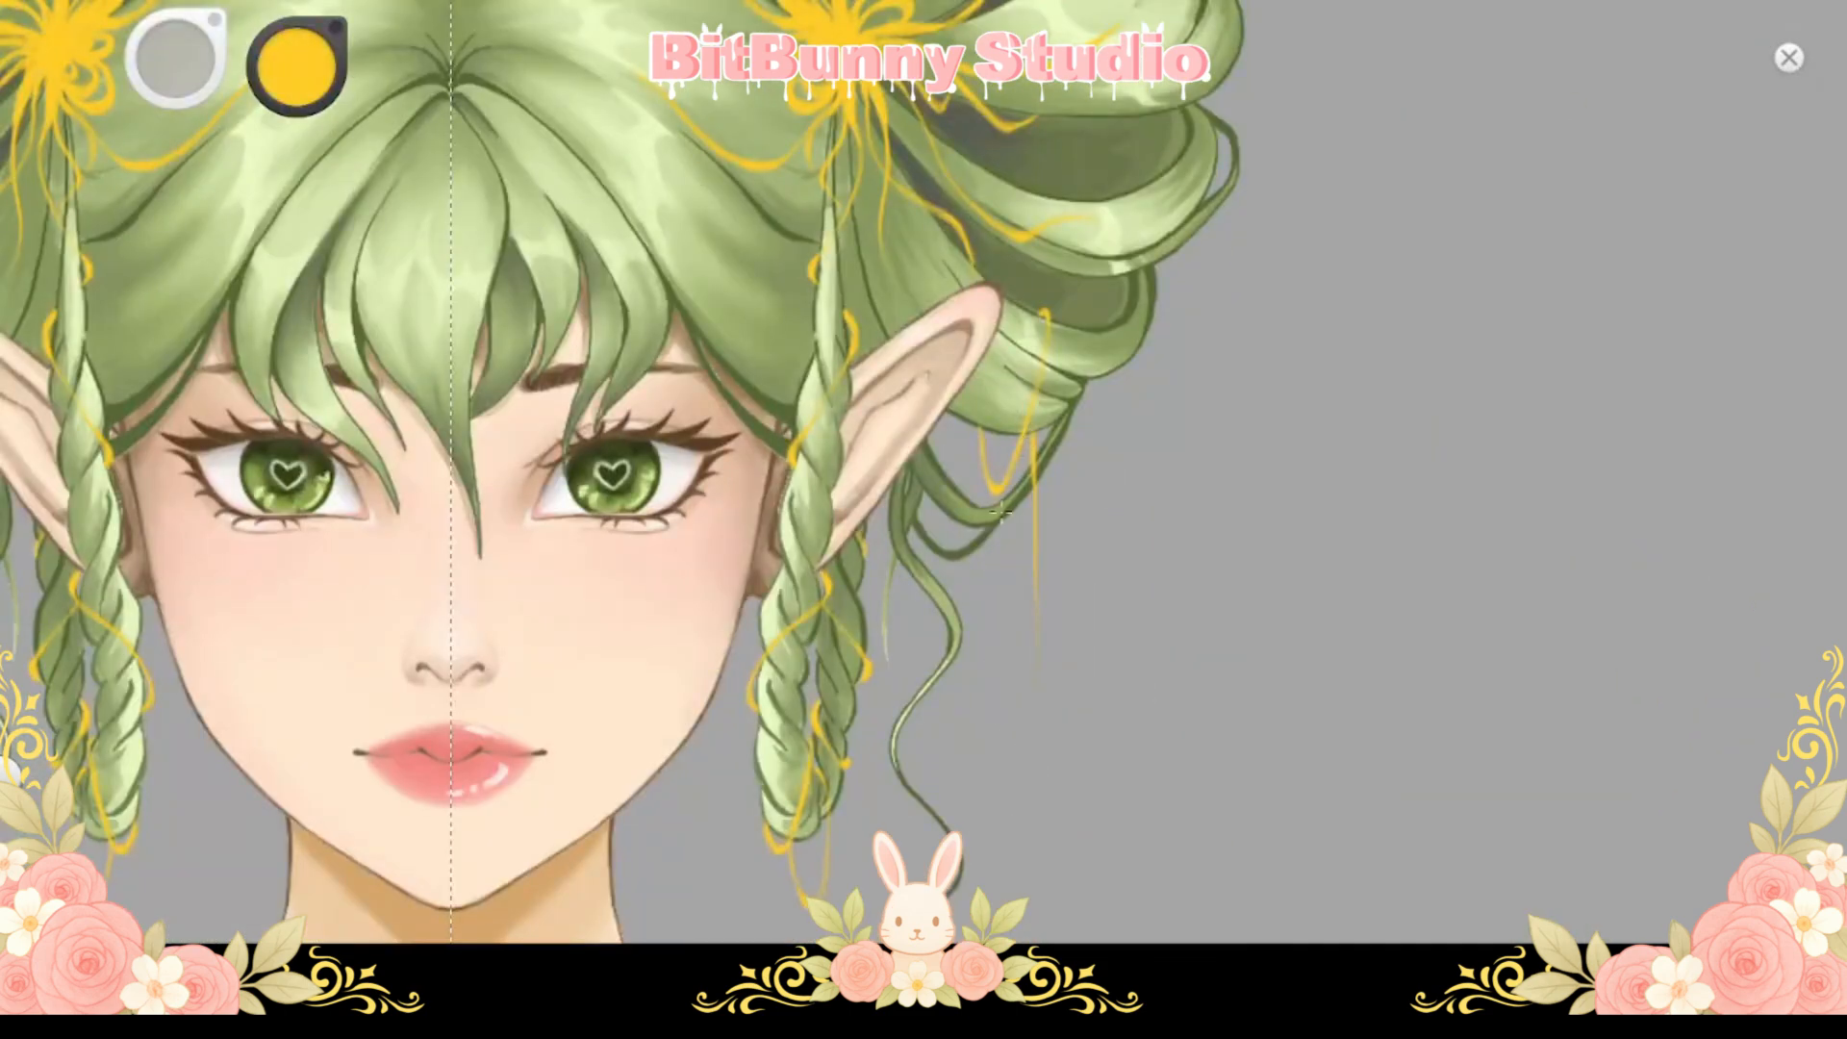
pyautogui.press('space')
pyautogui.moveTo(1010, 477); pyautogui.dragTo(1010, 523)
pyautogui.scroll(2, 1070, 231)
pyautogui.hotkey('ctrl', 'z')
pyautogui.hotkey('ctrl', 'z')
pyautogui.moveTo(810, 258); pyautogui.dragTo(914, 373)
pyautogui.scroll(1, 843, 280)
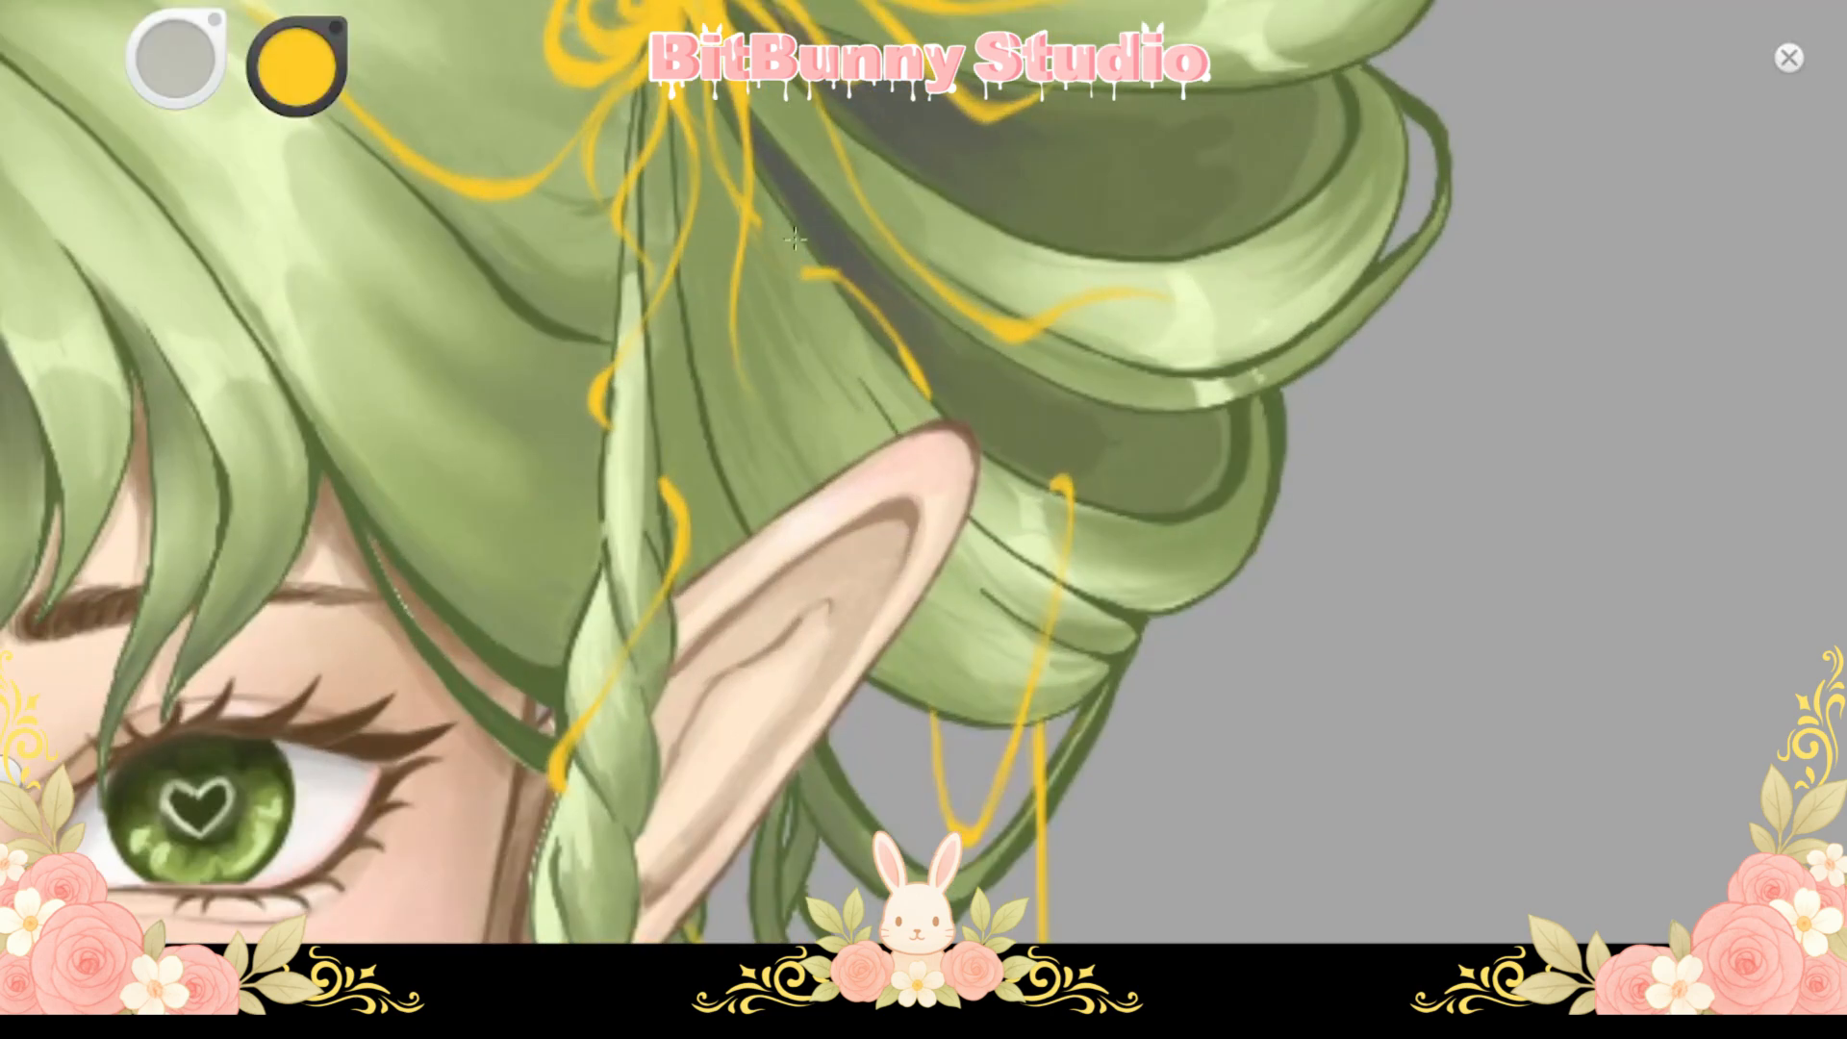
pyautogui.moveTo(722, 144)
pyautogui.mouseDown()
pyautogui.moveTo(775, 269)
pyautogui.moveTo(807, 287)
pyautogui.mouseUp()
pyautogui.scroll(-5, 866, 366)
pyautogui.moveTo(937, 68)
pyautogui.mouseDown()
pyautogui.moveTo(970, 157)
pyautogui.moveTo(1023, 146)
pyautogui.mouseUp()
pyautogui.scroll(5, 909, 336)
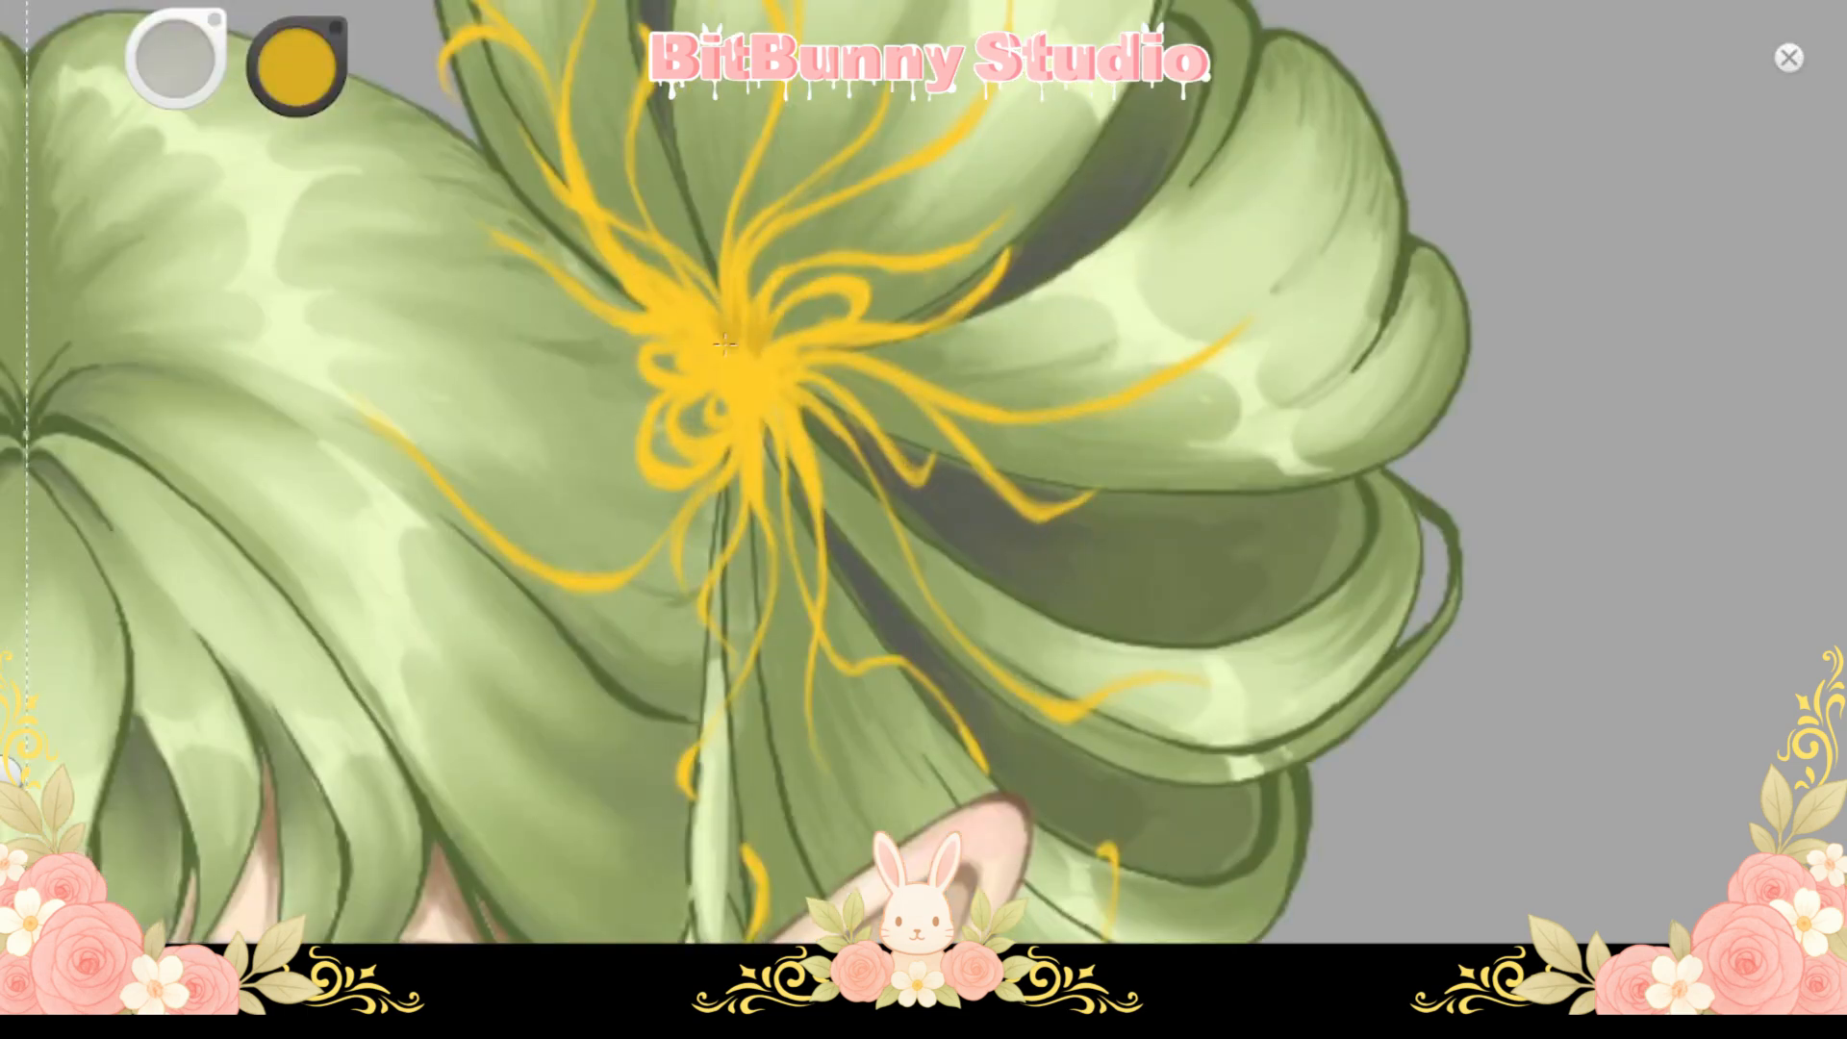
# Shade the ornament's core in darker gold, dot a pale highlight on its central bead and lightly highlight nearby strands
pyautogui.moveTo(779, 385); pyautogui.dragTo(746, 404)
pyautogui.moveTo(294, 91); pyautogui.dragTo(297, 70)
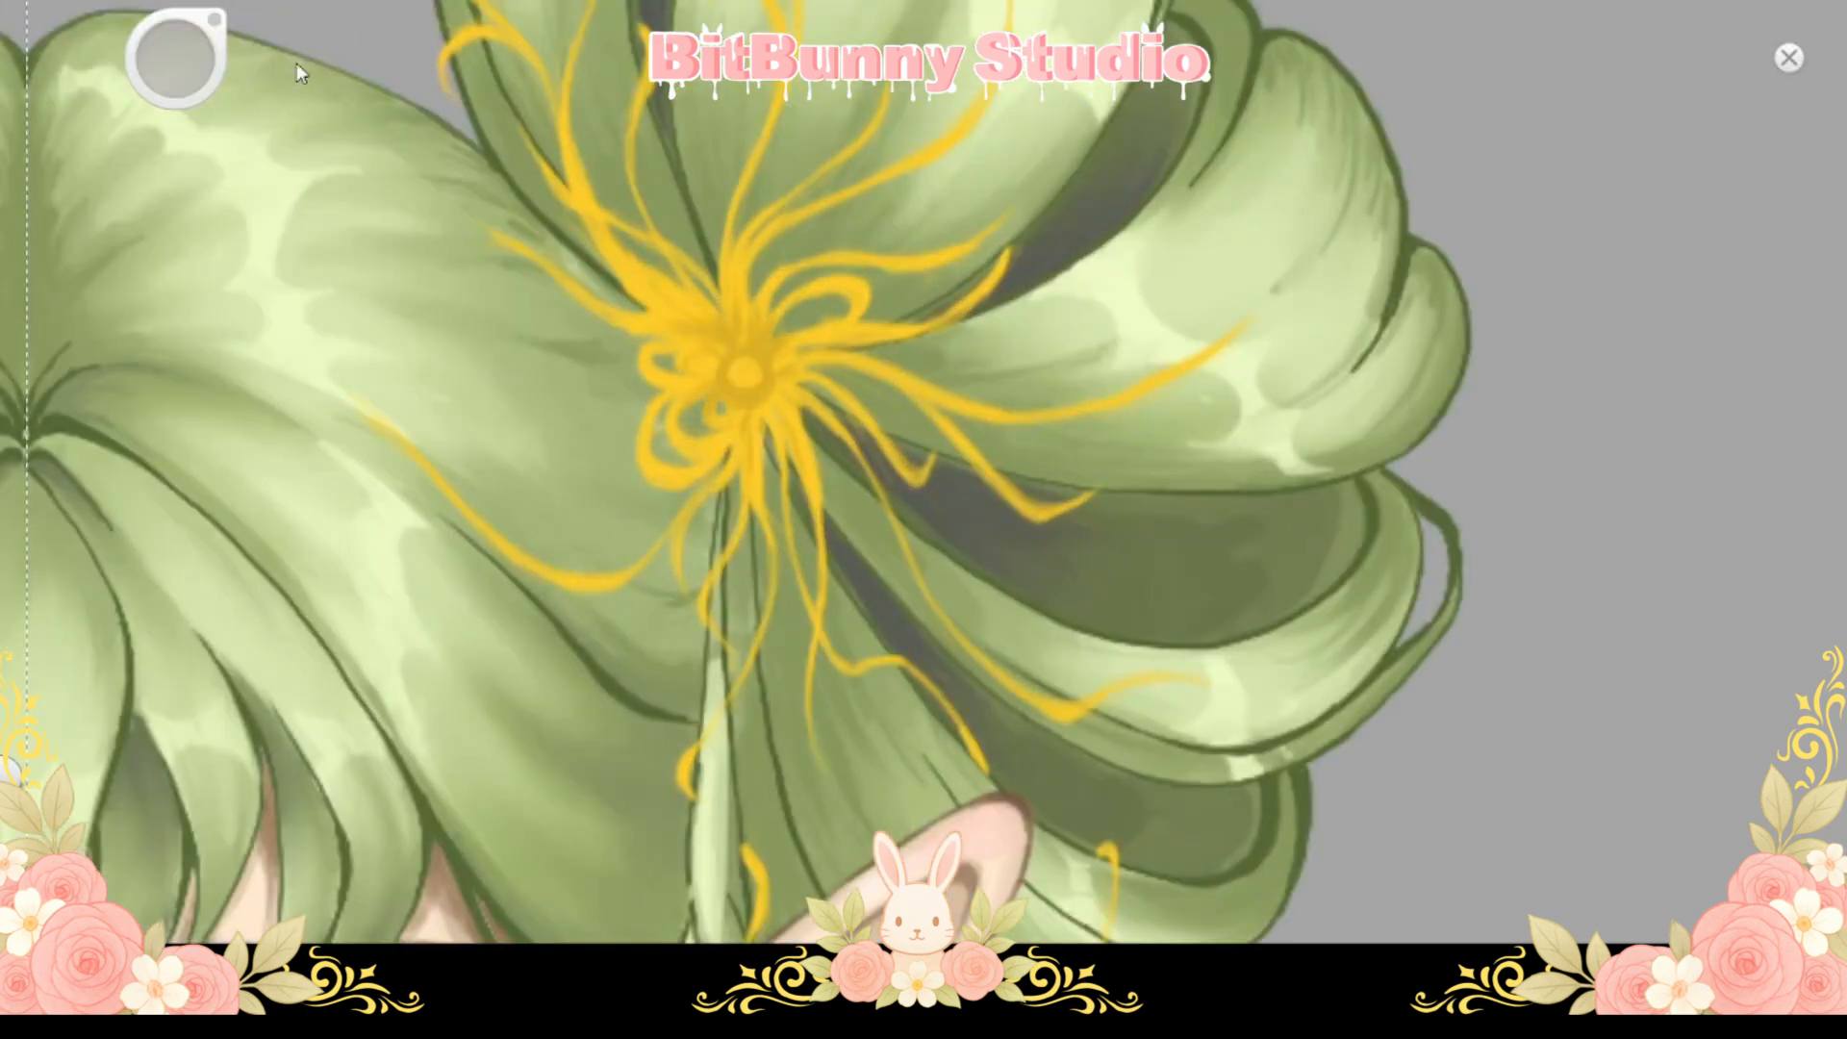
pyautogui.moveTo(735, 380); pyautogui.dragTo(756, 386)
pyautogui.moveTo(848, 323)
pyautogui.mouseDown()
pyautogui.moveTo(893, 325)
pyautogui.moveTo(835, 332)
pyautogui.mouseUp()
pyautogui.moveTo(914, 263); pyautogui.dragTo(816, 256)
pyautogui.scroll(-5, 913, 414)
pyautogui.scroll(5, 874, 376)
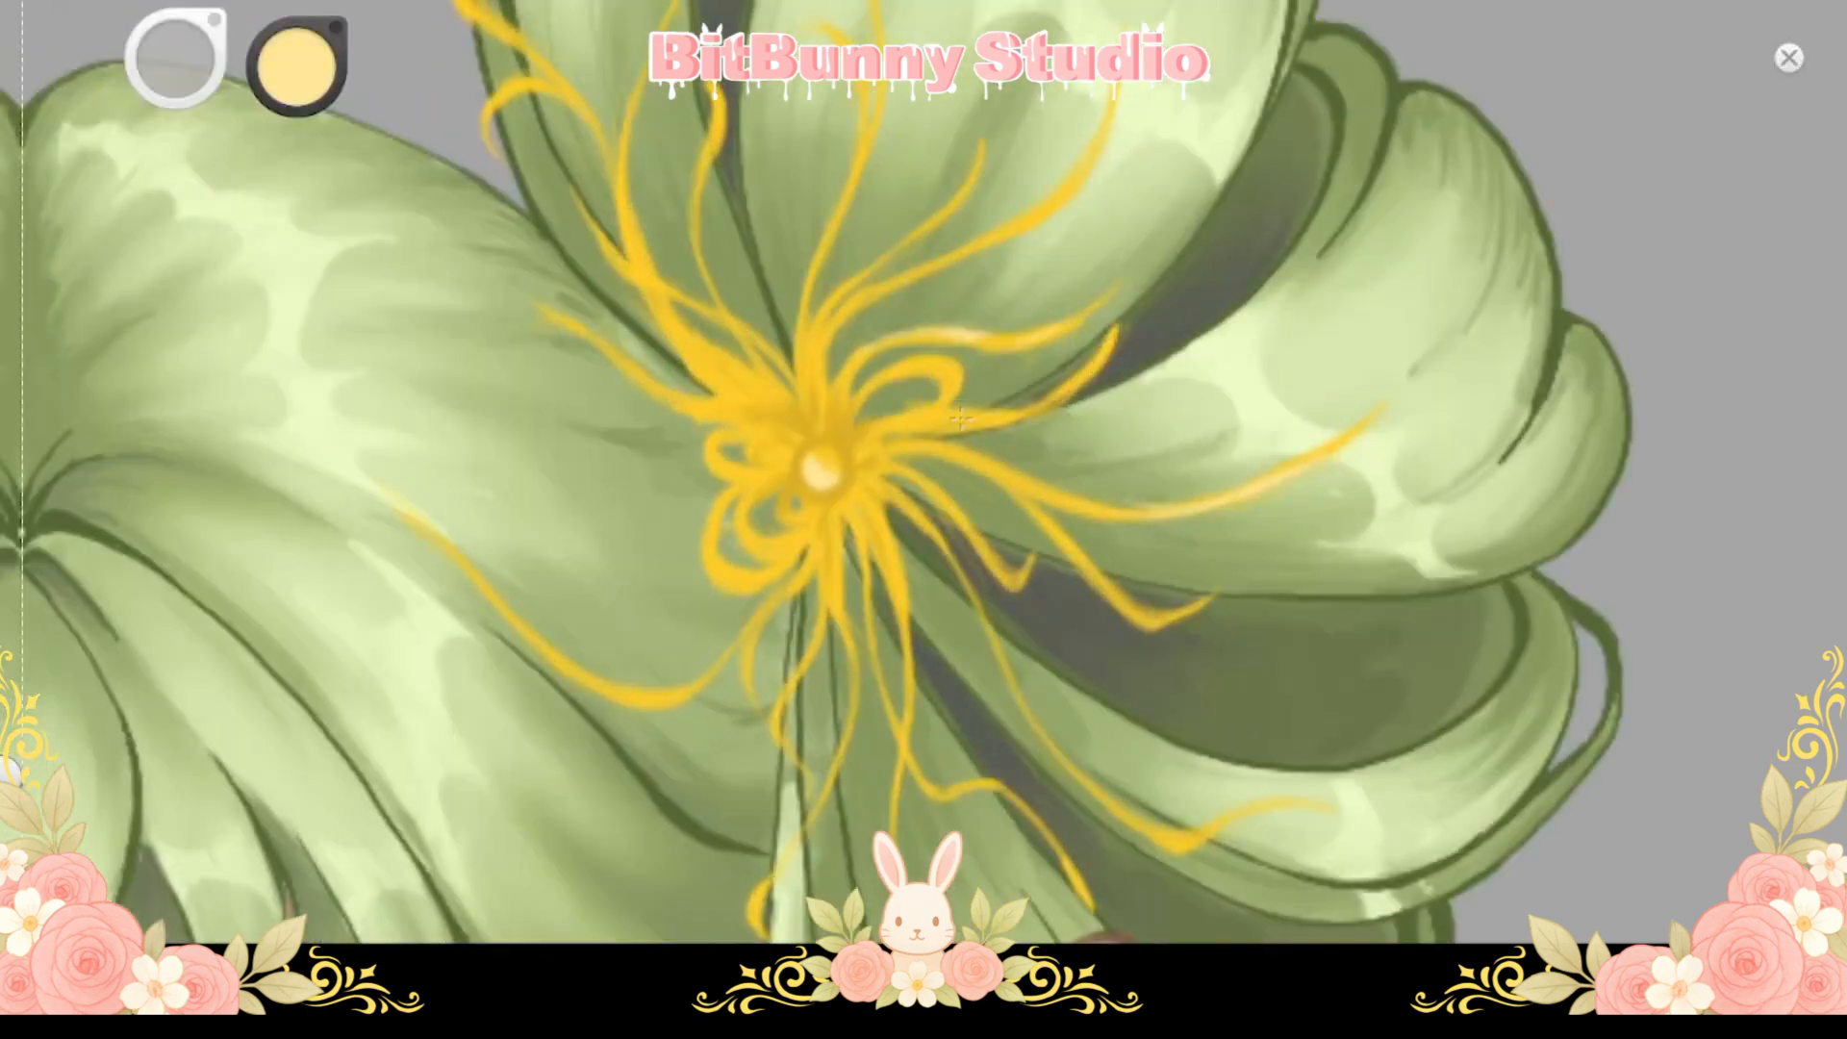
# Undo the last highlight and brush pale yellow highlights along the ornament's large loop and the strands on its outer side
pyautogui.hotkey('ctrl', 'z')
pyautogui.moveTo(941, 412); pyautogui.dragTo(1042, 411)
pyautogui.moveTo(998, 342); pyautogui.dragTo(1068, 325)
pyautogui.moveTo(849, 421); pyautogui.dragTo(1070, 331)
pyautogui.press('space')
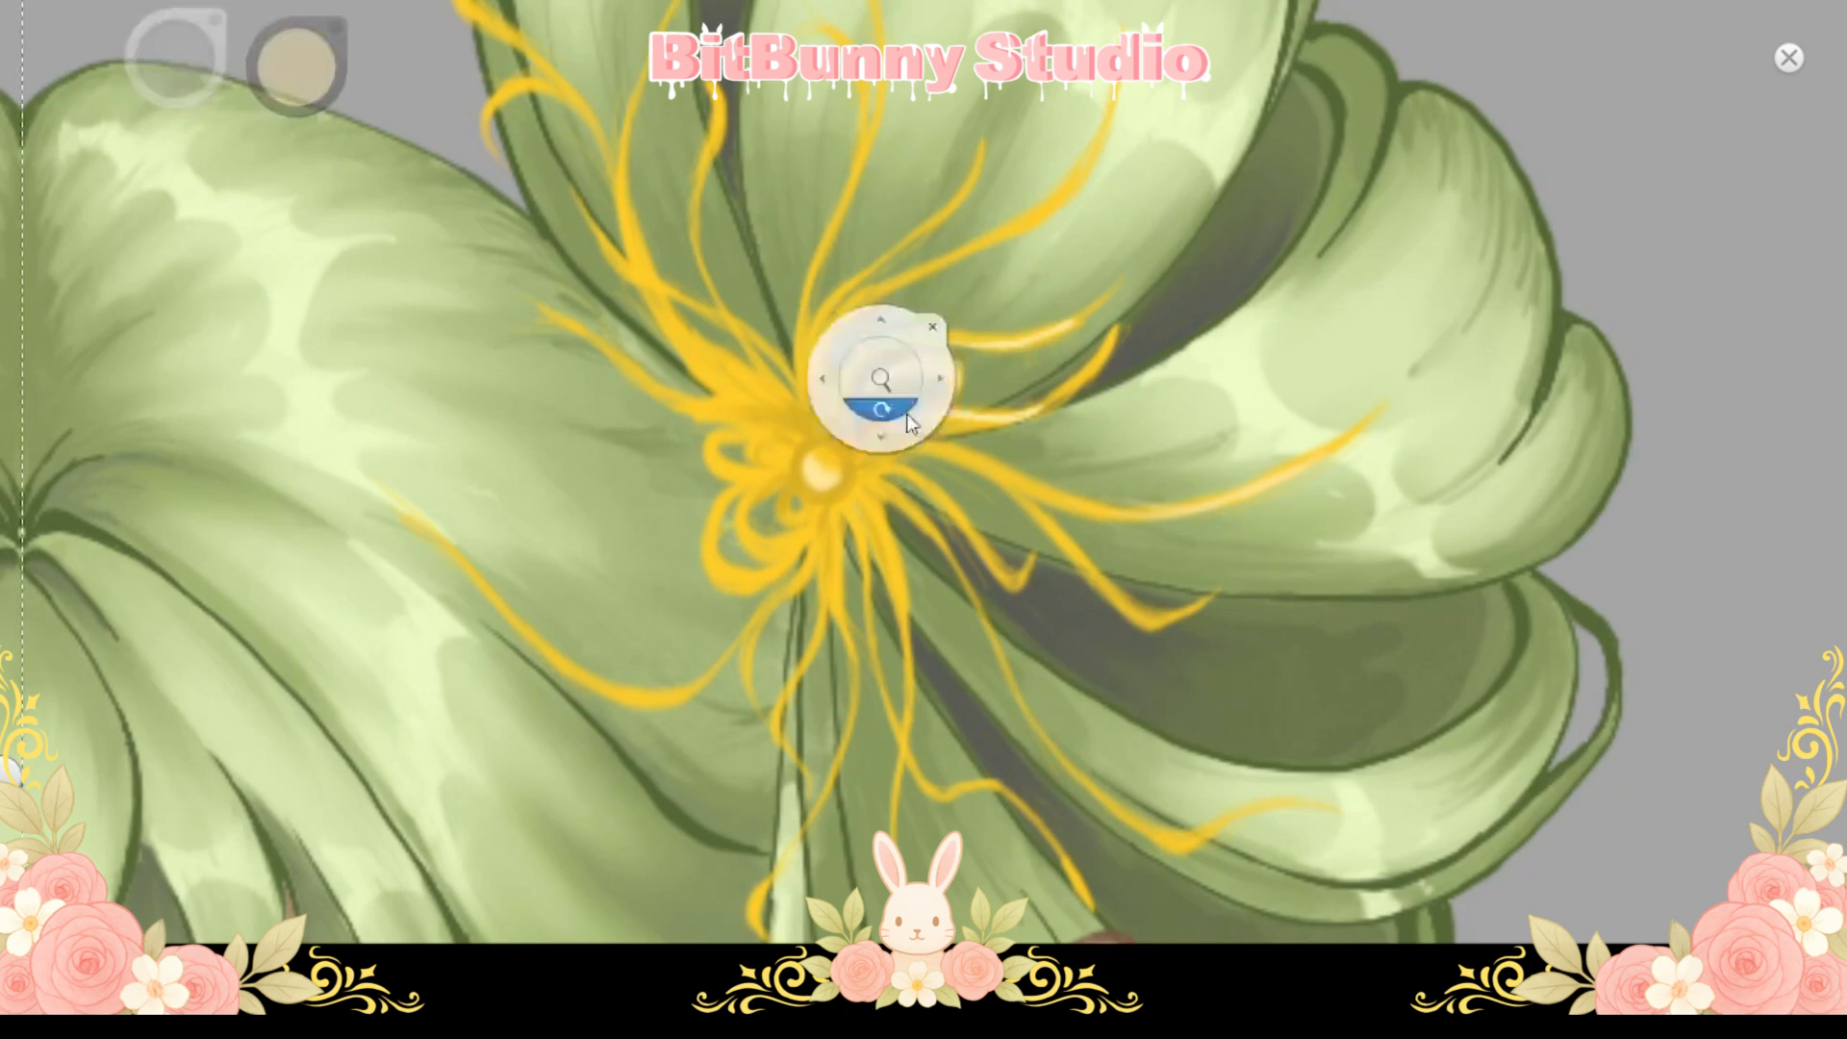
pyautogui.moveTo(921, 345)
pyautogui.mouseDown()
pyautogui.moveTo(976, 408)
pyautogui.moveTo(927, 351)
pyautogui.mouseUp()
pyautogui.click(878, 265)
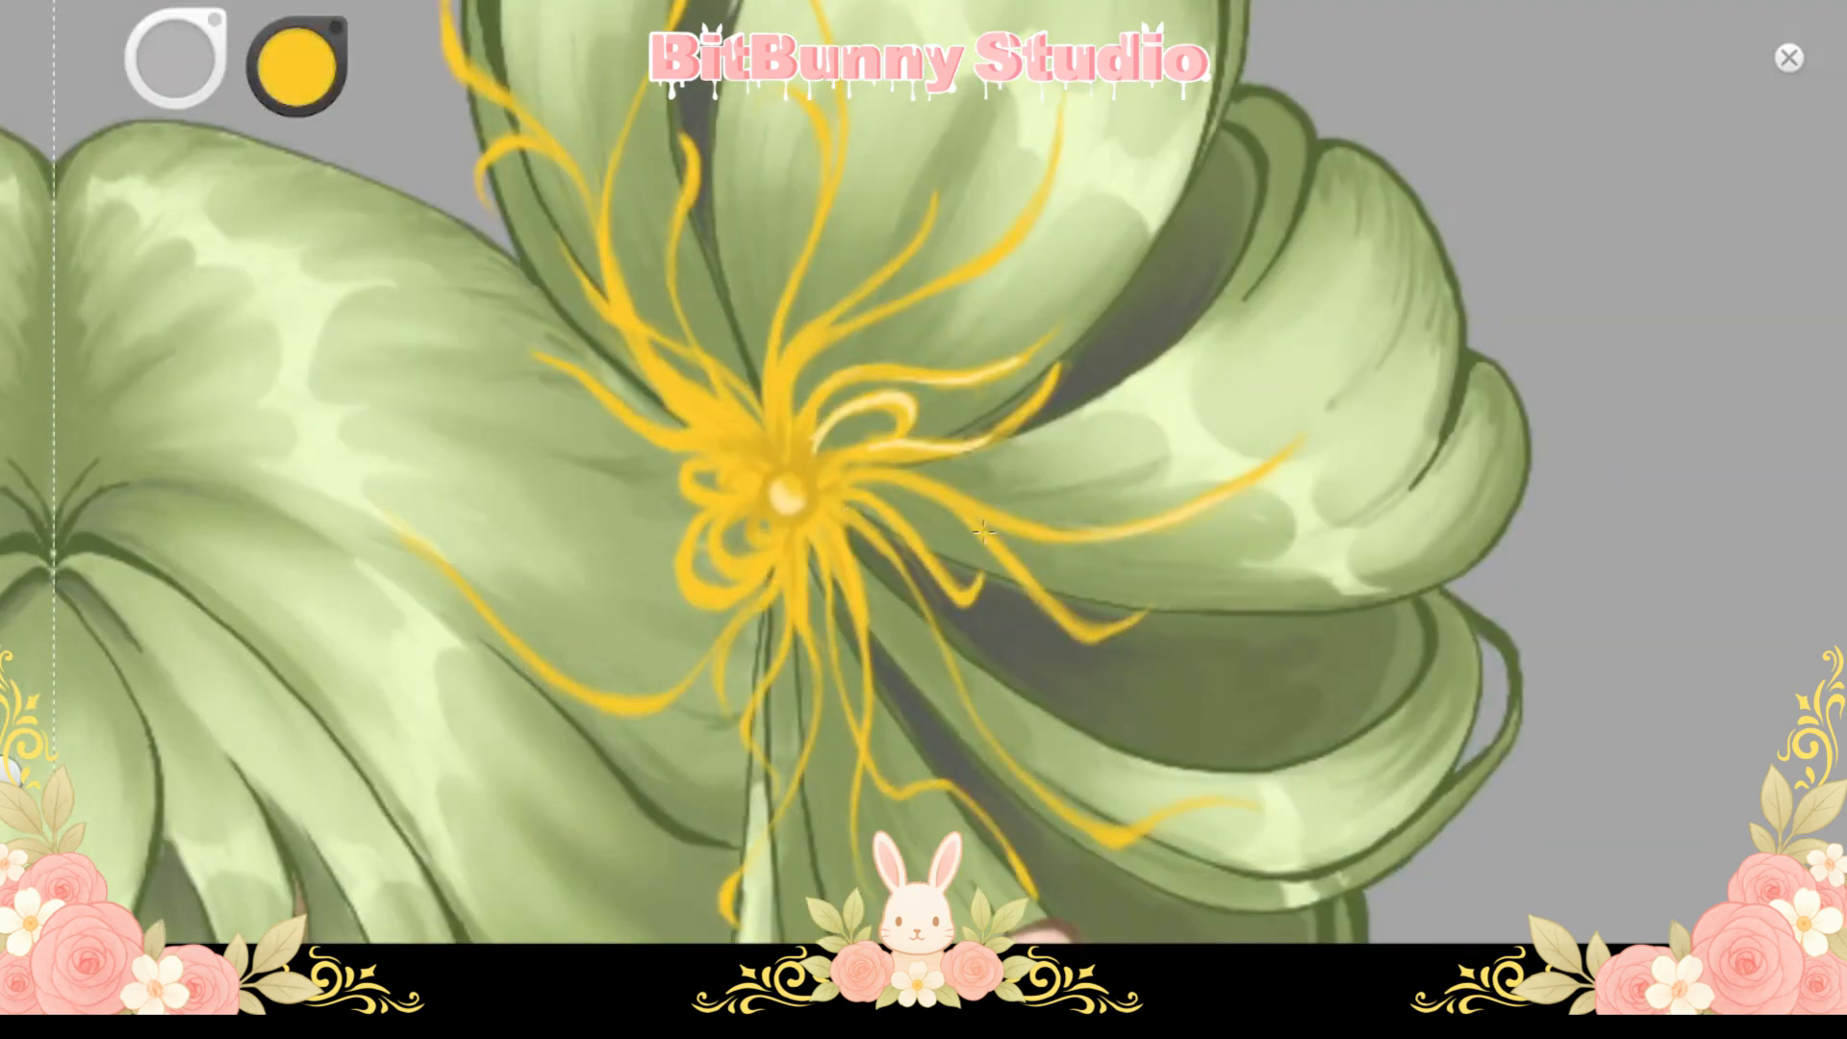
# Select the painted gold linework and shade the ornament's core in a deeper orange-gold
pyautogui.moveTo(983, 531); pyautogui.dragTo(1147, 608)
pyautogui.moveTo(849, 515); pyautogui.dragTo(966, 706)
pyautogui.moveTo(871, 685); pyautogui.dragTo(865, 622)
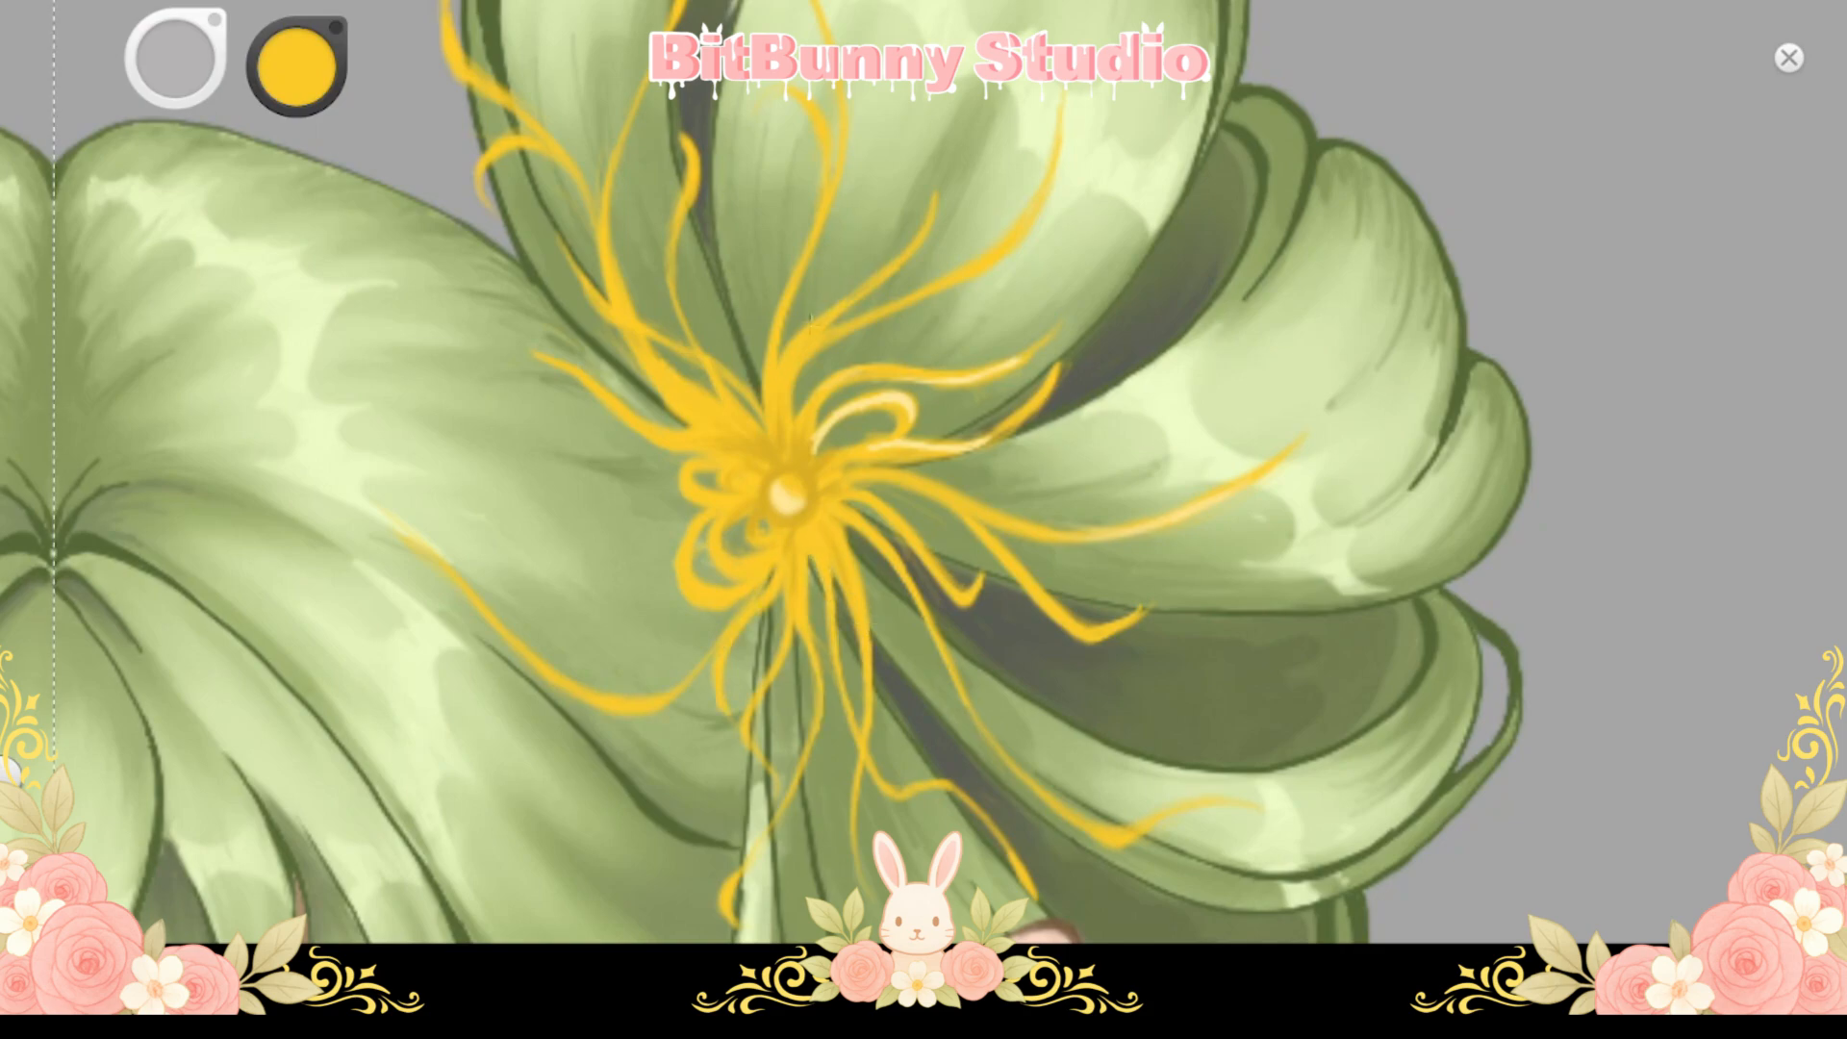
pyautogui.moveTo(732, 379); pyautogui.dragTo(898, 692)
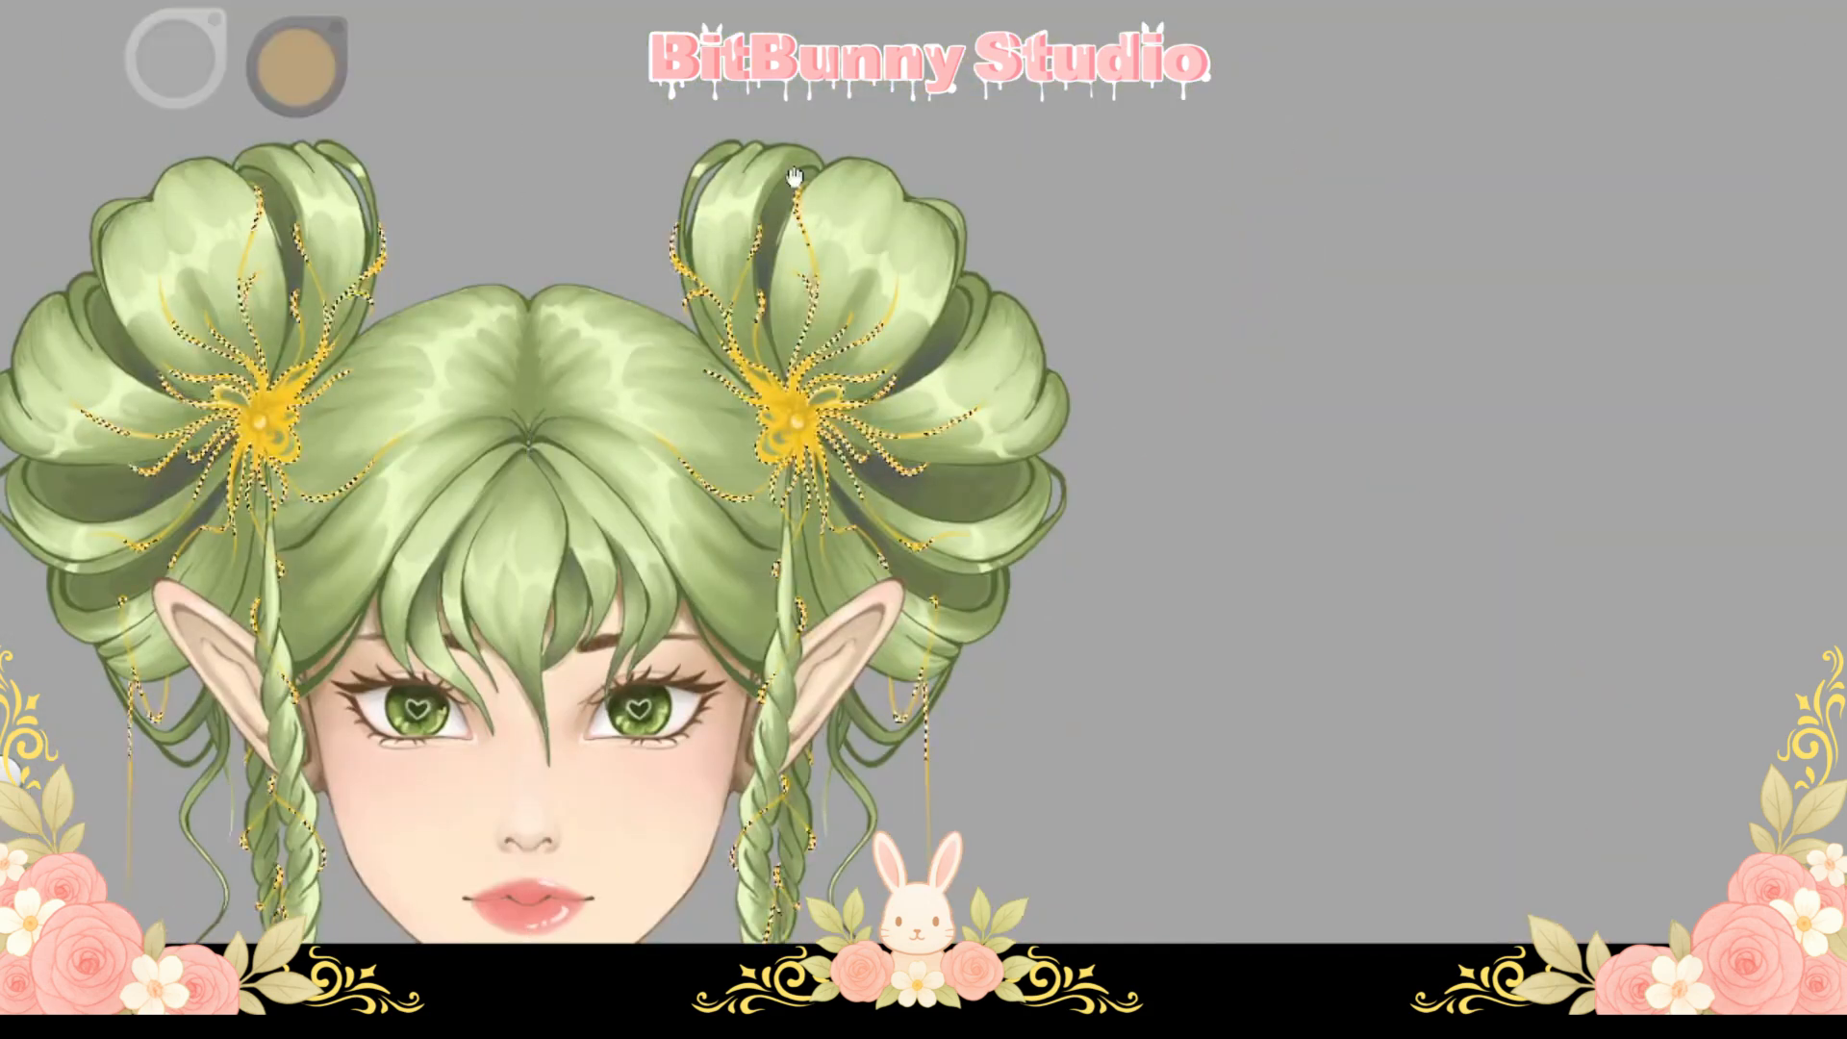
pyautogui.moveTo(741, 471); pyautogui.dragTo(749, 537)
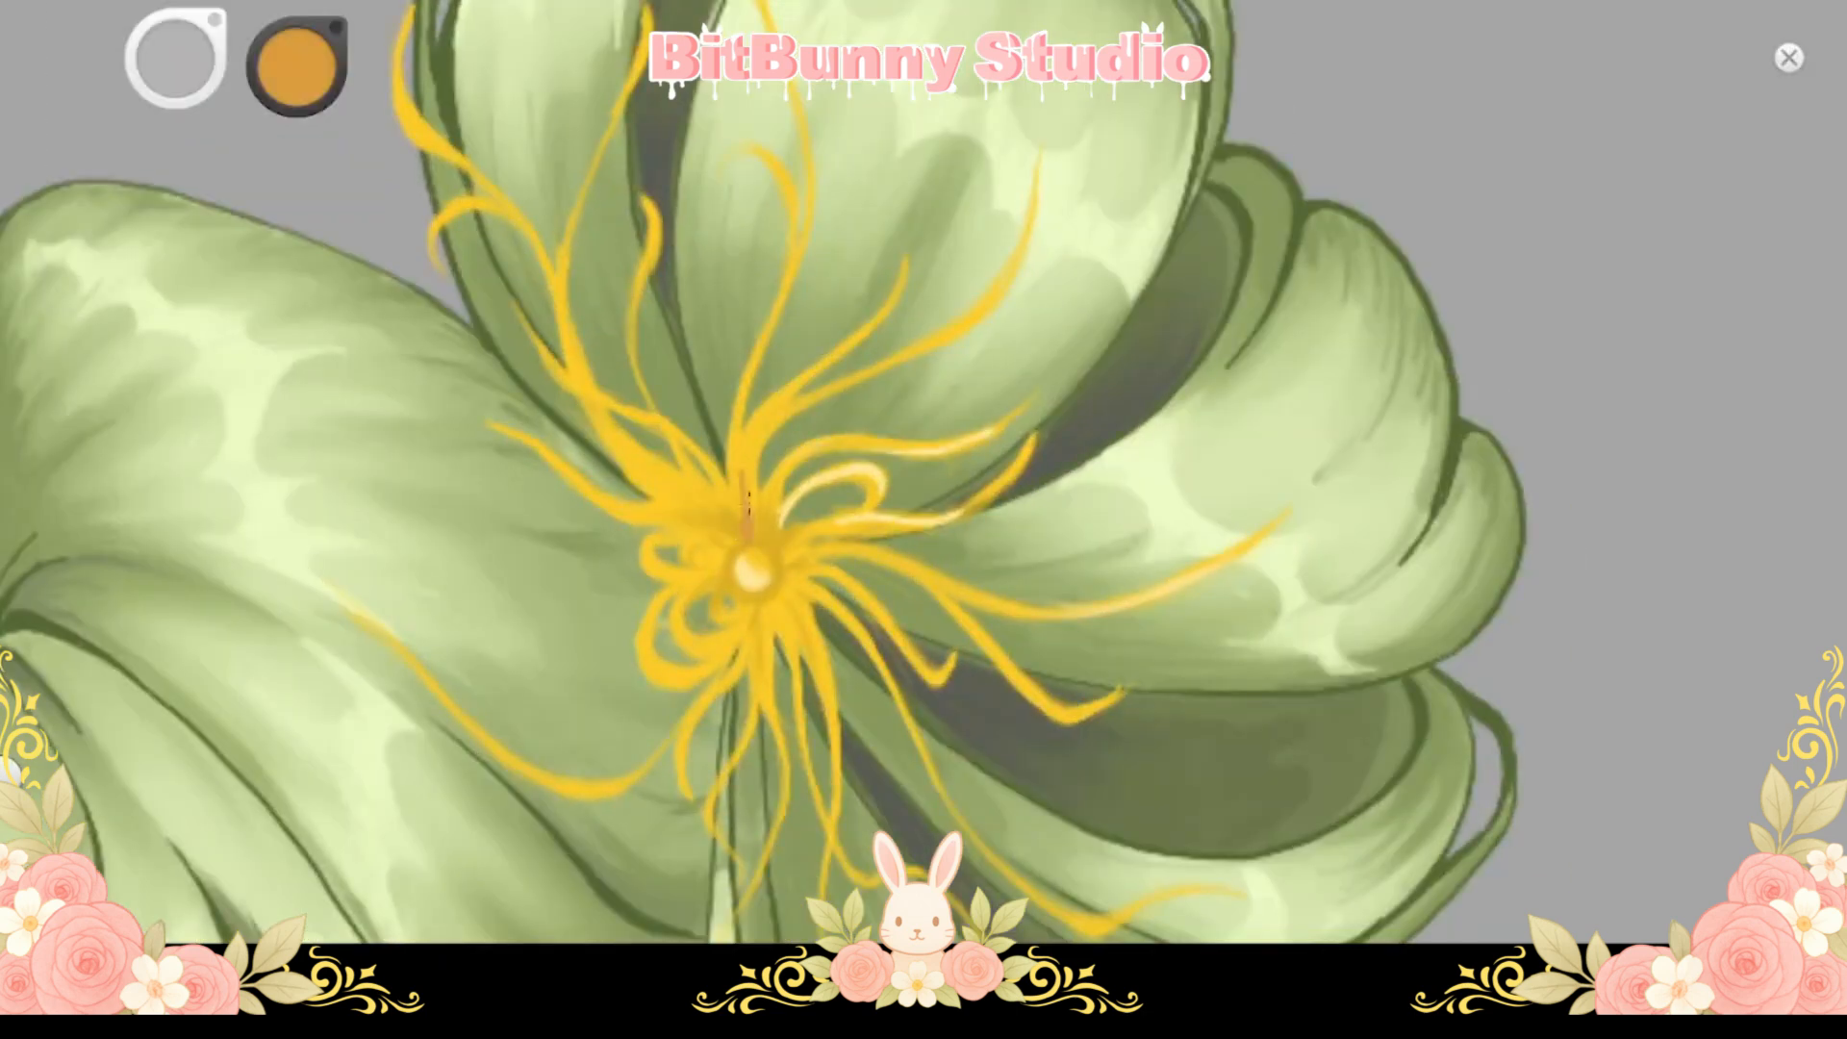
pyautogui.keyDown('alt'); pyautogui.click(1075, 594); pyautogui.keyUp('alt')
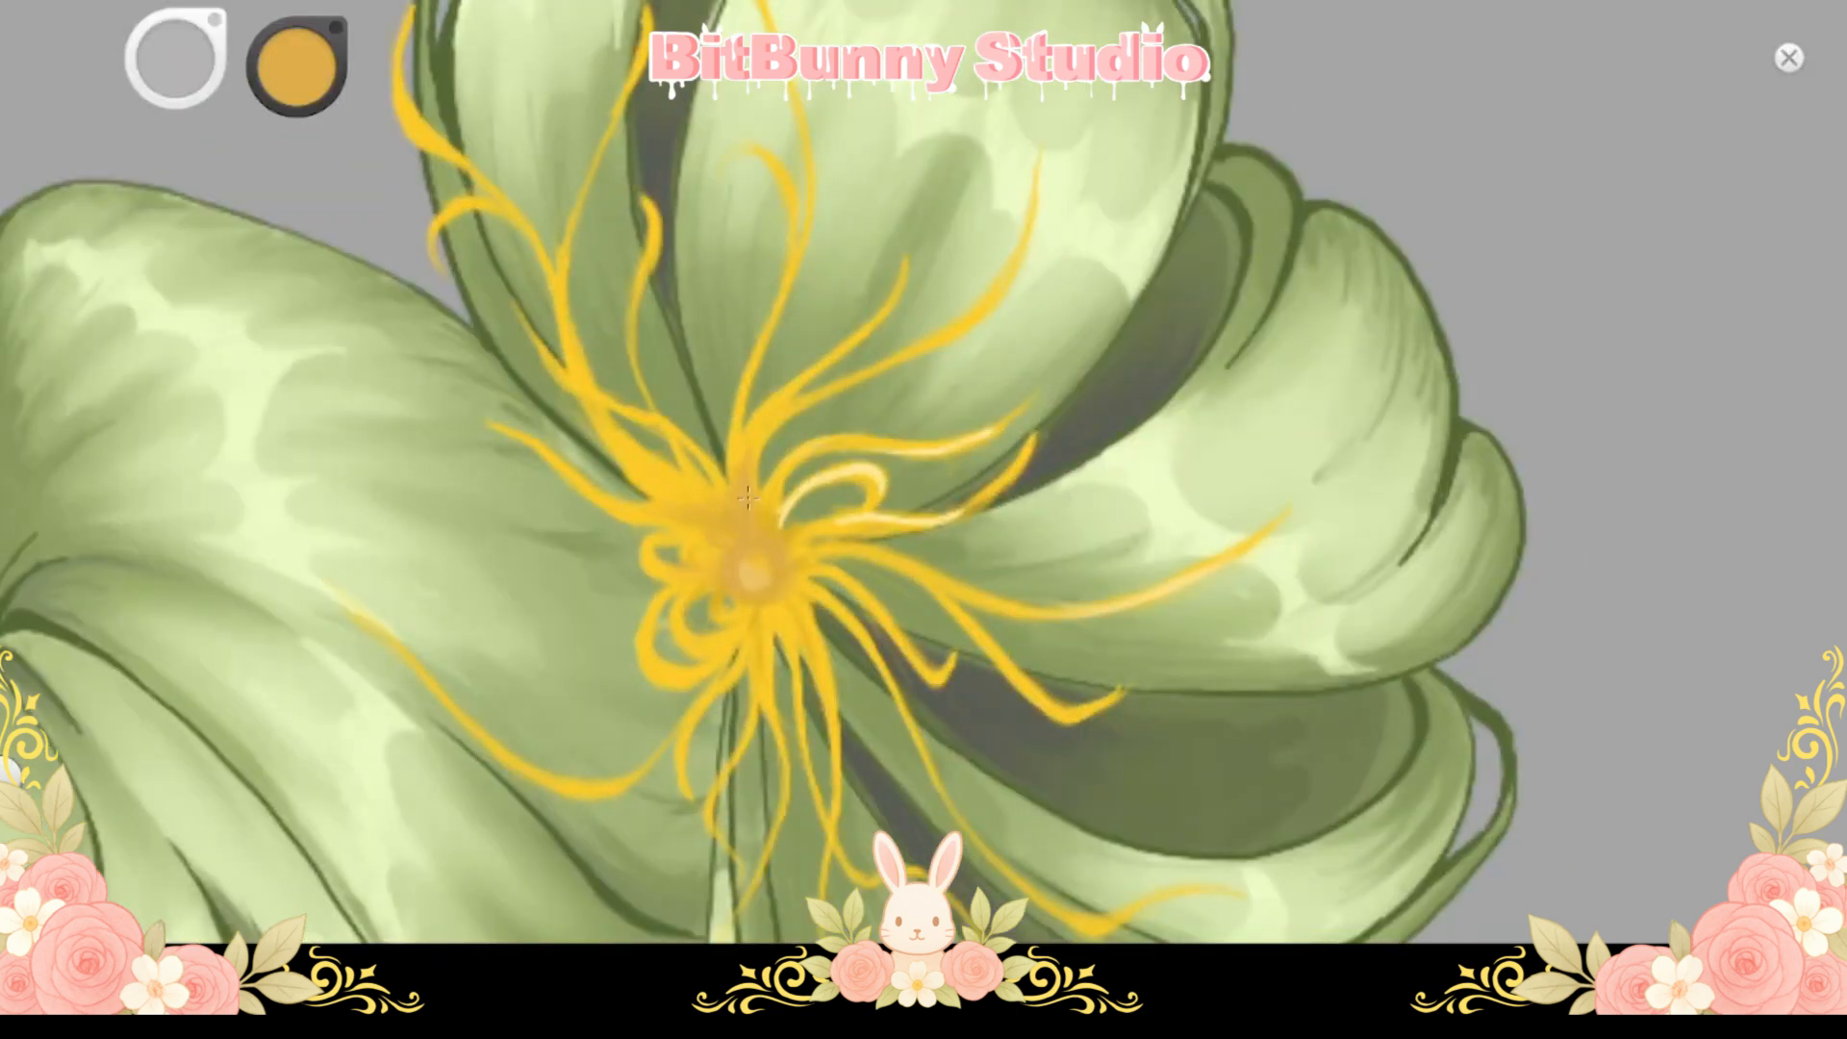
pyautogui.moveTo(750, 589); pyautogui.dragTo(708, 423)
# Switch to pale cream and highlight the ornament's central bead, inner loops and upper strands
pyautogui.moveTo(297, 66); pyautogui.dragTo(297, 37)
pyautogui.moveTo(577, 348); pyautogui.dragTo(635, 358)
pyautogui.moveTo(621, 374); pyautogui.dragTo(601, 477)
pyautogui.moveTo(642, 438); pyautogui.dragTo(643, 473)
pyautogui.moveTo(717, 385); pyautogui.dragTo(704, 423)
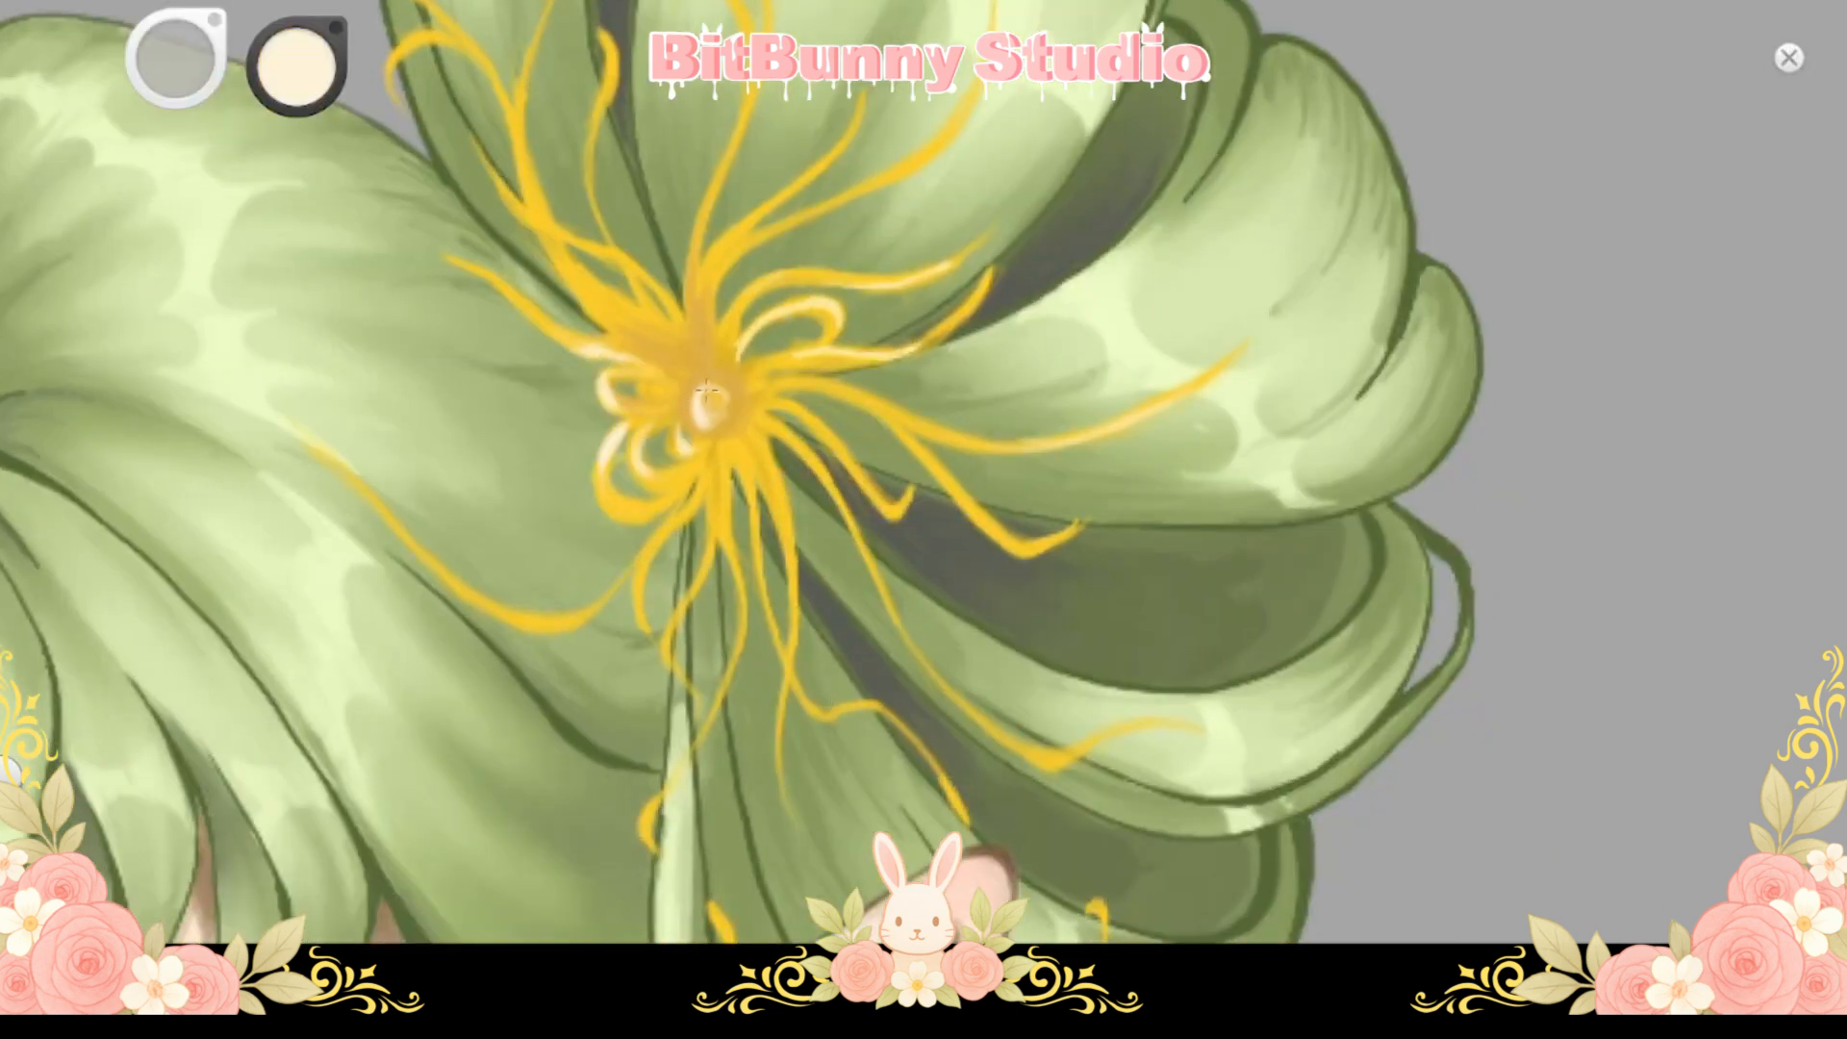
pyautogui.moveTo(608, 310); pyautogui.dragTo(685, 354)
pyautogui.moveTo(520, 181); pyautogui.dragTo(554, 246)
# Brush cream highlights onto the ornament's long outer strands and the strands beneath it, redoing one stroke
pyautogui.moveTo(702, 269)
pyautogui.mouseDown()
pyautogui.moveTo(712, 451)
pyautogui.moveTo(837, 573)
pyautogui.mouseUp()
pyautogui.moveTo(754, 143); pyautogui.dragTo(728, 225)
pyautogui.moveTo(573, 343); pyautogui.dragTo(531, 383)
pyautogui.moveTo(577, 385)
pyautogui.mouseDown()
pyautogui.moveTo(516, 339)
pyautogui.moveTo(527, 151)
pyautogui.mouseUp()
pyautogui.moveTo(847, 515); pyautogui.dragTo(864, 567)
pyautogui.hotkey('ctrl', 'z')
pyautogui.moveTo(820, 524); pyautogui.dragTo(837, 607)
pyautogui.moveTo(461, 563); pyautogui.dragTo(496, 200)
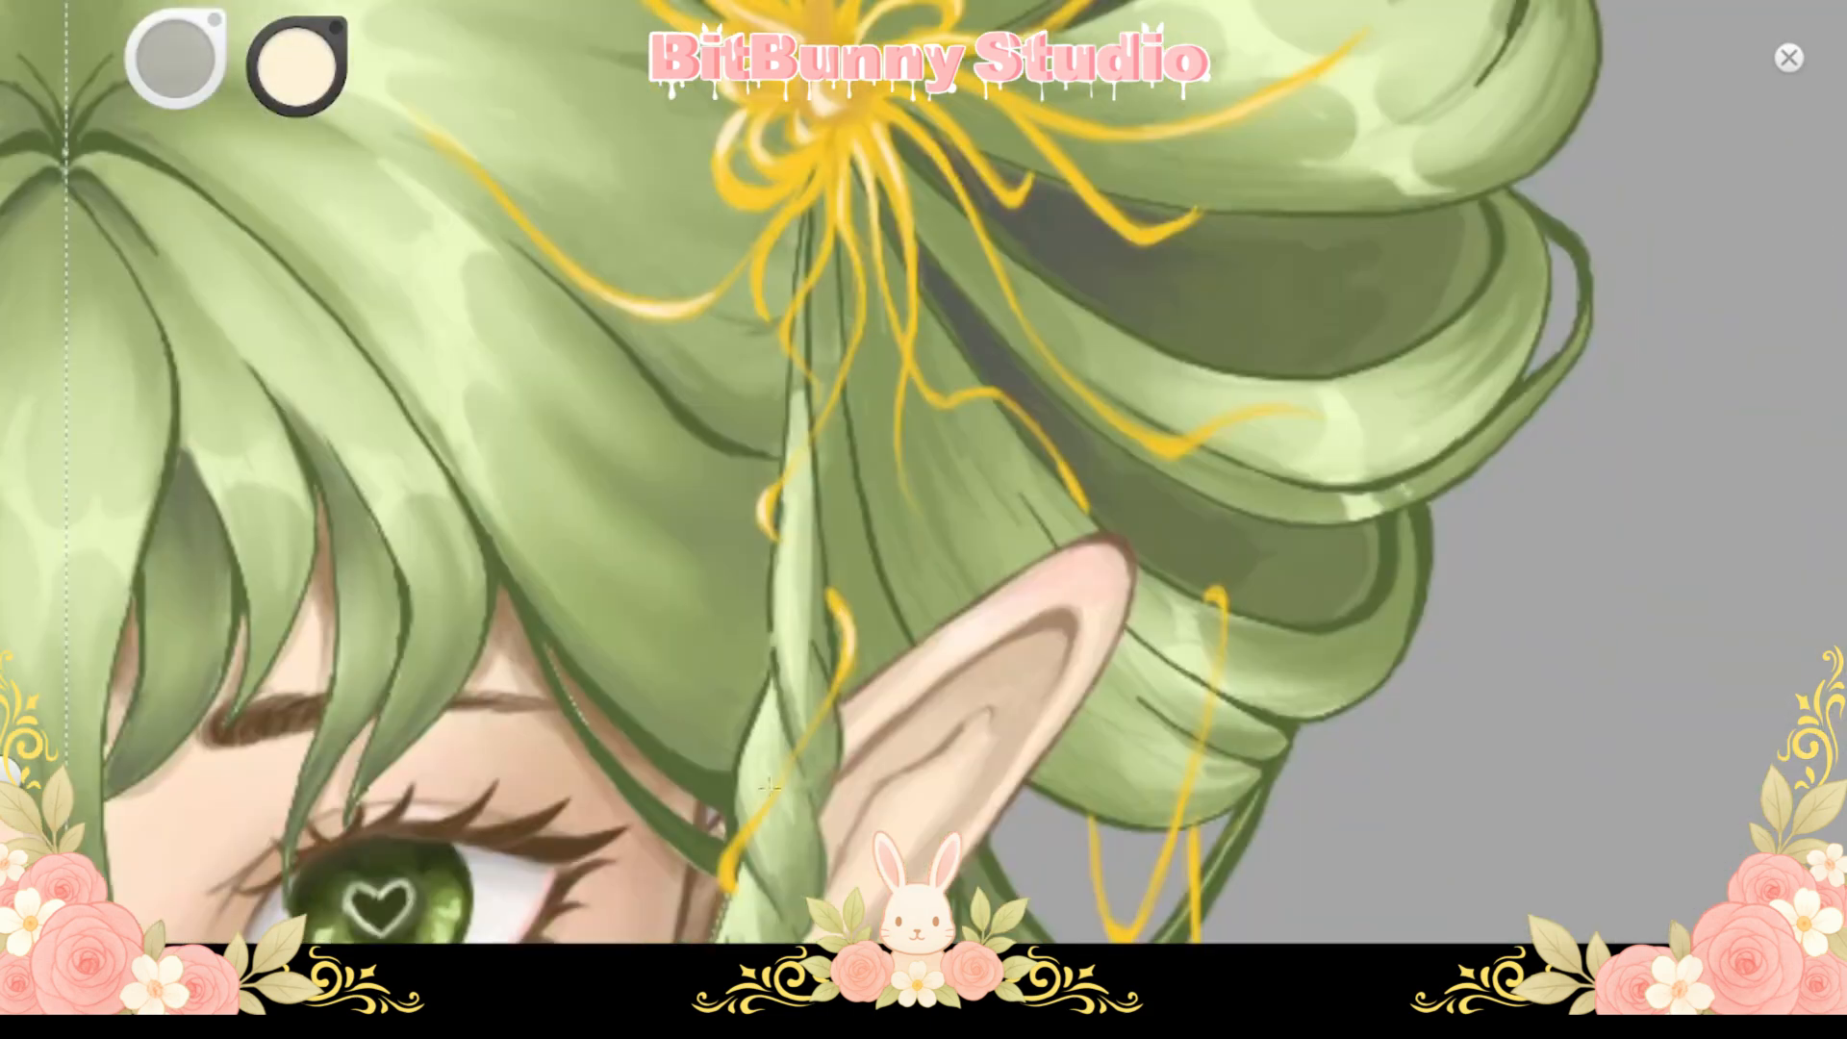
# Add cream highlights to the gold strands wound around the braid and trailing down toward the ear
pyautogui.moveTo(577, 847); pyautogui.dragTo(627, 200)
pyautogui.moveTo(673, 673); pyautogui.dragTo(699, 438)
pyautogui.moveTo(841, 854); pyautogui.dragTo(799, 795)
pyautogui.moveTo(770, 116)
pyautogui.mouseDown()
pyautogui.moveTo(523, 621)
pyautogui.moveTo(511, 865)
pyautogui.mouseUp()
pyautogui.moveTo(895, 100)
pyautogui.mouseDown()
pyautogui.moveTo(949, 281)
pyautogui.moveTo(904, 509)
pyautogui.mouseUp()
pyautogui.moveTo(927, 498); pyautogui.dragTo(974, 513)
pyautogui.moveTo(732, 371); pyautogui.dragTo(808, 471)
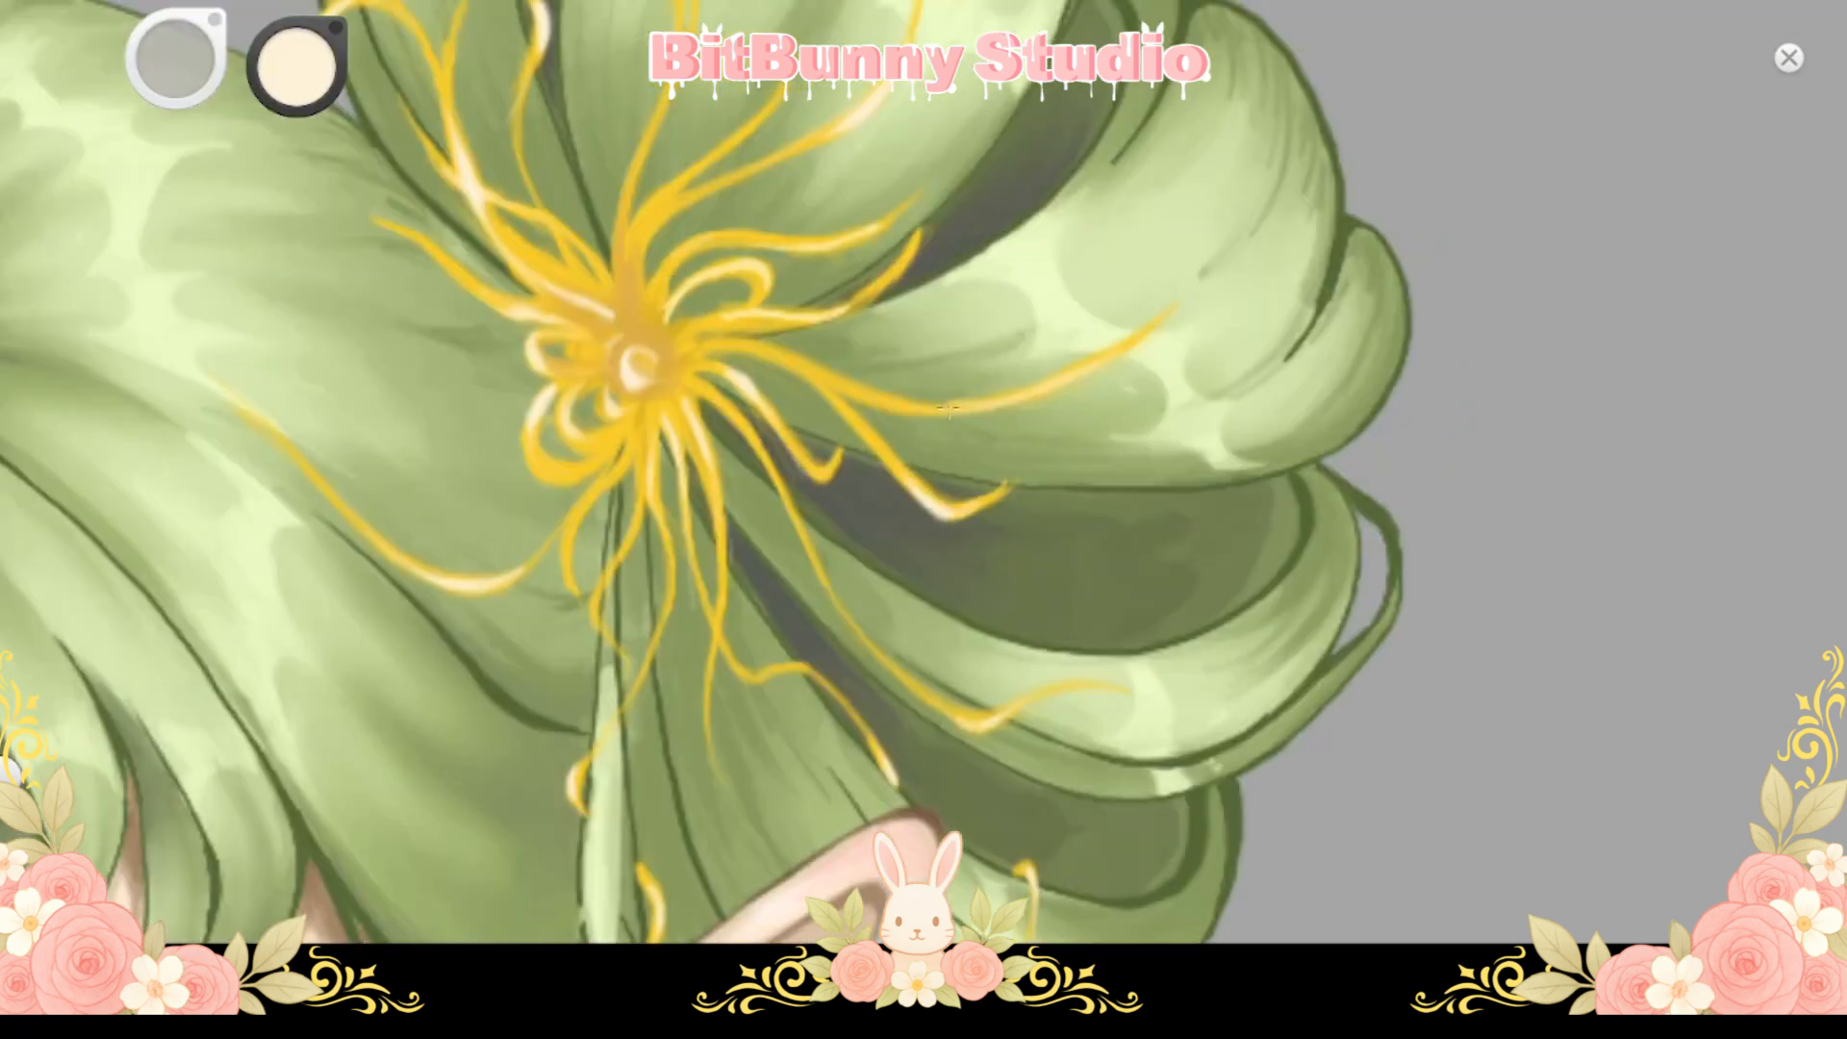
# Highlight the bends of the ornament's outer strands over the bun petals in cream
pyautogui.moveTo(823, 383); pyautogui.dragTo(904, 408)
pyautogui.moveTo(898, 268)
pyautogui.mouseDown()
pyautogui.moveTo(1080, 427)
pyautogui.moveTo(844, 622)
pyautogui.mouseUp()
pyautogui.moveTo(818, 493); pyautogui.dragTo(786, 653)
pyautogui.moveTo(980, 413); pyautogui.dragTo(1041, 358)
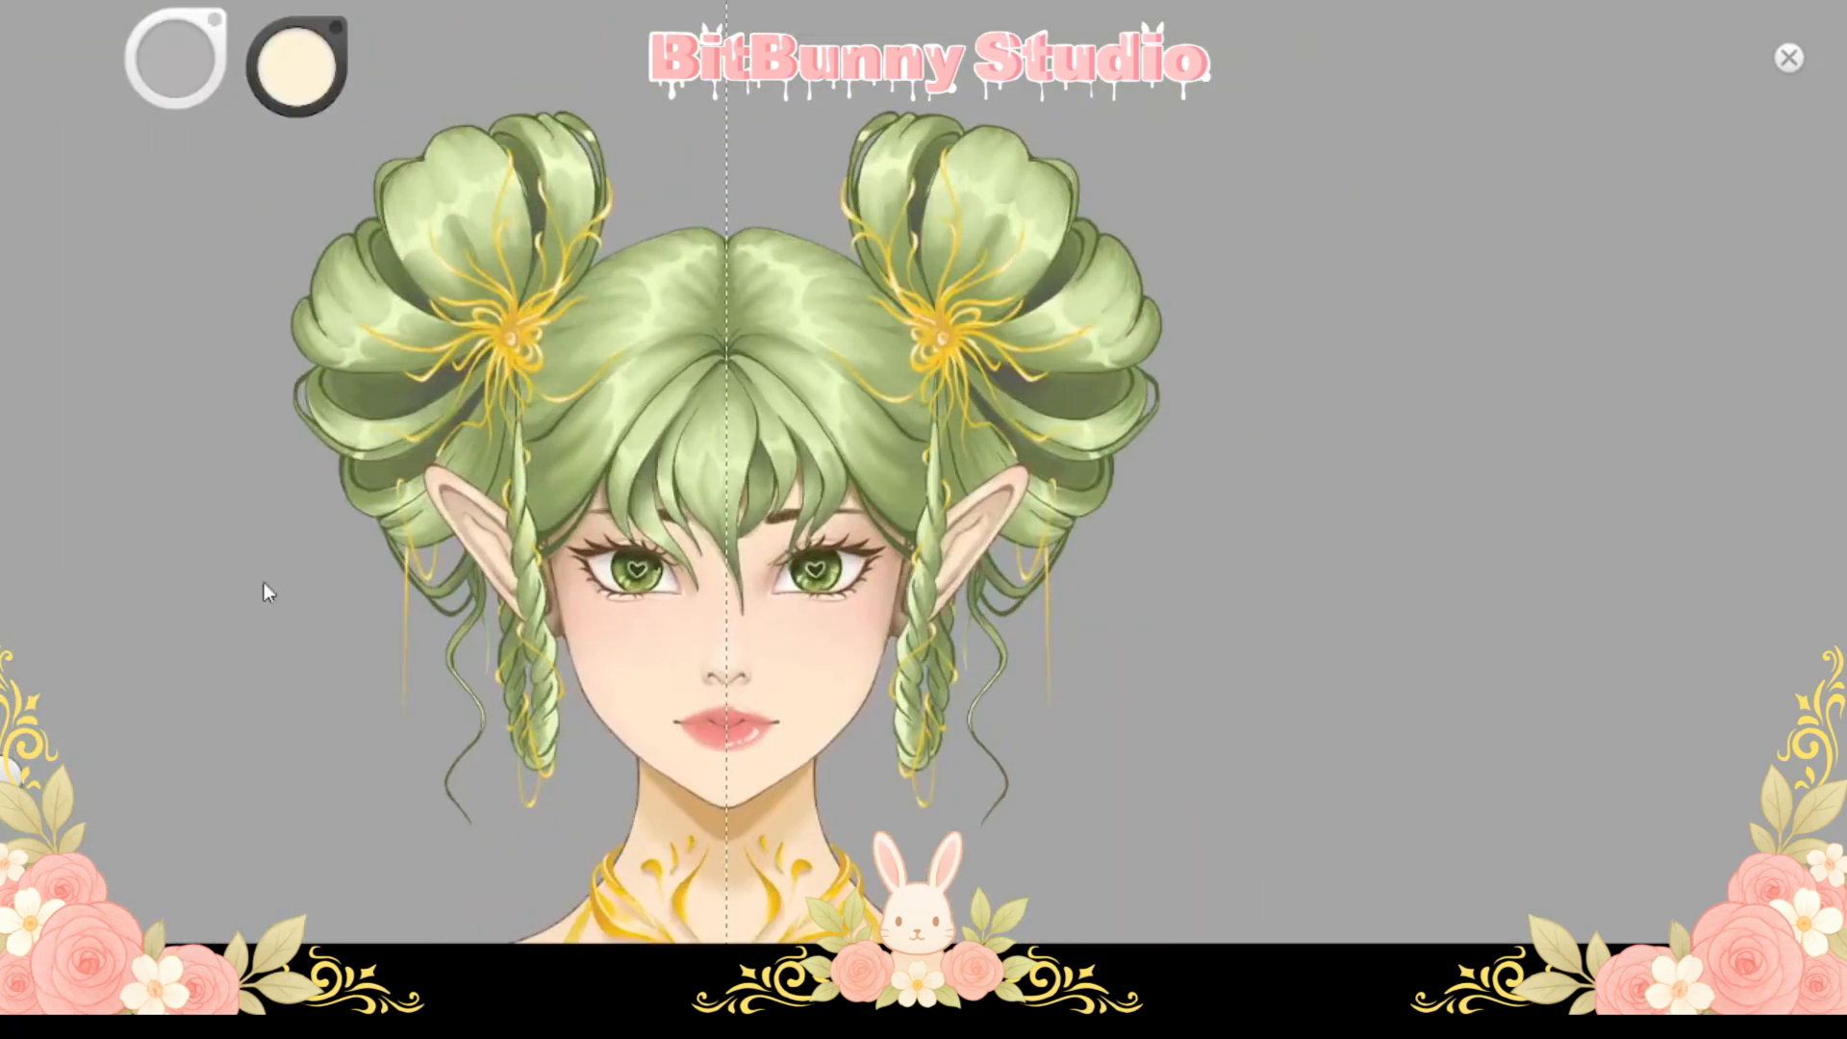
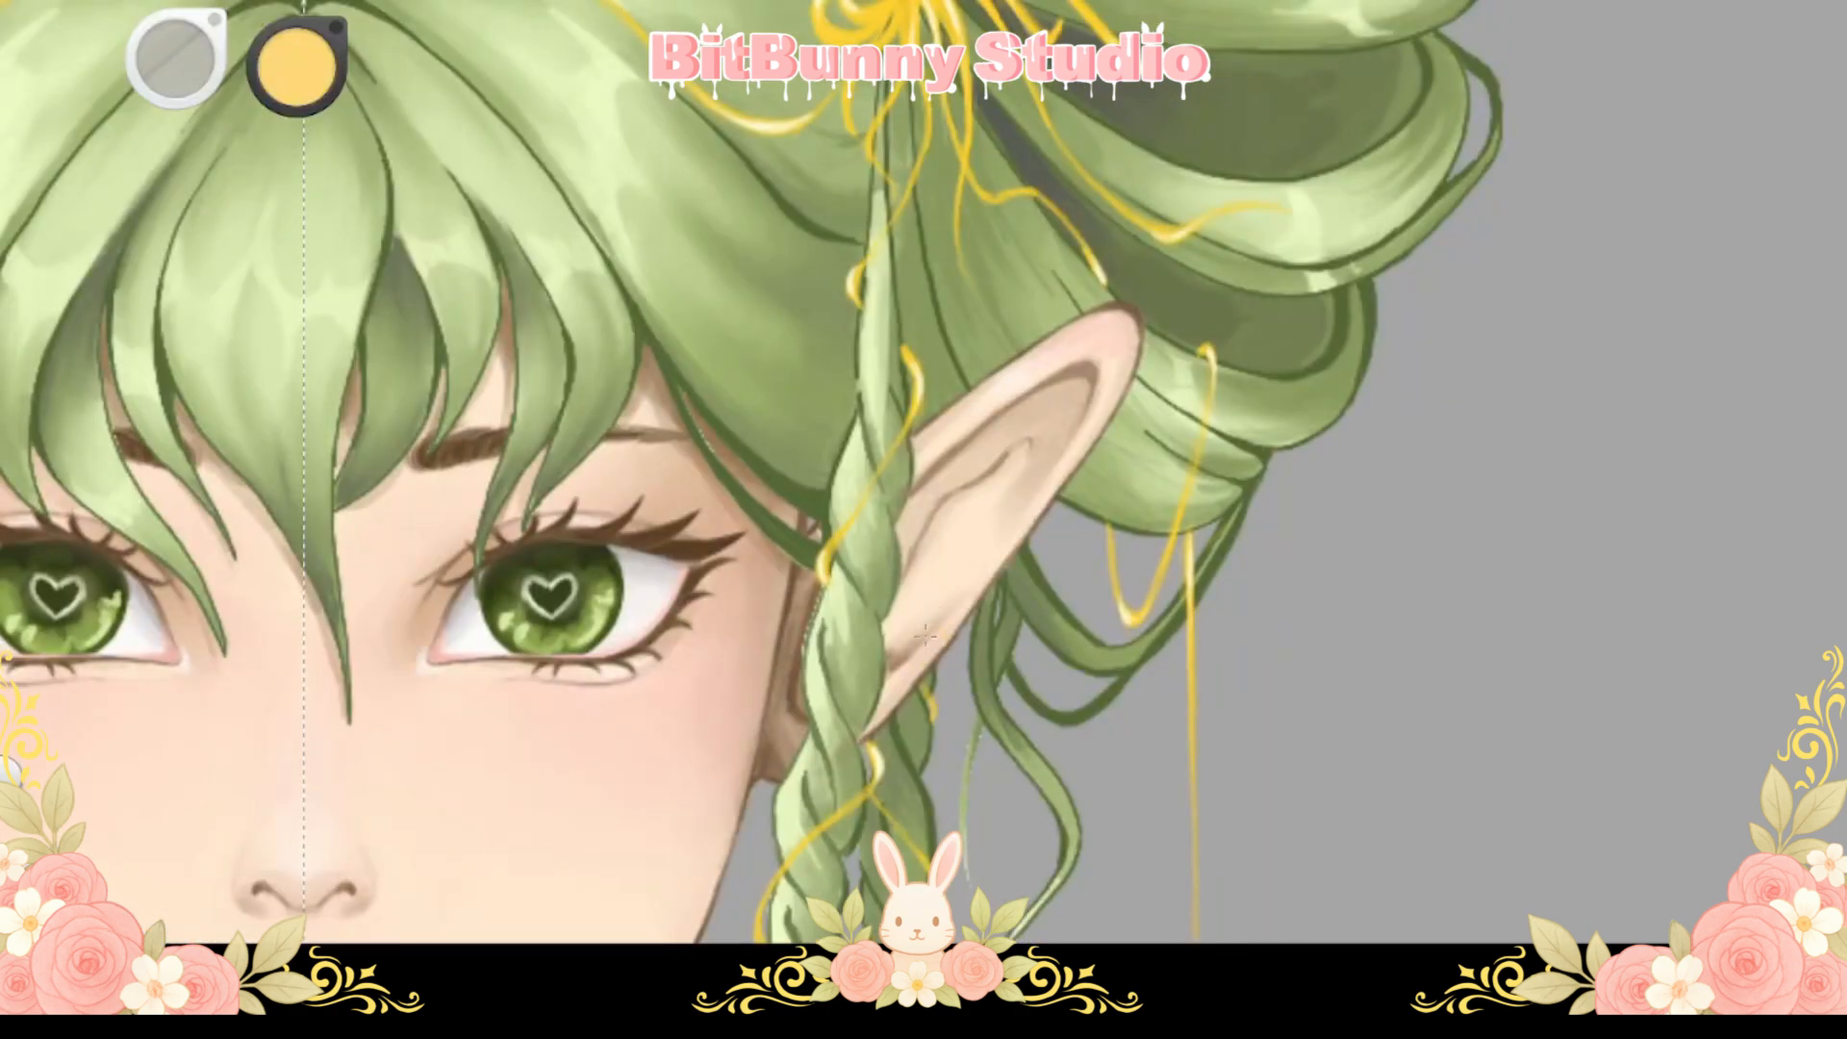
# Paint a wavy gold ornament down the ear's outer edge, extending past the ear tip, redoing the first stroke
pyautogui.moveTo(1125, 312); pyautogui.dragTo(1195, 241)
pyautogui.moveTo(1194, 245)
pyautogui.mouseDown()
pyautogui.moveTo(1118, 408)
pyautogui.moveTo(1138, 363)
pyautogui.moveTo(989, 568)
pyautogui.mouseUp()
pyautogui.hotkey('ctrl', 'z')
pyautogui.moveTo(1182, 284); pyautogui.dragTo(991, 563)
pyautogui.moveTo(1169, 312)
pyautogui.mouseDown()
pyautogui.moveTo(1122, 421)
pyautogui.moveTo(1004, 551)
pyautogui.mouseUp()
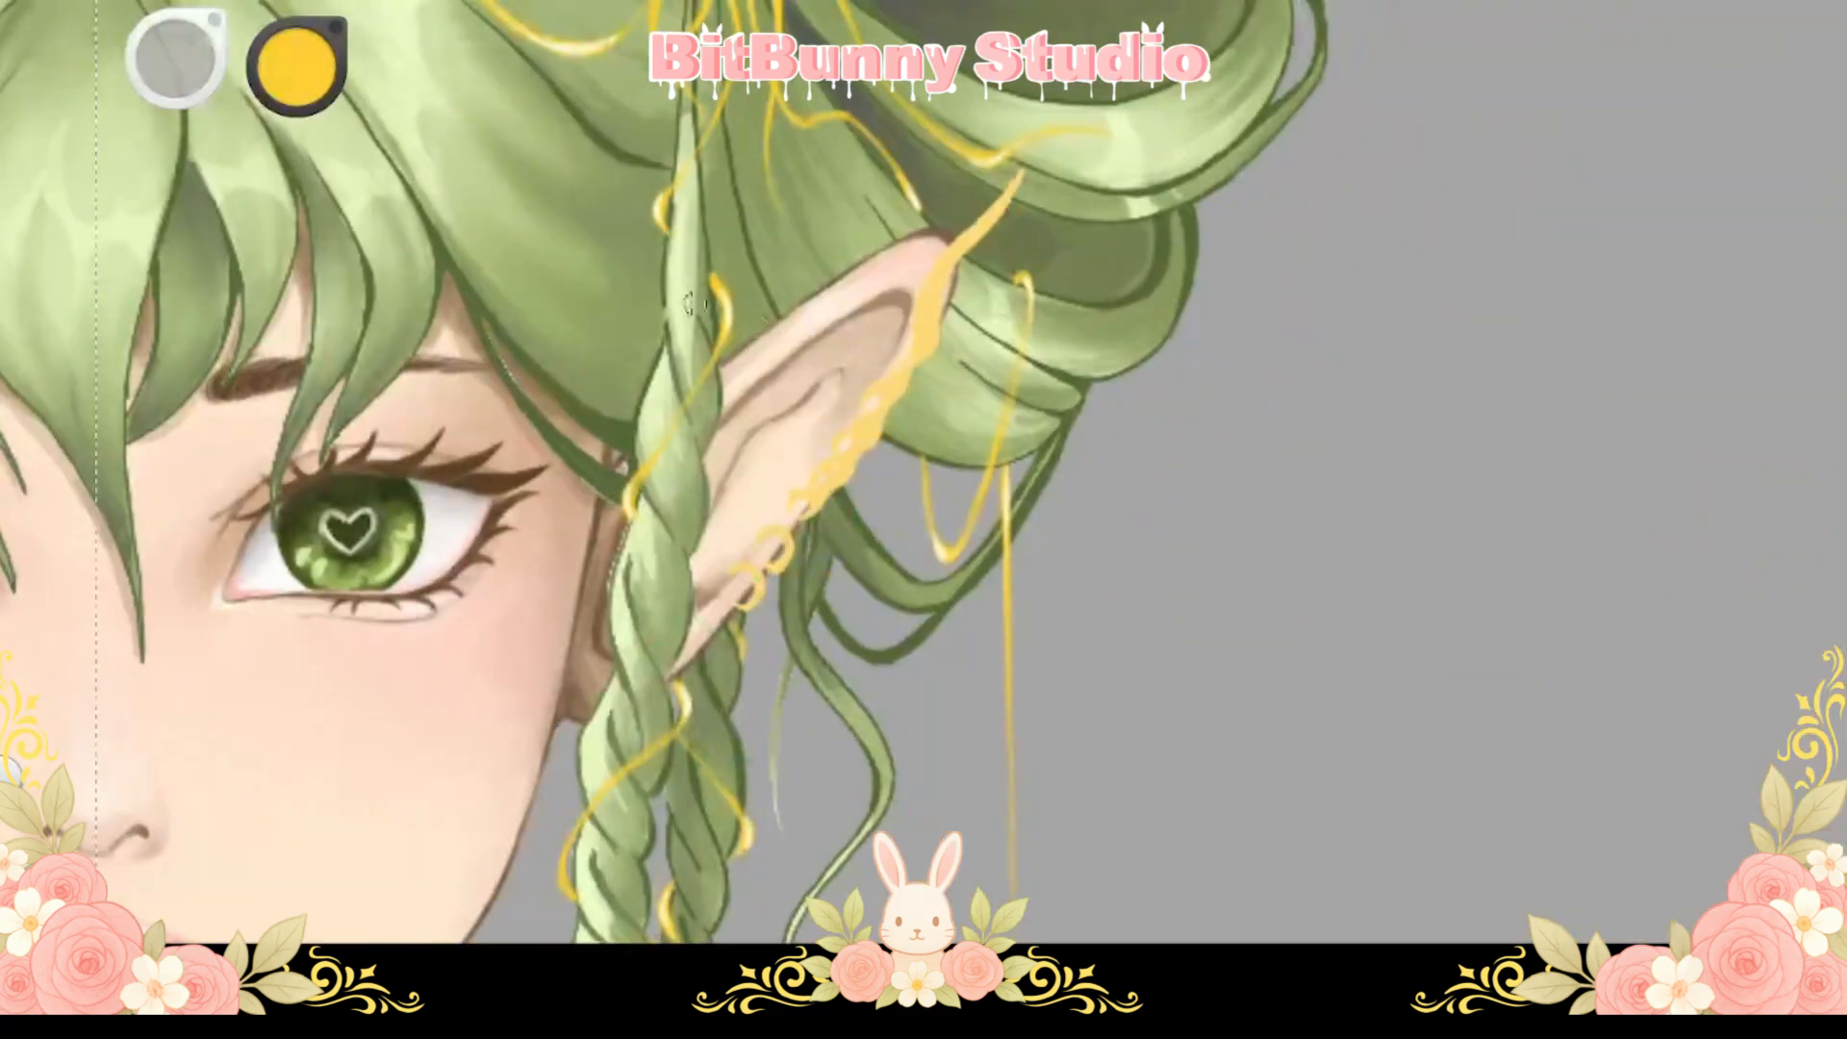
# Refine the ear ornament into a smooth gold cuff at the tip and two crescent rings on the lower edge
pyautogui.moveTo(582, 709)
pyautogui.mouseDown()
pyautogui.moveTo(613, 673)
pyautogui.moveTo(928, 597)
pyautogui.moveTo(1002, 466)
pyautogui.moveTo(952, 405)
pyautogui.moveTo(830, 585)
pyautogui.mouseUp()
pyautogui.moveTo(933, 462); pyautogui.dragTo(719, 543)
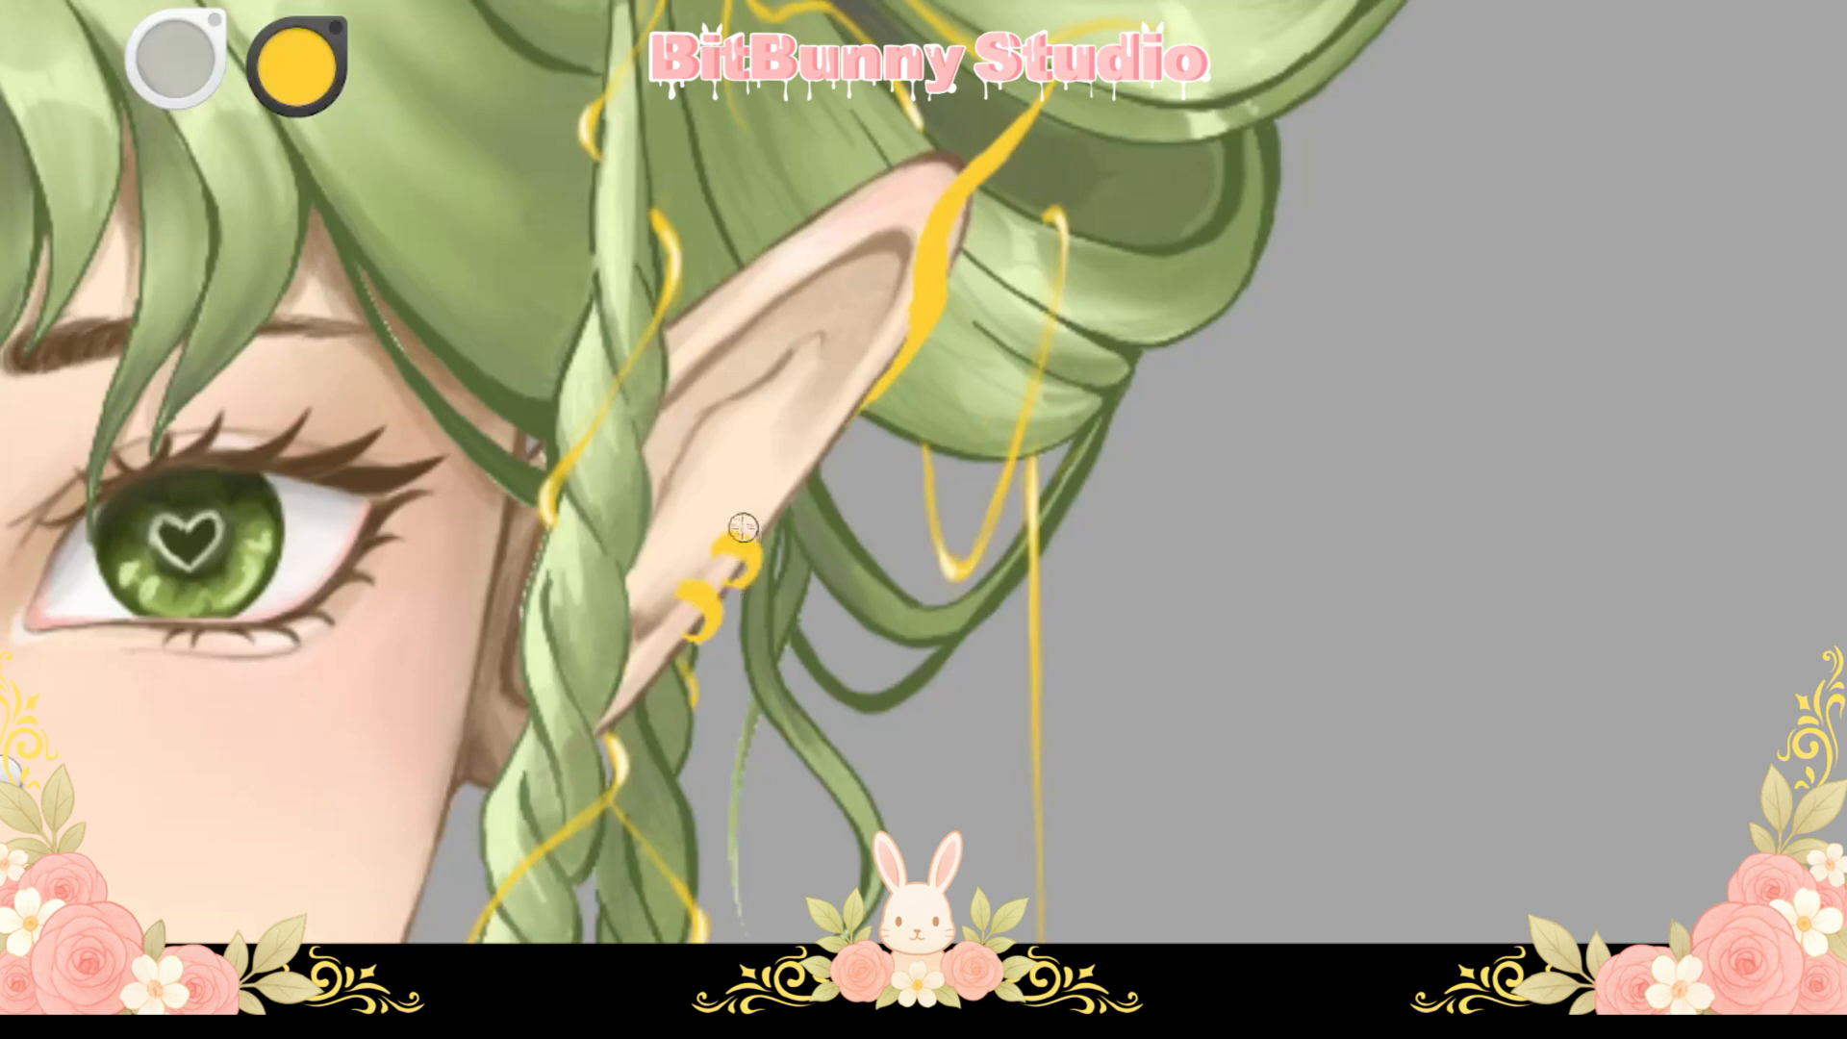
pyautogui.moveTo(792, 504); pyautogui.dragTo(701, 549)
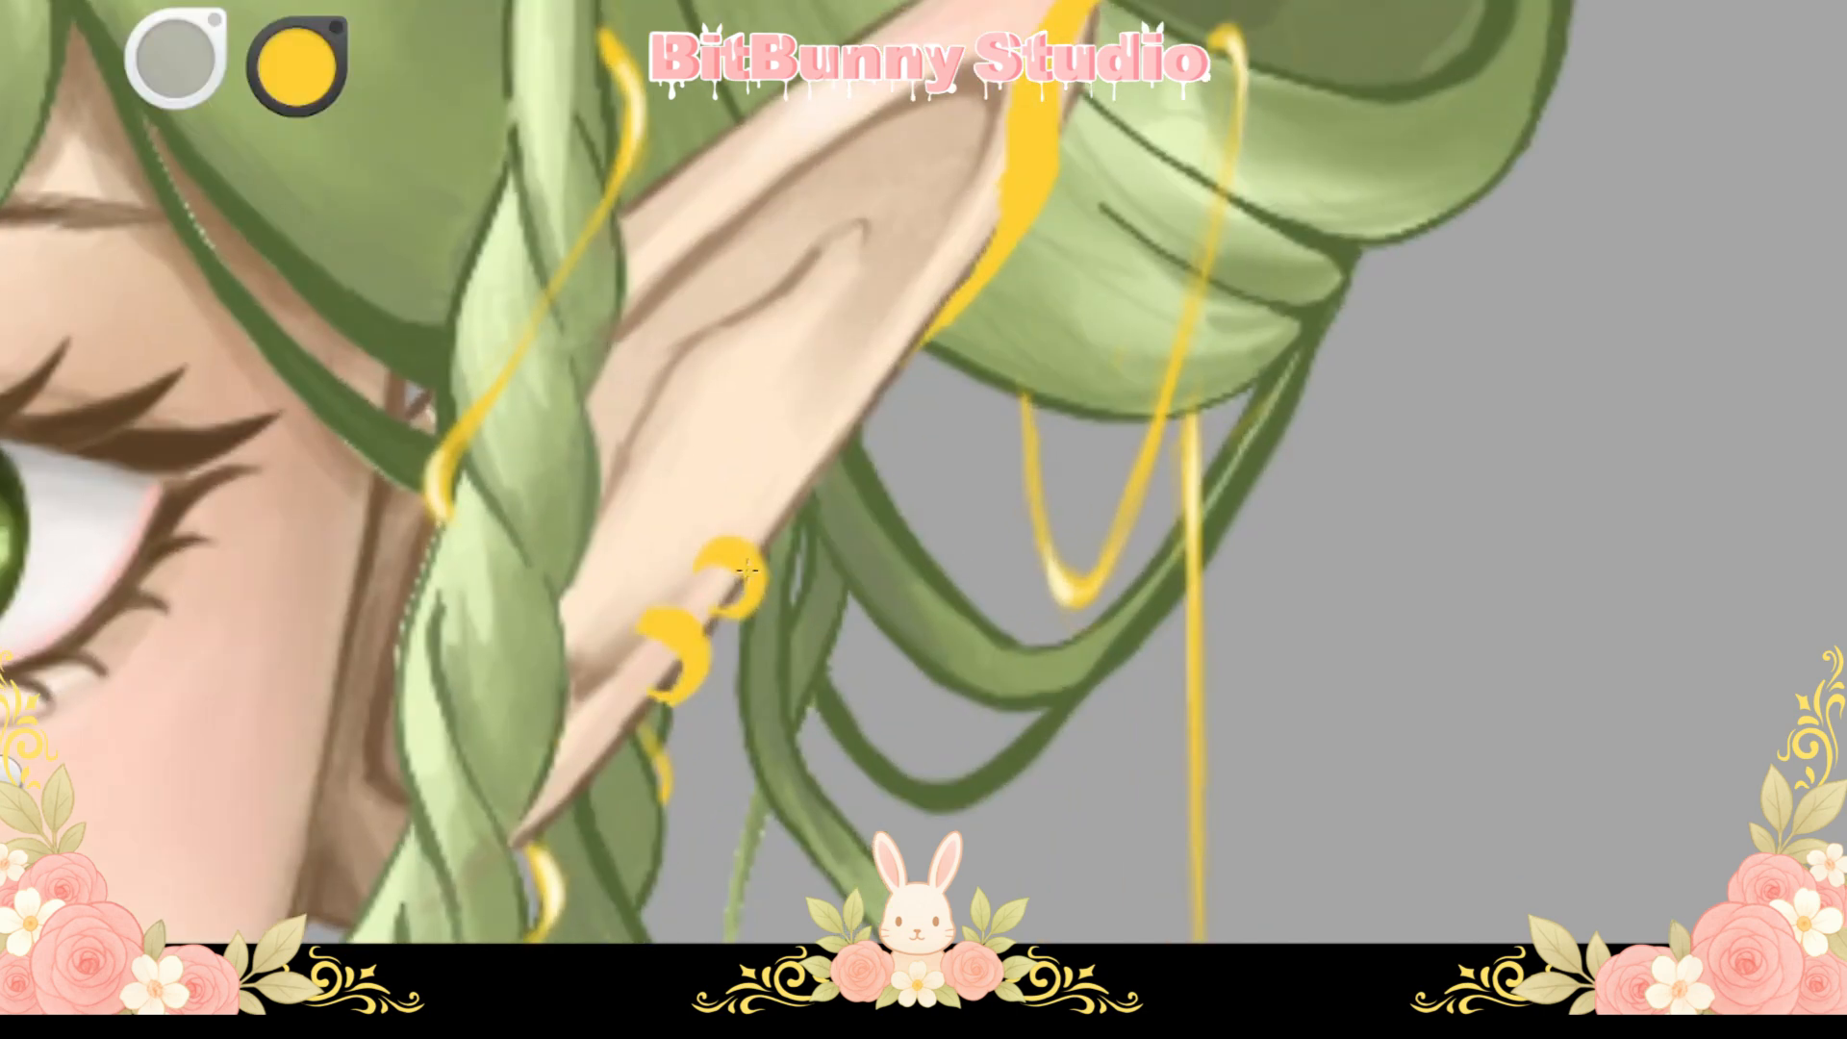
pyautogui.moveTo(823, 601); pyautogui.dragTo(673, 602)
# Shade the gold ear cuff in orange-gold within the selection and add cream highlights along it
pyautogui.click(273, 76)
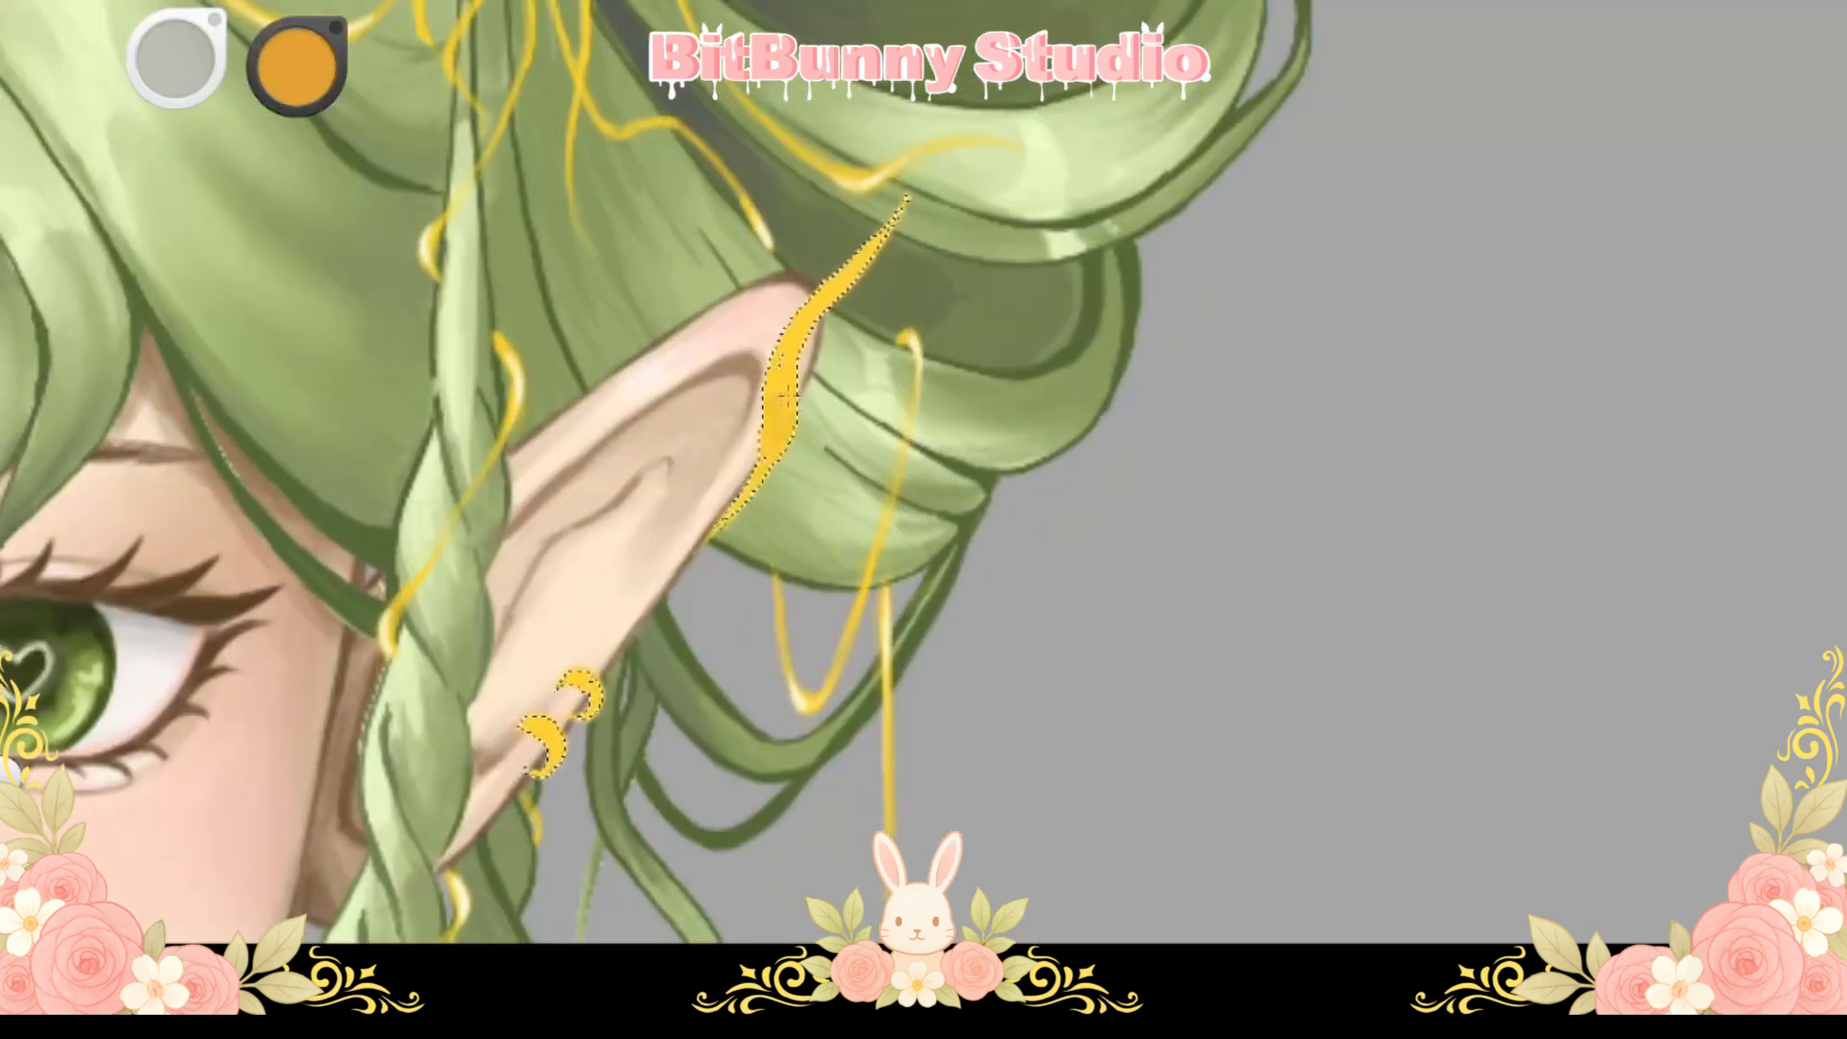
pyautogui.moveTo(774, 448); pyautogui.dragTo(733, 512)
pyautogui.moveTo(576, 722); pyautogui.dragTo(672, 597)
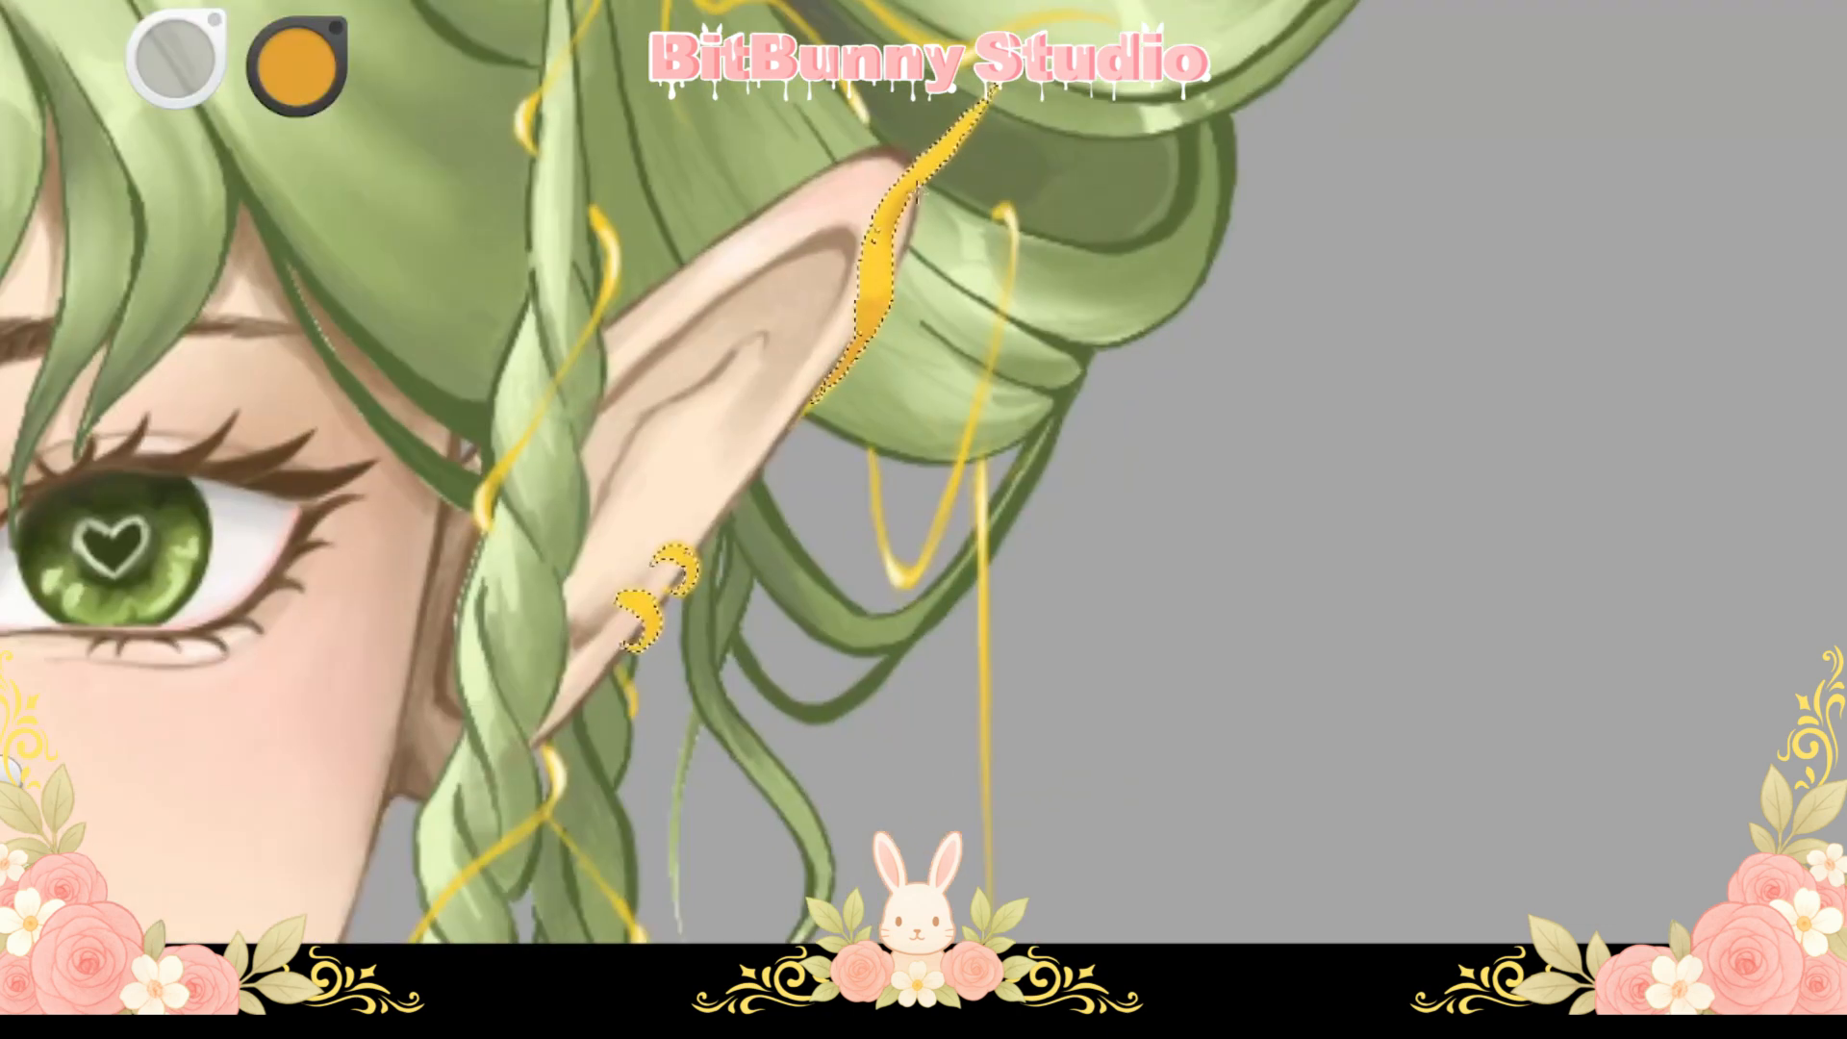
pyautogui.moveTo(860, 182); pyautogui.dragTo(855, 240)
pyautogui.scroll(3, 864, 241)
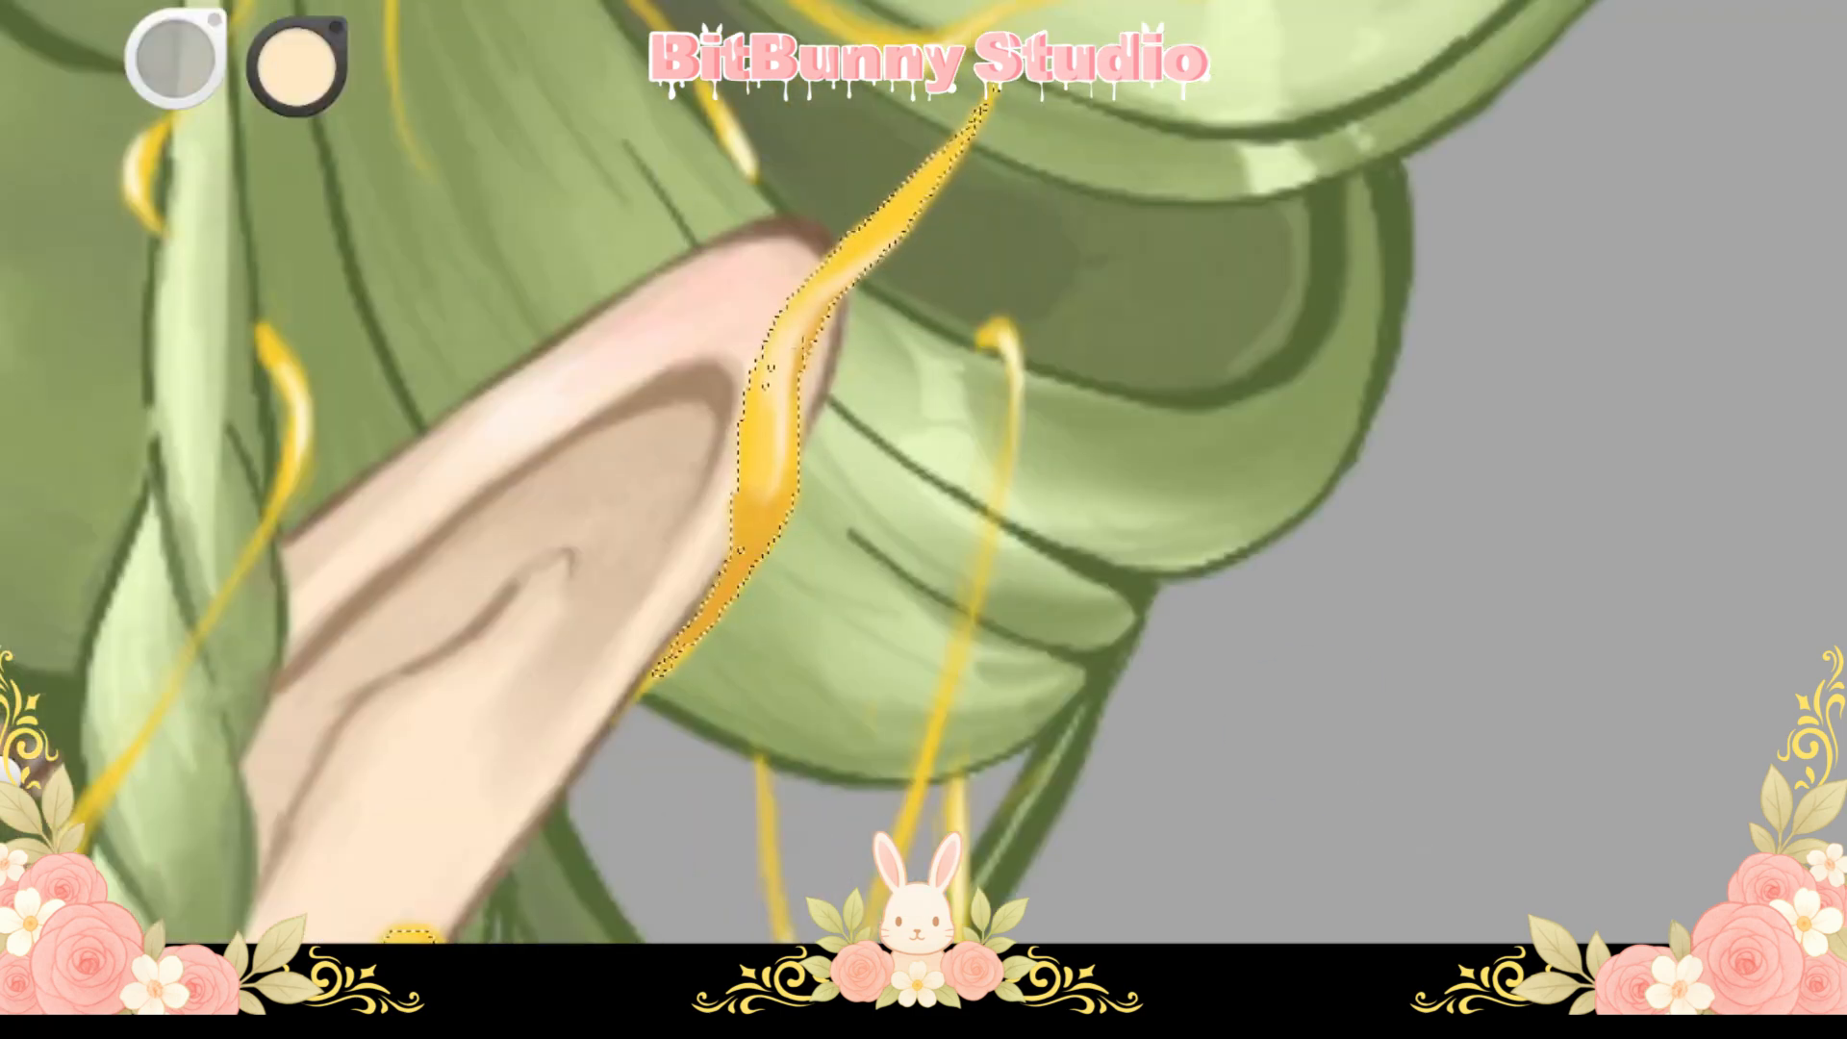
# Shade the two gold rings on the lower ear edge with darker orange-gold
pyautogui.press('space')
pyautogui.scroll(-5, 763, 321)
pyautogui.scroll(3, 886, 474)
pyautogui.scroll(2, 904, 366)
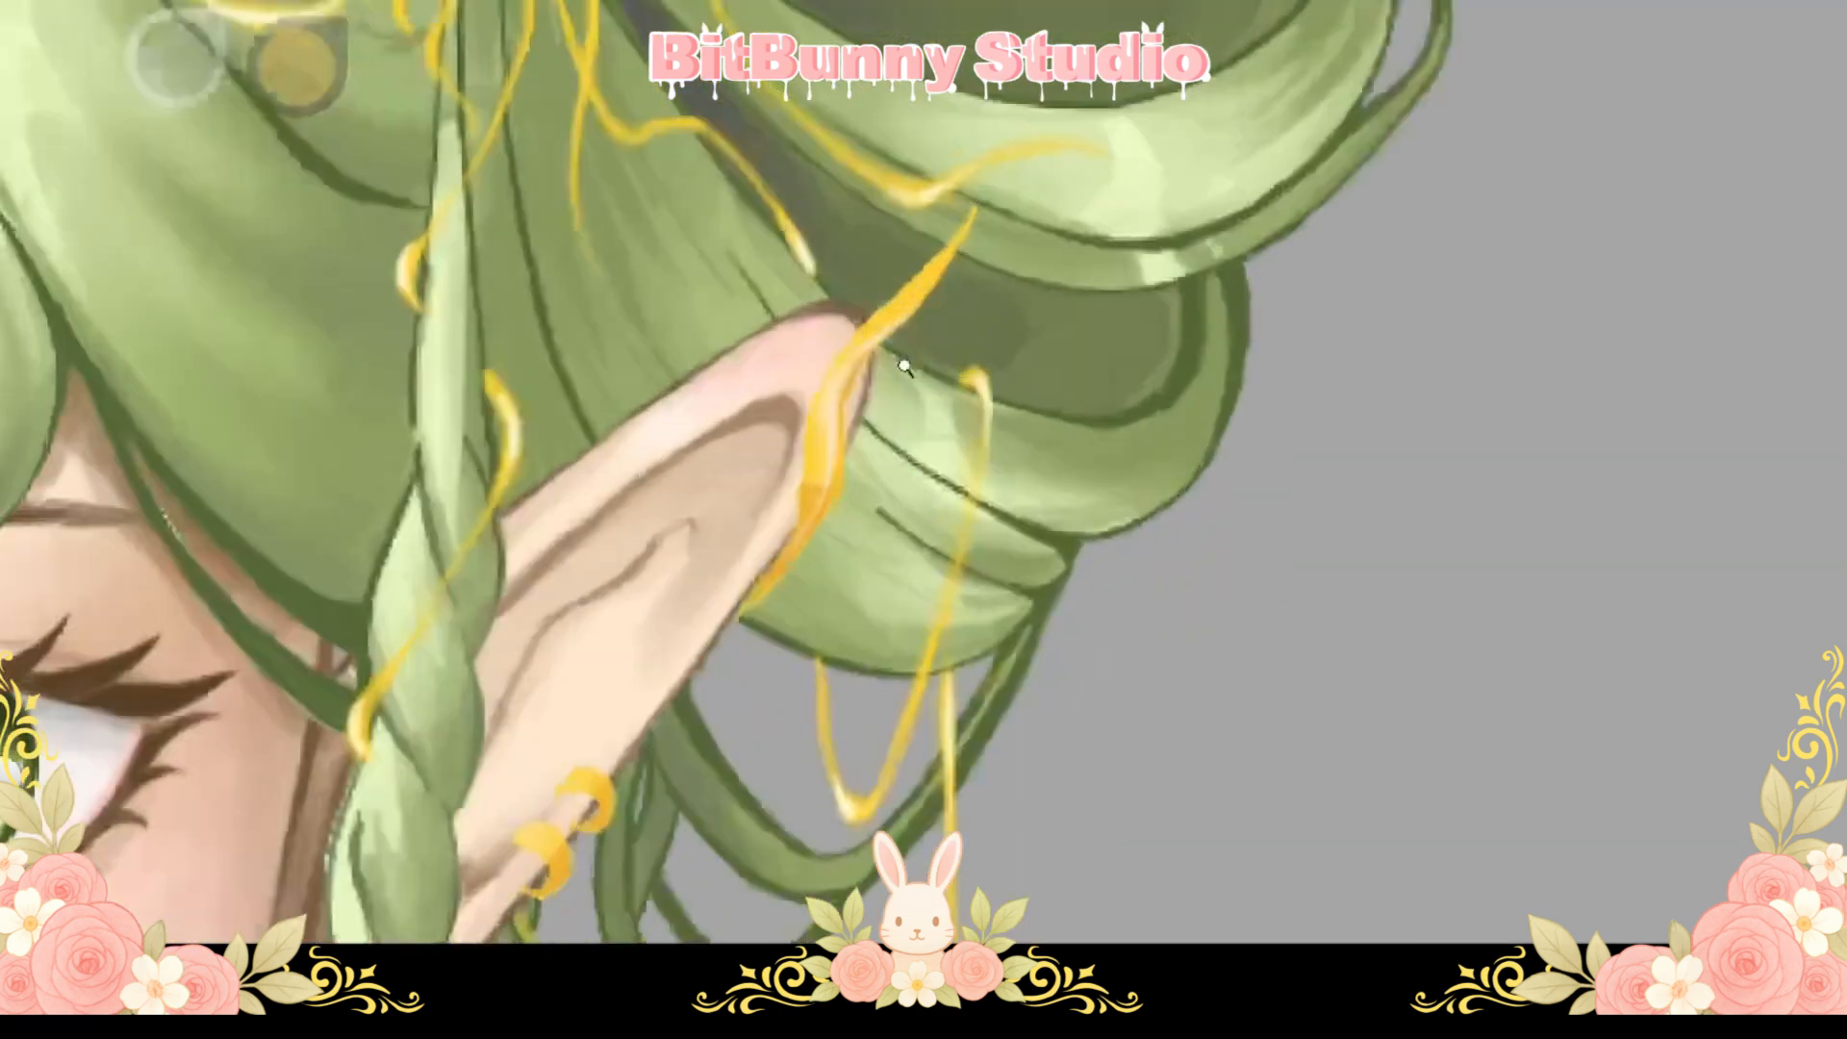
pyautogui.moveTo(905, 365); pyautogui.dragTo(997, 367)
pyautogui.scroll(1, 580, 806)
pyautogui.moveTo(580, 807); pyautogui.dragTo(771, 502)
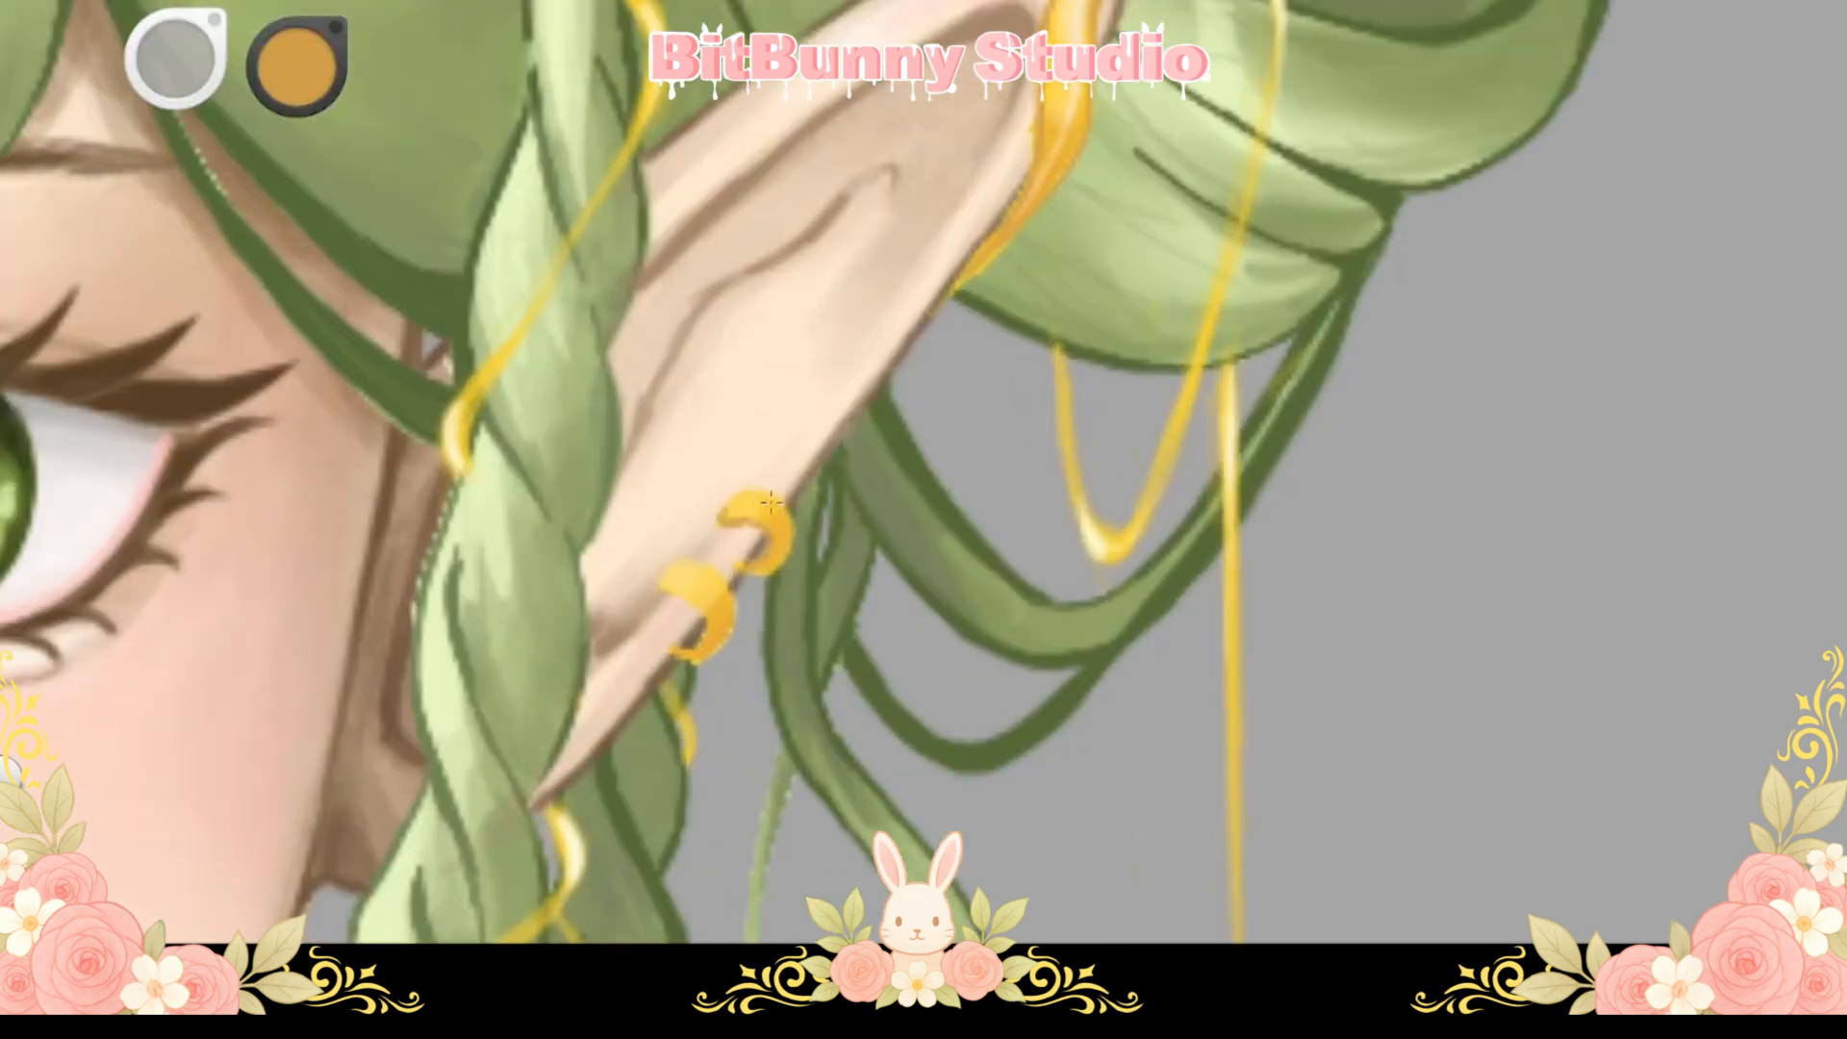
pyautogui.moveTo(687, 606); pyautogui.dragTo(714, 580)
pyautogui.press('space')
pyautogui.scroll(-5, 1122, 321)
pyautogui.scroll(4, 855, 315)
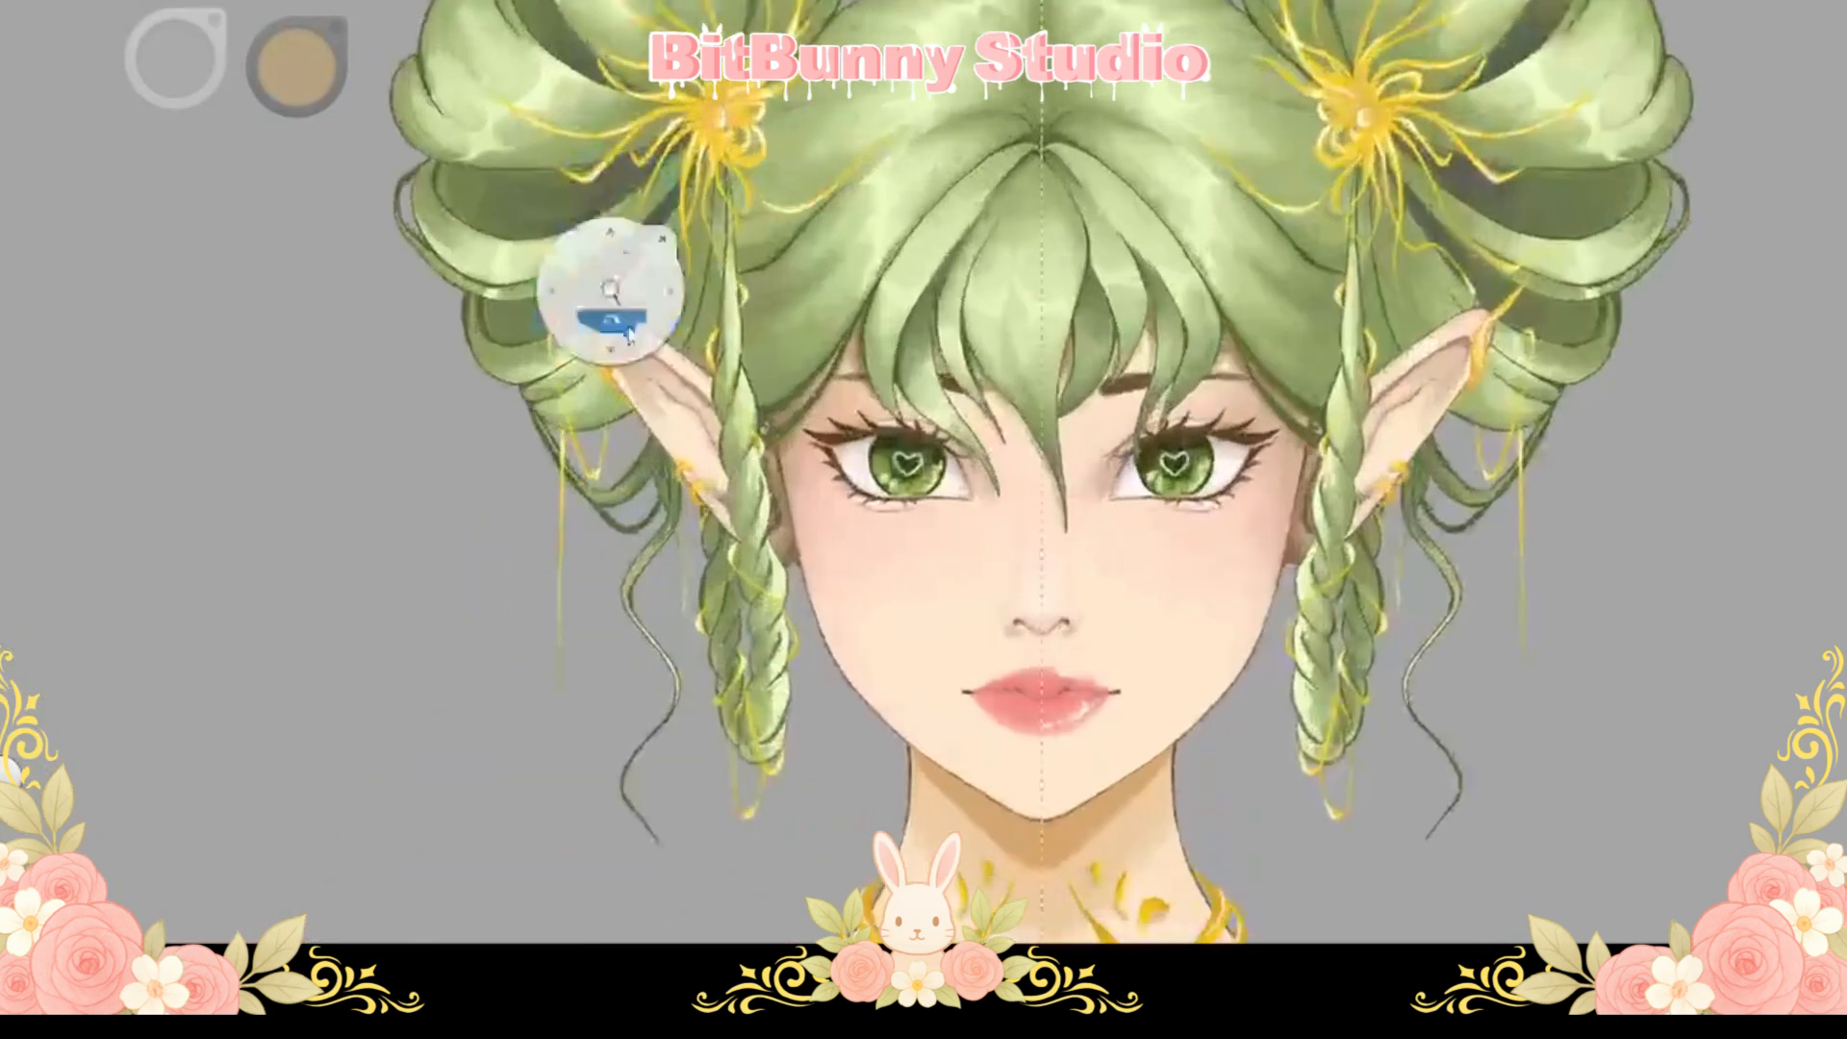
# Switch to white and add bright highlights to the opposite ear's gold cuff and rings
pyautogui.moveTo(607, 298); pyautogui.dragTo(935, 408)
pyautogui.moveTo(572, 384); pyautogui.dragTo(587, 470)
pyautogui.scroll(2, 631, 281)
pyautogui.moveTo(520, 399); pyautogui.dragTo(486, 362)
pyautogui.moveTo(553, 465); pyautogui.dragTo(592, 604)
pyautogui.scroll(-5, 632, 279)
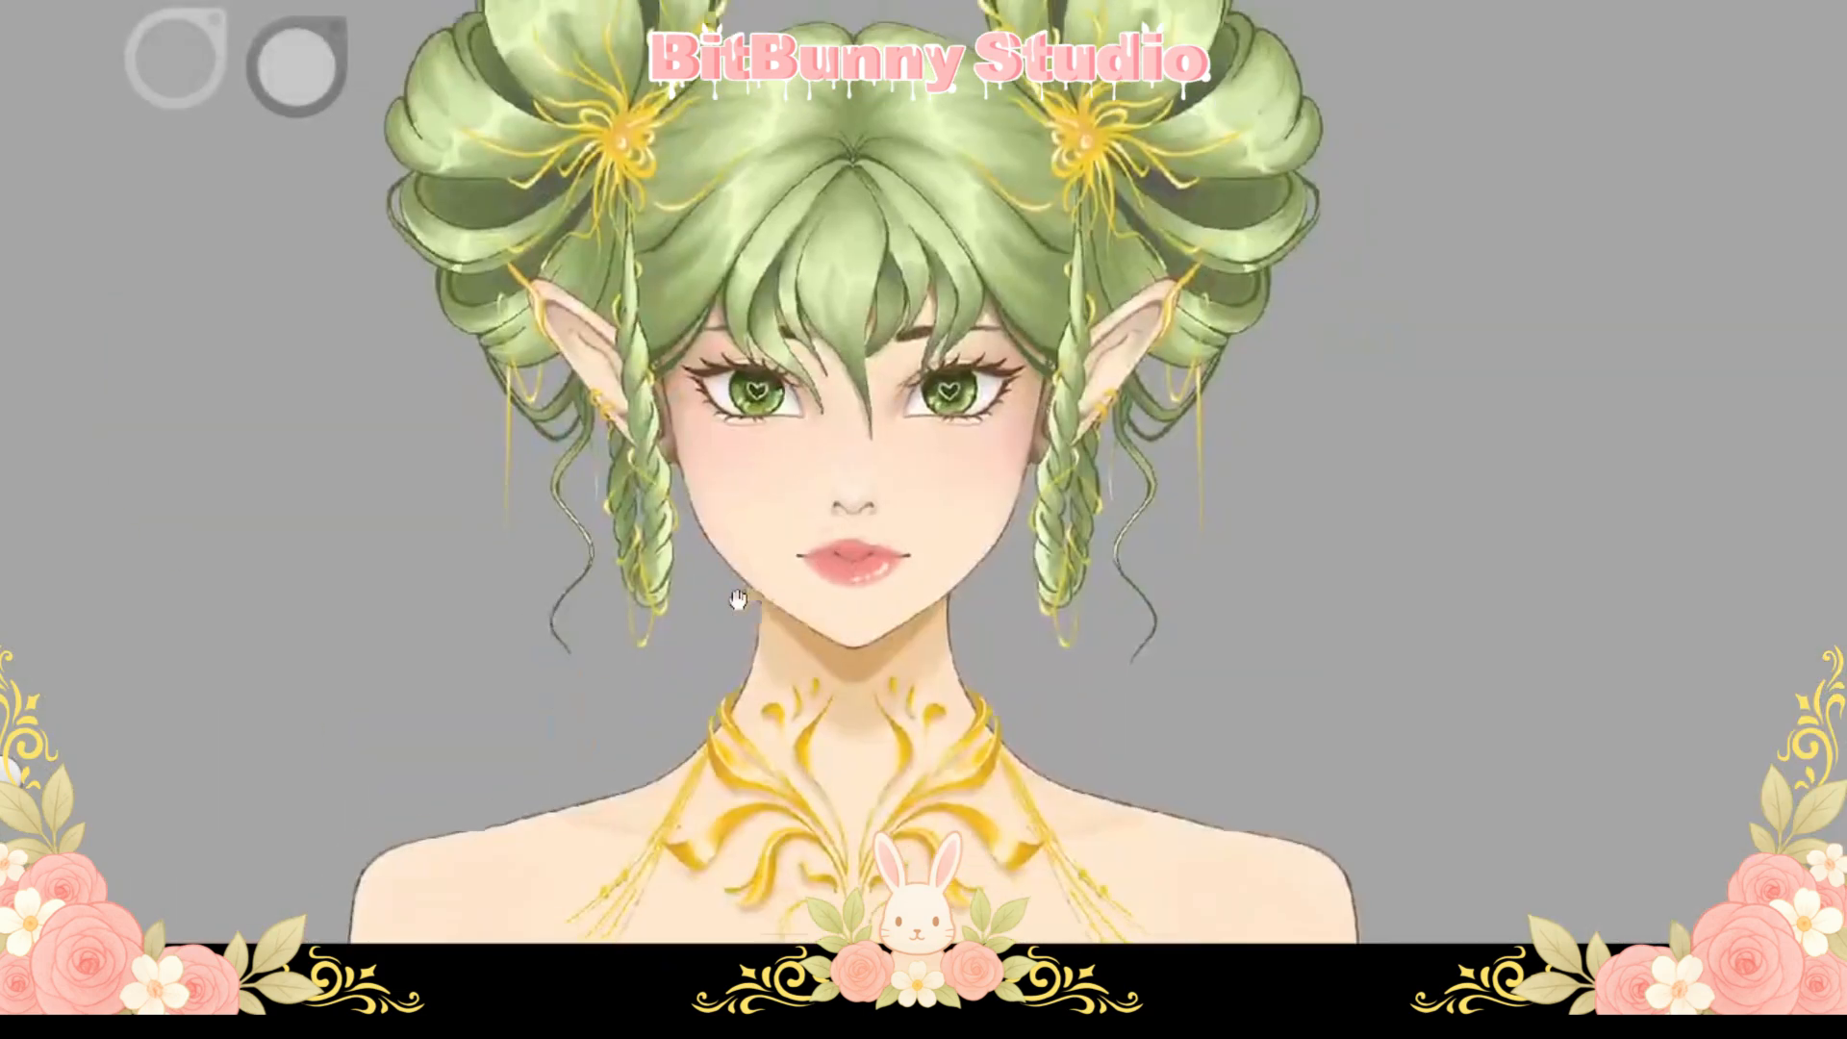
# Add bright white highlights to the bead, loops and strand bends of the bun ornament
pyautogui.scroll(5, 676, 379)
pyautogui.moveTo(403, 304); pyautogui.dragTo(358, 939)
pyautogui.moveTo(840, 115); pyautogui.dragTo(537, 868)
pyautogui.moveTo(584, 453); pyautogui.dragTo(825, 556)
pyautogui.moveTo(579, 941); pyautogui.dragTo(743, 558)
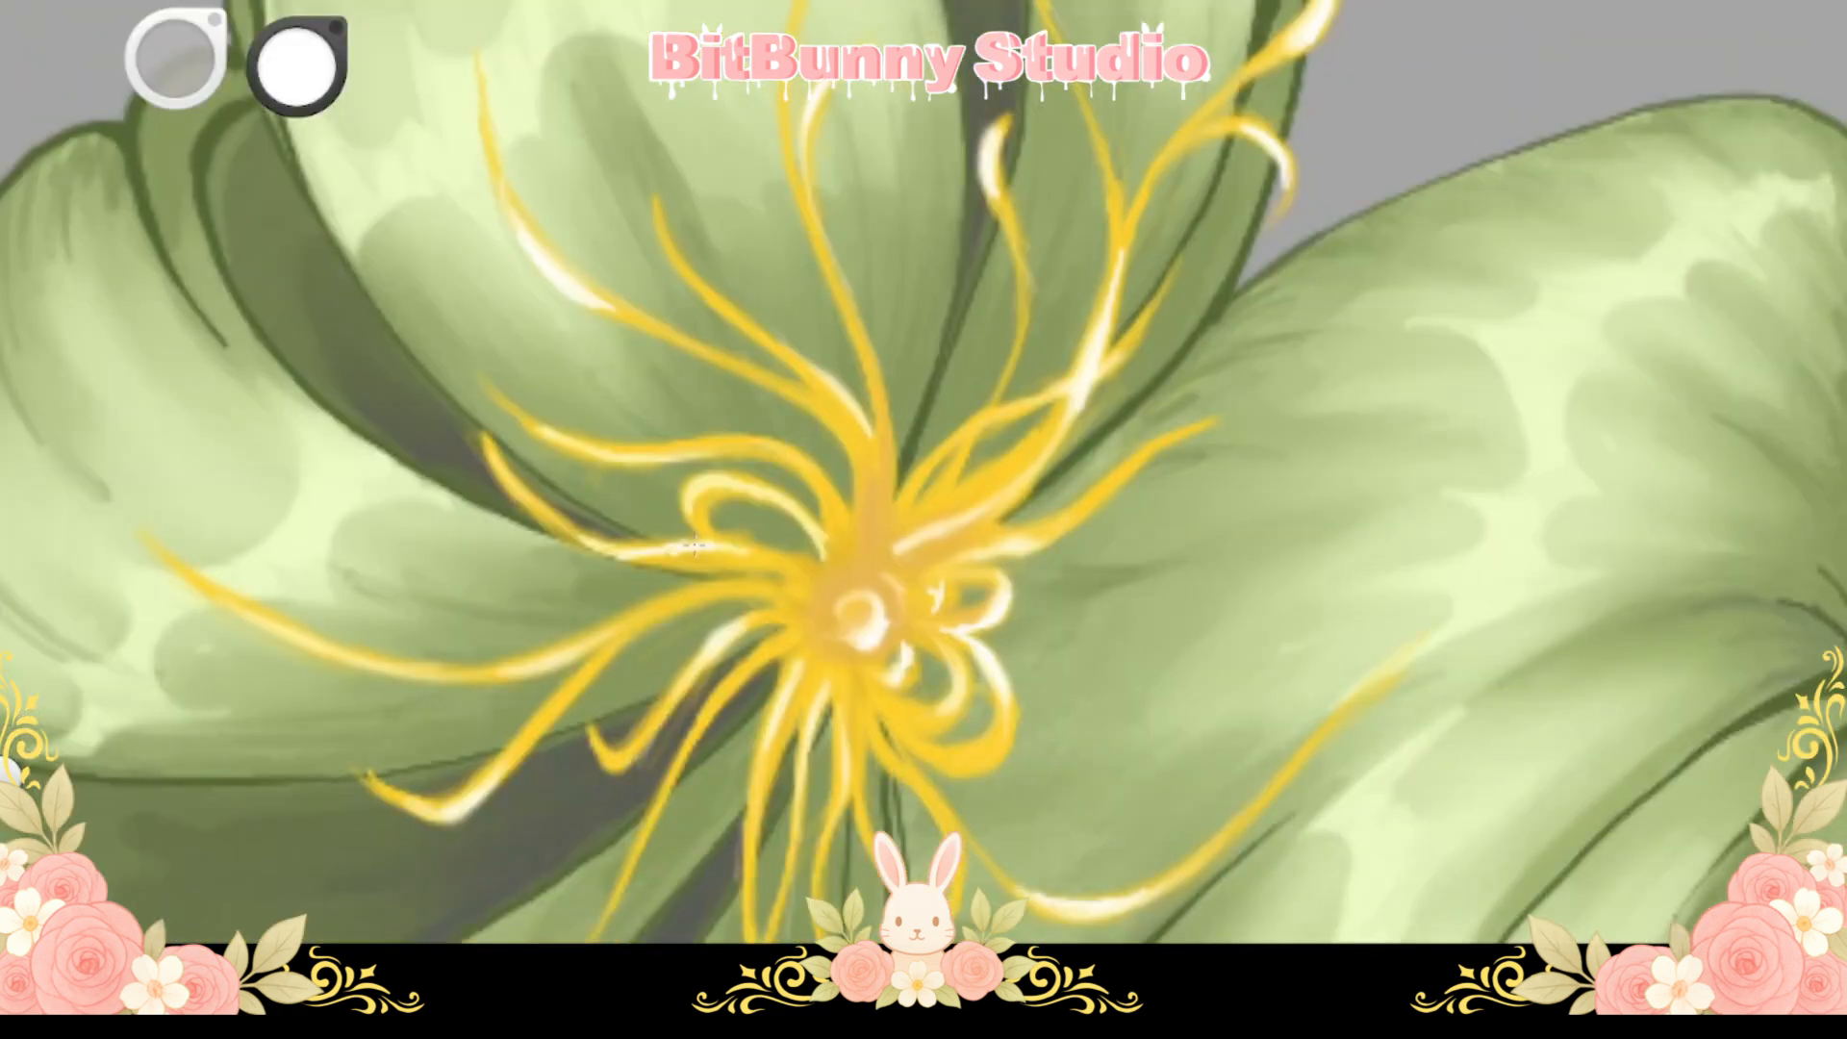
# Continue the white highlights over the ornament's lower strands, the draped chains and the gold strands around the braids
pyautogui.press('space')
pyautogui.moveTo(677, 735); pyautogui.dragTo(774, 377)
pyautogui.moveTo(758, 895); pyautogui.dragTo(776, 135)
pyautogui.moveTo(776, 515); pyautogui.dragTo(789, 227)
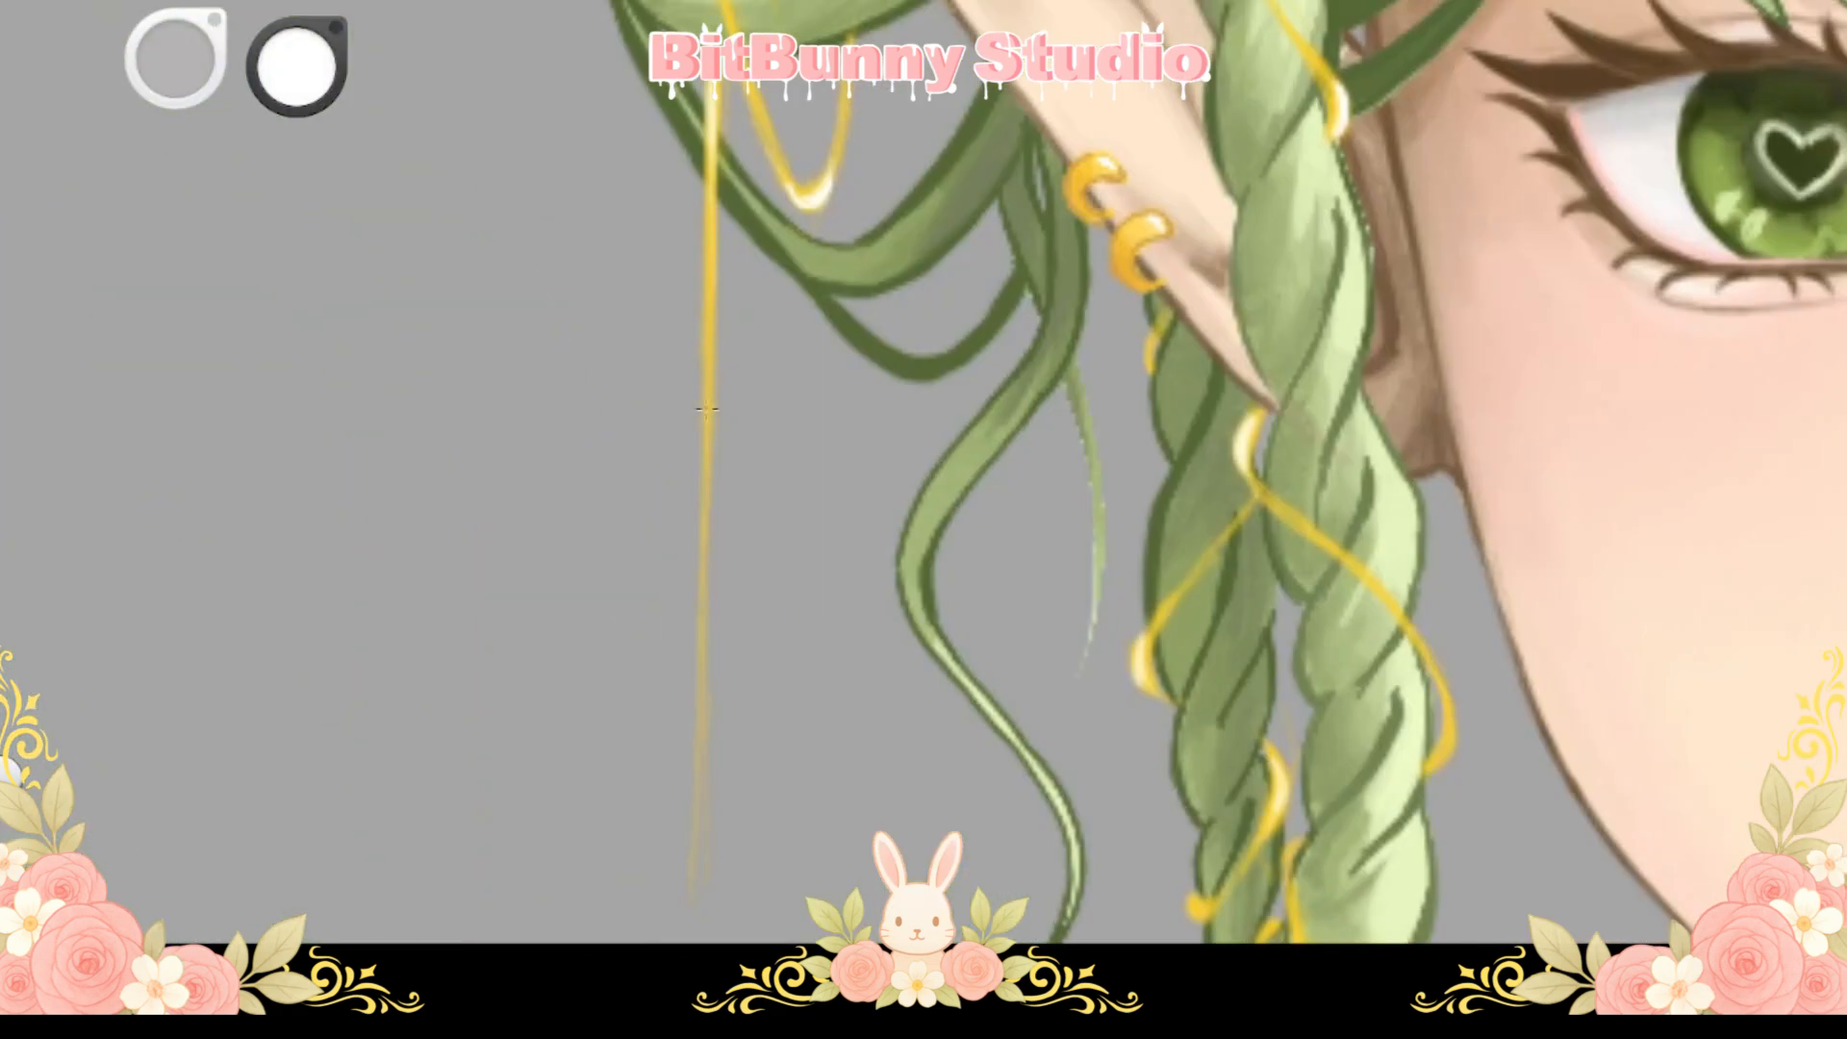
pyautogui.moveTo(1241, 770); pyautogui.dragTo(781, 347)
pyautogui.moveTo(962, 337); pyautogui.dragTo(943, 578)
pyautogui.moveTo(884, 407); pyautogui.dragTo(906, 447)
pyautogui.moveTo(635, 493); pyautogui.dragTo(642, 515)
pyautogui.moveTo(823, 777); pyautogui.dragTo(578, 778)
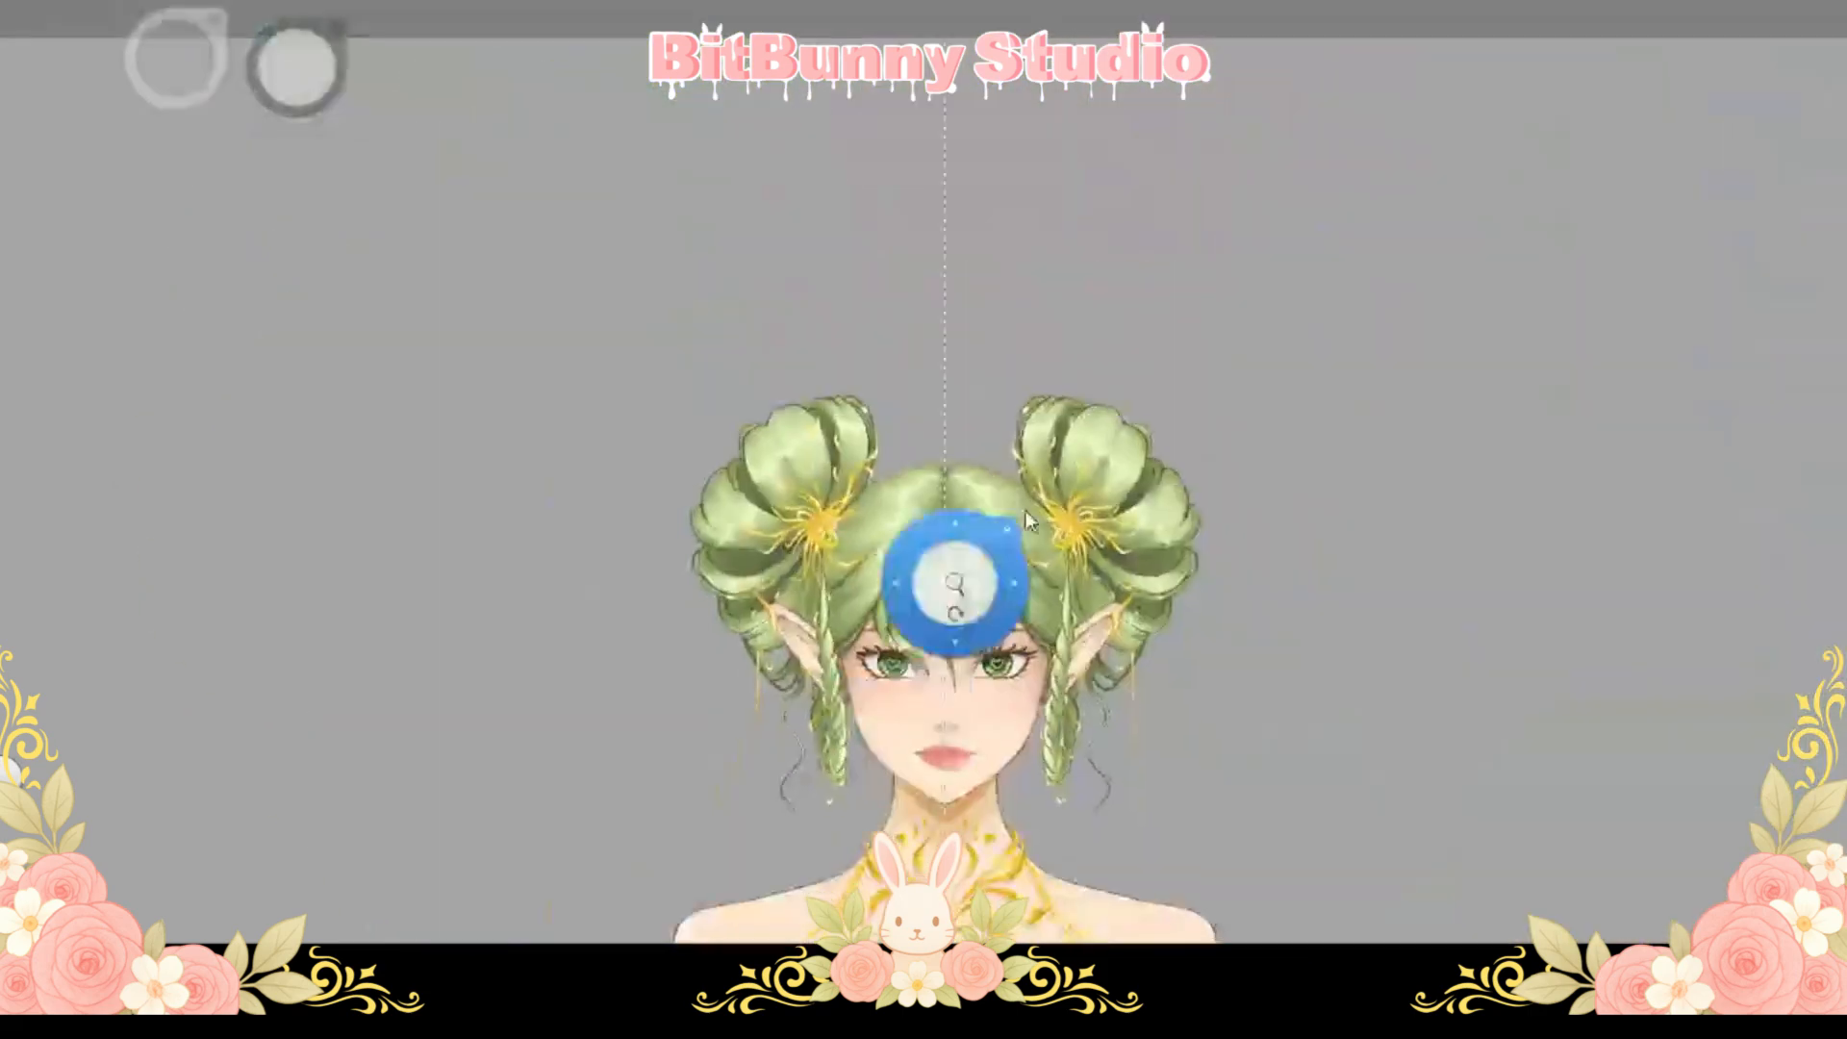
# Add white pearl dots along the skirt's lowest hem, across the dip and rise above the left-hand leg
pyautogui.moveTo(952, 586); pyautogui.dragTo(895, 291)
pyautogui.scroll(2, 1020, 404)
pyautogui.scroll(-6, 940, 458)
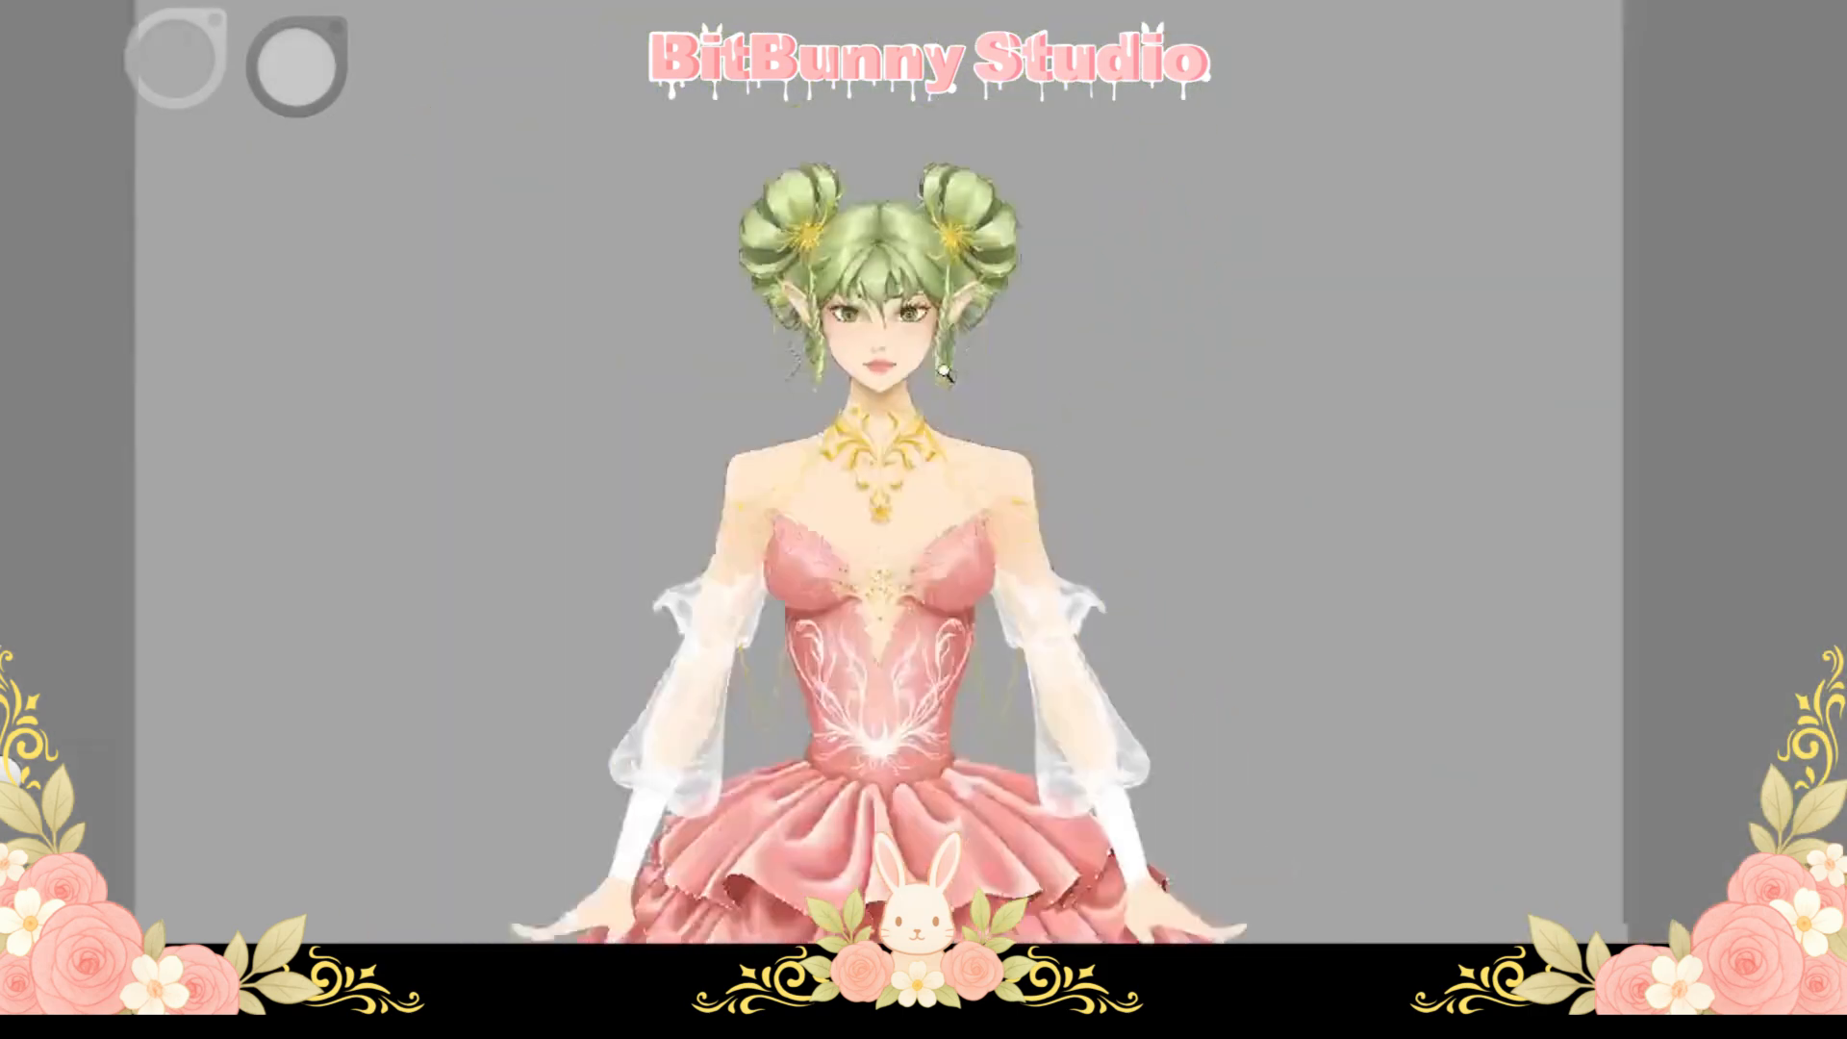
pyautogui.moveTo(351, 543); pyautogui.dragTo(311, 408)
pyautogui.scroll(-2, 960, 693)
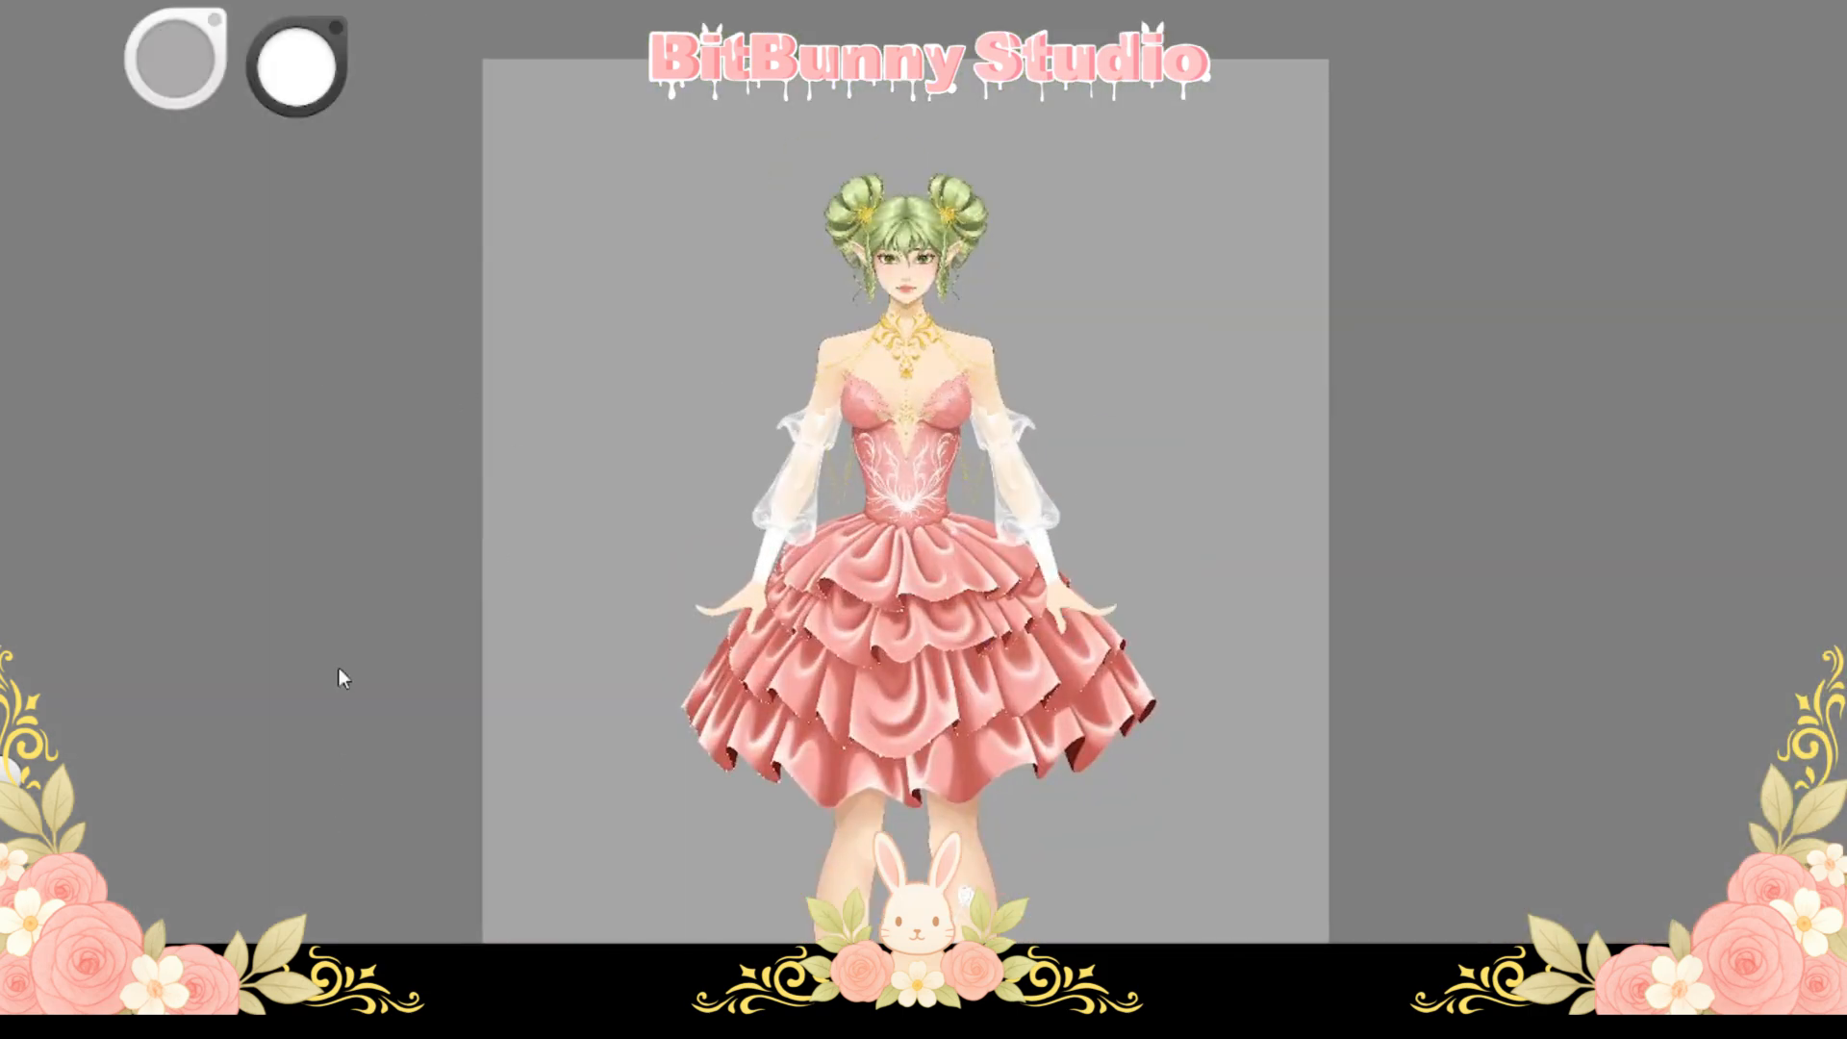
pyautogui.scroll(10, 909, 721)
pyautogui.click(909, 854)
pyautogui.click(1022, 784)
pyautogui.click(1100, 731)
pyautogui.moveTo(1182, 689); pyautogui.dragTo(878, 710)
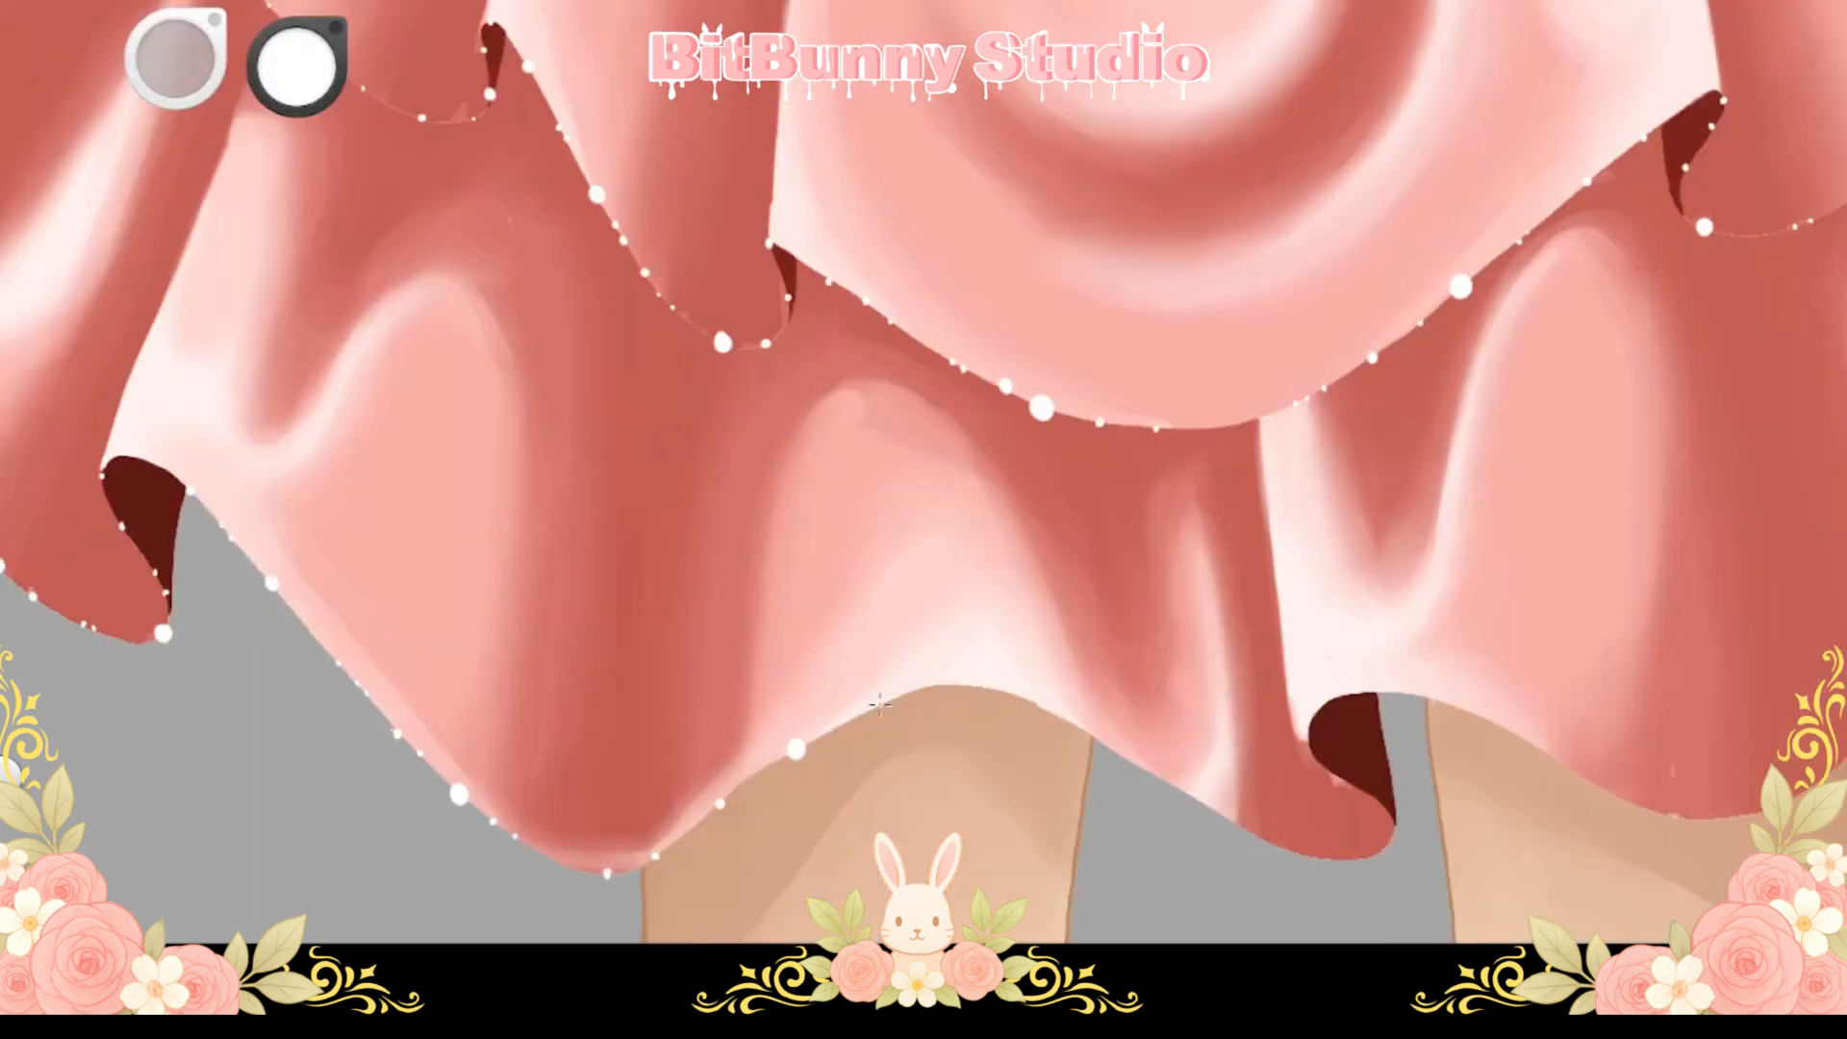
pyautogui.click(879, 710)
pyautogui.click(1032, 707)
pyautogui.click(1133, 765)
# Place white pearls around the small dark fold in the bottom hem between the two legs
pyautogui.moveTo(1169, 786); pyautogui.dragTo(1009, 789)
pyautogui.click(1184, 864)
pyautogui.click(1199, 863)
pyautogui.click(1215, 859)
pyautogui.click(1220, 807)
pyautogui.moveTo(927, 458); pyautogui.dragTo(466, 457)
pyautogui.click(687, 747)
# Continue the white pearl trim along the bottom hem over the right-hand leg and up the rising ruffle beyond it
pyautogui.click(784, 700)
pyautogui.click(849, 718)
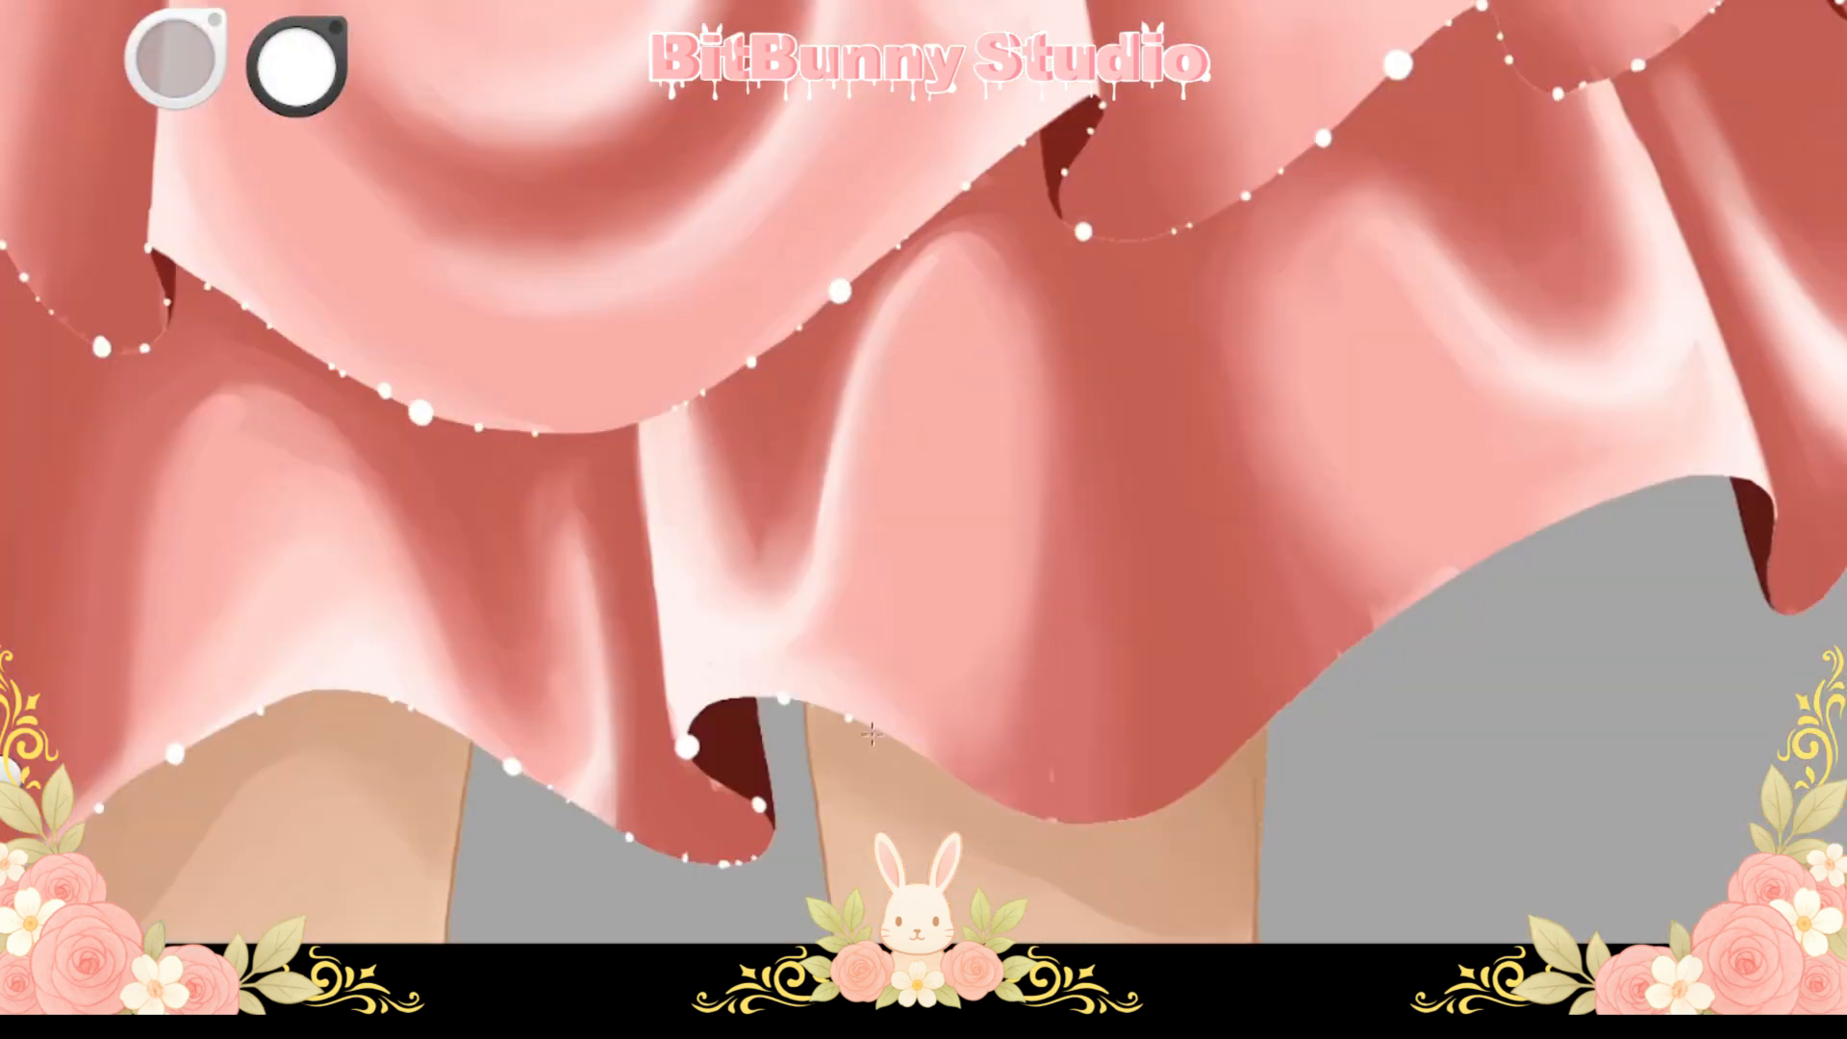
pyautogui.moveTo(1060, 823); pyautogui.dragTo(829, 841)
pyautogui.click(1233, 594)
pyautogui.moveTo(1306, 548); pyautogui.dragTo(1018, 680)
pyautogui.click(1018, 680)
pyautogui.moveTo(1152, 627); pyautogui.dragTo(1000, 636)
# Trim the narrow fold, the hem beyond it and the upper edge of the wide dark fold with white pearls
pyautogui.click(1102, 685)
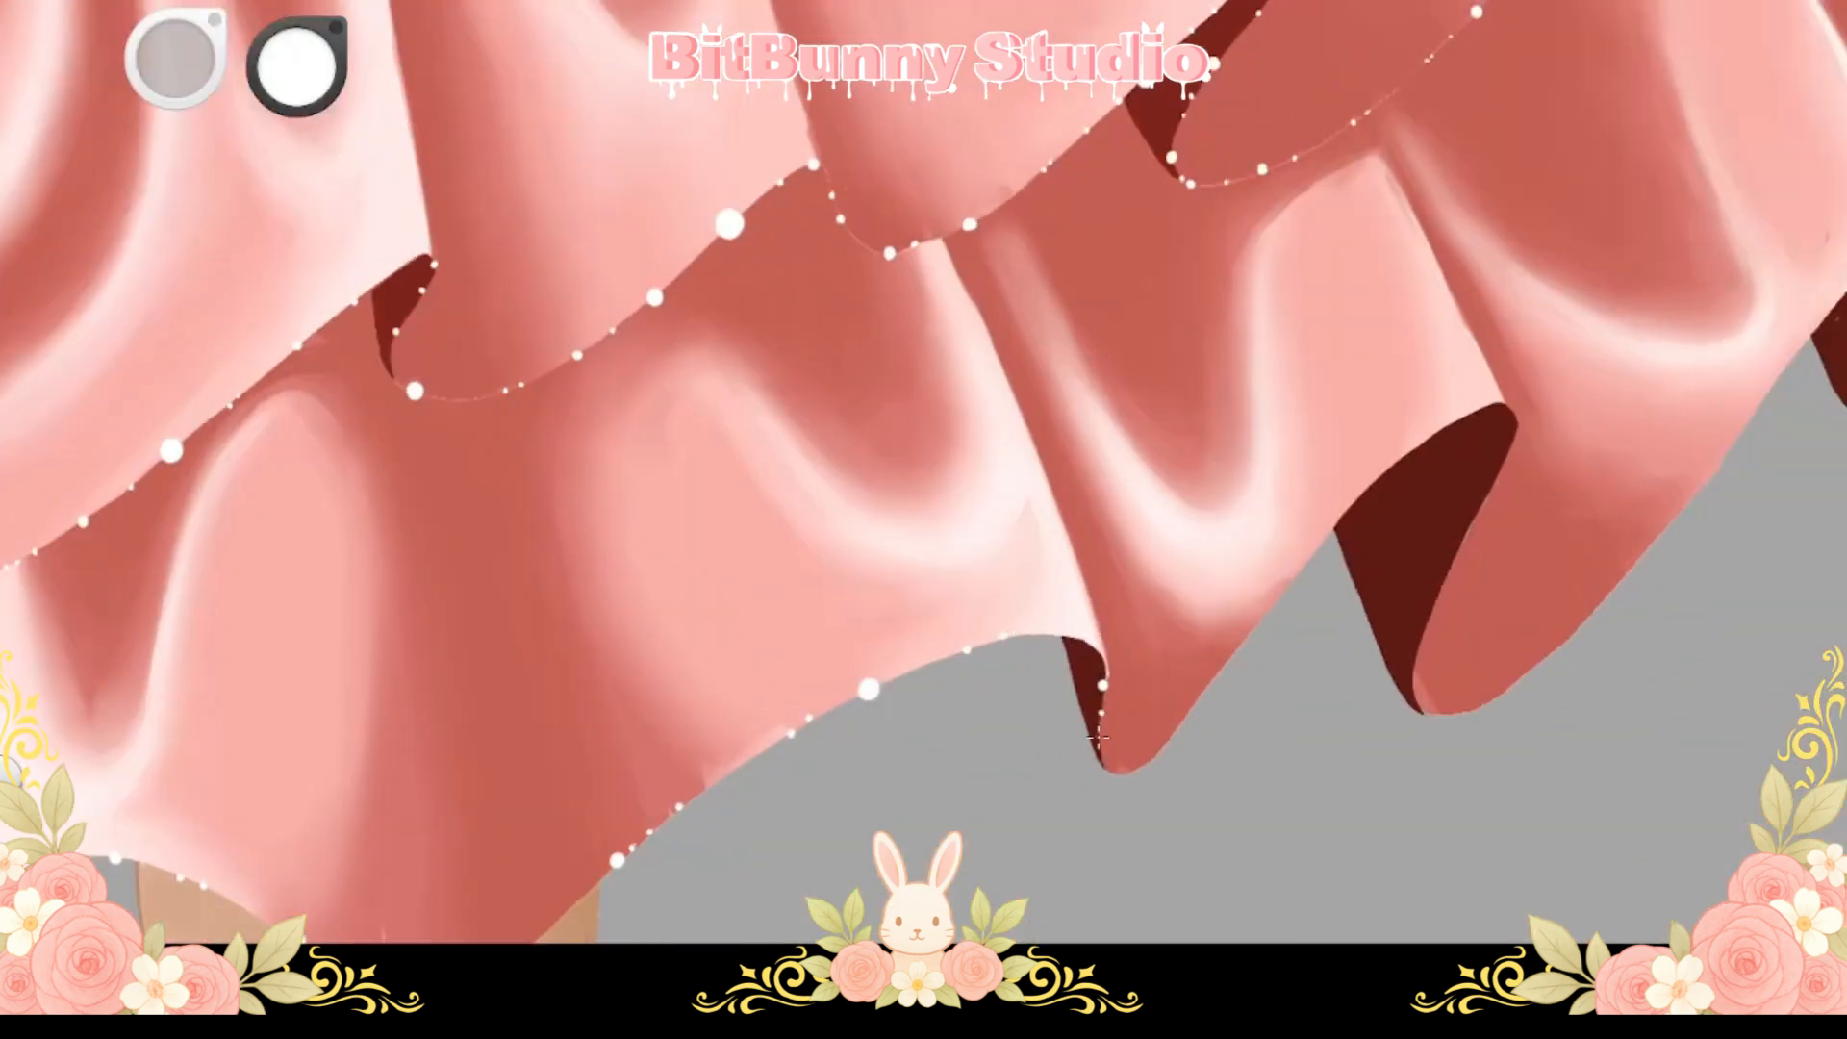
pyautogui.click(1096, 737)
pyautogui.moveTo(1218, 662); pyautogui.dragTo(1042, 712)
pyautogui.click(1239, 494)
pyautogui.click(1288, 465)
pyautogui.click(1320, 453)
pyautogui.click(1337, 460)
pyautogui.moveTo(1336, 460); pyautogui.dragTo(1204, 485)
pyautogui.click(1192, 539)
pyautogui.click(1160, 602)
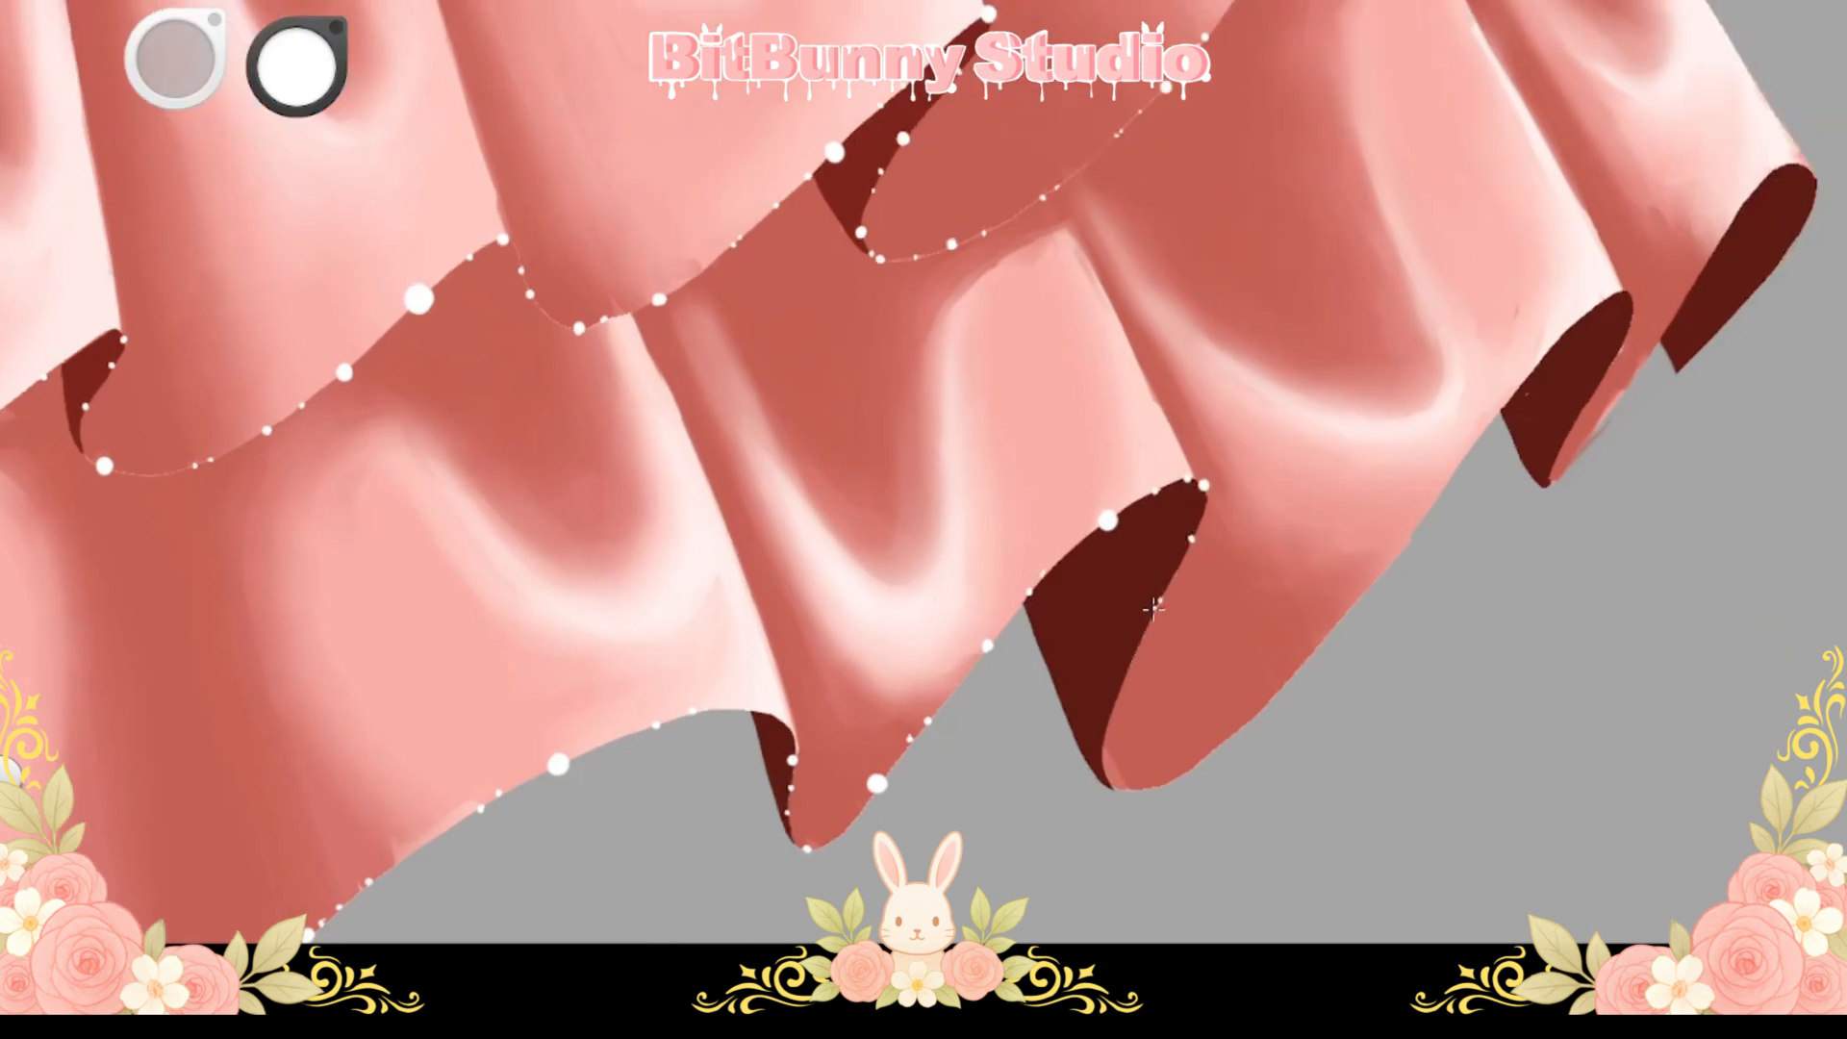
# Extend the white pearls along the ruffle edge past the wide dark fold and around the skirt's outermost folds
pyautogui.moveTo(1362, 591); pyautogui.dragTo(945, 816)
pyautogui.click(948, 815)
pyautogui.click(1064, 661)
pyautogui.click(1173, 539)
pyautogui.click(1148, 597)
pyautogui.moveTo(1183, 605)
pyautogui.mouseDown()
pyautogui.moveTo(1148, 597)
pyautogui.moveTo(1151, 640)
pyautogui.mouseUp()
pyautogui.click(1099, 698)
pyautogui.click(1303, 402)
# Sample the dark red of the fold's inside and paint the shadowed underside at the skirt's outermost hem fold
pyautogui.keyDown('alt'); pyautogui.click(1220, 575); pyautogui.keyUp('alt')
pyautogui.moveTo(1152, 640); pyautogui.dragTo(1210, 560)
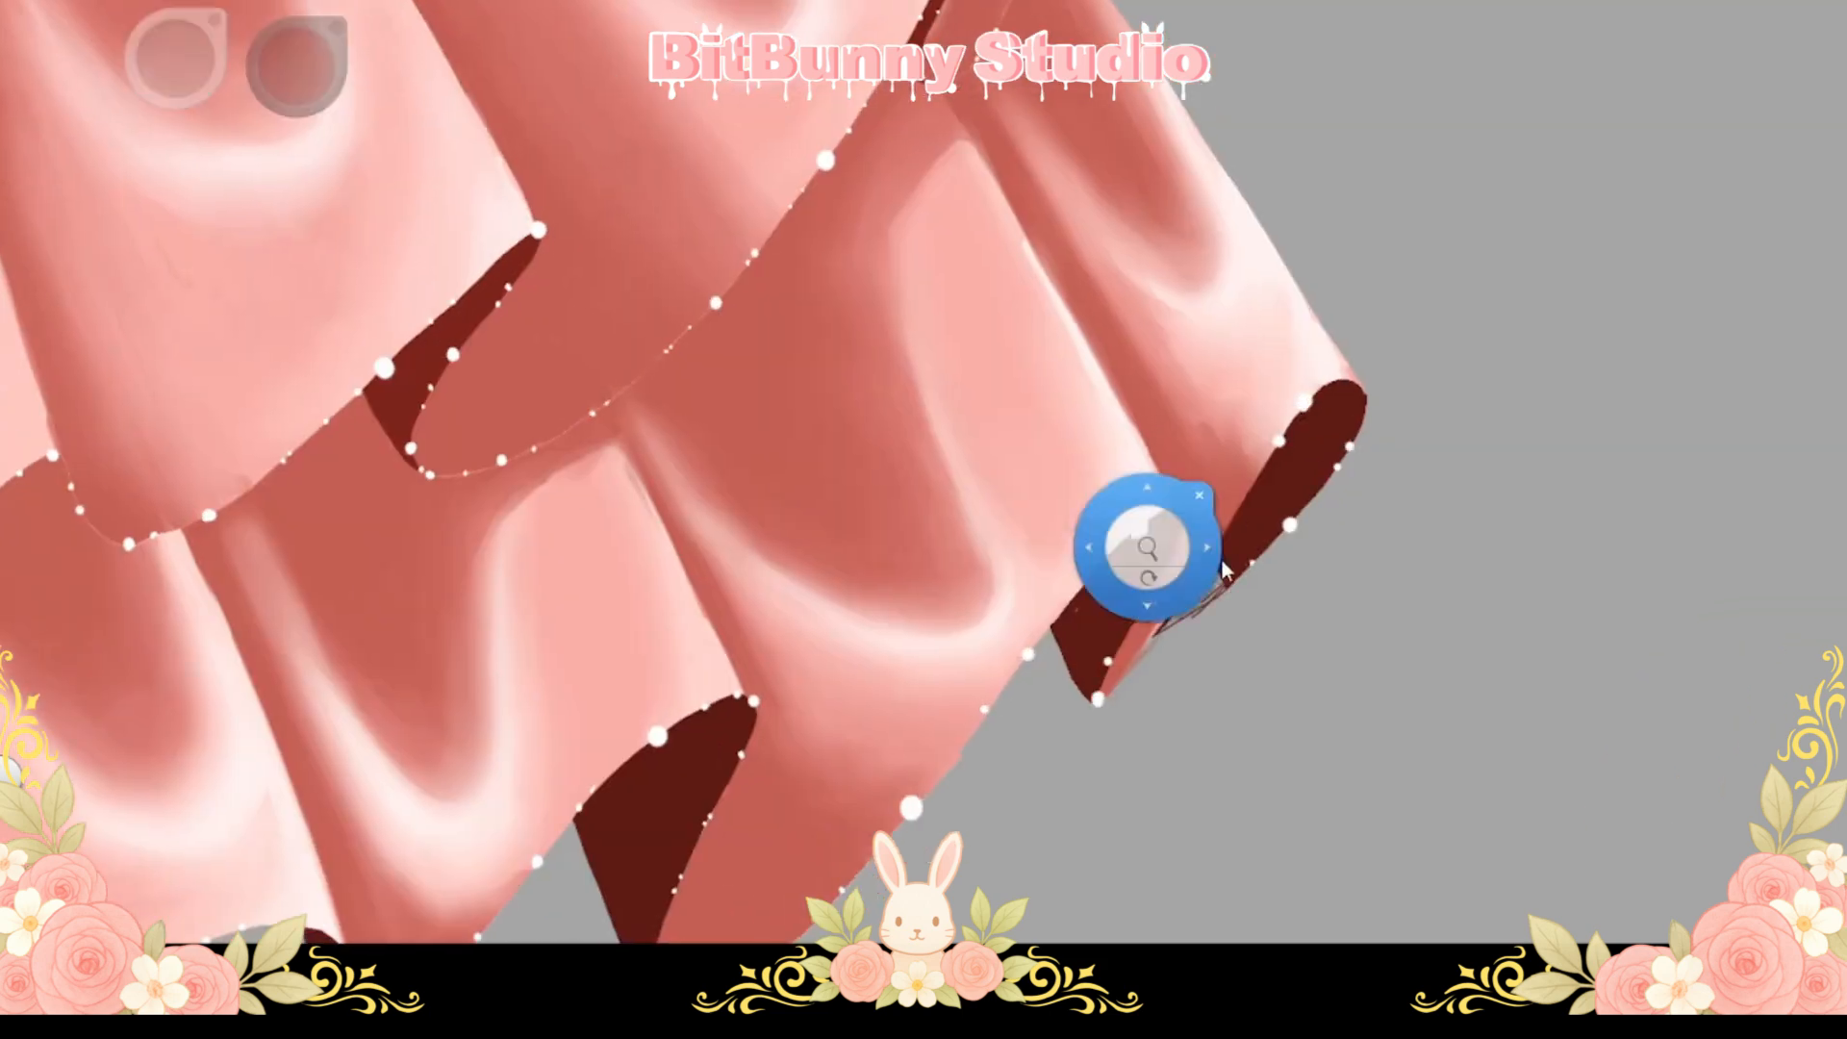
pyautogui.scroll(5, 1149, 548)
pyautogui.moveTo(892, 718)
pyautogui.mouseDown()
pyautogui.moveTo(1096, 563)
pyautogui.moveTo(1072, 553)
pyautogui.moveTo(976, 626)
pyautogui.moveTo(846, 774)
pyautogui.mouseUp()
pyautogui.press('space')
pyautogui.moveTo(953, 532); pyautogui.dragTo(1104, 442)
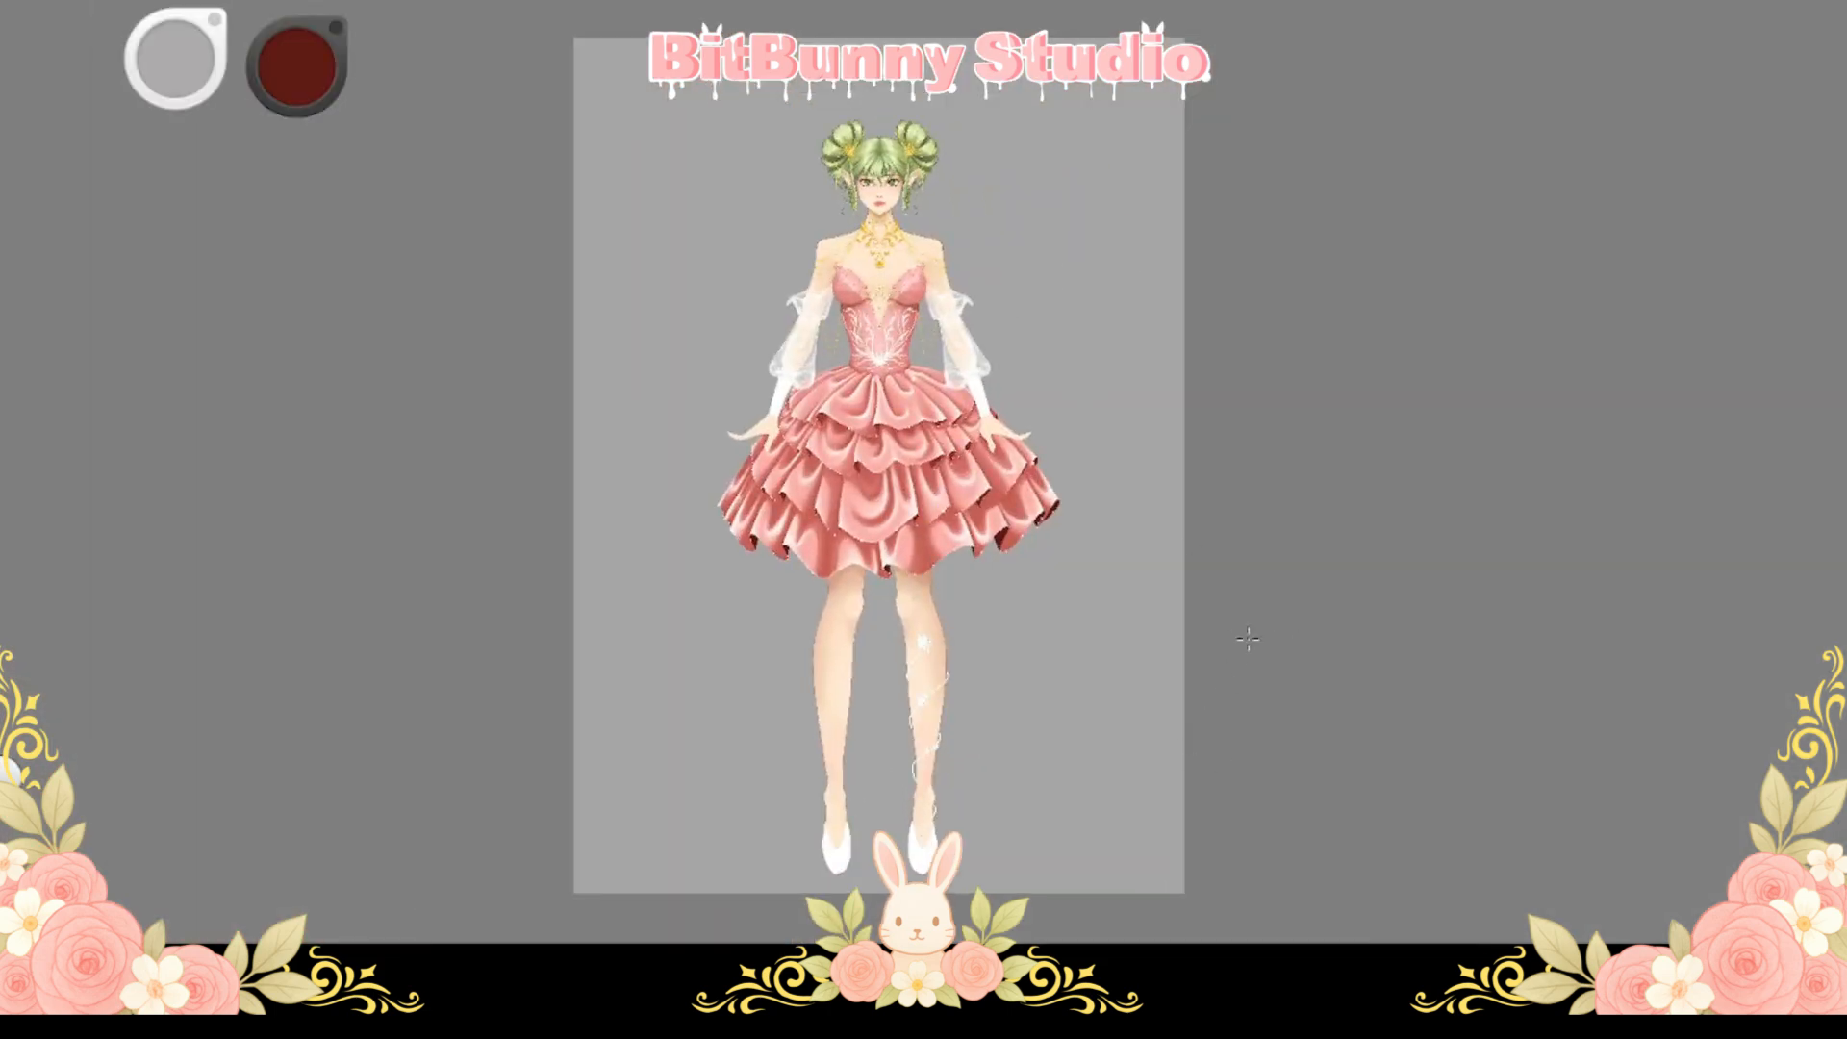
pyautogui.press('space')
pyautogui.moveTo(924, 578); pyautogui.dragTo(935, 527)
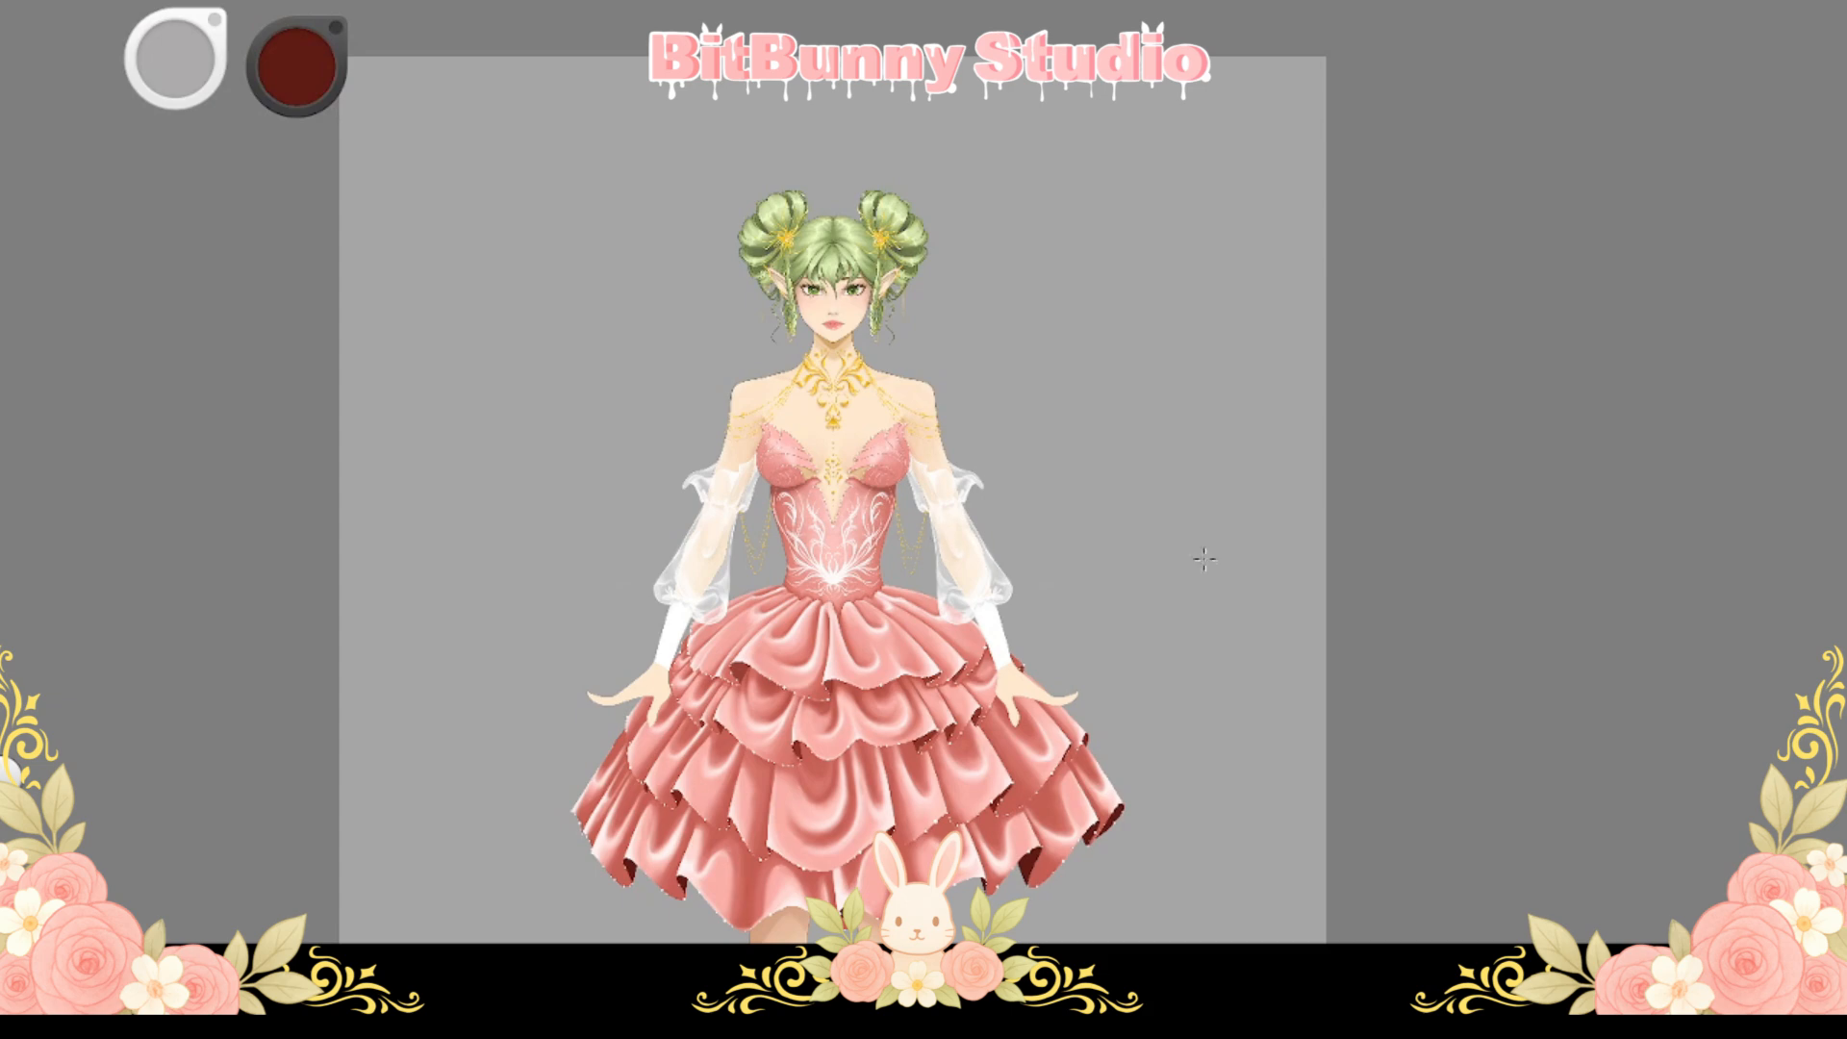